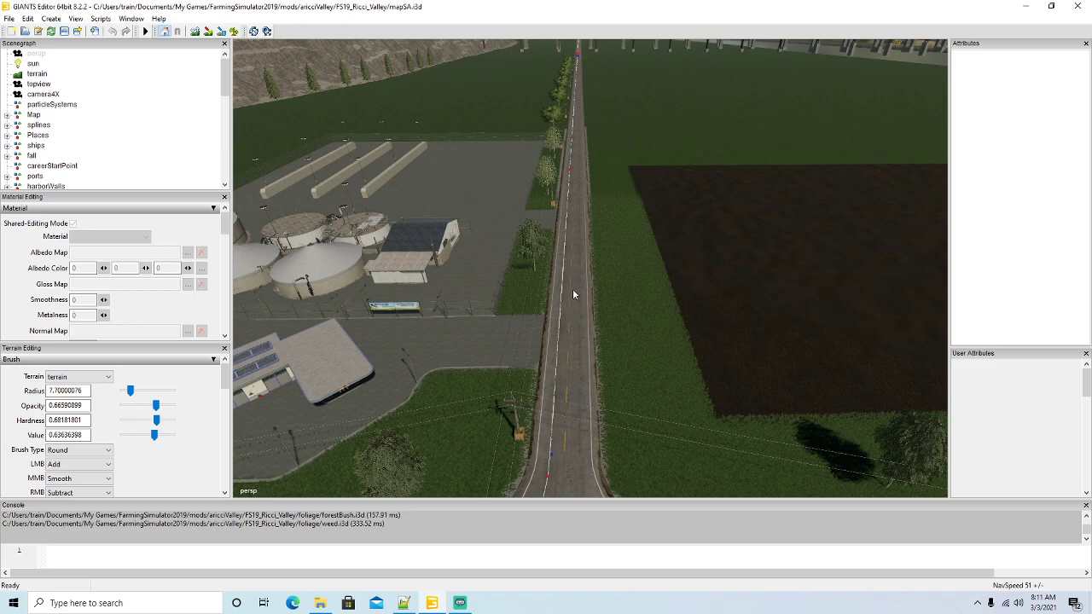
Inspect the road beside the biogas plant, its intersection and the surrounding river valley.
right_drag(605, 302, 638, 301)
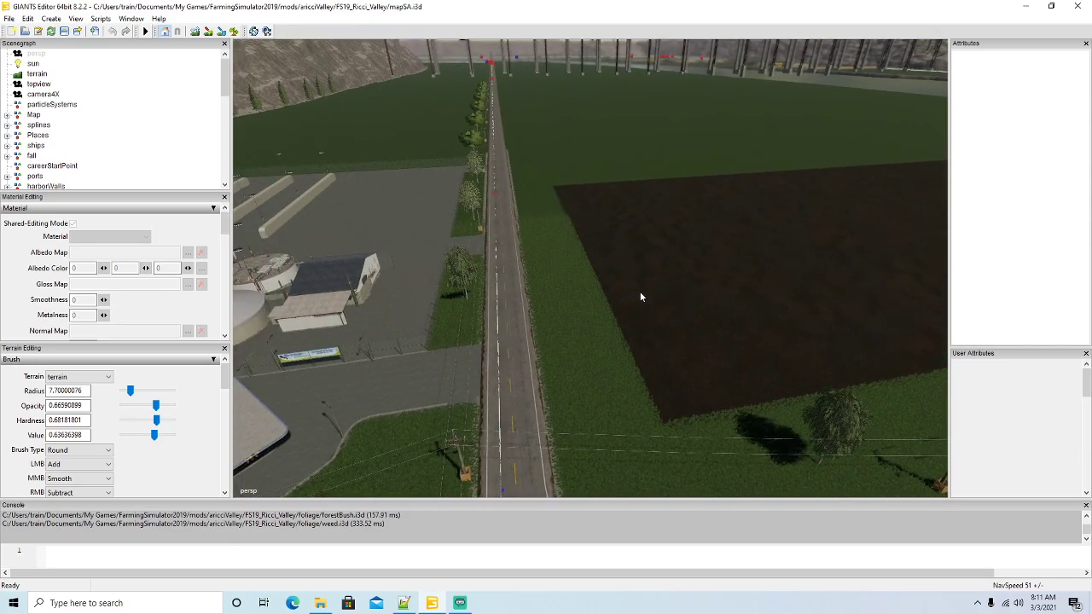
scroll(543, 325, down, 5)
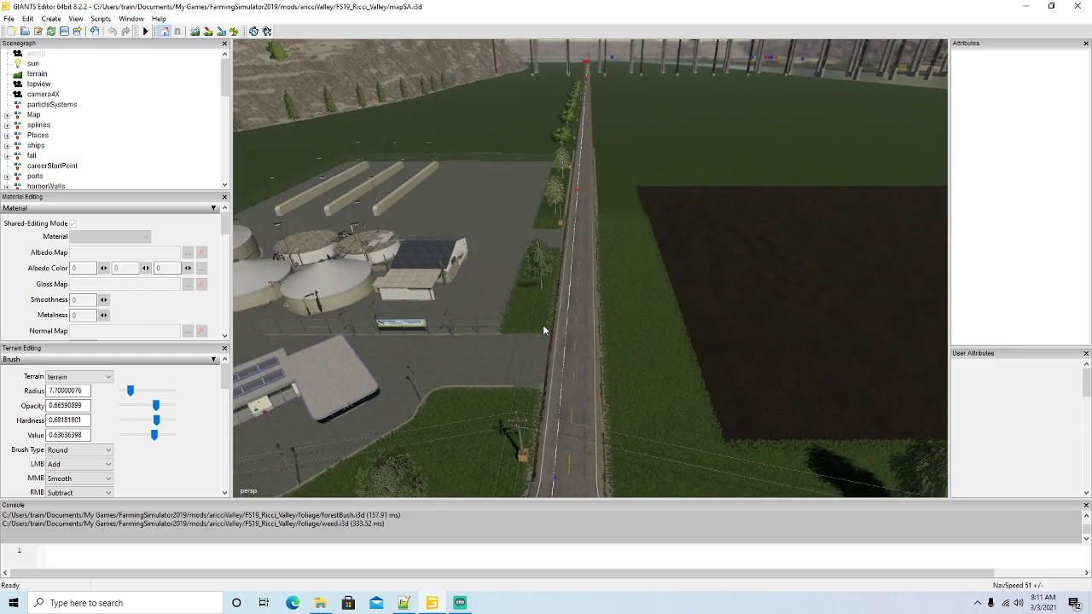
scroll(545, 323, down, 5)
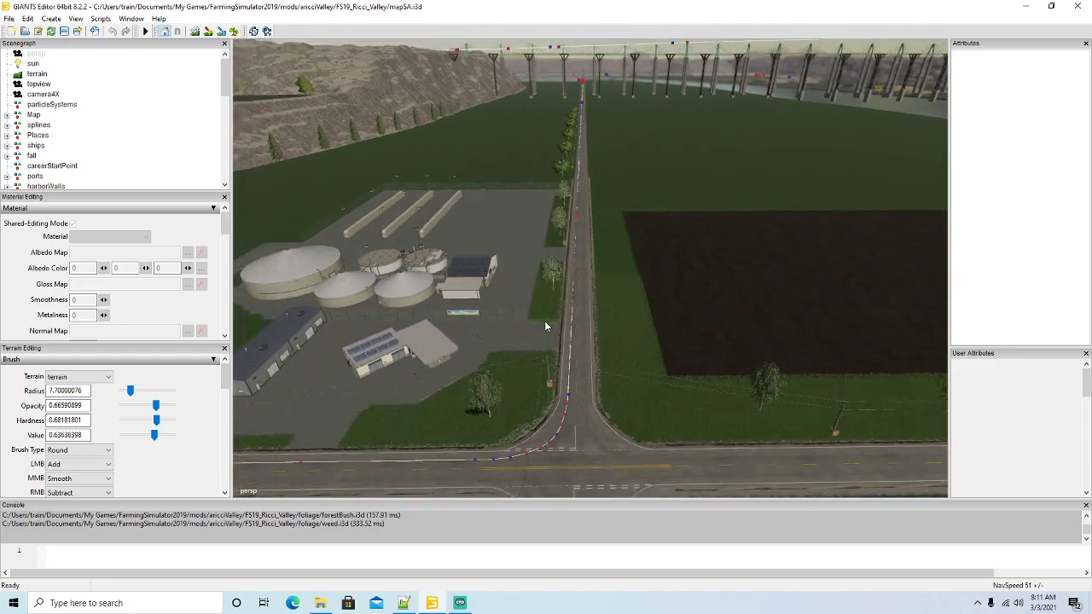
right_drag(544, 323, 586, 339)
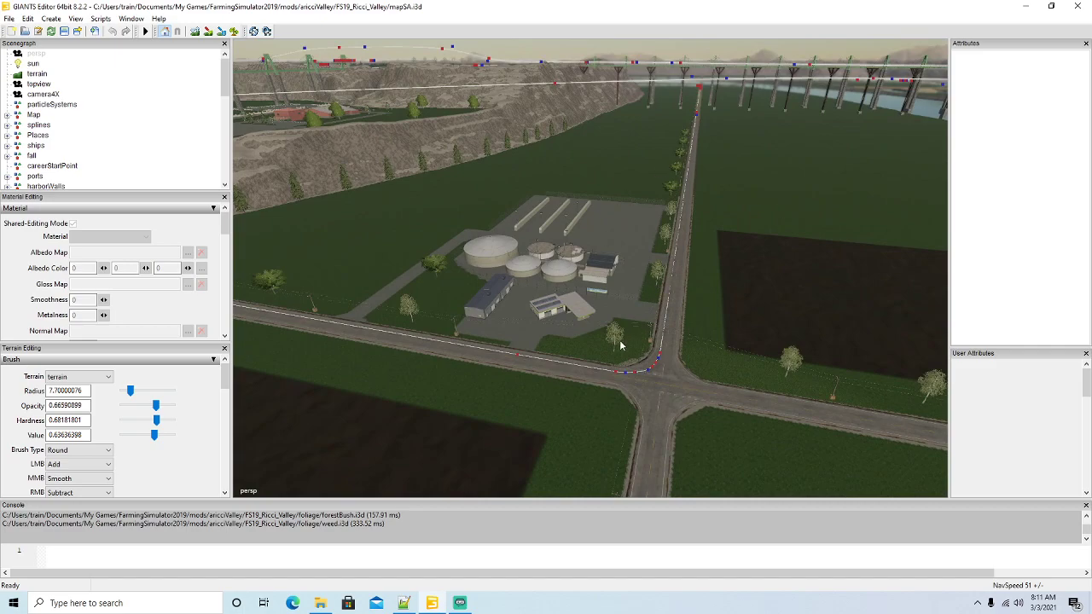
right_drag(587, 396, 429, 378)
right_drag(522, 385, 474, 341)
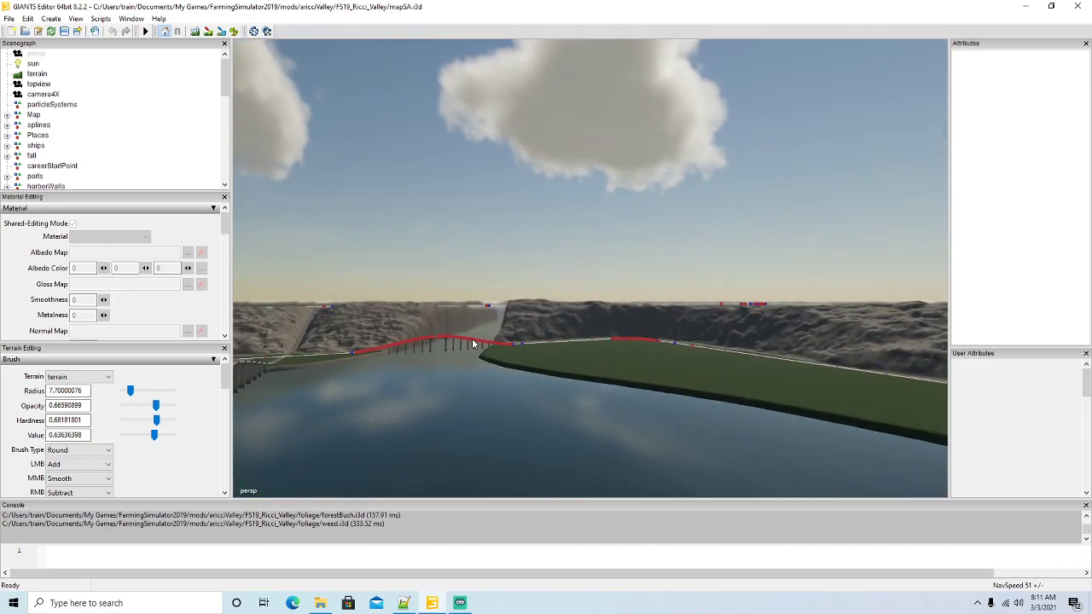
key(w)
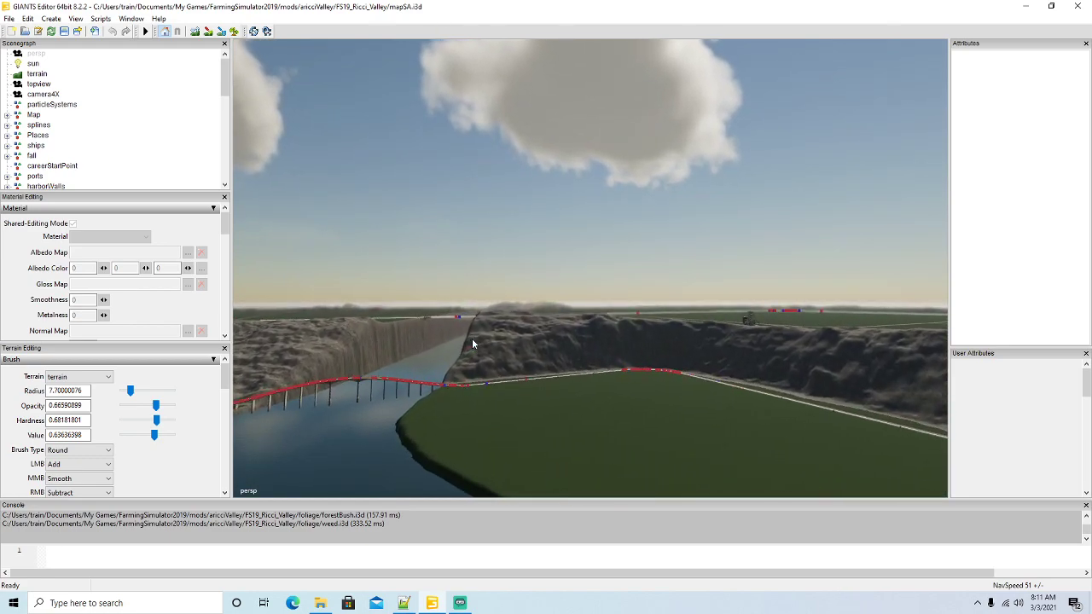
key(w)
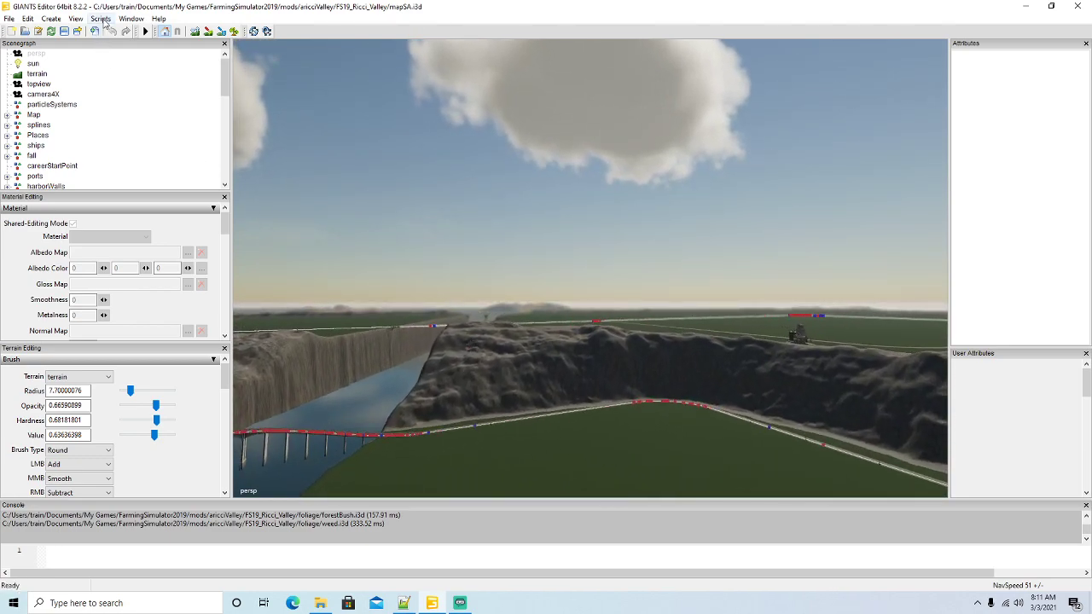
click(100, 19)
click(123, 99)
Examine the road splines and bridges along the river as far as the harbour.
alt+drag(732, 430, 563, 462)
alt+drag(667, 445, 489, 431)
scroll(588, 421, up, 5)
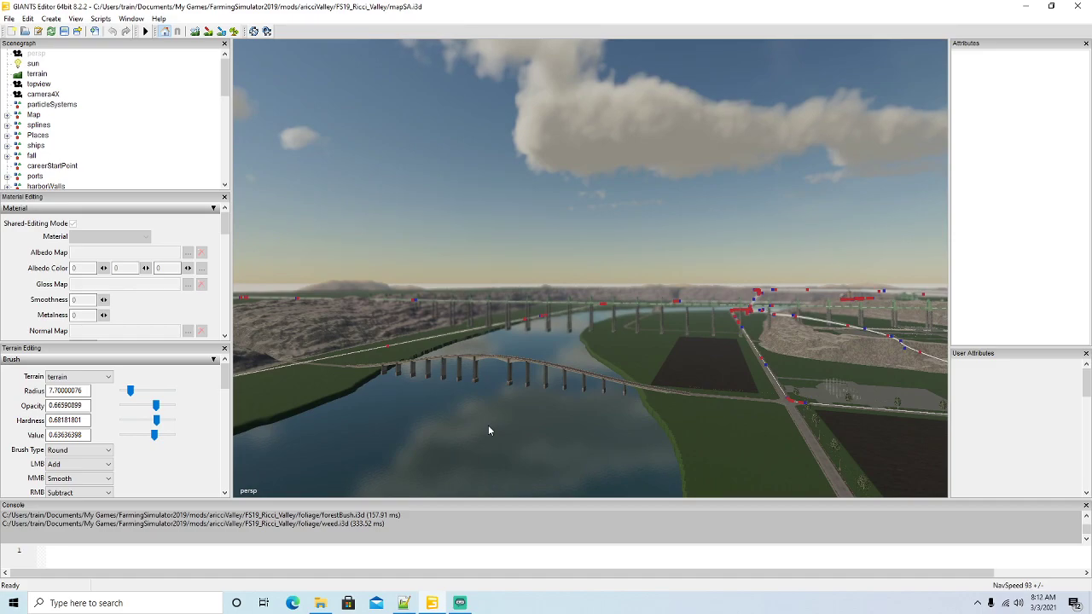
scroll(569, 449, up, 5)
scroll(570, 449, up, 8)
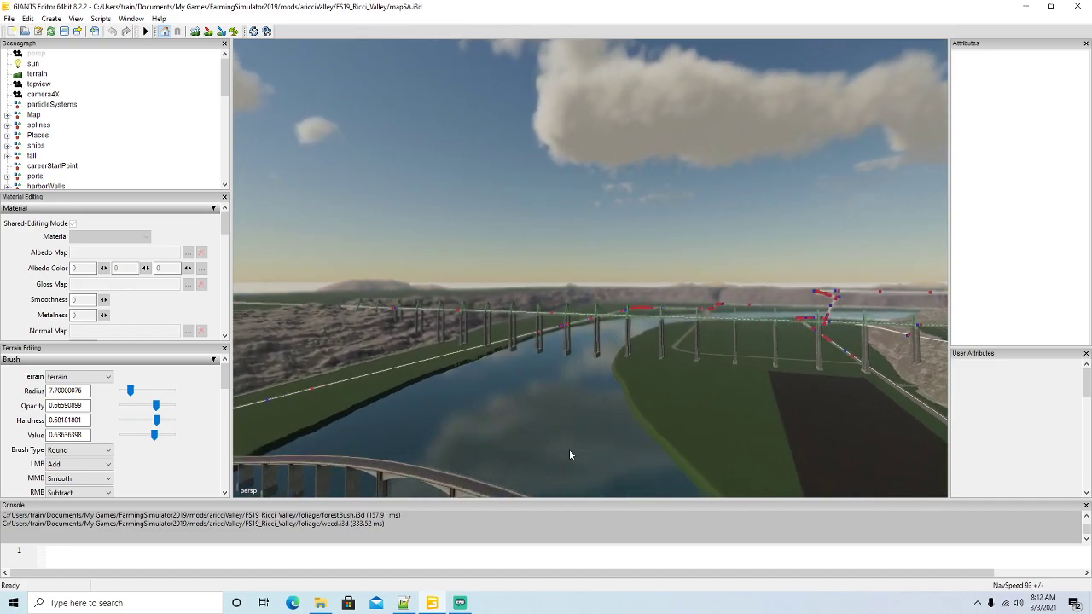
scroll(613, 455, up, 8)
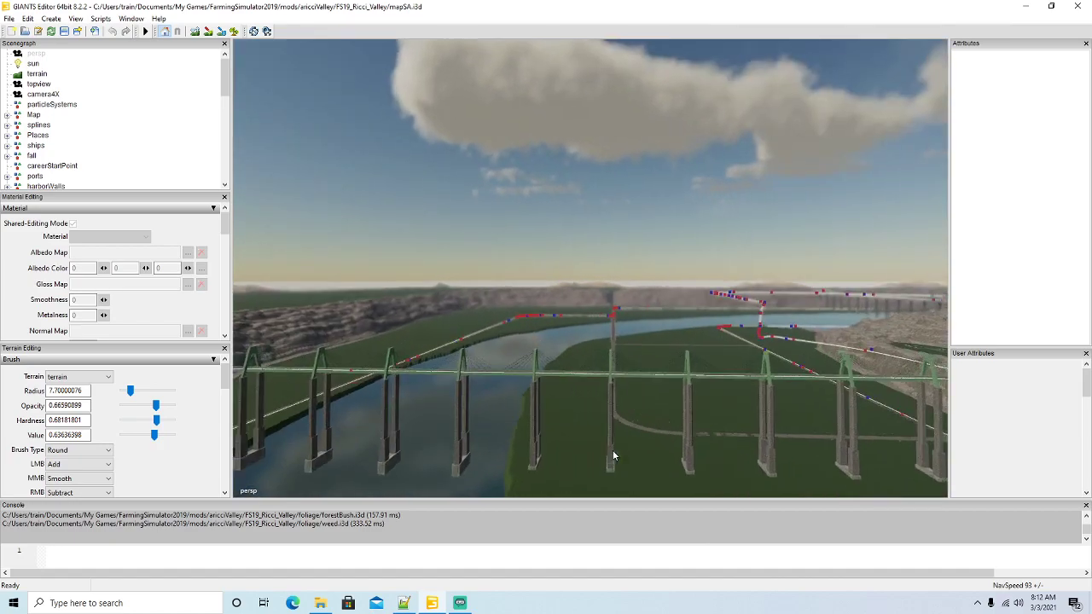
scroll(613, 452, up, 3)
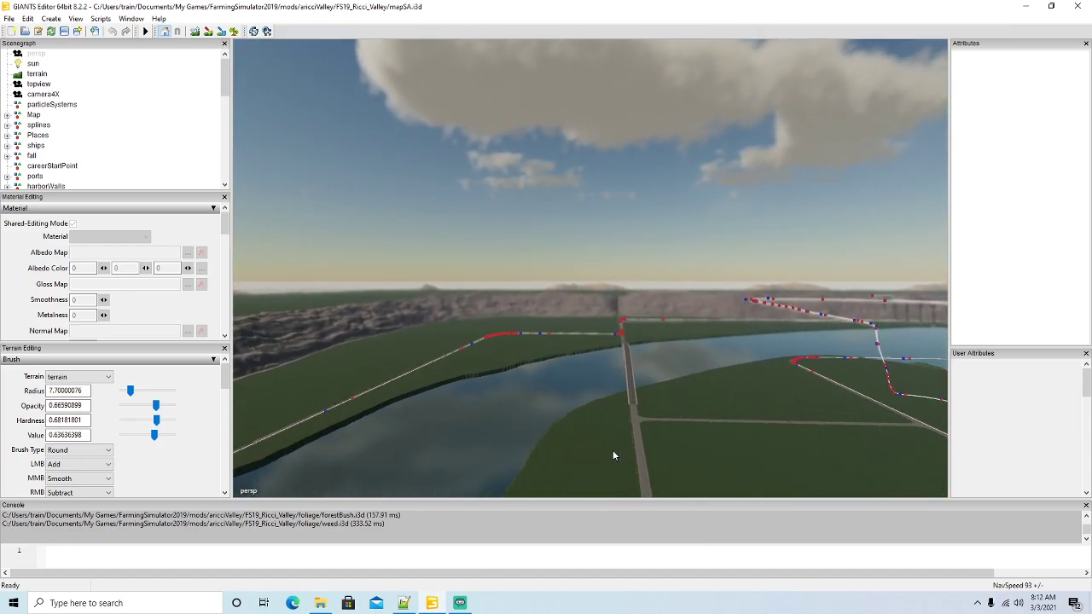
alt+drag(613, 452, 668, 452)
scroll(668, 451, up, 5)
scroll(668, 456, up, 6)
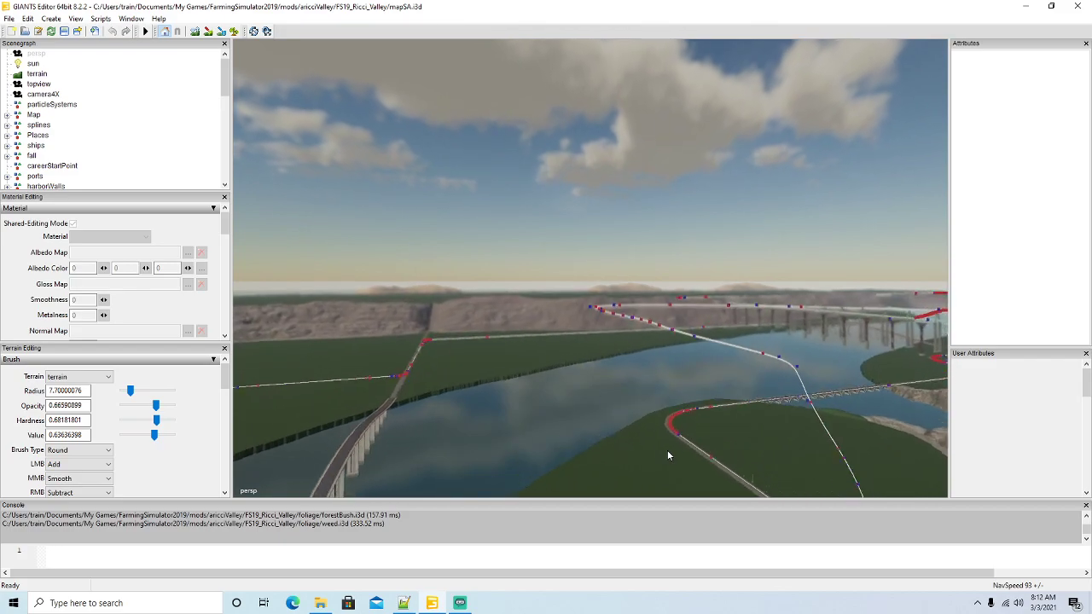
alt+drag(668, 455, 844, 487)
alt+drag(684, 384, 620, 331)
scroll(621, 331, up, 5)
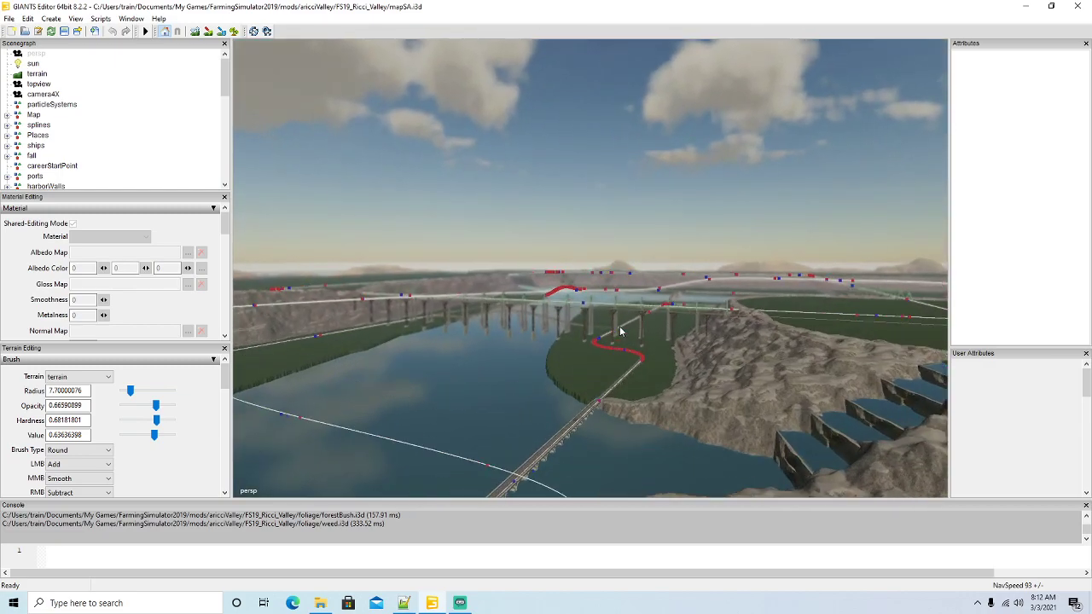
scroll(621, 331, up, 8)
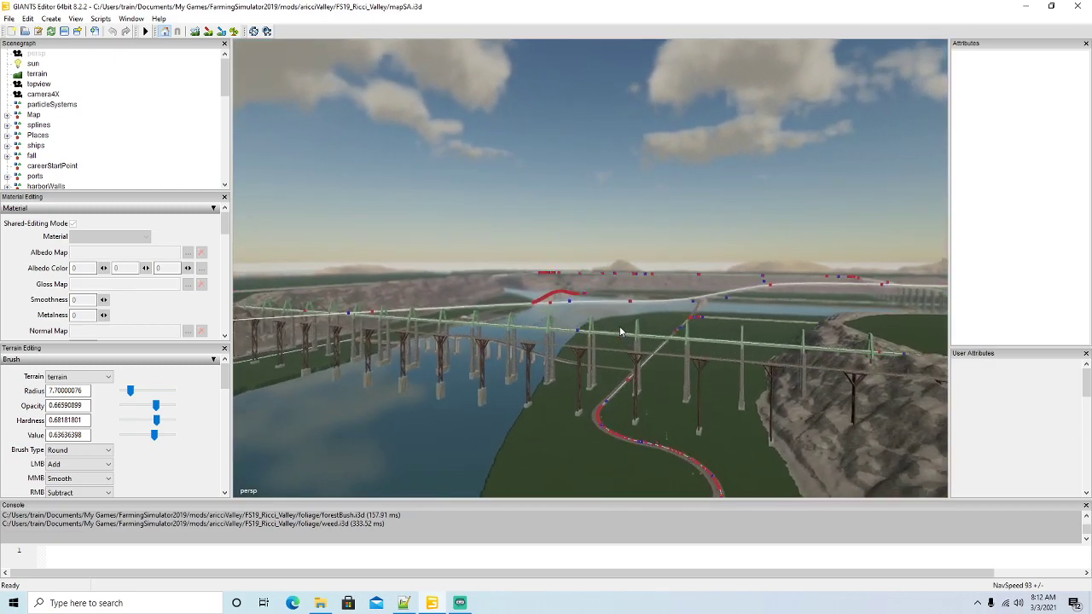
scroll(619, 326, up, 8)
alt+drag(620, 326, 577, 374)
scroll(563, 324, up, 8)
scroll(569, 332, up, 8)
scroll(597, 332, up, 4)
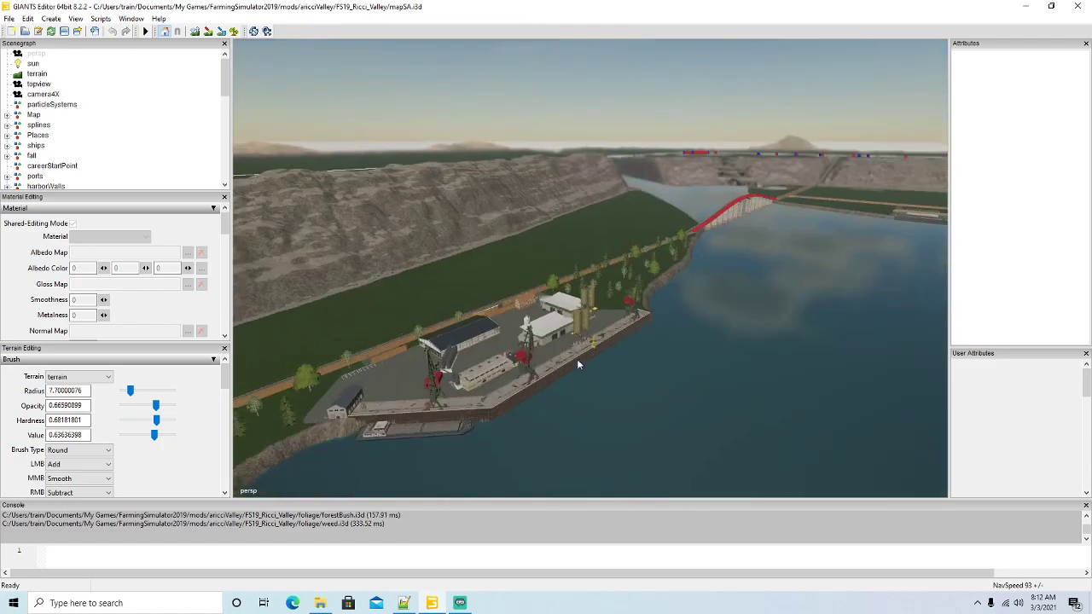
Examine the wooded riverbank near the harbour and the valley roads up to the road cut through the cliffs.
alt+drag(478, 335, 314, 334)
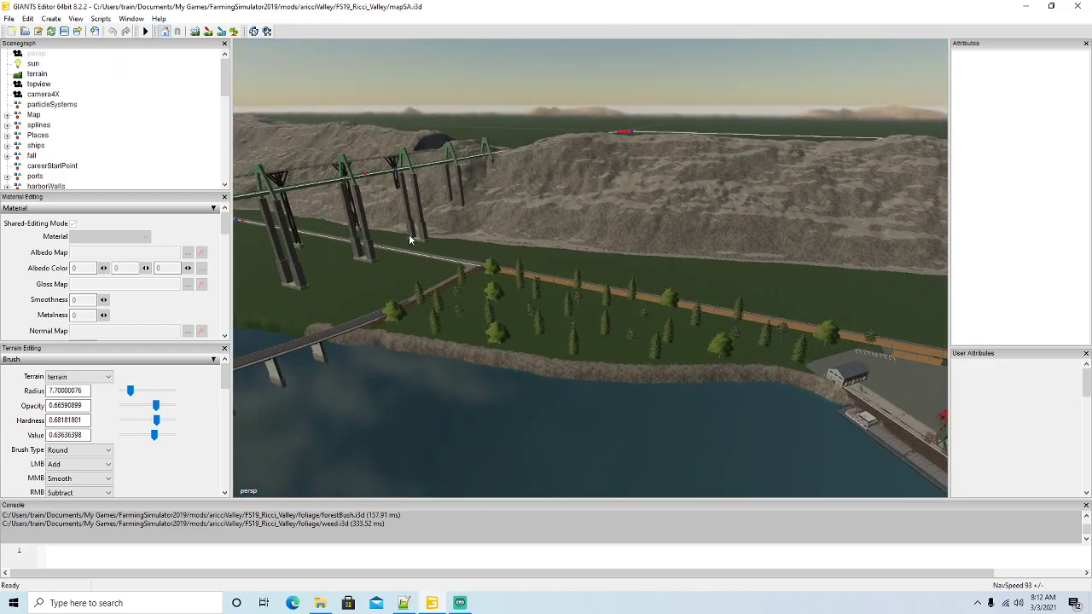
alt+drag(446, 292, 335, 253)
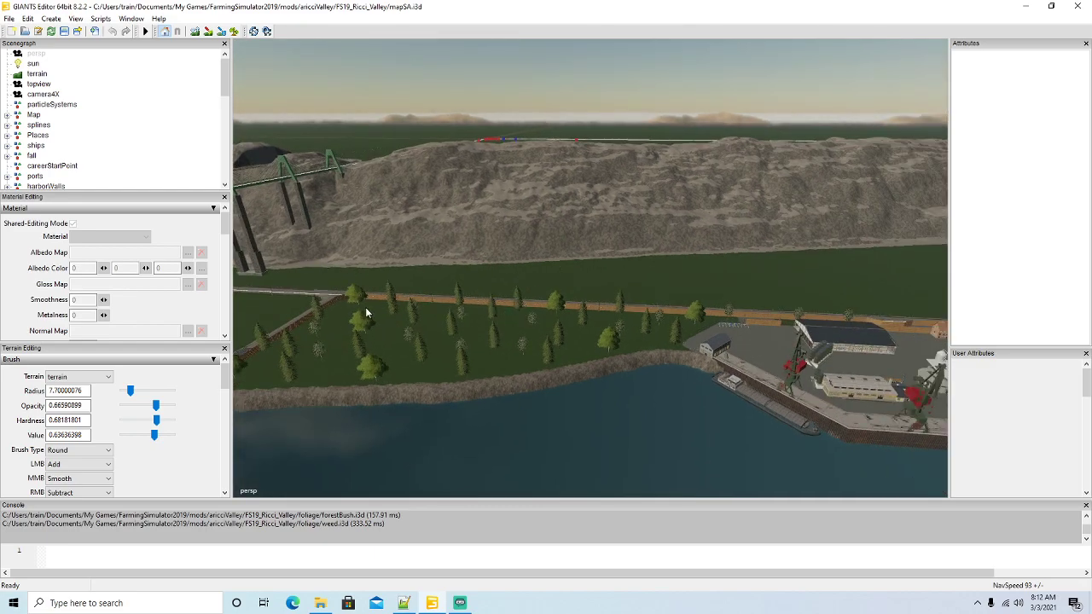
mouse_move(394, 323)
alt+mouse_down()
mouse_move(516, 307)
mouse_move(552, 270)
mouse_move(557, 291)
mouse_move(400, 334)
alt+mouse_up()
scroll(542, 285, up, 4)
scroll(553, 270, up, 8)
mouse_move(571, 328)
alt+mouse_down()
mouse_move(411, 335)
mouse_move(685, 362)
mouse_move(492, 312)
mouse_move(638, 298)
mouse_move(494, 324)
mouse_move(552, 322)
alt+mouse_up()
alt+drag(431, 334, 622, 276)
scroll(600, 274, up, 10)
scroll(621, 276, up, 10)
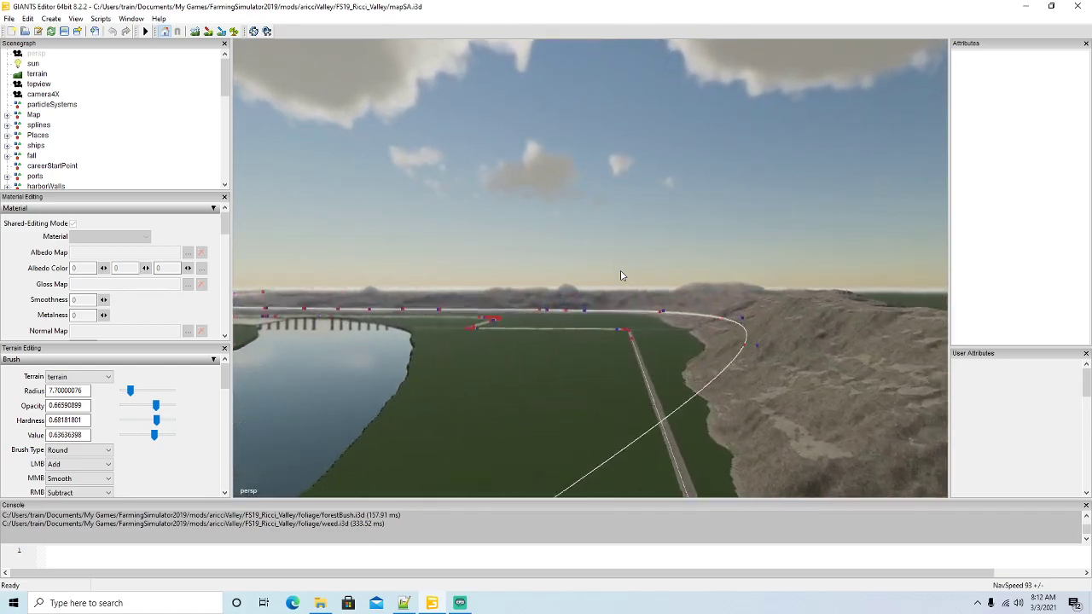
scroll(622, 275, up, 10)
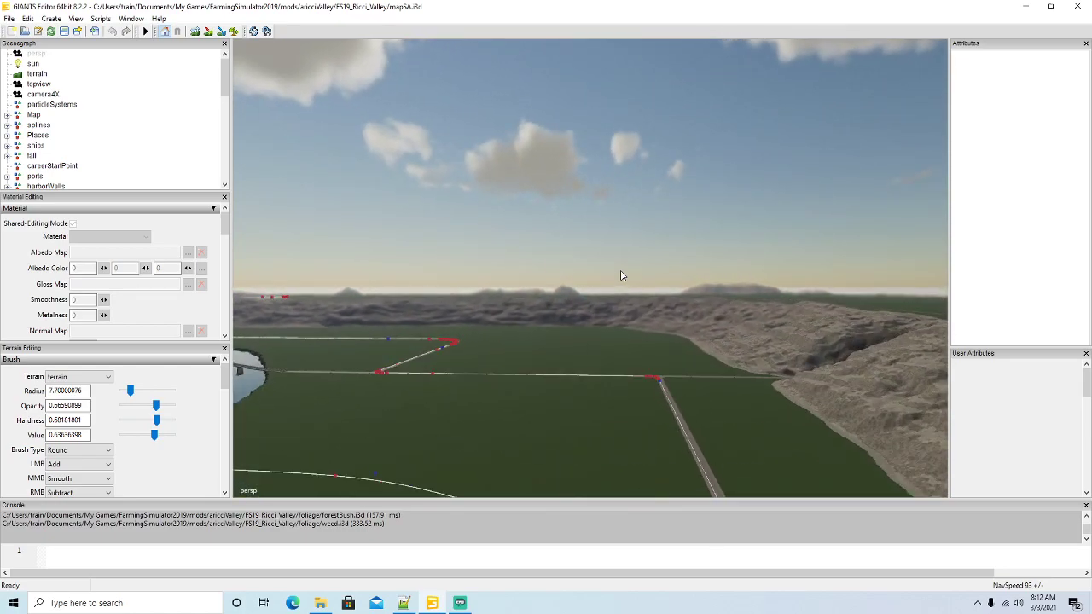
scroll(621, 276, up, 2)
alt+drag(569, 283, 466, 263)
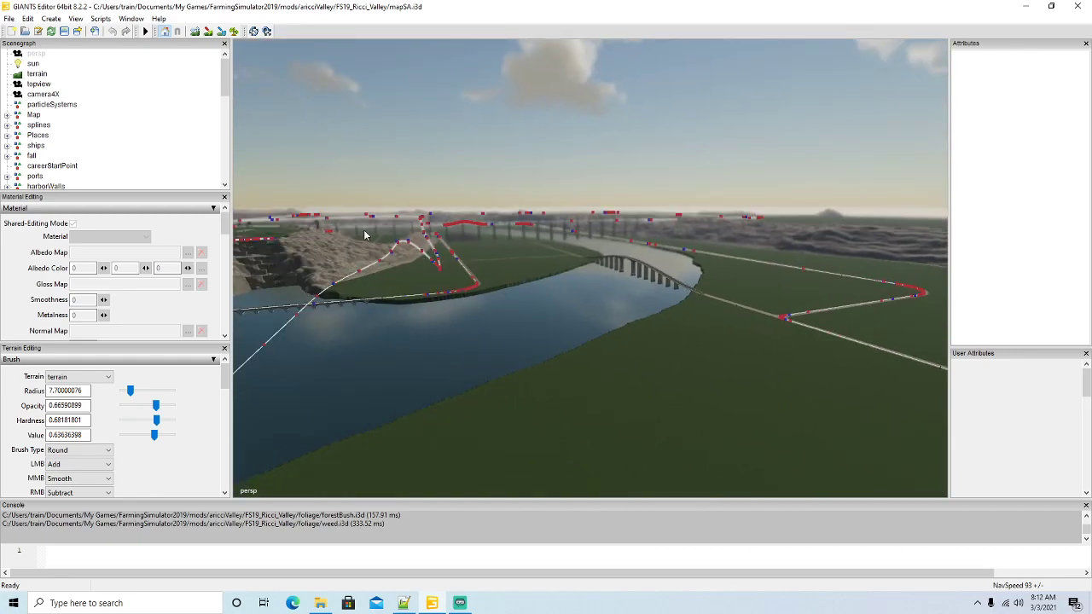
alt+drag(530, 375, 552, 410)
scroll(398, 358, up, 6)
scroll(578, 401, down, 6)
alt+drag(728, 300, 607, 336)
scroll(640, 315, up, 6)
scroll(623, 256, up, 6)
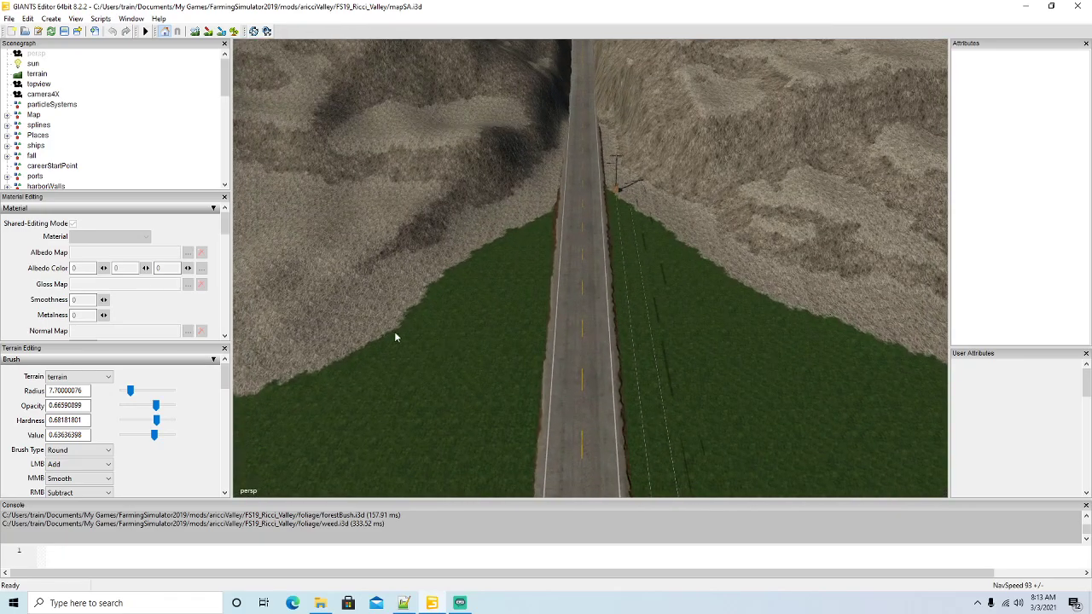
Set up terrain texture painting with the c_gravel texture layer and a Square brush type.
drag(226, 383, 226, 414)
click(108, 431)
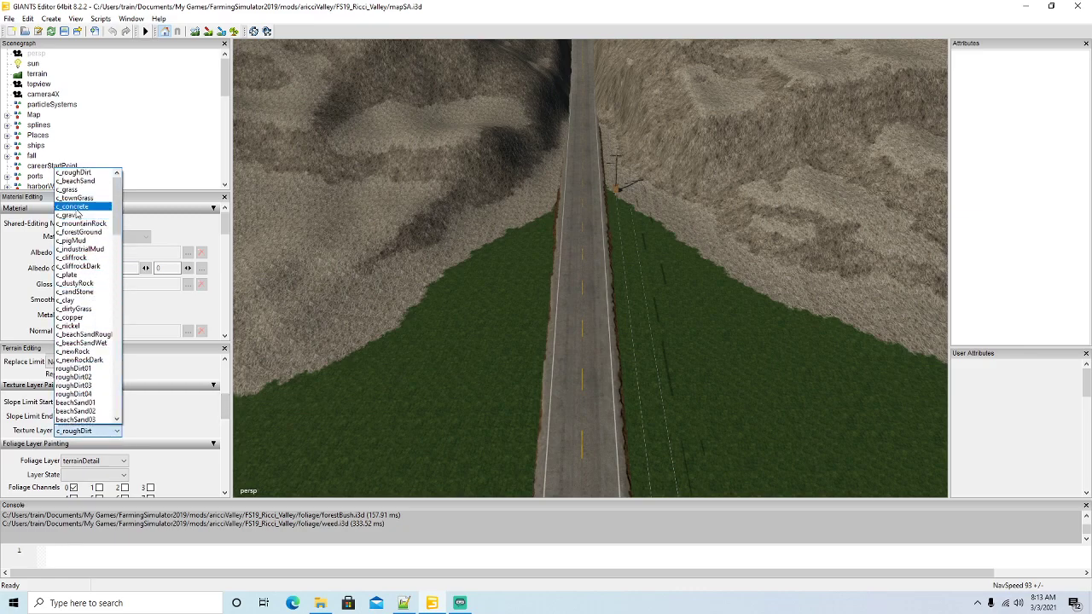
click(78, 216)
drag(226, 417, 228, 400)
click(108, 382)
click(76, 404)
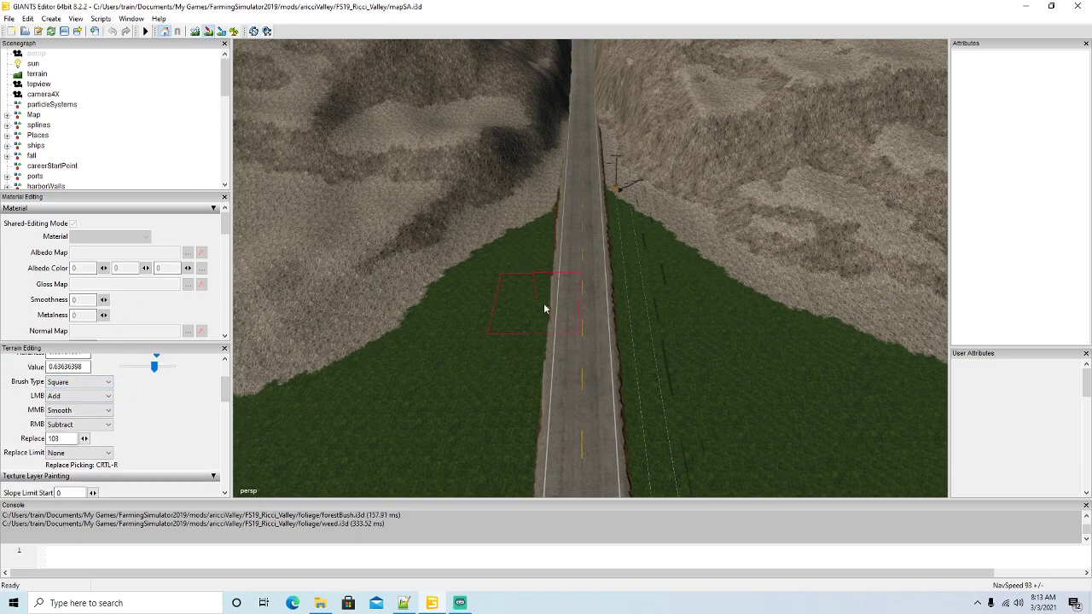
Paint gravel along both road shoulders near the cliff cut, continuing along the power-pole side in the direction of the T-junction.
drag(576, 323, 577, 309)
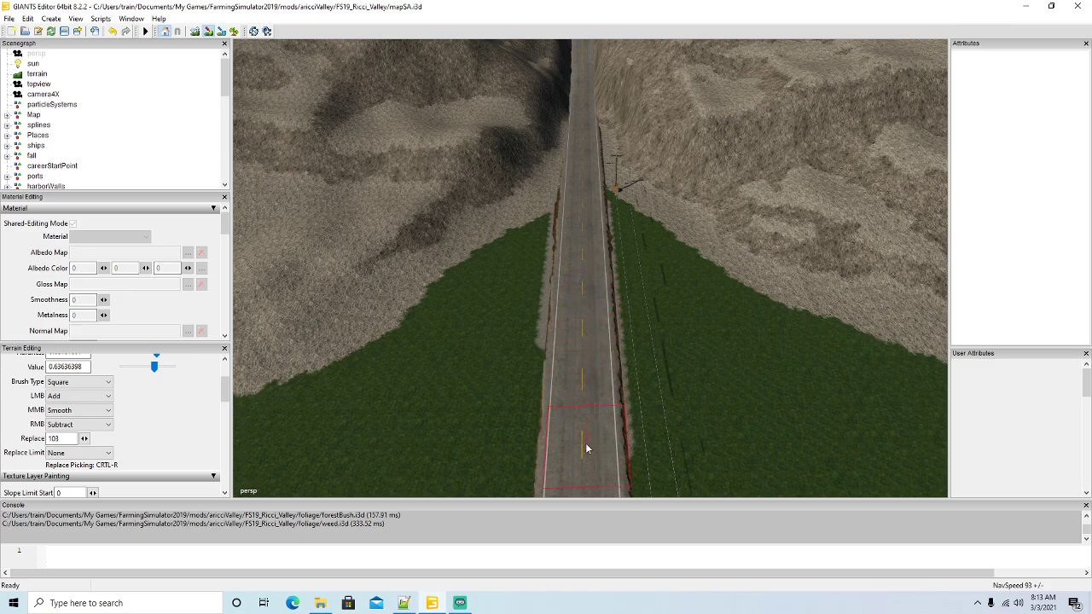
drag(587, 449, 579, 394)
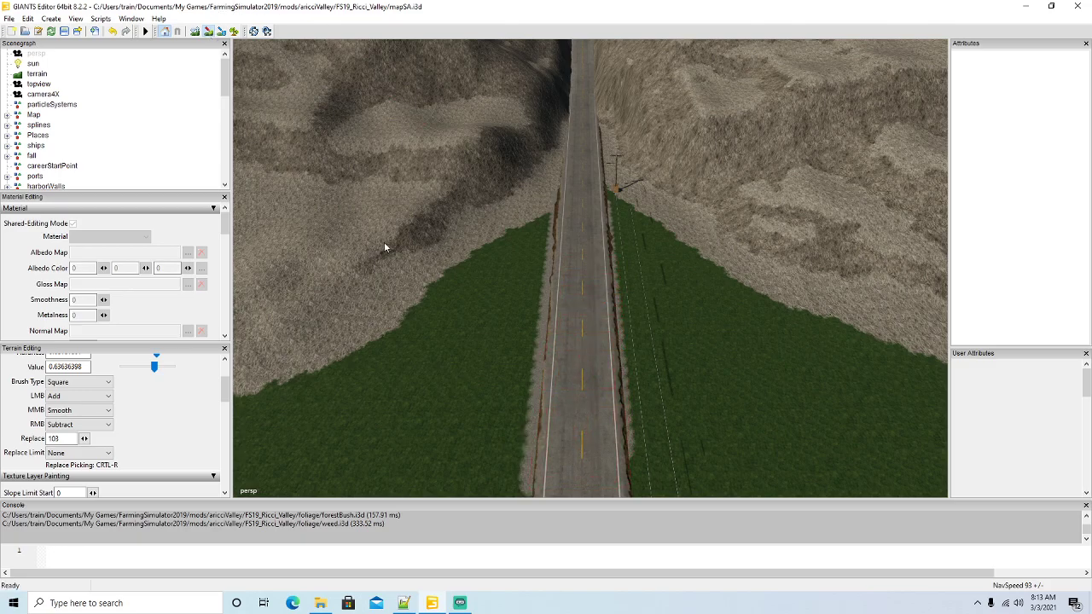
alt+drag(379, 243, 385, 170)
alt+drag(819, 214, 336, 266)
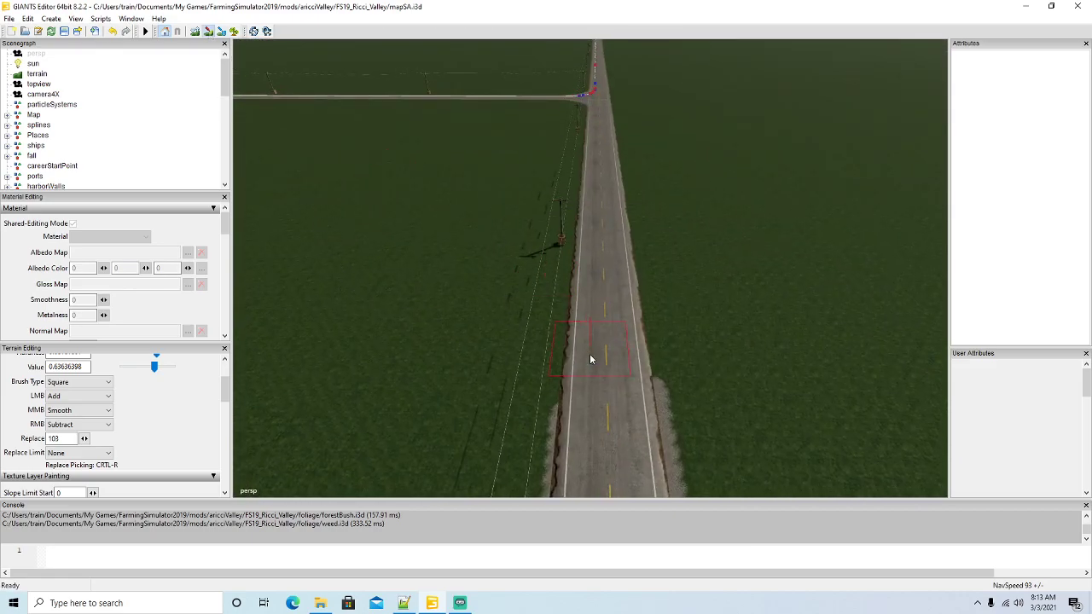
drag(602, 384, 599, 353)
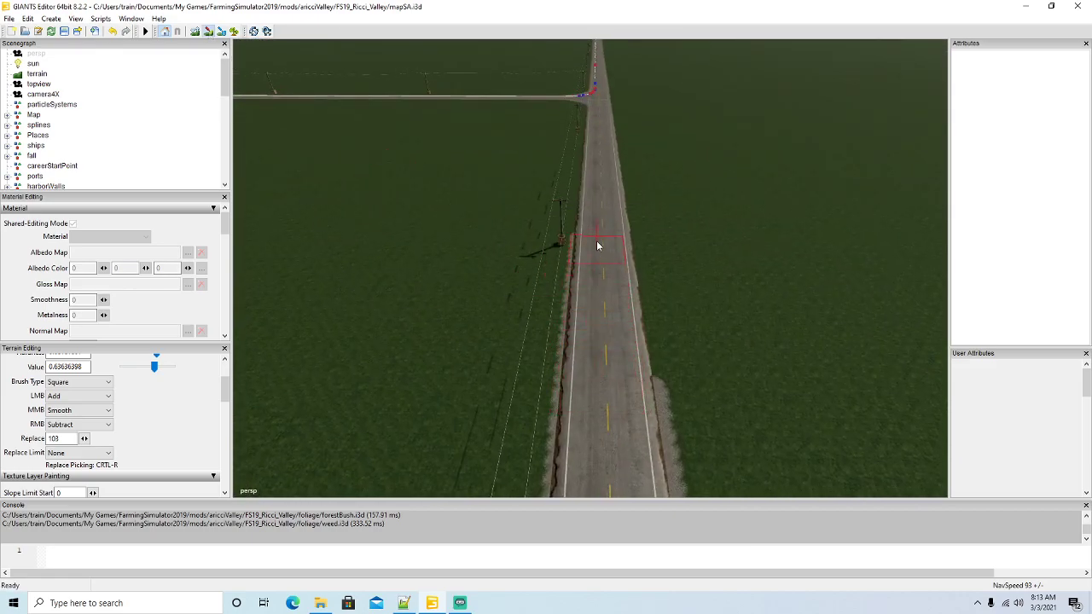
drag(610, 223, 615, 372)
Extend the gravel along both shoulders of the main road to the T-junction, undoing the overly wide stroke opposite the side road.
alt+drag(377, 188, 376, 226)
scroll(379, 121, up, 5)
scroll(375, 213, down, 3)
scroll(376, 220, up, 4)
mouse_move(605, 405)
mouse_down()
mouse_move(596, 405)
mouse_move(600, 237)
mouse_up()
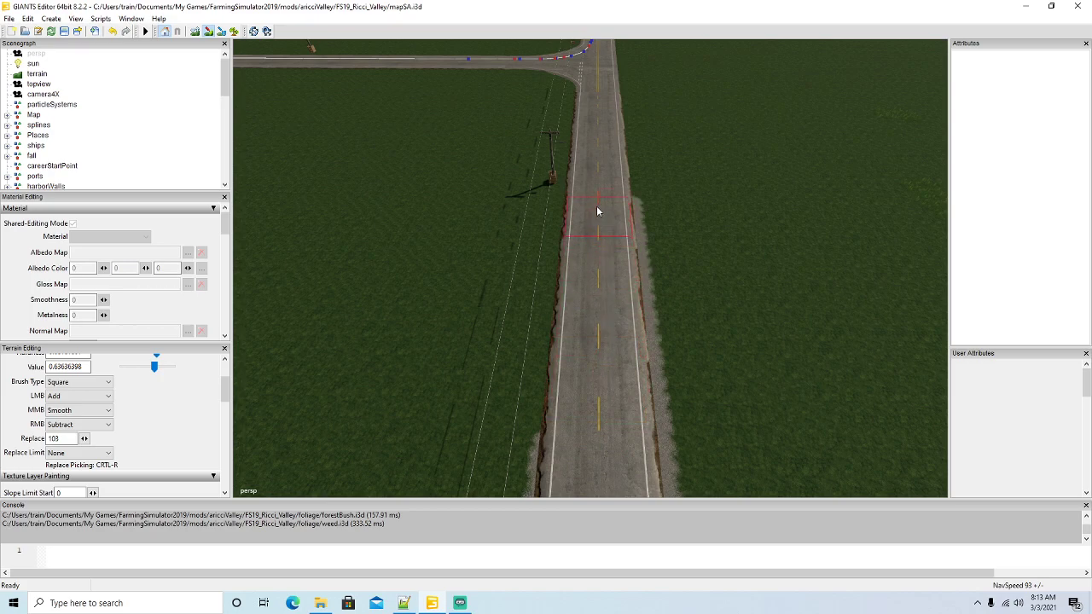
drag(607, 127, 607, 80)
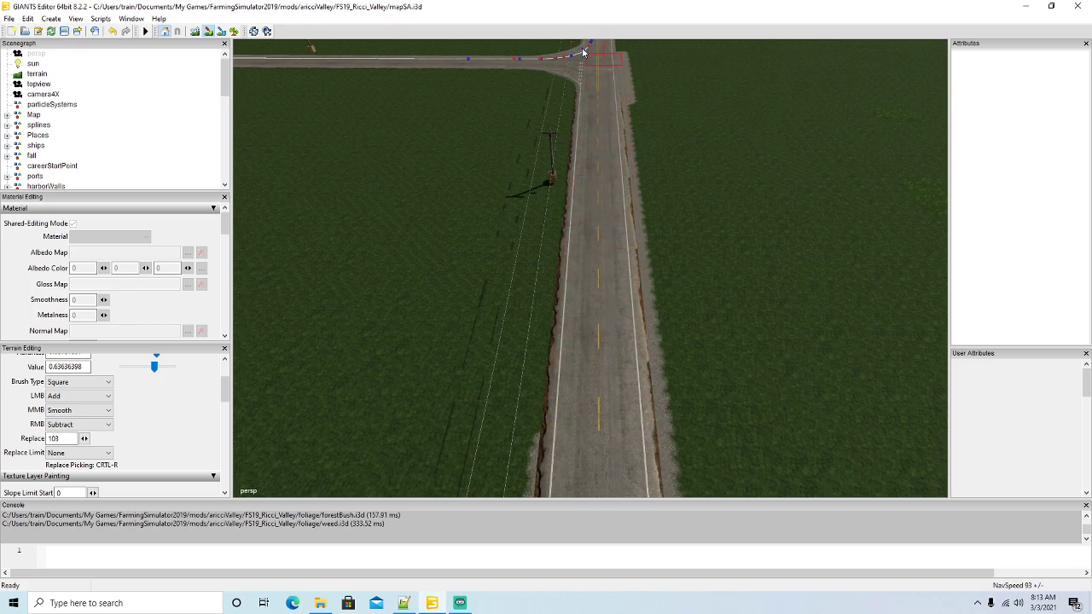
click(114, 32)
drag(603, 417, 606, 252)
drag(594, 397, 589, 289)
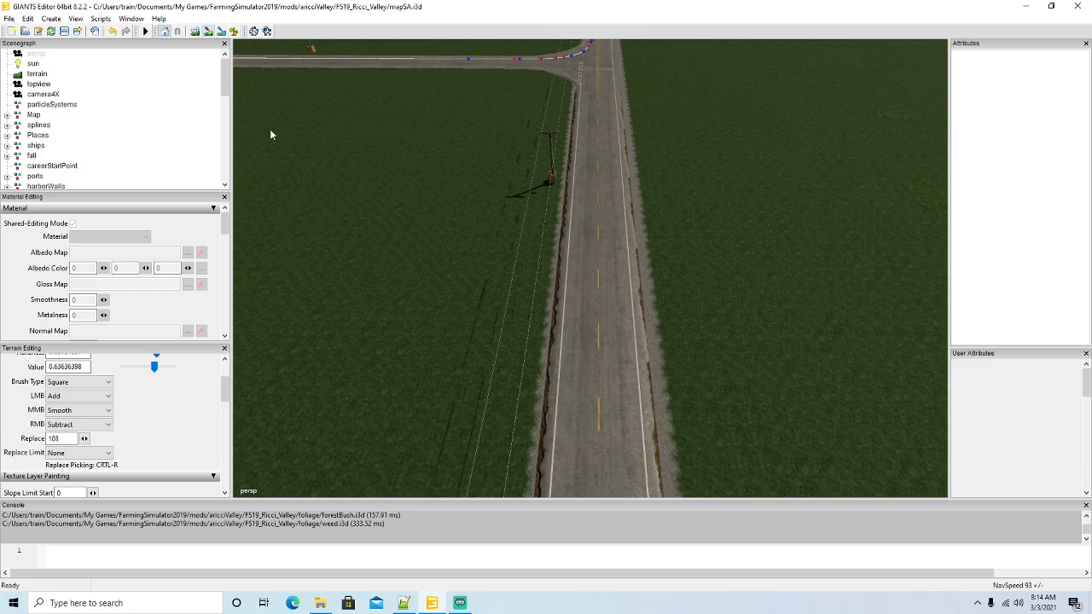
Undo the wide stroke on the side road's power-pole side and paint gravel around the junction corner and the opposite shoulder.
right_drag(434, 324, 432, 222)
alt+drag(432, 222, 197, 234)
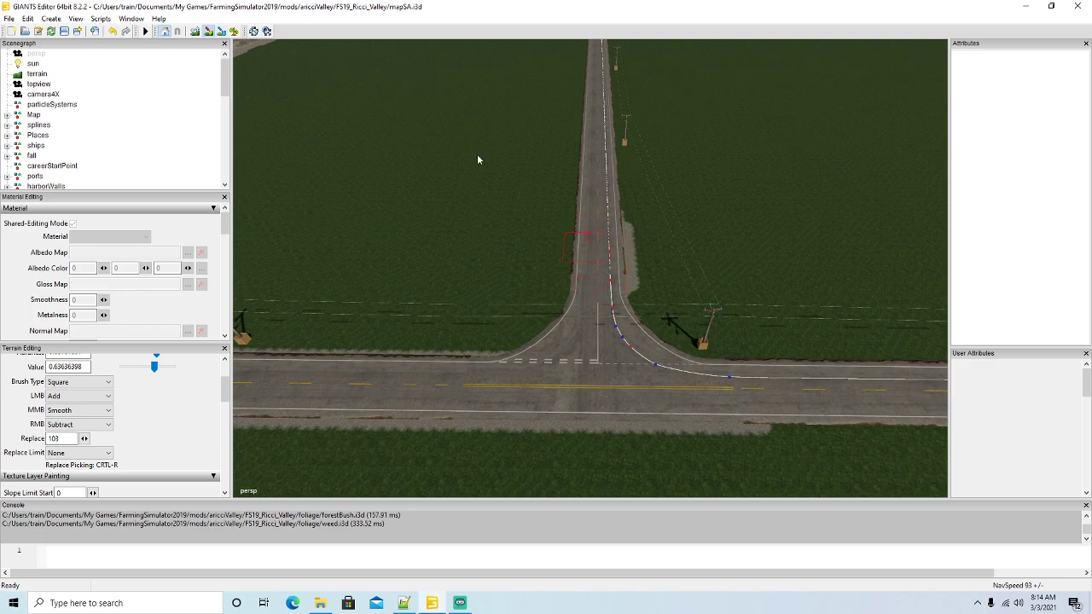
click(110, 32)
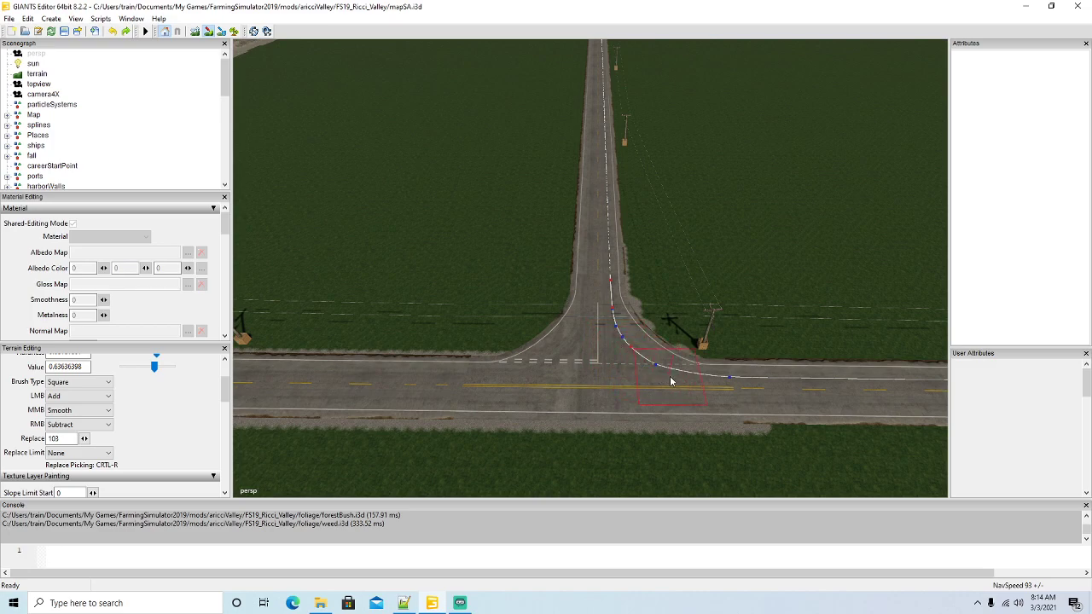
mouse_move(597, 212)
mouse_down()
mouse_move(584, 298)
mouse_move(529, 362)
mouse_up()
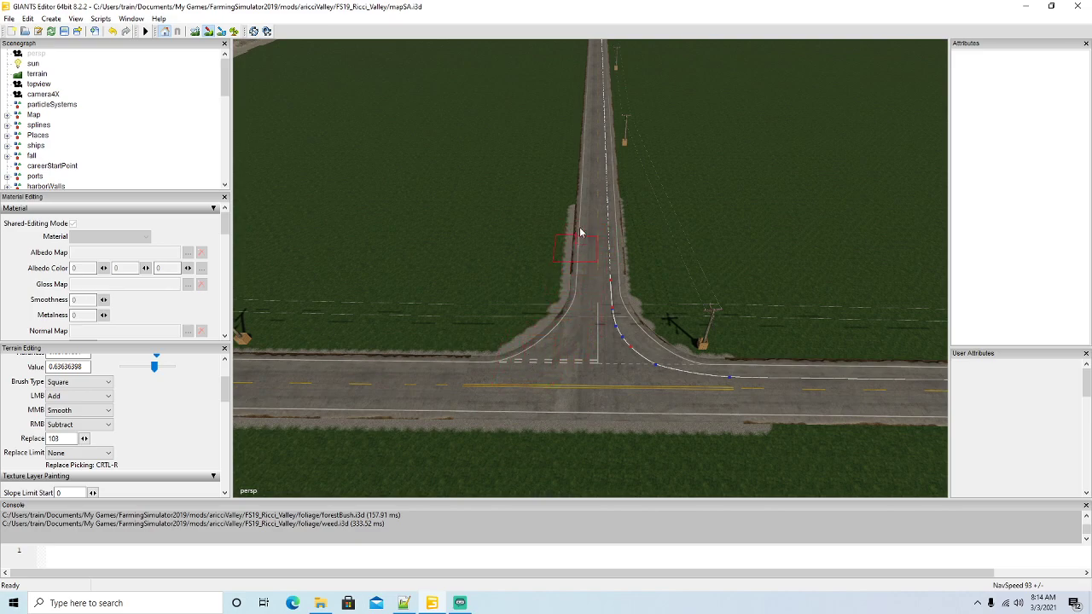
mouse_move(588, 205)
mouse_down()
mouse_move(594, 97)
mouse_move(595, 203)
mouse_up()
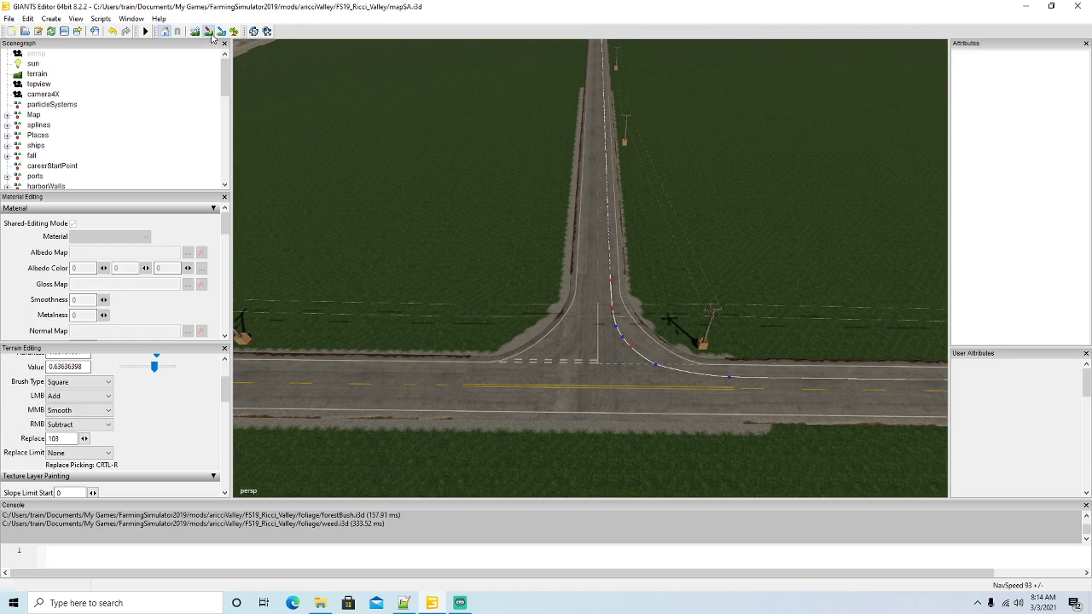
Extend the gravel along both shoulders of the side road leading away from the T-junction toward the rocky hill.
right_drag(367, 148, 428, 159)
key(w)
key(d)
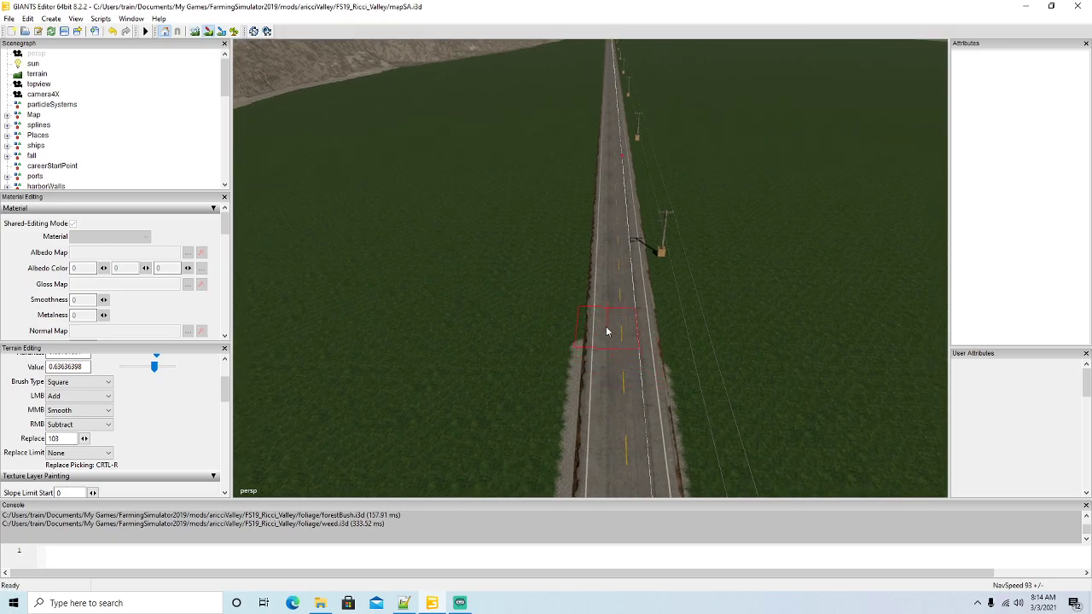
mouse_move(608, 224)
mouse_down()
mouse_move(609, 153)
mouse_move(617, 163)
mouse_up()
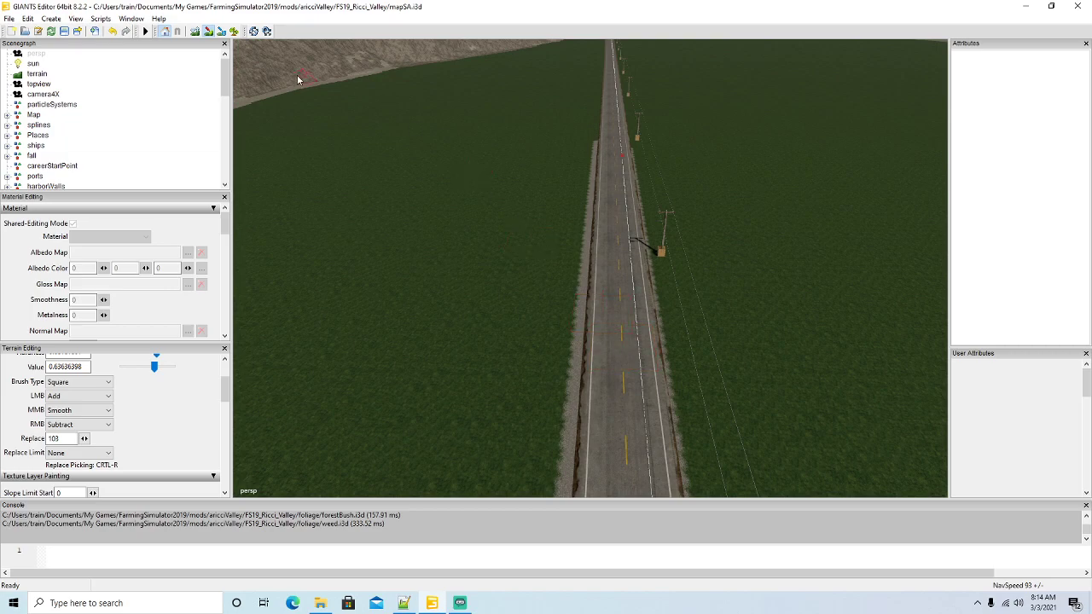
mouse_move(419, 212)
middle_down()
mouse_move(430, 130)
mouse_move(419, 138)
mouse_move(419, 203)
middle_up()
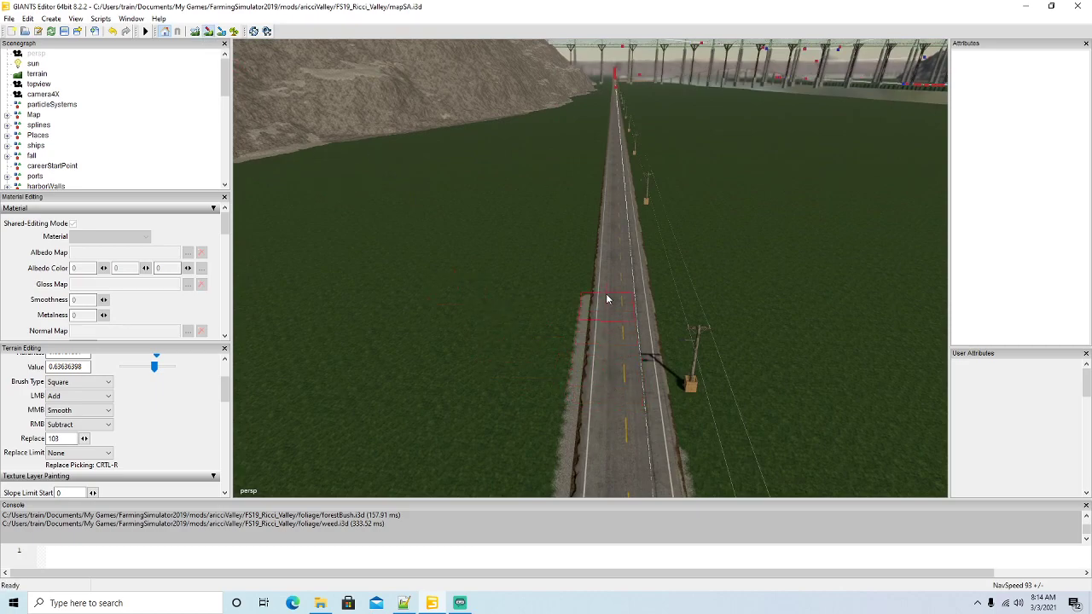
drag(611, 229, 621, 209)
drag(623, 299, 623, 413)
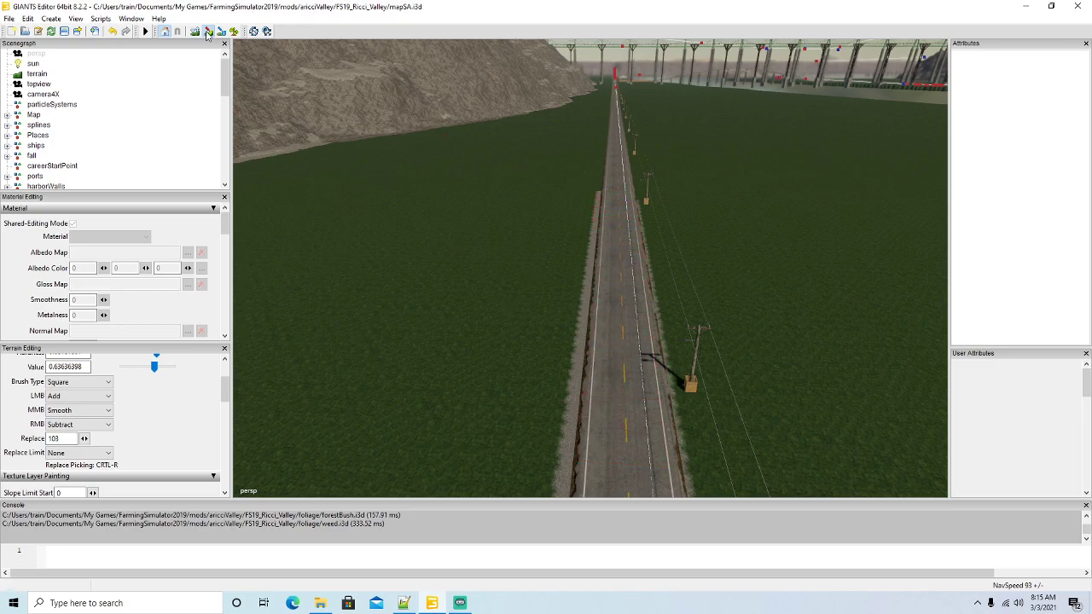
Continue the gravel on both shoulders of the straight side road in the direction of the distant bridge.
mouse_move(351, 168)
right_down()
mouse_move(353, 111)
mouse_move(352, 163)
right_up()
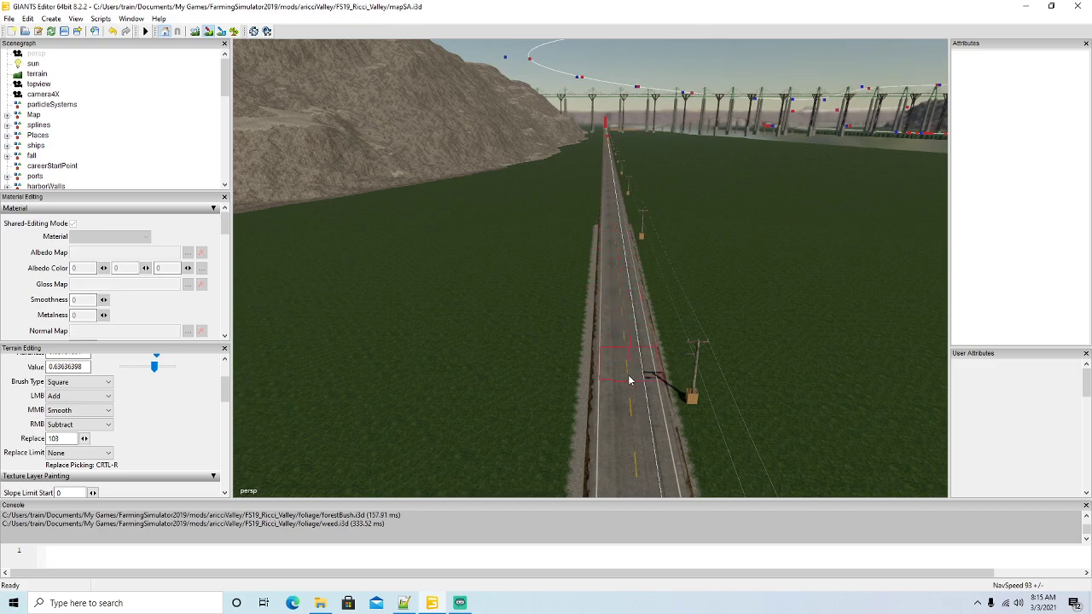
mouse_move(410, 265)
right_down()
mouse_move(418, 226)
mouse_move(411, 277)
right_up()
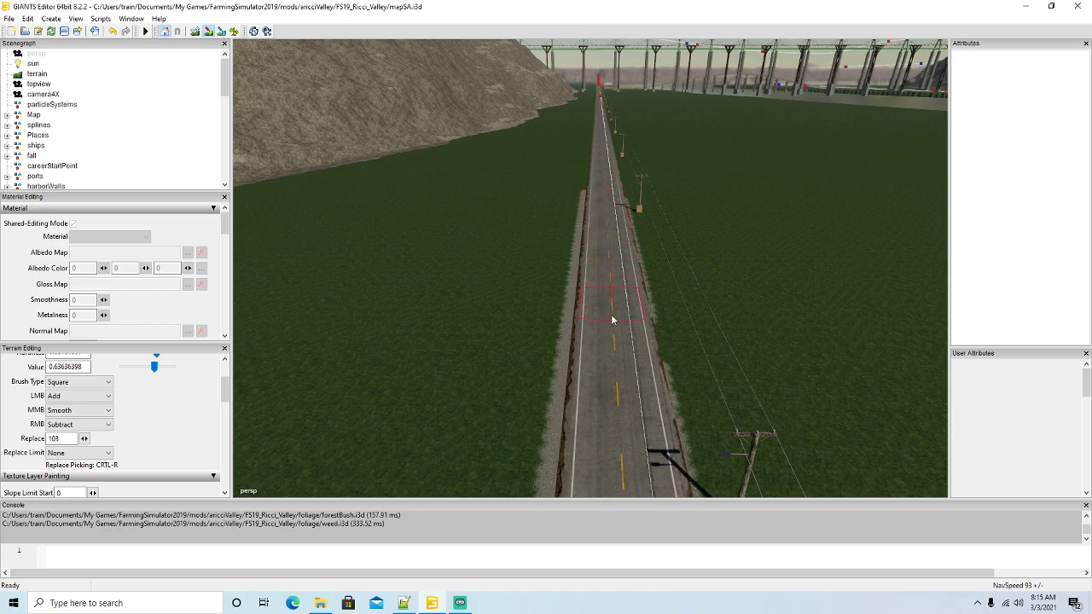
click(210, 33)
mouse_move(348, 175)
alt+mouse_down()
mouse_move(349, 154)
mouse_move(349, 192)
mouse_move(270, 107)
alt+mouse_up()
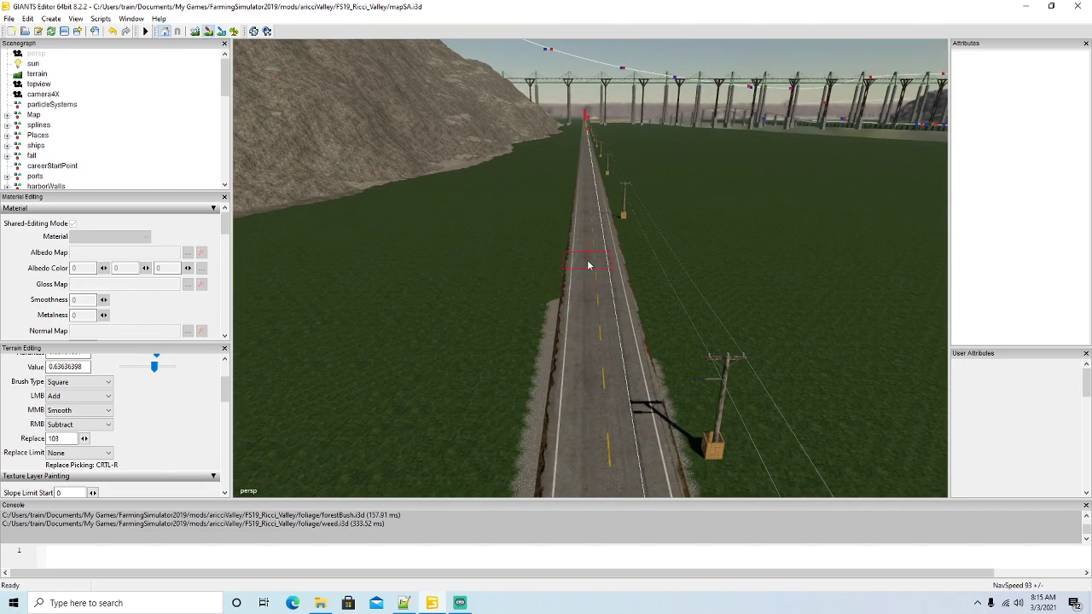
Undo the overly wide stroke on the power-pole side and repaint gravel evenly along both shoulders of that stretch.
drag(608, 203, 630, 252)
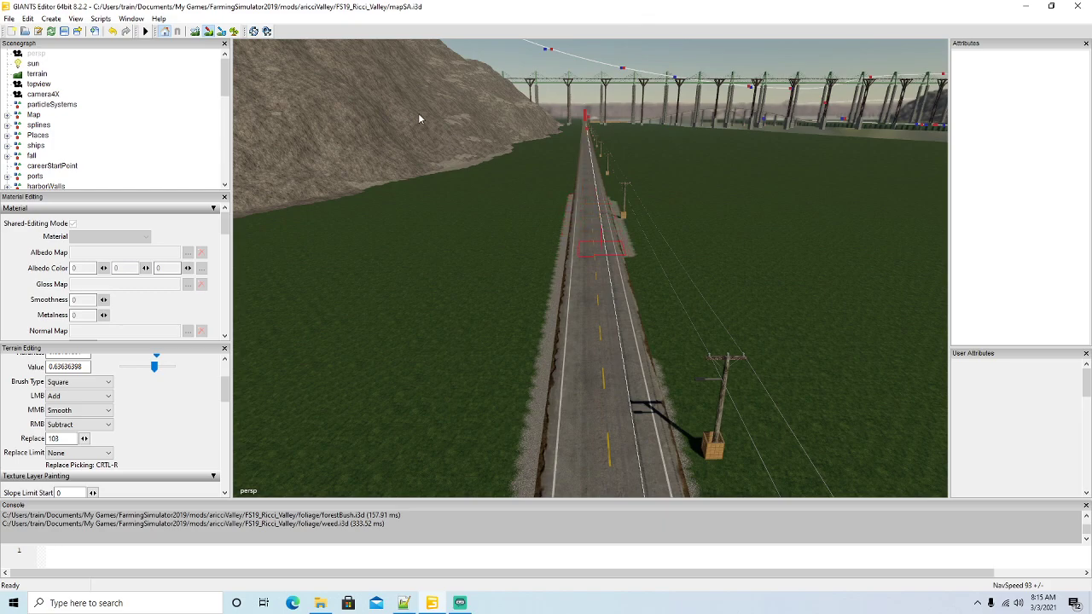
click(112, 31)
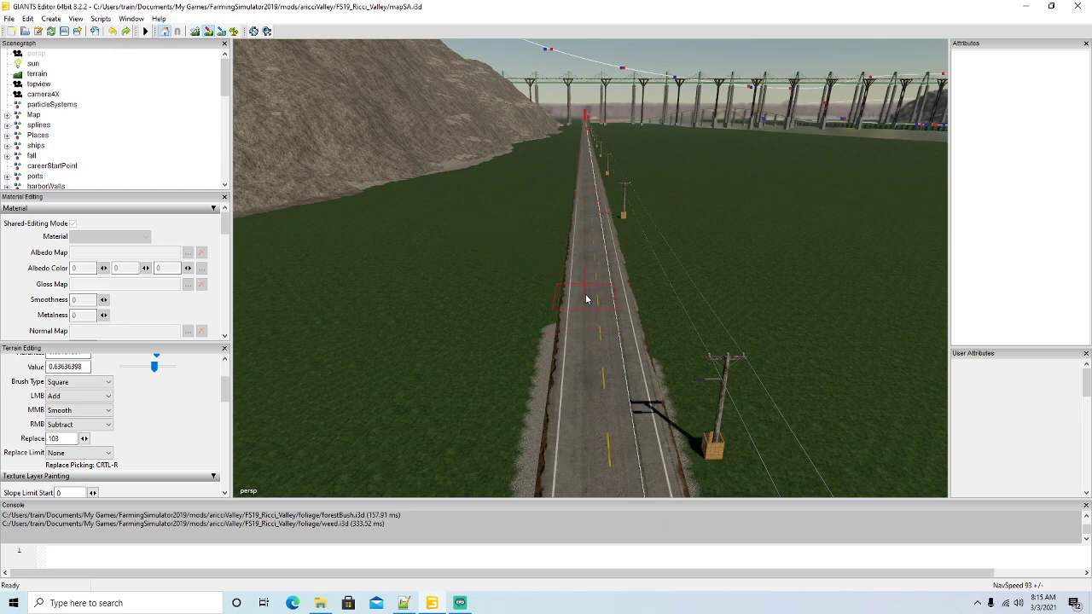
mouse_move(580, 225)
mouse_down()
mouse_move(586, 213)
mouse_move(603, 346)
mouse_up()
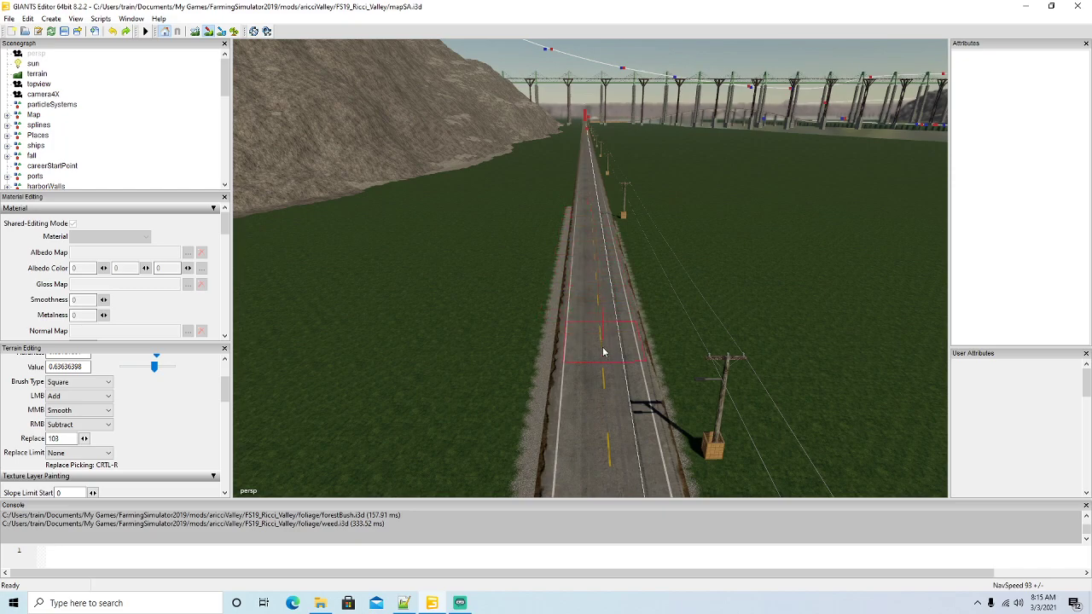
Paint gravel along both shoulders past the nearest power pole, filling the gap up to the next pole.
click(207, 32)
mouse_move(343, 175)
alt+mouse_down()
mouse_move(347, 129)
mouse_move(348, 204)
alt+mouse_up()
scroll(342, 130, up, 2)
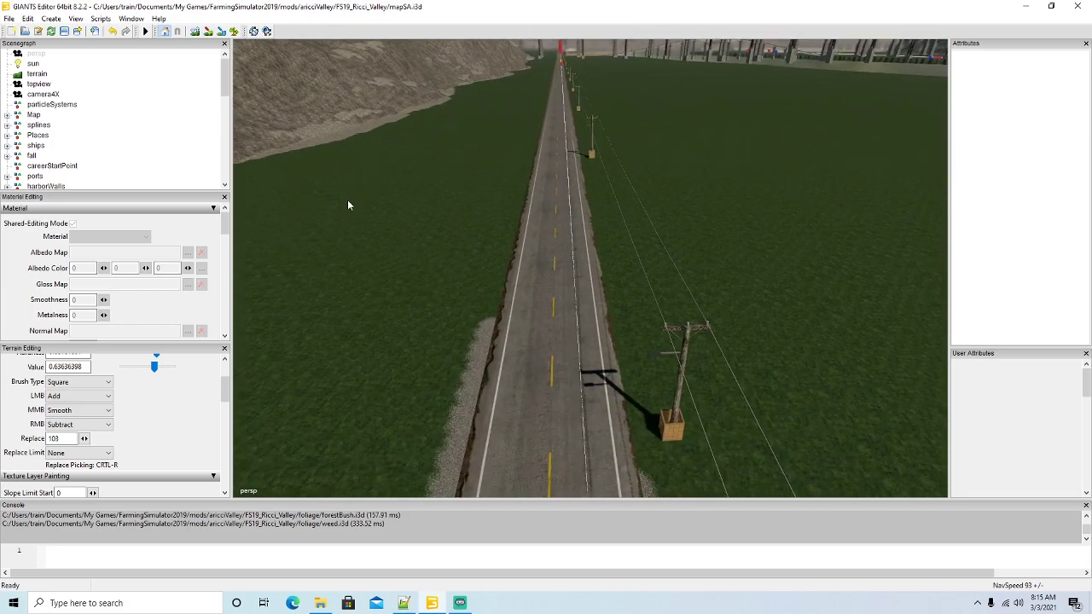
click(207, 32)
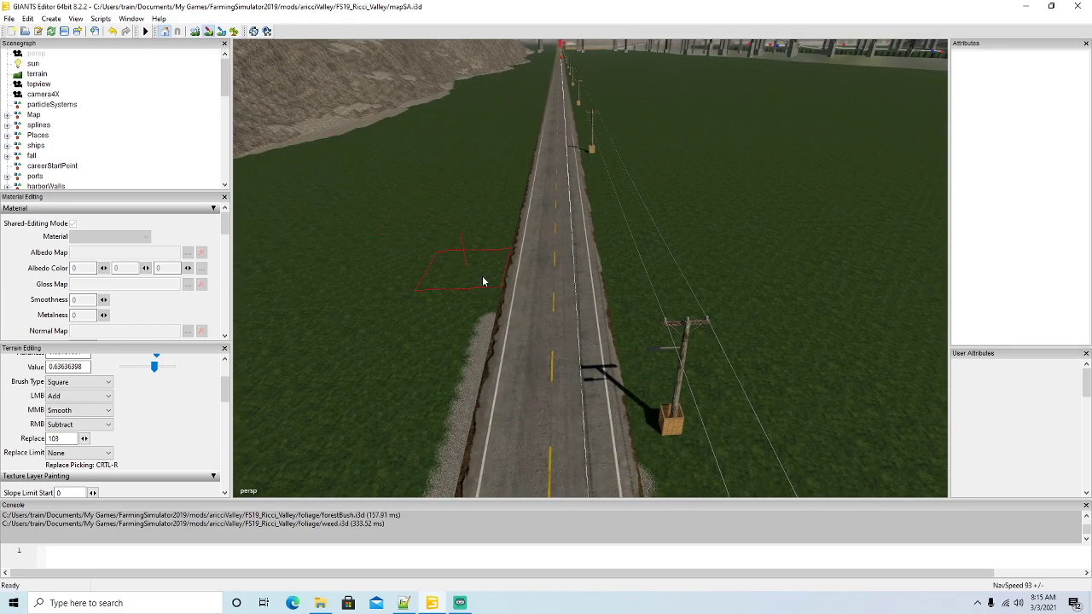
click(535, 281)
drag(543, 248, 535, 244)
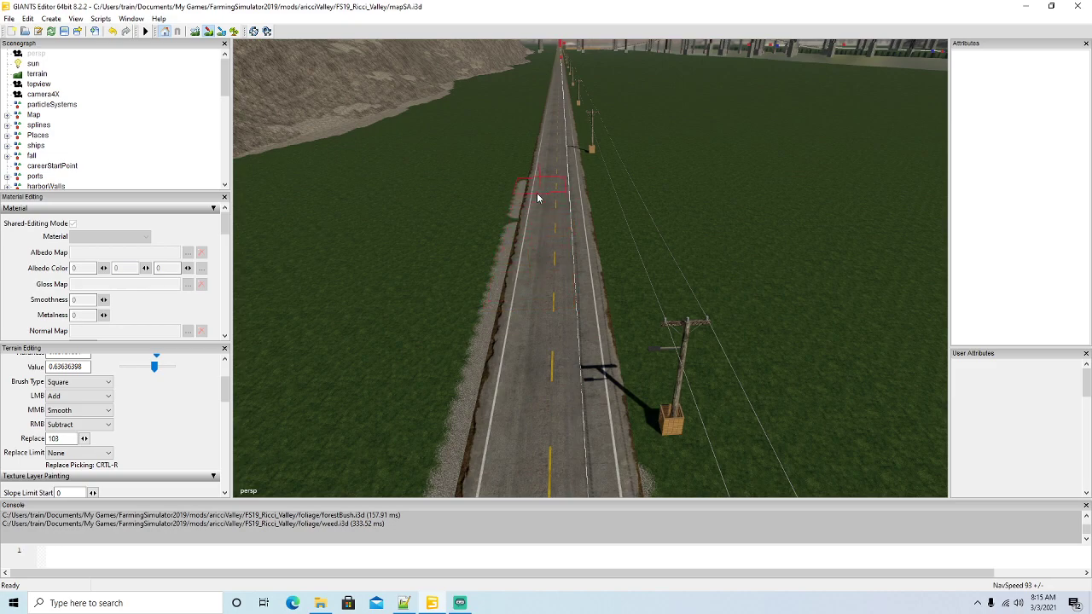
mouse_move(538, 200)
mouse_down()
mouse_move(549, 145)
mouse_move(561, 158)
mouse_move(559, 411)
mouse_up()
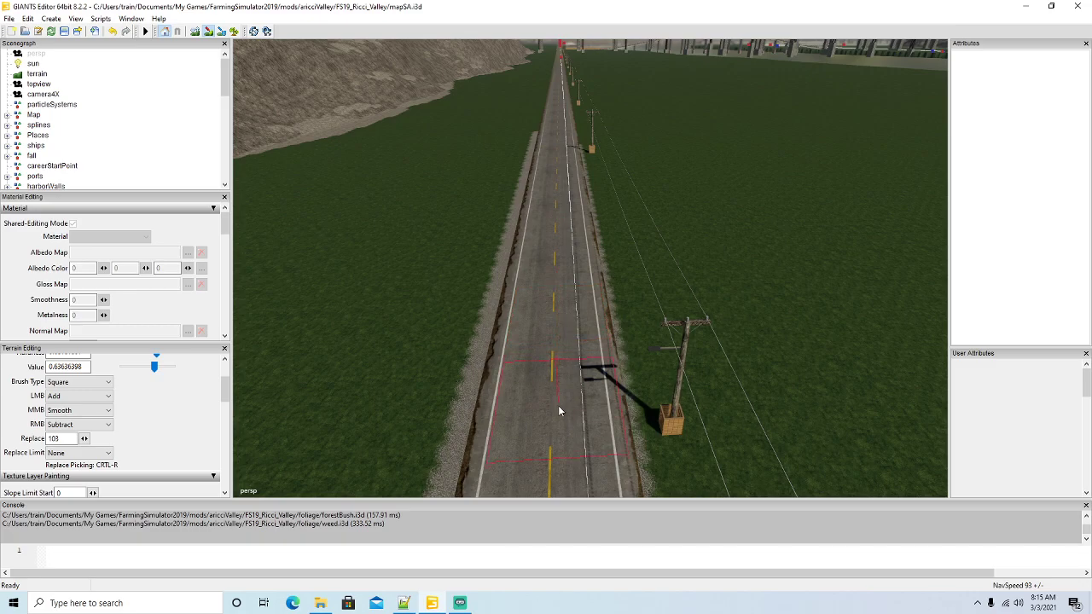
Carry the gravel on both shoulders farther along the road as it approaches the foot of the rocky hill.
click(208, 32)
mouse_move(278, 112)
alt+mouse_down()
mouse_move(272, 57)
mouse_move(284, 115)
alt+mouse_up()
scroll(272, 61, up, 2)
scroll(272, 57, up, 1)
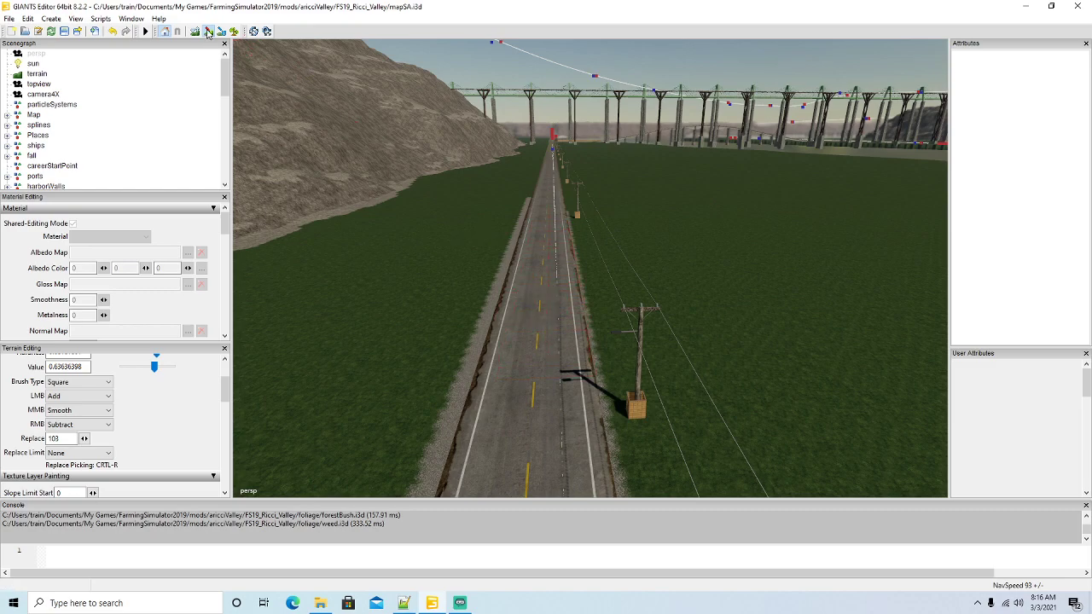
alt+drag(403, 279, 292, 167)
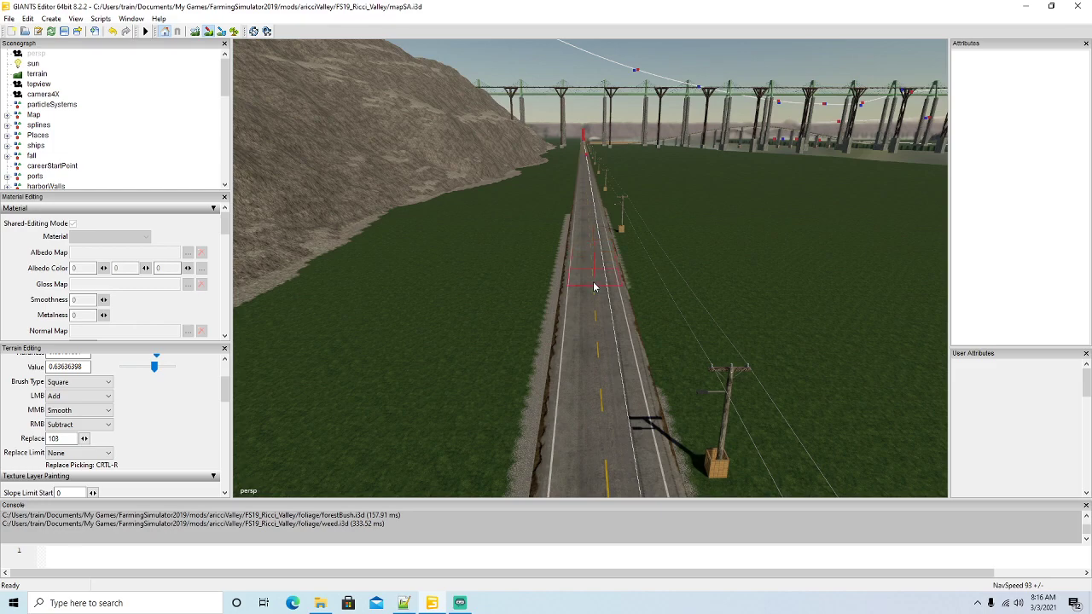
Paint gravel along both shoulders of the next road stretches running beside the rocky slope.
click(211, 32)
alt+drag(354, 115, 365, 238)
click(208, 31)
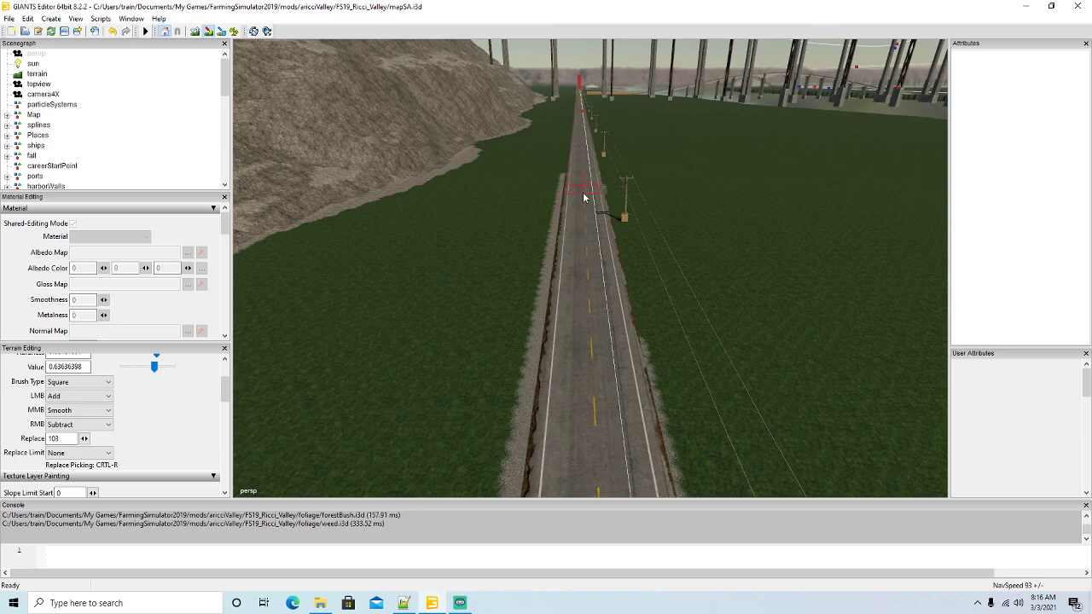
click(209, 31)
alt+drag(339, 142, 340, 227)
click(208, 30)
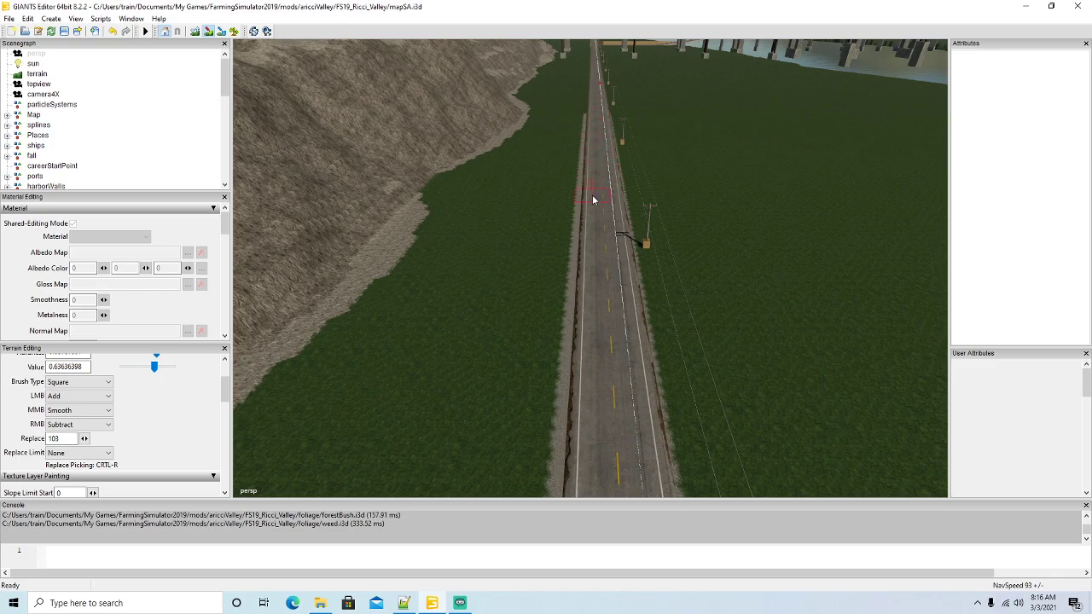
Extend the gravel on both shoulders along the rocky slope toward the bridge's wooden supports.
mouse_move(451, 270)
right_down()
mouse_move(451, 177)
mouse_move(442, 288)
right_up()
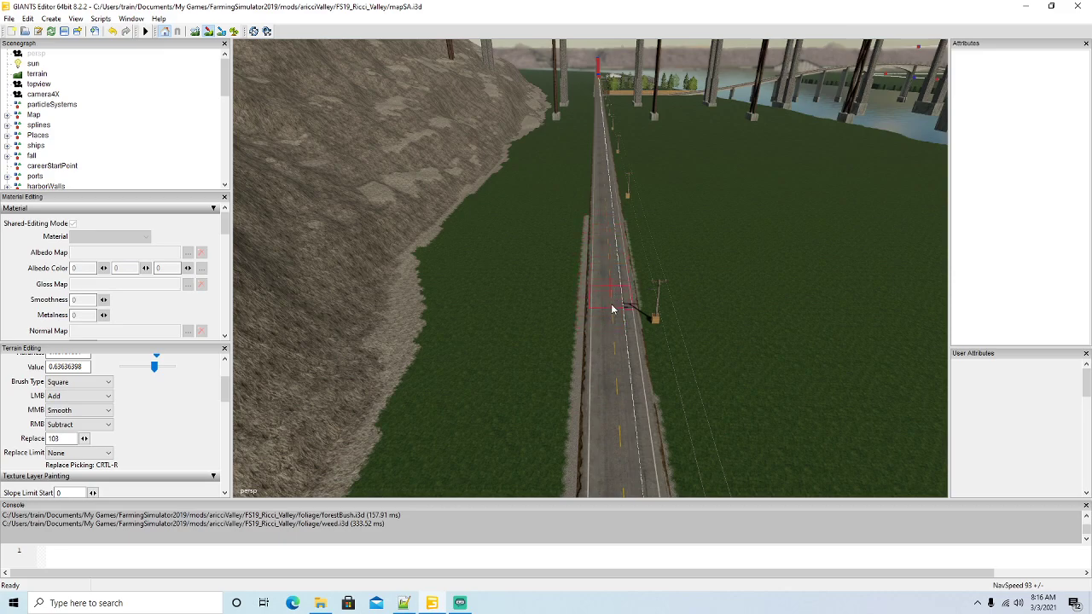
click(209, 33)
mouse_move(397, 240)
alt+mouse_down()
mouse_move(400, 187)
mouse_move(629, 226)
alt+mouse_up()
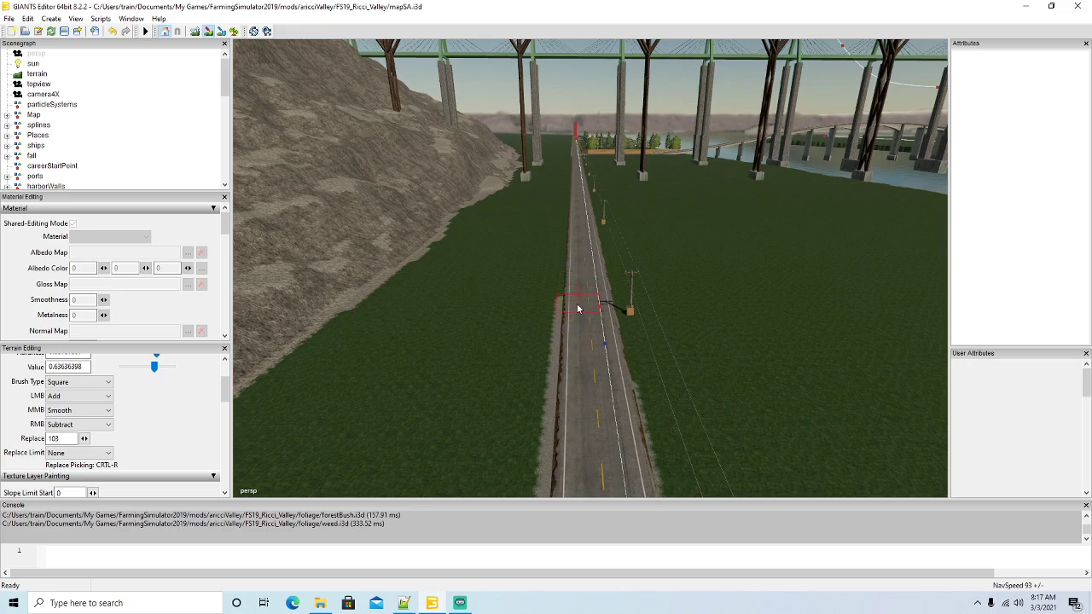
mouse_move(575, 272)
mouse_down()
mouse_move(579, 230)
mouse_move(597, 381)
mouse_up()
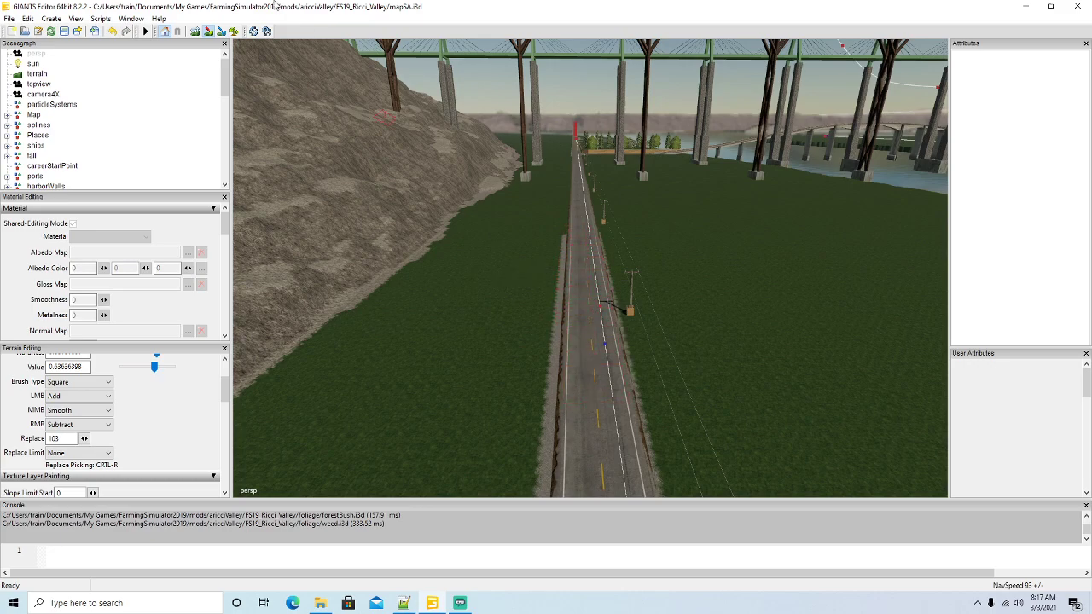
Paint gravel along both shoulders of the road up to the first bridge supports.
click(209, 33)
mouse_move(319, 183)
alt+mouse_down()
mouse_move(315, 145)
mouse_move(318, 215)
alt+mouse_up()
scroll(315, 146, up, 5)
scroll(318, 220, down, 3)
click(209, 32)
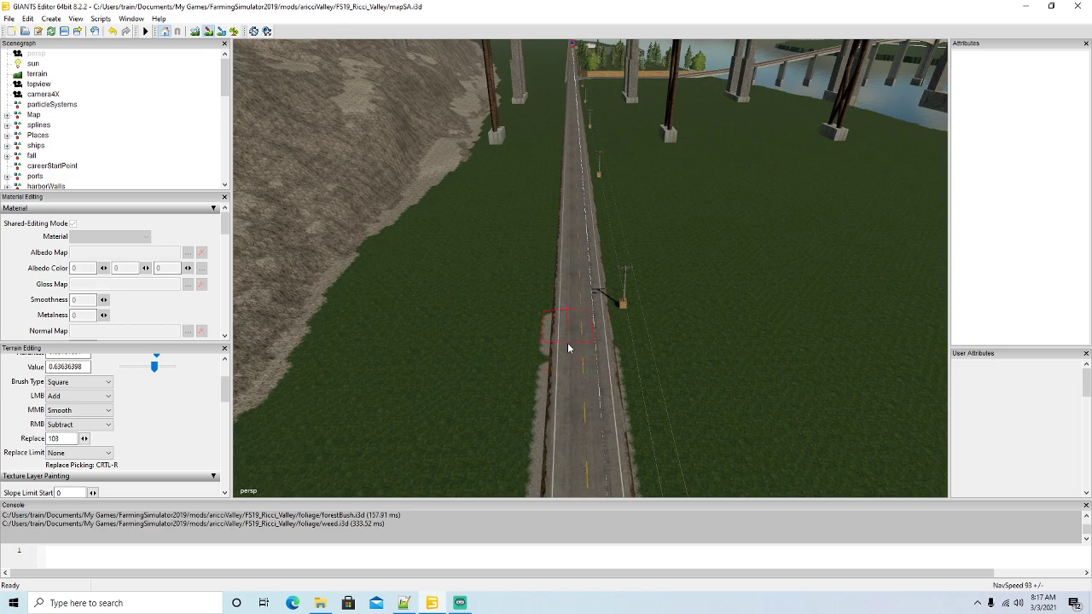
drag(570, 260, 569, 131)
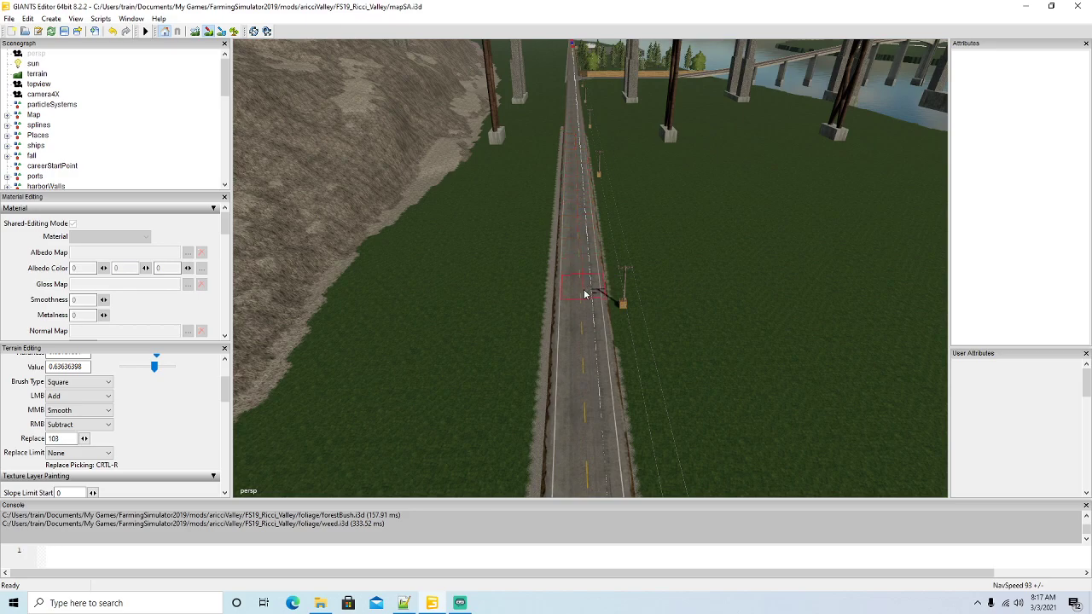
Paint gravel on both shoulders between the wooden bridge supports, undoing the faulty stroke near the bridge's shadow.
click(210, 32)
mouse_move(338, 198)
alt+mouse_down()
mouse_move(336, 130)
mouse_move(356, 186)
alt+mouse_up()
scroll(336, 130, up, 5)
scroll(337, 130, up, 4)
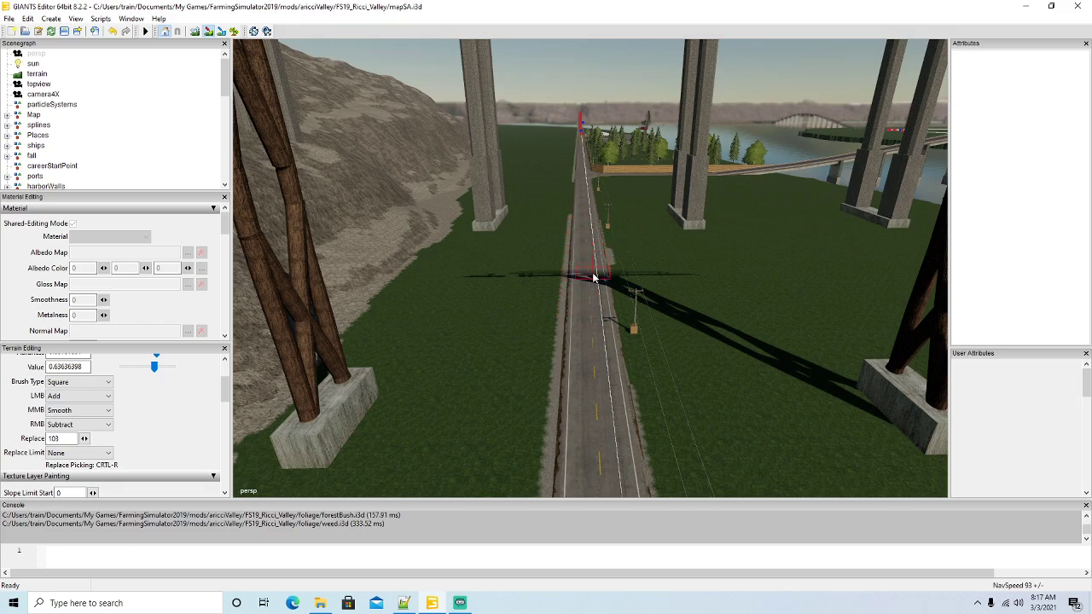
click(112, 31)
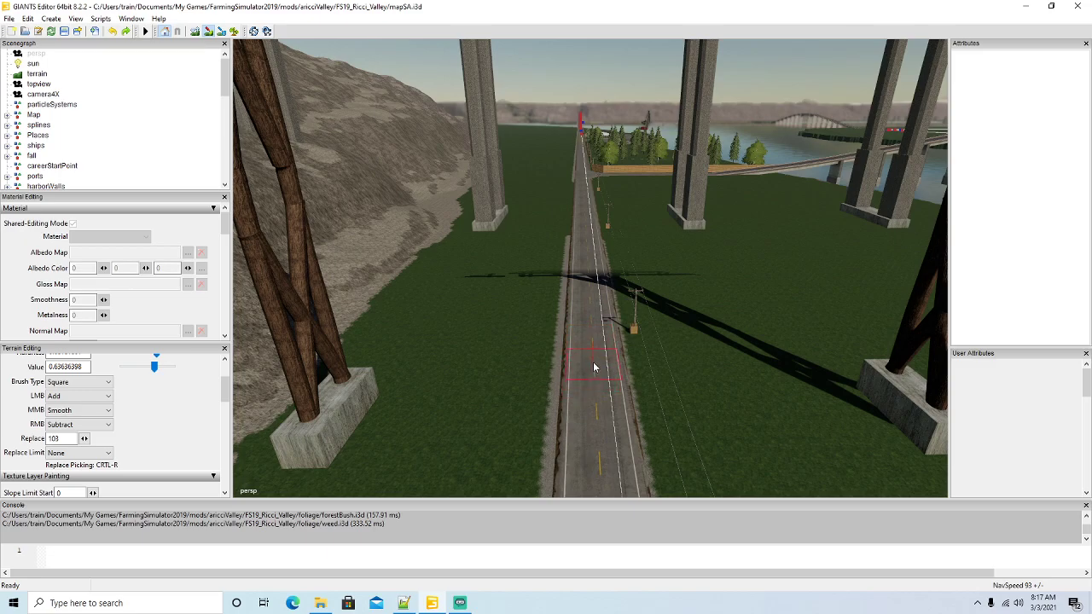
Paint gravel along both shoulders under the bridge, between the concrete pillars and up to the turnoff by the wooden fence.
click(207, 32)
alt+drag(321, 148, 321, 132)
scroll(321, 133, up, 5)
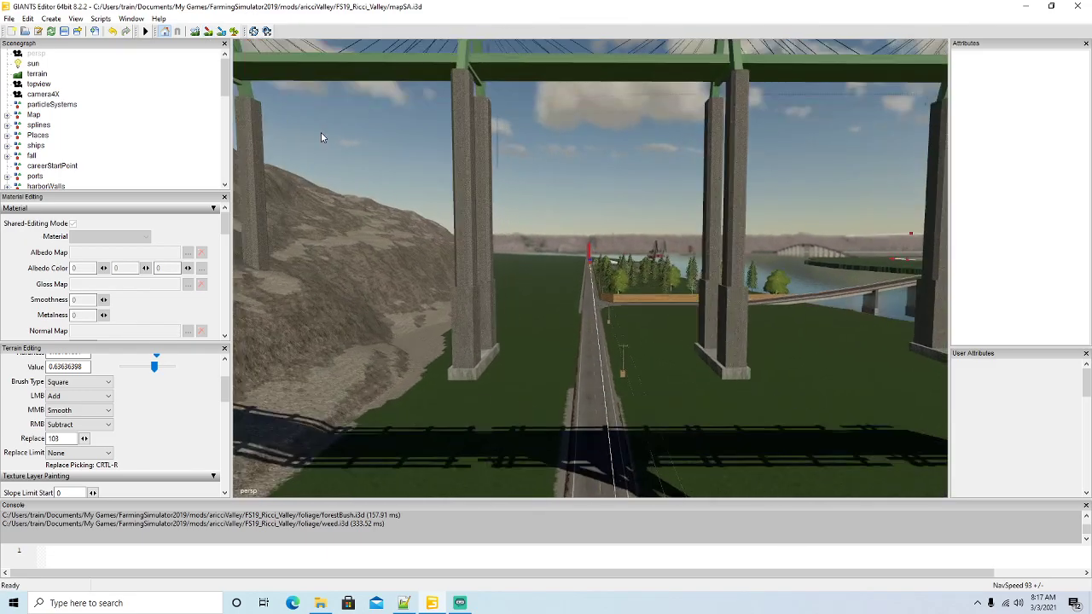
scroll(321, 134, up, 3)
right_drag(321, 184, 319, 189)
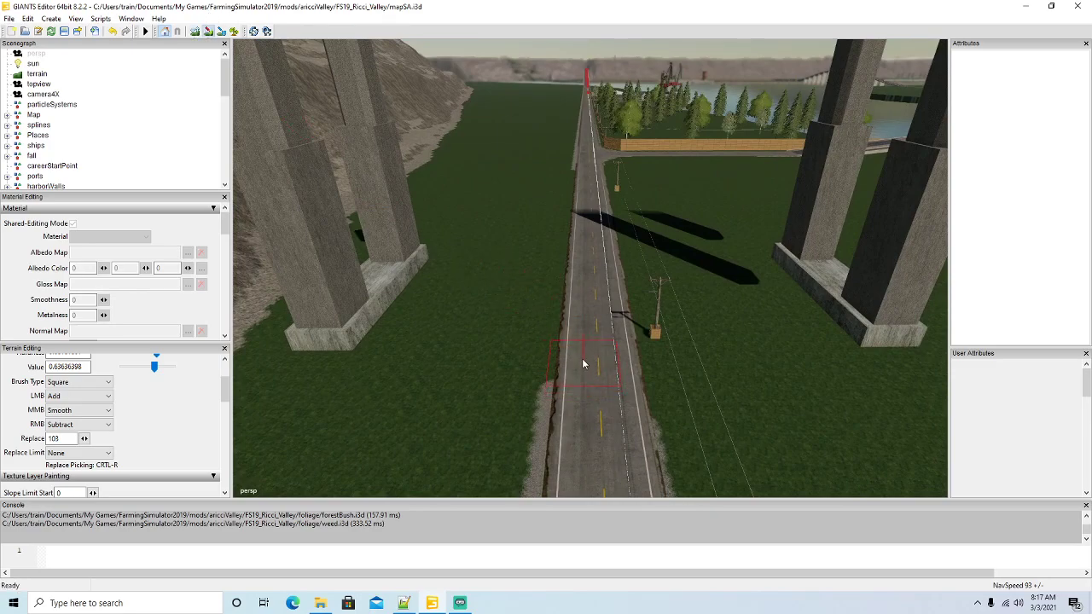
drag(581, 363, 584, 177)
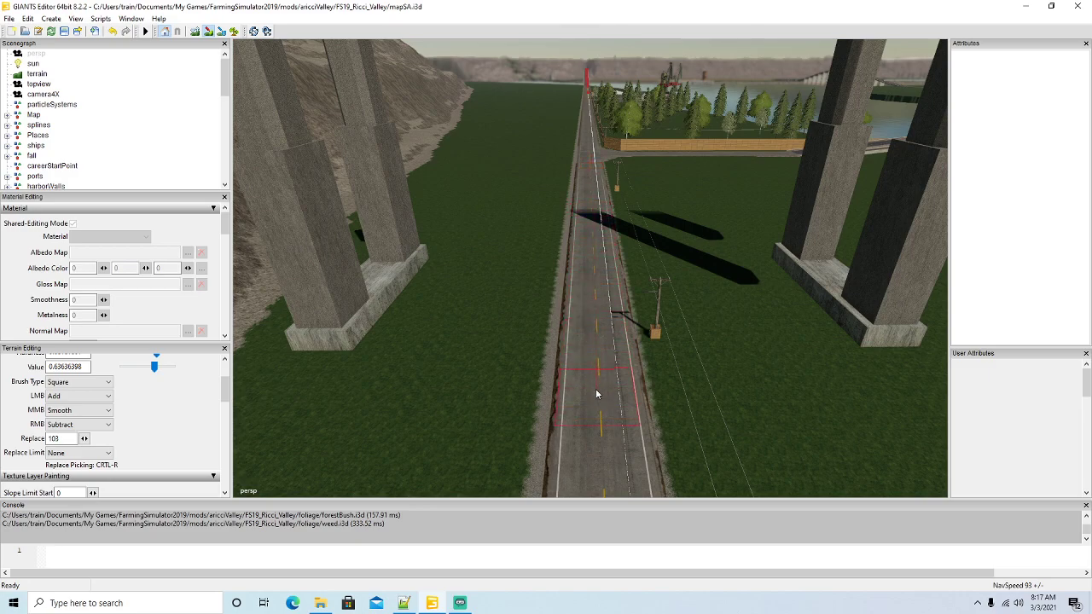
Switch terrain painting to a round brush and the c_grass texture layer for the foot of the rocky slope.
mouse_move(512, 271)
right_down()
mouse_move(403, 268)
mouse_move(424, 243)
mouse_move(354, 274)
mouse_move(497, 291)
mouse_move(449, 286)
mouse_move(394, 249)
mouse_move(405, 242)
mouse_move(429, 304)
mouse_move(396, 273)
mouse_move(421, 295)
right_up()
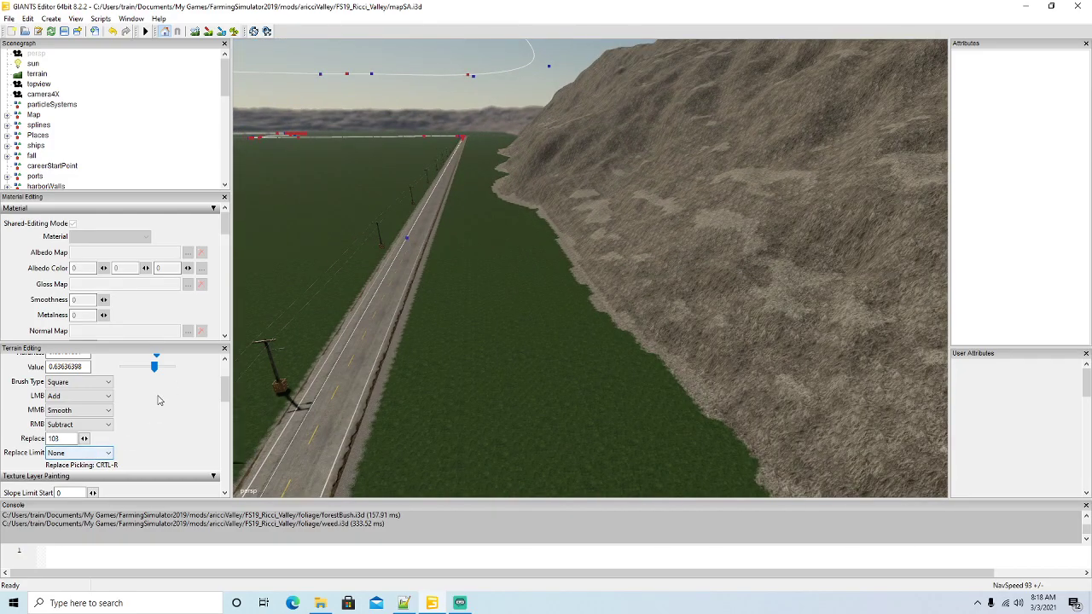
click(92, 385)
click(89, 401)
drag(226, 393, 227, 417)
click(88, 396)
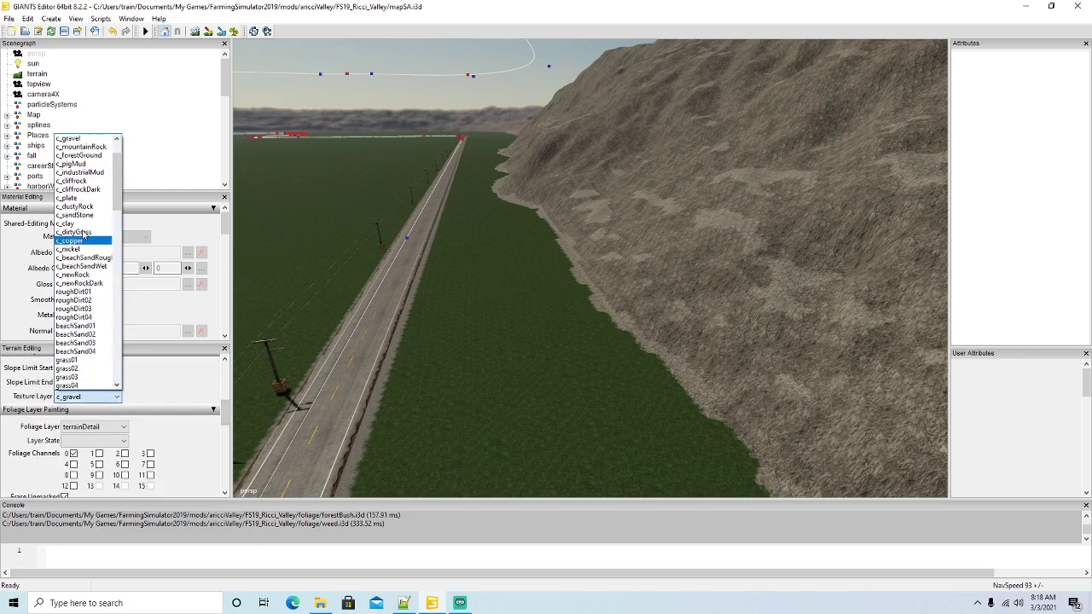
click(83, 156)
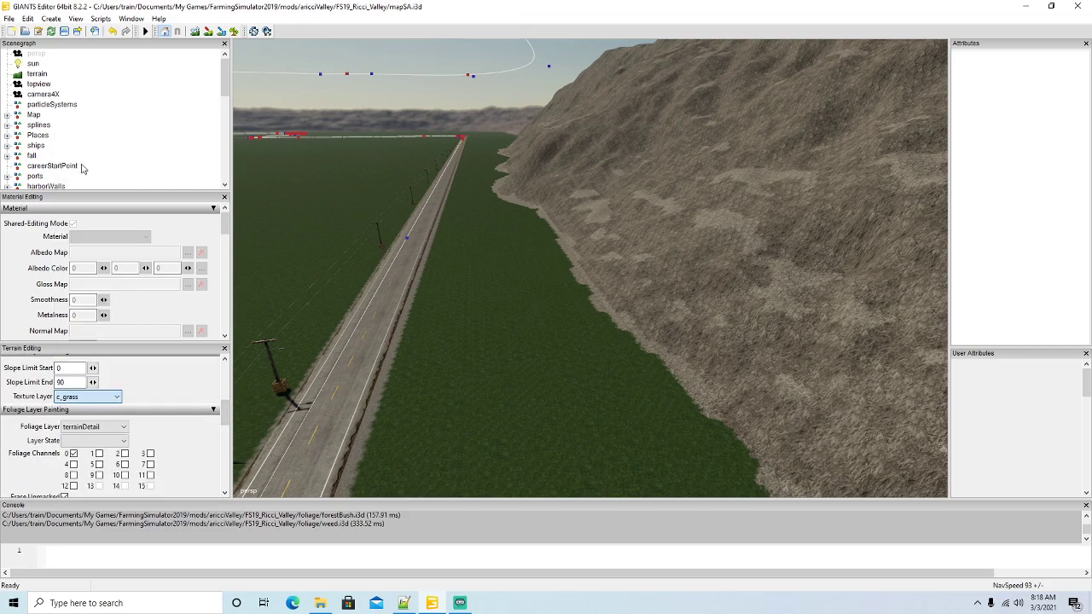
Paint grass over the ragged edge at the foot of the rocky slope beside the road.
click(208, 32)
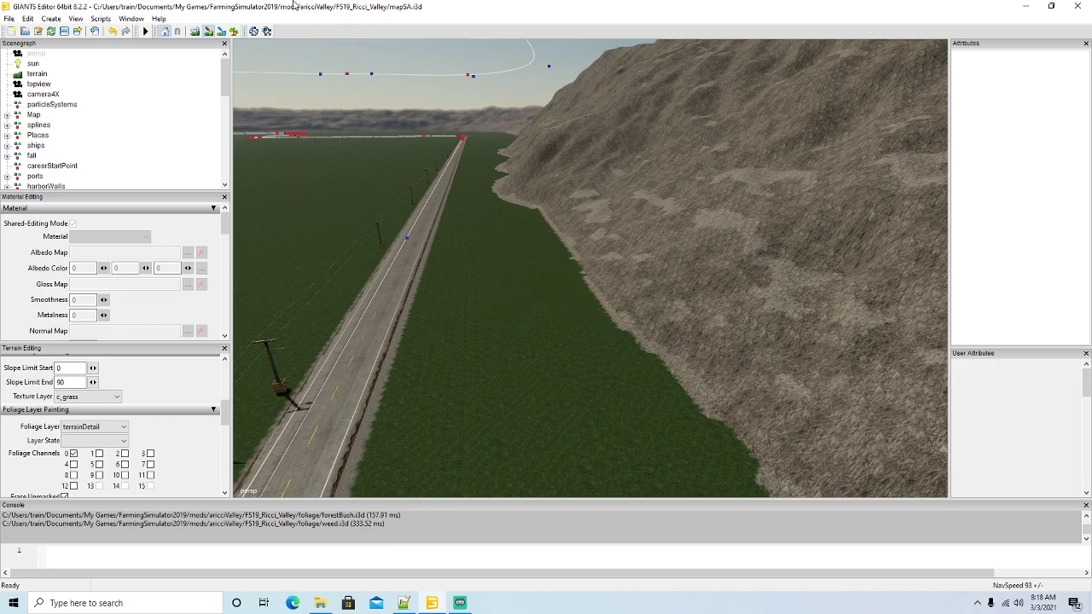
click(210, 33)
mouse_move(317, 107)
alt+mouse_down()
mouse_move(363, 201)
mouse_move(368, 271)
alt+mouse_up()
scroll(363, 201, up, 3)
click(209, 32)
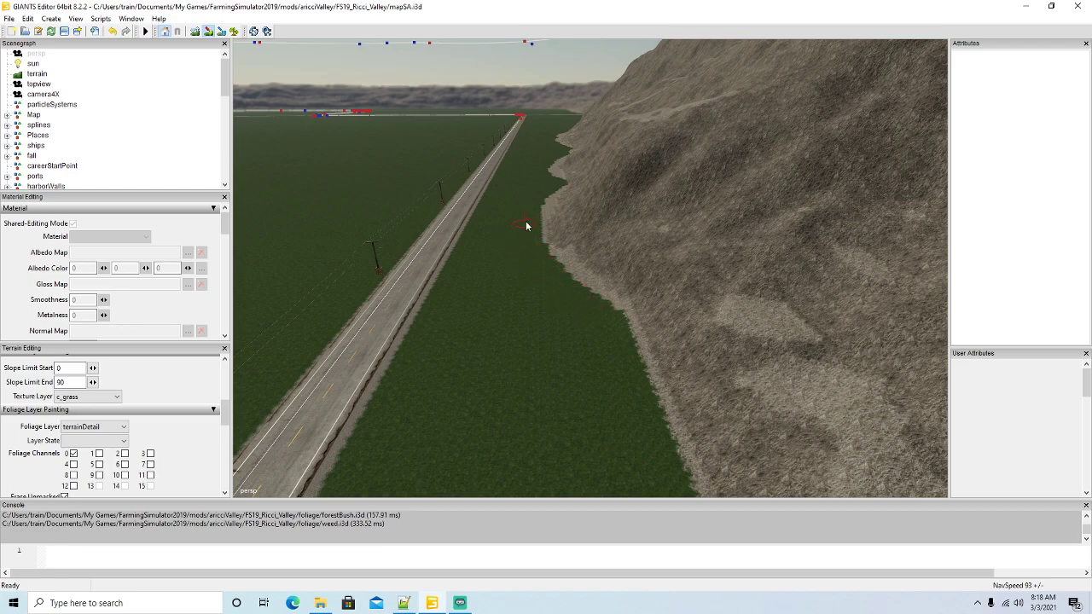
Continue painting grass along the next section of the slope's base, smoothing the border between rock and meadow.
click(213, 30)
alt+drag(354, 200, 393, 204)
scroll(304, 135, up, 2)
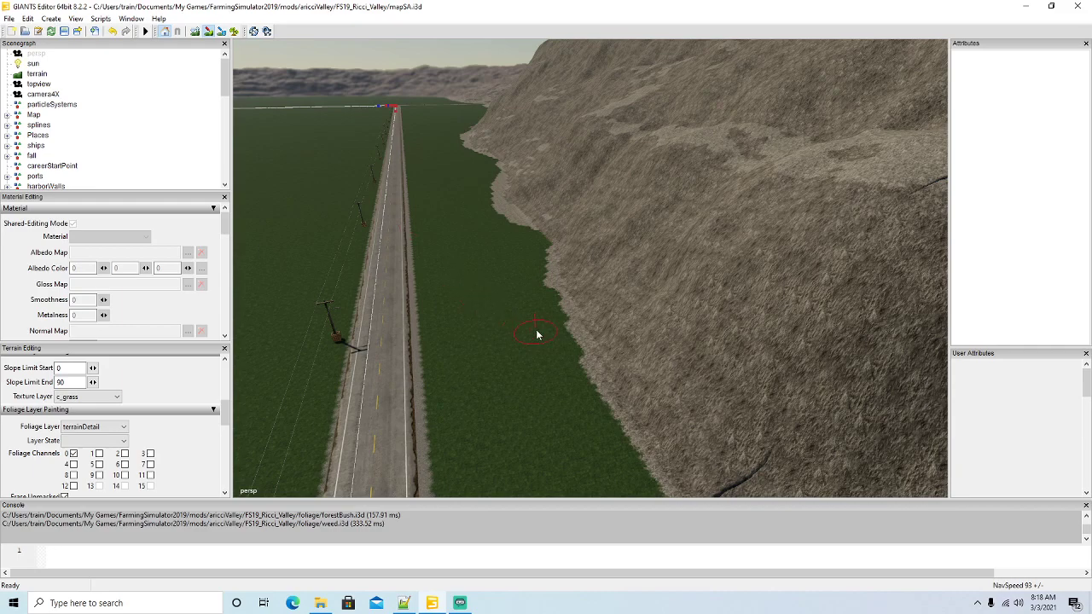
mouse_move(553, 333)
mouse_down()
mouse_move(532, 248)
mouse_move(497, 190)
mouse_up()
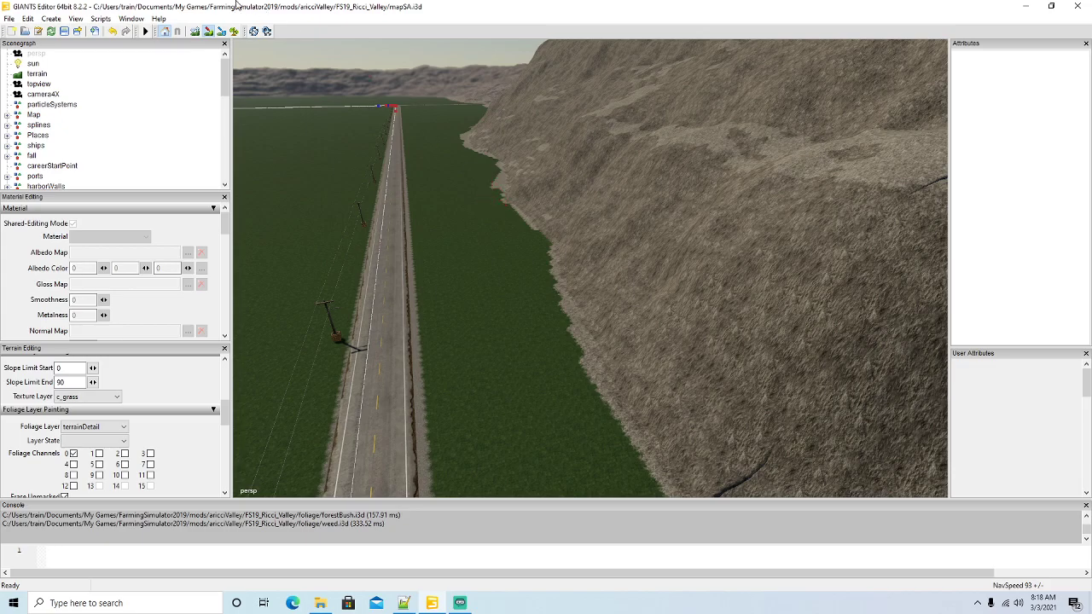
Paint c_grass over the ragged foot of the rocky slope along the straight stretch of meadow beside the road.
click(207, 30)
mouse_move(345, 219)
alt+mouse_down()
mouse_move(316, 169)
mouse_move(286, 162)
mouse_move(370, 225)
mouse_move(274, 182)
alt+mouse_up()
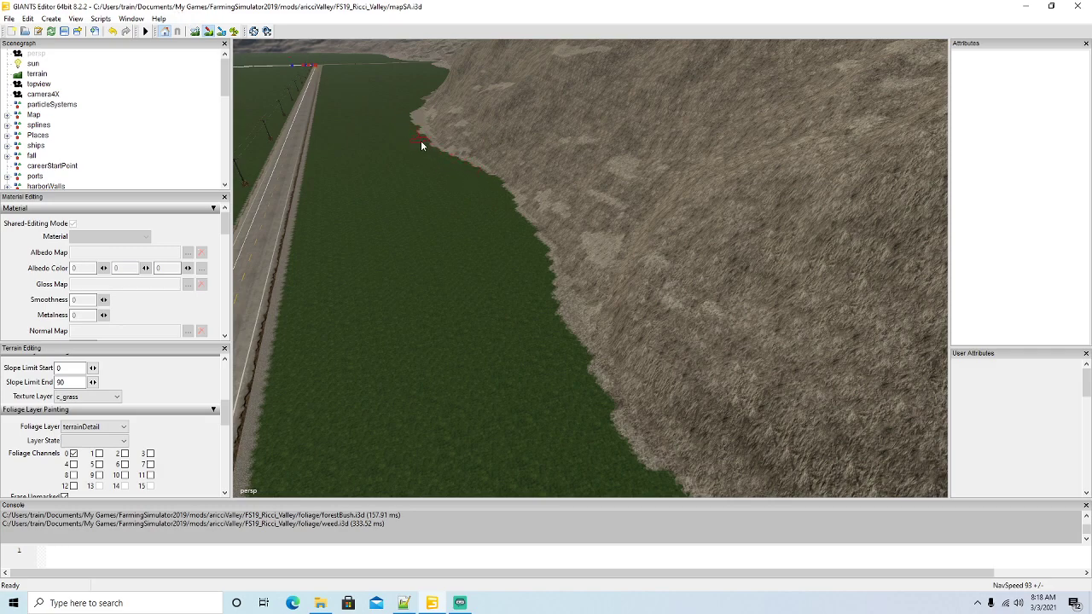
alt+drag(402, 217, 367, 194)
scroll(367, 194, up, 3)
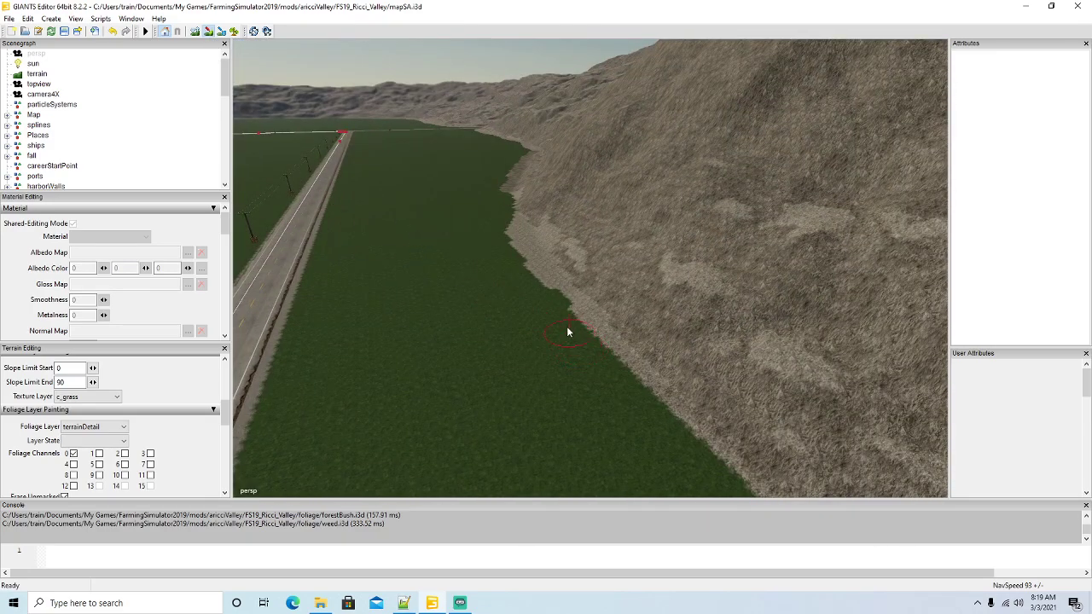
drag(547, 293, 509, 221)
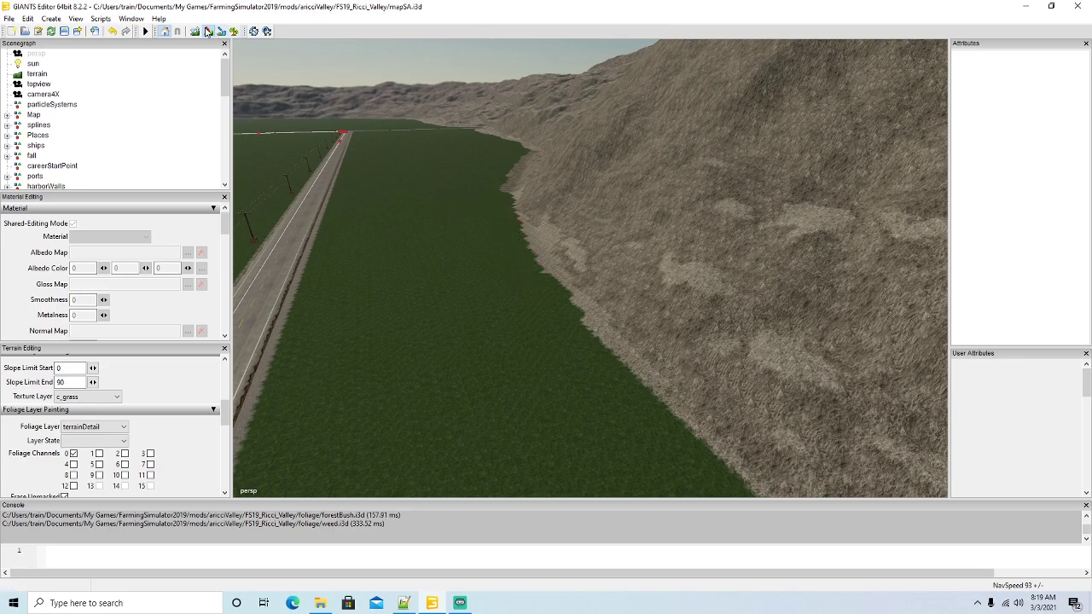
Extend the smoothed grass border along the slope's foot toward the far crossing road.
mouse_move(384, 261)
alt+mouse_down()
mouse_move(333, 199)
mouse_move(399, 274)
alt+mouse_up()
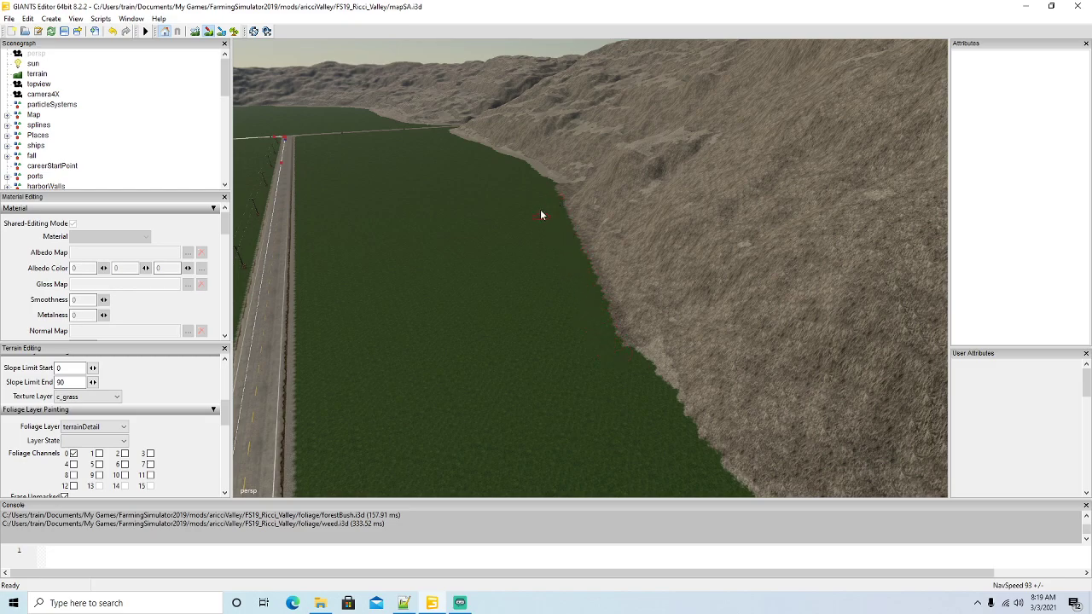
mouse_move(402, 357)
alt+mouse_down()
mouse_move(383, 297)
mouse_move(368, 305)
mouse_move(395, 356)
mouse_move(397, 342)
alt+mouse_up()
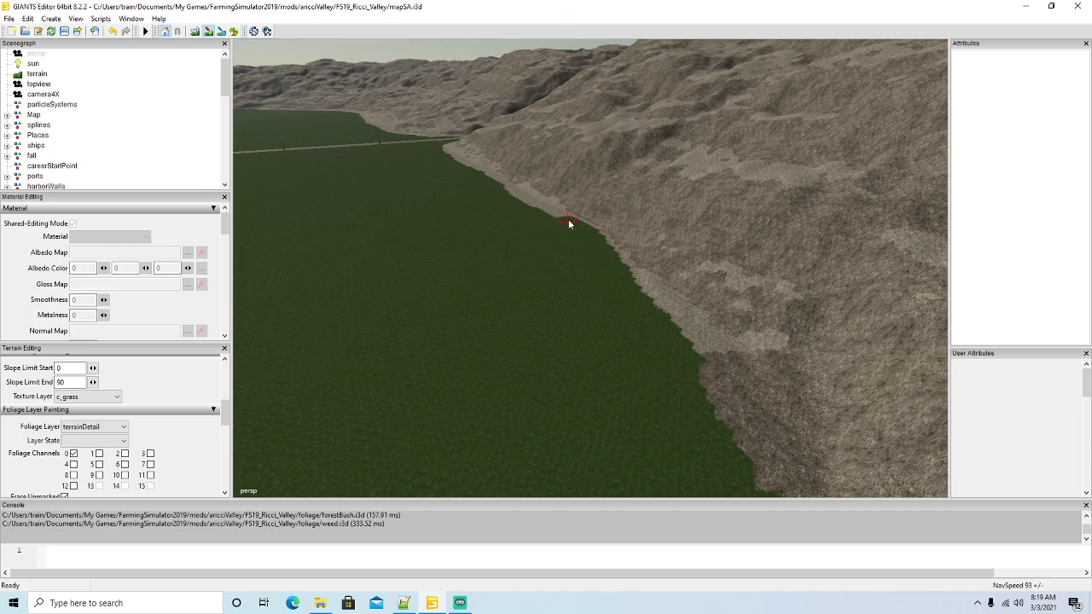
click(208, 32)
mouse_move(372, 286)
alt+mouse_down()
mouse_move(372, 257)
mouse_move(391, 343)
alt+mouse_up()
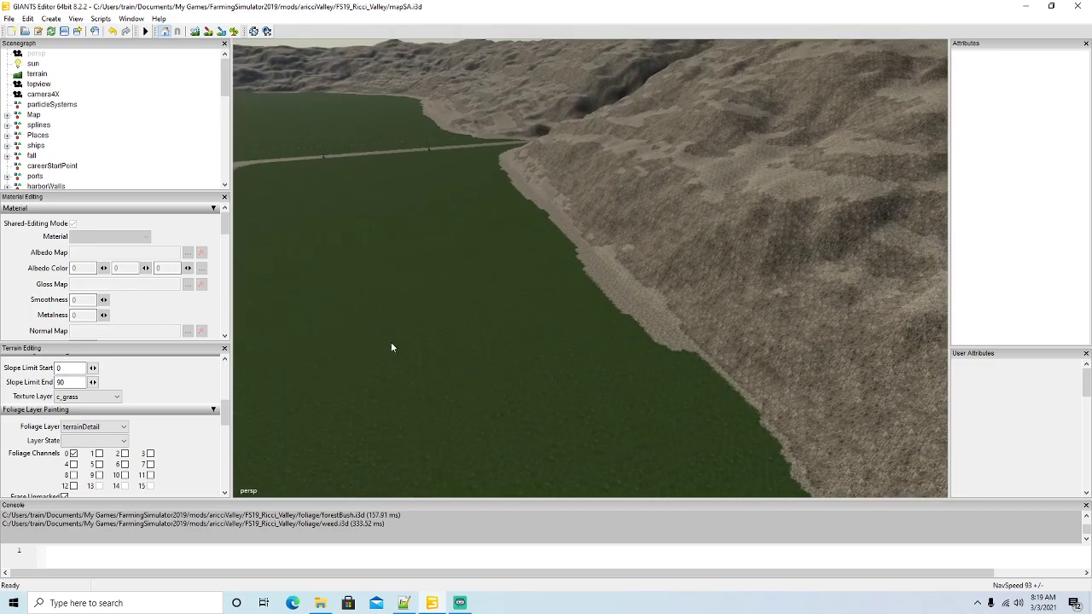
click(208, 32)
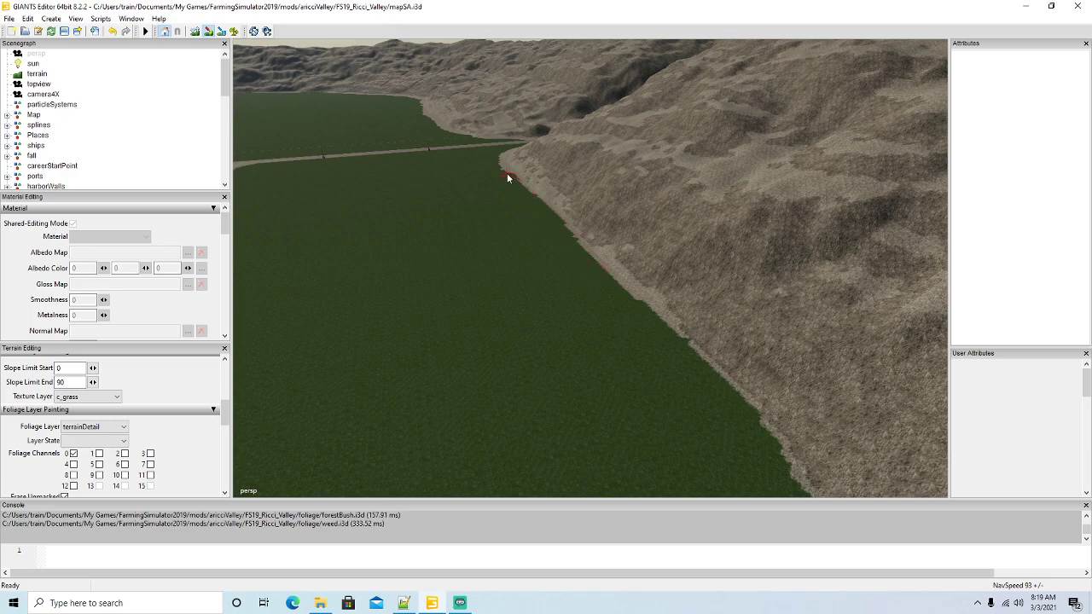
Paint grass along the last part of the slope's foot, up to where the crossing road enters the gorge.
click(209, 31)
mouse_move(282, 111)
alt+mouse_down()
mouse_move(348, 249)
mouse_move(475, 301)
mouse_move(495, 352)
alt+mouse_up()
scroll(348, 249, up, 8)
click(209, 32)
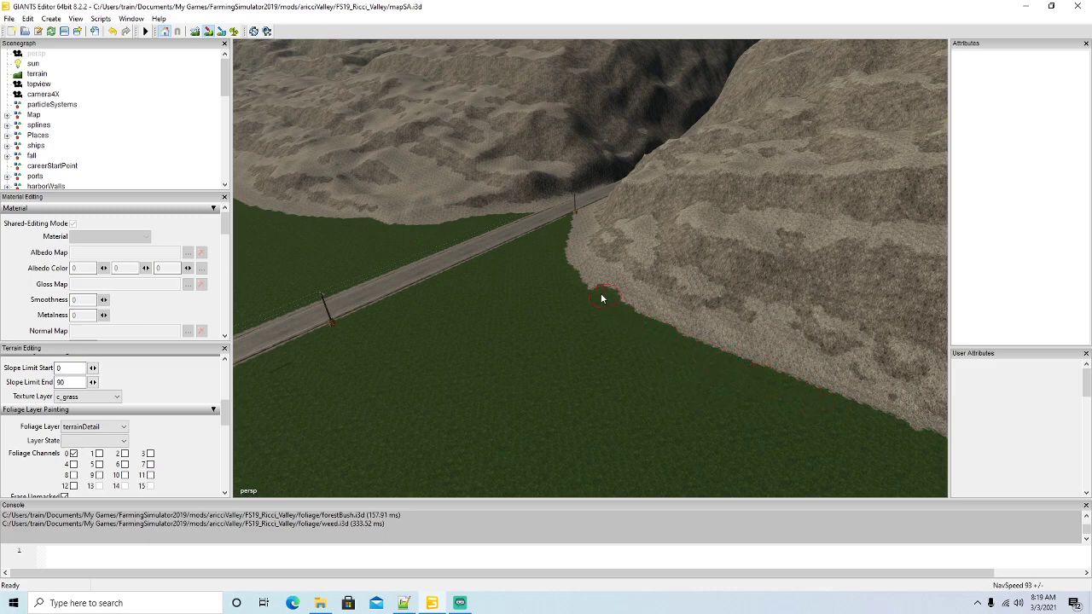
click(208, 31)
mouse_move(372, 224)
alt+mouse_down()
mouse_move(425, 284)
mouse_move(634, 342)
mouse_move(625, 343)
alt+mouse_up()
scroll(425, 284, up, 4)
click(195, 32)
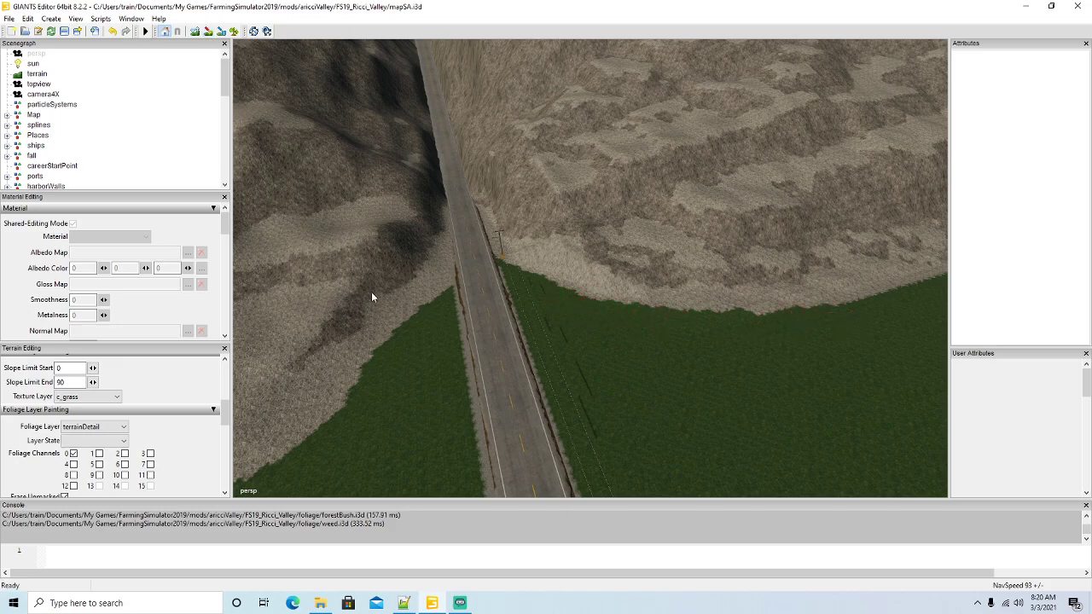
Survey the meadow around the road junction in front of the rocky slope.
alt+drag(550, 417, 576, 411)
scroll(701, 396, down, 5)
scroll(764, 349, up, 5)
scroll(490, 410, down, 5)
scroll(336, 408, up, 3)
scroll(575, 415, down, 3)
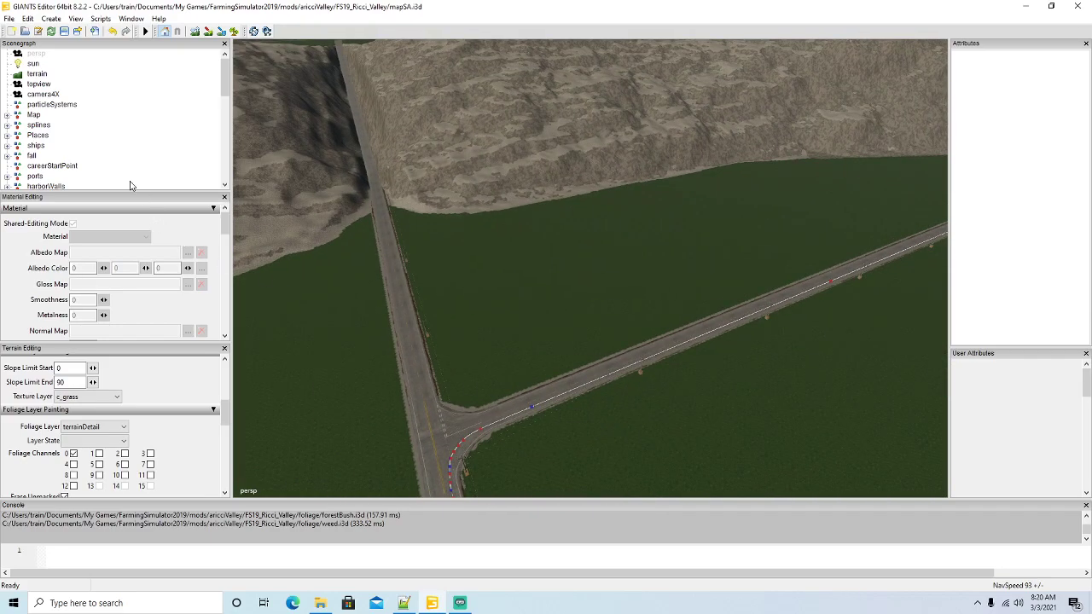
Rename the first of the two unnamed transform groups at the end of the Places group as slaughterHouse.
click(50, 20)
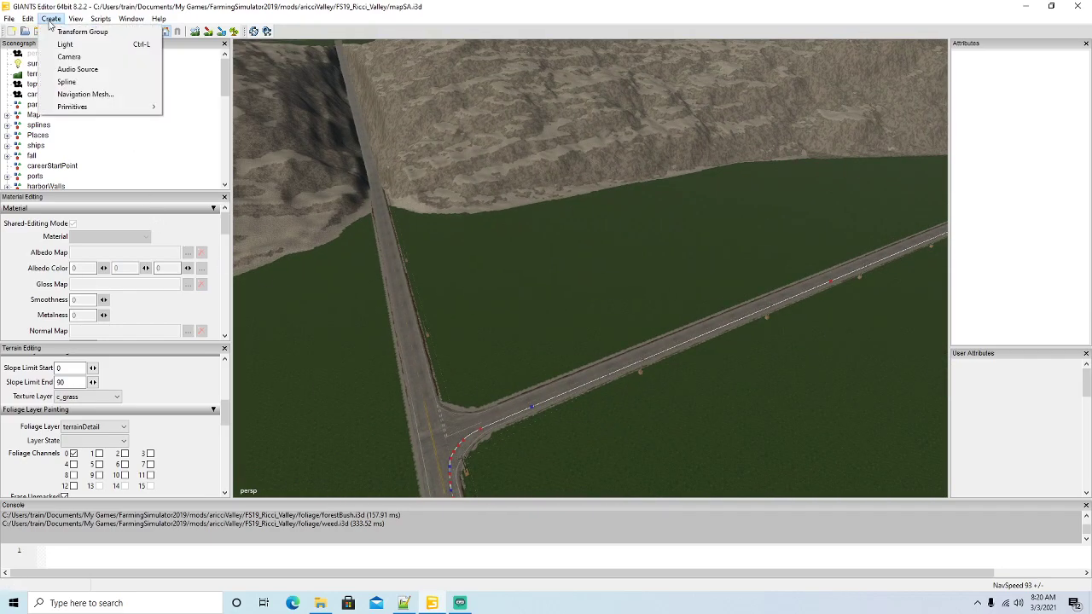
click(222, 93)
scroll(154, 128, down, 1)
scroll(126, 144, down, 1)
click(8, 136)
scroll(68, 132, down, 8)
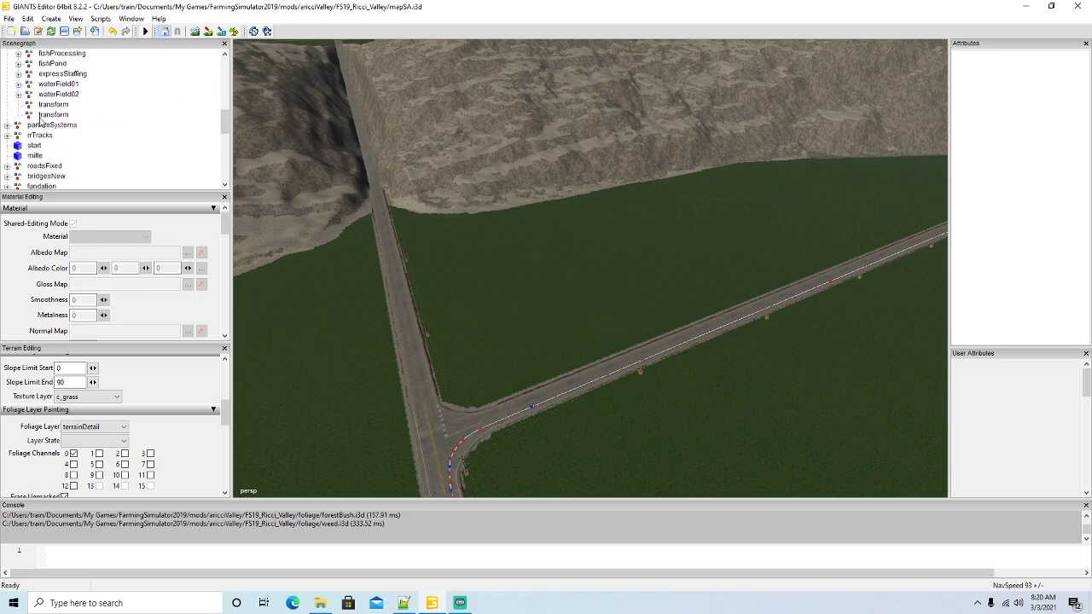
click(28, 106)
double_click(1041, 69)
text(slau)
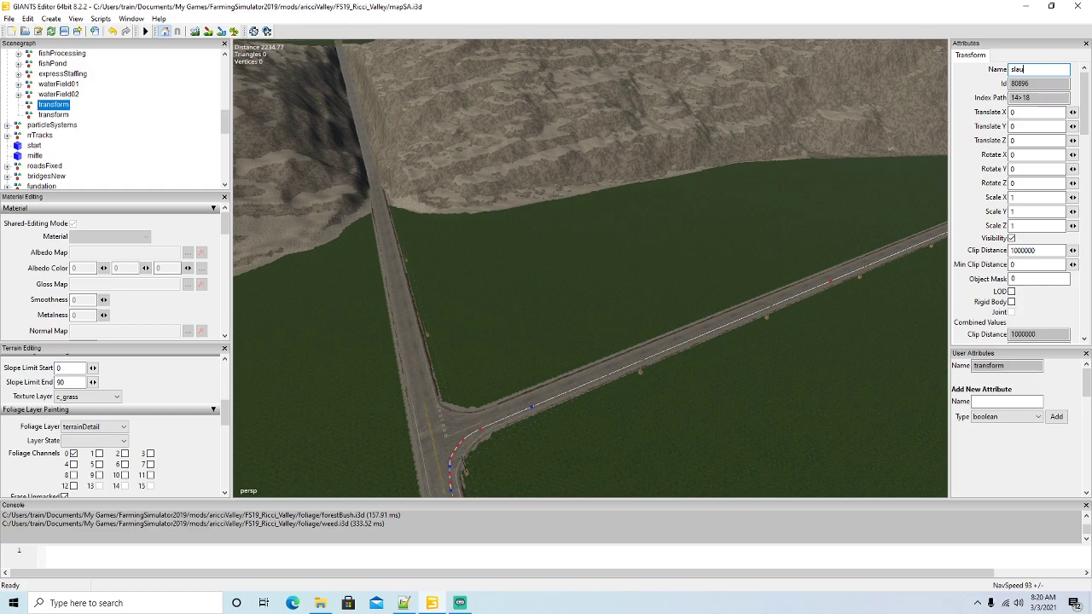
text(ghterHouse)
key(Return)
Import the slaughterHouse i3d file from the map's newBuildings folder.
click(9, 18)
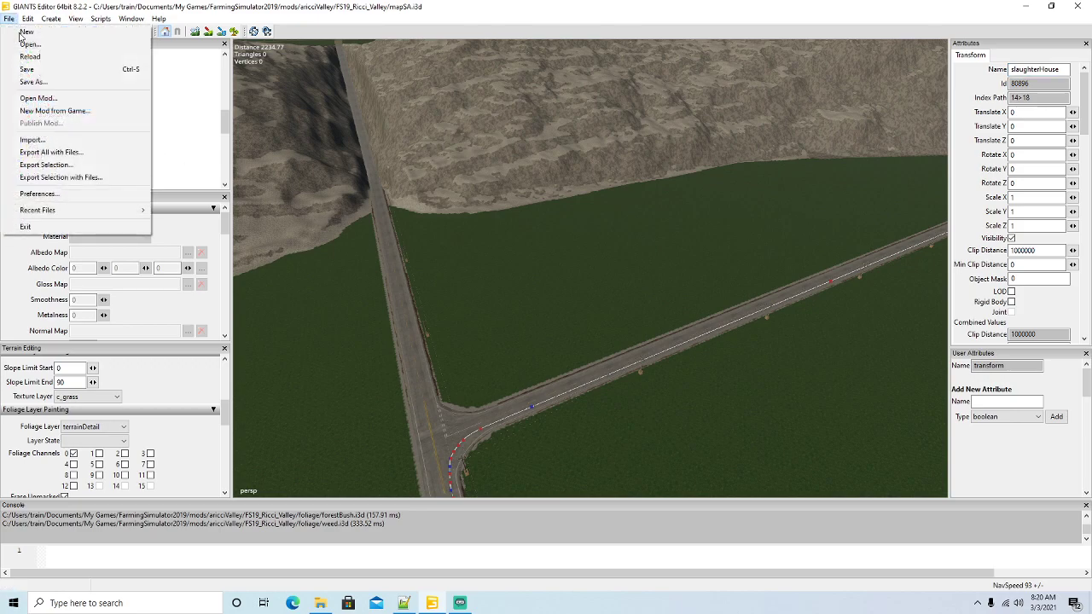
click(40, 143)
scroll(408, 309, down, 2)
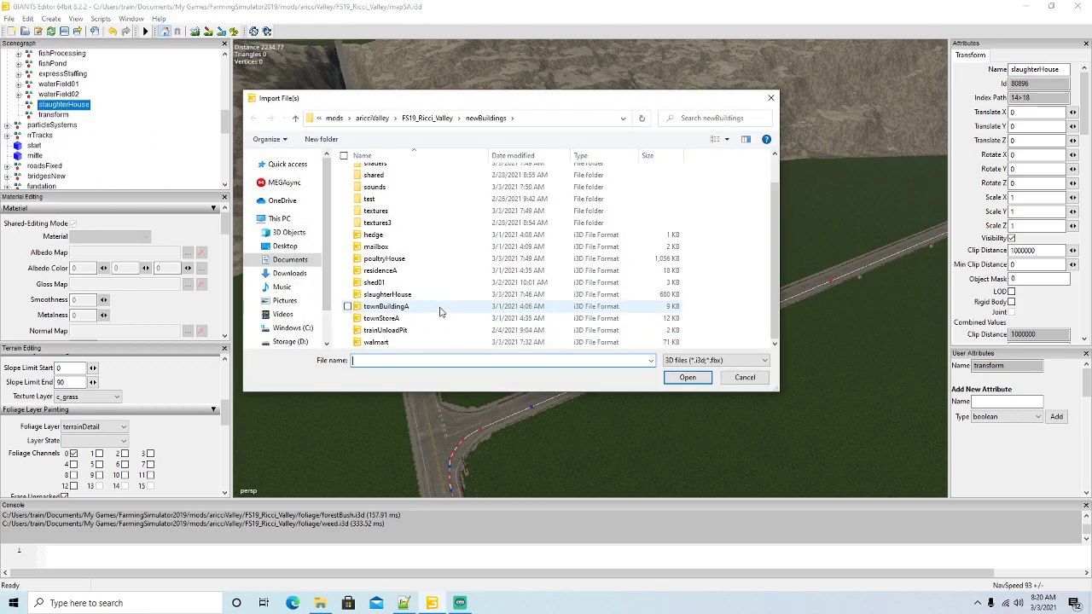
click(397, 294)
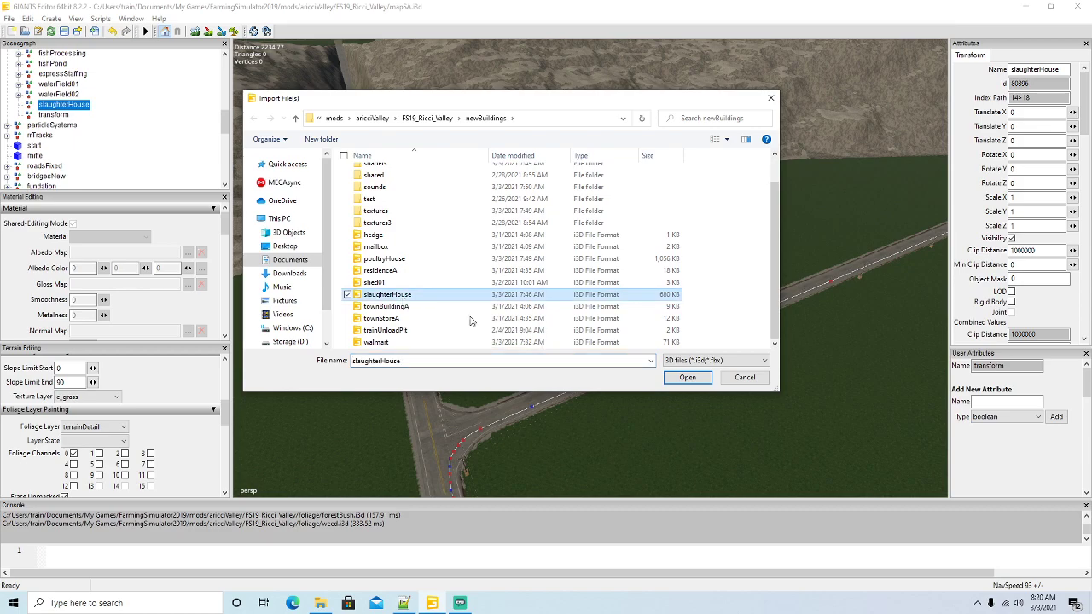
click(687, 378)
Cut the imported slaughterHouse object and paste it into the slaughterHouse transform group under Places.
scroll(131, 151, up, 4)
scroll(128, 150, up, 8)
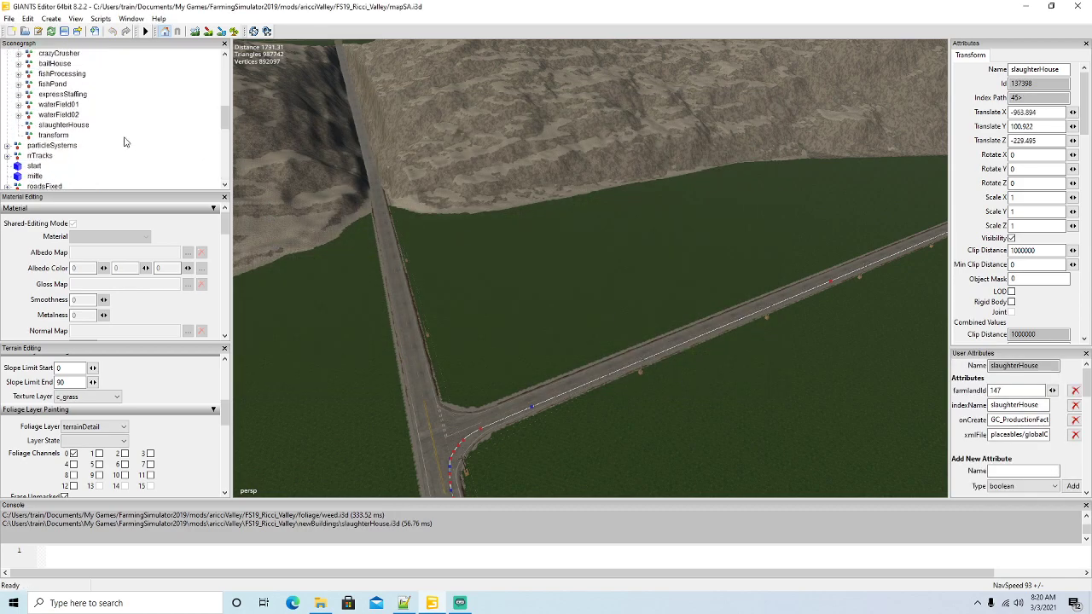
scroll(124, 136, down, 8)
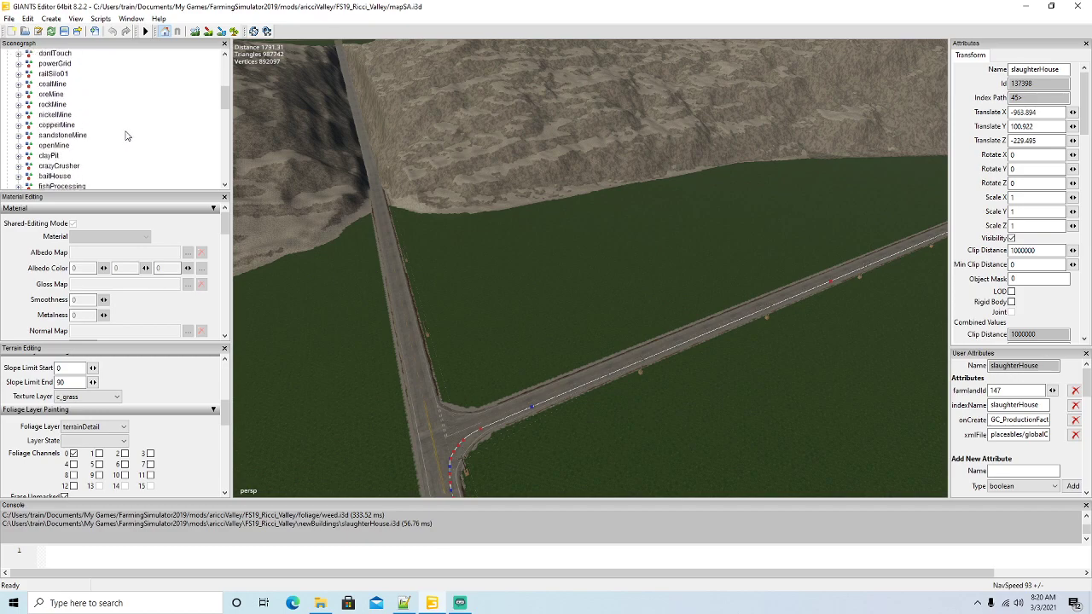
scroll(125, 134, down, 1)
click(31, 19)
click(47, 87)
click(39, 117)
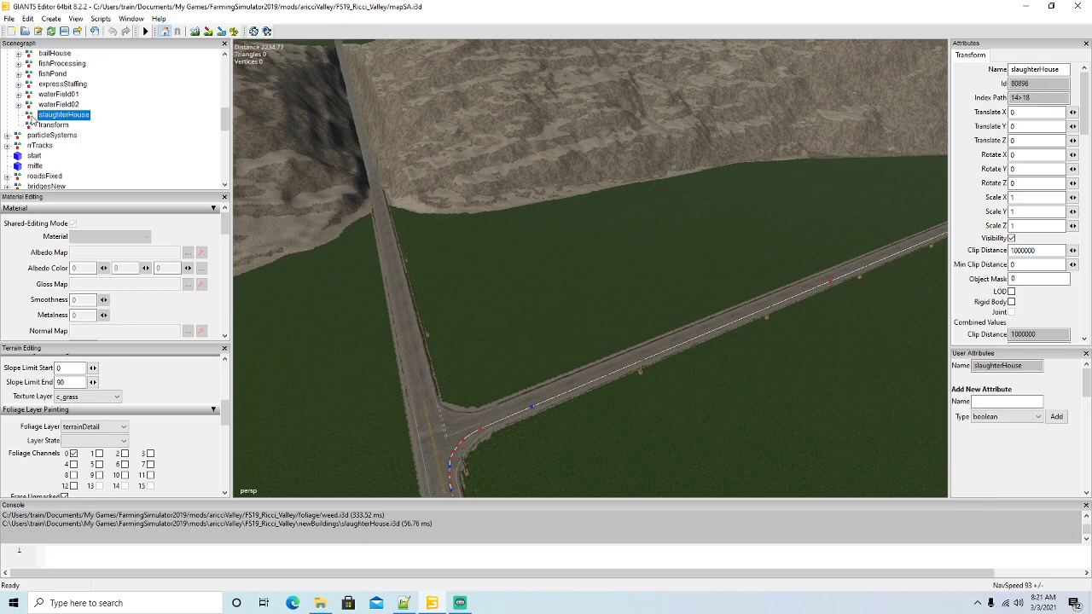
click(28, 19)
click(49, 114)
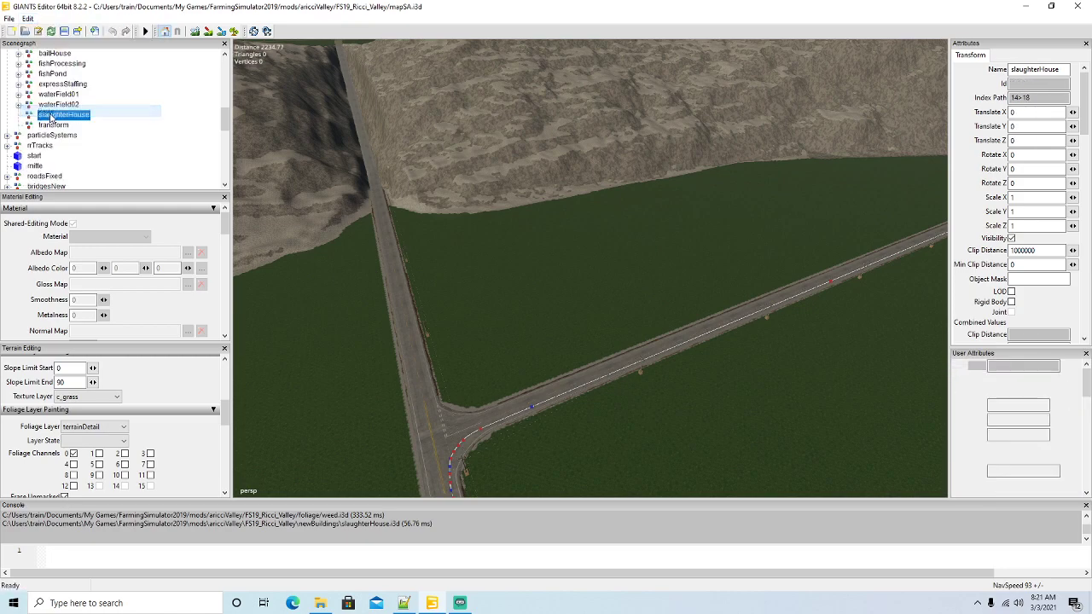
Place the slaughterhouse complex interactively on the meadow beside the road junction, rotated to about 85° around Y.
click(28, 19)
click(70, 178)
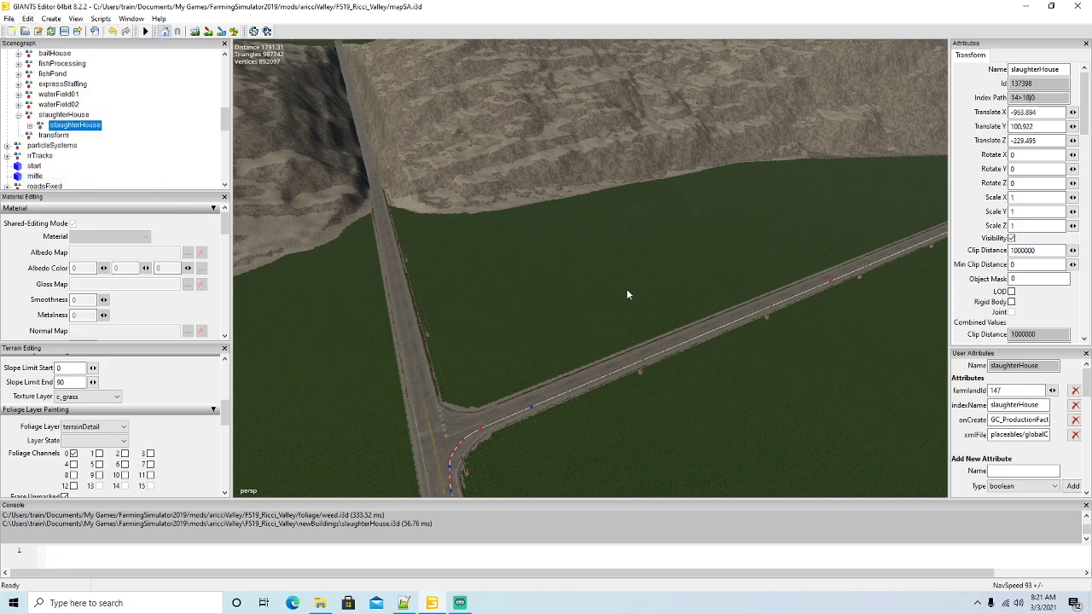
right_drag(626, 296, 623, 329)
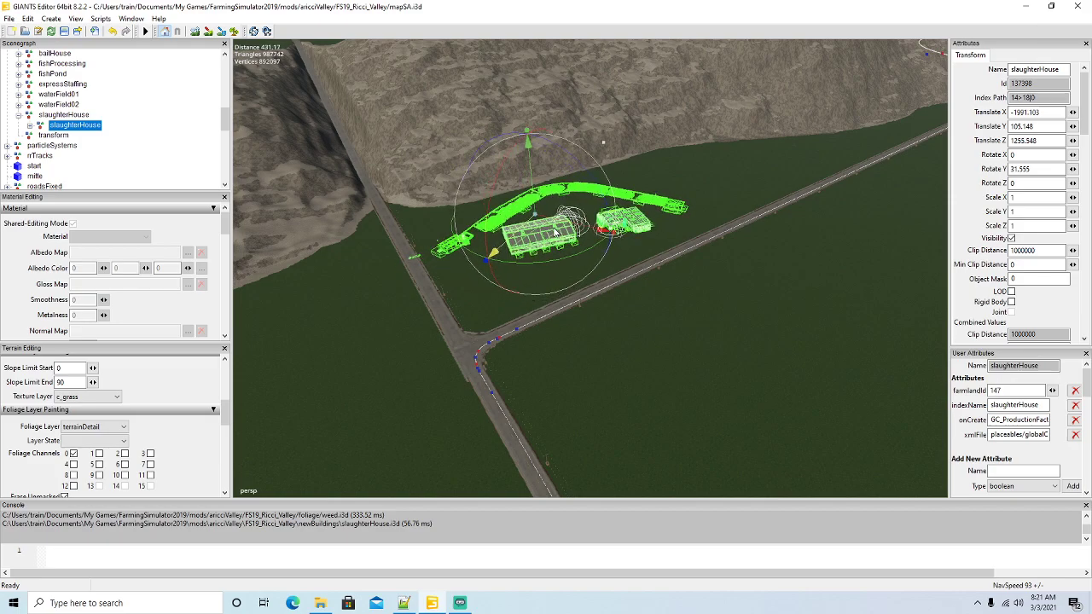
alt+drag(561, 242, 701, 271)
scroll(607, 268, up, 4)
scroll(609, 318, down, 5)
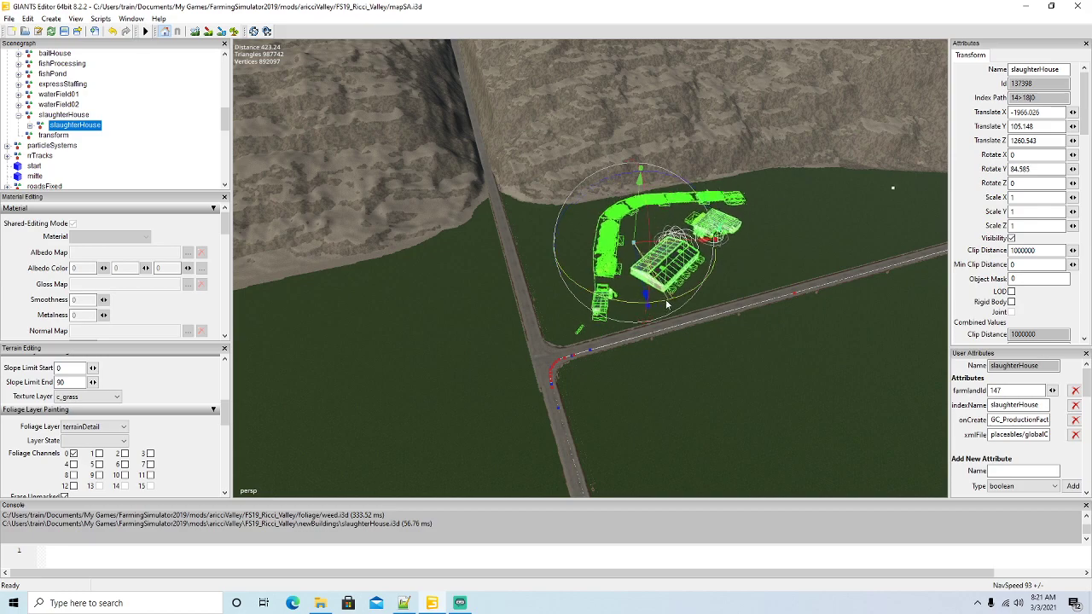
Move the slaughterhouse complex along the side road to about X -1997, Z 1052 and rotate it to about 25° around Y.
alt+drag(809, 331, 827, 330)
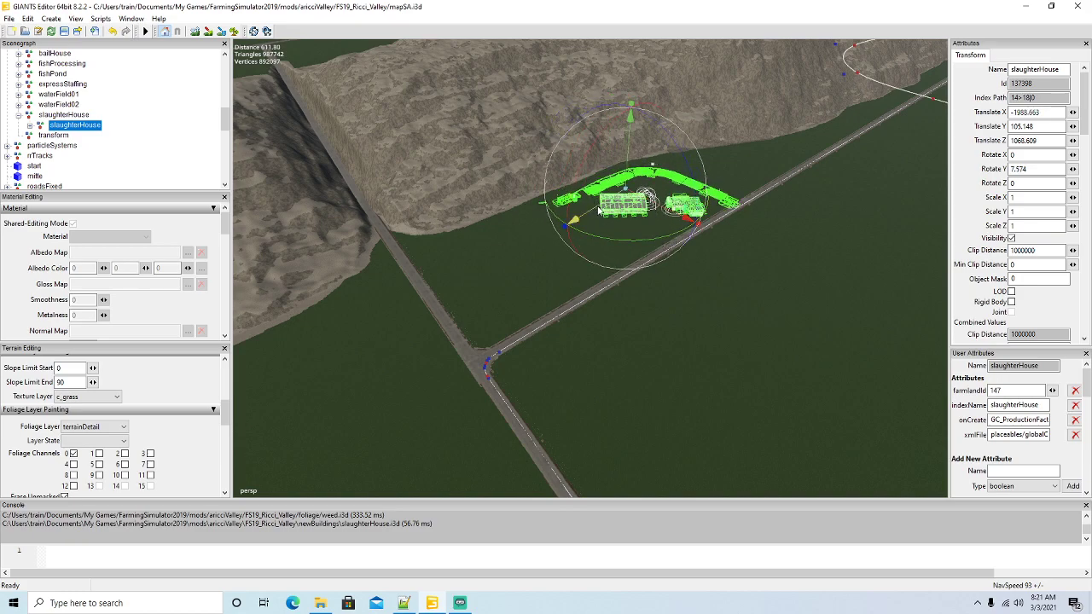
drag(599, 209, 627, 201)
alt+drag(699, 273, 600, 212)
scroll(723, 248, up, 3)
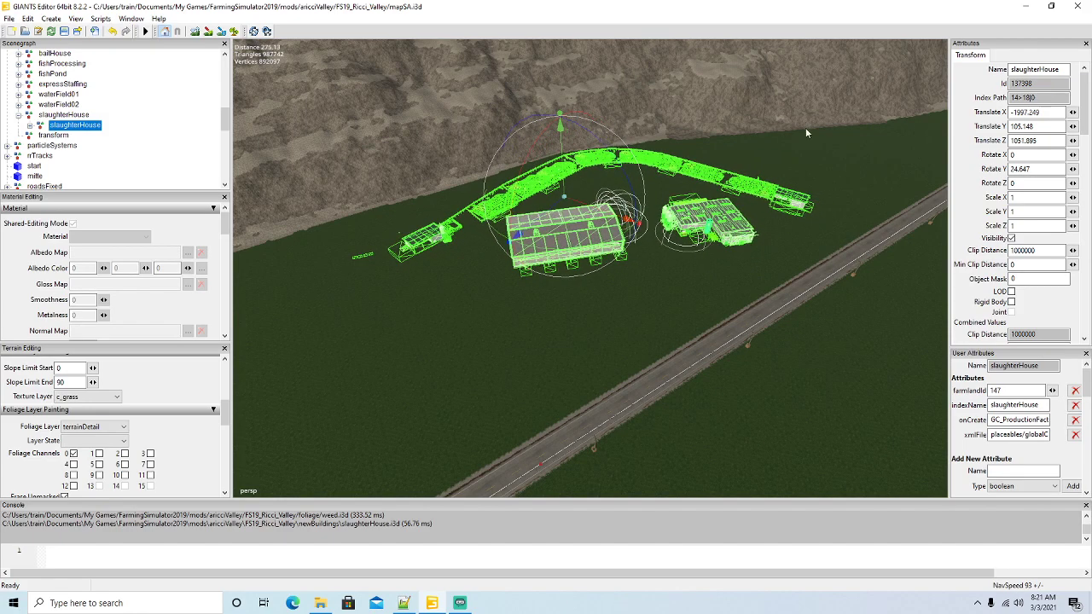
Shift the slaughterhouse complex farther along the slope to about X -1971, Z 964, rotated about 24.4° around Y.
alt+drag(612, 281, 577, 274)
scroll(729, 210, up, 5)
scroll(576, 274, down, 6)
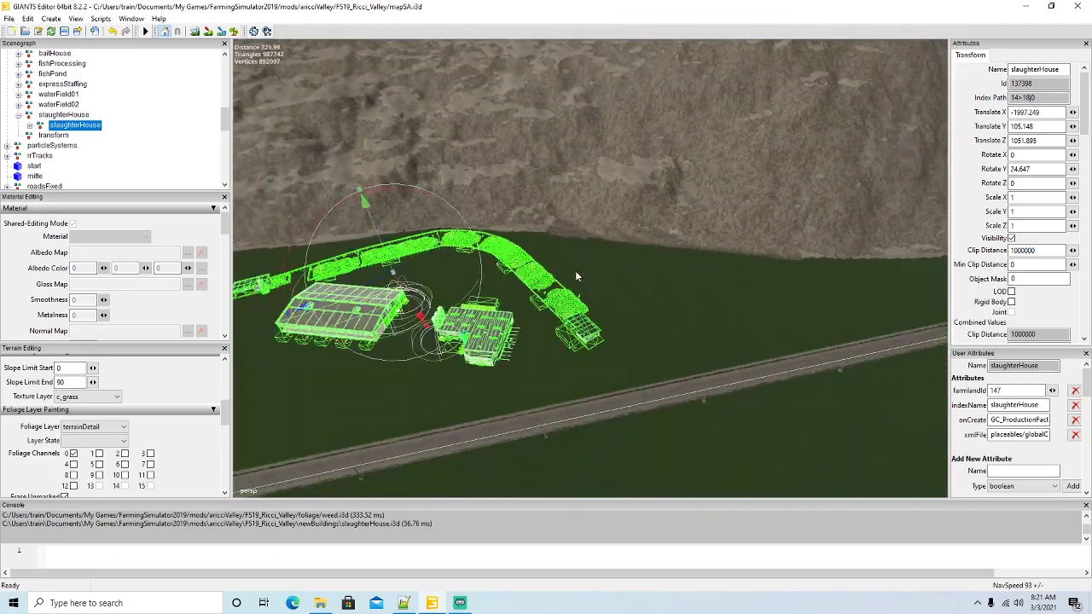
scroll(576, 272, down, 3)
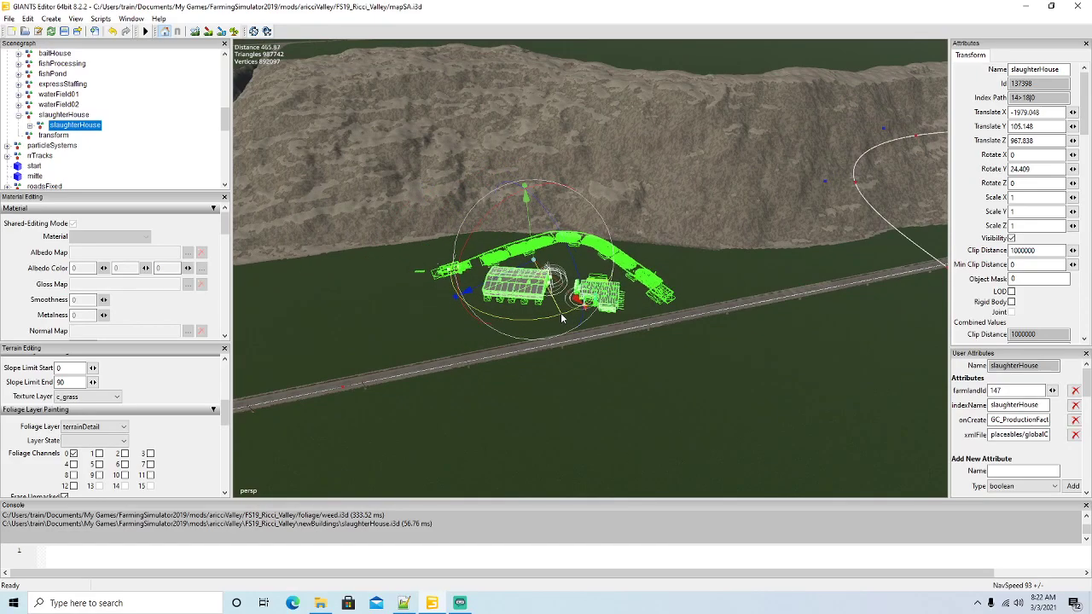
alt+drag(561, 327, 374, 328)
scroll(633, 316, up, 9)
drag(583, 162, 565, 170)
alt+drag(539, 266, 408, 253)
scroll(605, 266, up, 5)
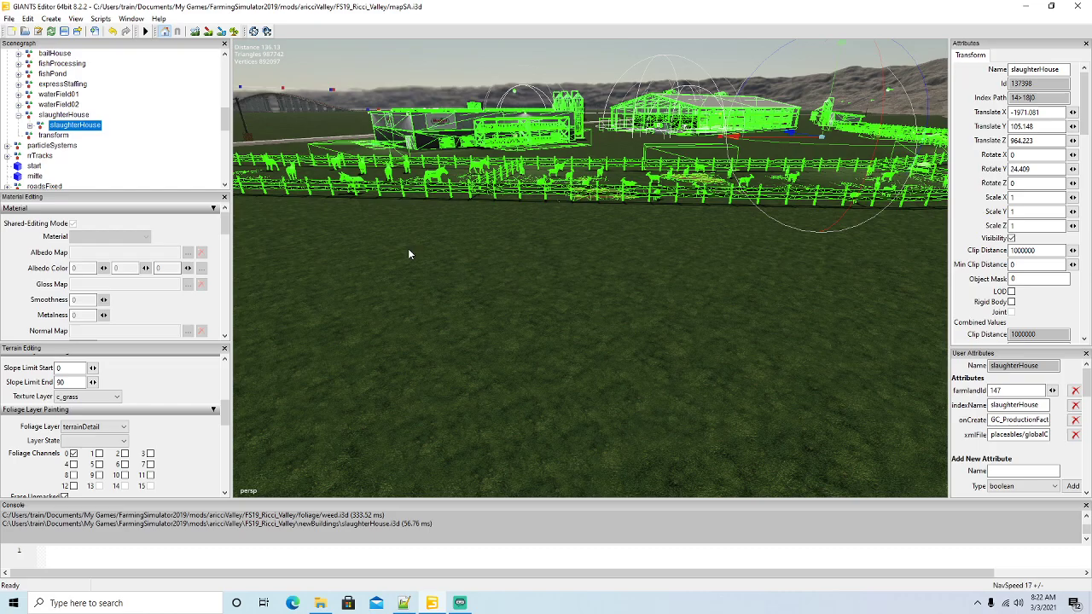
Try a slight height adjustment of the slaughterhouse complex at its marked parking spaces and undo it.
alt+drag(508, 337, 655, 330)
scroll(523, 292, up, 5)
scroll(486, 292, up, 5)
scroll(373, 284, up, 3)
scroll(372, 290, up, 3)
scroll(372, 290, up, 6)
scroll(660, 390, up, 4)
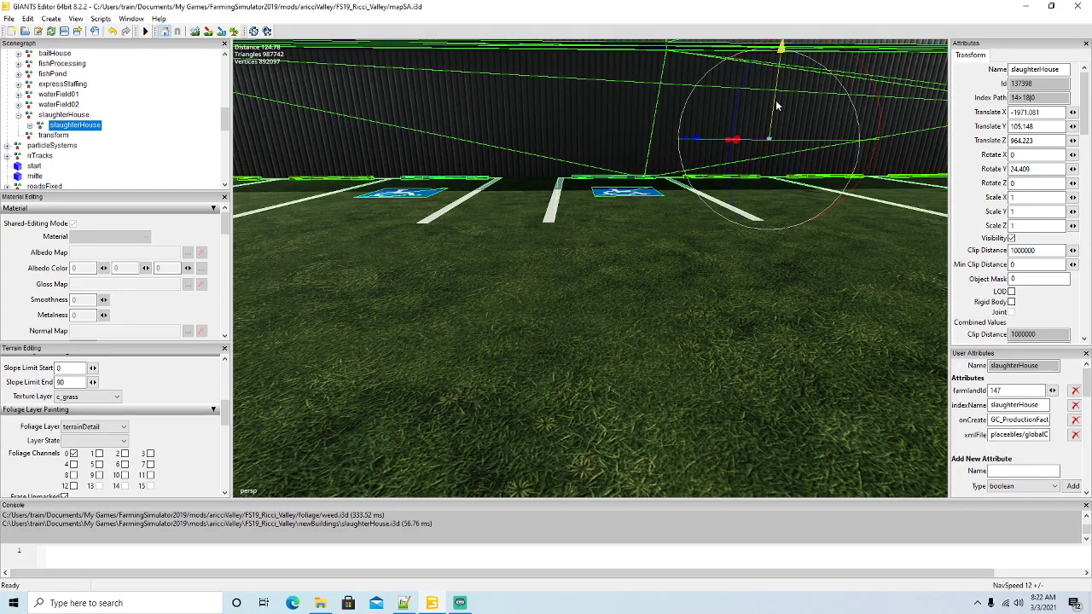
drag(776, 101, 776, 103)
click(110, 32)
Survey the river and the grassy bank below the rocky cliff and the long bridge for a possible building site.
alt+drag(400, 205, 646, 244)
scroll(572, 323, down, 10)
scroll(587, 293, down, 5)
scroll(602, 309, down, 3)
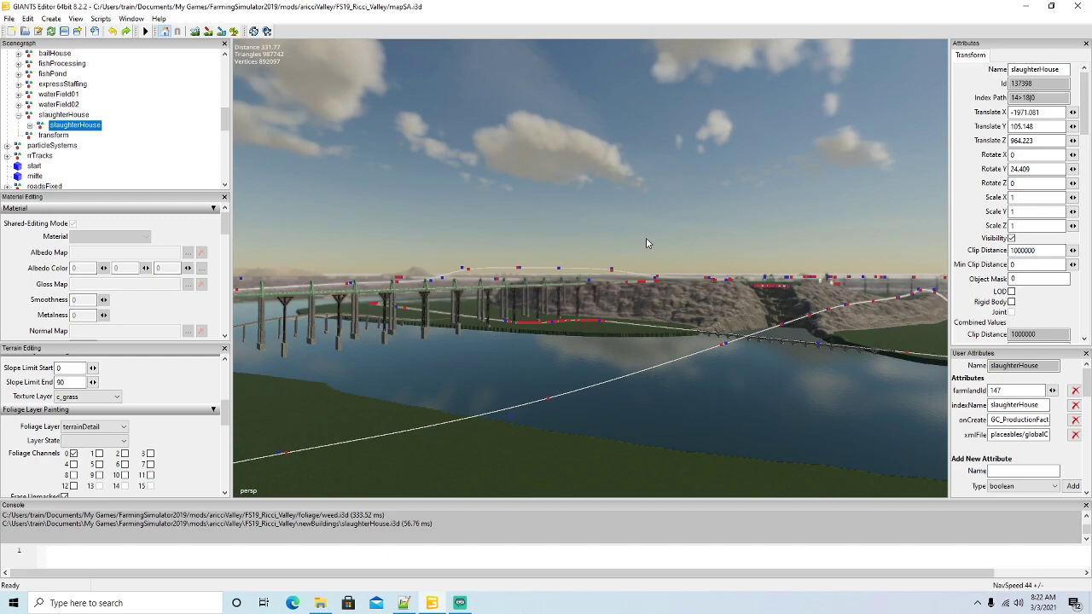
alt+drag(675, 396, 684, 394)
key(Up)
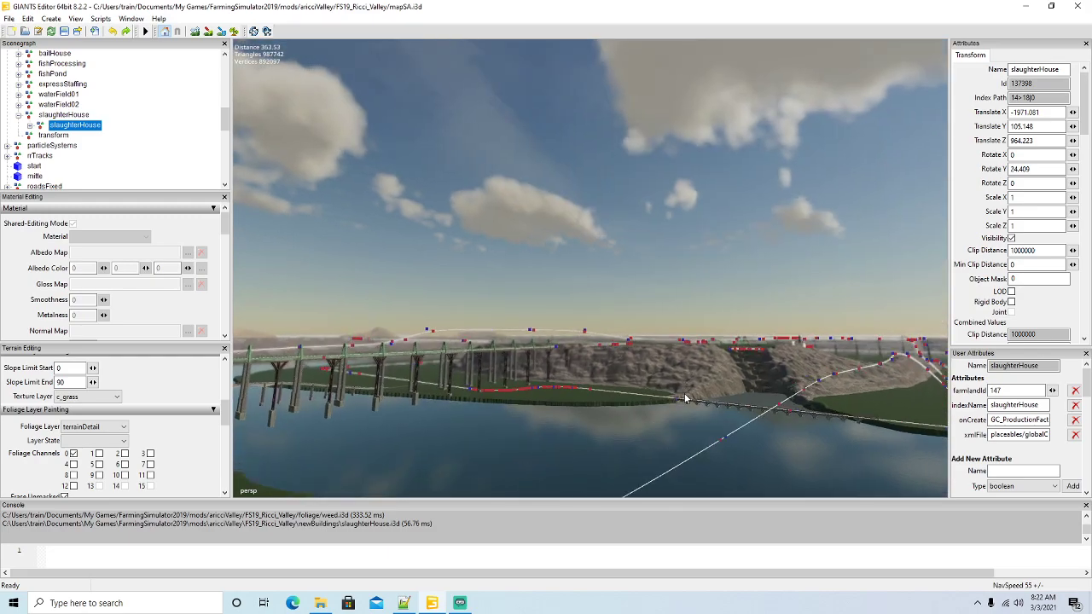
key(Up)
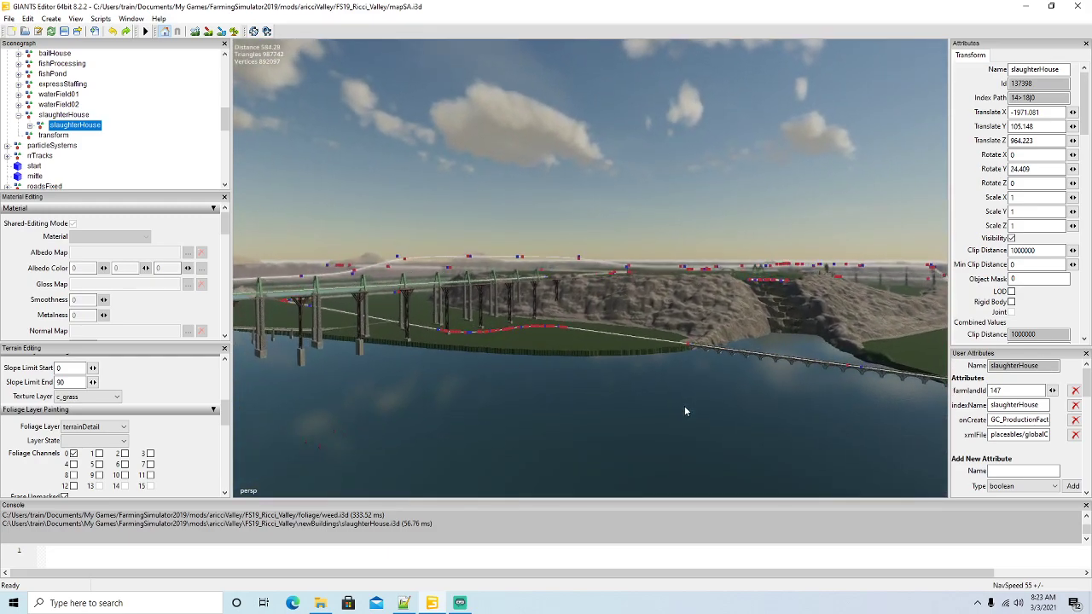
key(Up)
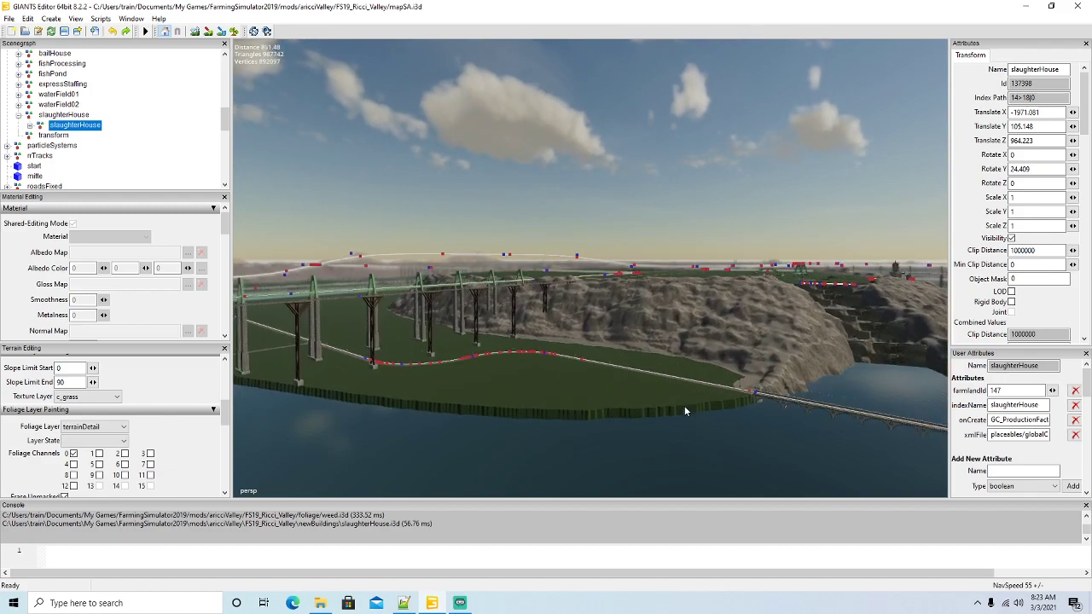
key(Up)
alt+drag(681, 419, 661, 473)
key(Down)
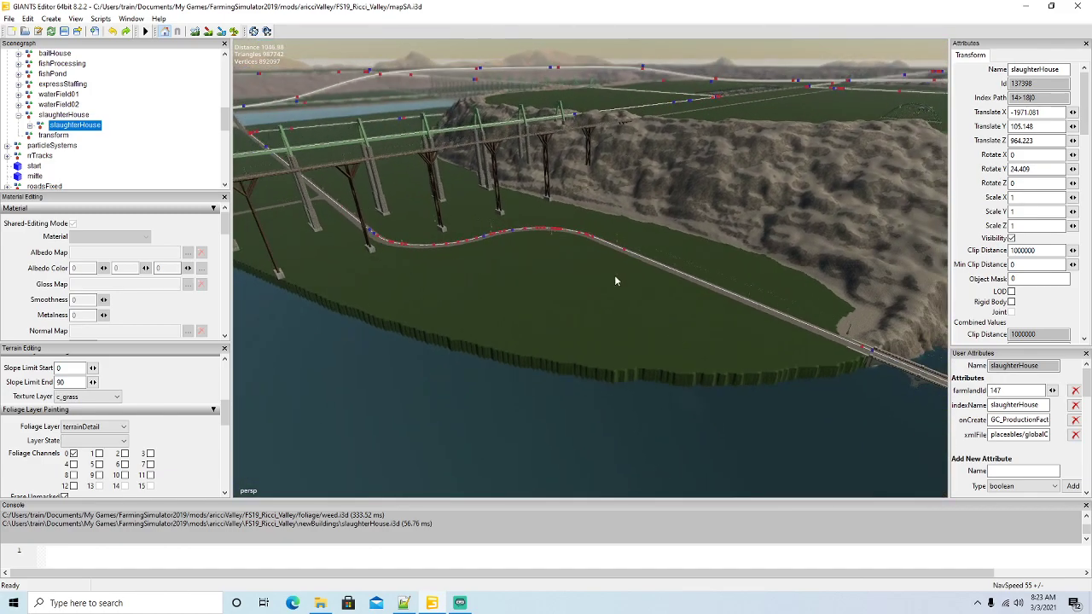
key(Up)
alt+drag(598, 367, 643, 313)
key(Down)
key(Up)
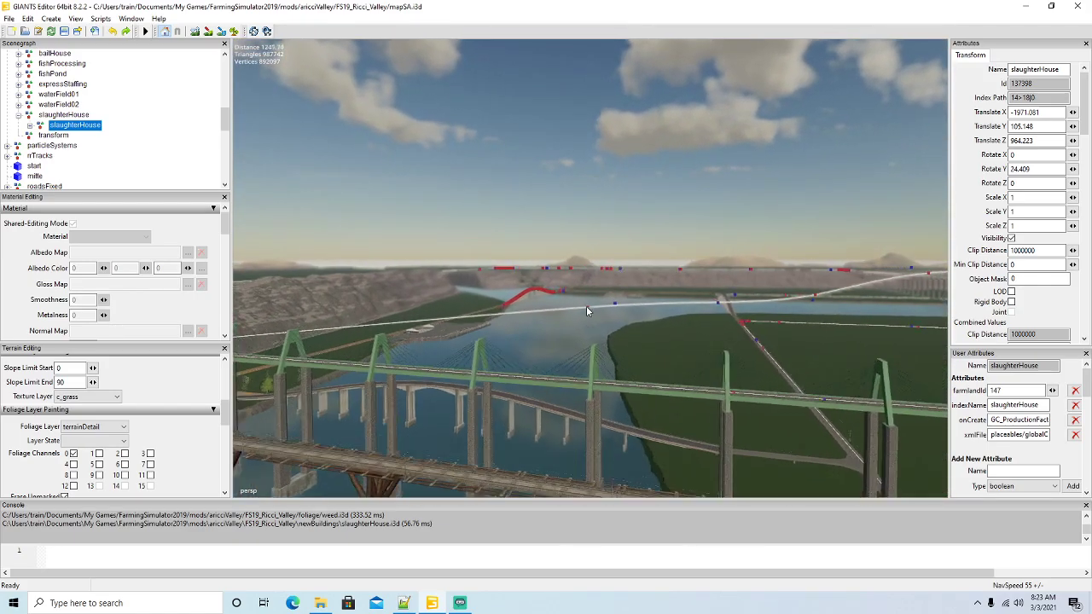
Examine the meadows and roads between the river and the rocky slopes, as far as the road crossing.
key(Up)
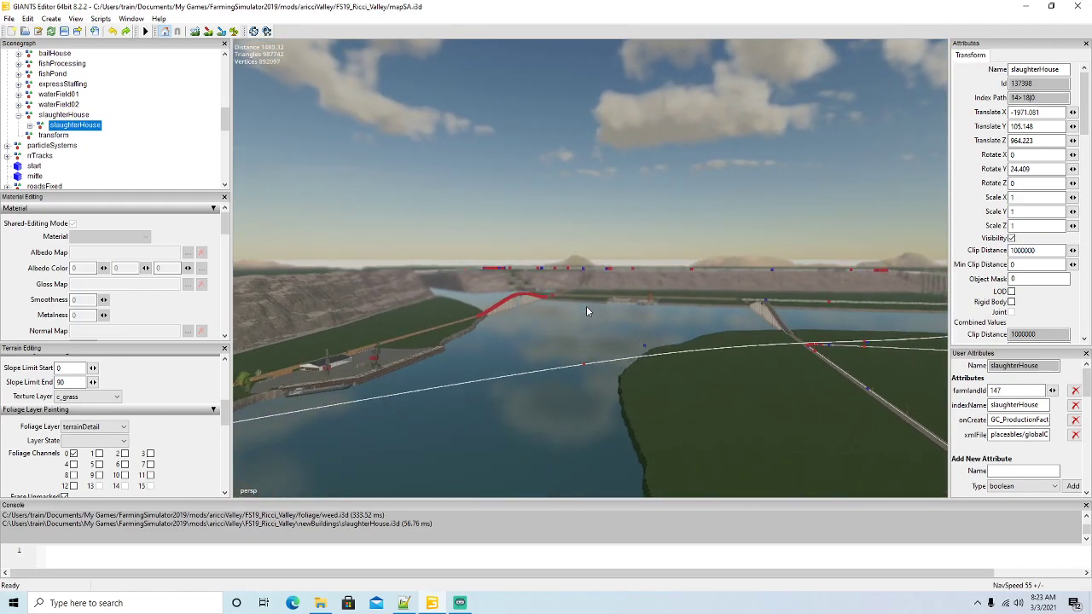
key(Up)
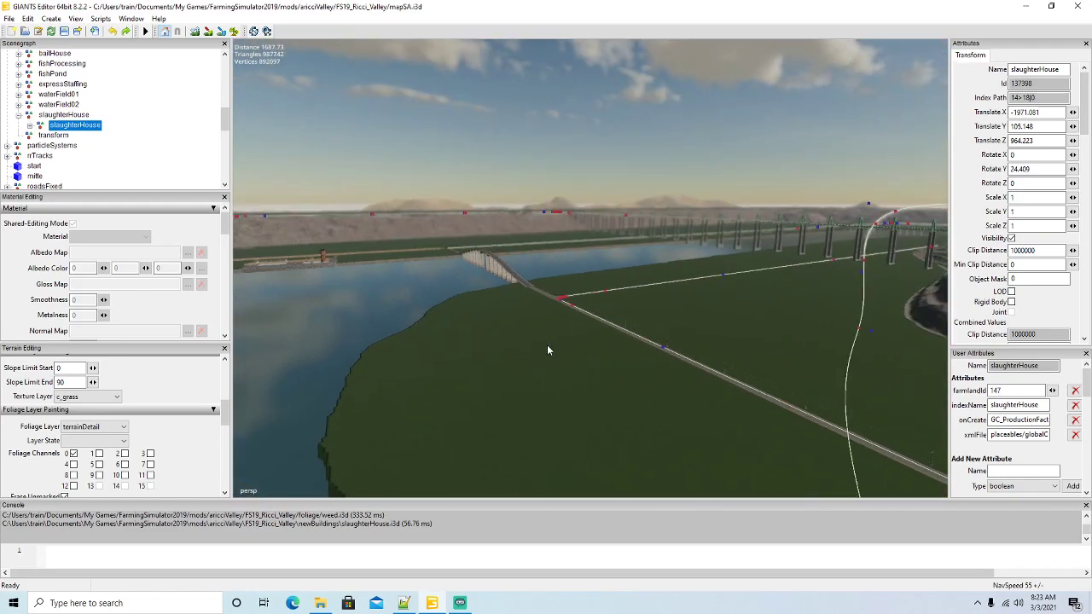
key(Up)
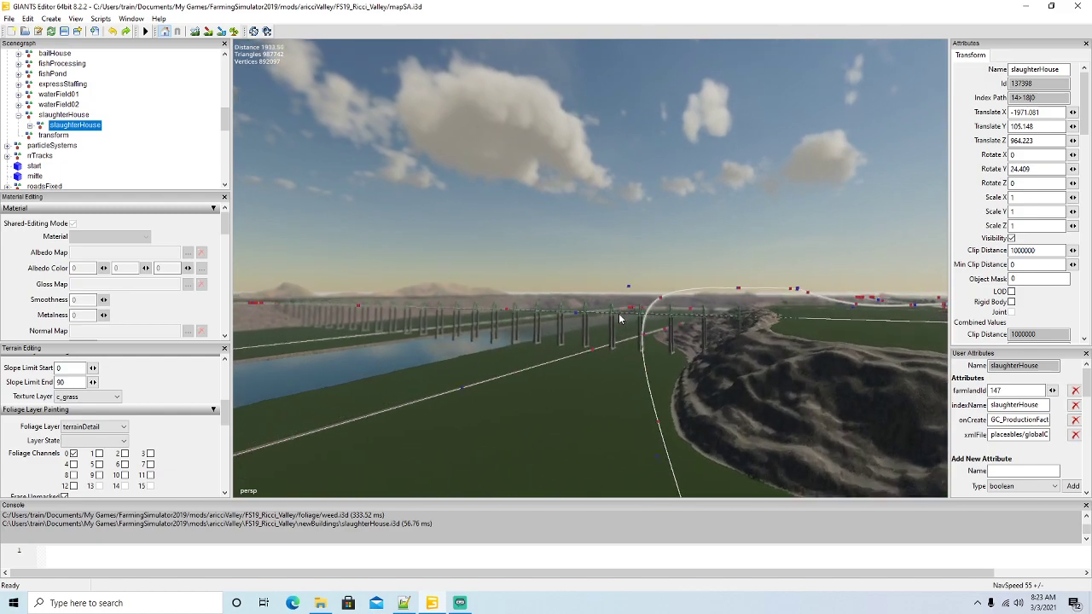
key(Up)
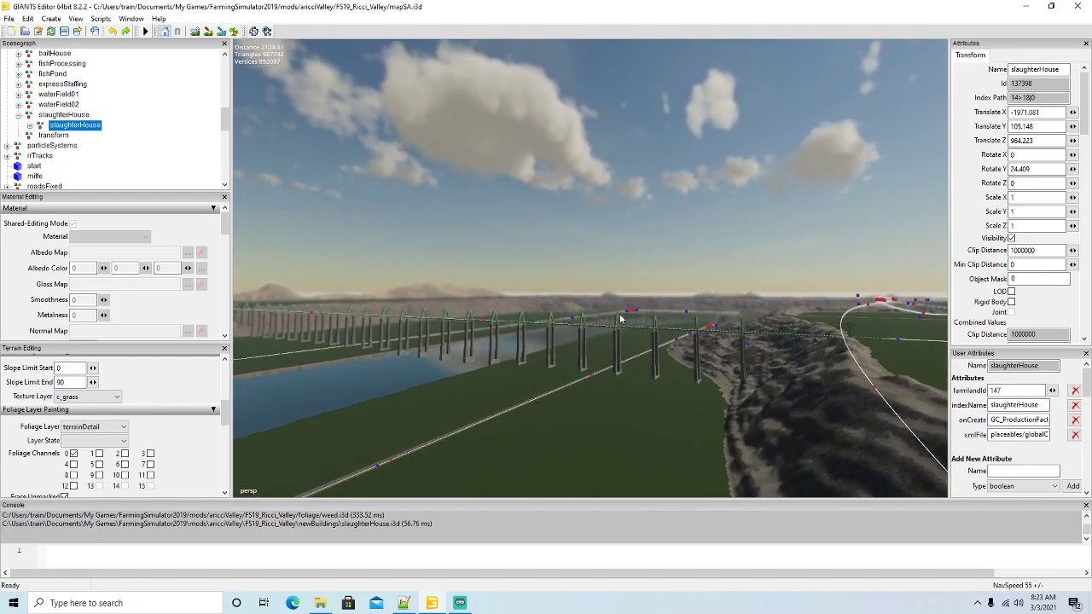
key(Up)
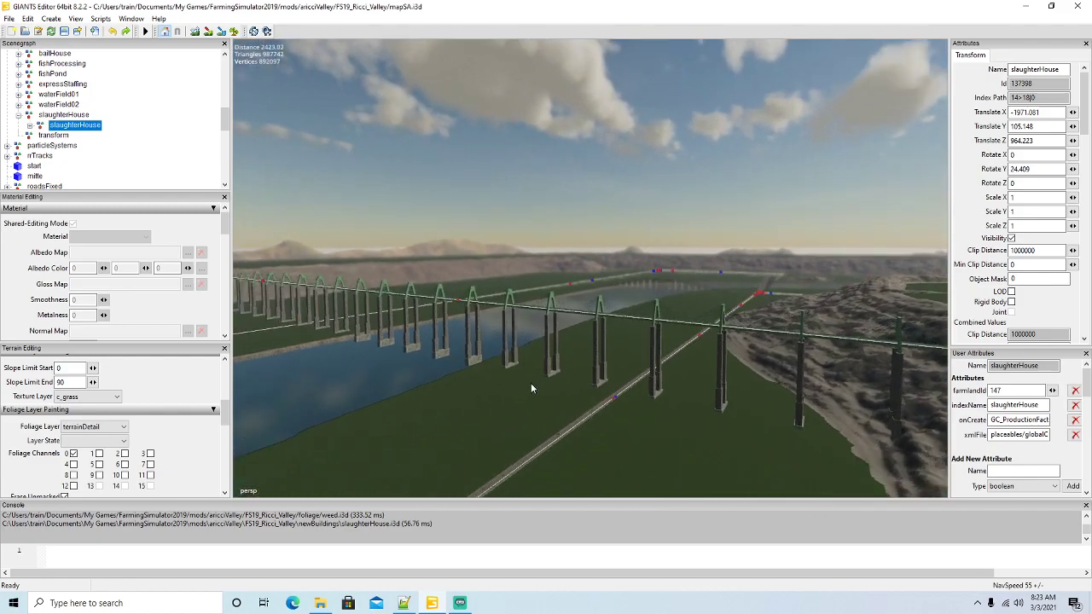
alt+drag(531, 384, 386, 243)
alt+drag(620, 333, 513, 248)
key(Up)
key(Up)
key(Up)
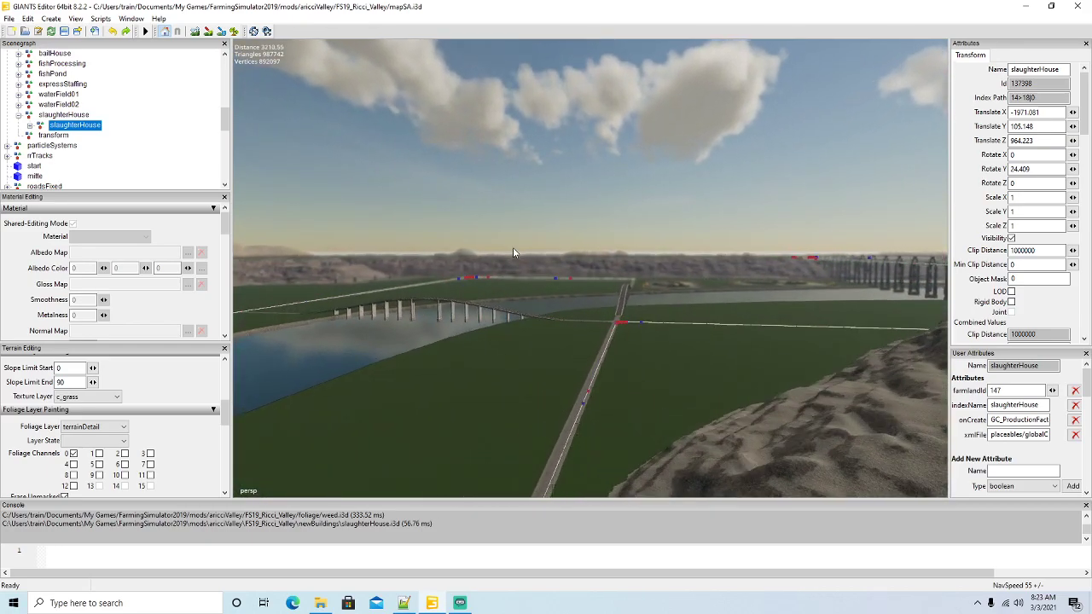
key(Up)
key(Up)
alt+drag(513, 247, 585, 345)
scroll(586, 345, down, 5)
alt+drag(505, 312, 466, 295)
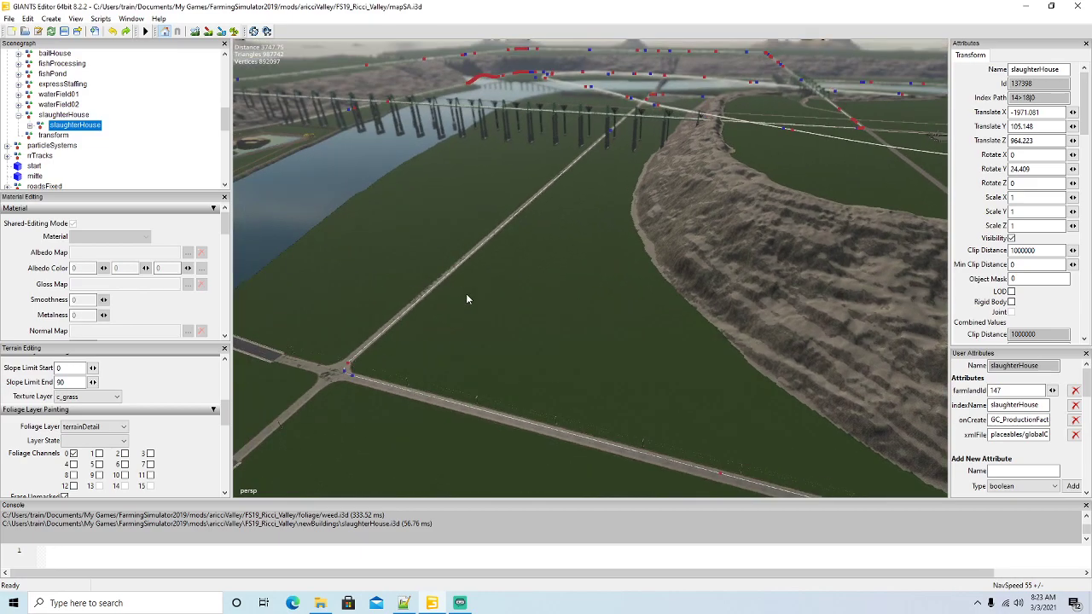
Look over the opposite river bank, from the ponds past the bridges to the meadow enclosed by cliffs.
alt+drag(559, 312, 300, 294)
alt+drag(602, 234, 298, 273)
alt+drag(675, 310, 257, 247)
scroll(369, 251, up, 10)
scroll(369, 252, up, 5)
scroll(257, 247, up, 10)
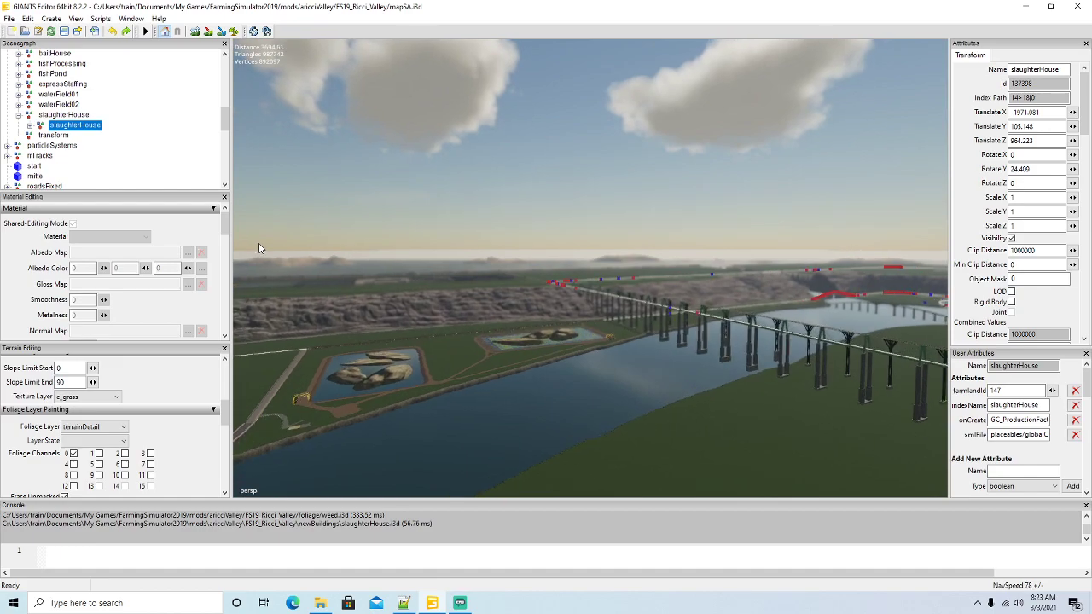
alt+drag(522, 413, 642, 416)
scroll(559, 407, up, 5)
scroll(580, 413, up, 6)
scroll(578, 416, up, 6)
scroll(641, 416, up, 4)
scroll(641, 416, up, 8)
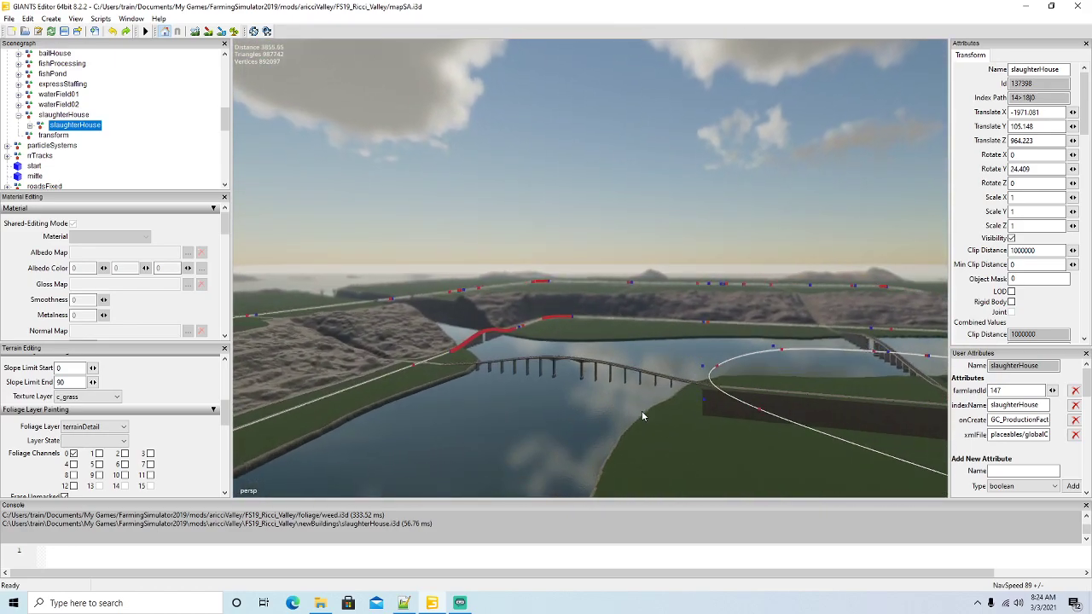
scroll(642, 416, up, 10)
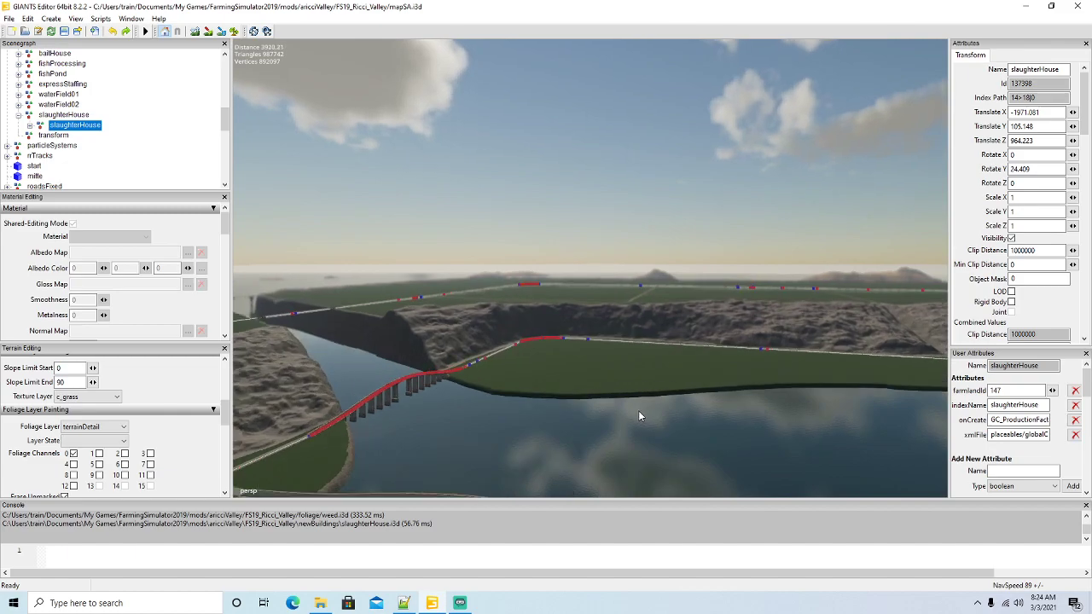
scroll(622, 413, up, 10)
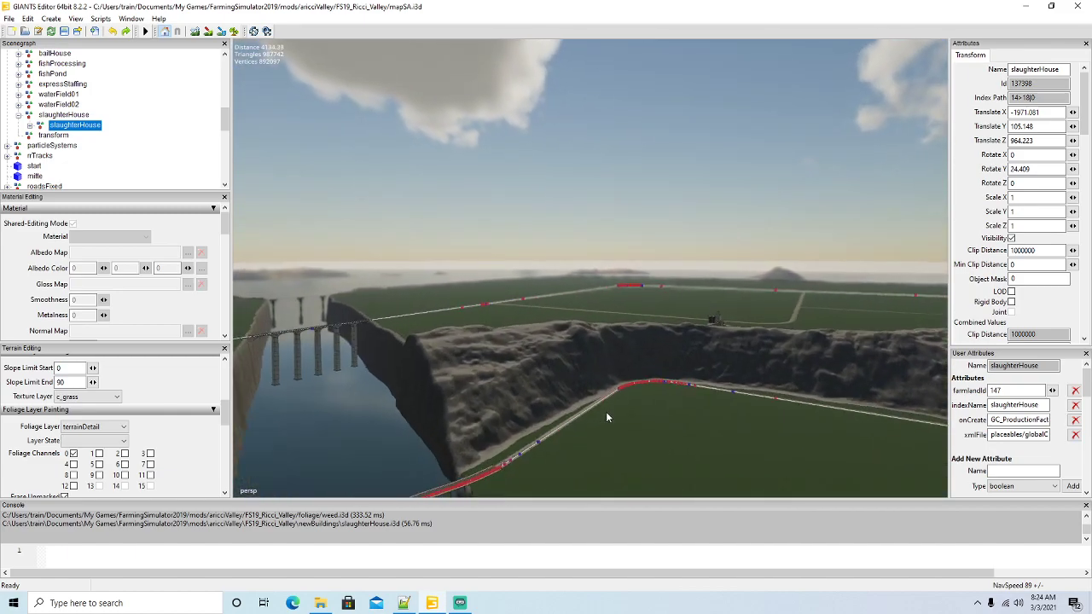
alt+drag(606, 411, 552, 440)
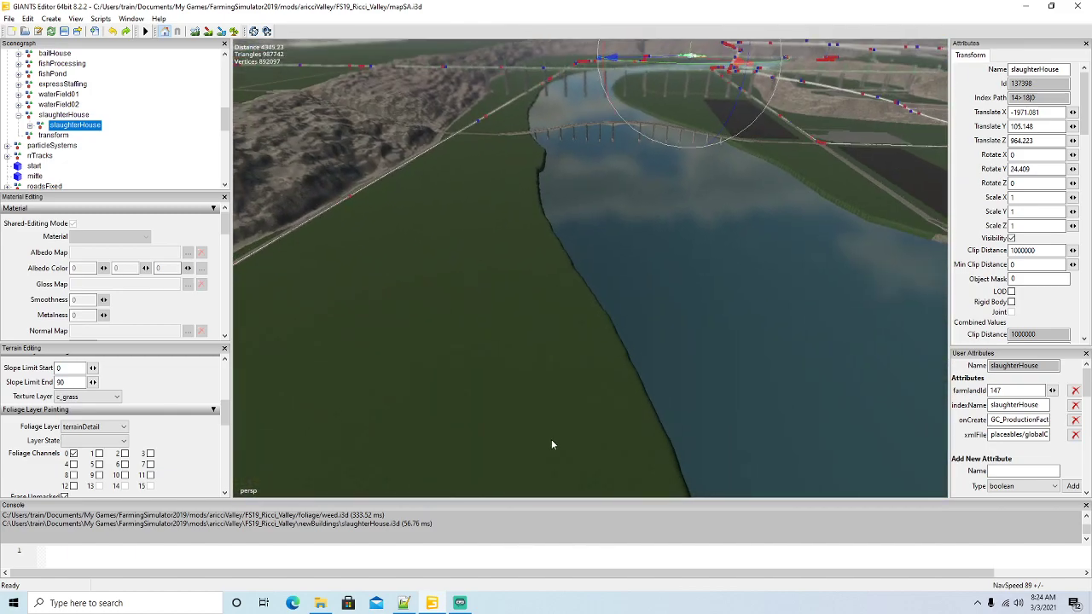
Follow the riverside road back toward the slaughterhouse complex and check the meadows beside the arched river bridge.
scroll(551, 439, down, 8)
alt+drag(489, 353, 480, 296)
scroll(481, 295, up, 3)
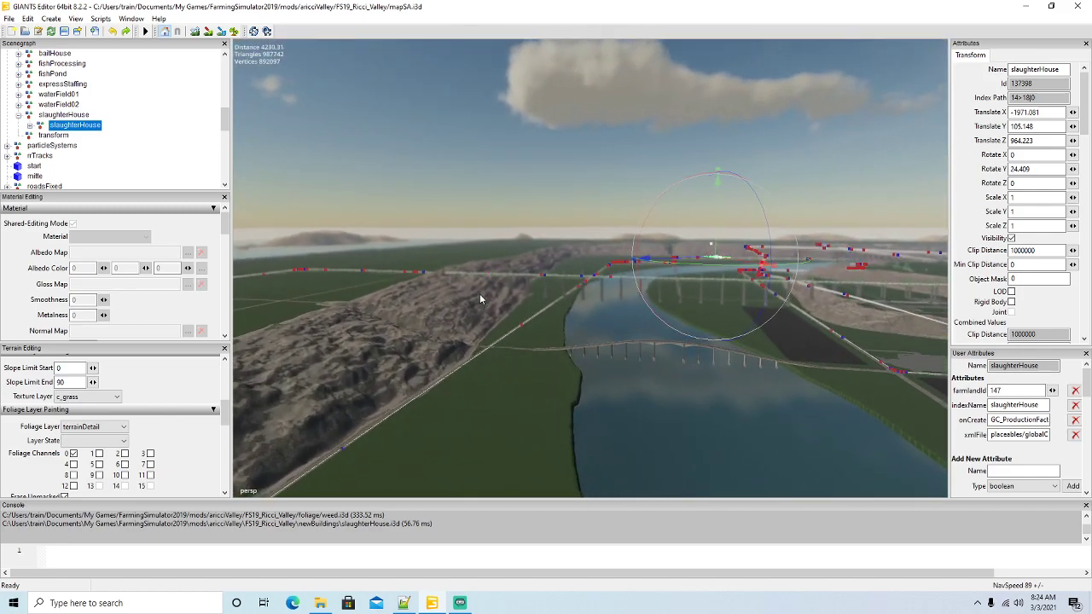
scroll(479, 293, up, 5)
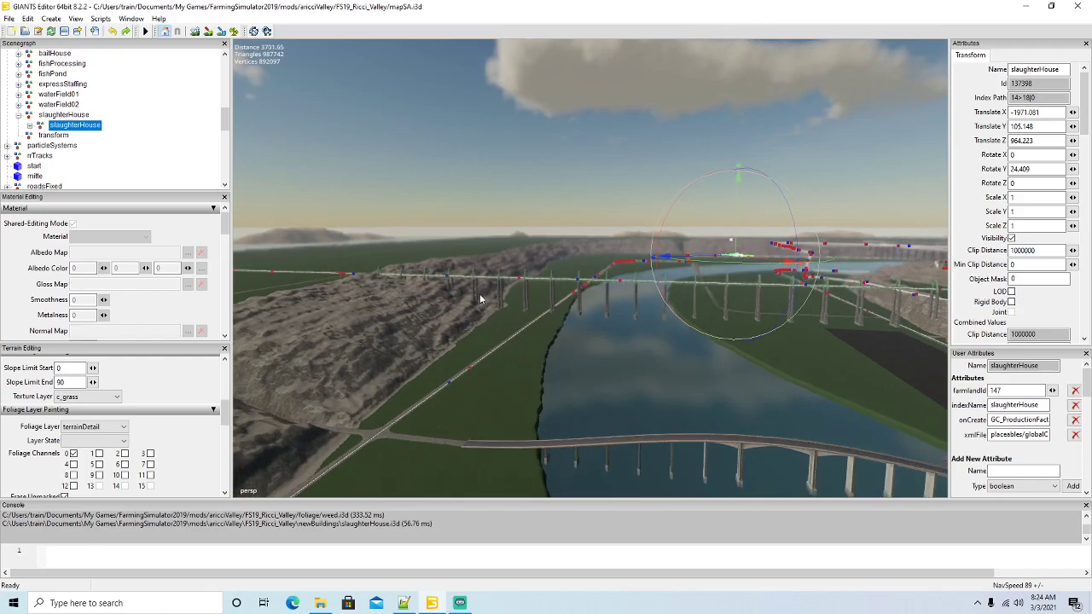
scroll(480, 294, up, 4)
alt+drag(480, 294, 678, 345)
scroll(475, 285, up, 4)
alt+drag(509, 365, 617, 305)
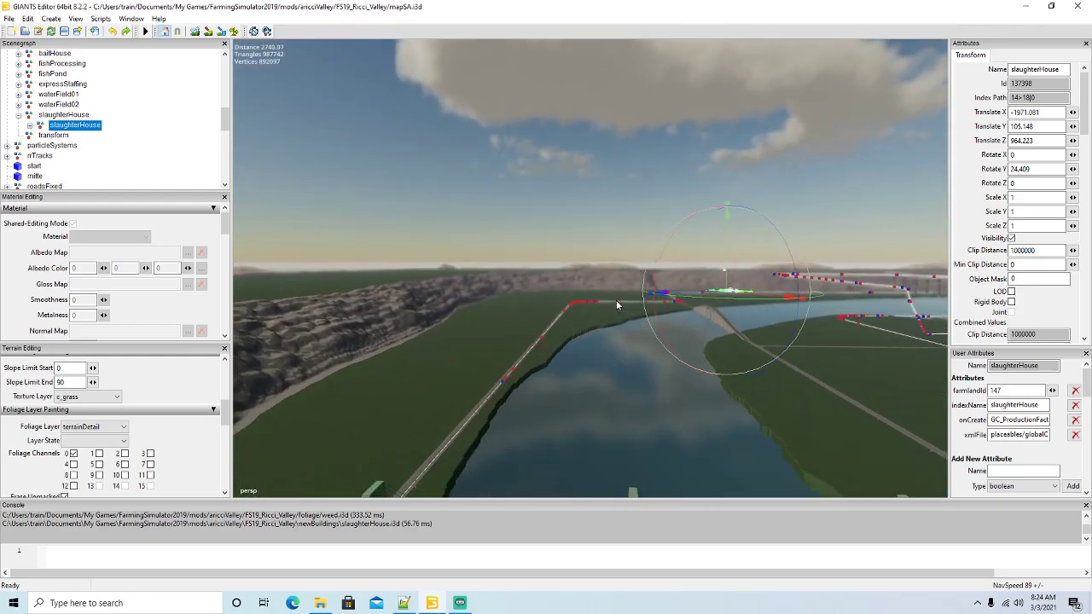
scroll(618, 305, up, 2)
key(w)
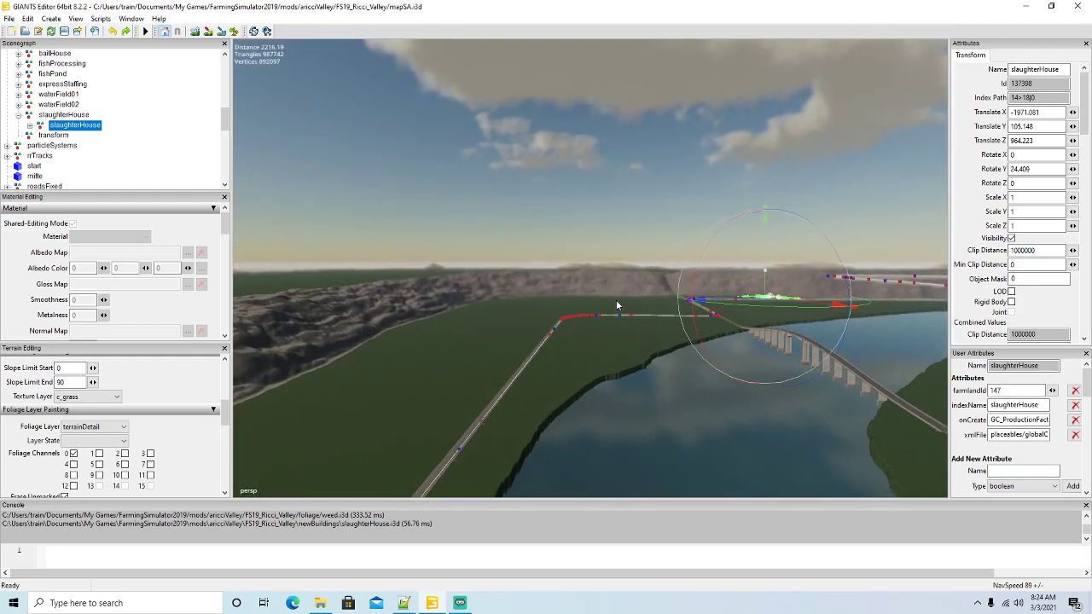
right_drag(616, 305, 611, 385)
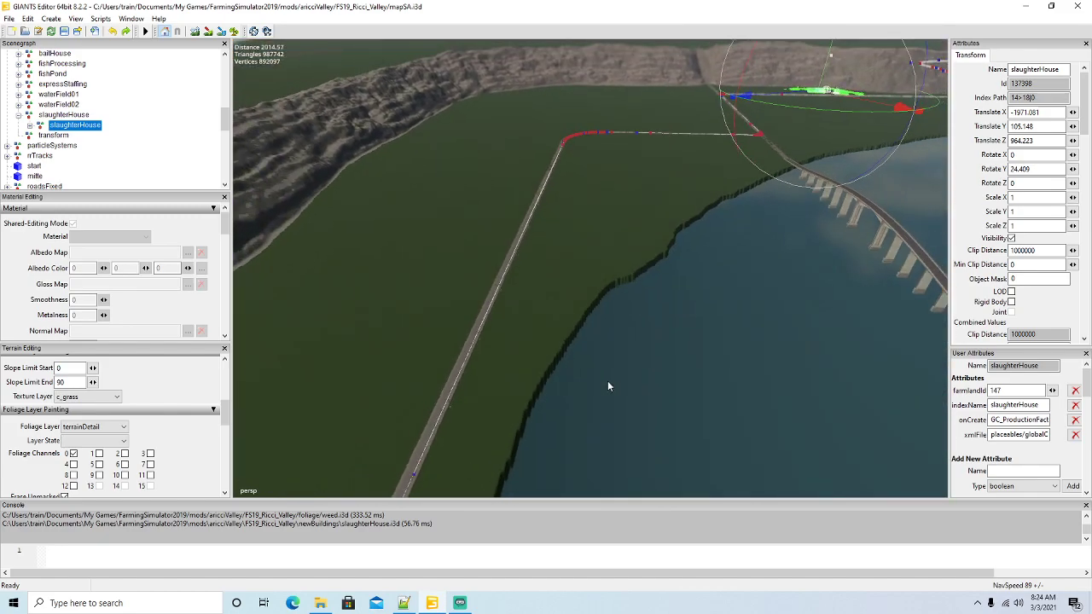
right_drag(569, 309, 591, 253)
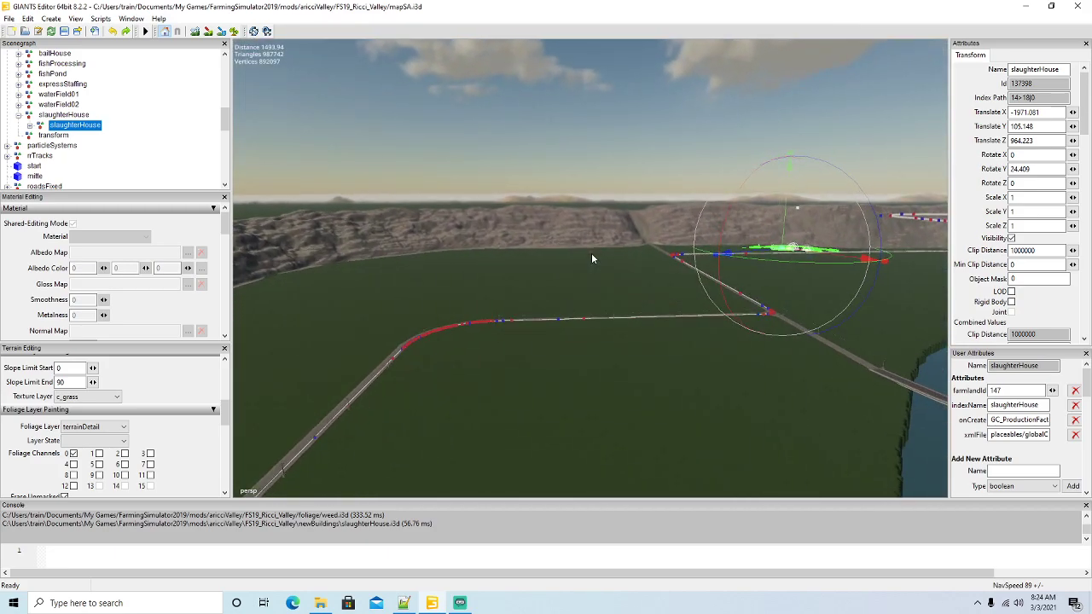
right_drag(647, 260, 620, 326)
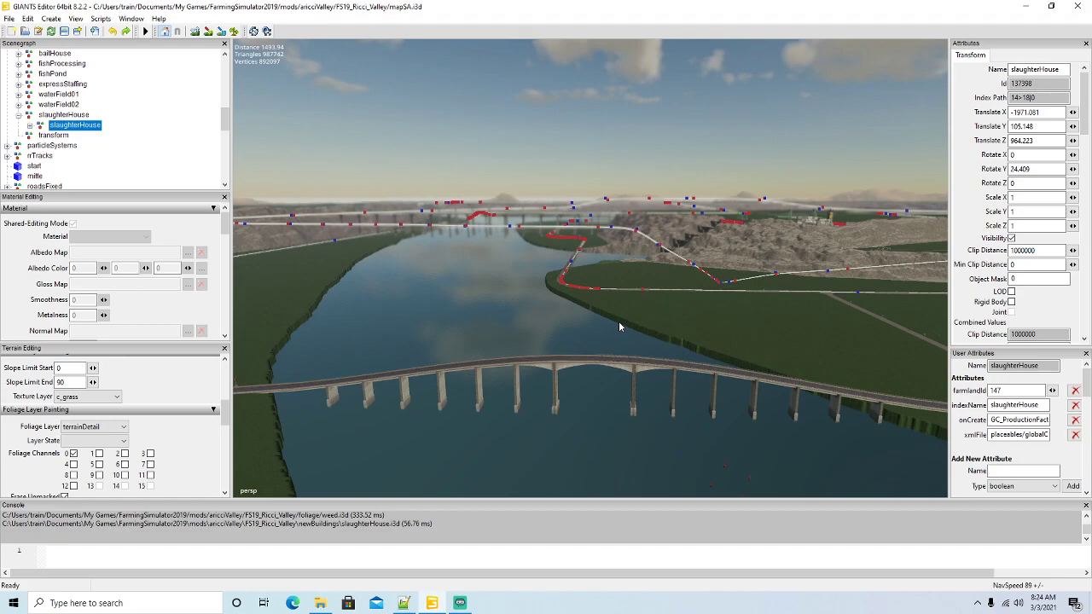
Relocate the slaughterhouse complex to the meadow at the road junction, about X -1959, Z 1320, with rotation about -180, 86.9, -180.
right_drag(572, 307, 538, 326)
drag(614, 324, 510, 286)
mouse_move(510, 286)
right_down()
mouse_move(457, 271)
mouse_move(647, 323)
mouse_move(548, 324)
mouse_move(529, 275)
right_up()
drag(492, 220, 537, 219)
drag(515, 170, 504, 330)
drag(515, 257, 668, 338)
scroll(483, 271, up, 4)
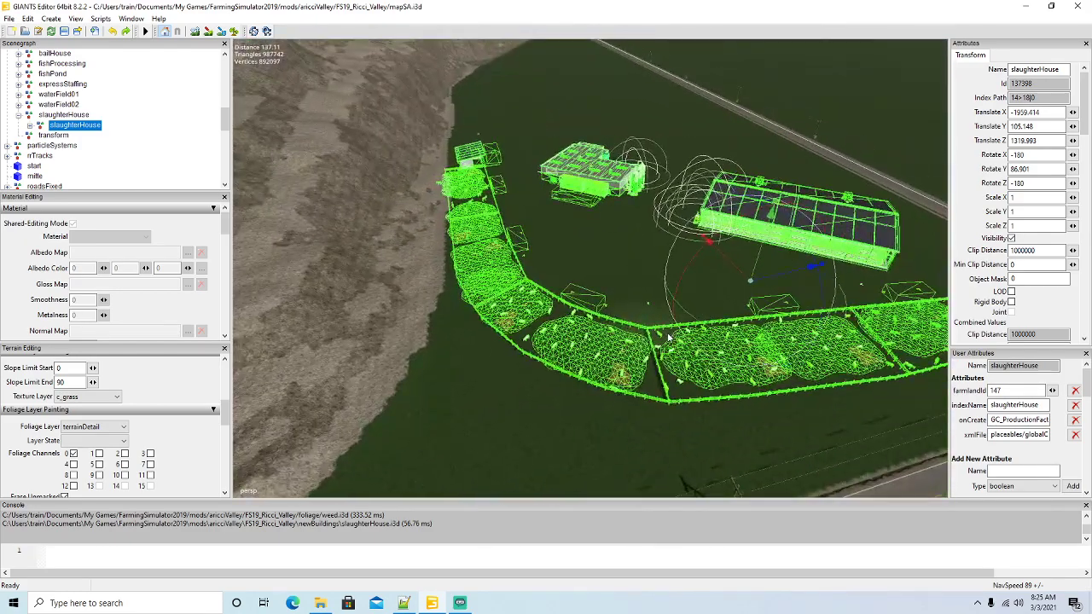
Inspect how the slaughterhouse pens and buildings fit between the rocky slope, the two roads and the junction.
scroll(668, 338, down, 4)
alt+drag(658, 375, 618, 378)
scroll(617, 378, up, 5)
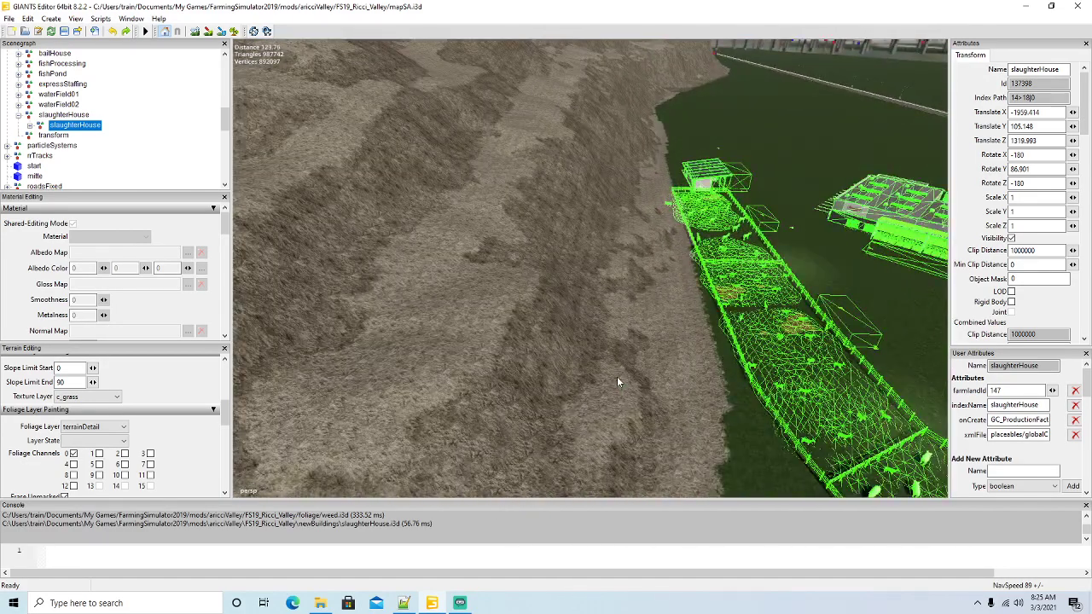
scroll(617, 377, down, 5)
alt+drag(617, 377, 571, 396)
scroll(781, 365, up, 6)
scroll(620, 410, down, 6)
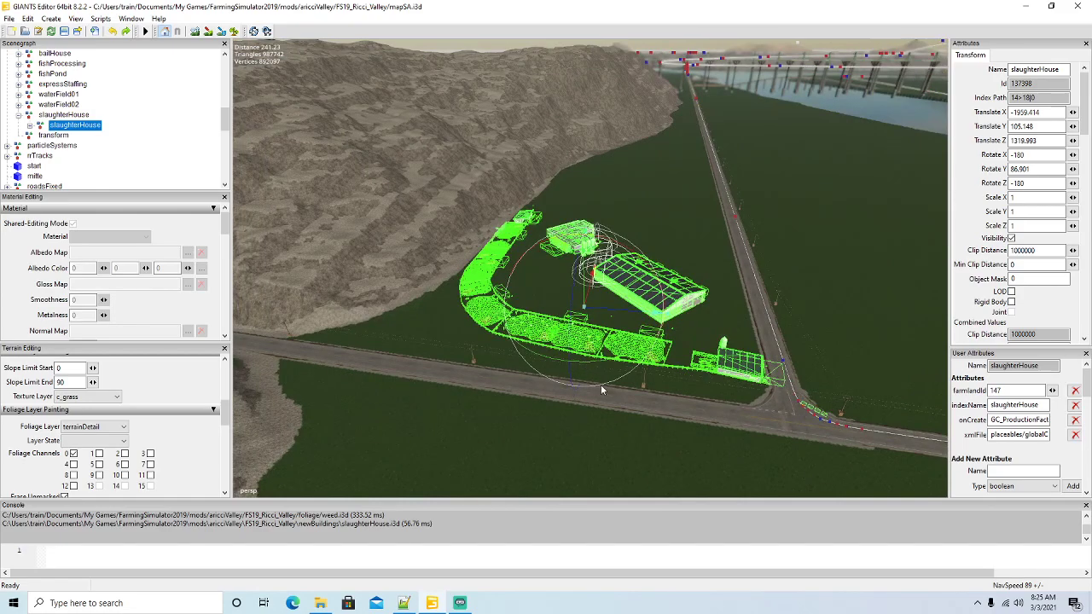
alt+drag(600, 415, 577, 409)
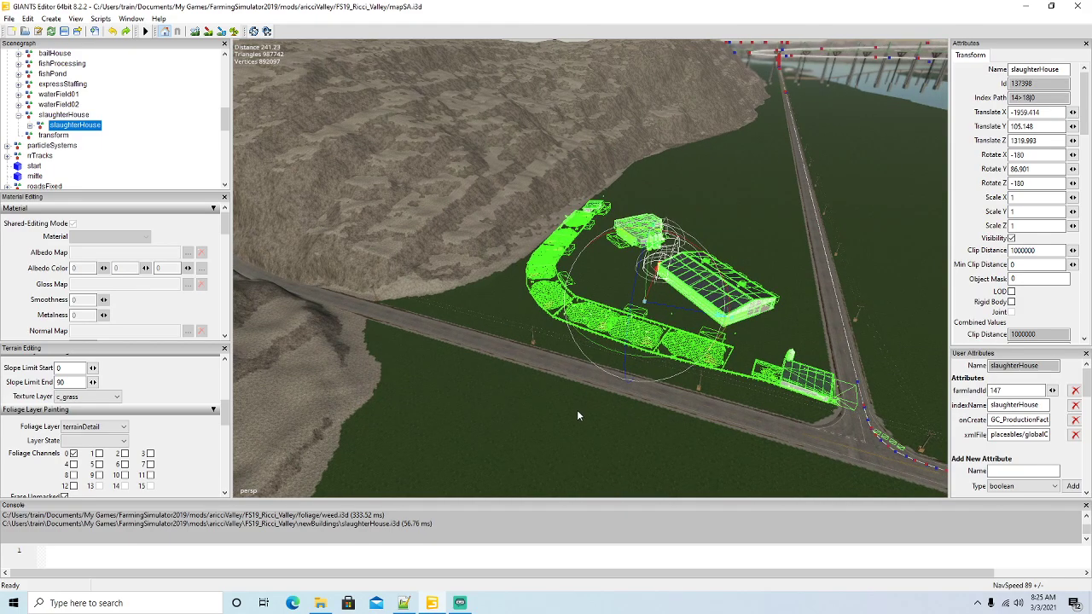
scroll(636, 429, up, 3)
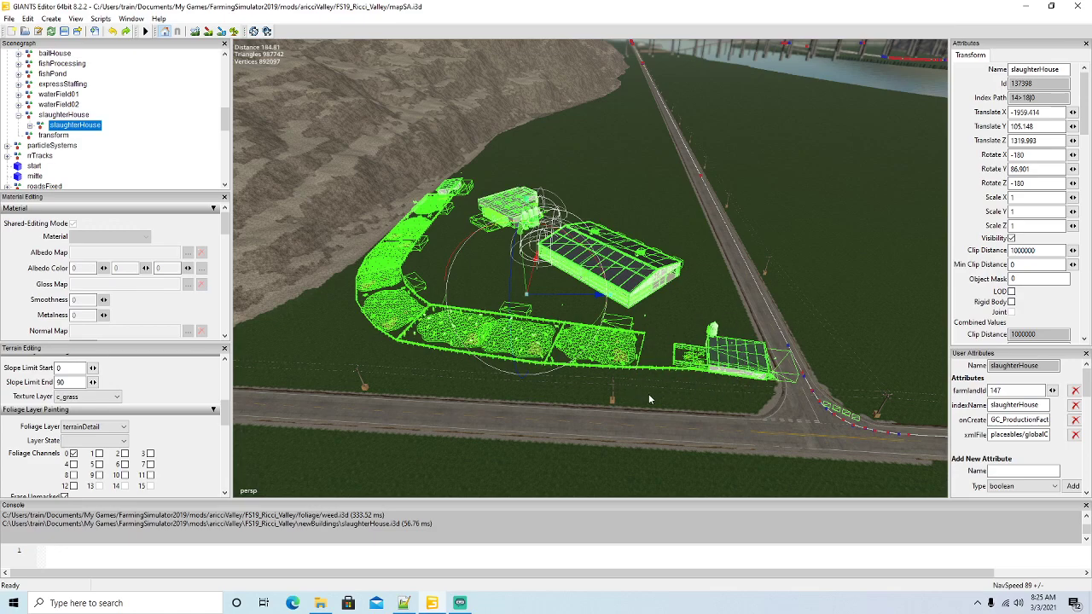
Fine-tune the slaughterhouse complex beside the road to about X -1967, Z 1319.7, with its Y rotation about 89.1° and X and Z rotations 0.
drag(544, 295, 552, 297)
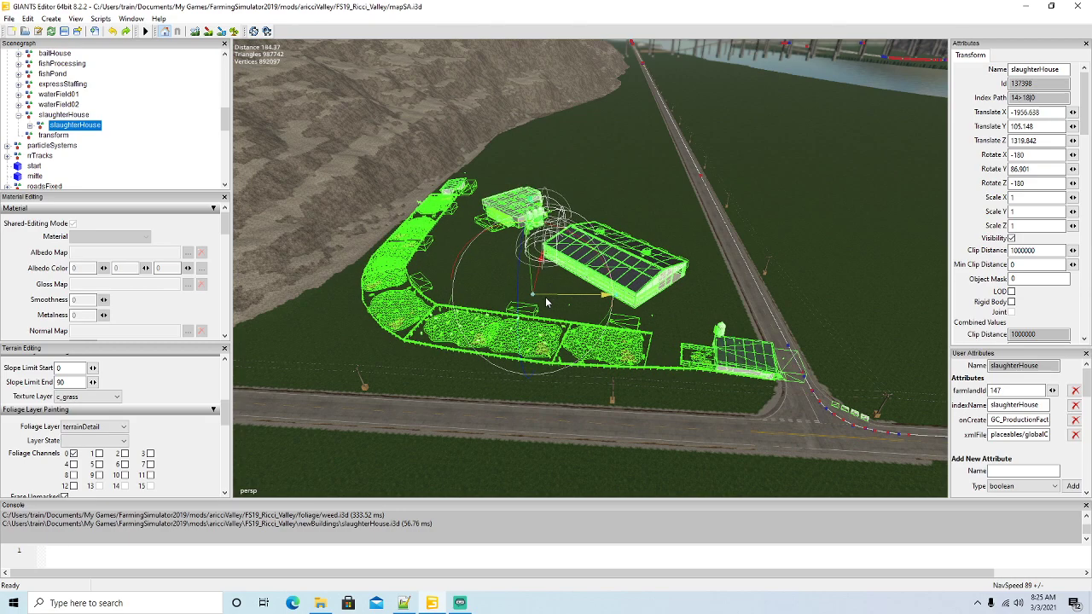
mouse_move(540, 357)
mouse_down()
mouse_move(553, 354)
mouse_move(532, 348)
mouse_up()
drag(552, 299, 602, 360)
scroll(455, 298, up, 5)
scroll(566, 413, up, 5)
scroll(586, 351, down, 4)
scroll(576, 358, down, 4)
scroll(587, 356, up, 3)
scroll(580, 363, down, 3)
scroll(603, 359, down, 3)
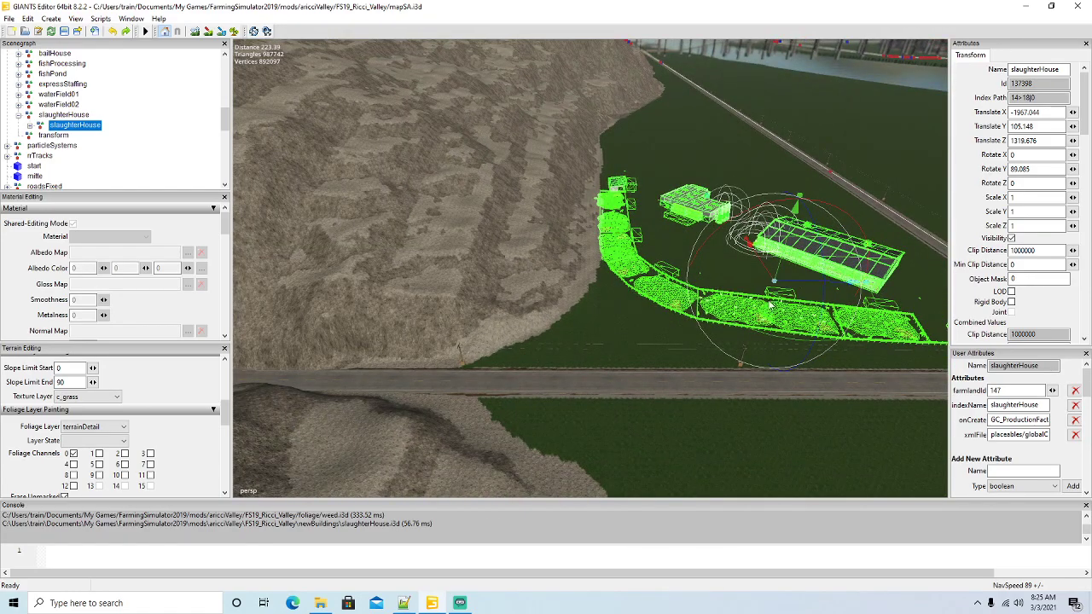
Set the terrain sculpting replace height to 105.148 and activate terrain sculpting for the ground around the slaughterhouse complex.
scroll(648, 350, up, 2)
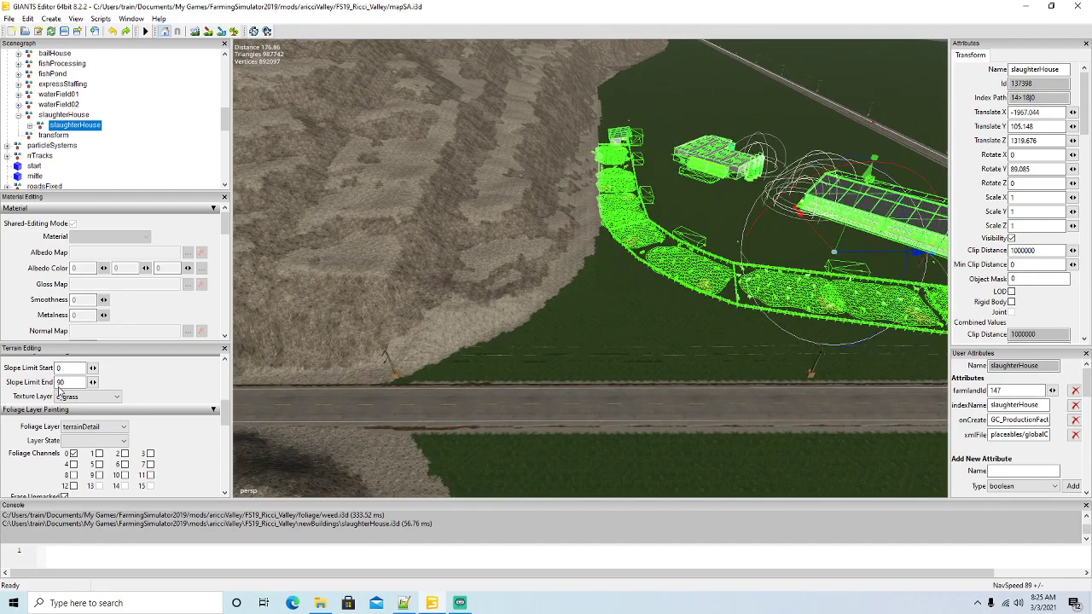
mouse_move(224, 412)
mouse_down()
mouse_move(223, 452)
mouse_move(220, 401)
mouse_up()
click(81, 389)
click(65, 431)
key(Down)
key(Tab)
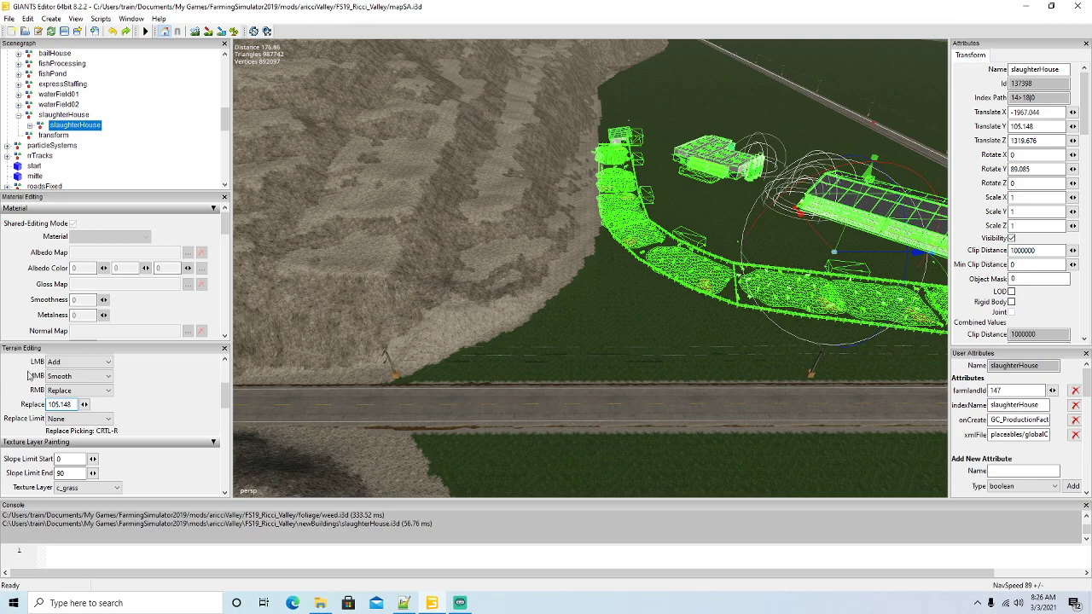
click(195, 33)
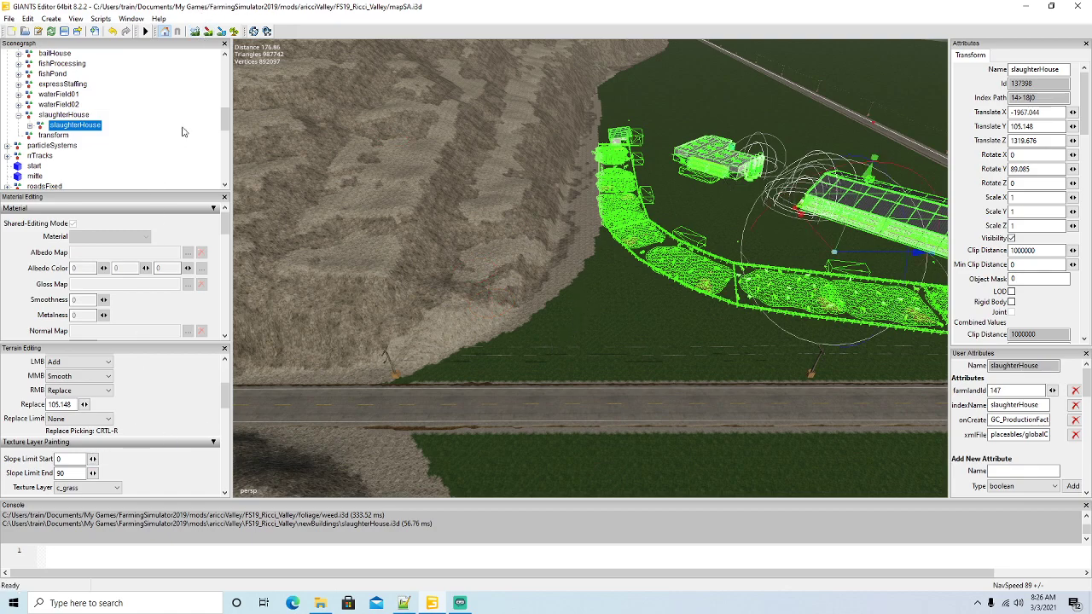
Level the edge of the rocky slope next to the end pens using the sculpting replace height.
click(208, 32)
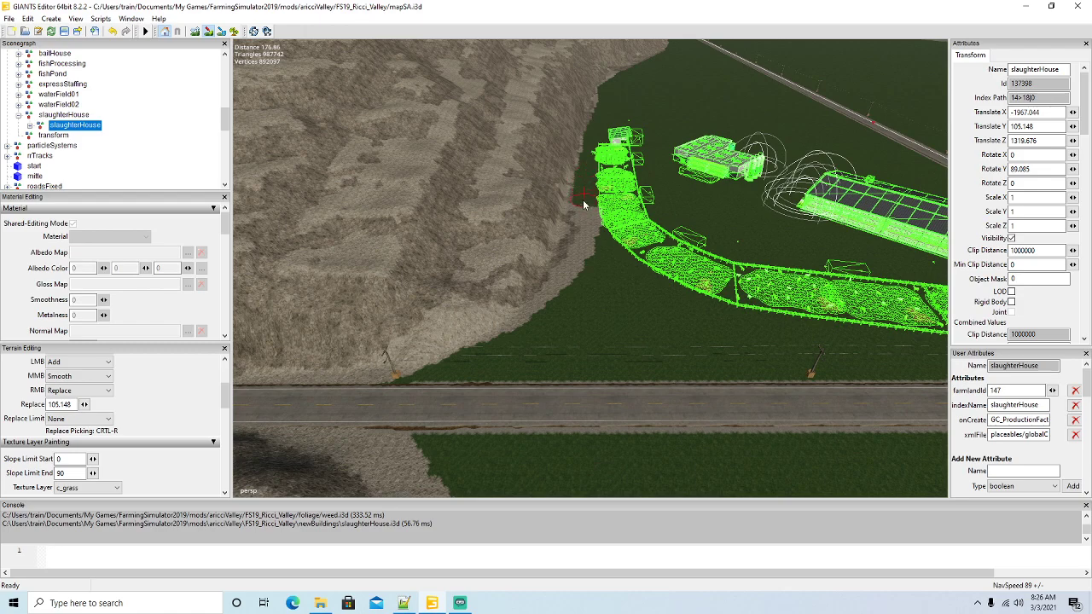
mouse_move(581, 218)
mouse_down()
mouse_move(581, 203)
mouse_move(561, 298)
mouse_move(513, 324)
mouse_move(564, 294)
mouse_move(600, 214)
mouse_up()
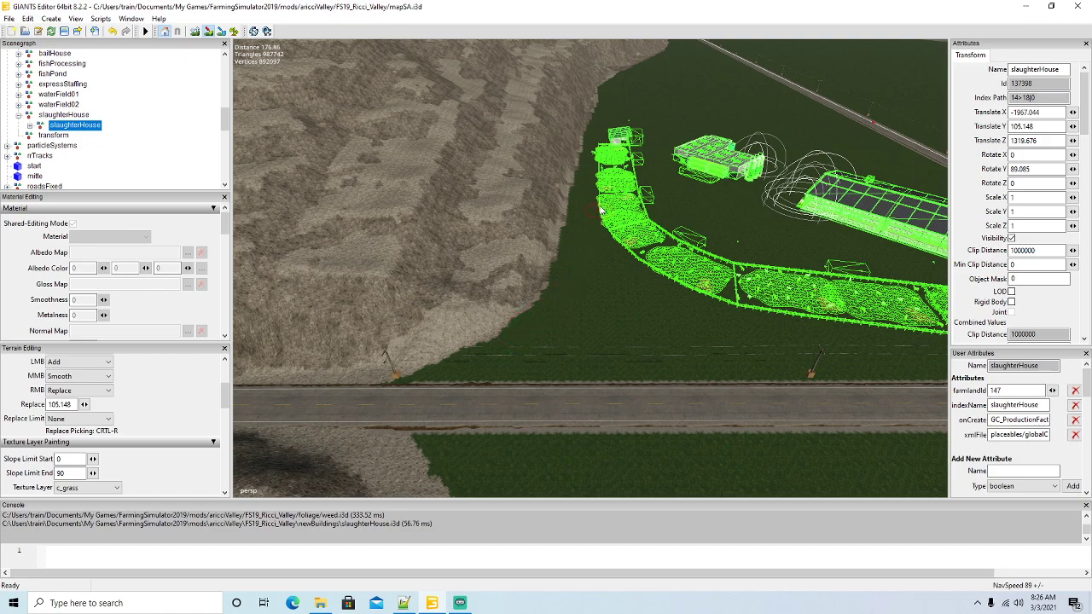
click(209, 32)
Shift the slaughterhouse complex along the road to about X -1981.7, Z 1319.1, with its Y rotation about 85.7°.
mouse_move(556, 290)
alt+mouse_down()
mouse_move(732, 244)
mouse_move(773, 222)
mouse_move(765, 224)
alt+mouse_up()
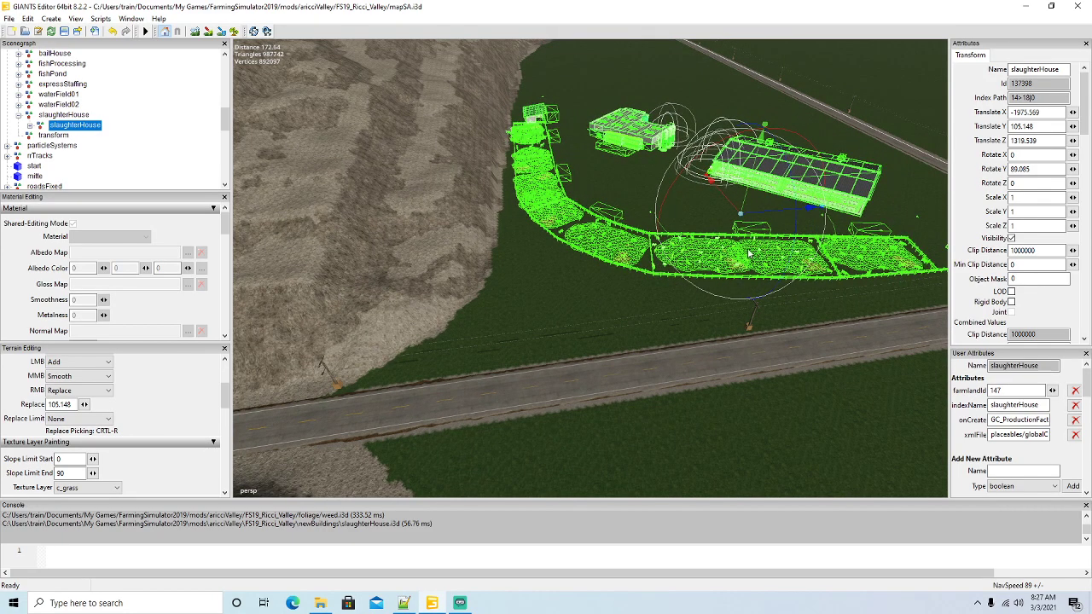
drag(730, 263, 759, 244)
scroll(621, 284, up, 4)
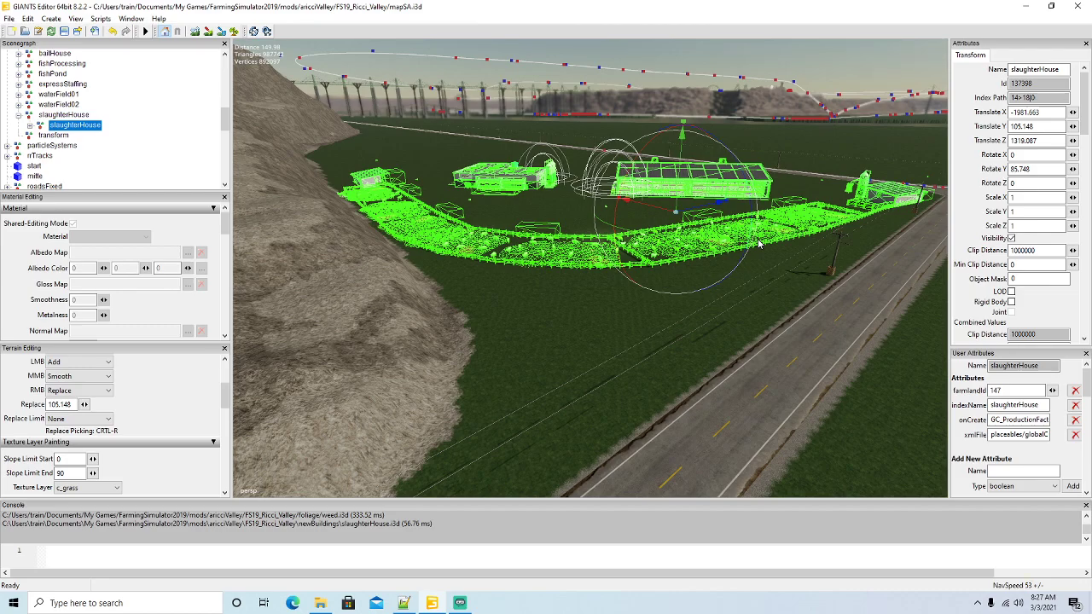
Inspect the repositioned slaughterhouse complex from all sides, checking its clearance to the roads, the junction and the rocky slope.
alt+drag(765, 272, 790, 305)
scroll(789, 305, up, 3)
scroll(789, 299, up, 10)
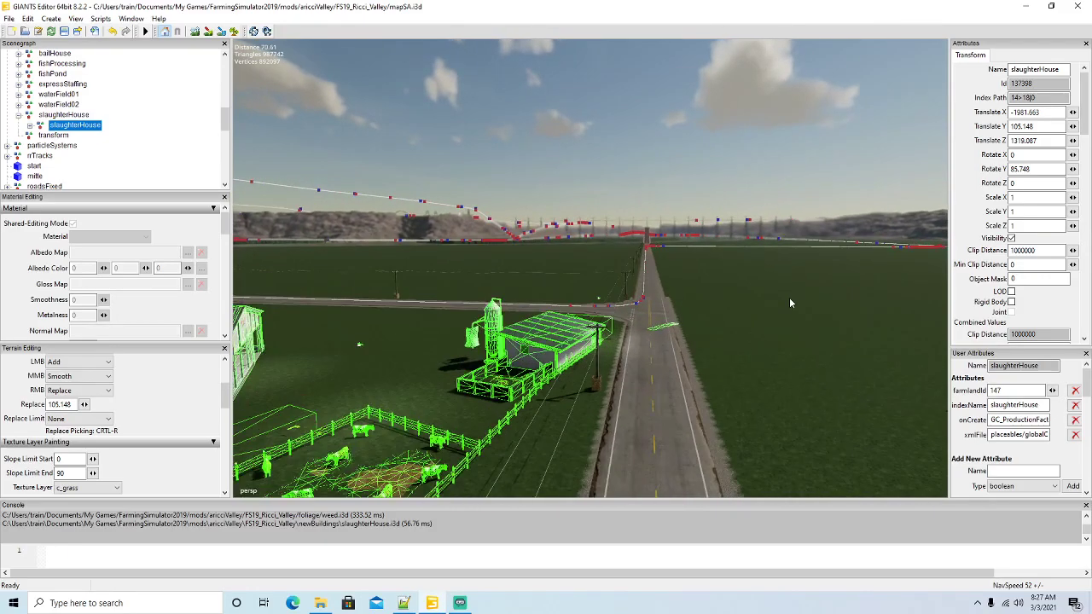
alt+drag(790, 299, 498, 290)
scroll(622, 355, down, 6)
scroll(643, 326, down, 2)
scroll(715, 241, up, 4)
scroll(716, 243, up, 4)
scroll(557, 290, down, 4)
scroll(498, 290, down, 4)
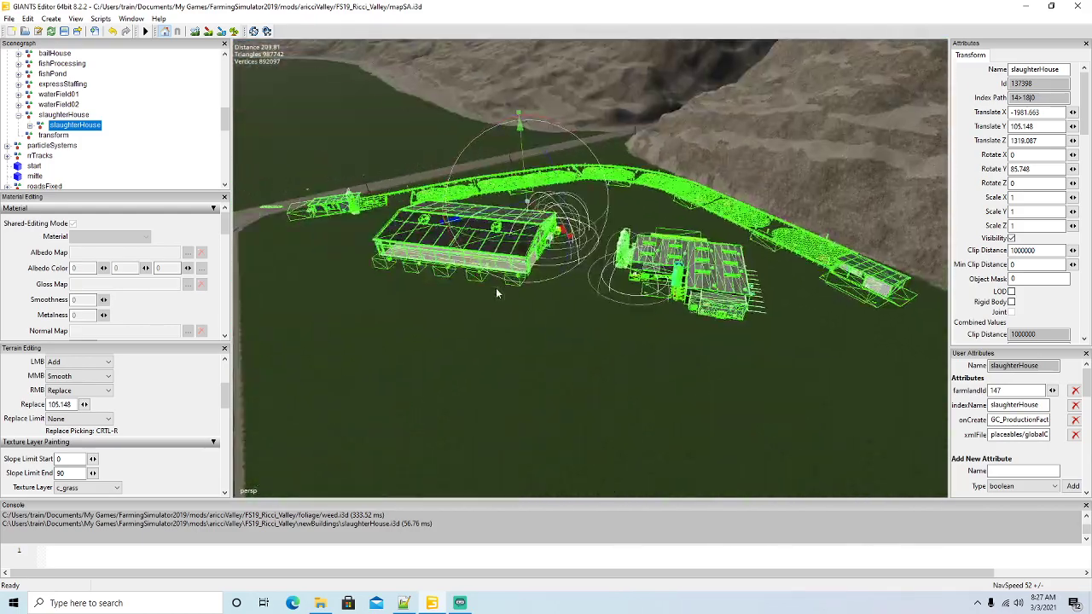
alt+middle_drag(345, 233, 438, 304)
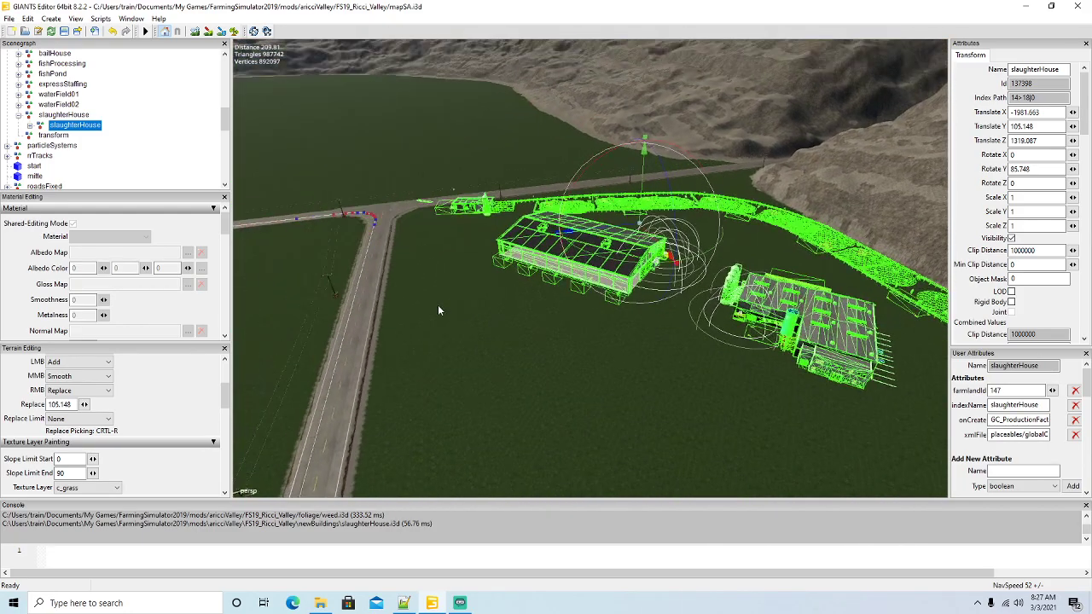
alt+drag(477, 322, 589, 367)
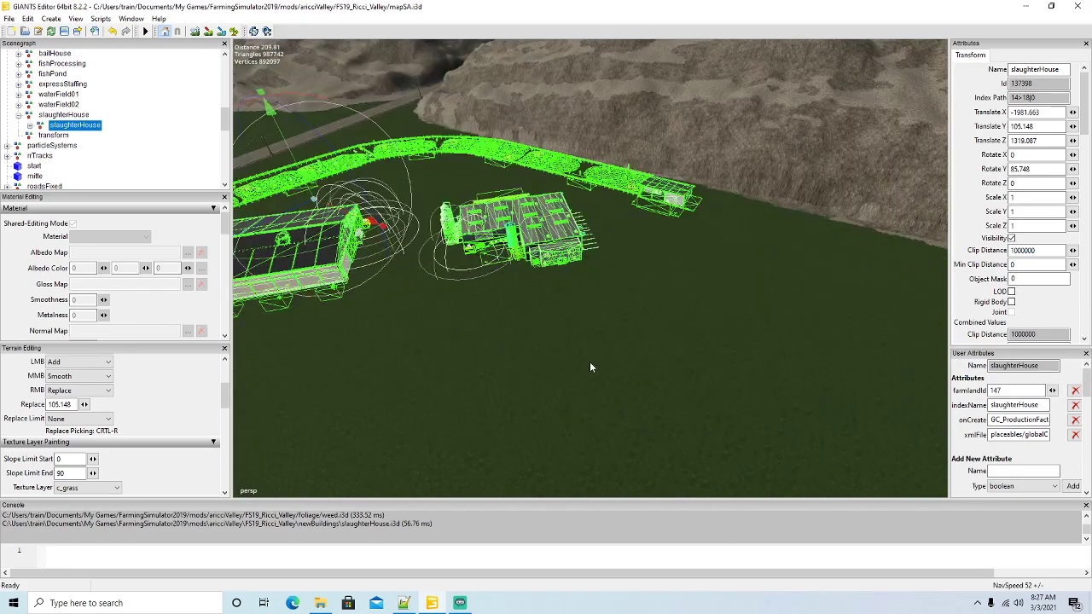
alt+drag(704, 310, 646, 307)
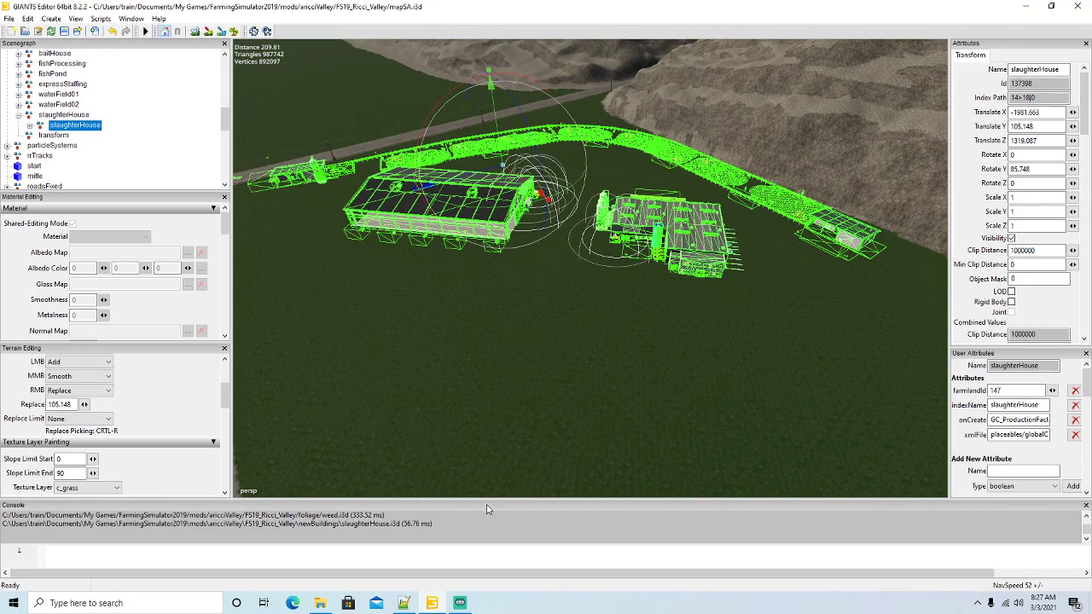
alt+drag(585, 333, 742, 292)
scroll(499, 273, up, 4)
scroll(499, 271, up, 10)
scroll(633, 330, down, 4)
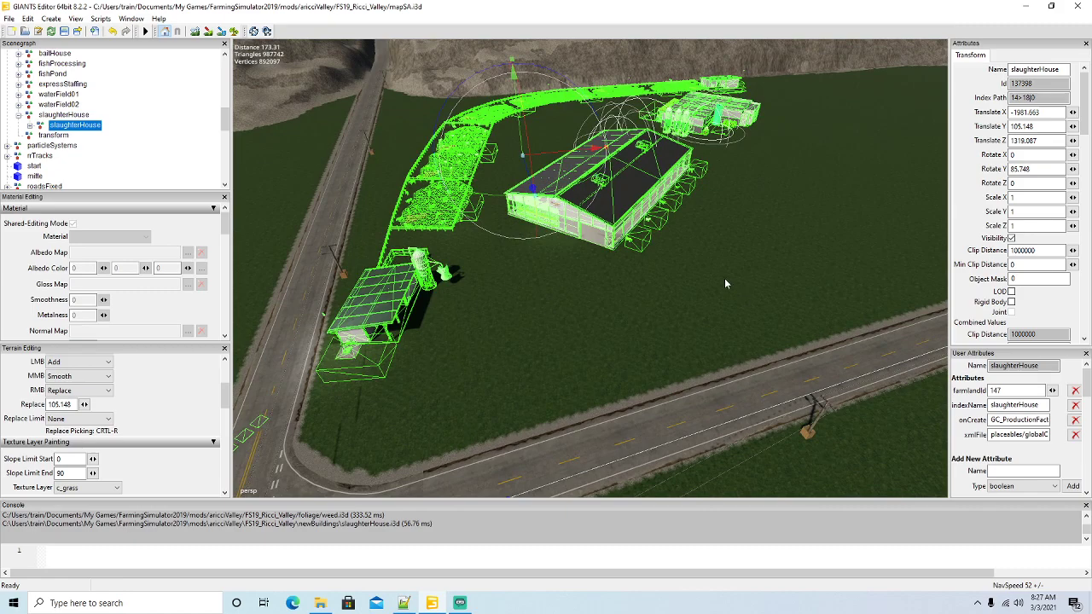
Expand the slaughterHouse group and examine which parts belong to its main, warehouse and fence subgroups.
click(29, 126)
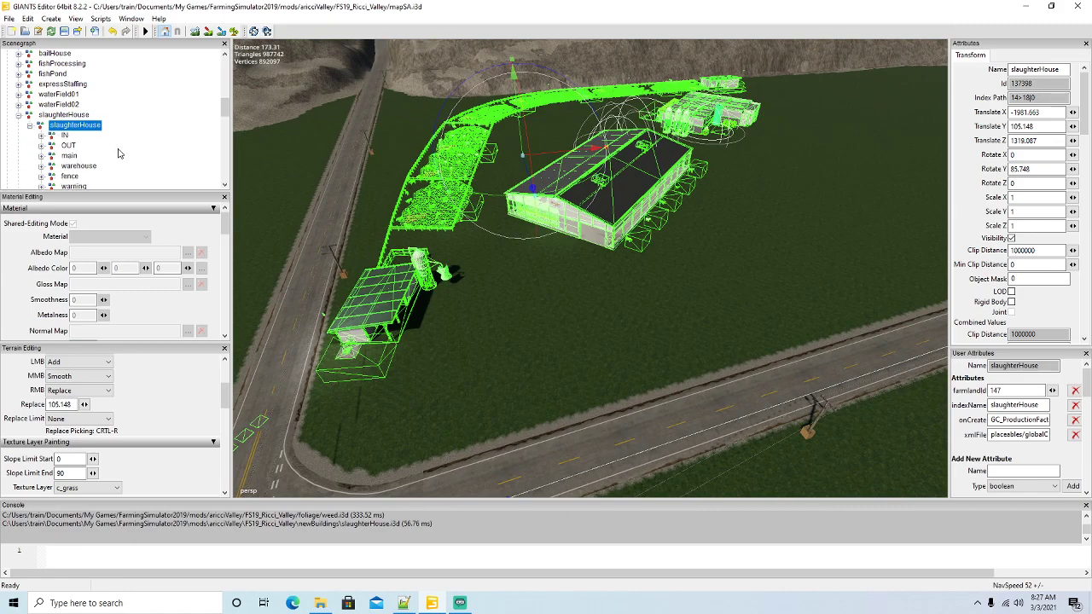
scroll(118, 155, down, 2)
click(52, 116)
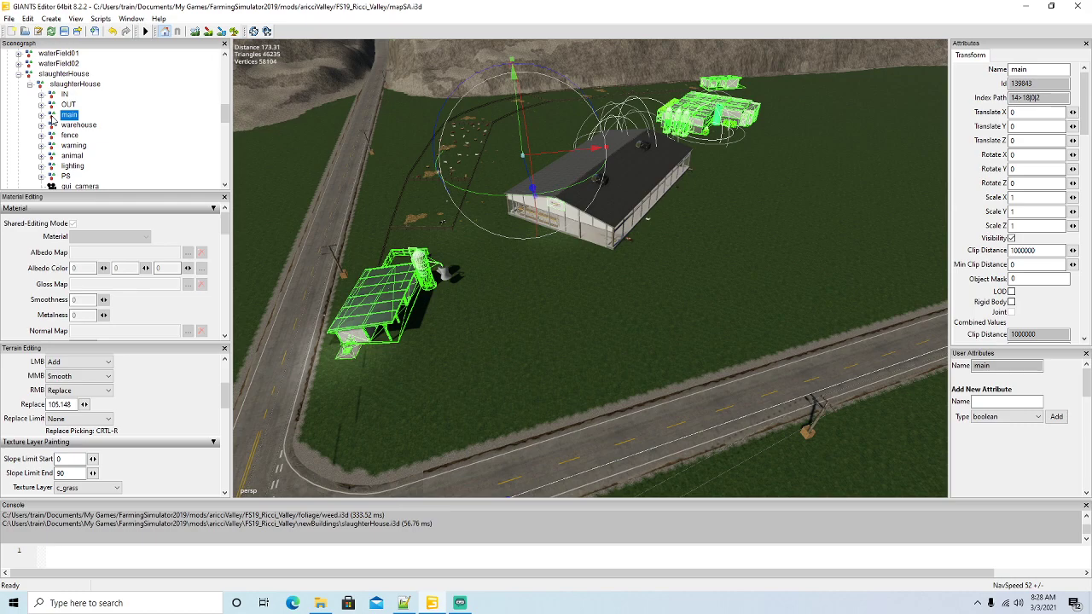
click(52, 127)
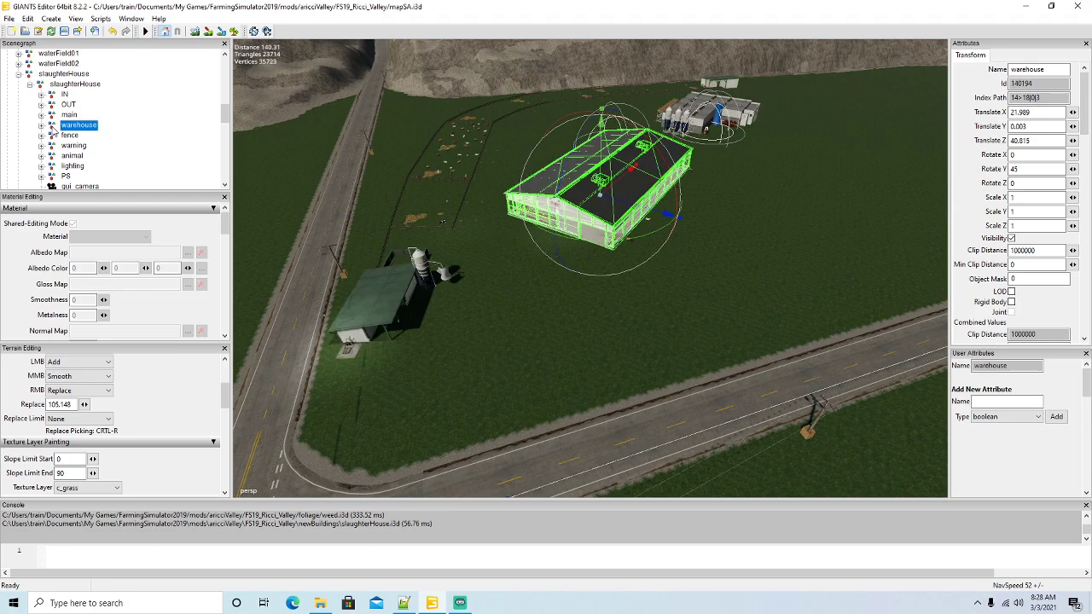
click(50, 118)
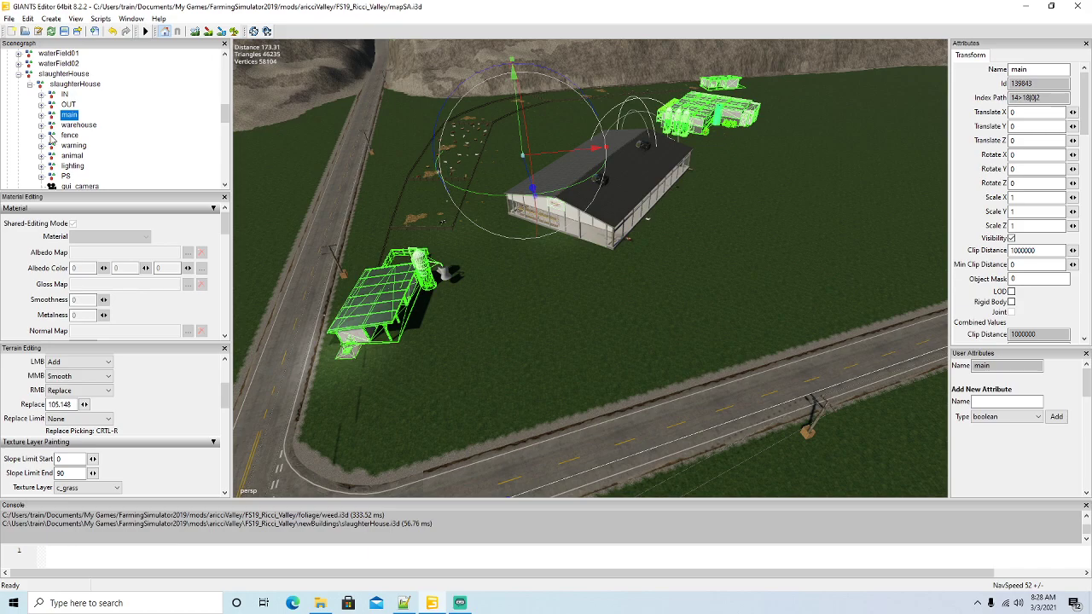
click(51, 137)
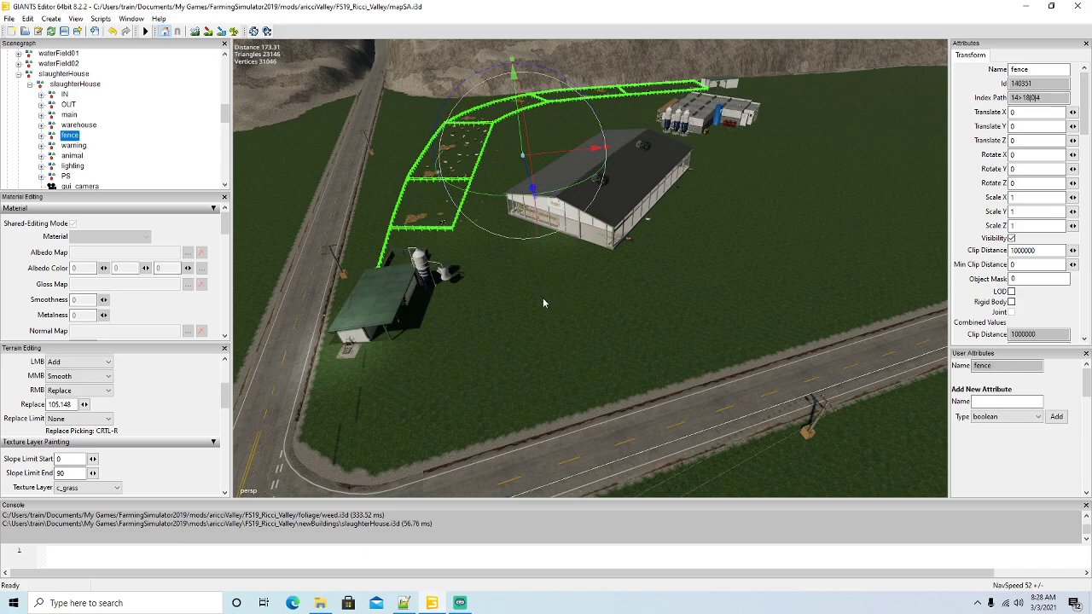
Examine the fence line around the cattle pens, the green hut and the silo from above, up close and from the road side.
mouse_move(597, 318)
right_down()
mouse_move(617, 308)
mouse_move(593, 329)
right_up()
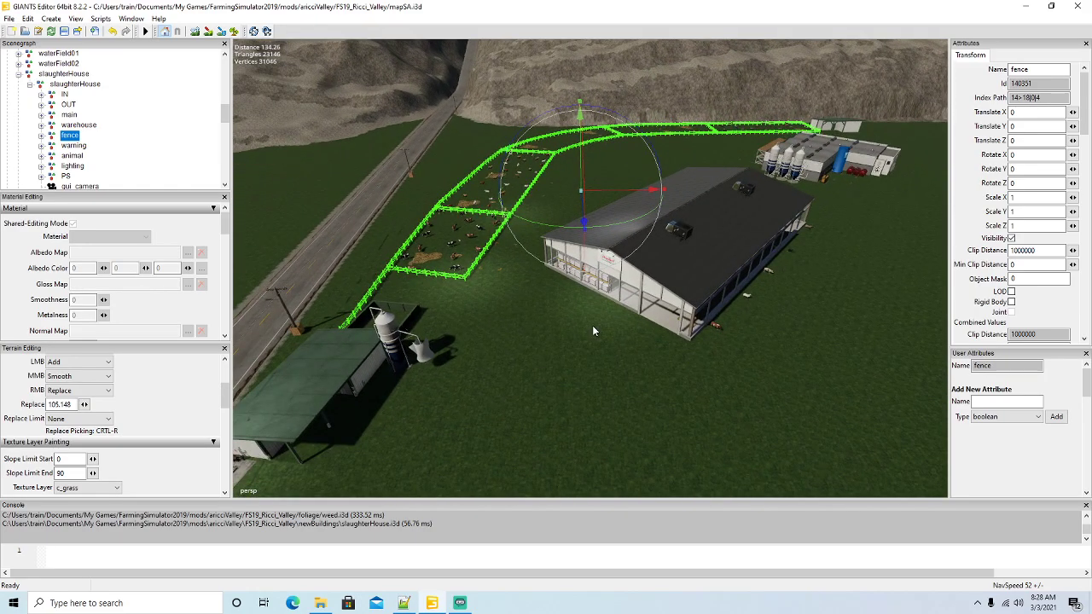
scroll(594, 331, down, 3)
scroll(594, 331, down, 3)
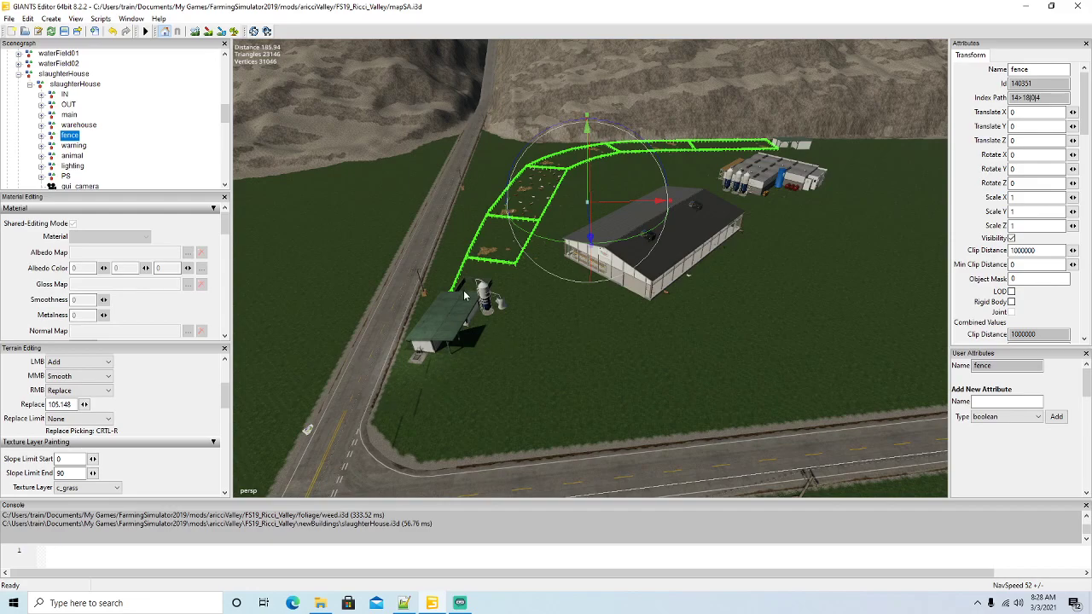
key(d)
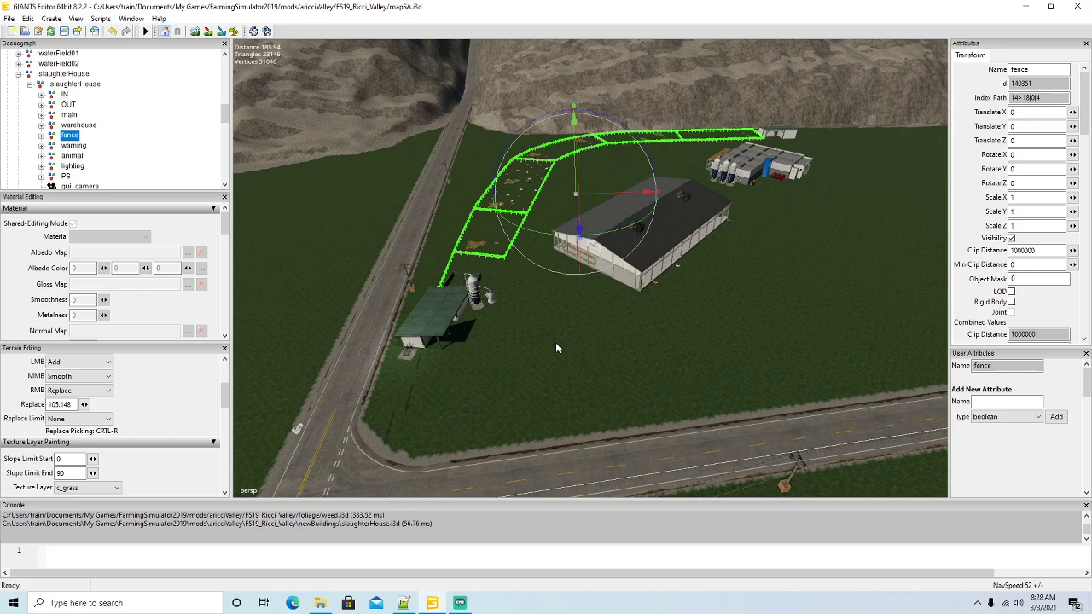
key(a)
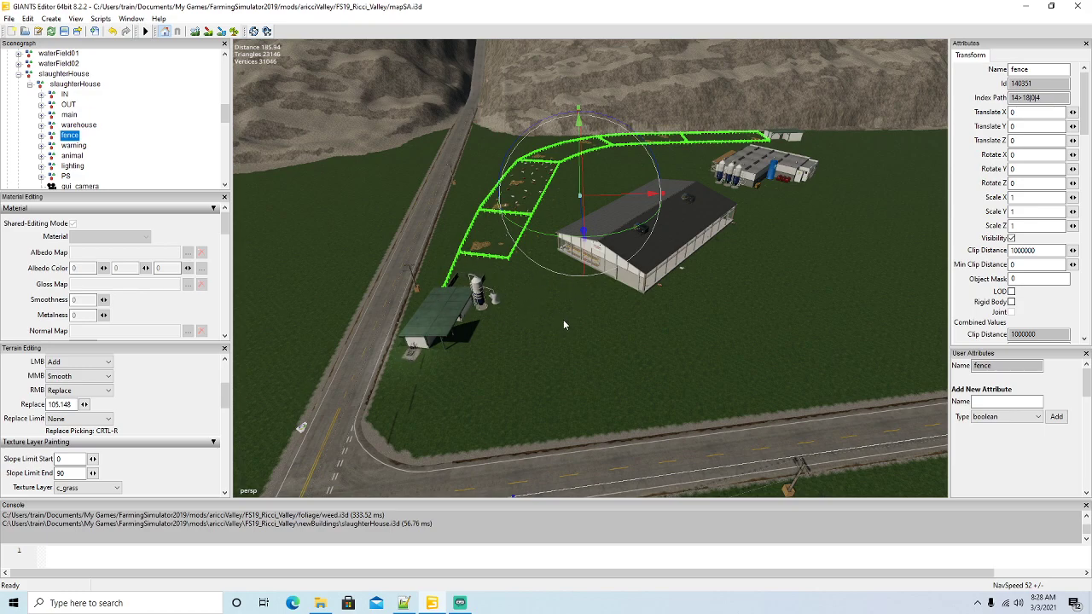
key(w)
alt+drag(522, 326, 534, 353)
scroll(543, 288, up, 3)
scroll(534, 353, down, 3)
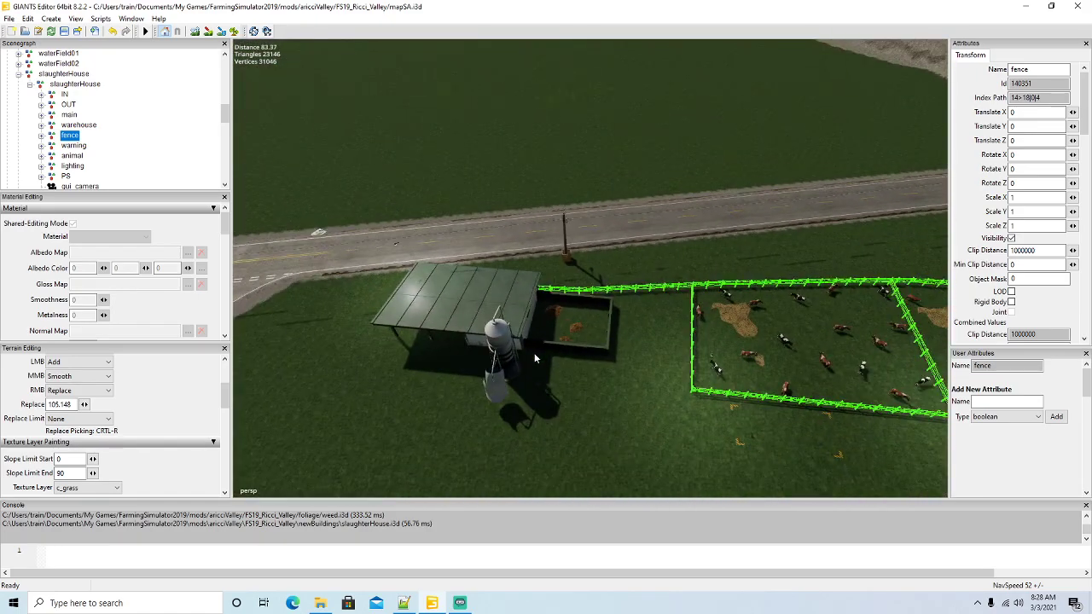
scroll(533, 356, up, 3)
scroll(576, 371, down, 2)
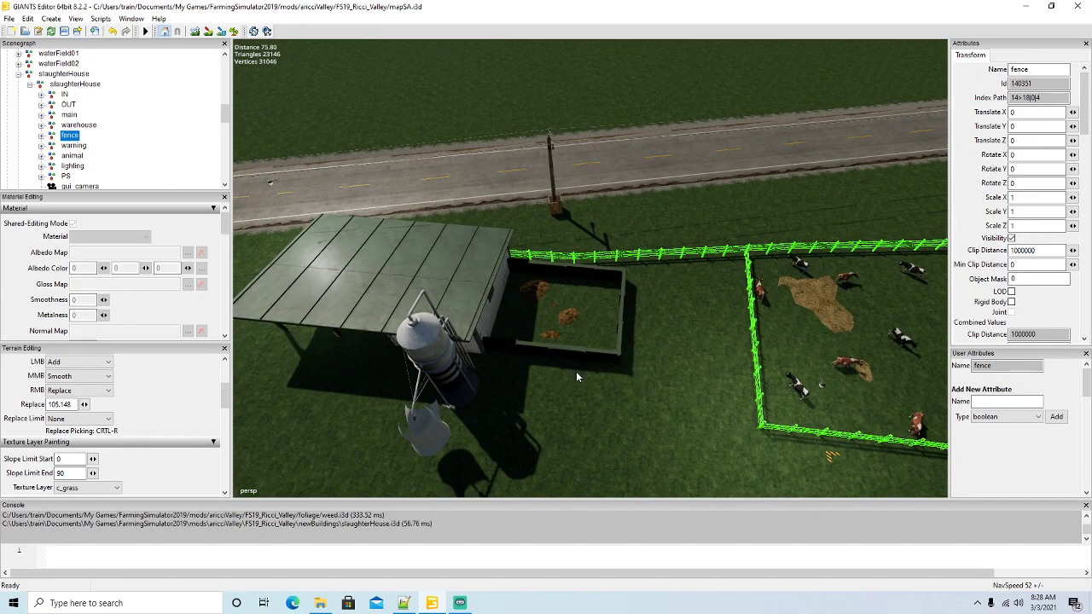
alt+drag(653, 281, 625, 321)
scroll(636, 364, up, 2)
mouse_move(625, 322)
alt+middle_down()
mouse_move(824, 176)
mouse_move(609, 316)
alt+middle_up()
alt+drag(608, 316, 433, 351)
scroll(432, 351, up, 3)
scroll(433, 351, down, 3)
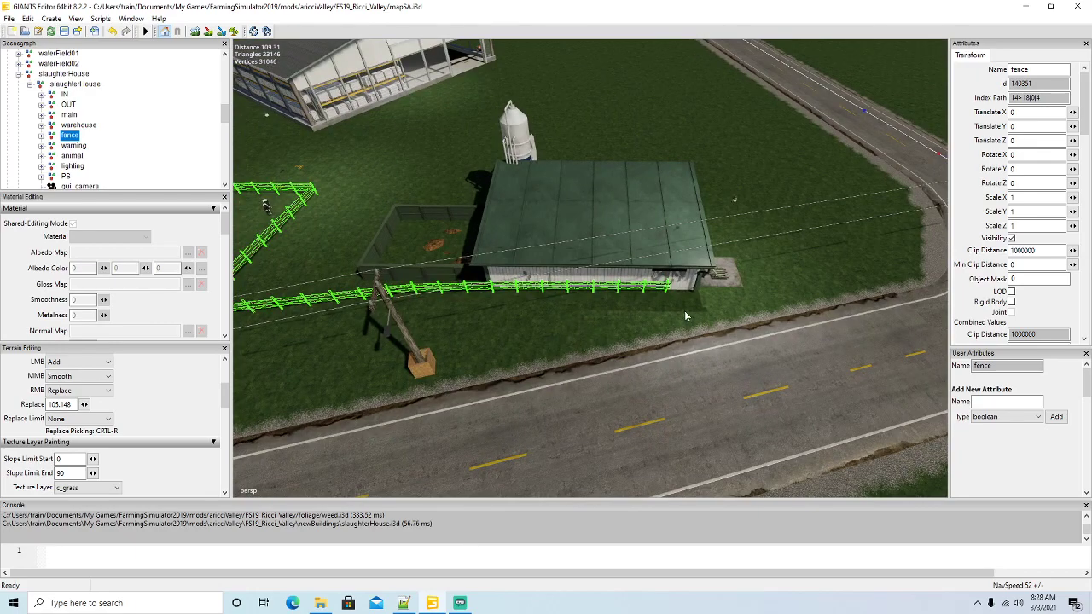
Delete the four animalsFenceDEMedium sections running along the road side of the green hut.
click(664, 304)
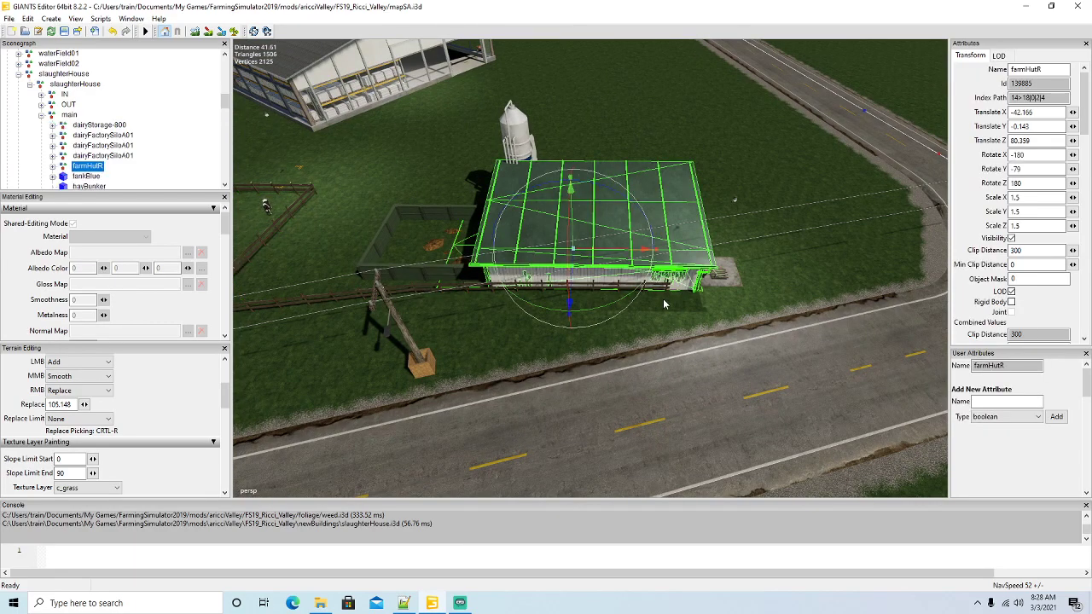
click(619, 293)
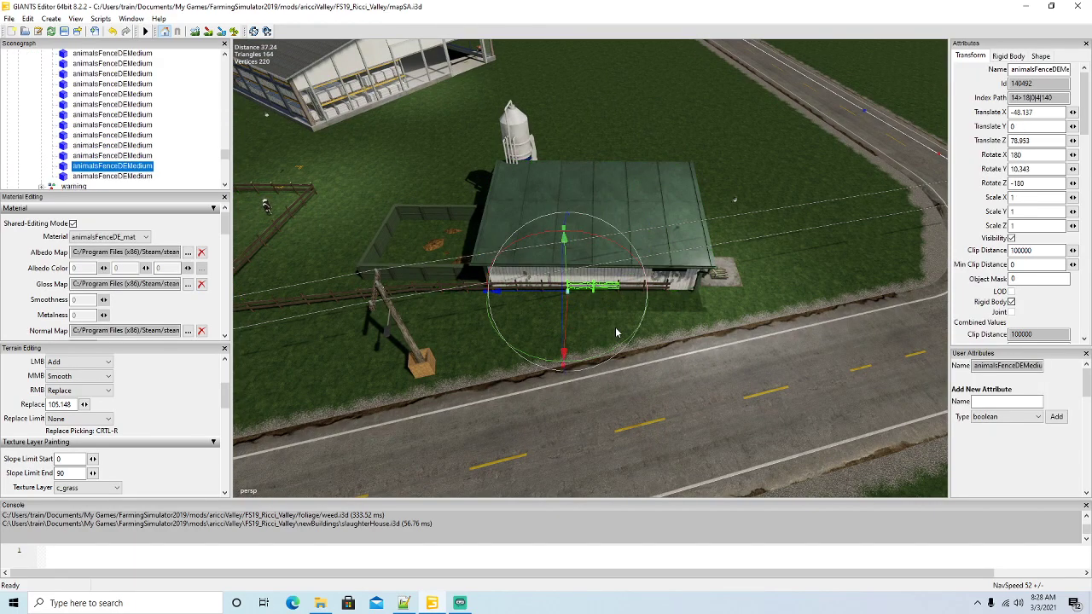
key(Delete)
click(645, 292)
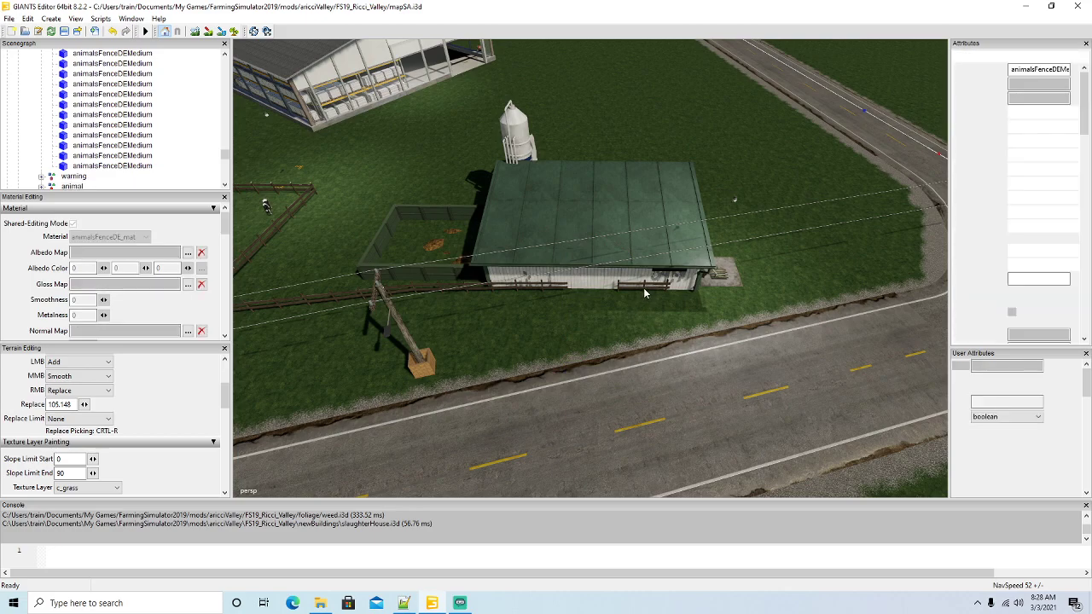
key(Delete)
click(563, 292)
key(Delete)
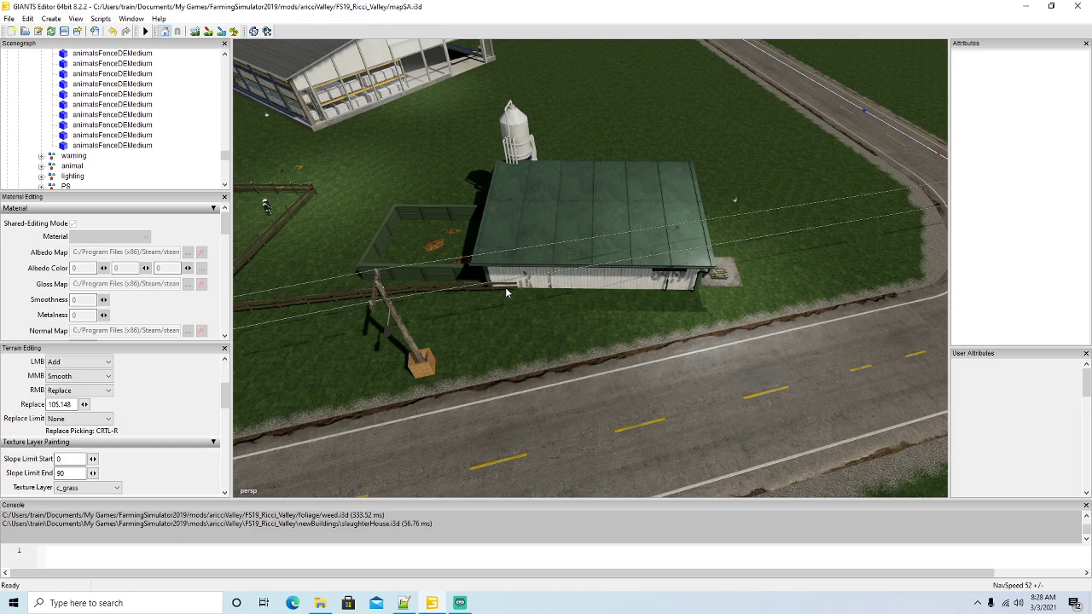
click(460, 293)
key(Delete)
Delete the five remaining animalsFenceDEMedium sections between the green hut and the nearest cattle pen.
alt+drag(581, 334, 517, 326)
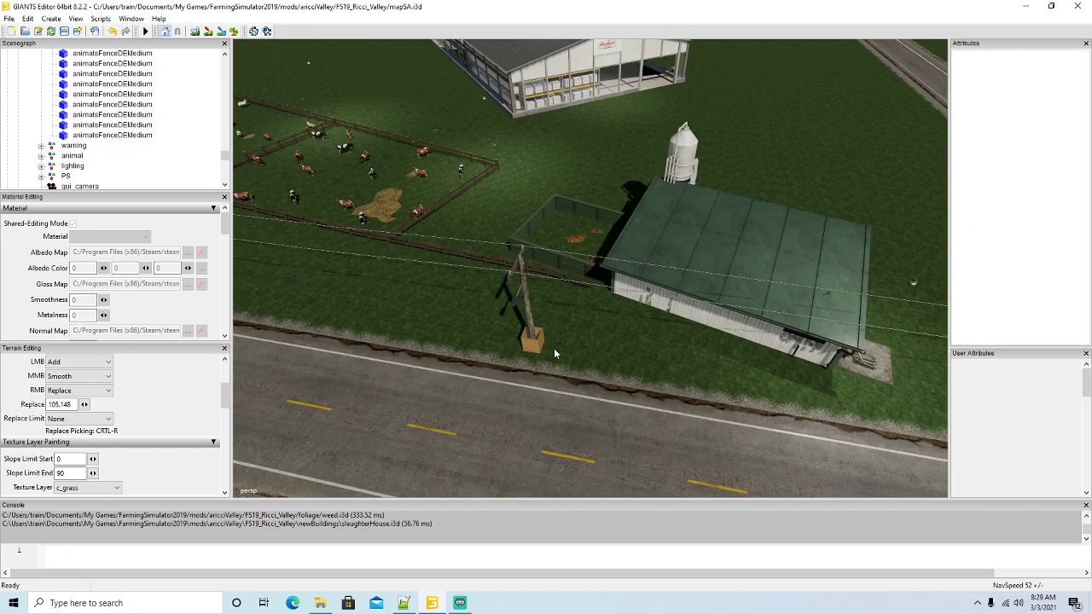
scroll(554, 348, up, 5)
click(612, 301)
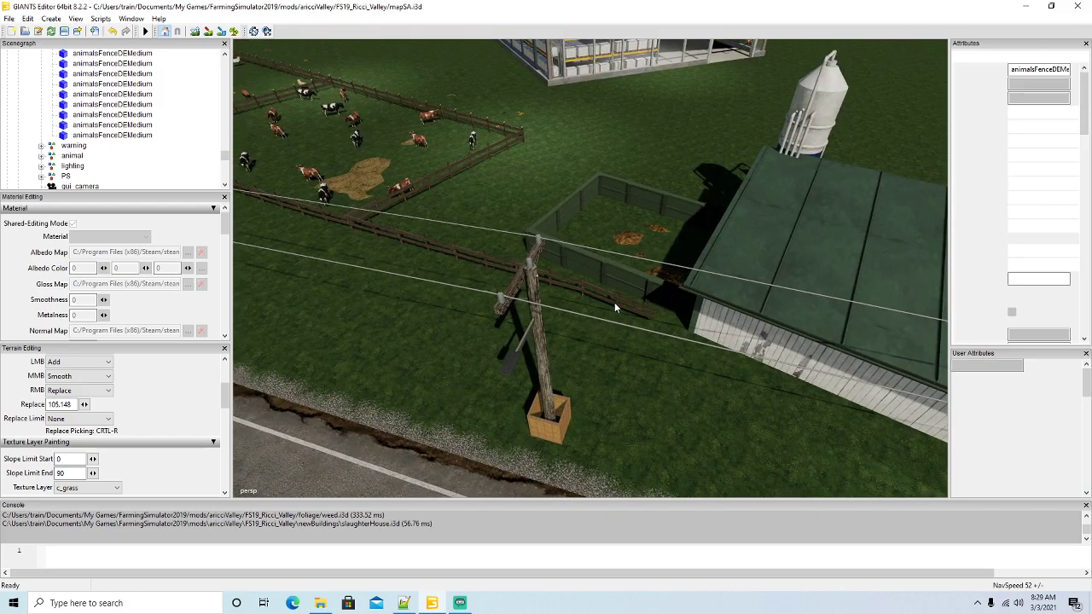
key(Delete)
click(579, 290)
key(Delete)
click(505, 264)
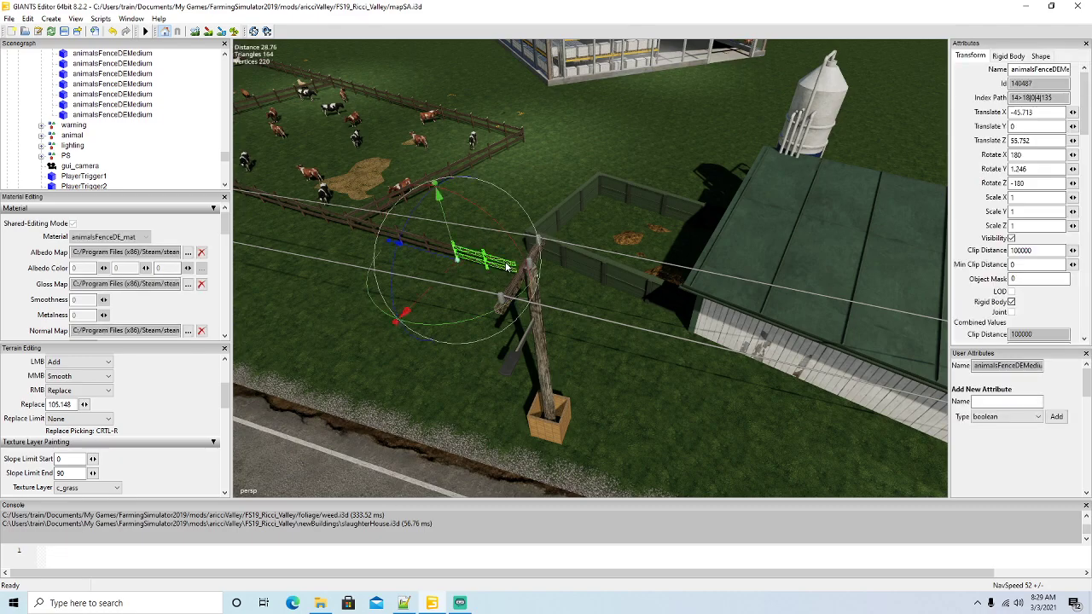
key(Delete)
click(446, 246)
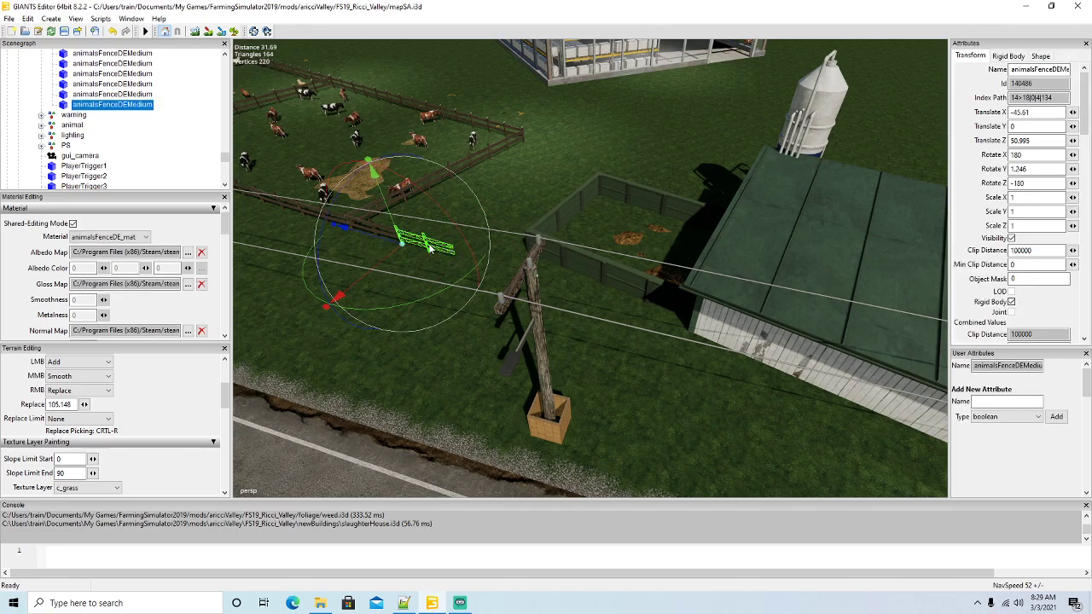
key(Delete)
click(393, 229)
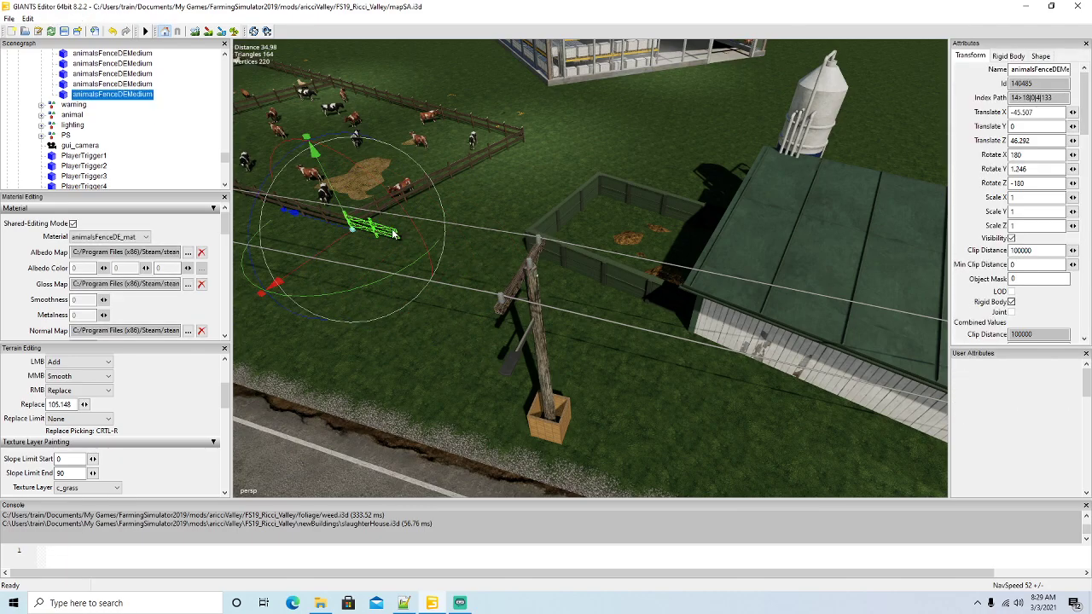
key(Delete)
Move the hayBunker from beside the cattle pens to the opposite side of the green hut, toward the junction.
right_drag(384, 320, 452, 223)
scroll(468, 327, down, 5)
scroll(451, 226, up, 6)
alt+drag(733, 235, 478, 338)
right_drag(478, 339, 411, 341)
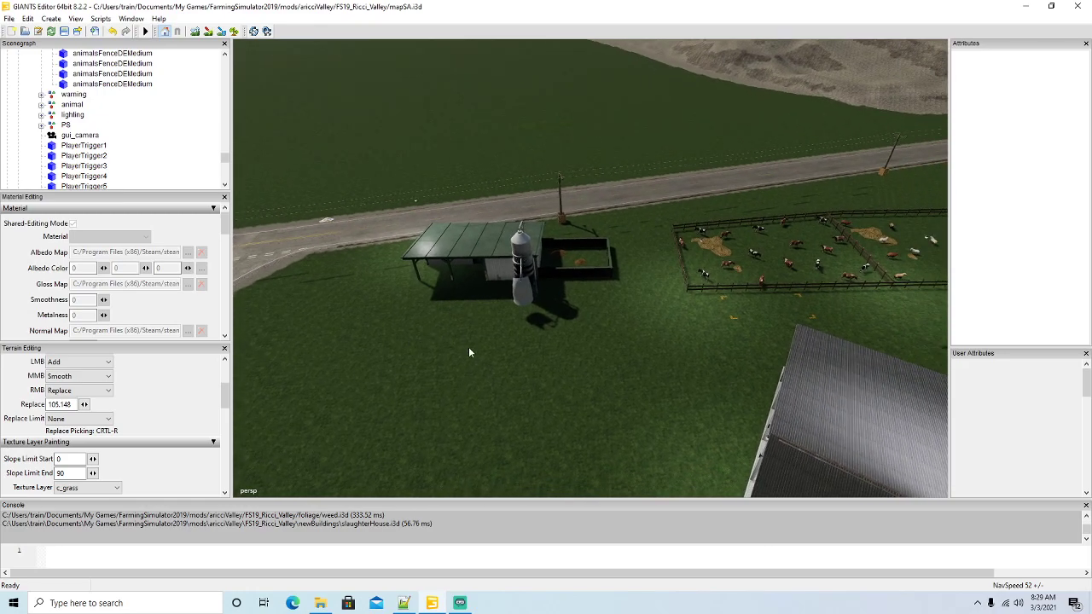
click(585, 276)
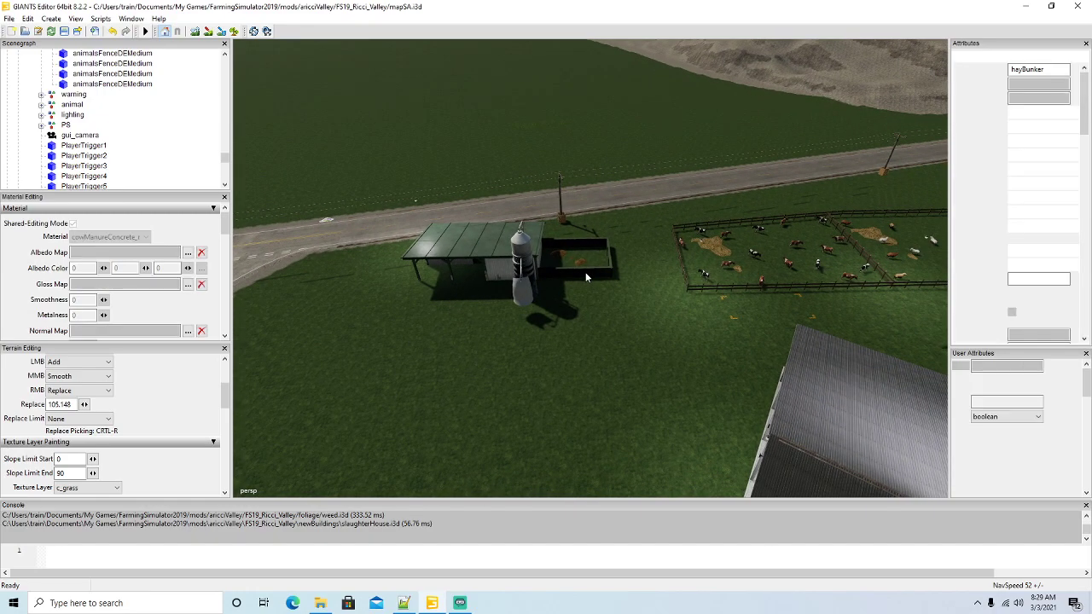
scroll(177, 149, up, 1)
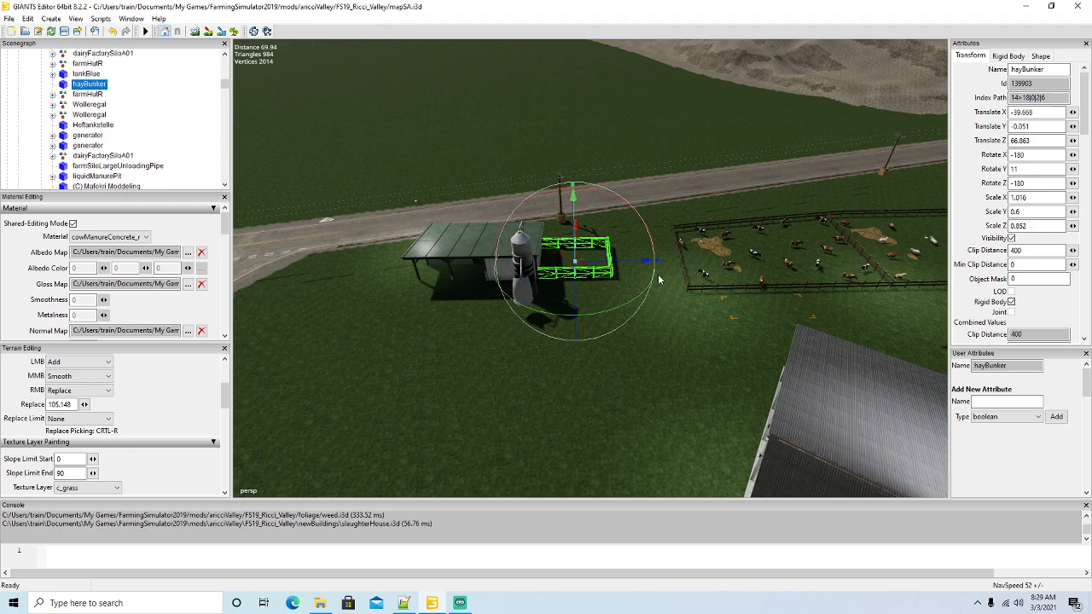
drag(640, 262, 318, 287)
Move the manureHeap from beside the green hut into the relocated hayBunker near the junction.
click(580, 260)
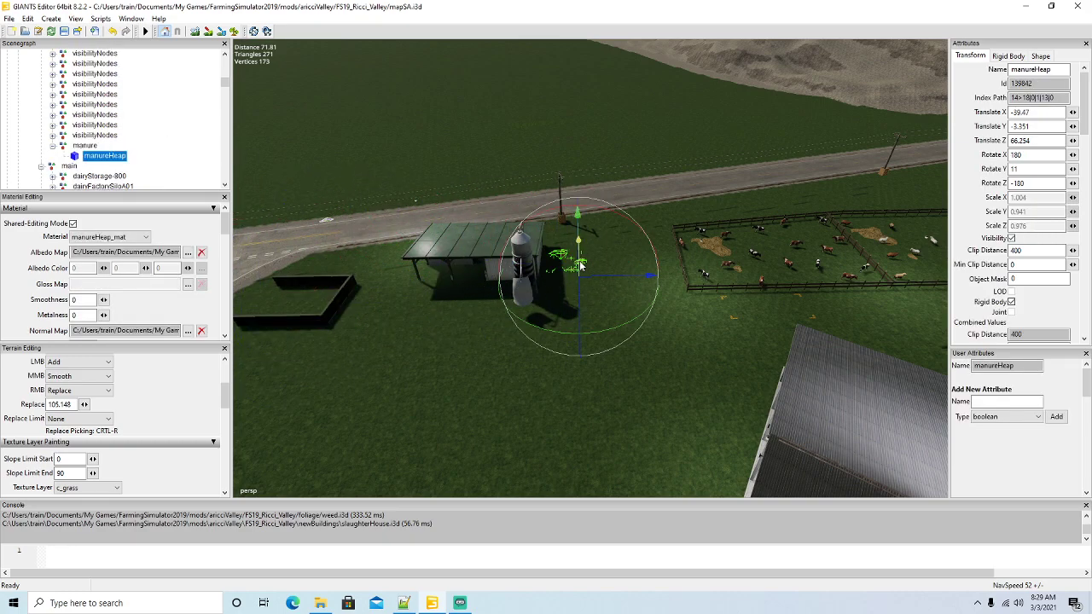
click(65, 147)
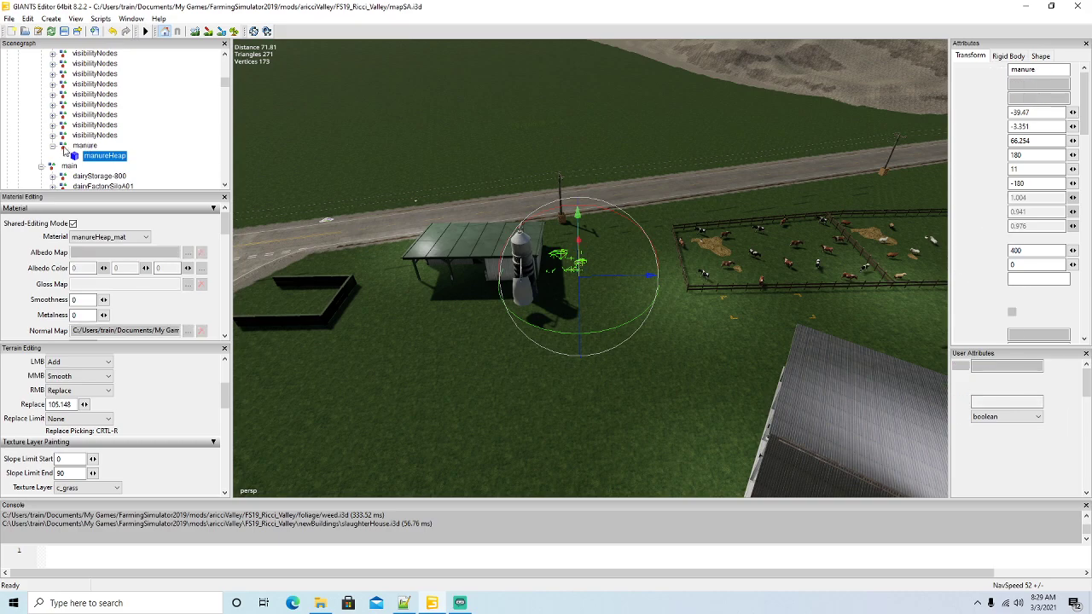
click(52, 146)
alt+drag(584, 276, 627, 325)
click(53, 146)
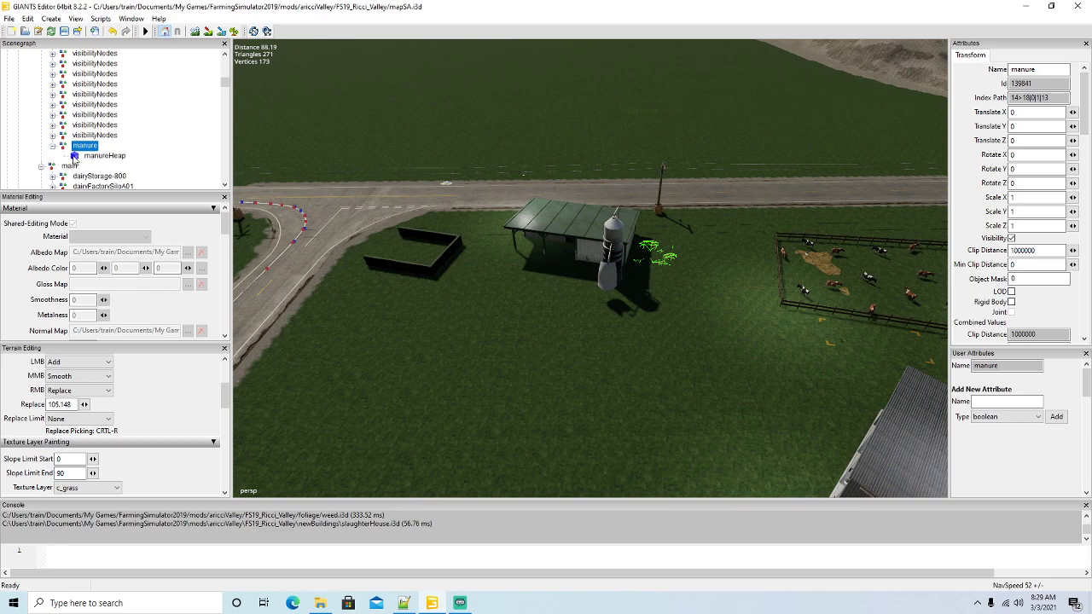
click(85, 156)
drag(661, 282, 422, 262)
Move the green farmHutR past the silo to the near end of the cattle pens, with Rotate Y at about -76.9.
click(574, 232)
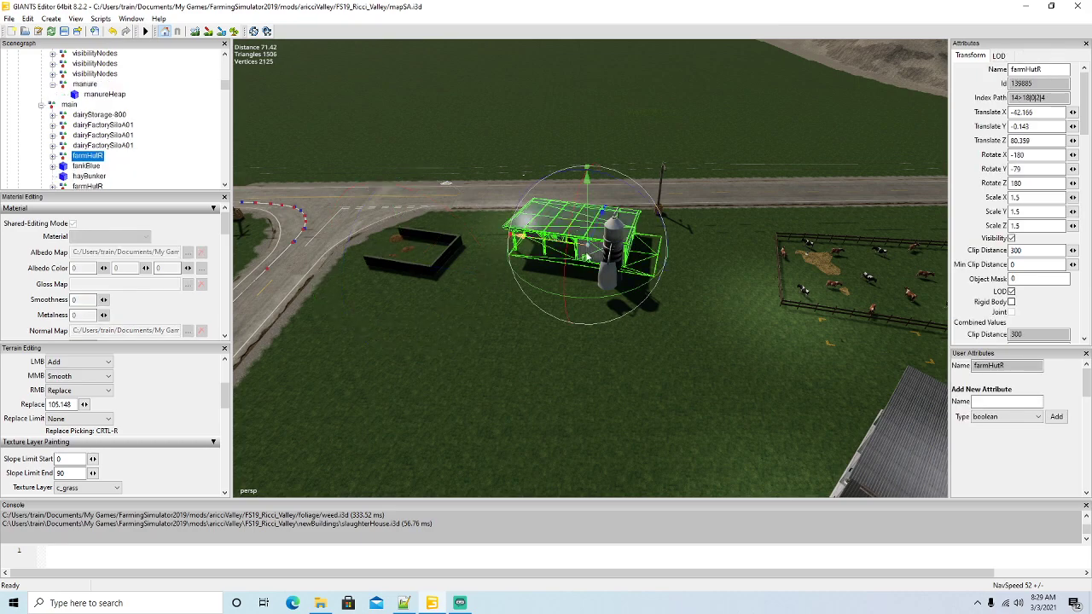
drag(579, 249, 704, 270)
alt+drag(746, 329, 646, 335)
scroll(823, 284, up, 4)
scroll(646, 335, down, 1)
drag(483, 286, 450, 354)
scroll(617, 316, up, 3)
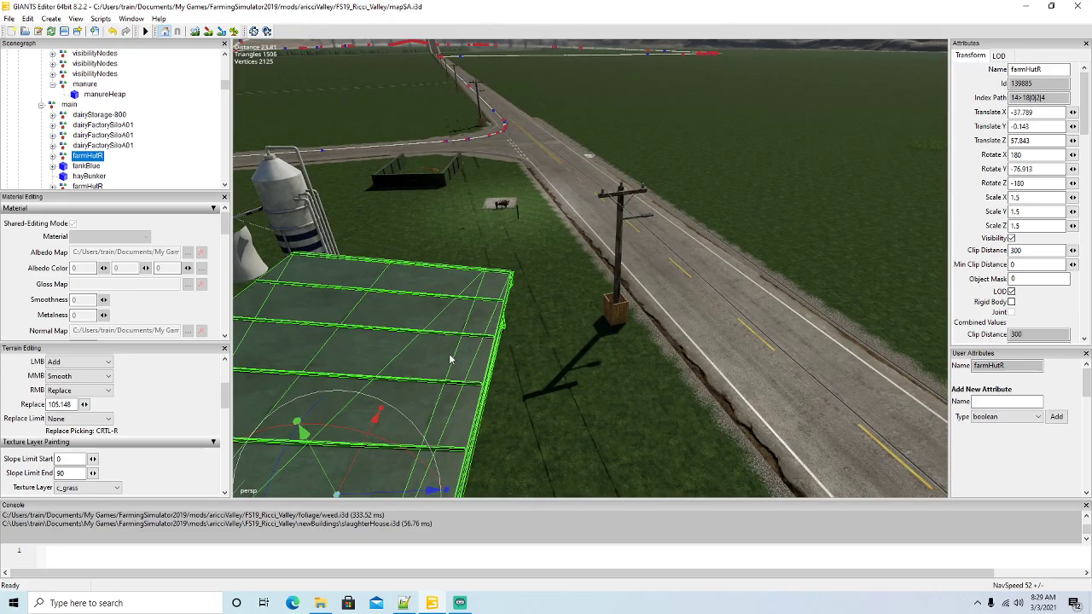
Examine the green hut's position relative to the pen fence, the silo and the road from several sides.
scroll(450, 360, down, 3)
alt+drag(606, 374, 478, 337)
scroll(478, 337, up, 4)
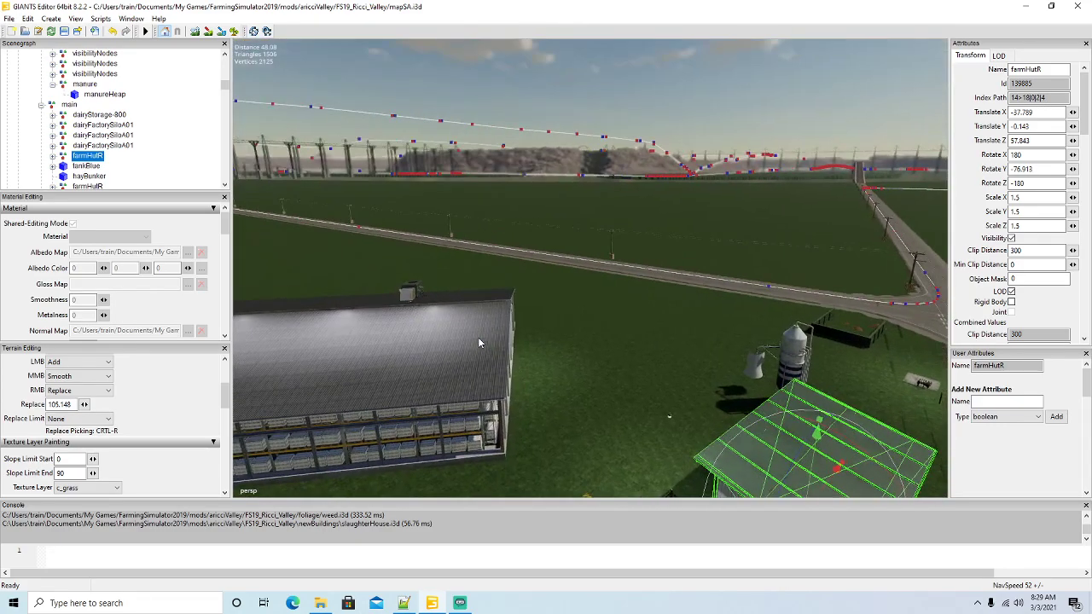
key(f)
scroll(660, 397, down, 5)
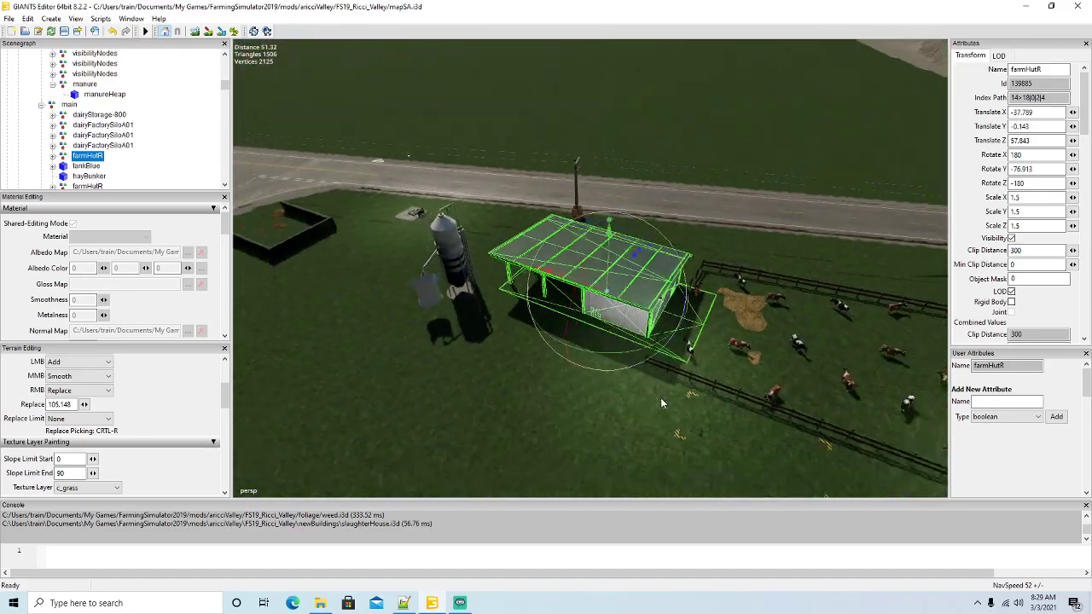
scroll(661, 409, up, 2)
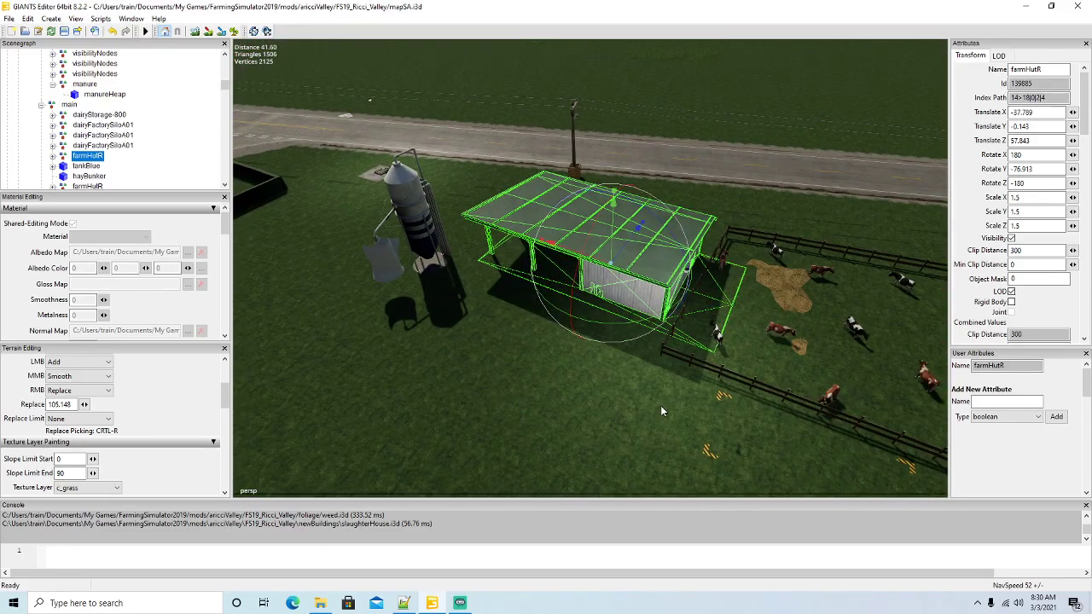
alt+drag(661, 405, 737, 397)
scroll(730, 395, up, 3)
scroll(619, 396, down, 3)
scroll(548, 357, up, 3)
scroll(736, 398, down, 3)
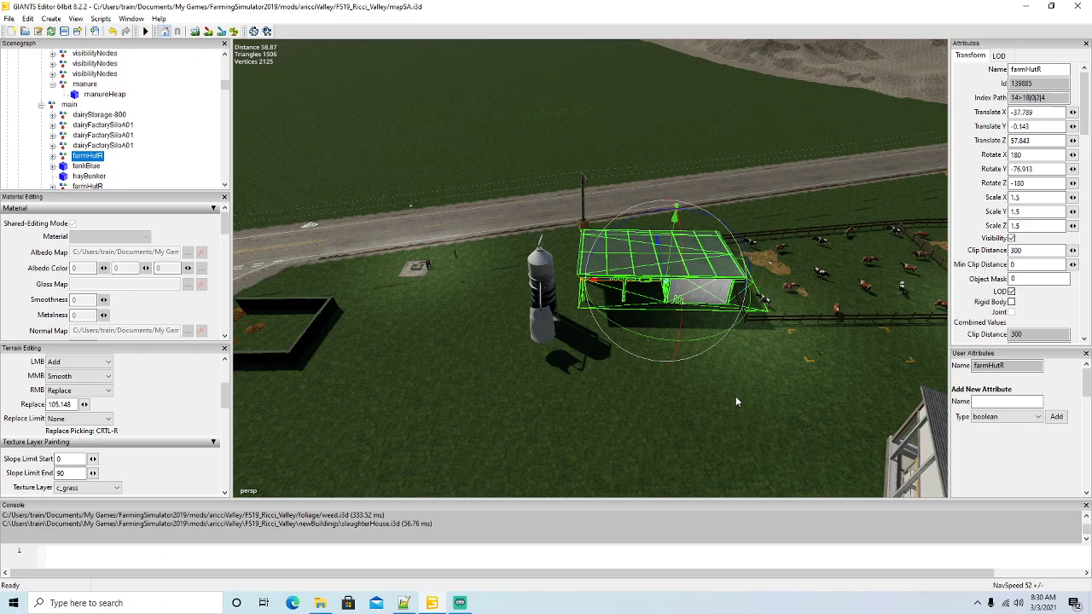
scroll(711, 397, down, 5)
alt+drag(663, 399, 575, 375)
scroll(702, 395, up, 4)
scroll(700, 404, up, 2)
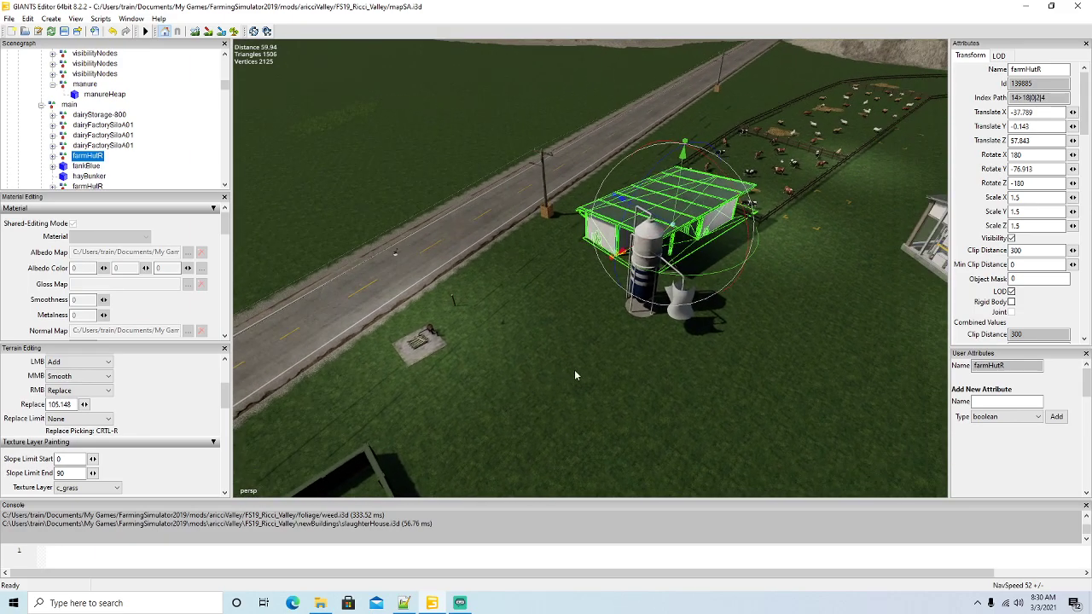
Move the dairyFactorySiloA01 and its farmSiloLargeUnloadingPipe away from the green hut onto the open grass farther from the road.
click(642, 316)
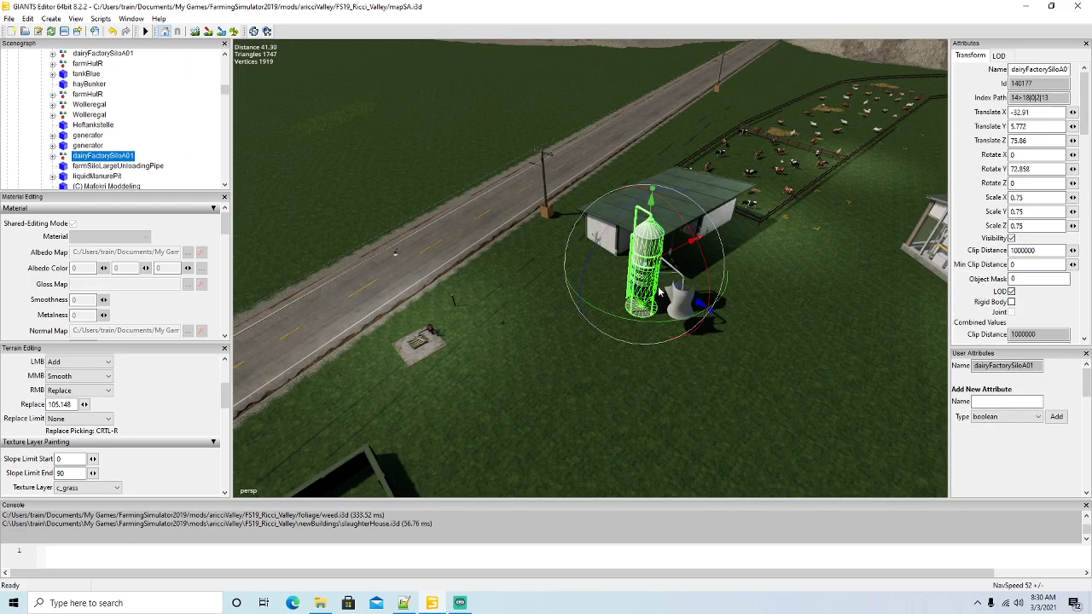
drag(702, 304, 844, 488)
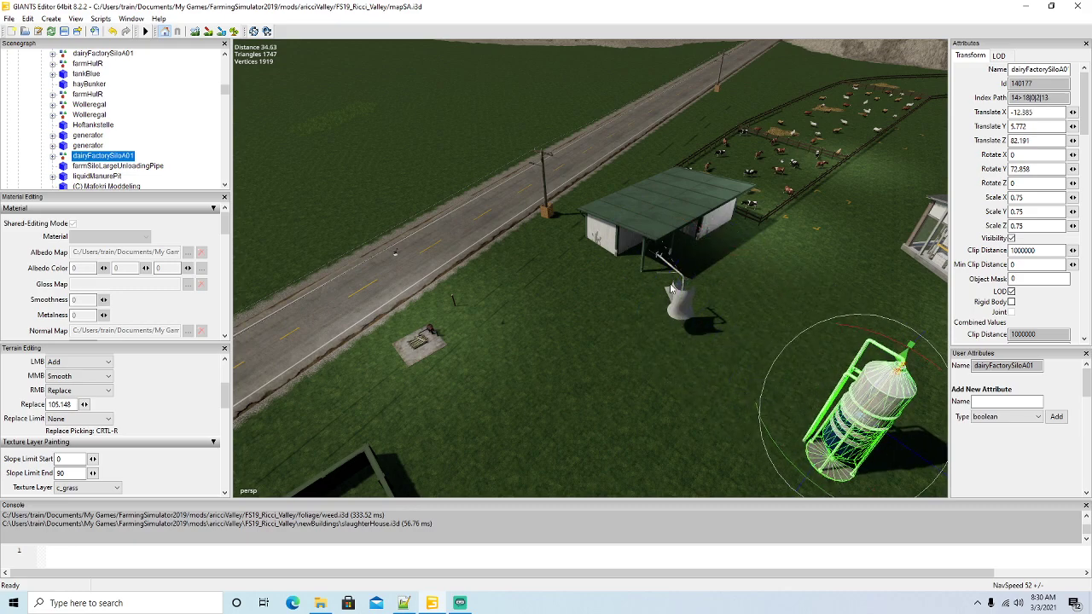
click(671, 270)
drag(627, 306, 809, 443)
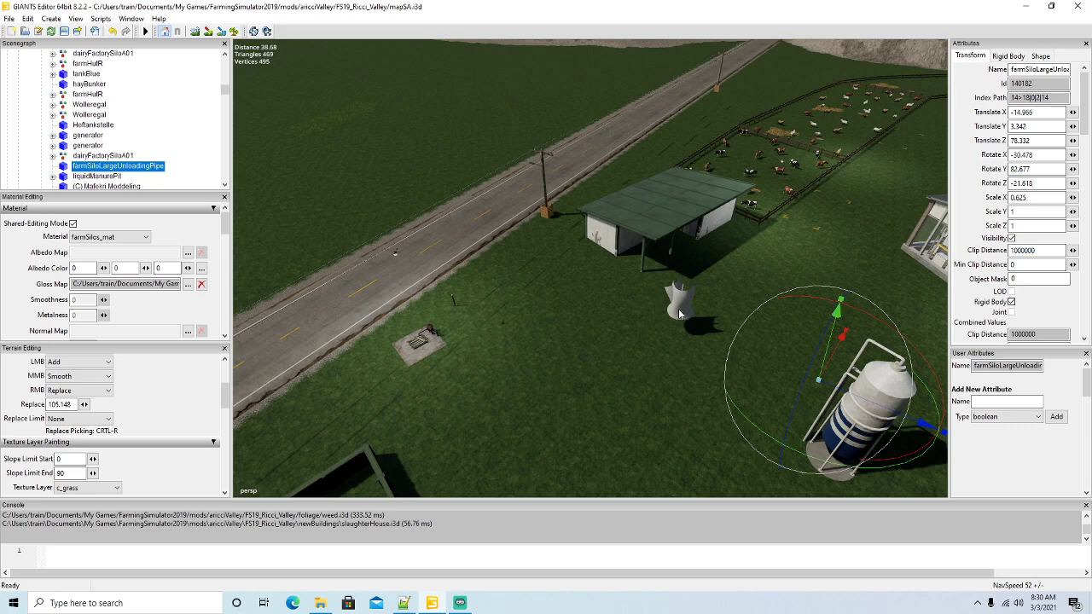
Move the loadingTriggers group, including its smoke effect, across to the relocated silo, at about Translate X -16.2.
click(680, 316)
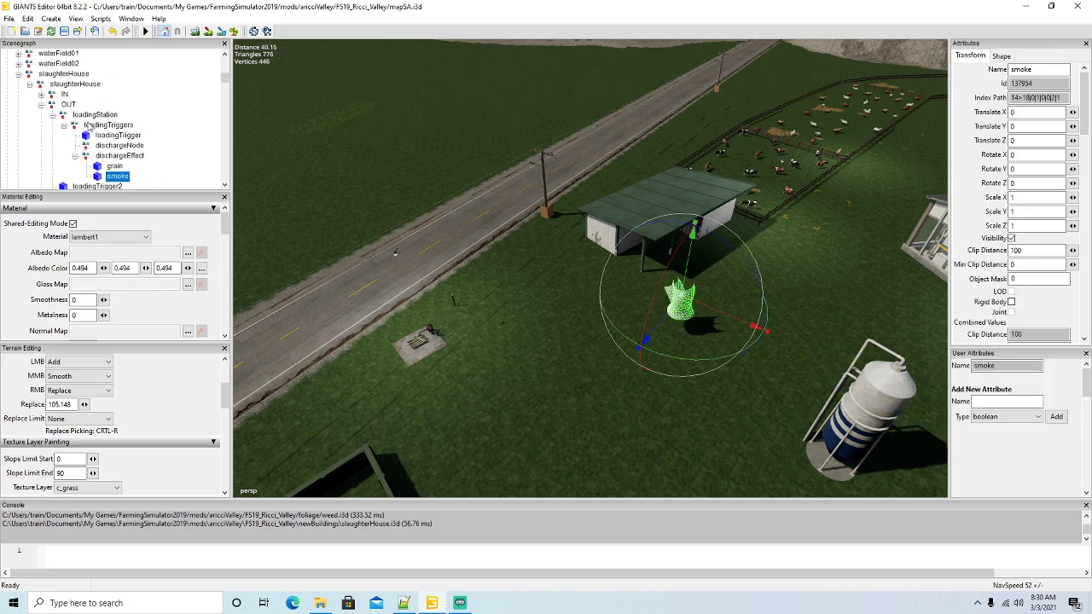
click(64, 126)
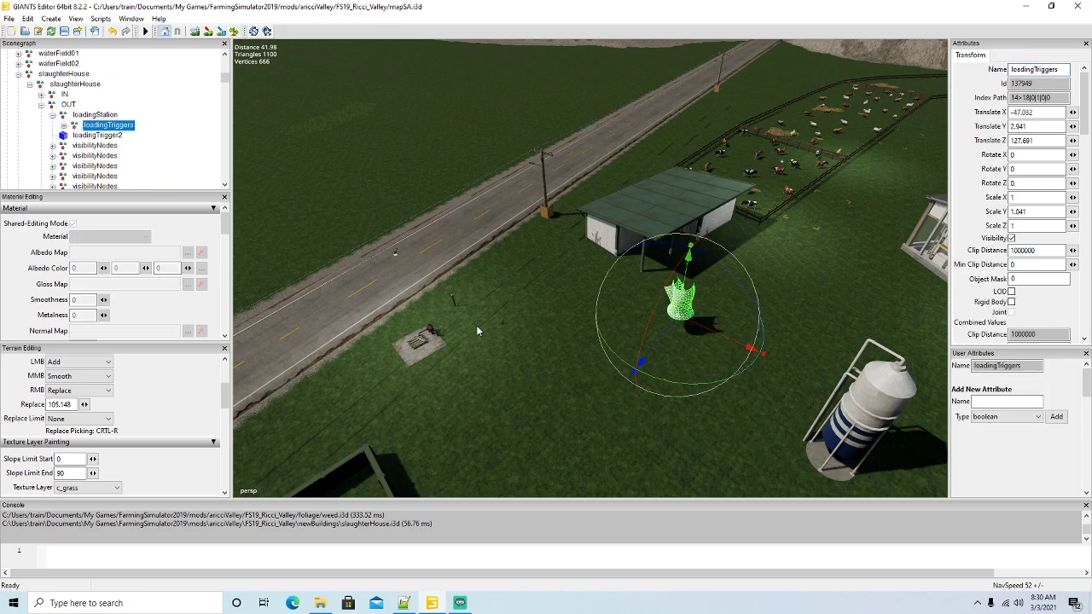
drag(752, 348, 1015, 458)
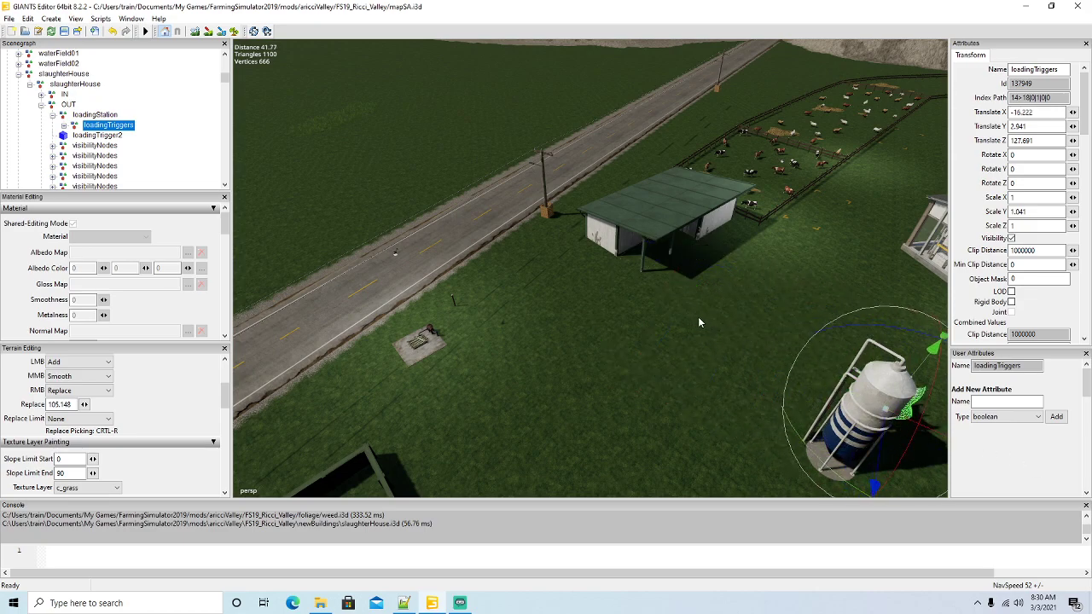
alt+drag(643, 325, 665, 320)
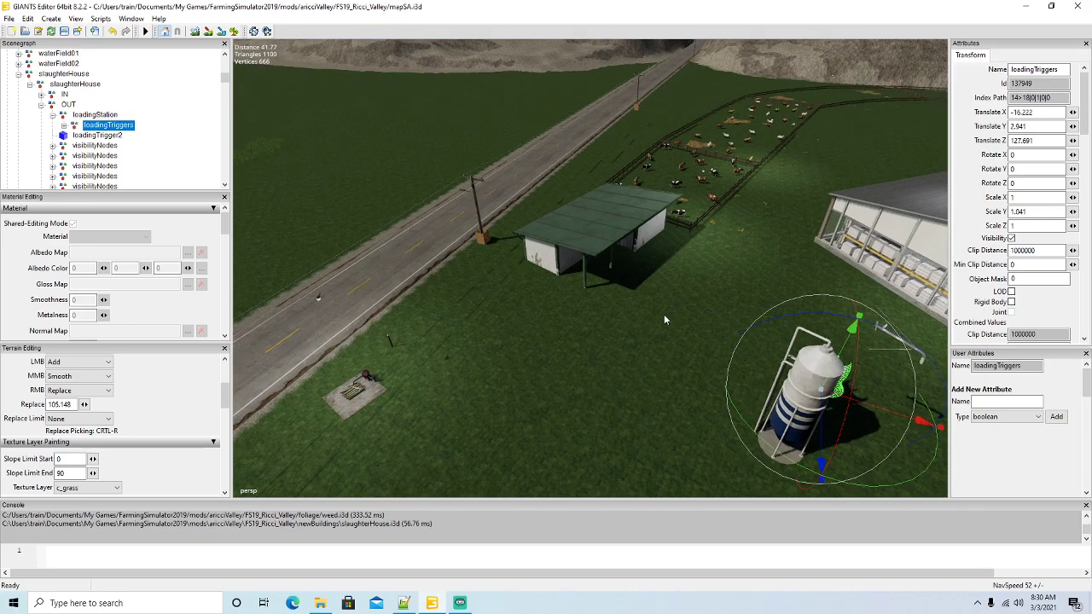
Rotate the green hut to about Rotate Y 12.8 and shift it so its back wall lies along the pen's end fence.
click(646, 244)
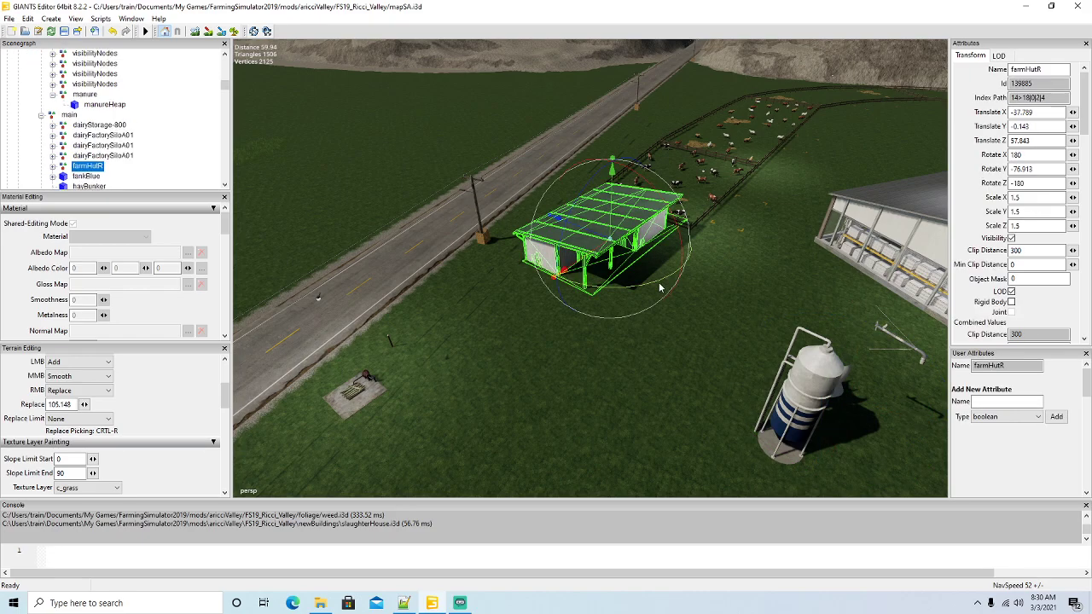
drag(504, 282, 519, 332)
scroll(560, 271, up, 5)
scroll(442, 315, down, 5)
alt+drag(585, 339, 585, 299)
alt+drag(716, 308, 417, 335)
scroll(666, 313, up, 3)
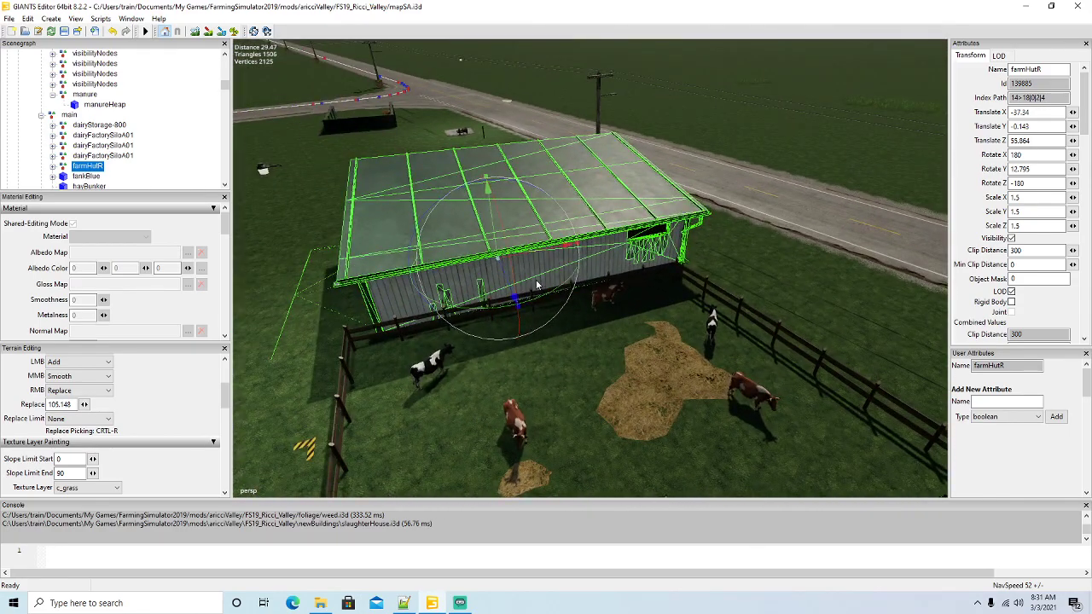
Fine-tune the green hut's placement against the end fence of the cattle pen.
drag(539, 259, 459, 311)
scroll(454, 258, up, 5)
key(f)
alt+drag(588, 321, 525, 390)
scroll(716, 326, down, 5)
scroll(571, 380, down, 3)
Rotate the hayBunker and move it from the junction so its open end meets the green hut's white wall.
click(522, 392)
drag(528, 452, 415, 391)
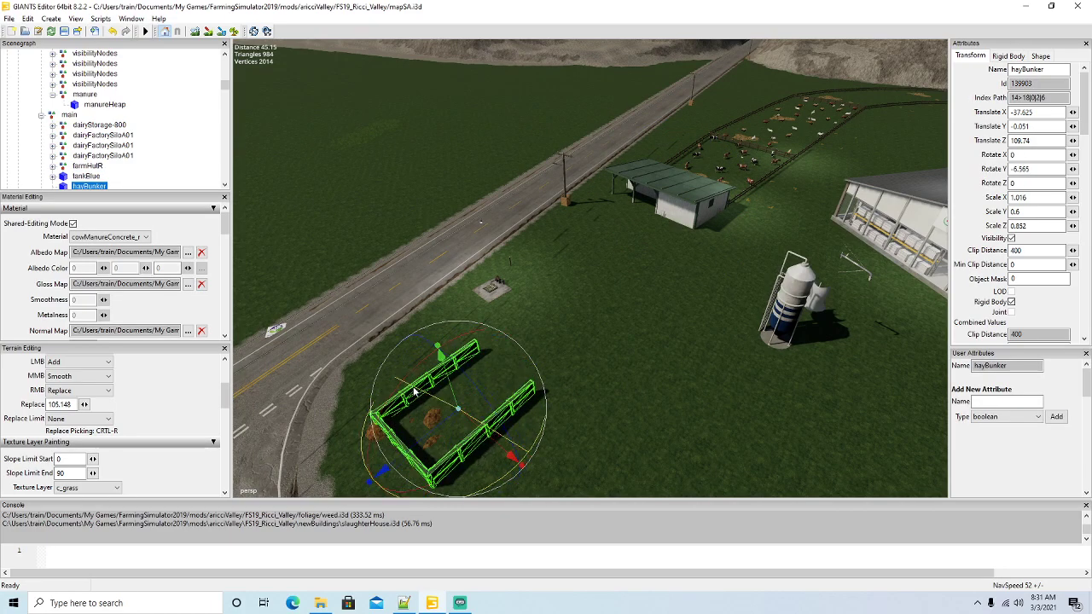
click(436, 429)
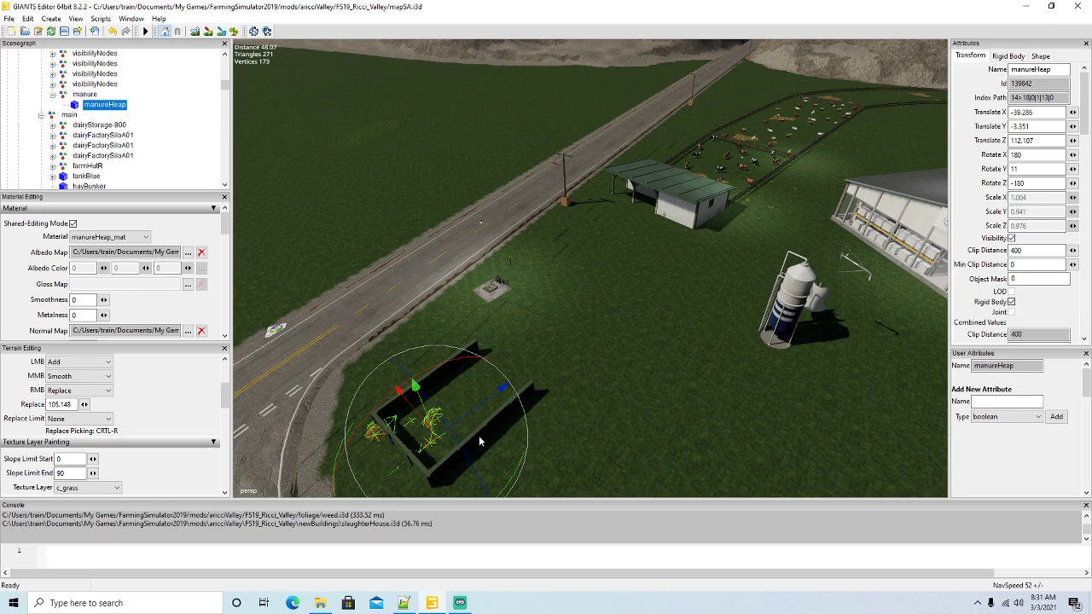
click(457, 438)
drag(437, 431, 602, 251)
right_drag(602, 252, 714, 380)
drag(747, 392, 732, 331)
right_drag(751, 385, 613, 379)
drag(478, 378, 503, 367)
Scale the hayBunker to about 0.867 in X, 0.484 in Y and 0.746 in Z, keeping it against the hut wall.
drag(559, 424, 559, 420)
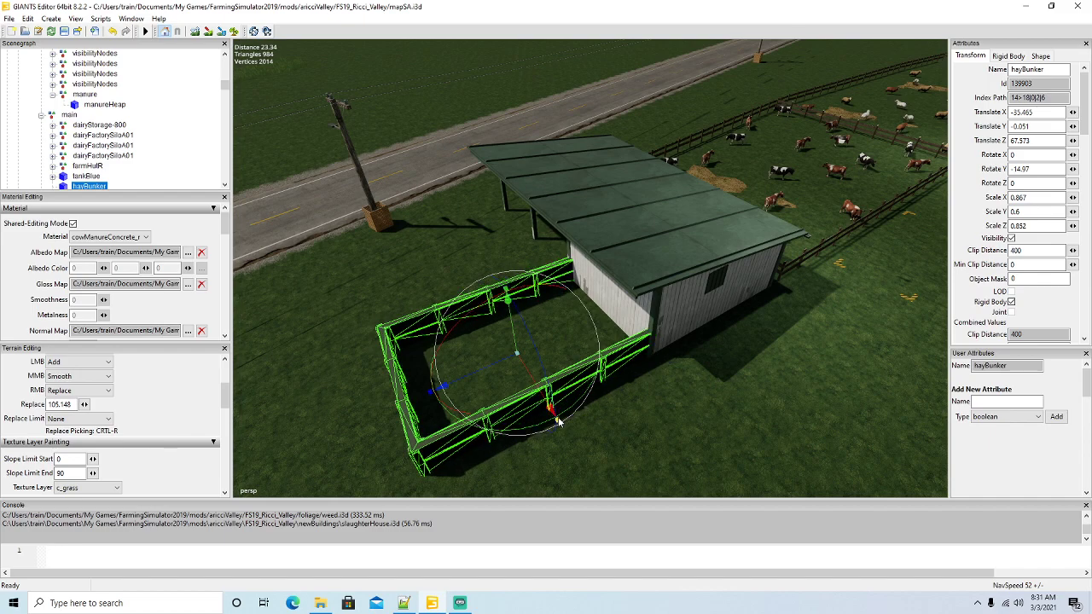
drag(433, 396, 479, 375)
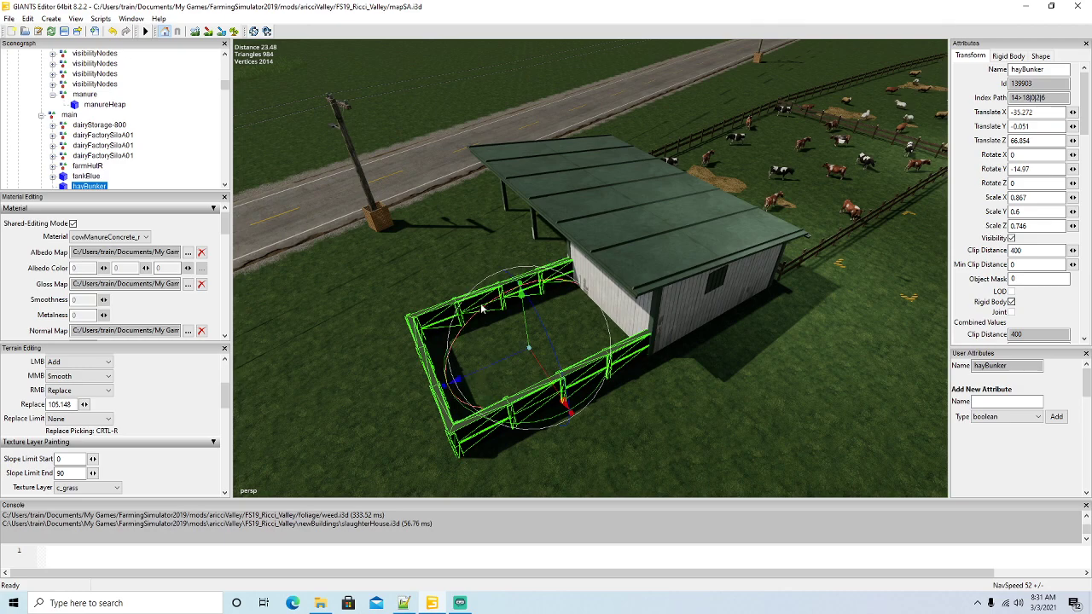
drag(521, 284, 602, 380)
scroll(600, 382, down, 7)
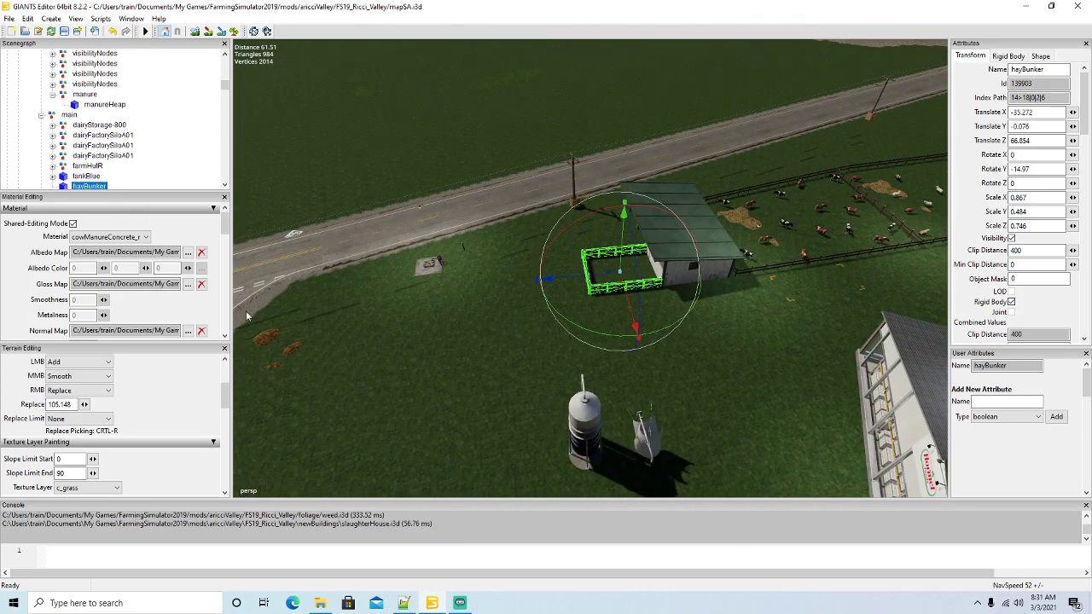
Move the manureHeap from near the junction into the hayBunker and turn it to about Rotate Y -13.5.
click(287, 353)
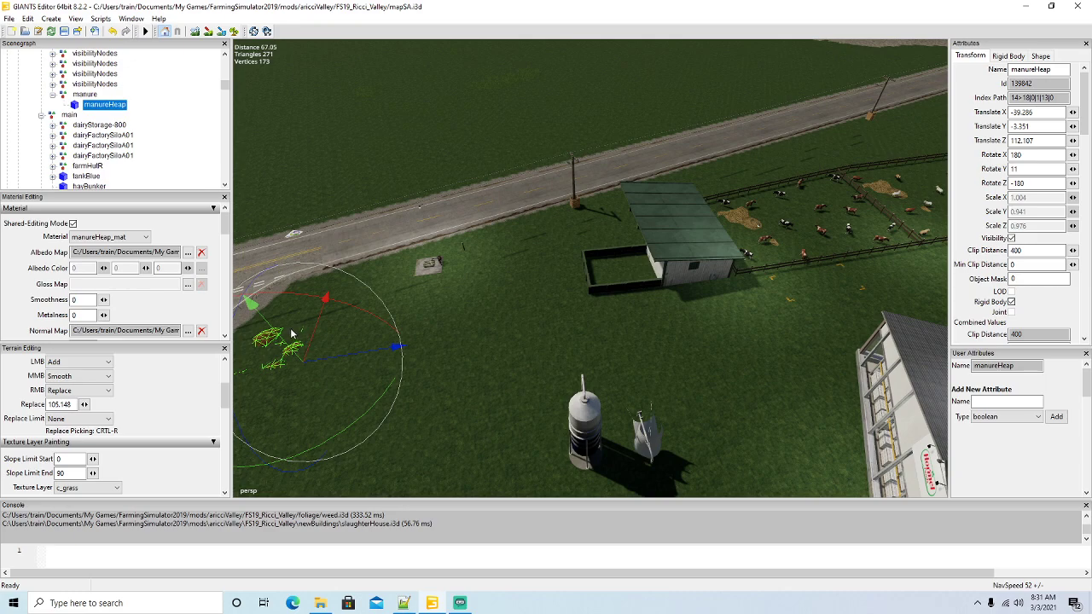
drag(275, 335, 645, 331)
drag(602, 368, 653, 406)
scroll(523, 316, up, 5)
scroll(762, 354, down, 4)
scroll(761, 392, up, 4)
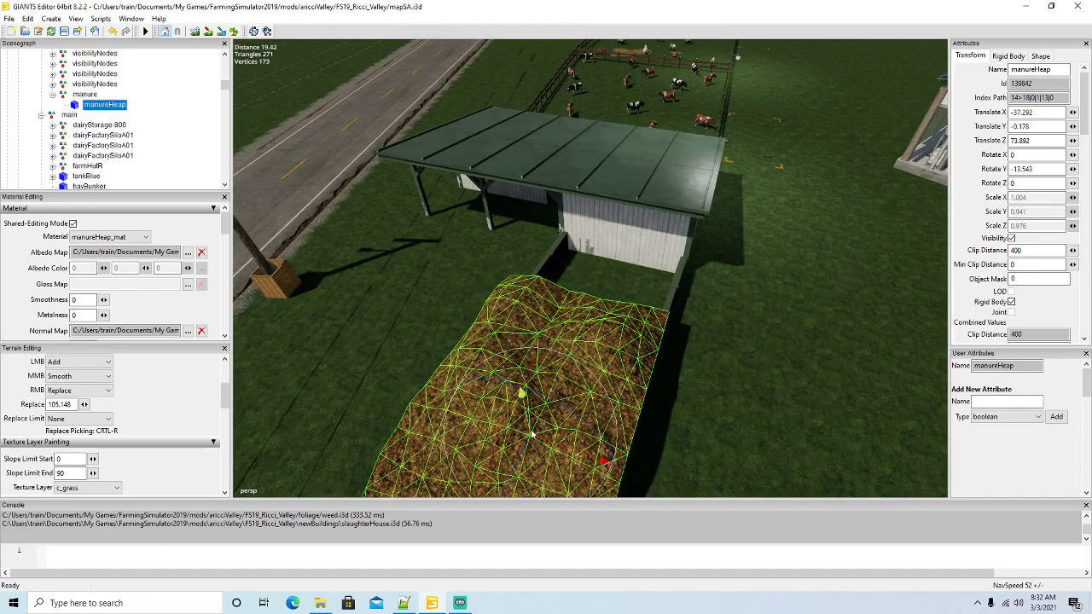
drag(520, 461, 631, 362)
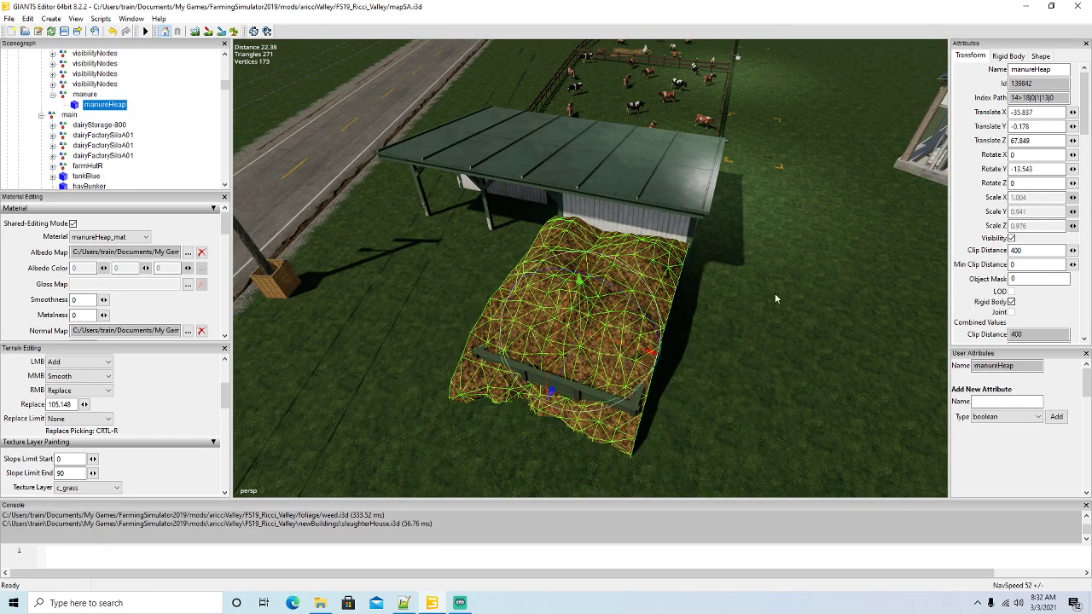
Change the manureHeap's rigid body settings to allow scaling, and narrow it to an X scale of about 0.862.
click(1010, 56)
click(1044, 73)
click(1022, 82)
click(976, 57)
drag(666, 359, 664, 359)
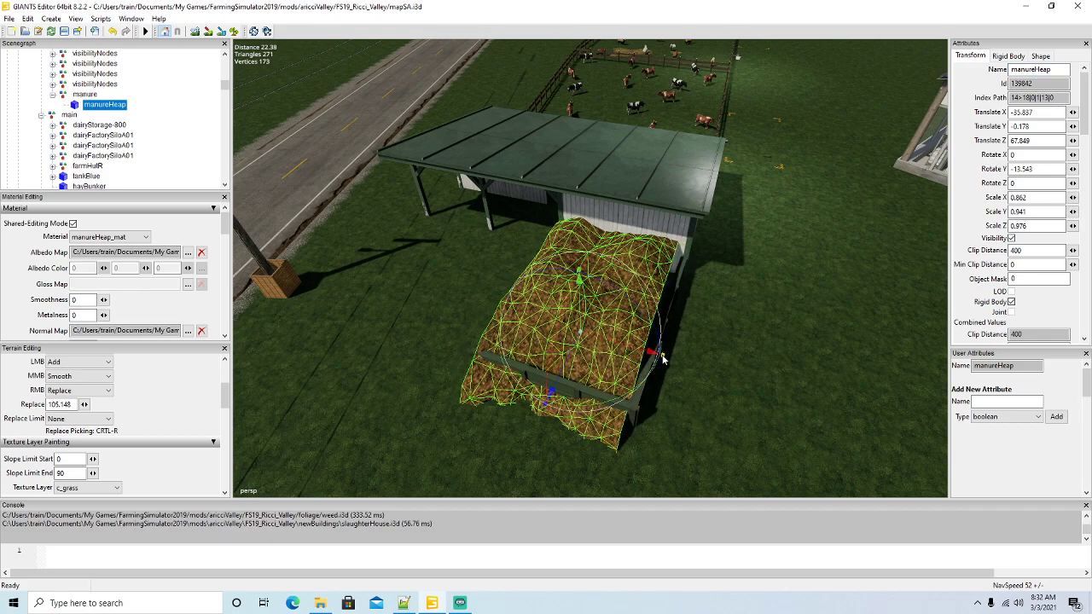
Center the manureHeap between the hayBunker walls and lower it to about Translate Y -1.21.
drag(581, 316, 591, 339)
alt+right_drag(591, 338, 669, 384)
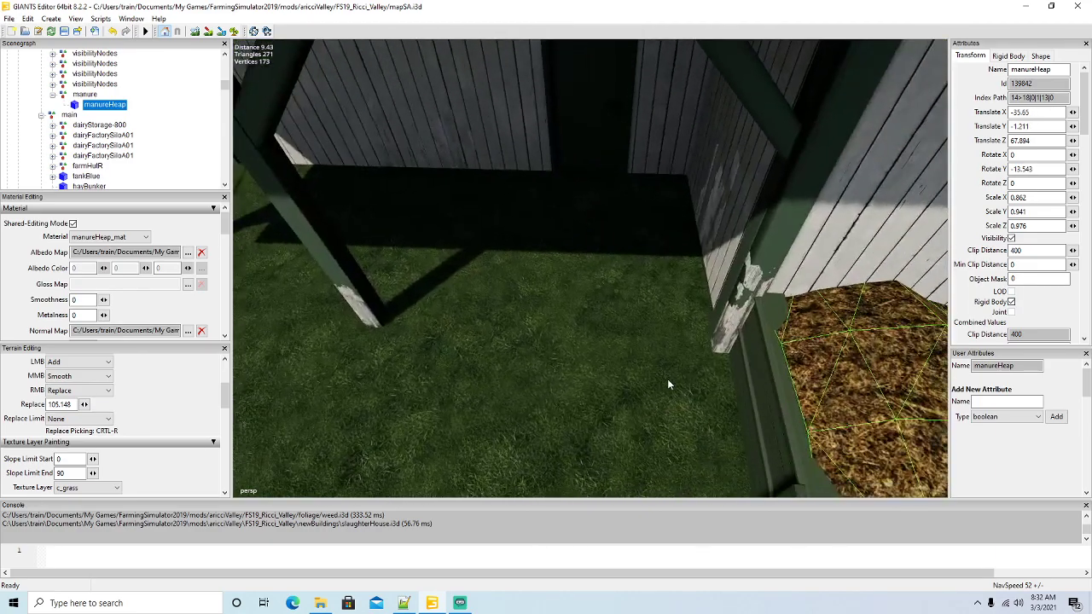
key(f)
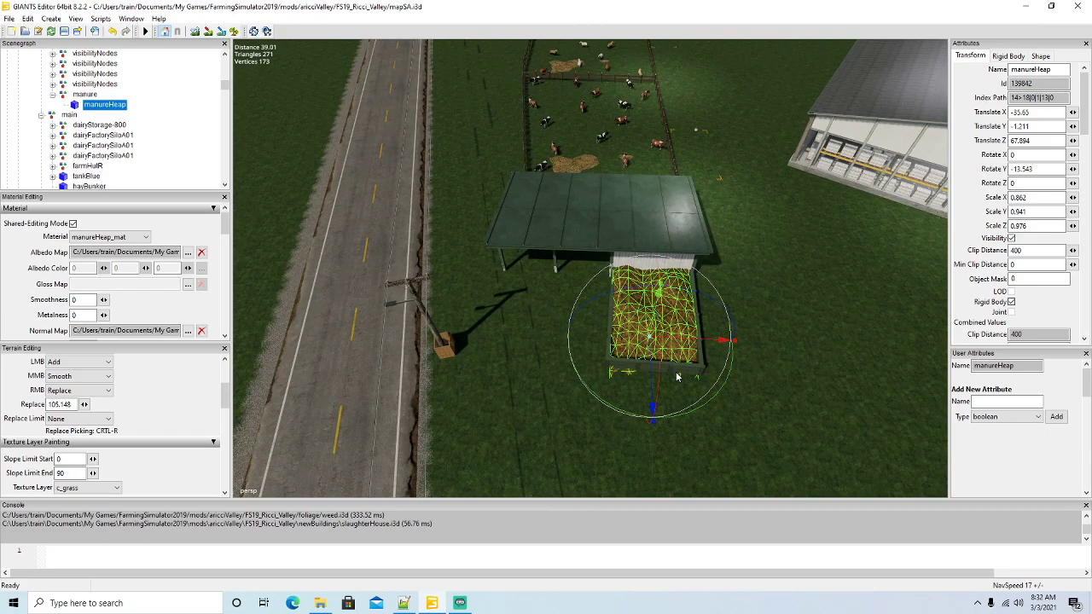
Align the manureHeap at about Rotate Y -16.5 and fit it inside the bunker with a Z scale of about 0.848.
alt+drag(727, 414, 735, 434)
scroll(722, 429, up, 3)
scroll(787, 428, up, 2)
scroll(788, 433, up, 3)
scroll(788, 430, up, 3)
scroll(788, 425, down, 2)
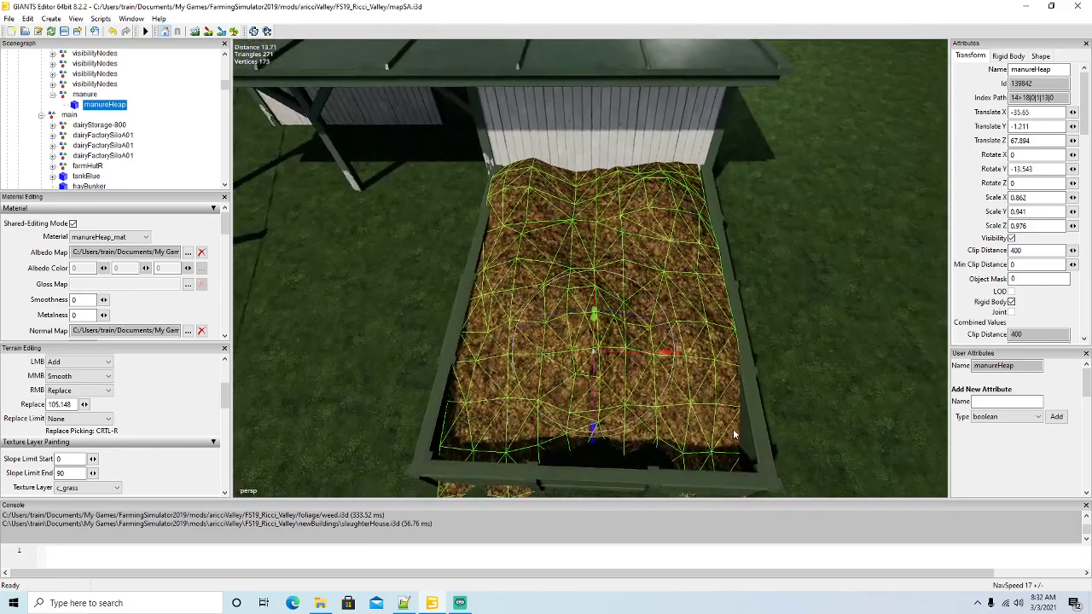
scroll(733, 435, down, 3)
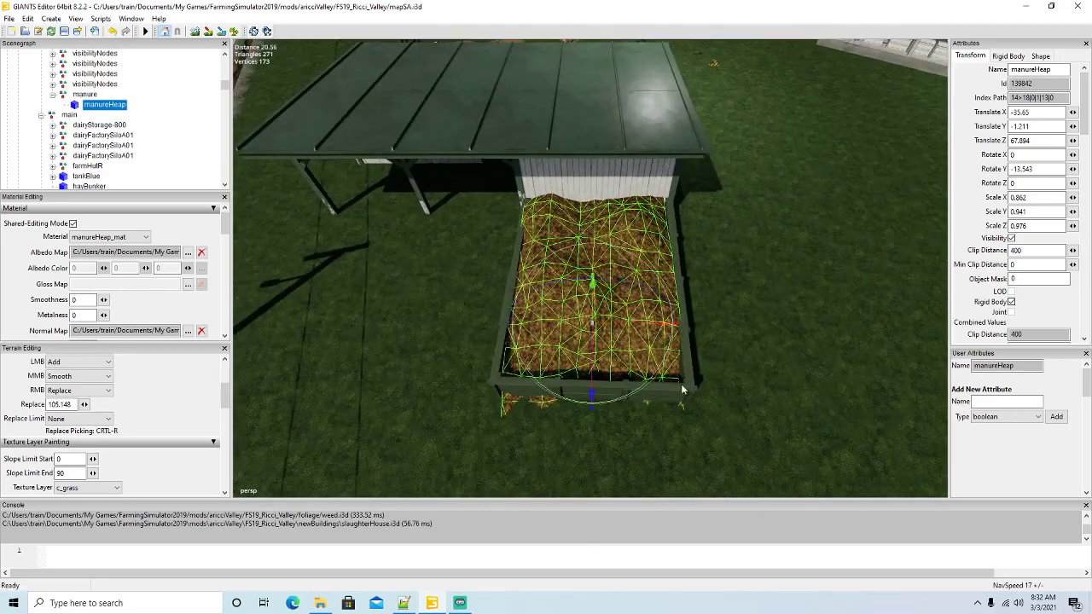
drag(666, 367, 662, 372)
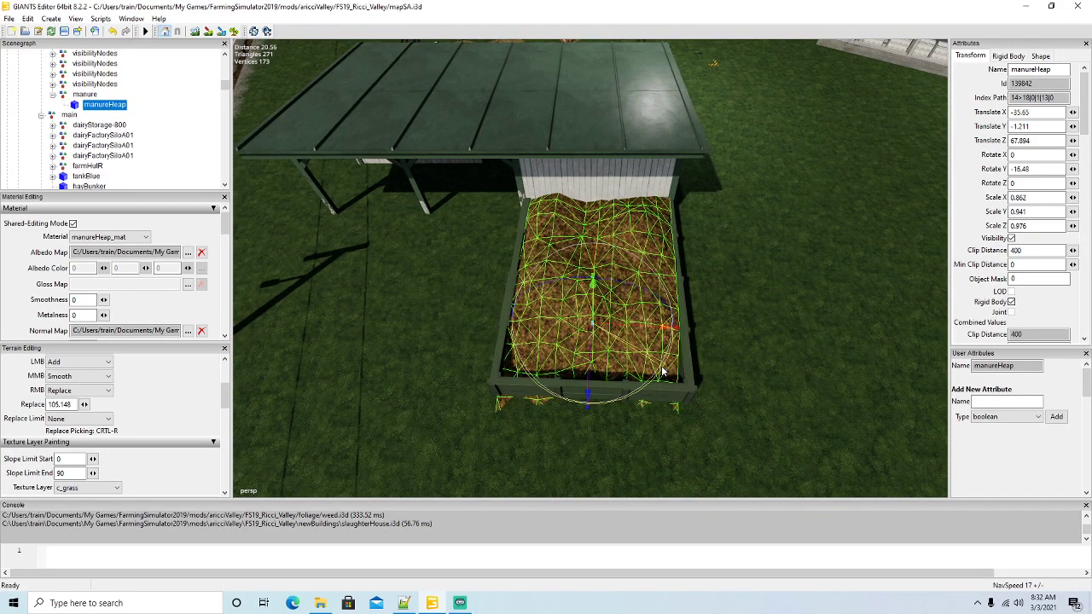
drag(588, 410, 752, 379)
Examine the manureHeap's fit inside the hayBunker from the side, up close and from the front.
scroll(604, 414, up, 3)
scroll(640, 412, down, 3)
scroll(727, 392, up, 3)
scroll(542, 395, down, 5)
scroll(460, 348, up, 4)
scroll(461, 350, up, 4)
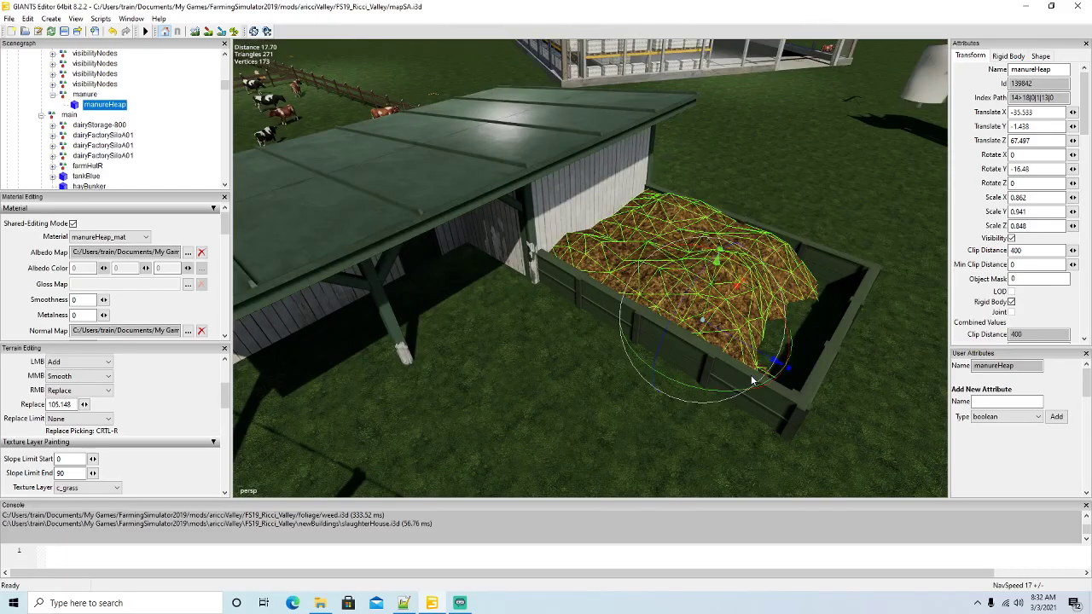
scroll(753, 380, down, 3)
scroll(764, 369, up, 6)
alt+drag(796, 359, 627, 401)
scroll(658, 391, down, 4)
scroll(627, 401, down, 3)
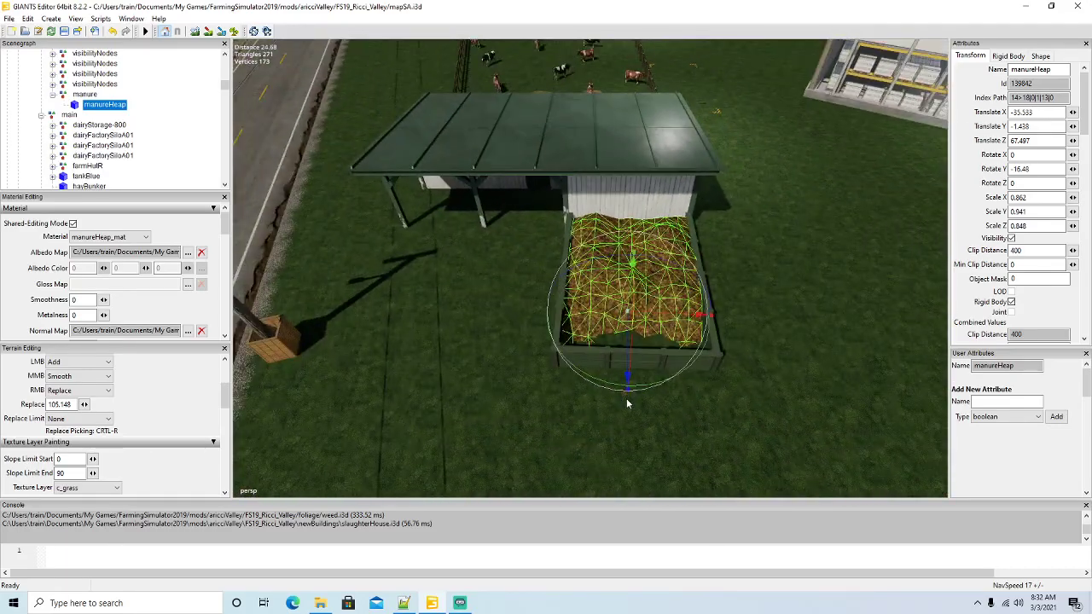
Turn the manureHeap to about Rotate Y -15.33 and set its rigid body type to Kinematic.
drag(651, 389, 652, 388)
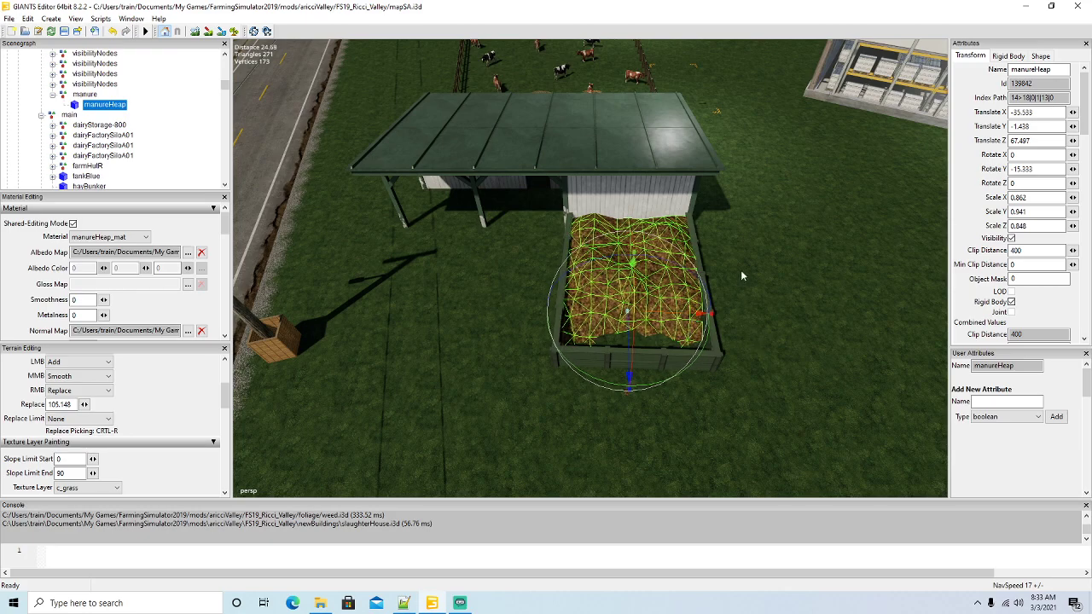
click(1005, 57)
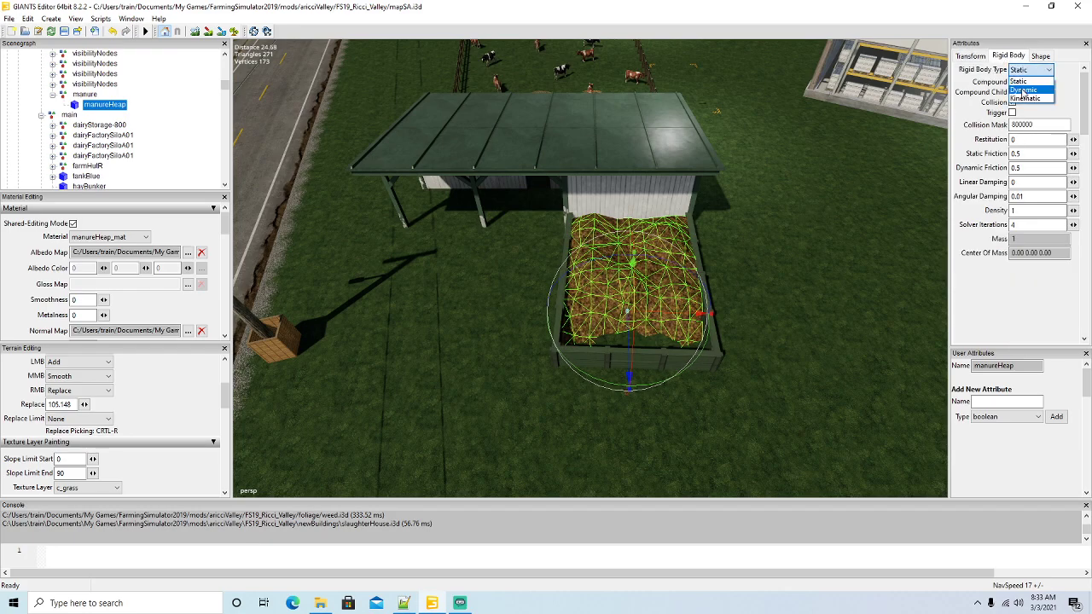
click(1021, 101)
click(966, 55)
scroll(757, 341, down, 5)
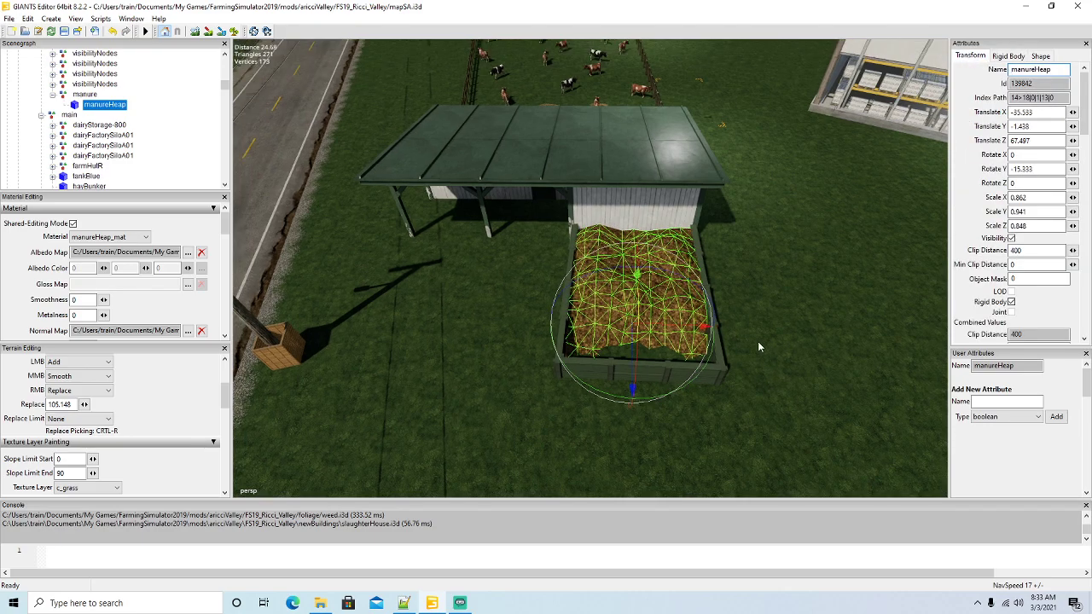
Move the standalone dairyFactorySiloA01 beside the manure bunker and shed, at about Translate X -27.6 and Translate Z 62.4.
scroll(764, 348, down, 2)
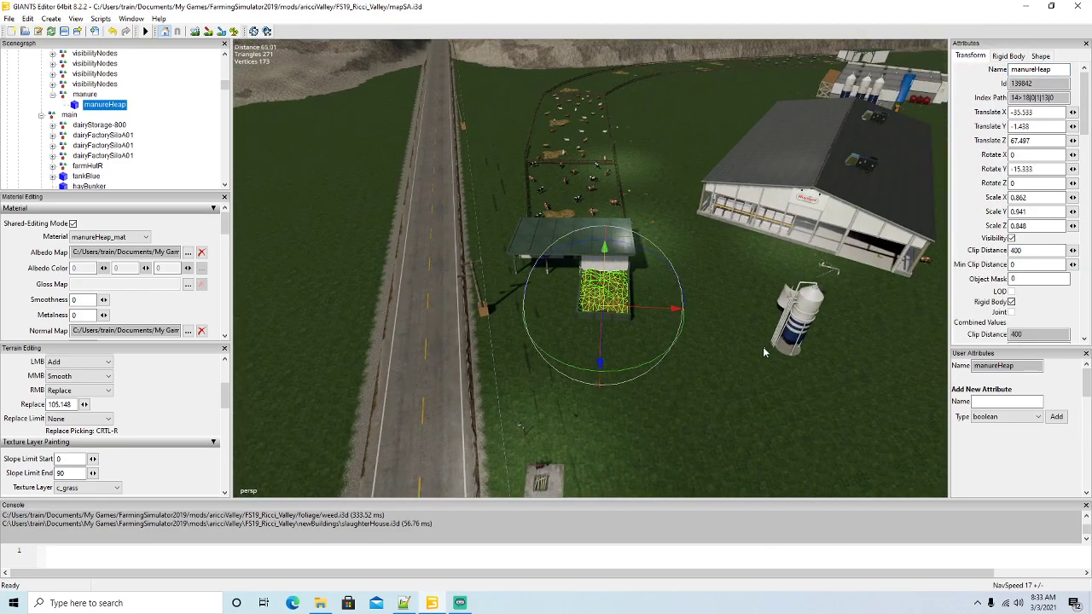
alt+drag(741, 376, 714, 403)
alt+drag(706, 344, 623, 302)
scroll(808, 267, up, 8)
scroll(622, 303, down, 10)
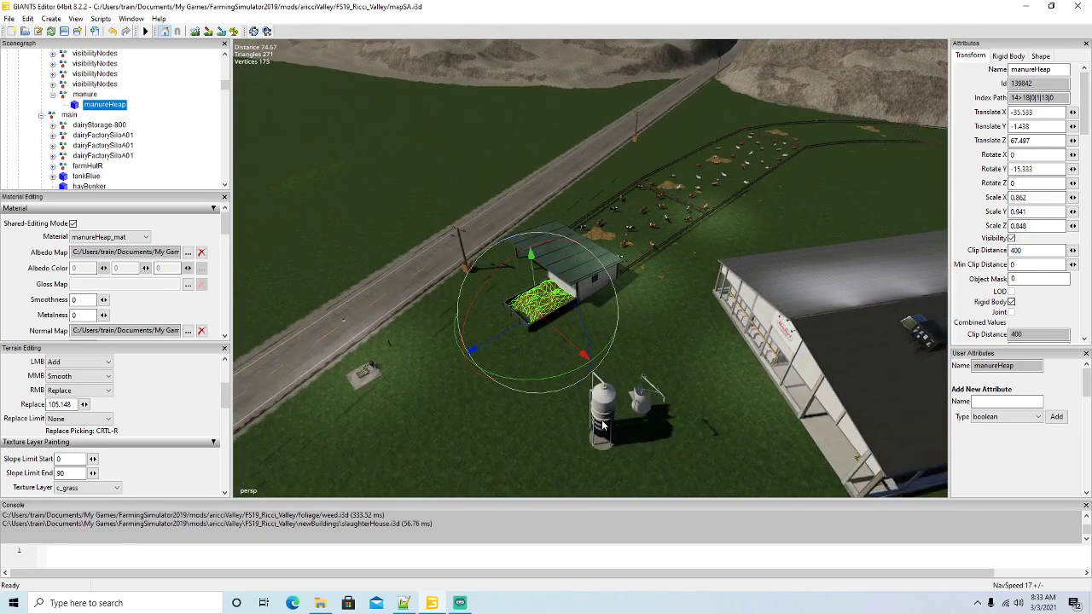
click(602, 440)
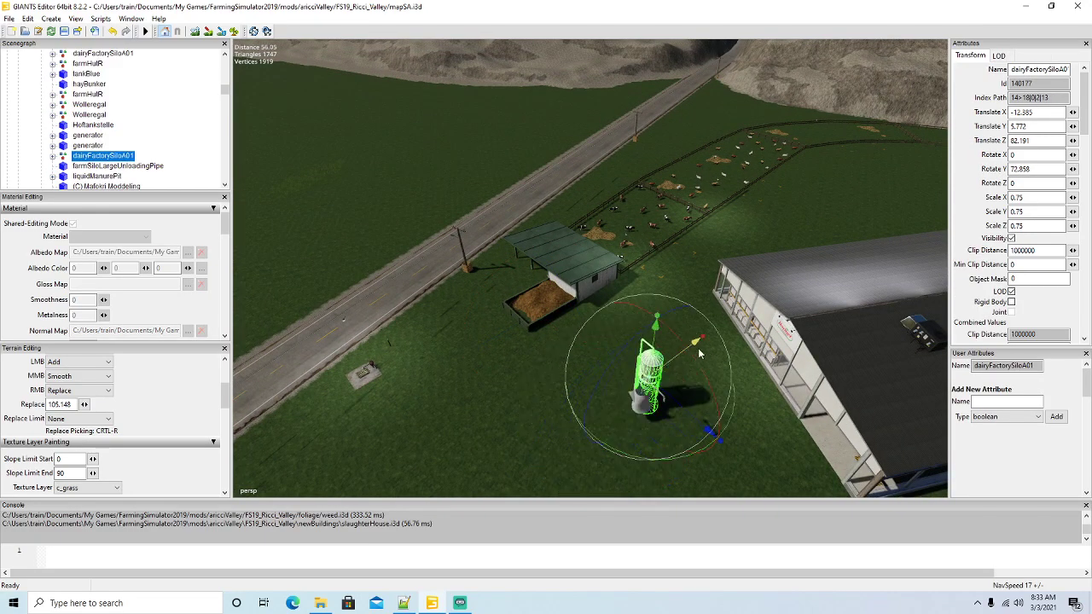
drag(698, 357, 669, 357)
scroll(561, 397, up, 5)
scroll(521, 350, up, 5)
scroll(647, 364, down, 5)
scroll(614, 340, up, 5)
drag(793, 400, 530, 415)
scroll(842, 352, up, 3)
scroll(530, 418, down, 6)
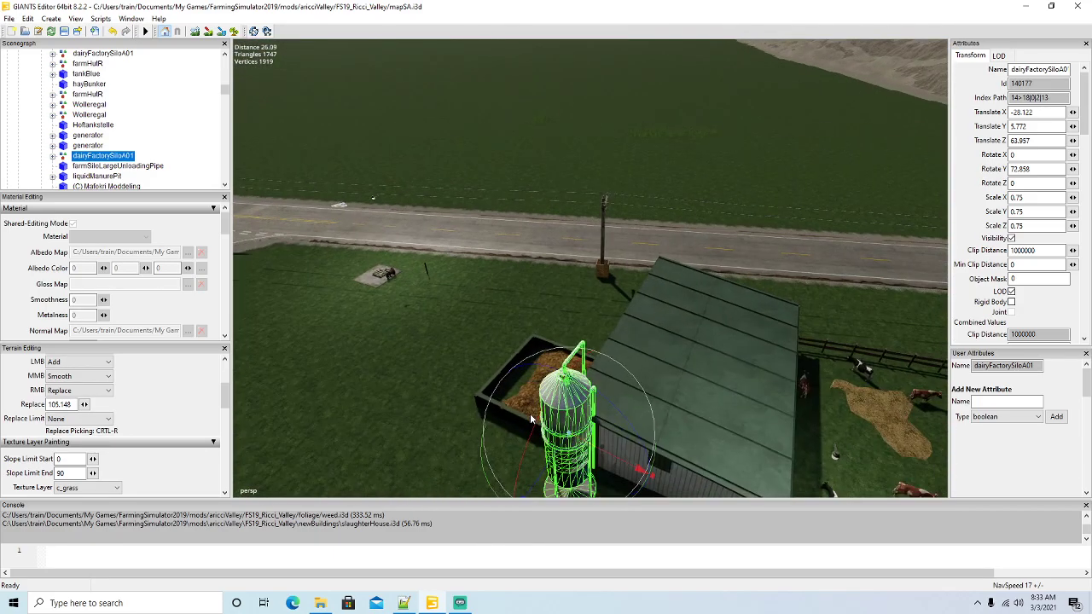
drag(639, 386, 655, 396)
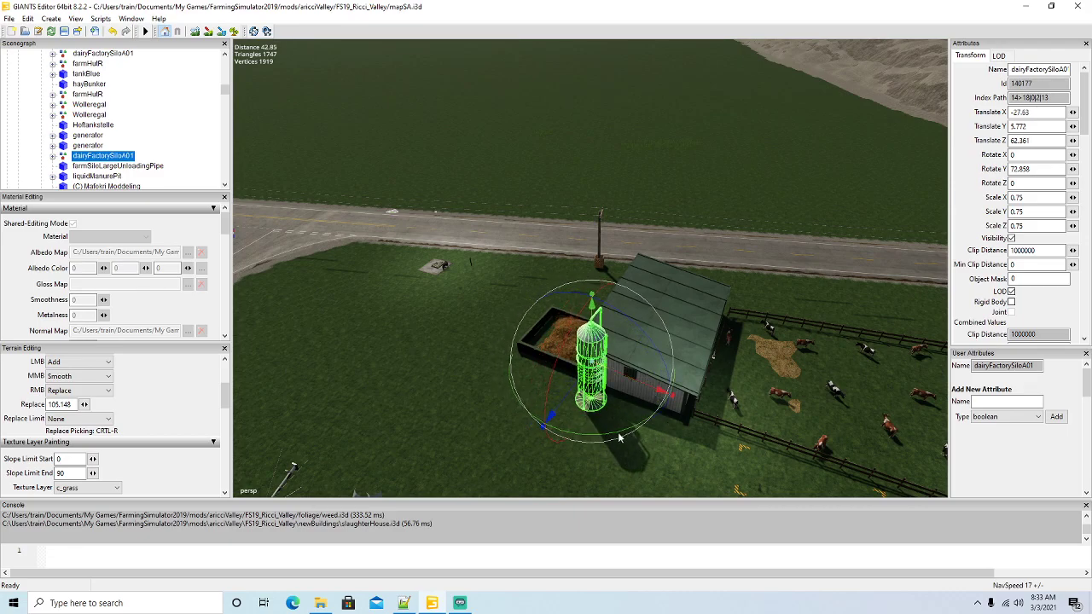
Attach the farmSiloLargeUnloadingPipe to the relocated silo at about Translate X -32.47, Y -0.42 and Z 61.52.
alt+drag(627, 440, 600, 425)
scroll(600, 425, up, 5)
alt+middle_drag(600, 425, 512, 409)
alt+drag(512, 409, 634, 410)
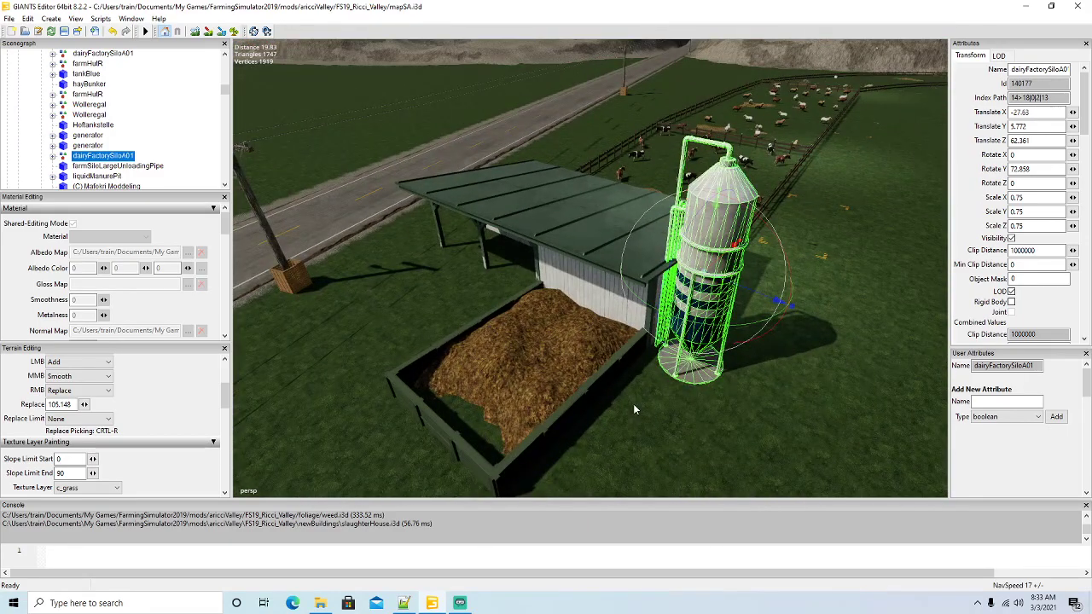
scroll(672, 405, down, 6)
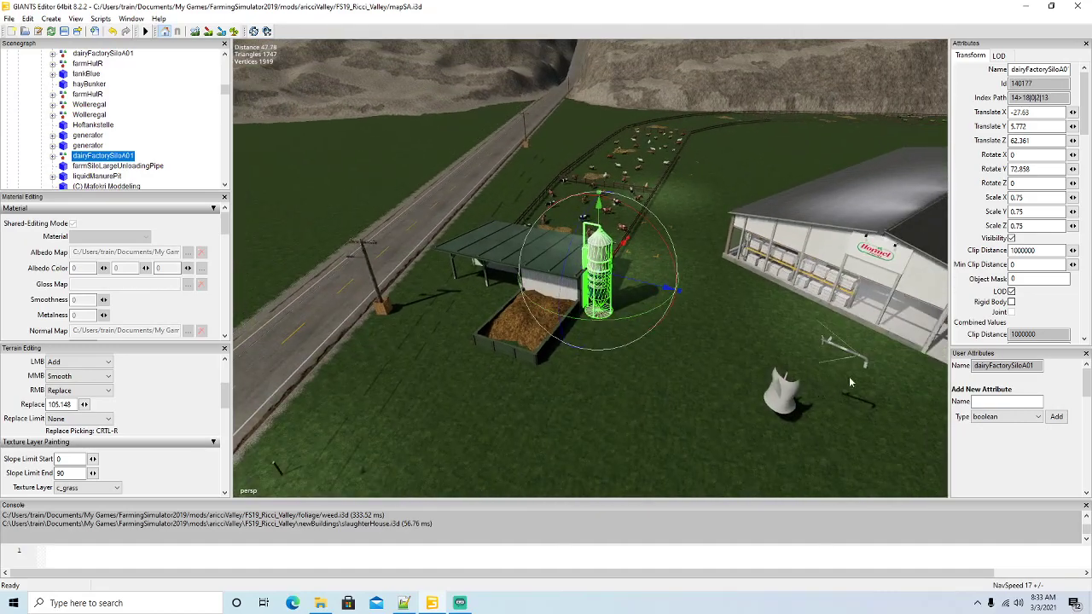
click(861, 357)
drag(741, 411, 493, 374)
scroll(716, 317, up, 3)
drag(578, 367, 566, 368)
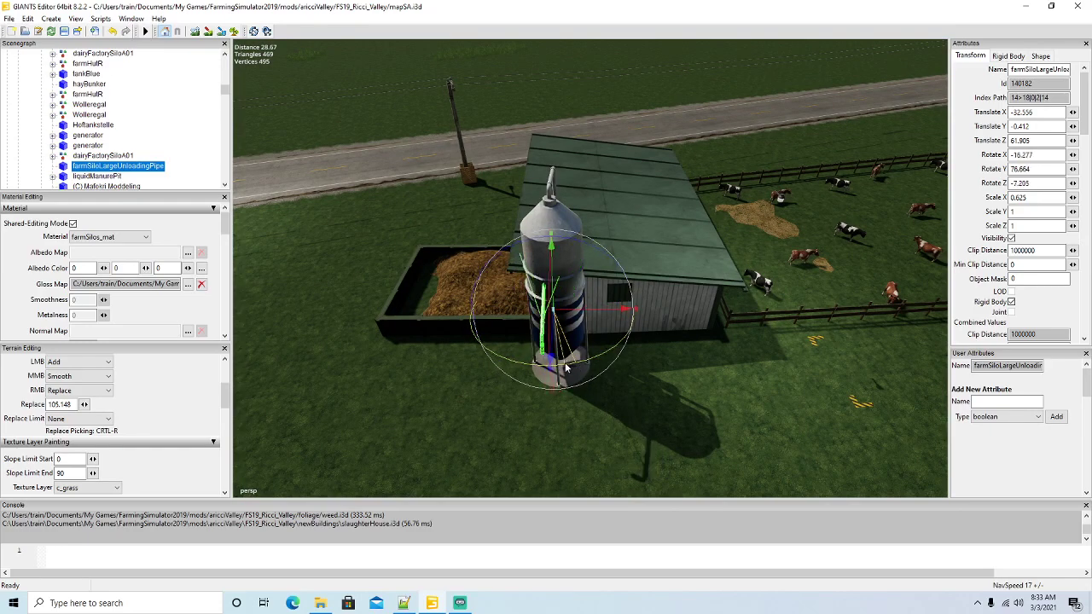
drag(598, 310, 603, 315)
mouse_move(604, 380)
alt+mouse_down()
mouse_move(451, 343)
mouse_move(627, 354)
mouse_move(598, 369)
alt+mouse_up()
scroll(451, 343, up, 3)
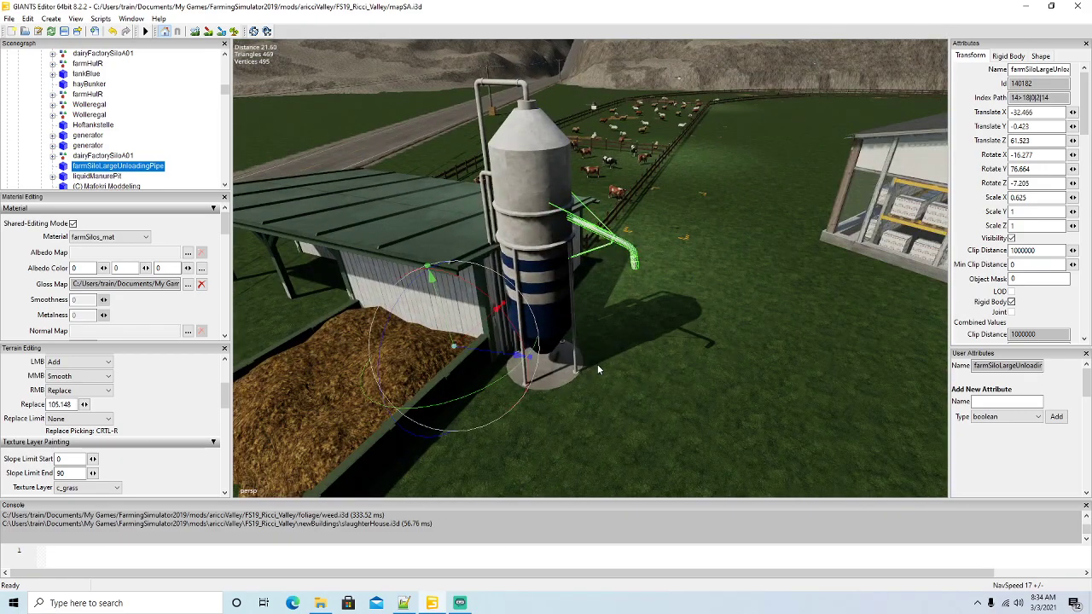
Move the loadingTriggers group under the silo's unloading pipe, at about Translate X -38.66 and Translate Z 106.39.
scroll(598, 368, down, 5)
scroll(103, 145, up, 8)
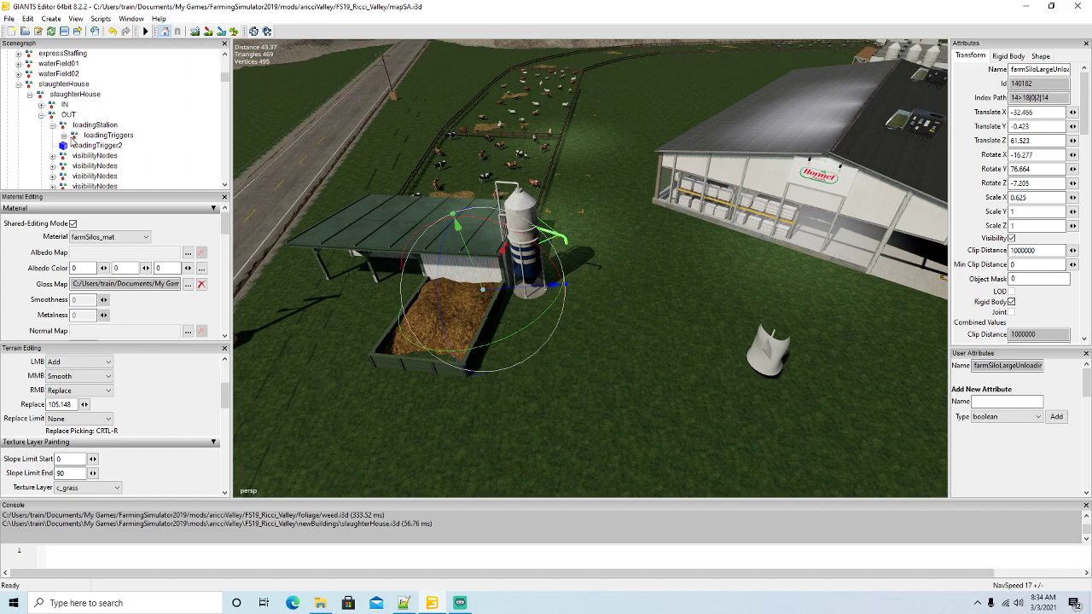
click(76, 136)
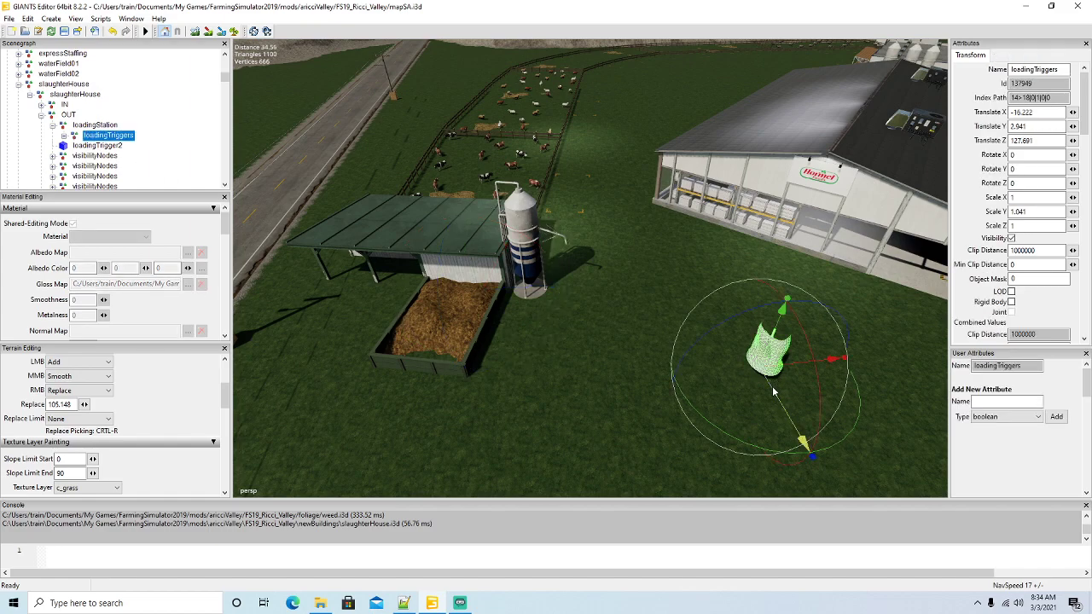
drag(792, 372, 486, 151)
alt+drag(546, 256, 571, 403)
scroll(683, 382, up, 5)
scroll(690, 380, up, 8)
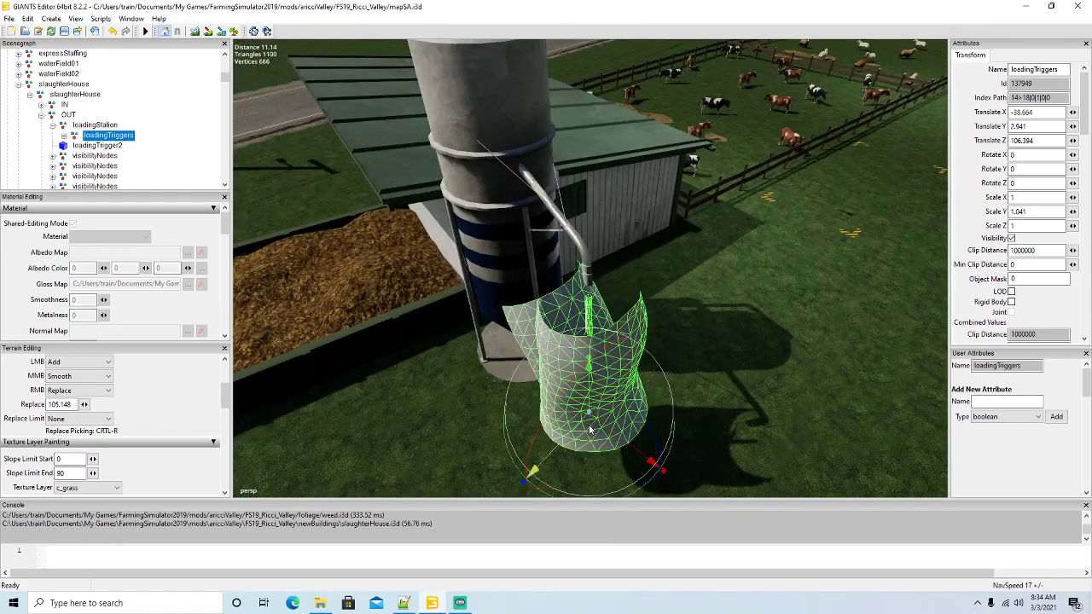
Fine-tune the loadingTriggers group under the pipe outlet to about Translate X -39.29, Y 3.14 and Z 105.69.
drag(647, 459, 629, 445)
drag(556, 434, 562, 428)
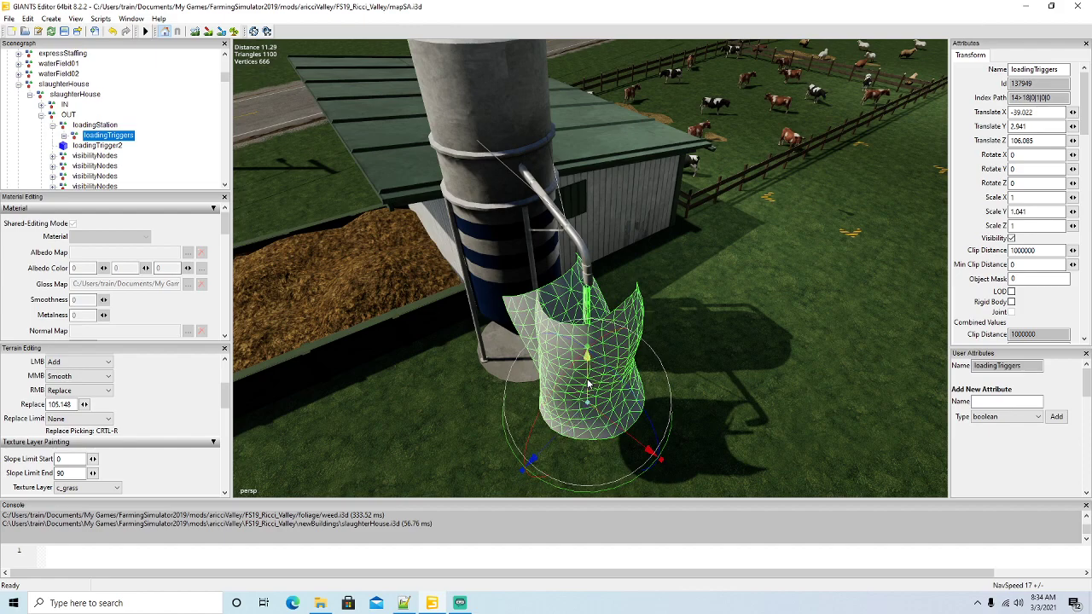
drag(590, 386, 590, 380)
drag(614, 424, 639, 435)
drag(564, 421, 566, 422)
Move loadingTrigger2 from the liquid manure pit to the silo area, at about Translate X -18.77 and Translate Z 69.08.
scroll(566, 422, down, 10)
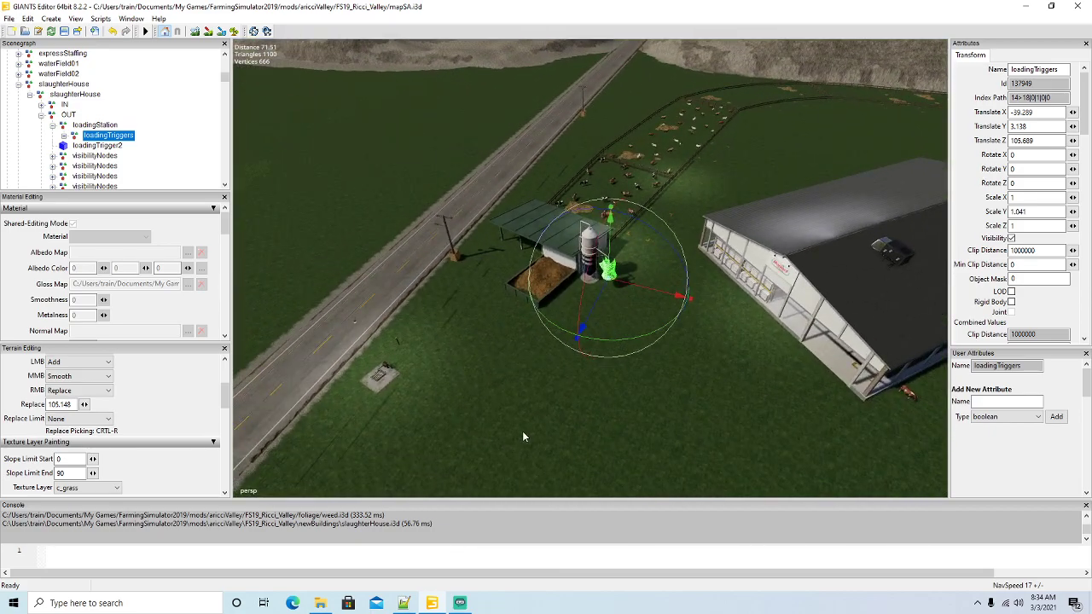
scroll(453, 407, up, 1)
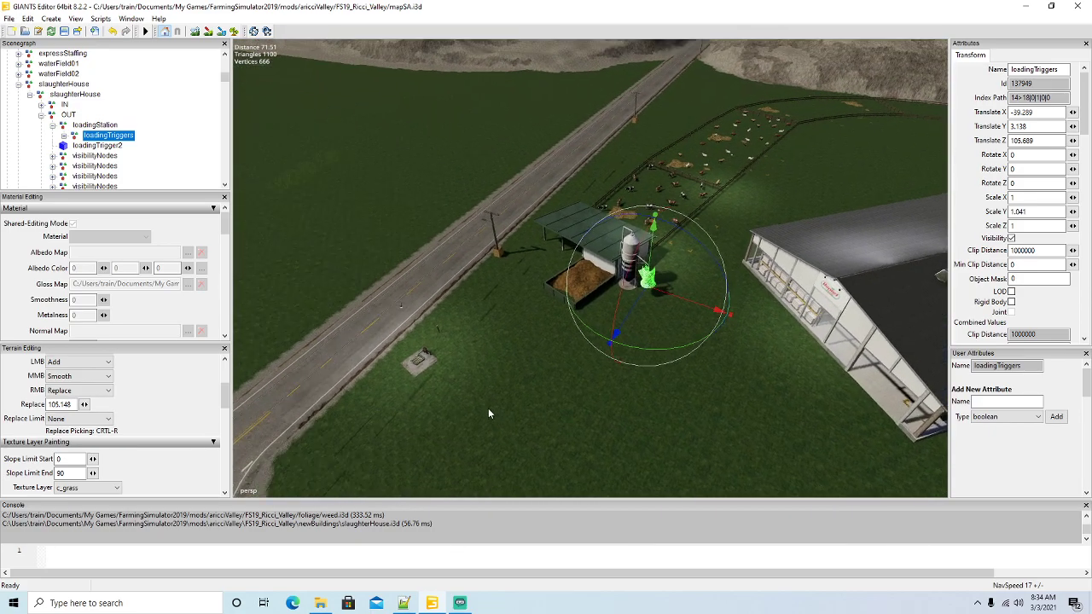
click(428, 380)
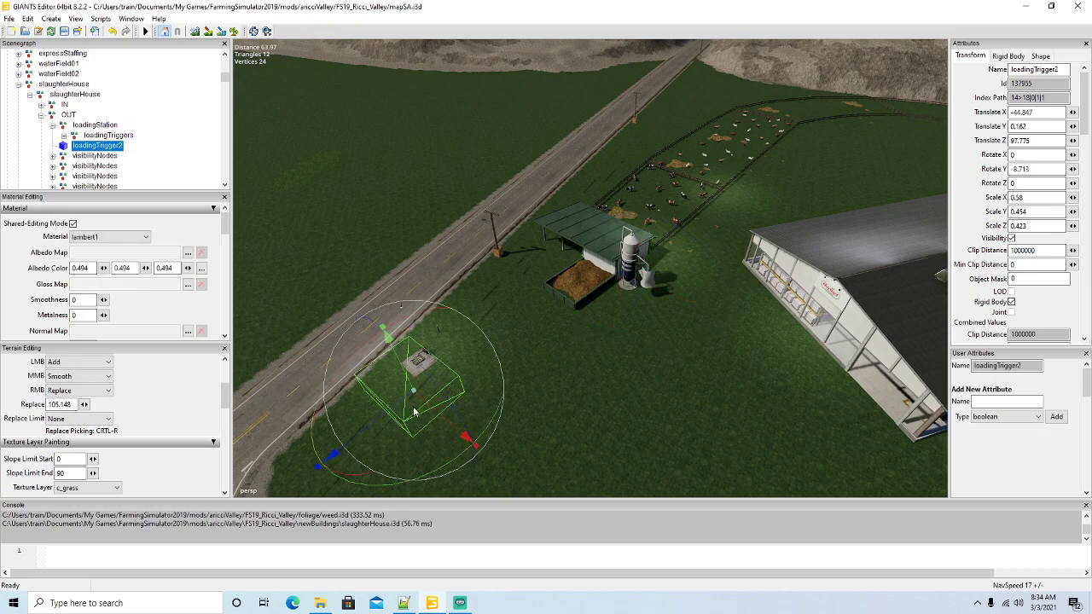
drag(422, 414, 602, 357)
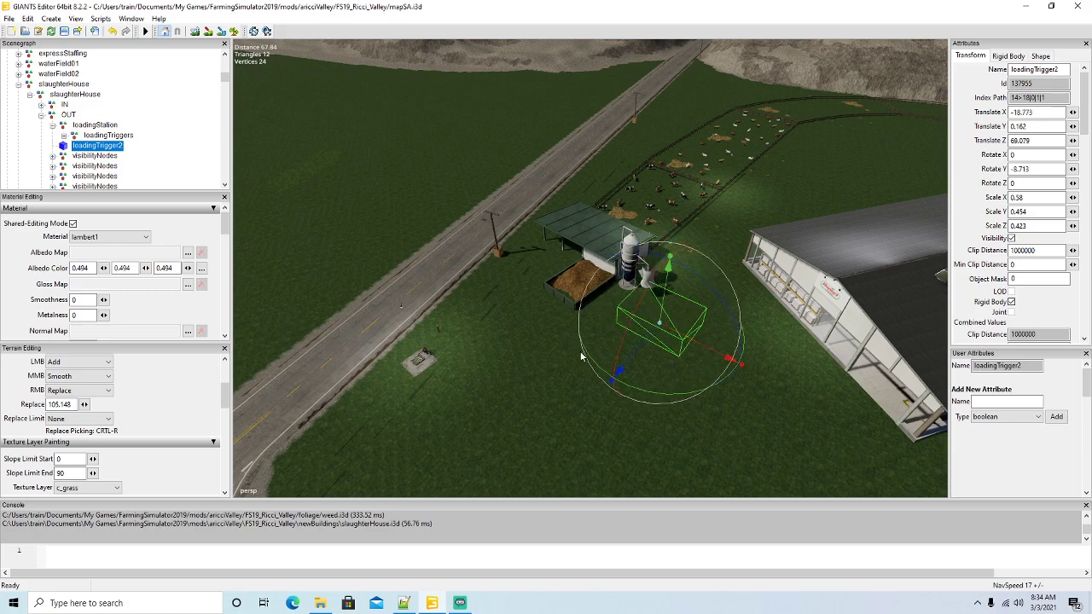
Place the liquidManurePit against the shed wall beside the silo, at about Translate X -27.32 and Z 57.99, turned to about Rotate Y 76.87.
click(428, 359)
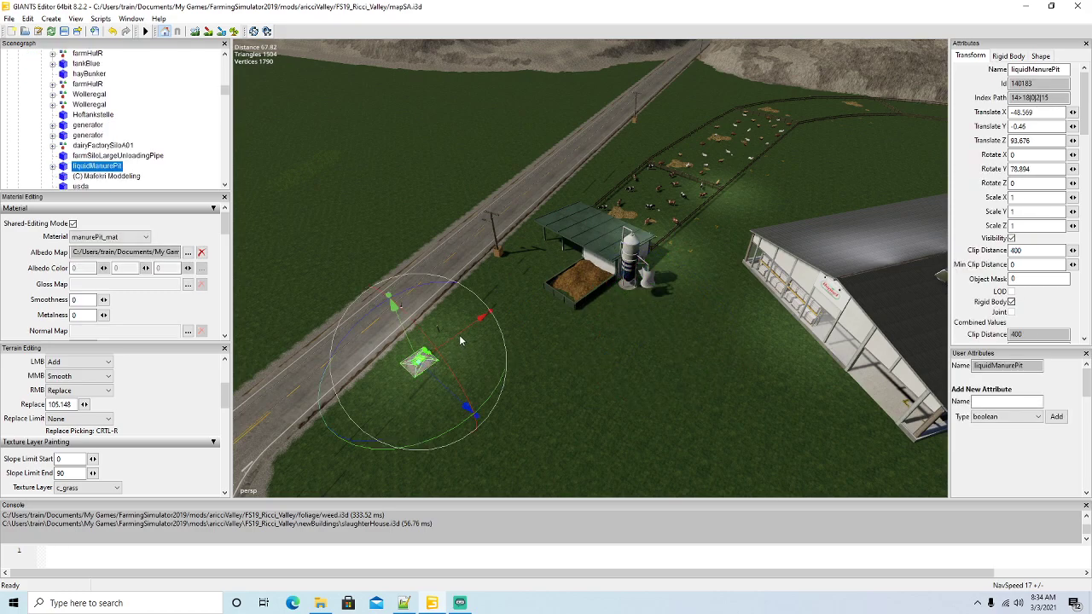
drag(489, 316, 611, 336)
right_drag(610, 336, 523, 367)
scroll(681, 348, down, 5)
key(f)
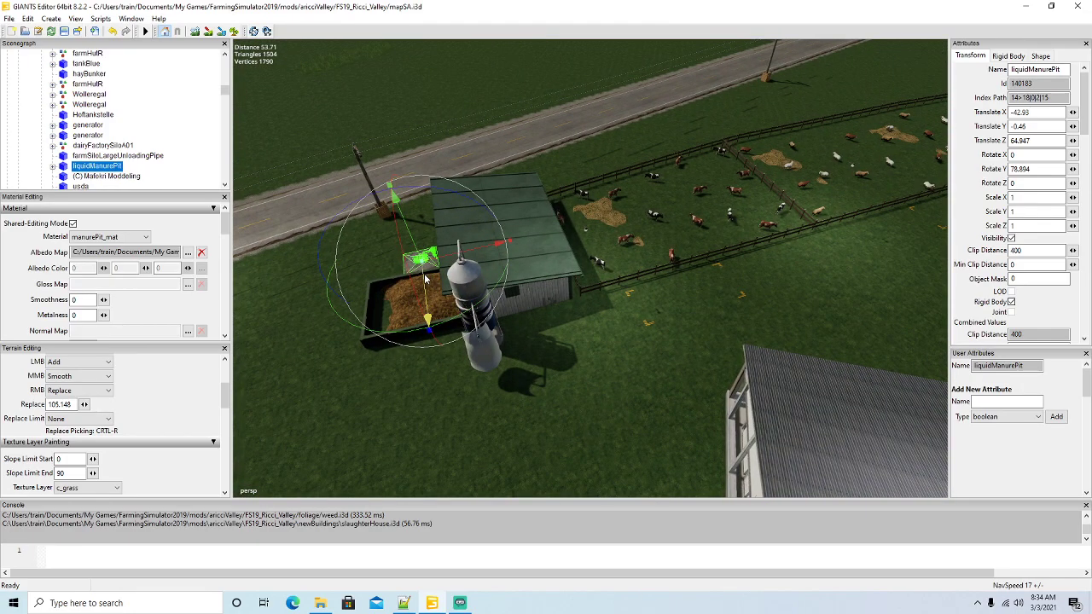
drag(456, 396, 598, 337)
right_drag(667, 350, 539, 394)
drag(593, 297, 531, 281)
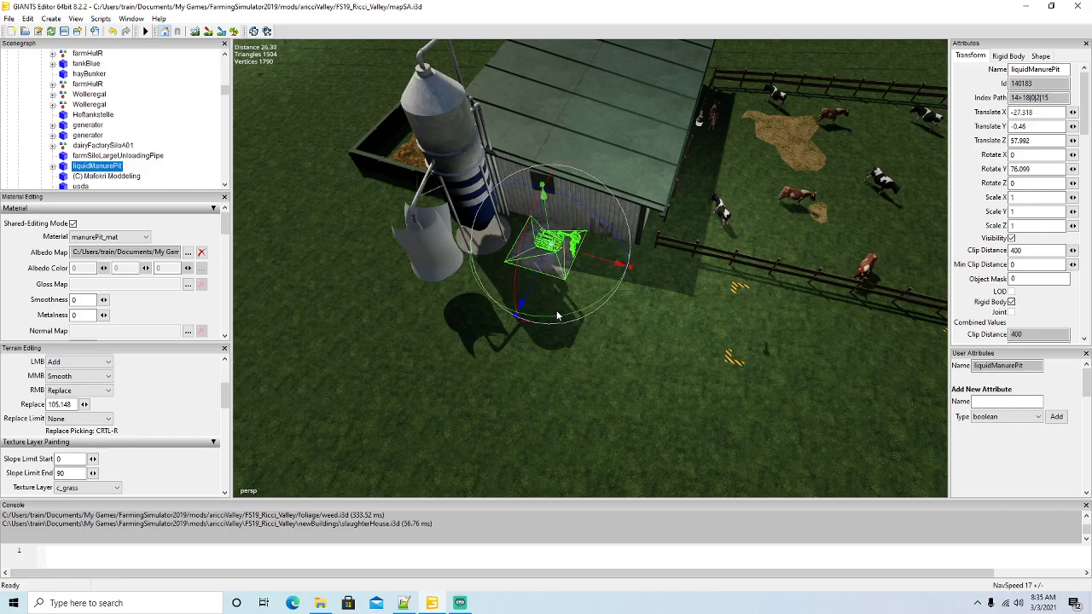
drag(584, 316, 555, 292)
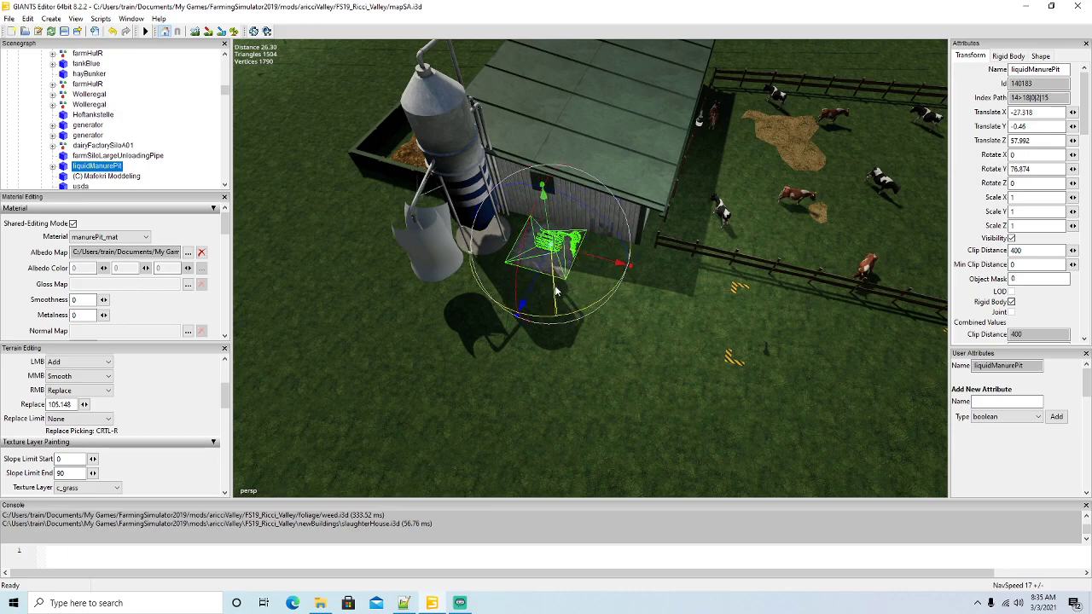
Move loadingTrigger2 over the manure bunker at about Translate X -34.28 and Z 71.68, and lengthen it to a Z scale of about 0.853.
right_drag(556, 293, 447, 287)
key(f)
scroll(609, 312, down, 5)
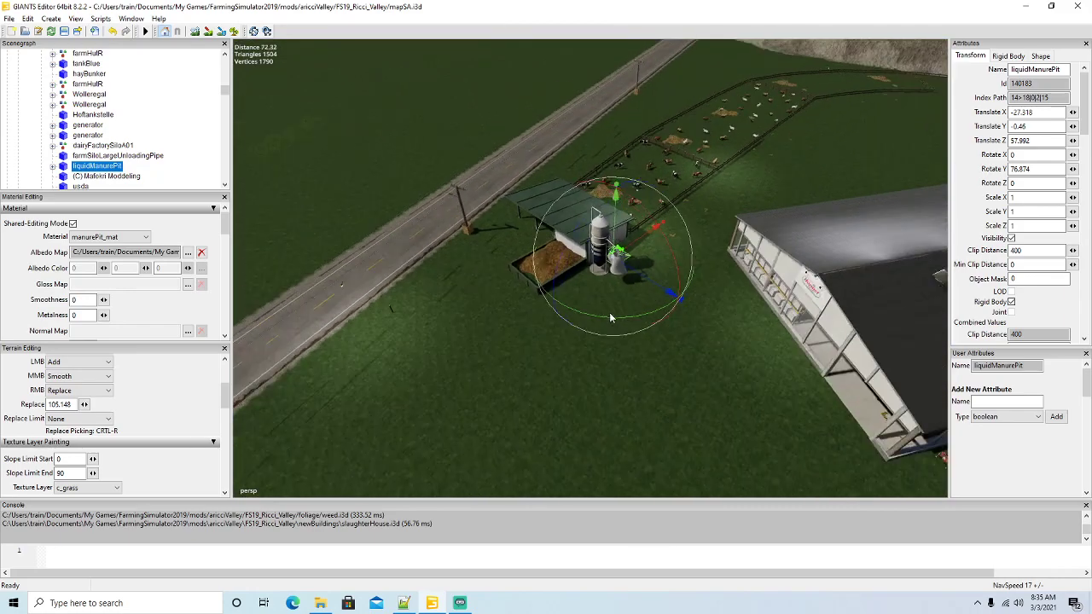
click(680, 322)
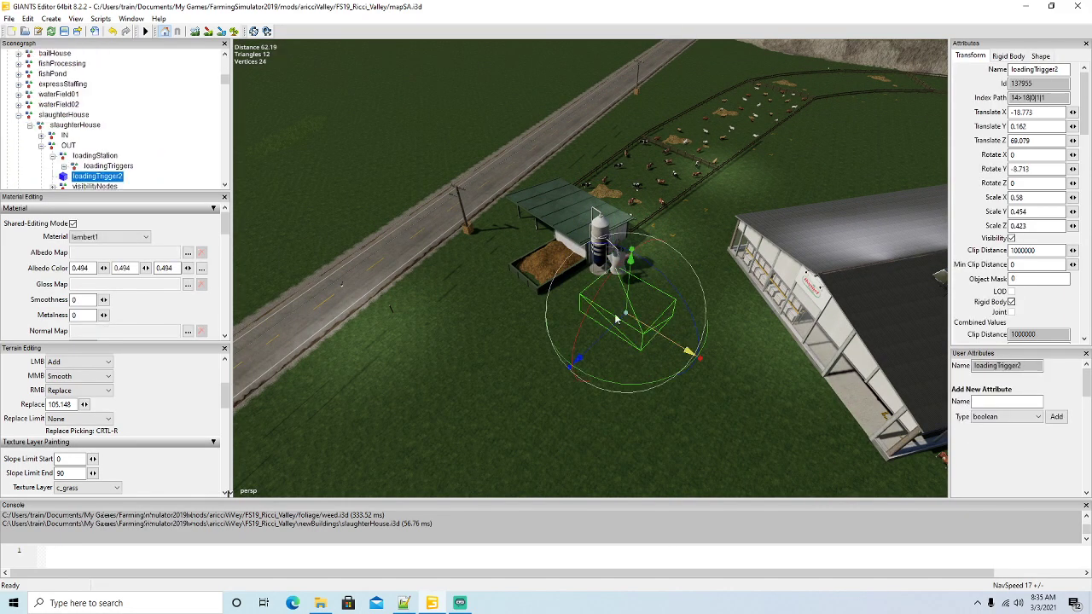
drag(691, 354, 589, 312)
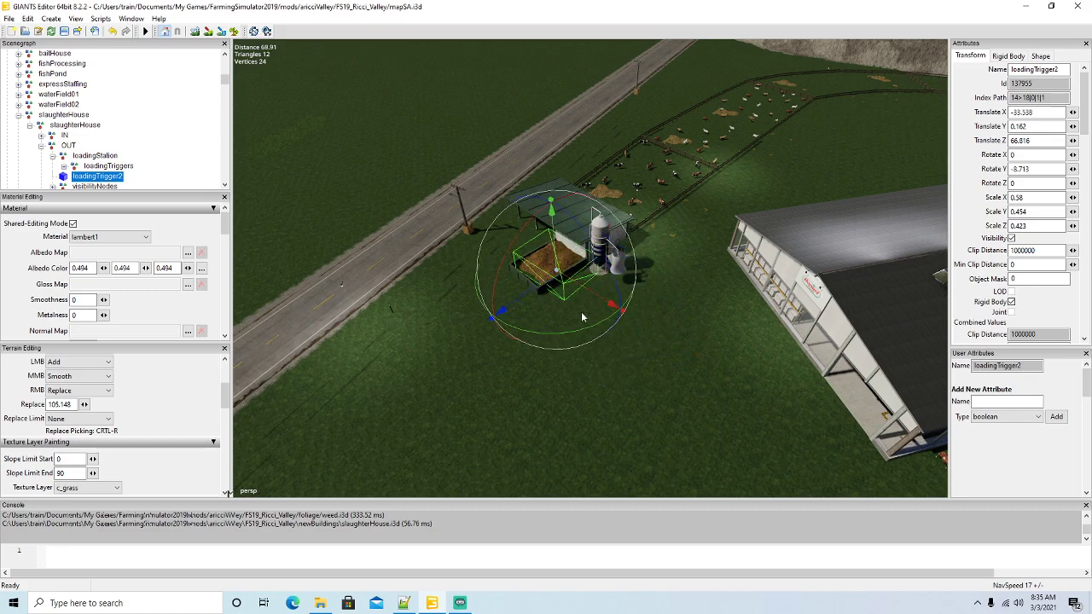
mouse_move(491, 319)
mouse_down()
mouse_move(484, 328)
mouse_move(521, 305)
mouse_move(490, 316)
mouse_up()
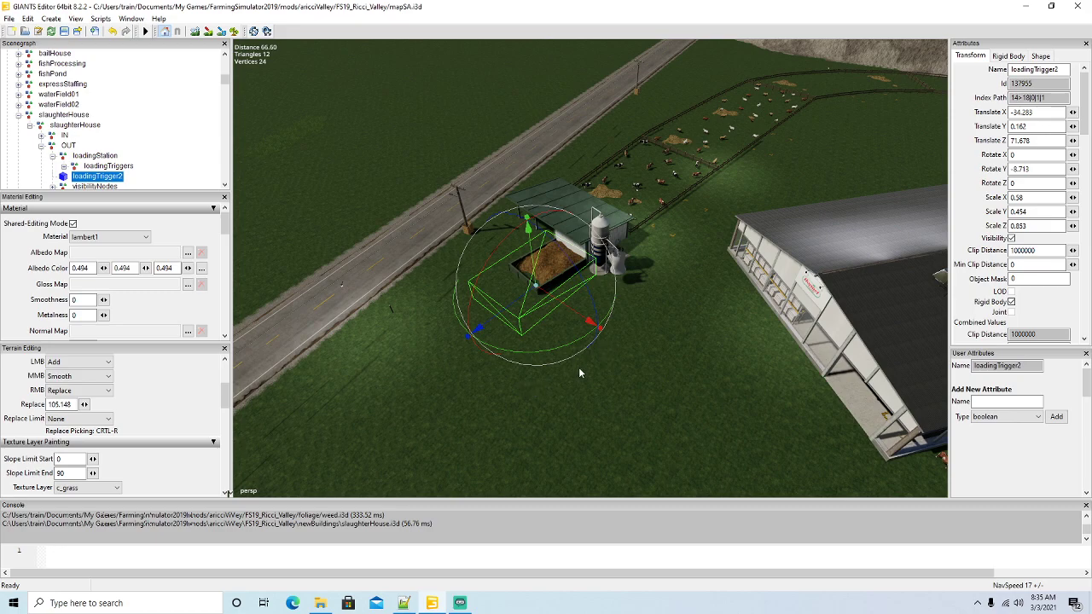
Switch to File Explorer and open the folder Documents\My Games\FarmingSimulator2019\mods\aimport\FS19_Ricciville.
right_click(324, 606)
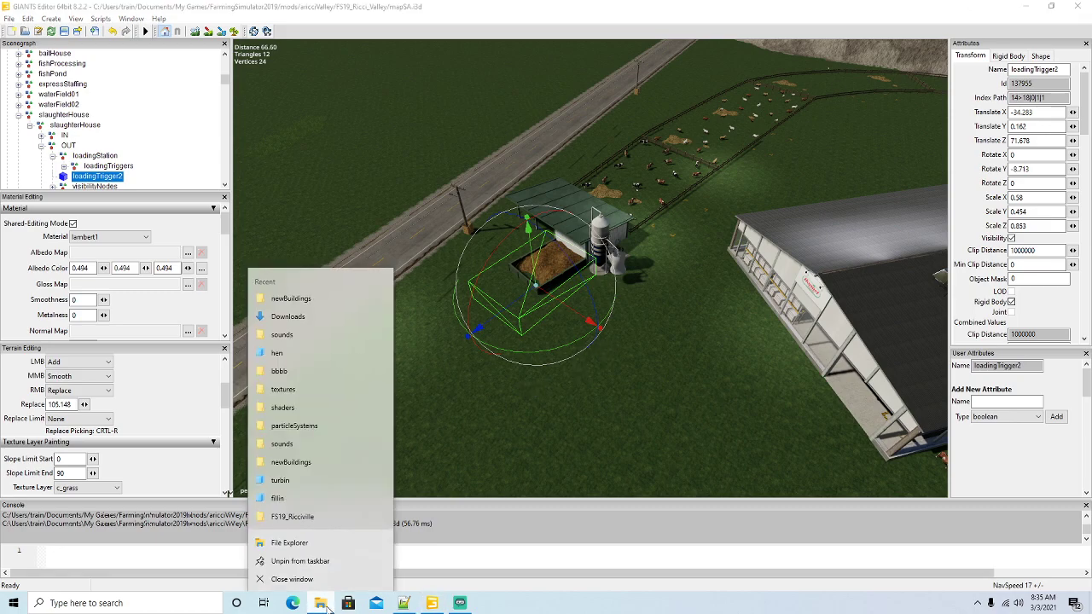
click(309, 543)
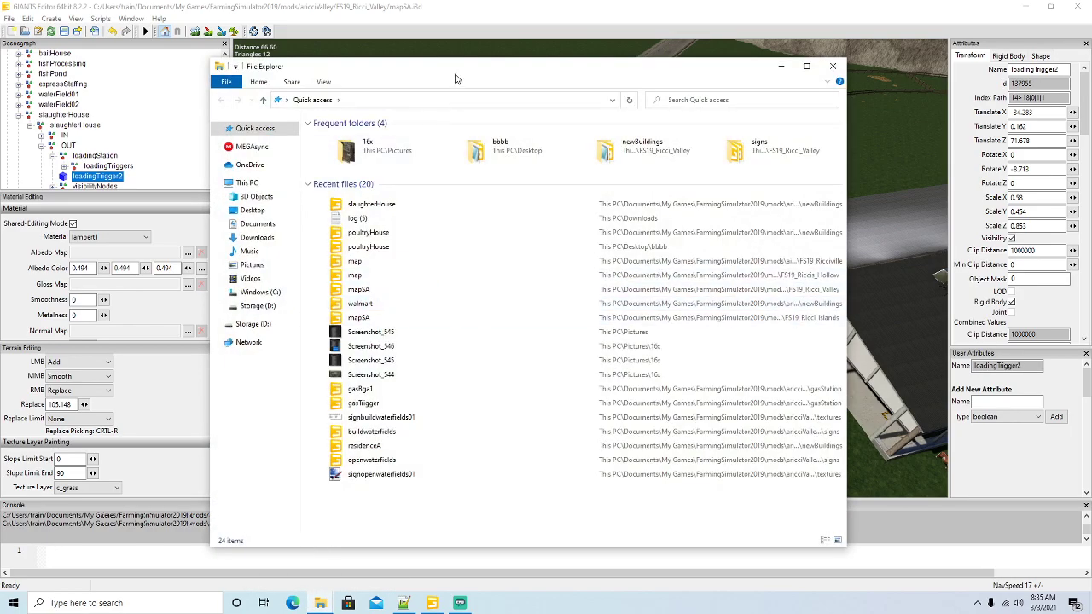
drag(457, 68, 476, 44)
click(276, 200)
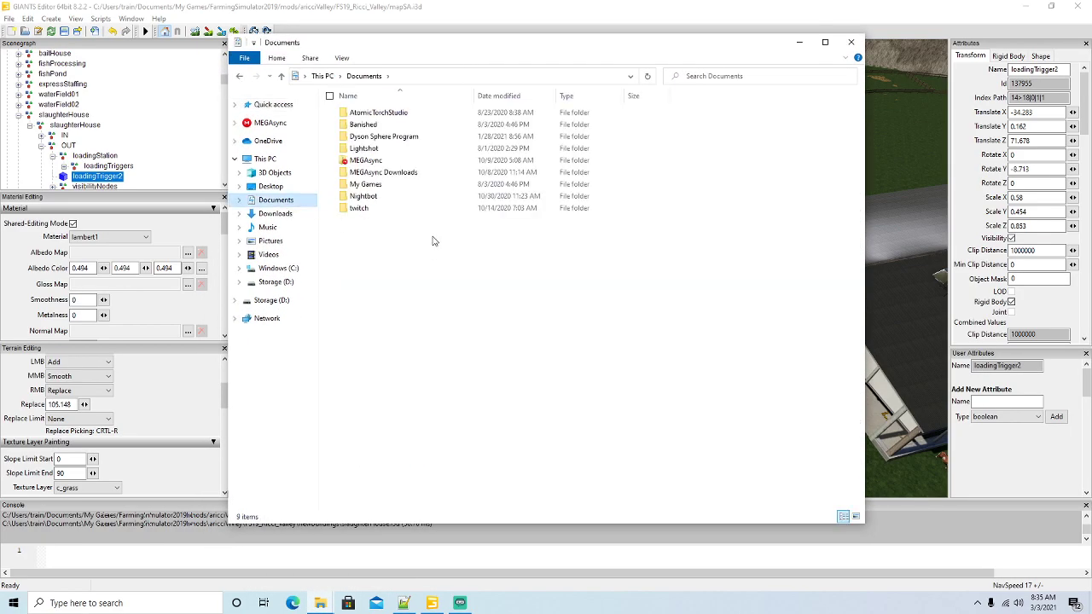
double_click(379, 194)
double_click(391, 113)
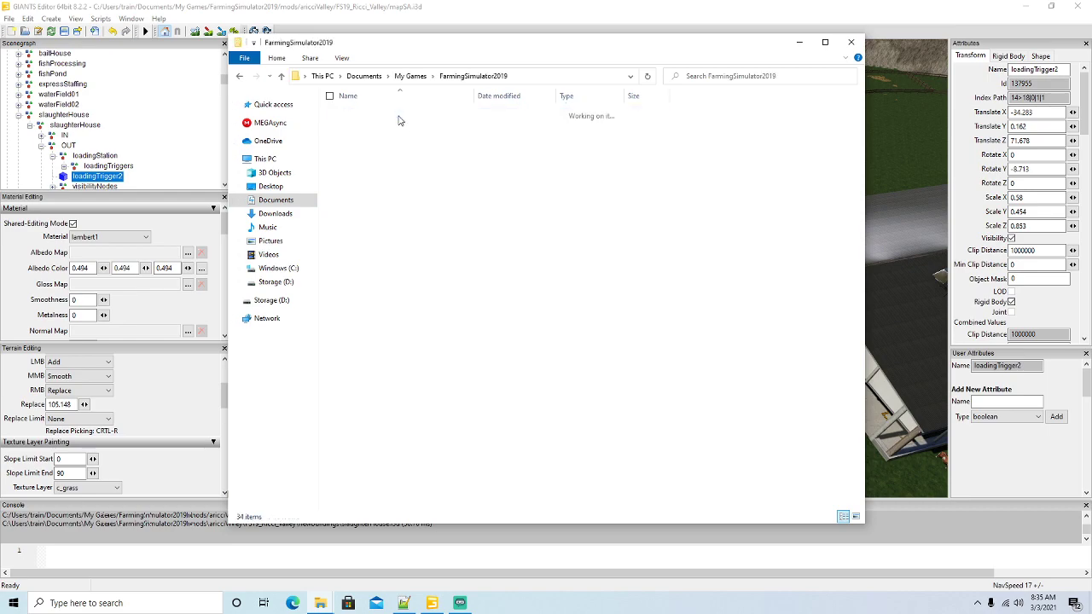
click(358, 162)
double_click(359, 162)
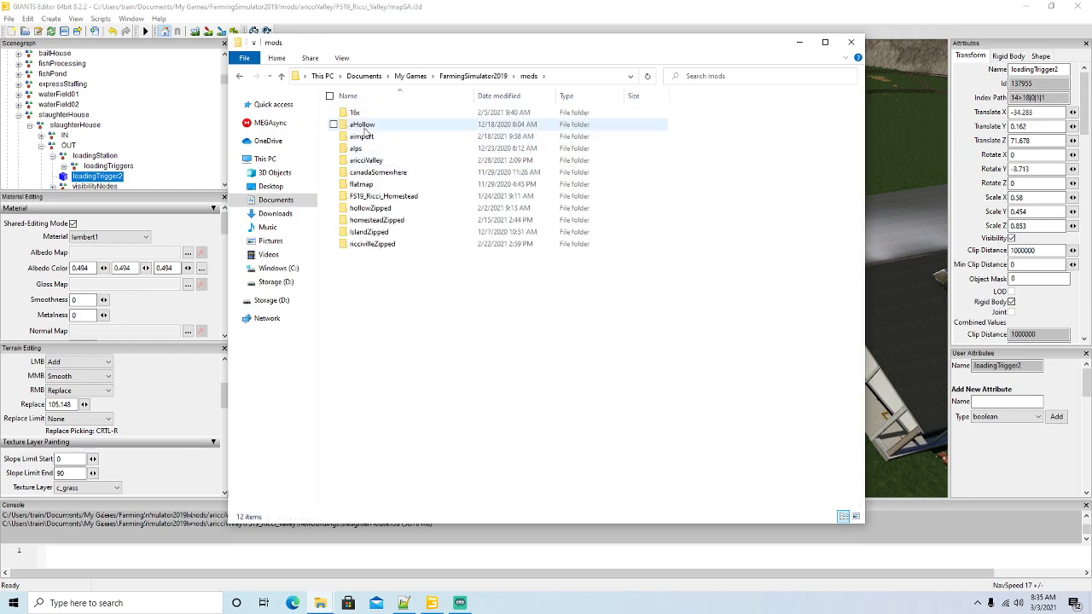
double_click(365, 139)
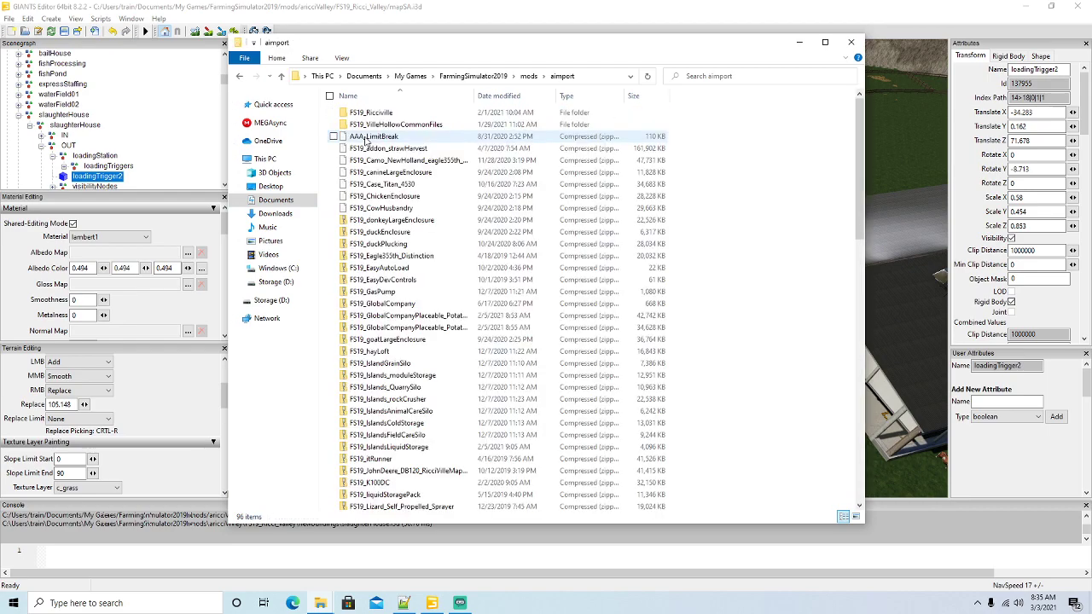
double_click(363, 113)
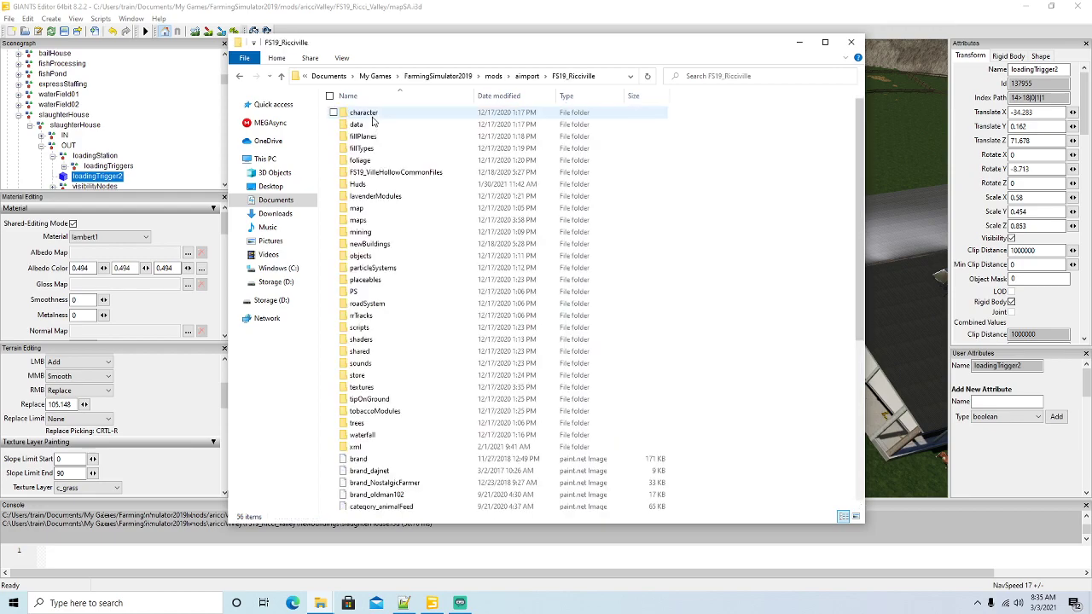
Open the Ricciville placeables folder, minimize GIANTS Editor, and arrange it side by side with the FS19_Ricci_Valley folder window.
double_click(365, 280)
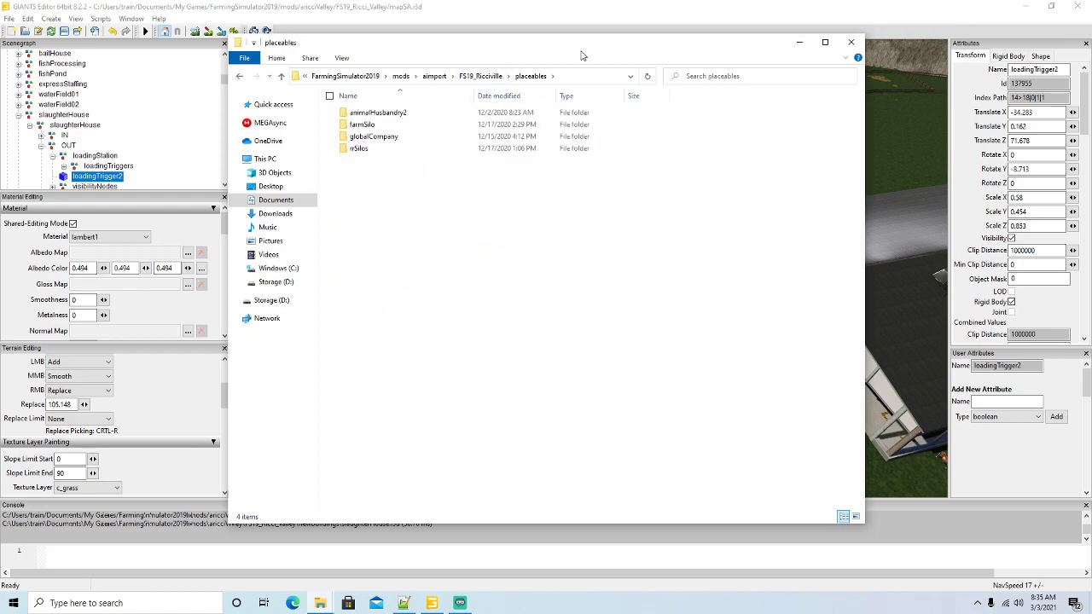
click(990, 13)
click(1026, 6)
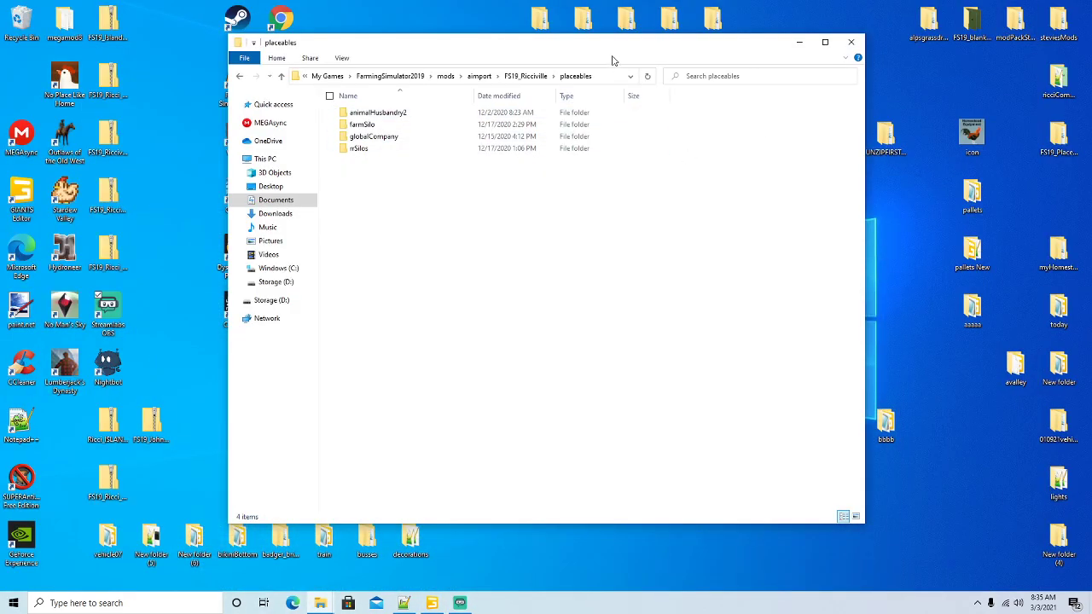
drag(615, 45, 779, 41)
mouse_move(320, 603)
click(279, 550)
drag(432, 51, 299, 41)
click(332, 76)
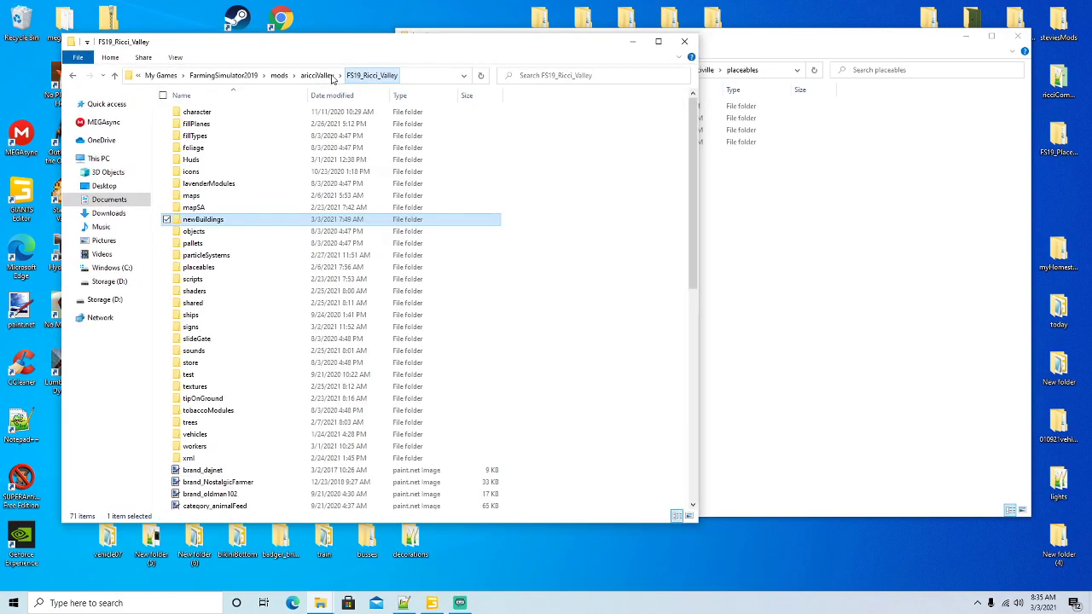
Open the placeables\globalCompany folder of FS19_Ricci_Valley and the globalCompany folder of FS19_Ricciville in their respective windows.
double_click(203, 267)
double_click(207, 136)
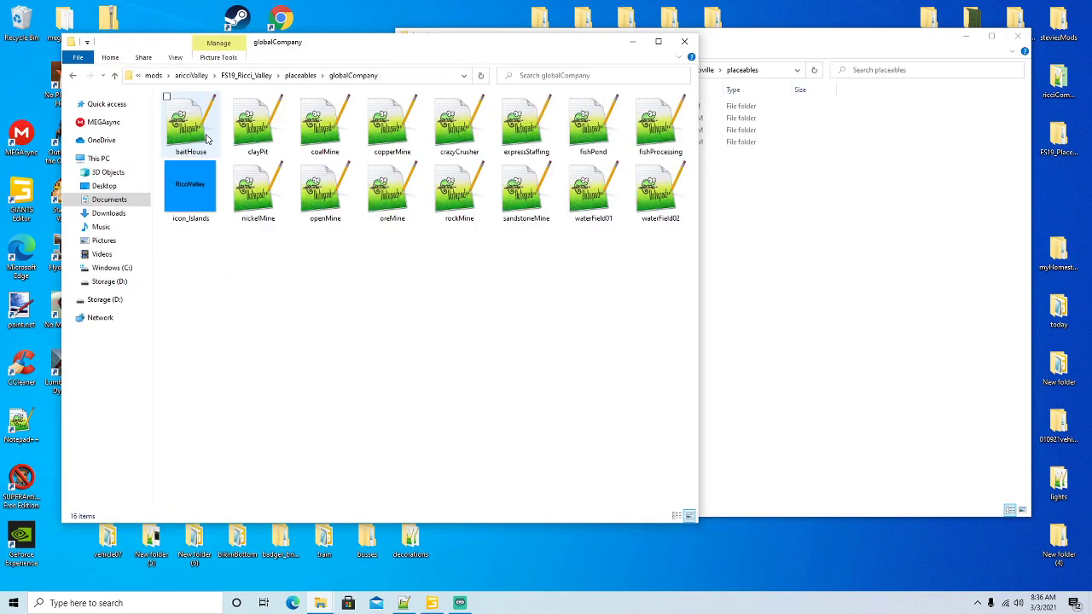
click(741, 90)
double_click(544, 131)
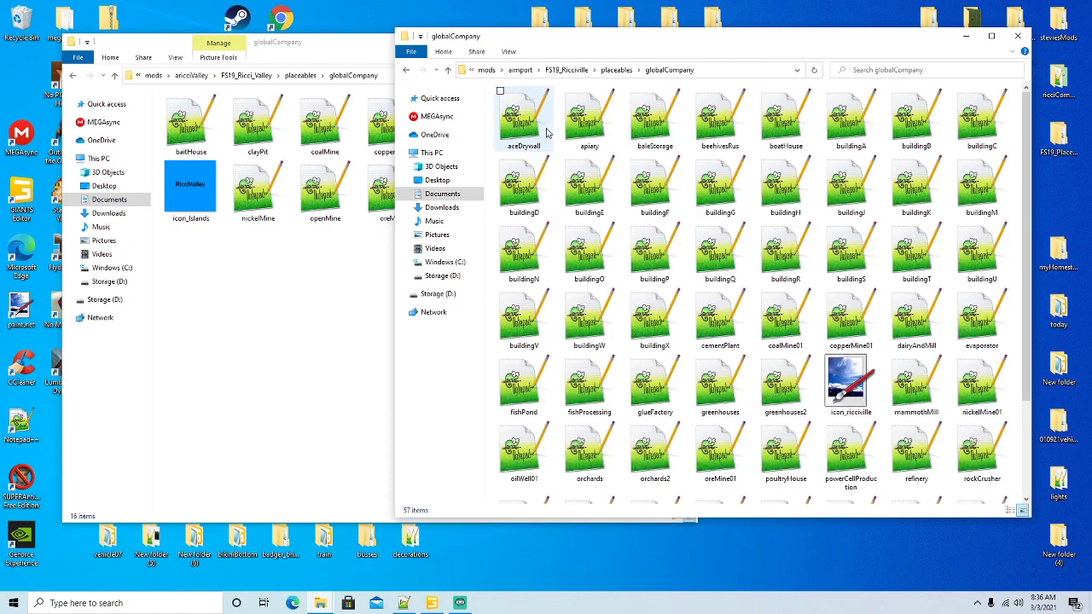
Copy the slaughterHouse file from Ricciville's globalCompany folder into Ricci Valley's globalCompany folder.
drag(1025, 213, 1025, 350)
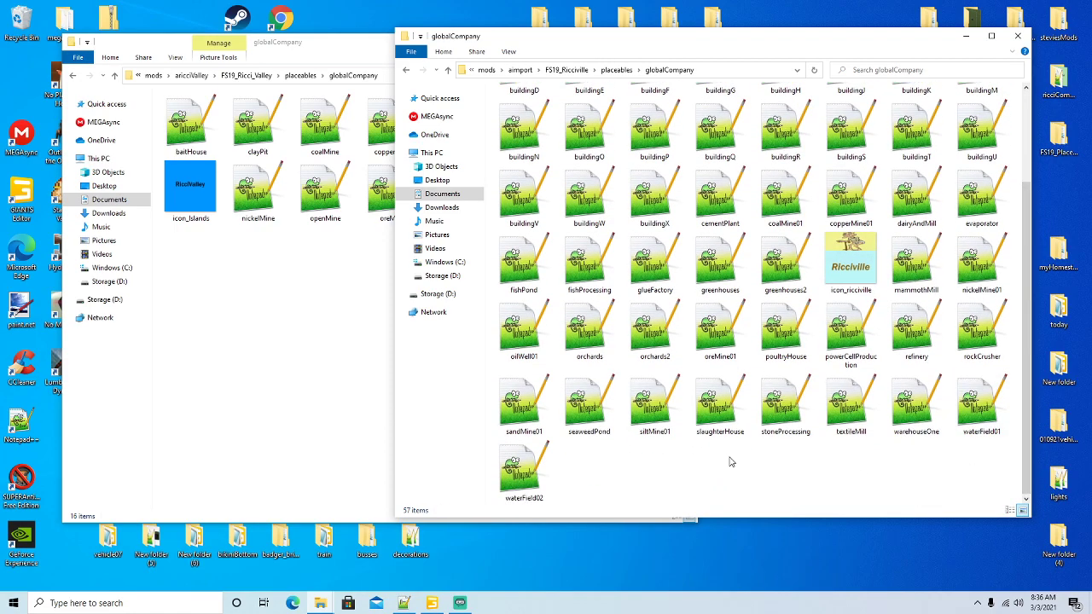
right_click(717, 416)
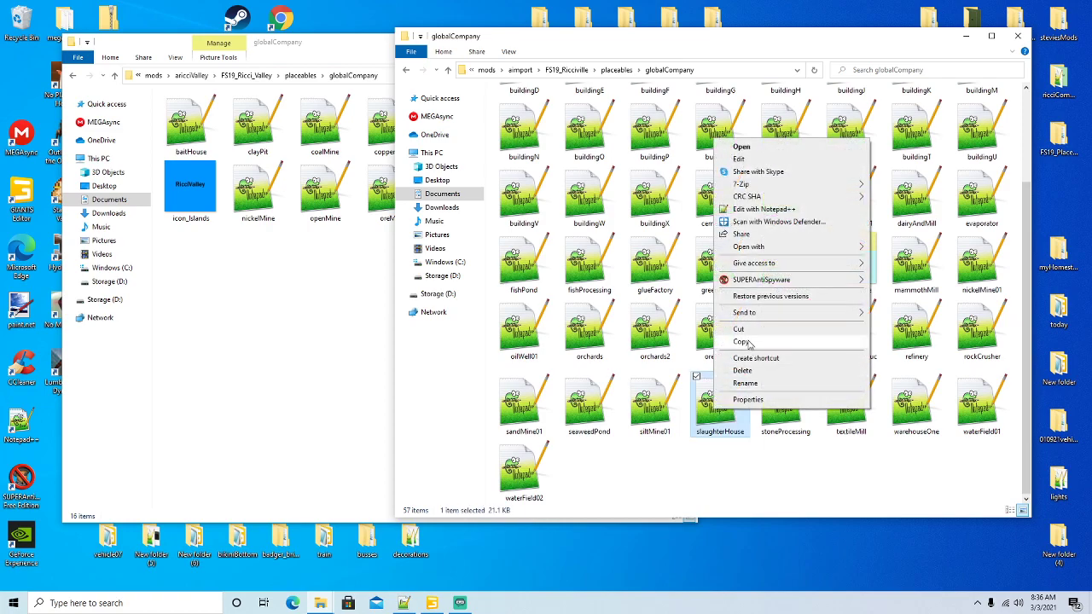
click(741, 341)
click(308, 349)
right_click(310, 348)
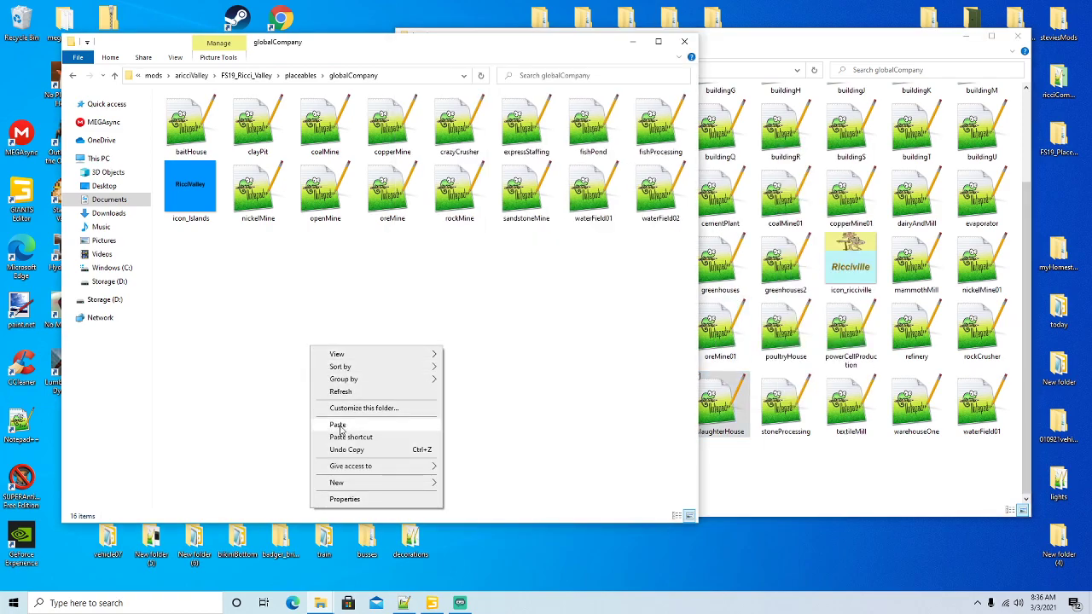
click(338, 425)
click(870, 54)
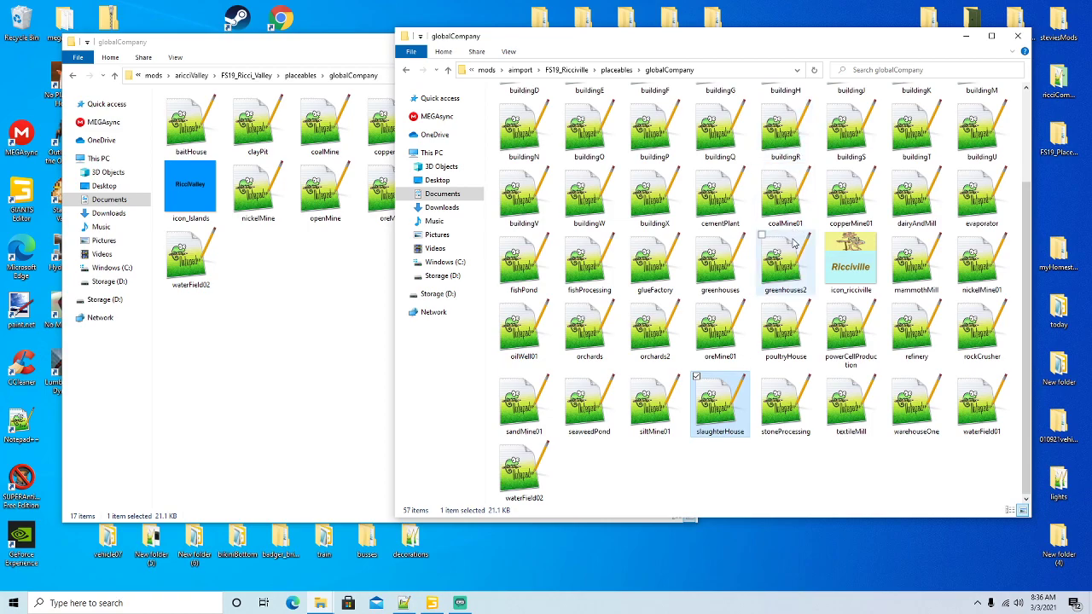
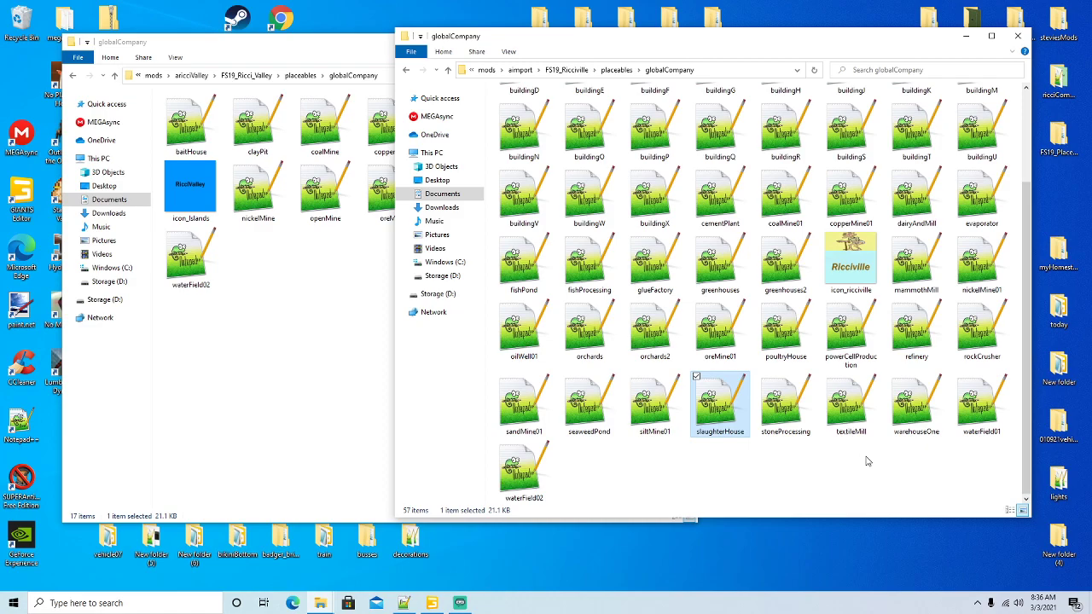
Copy the poultryHouse file from Ricciville's globalCompany folder into Ricci Valley's globalCompany folder.
right_click(793, 339)
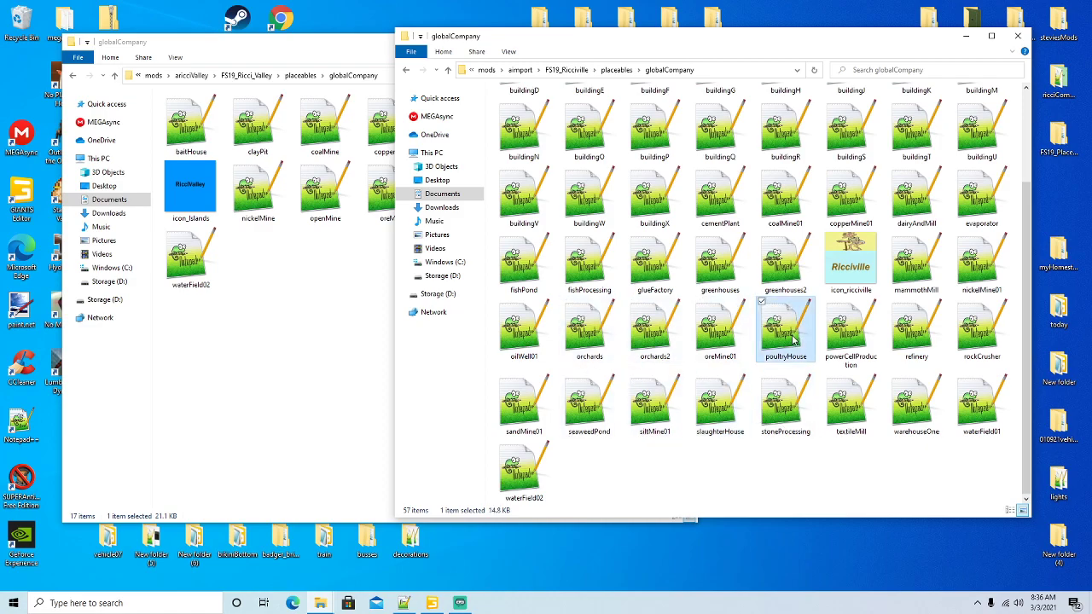
click(820, 268)
right_click(253, 363)
click(279, 435)
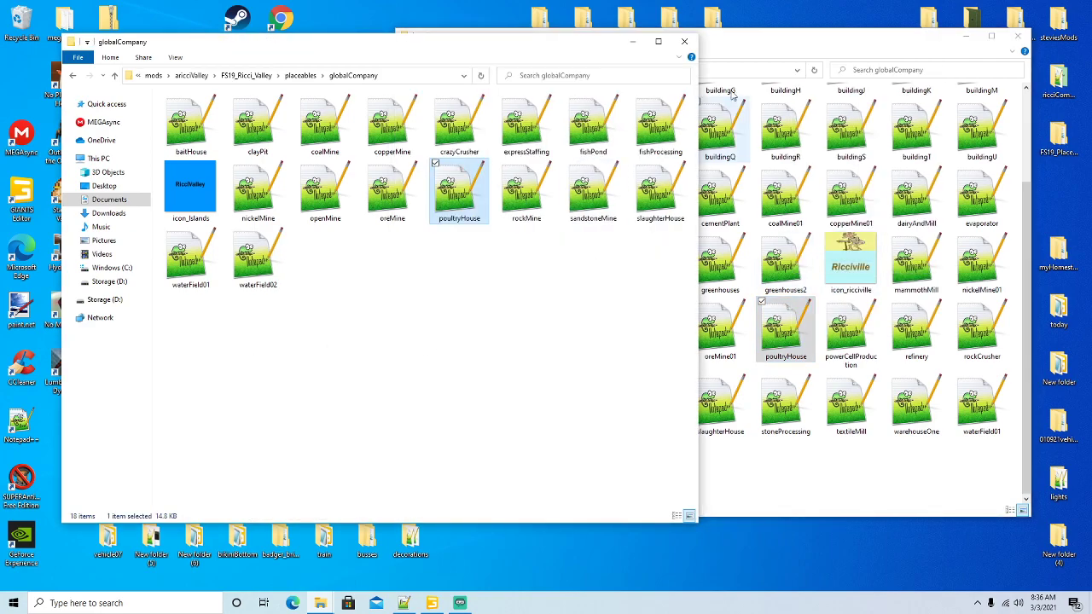
click(738, 44)
click(350, 53)
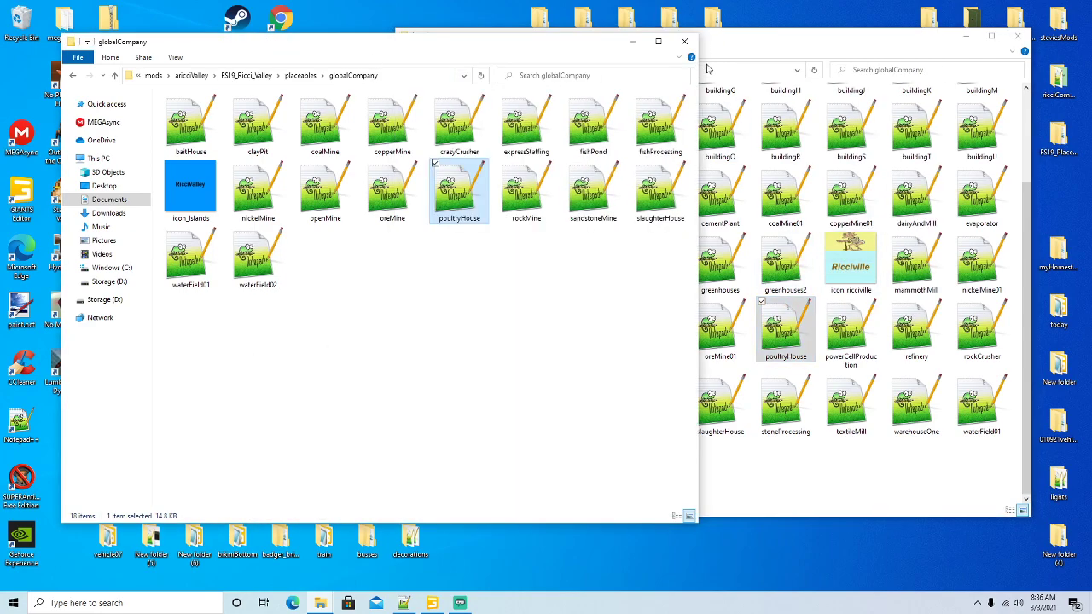
Return to the FS19_Ricciville root folder and open its l10n_en file in Notepad++, maximized.
click(730, 48)
click(567, 69)
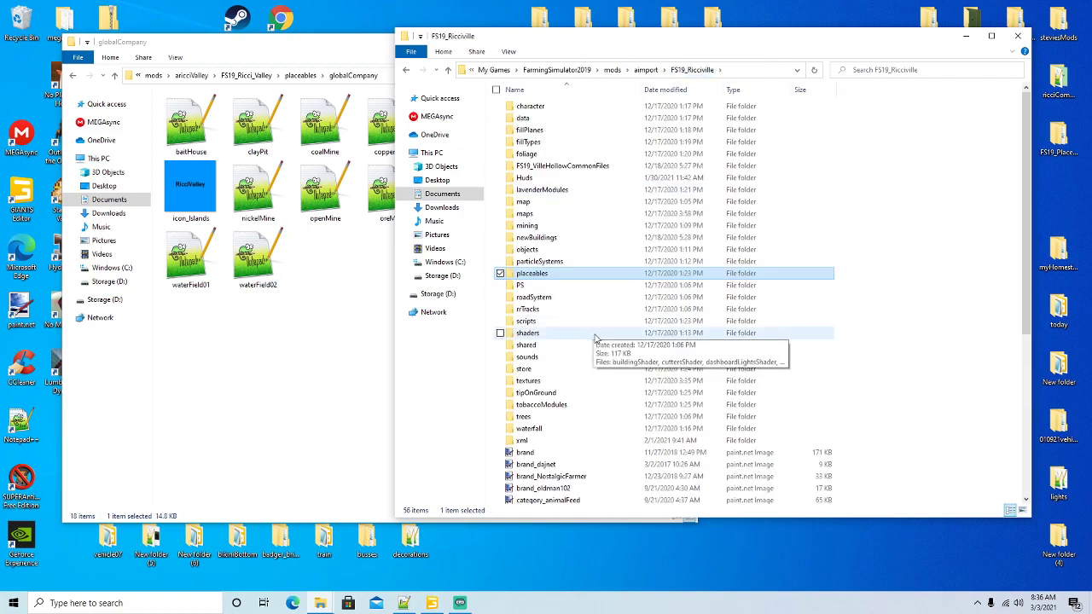
scroll(593, 345, down, 5)
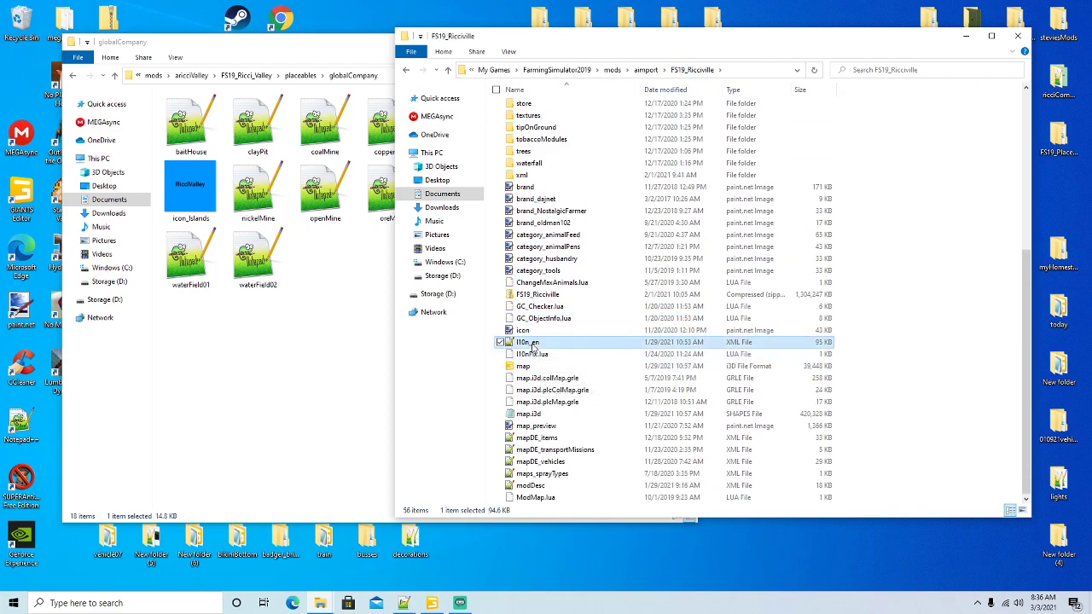
right_click(530, 344)
click(582, 144)
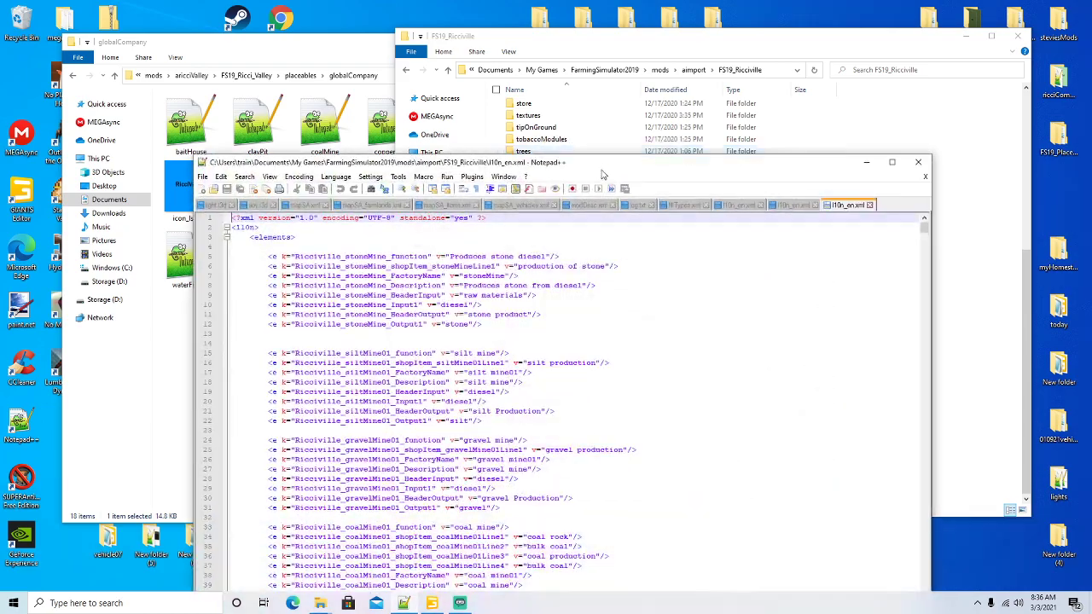
drag(624, 172, 661, 55)
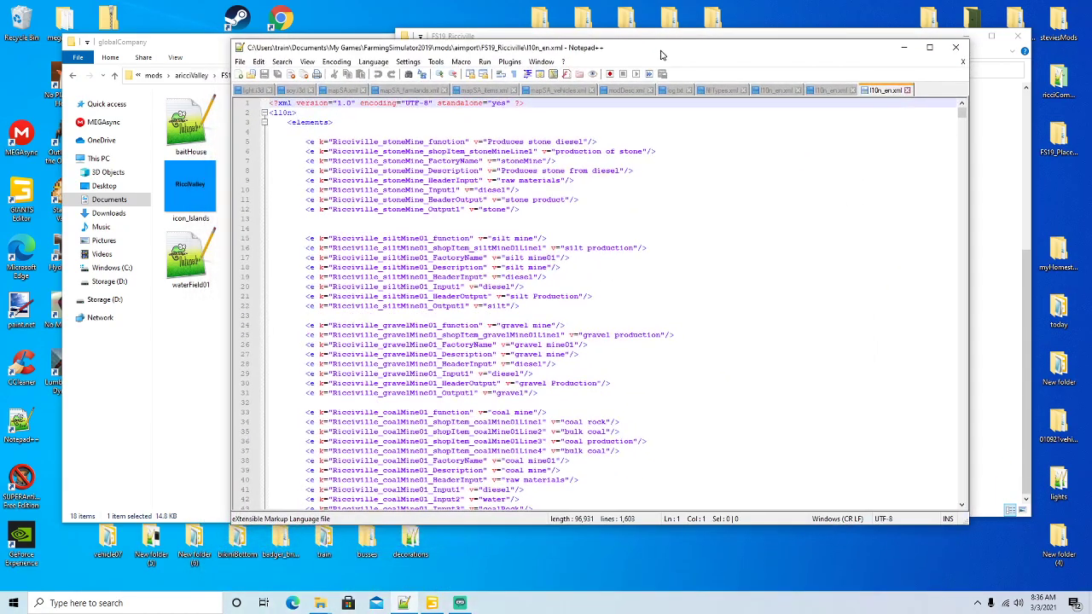
click(929, 47)
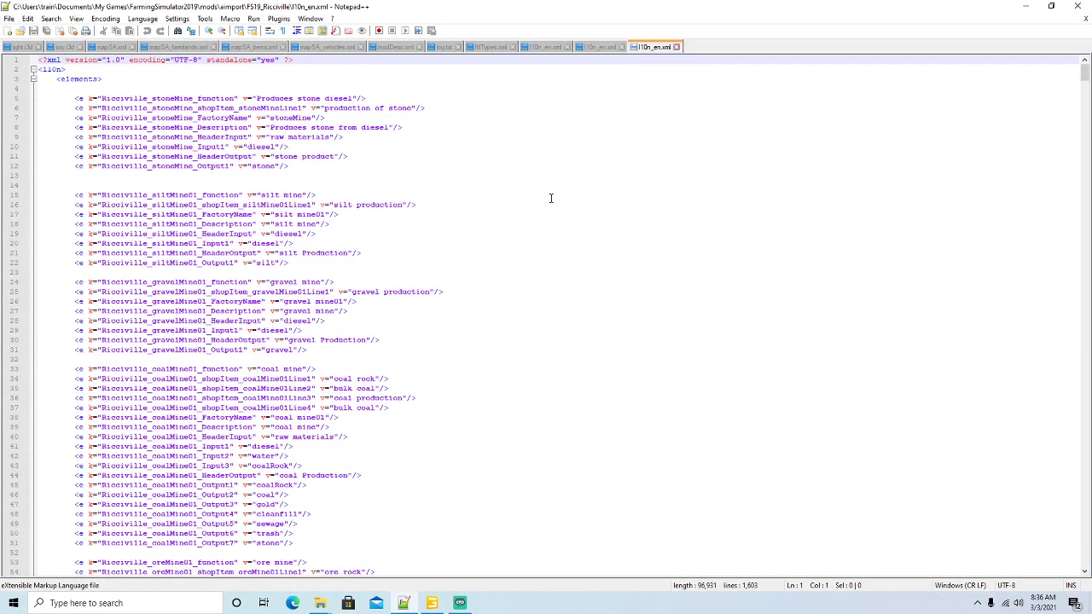
Find "slaughter" in Ricciville's l10n_en.xml and copy the whole slaughterHouse entry block, from the function line to Output18.
key(ctrl+f)
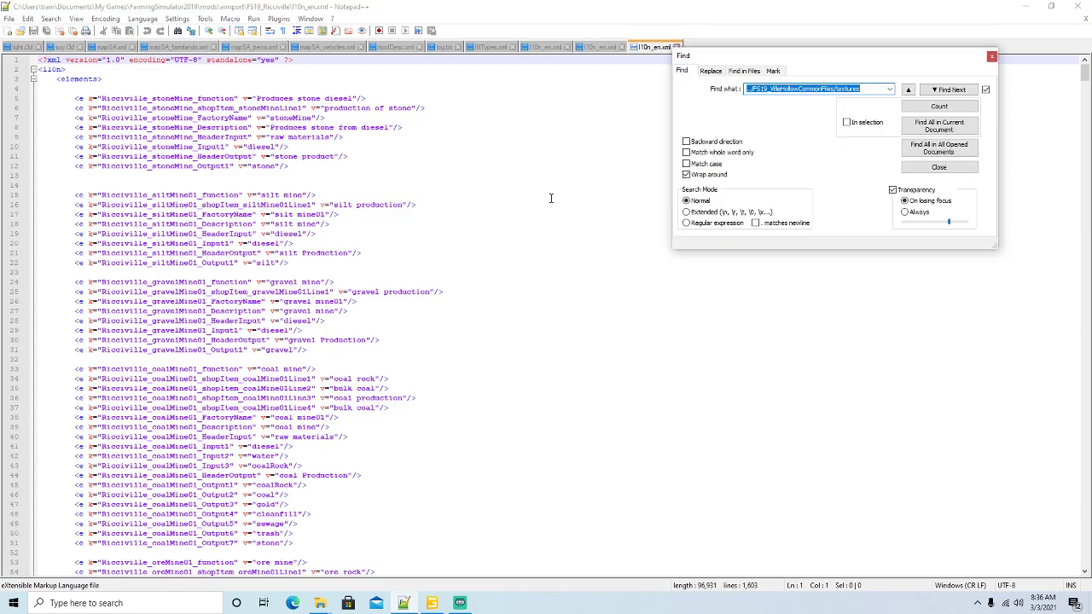
text(slaughter)
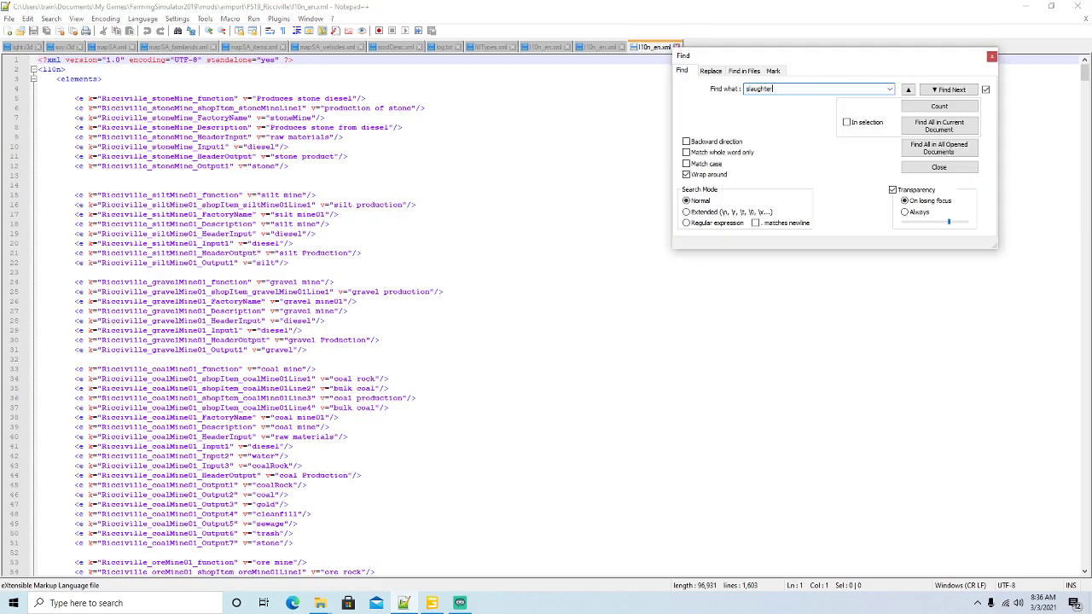
key(Return)
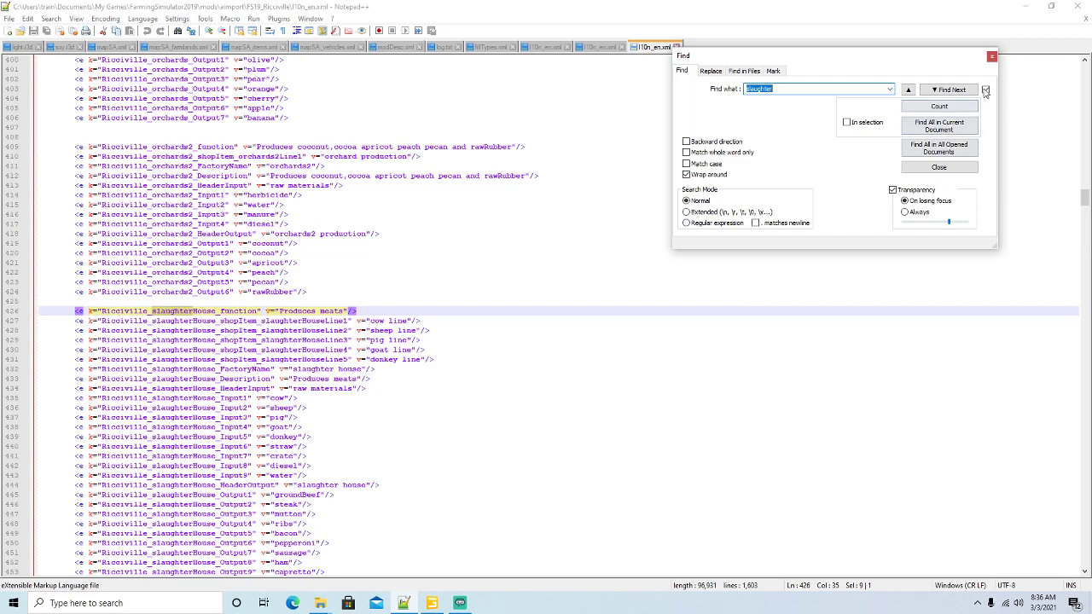
key(Escape)
scroll(555, 254, down, 3)
scroll(555, 254, down, 4)
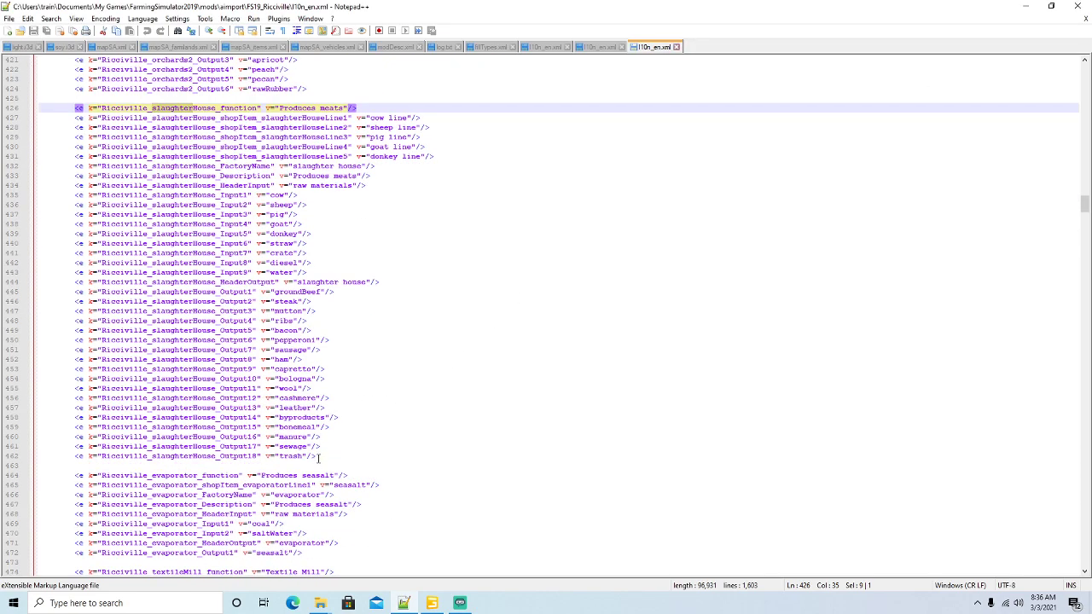
drag(318, 458, 58, 106)
key(ctrl+c)
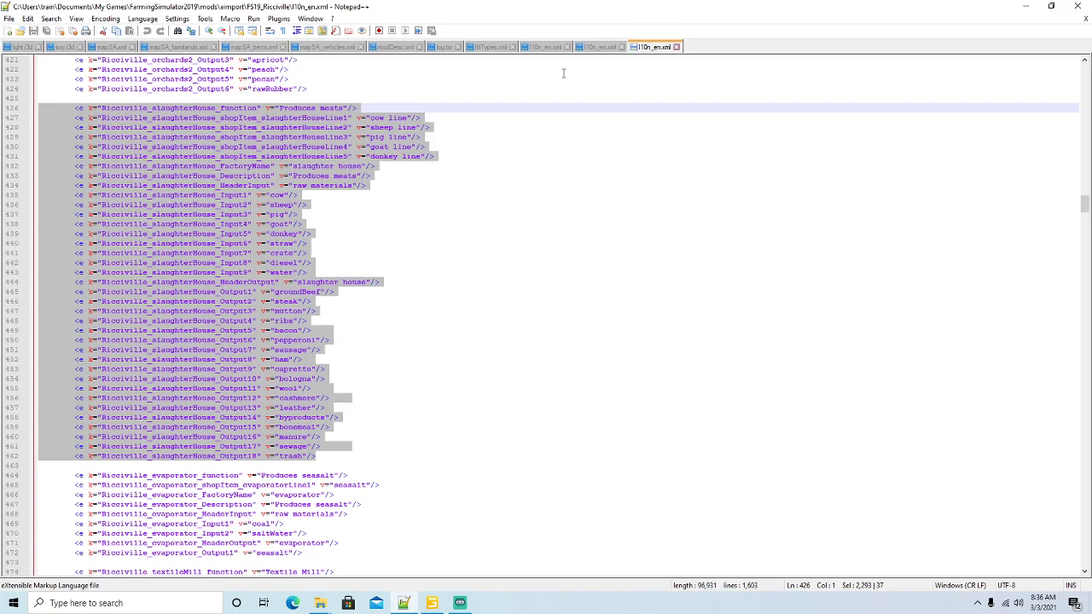
Paste the slaughterHouse entries below the waterField02 block in Ricci Valley's l10n_en.xml, and add two new lines after them.
click(527, 49)
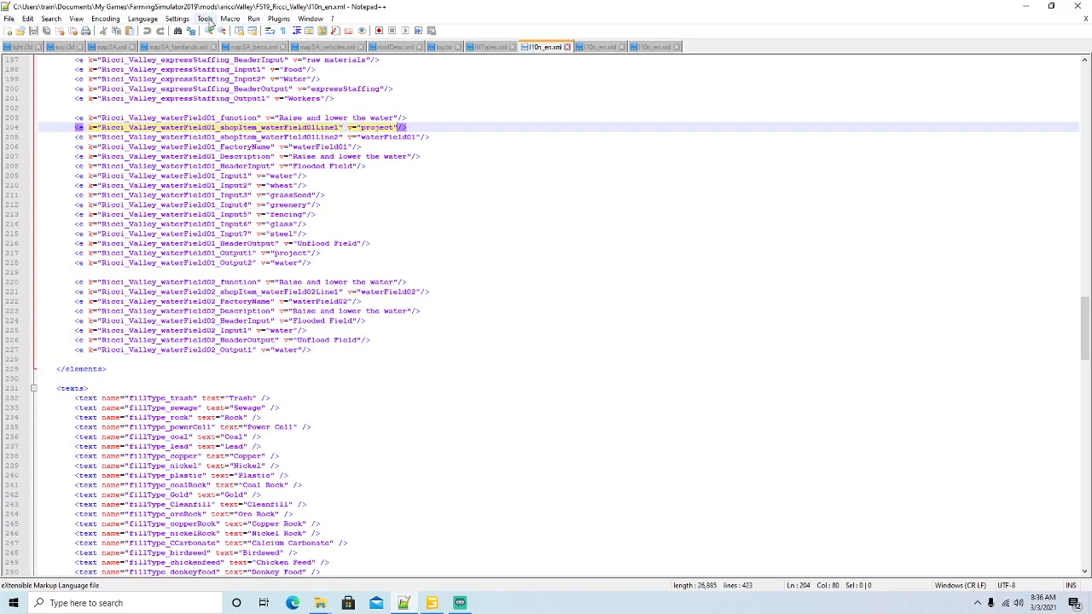
click(38, 360)
key(Return)
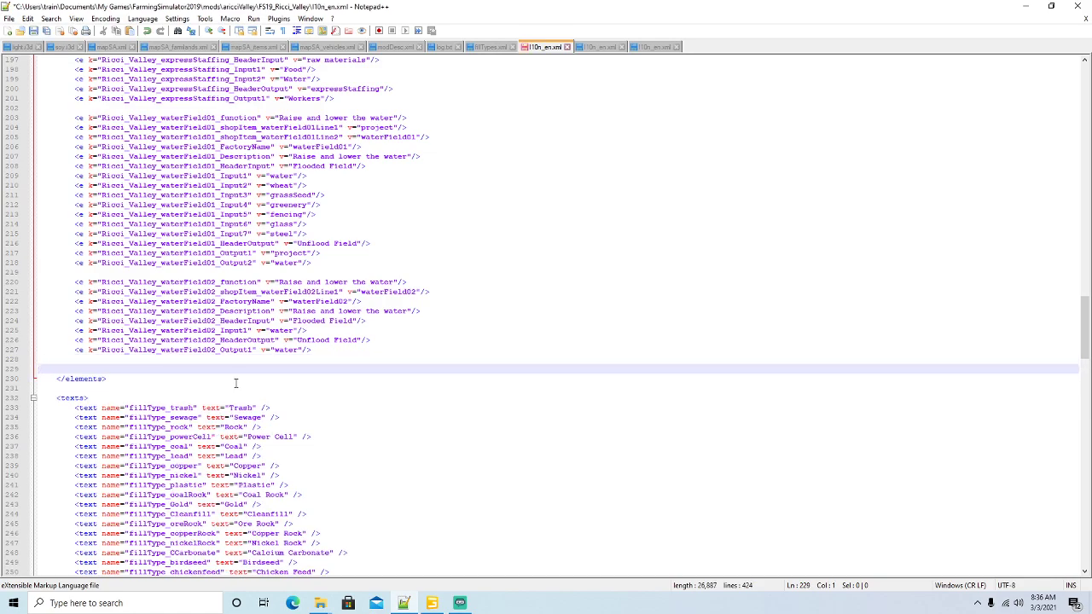
key(ctrl+v)
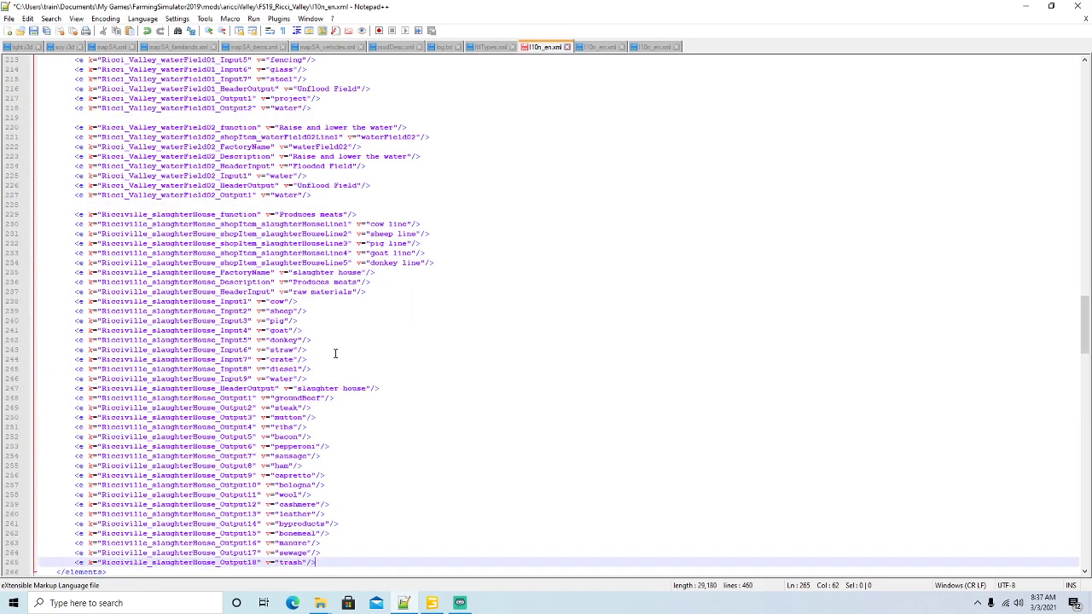
scroll(333, 353, down, 6)
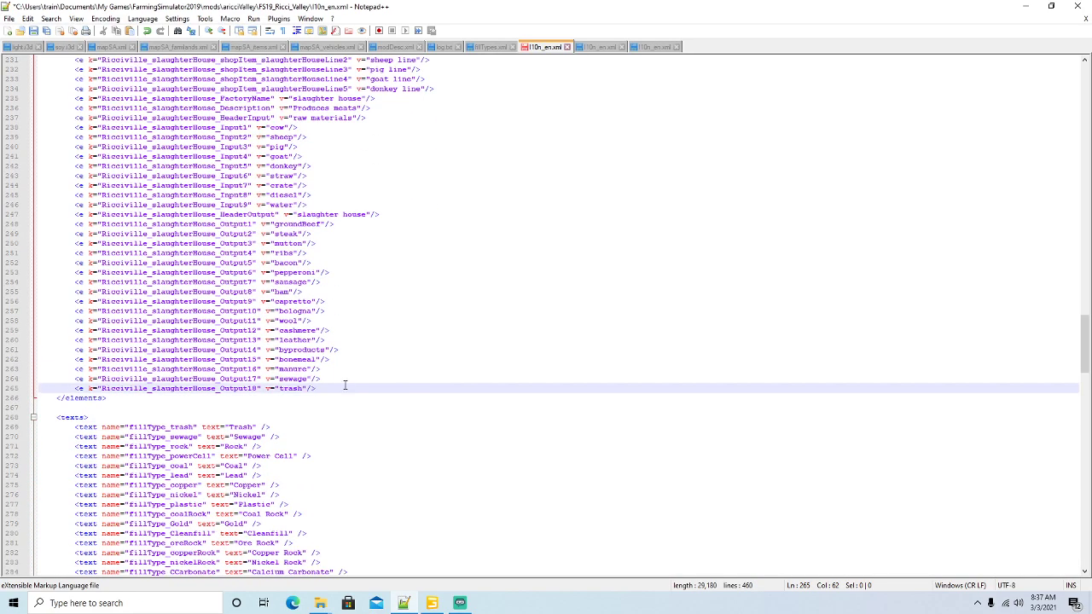
key(Return)
key(Return)
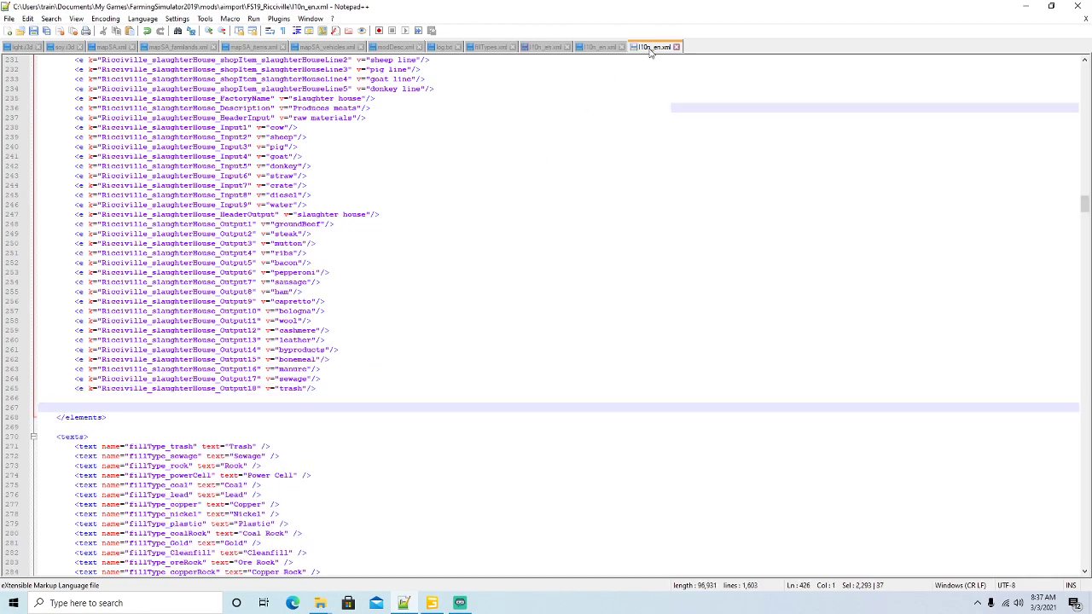
Find "poultry" in Ricciville's l10n_en.xml, copy the poultryHouse block from the function line to Output10, and return to Ricci Valley's l10n_en.xml.
click(651, 47)
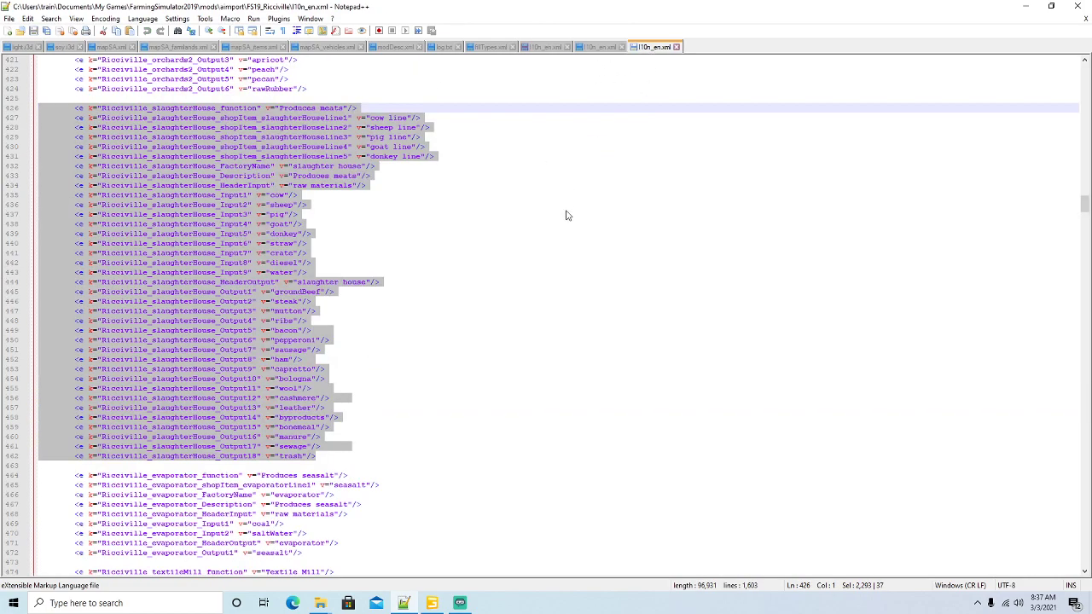
key(ctrl+f)
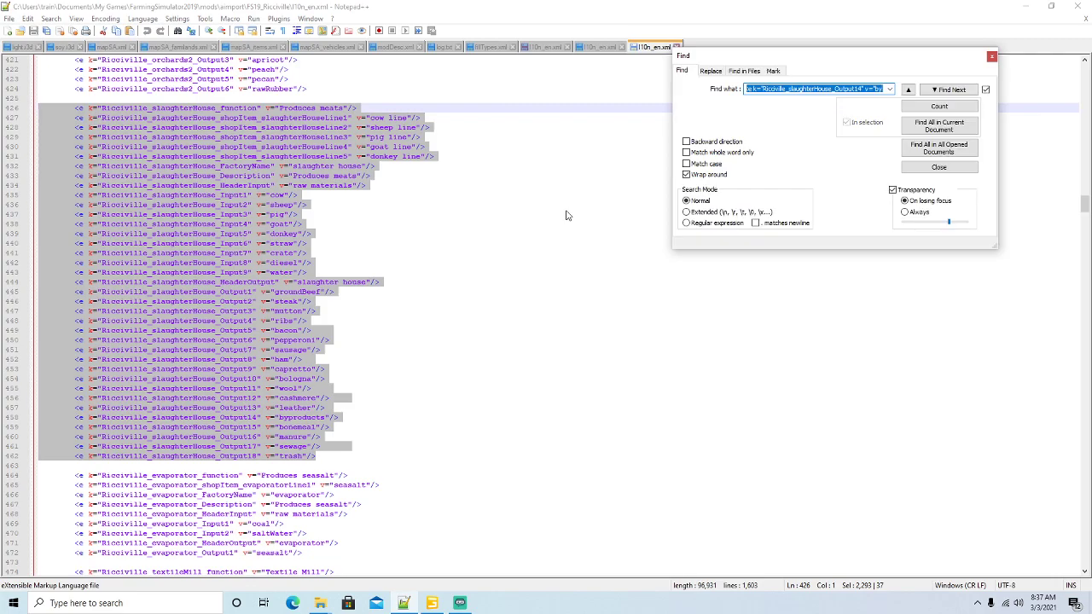
text(poultry)
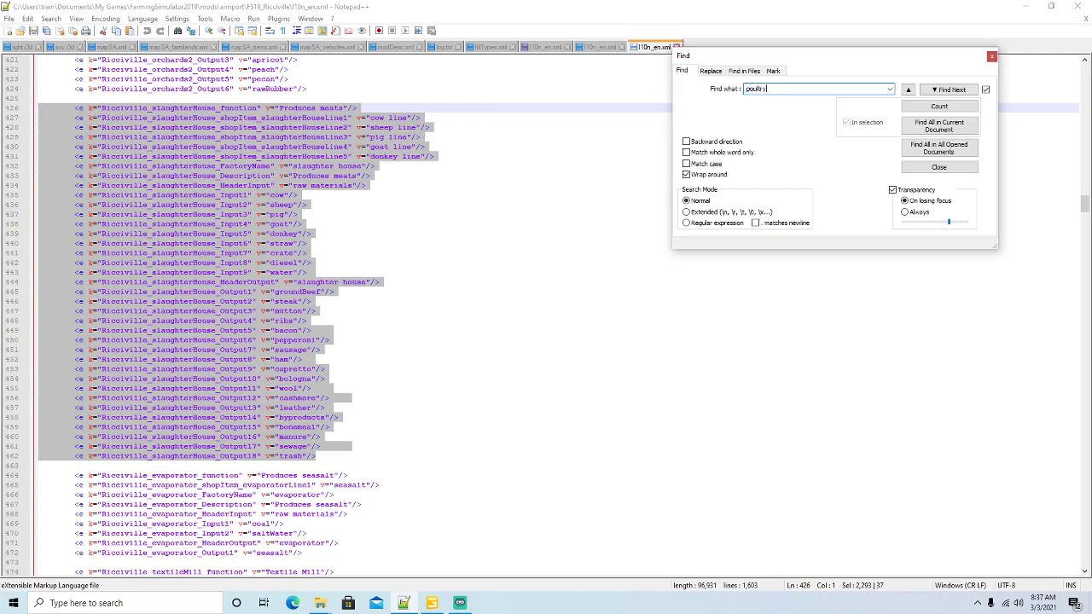
key(Return)
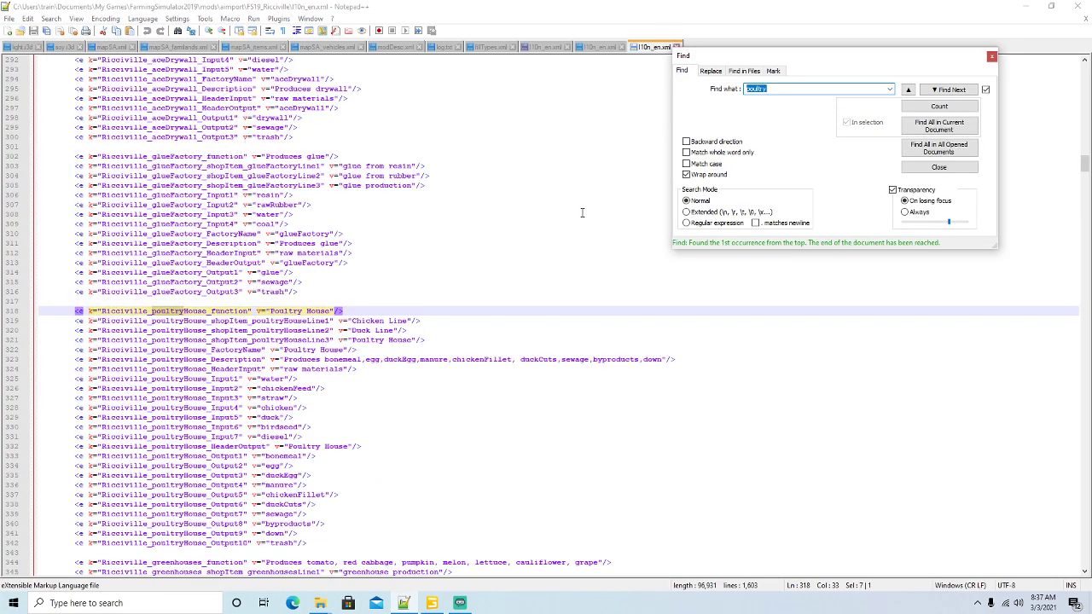
click(991, 57)
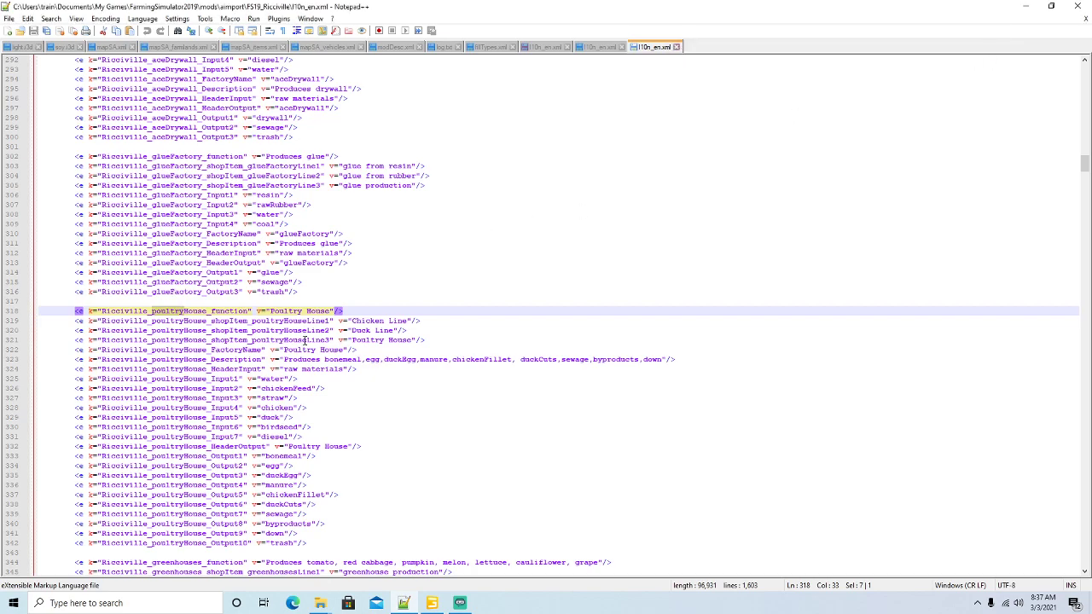
scroll(306, 341, down, 1)
drag(308, 514, 38, 281)
key(ctrl+c)
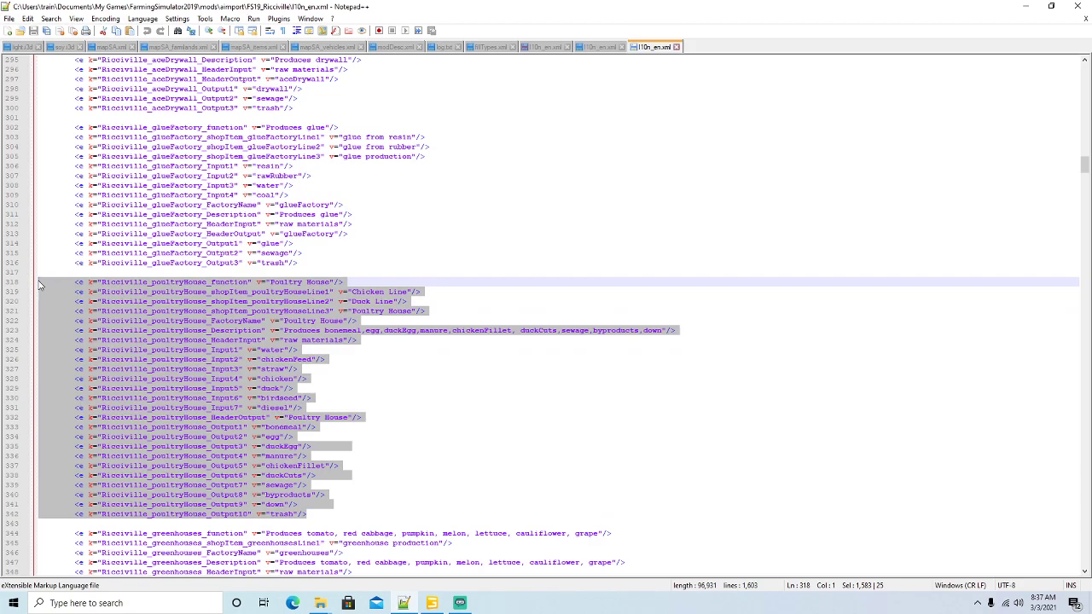
click(538, 47)
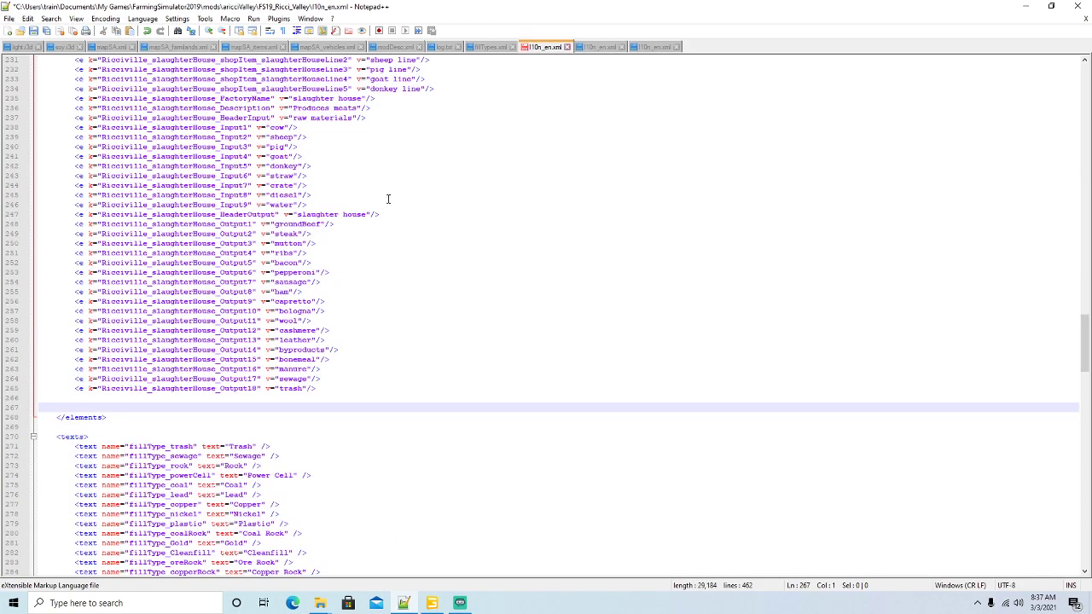
Paste the poultryHouse entries below the slaughterHouse block in Ricci Valley's l10n_en.xml and close Ricciville's l10n_en file.
key(ctrl+v)
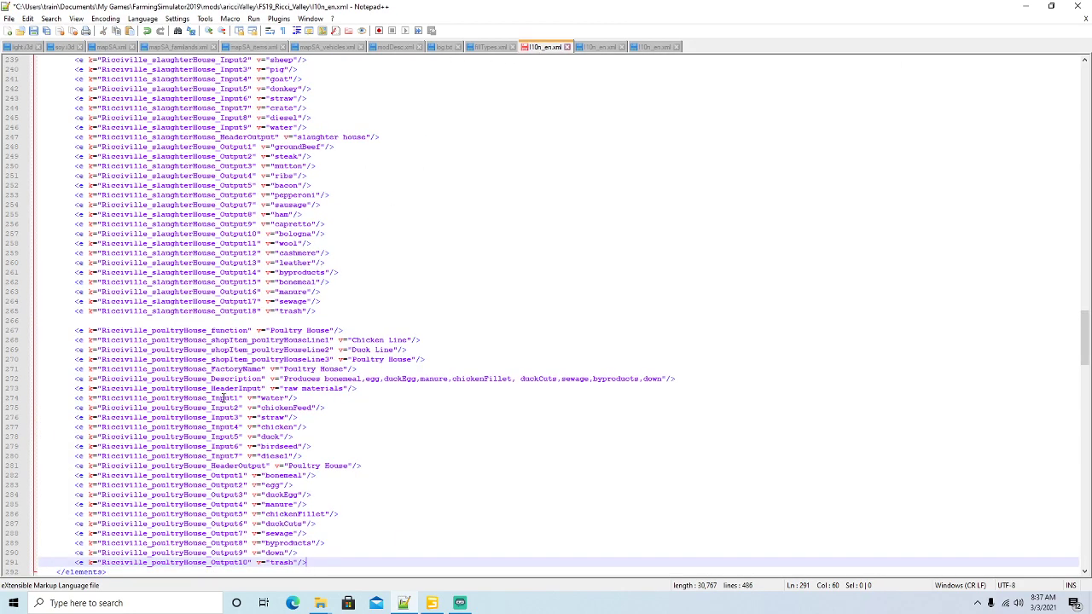
scroll(771, 100, up, 1)
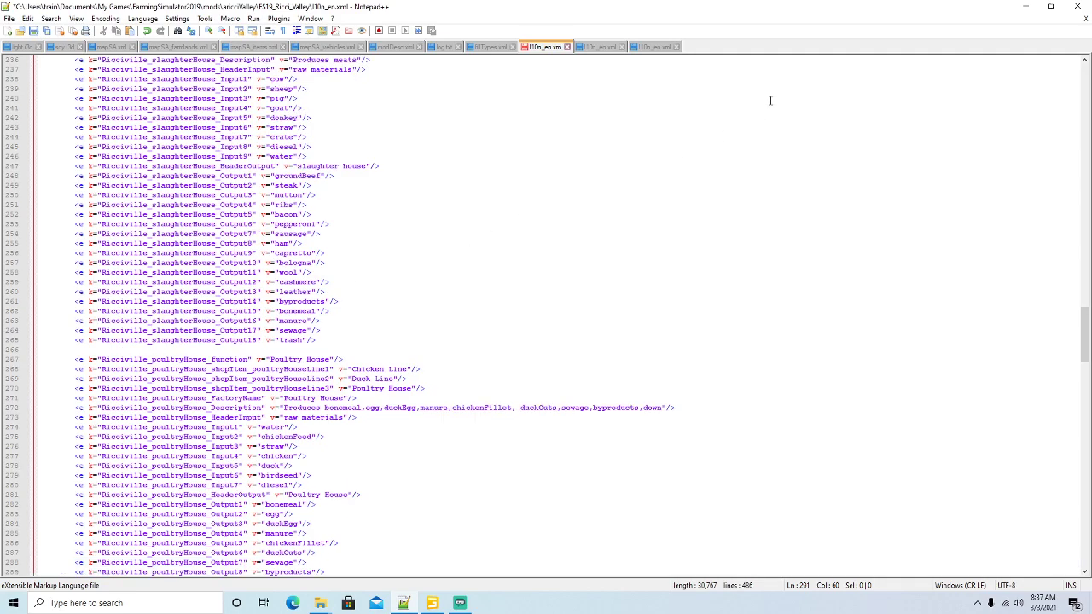
click(678, 47)
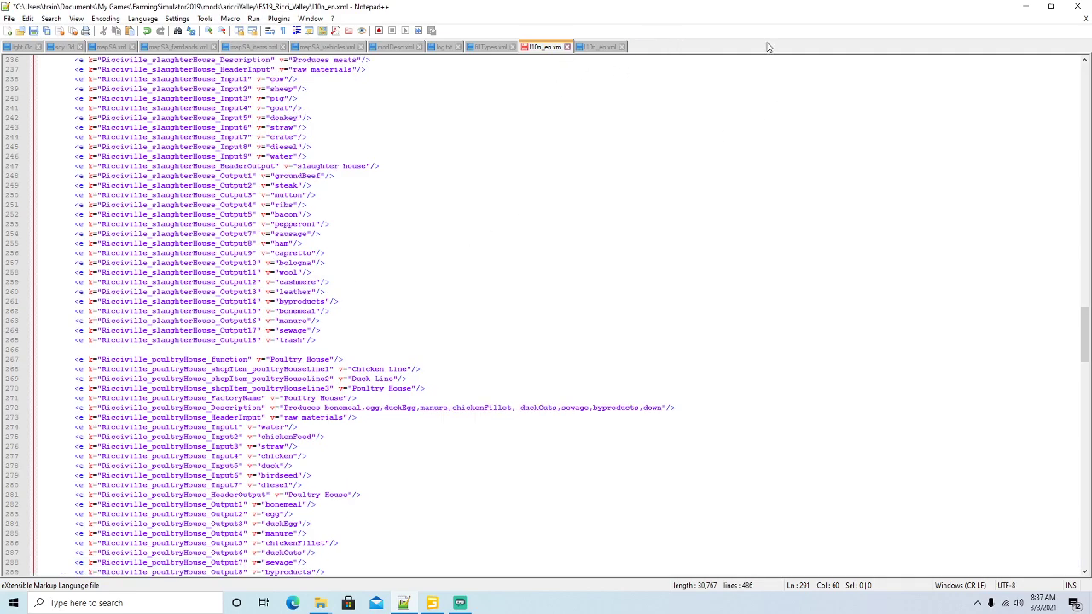
Open the slaughterHouse file from Ricci Valley's placeables/globalCompany folder in Notepad++.
click(1022, 6)
click(356, 48)
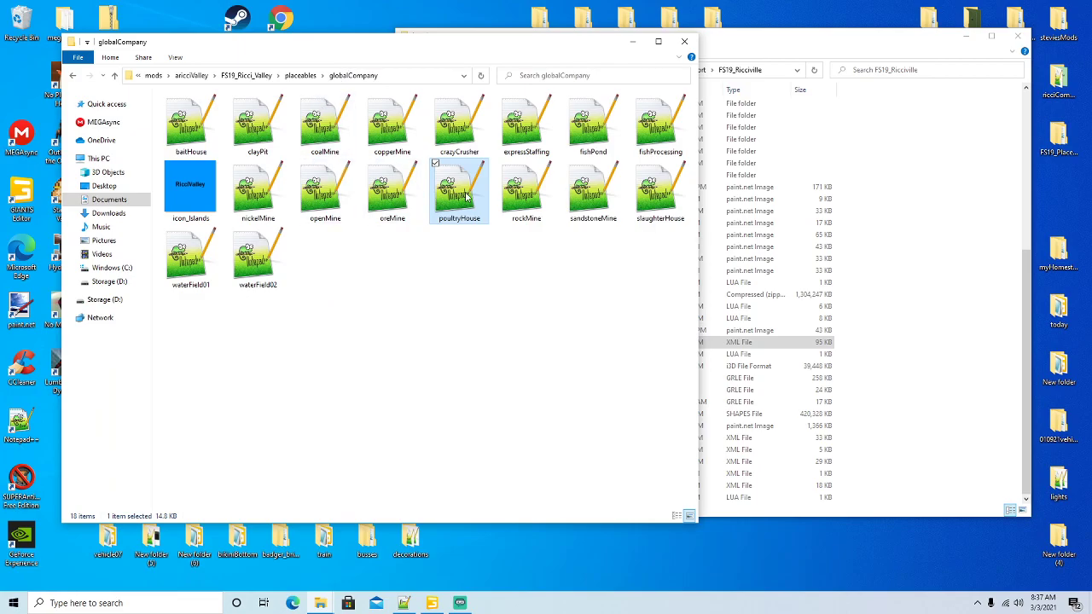
click(656, 209)
right_click(656, 212)
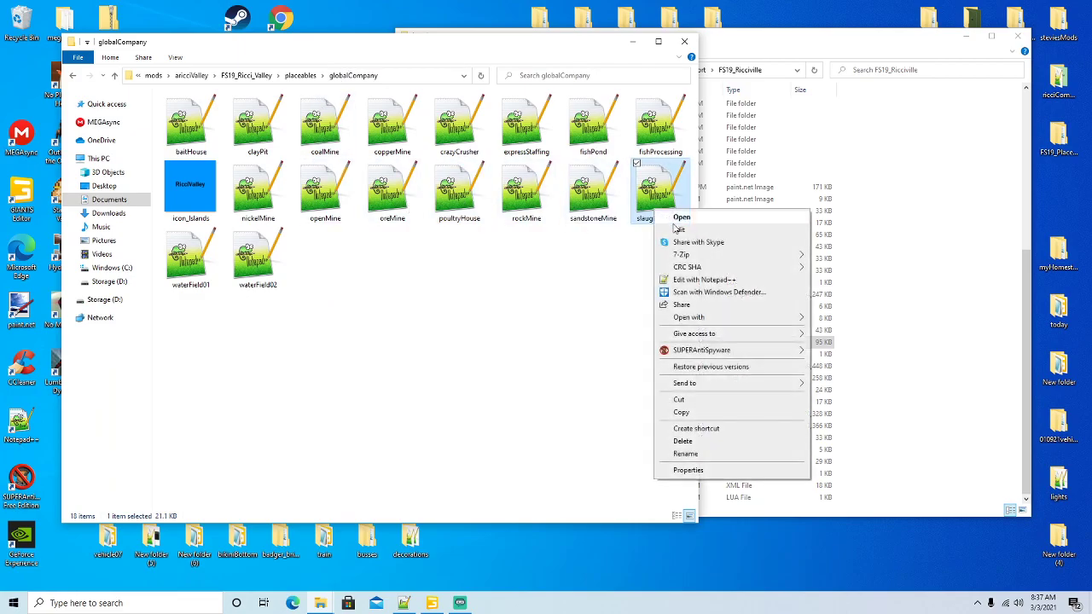
click(710, 281)
Examine slaughterHouse.xml's output products, comparing which loading trigger the byproducts, bonemeal, manure and sewage outputs use.
scroll(415, 300, down, 20)
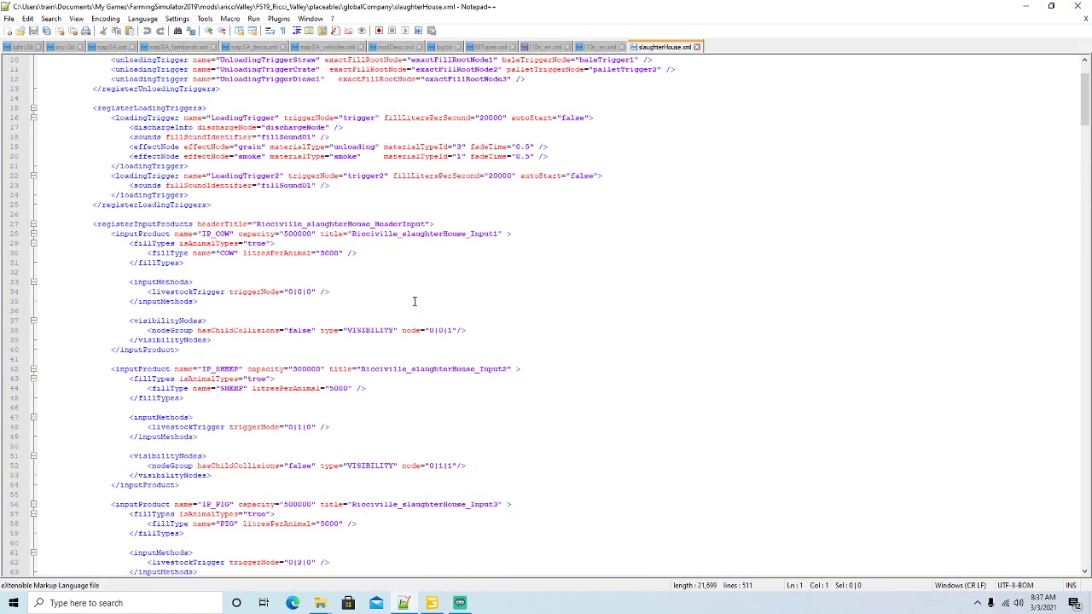
scroll(414, 300, down, 20)
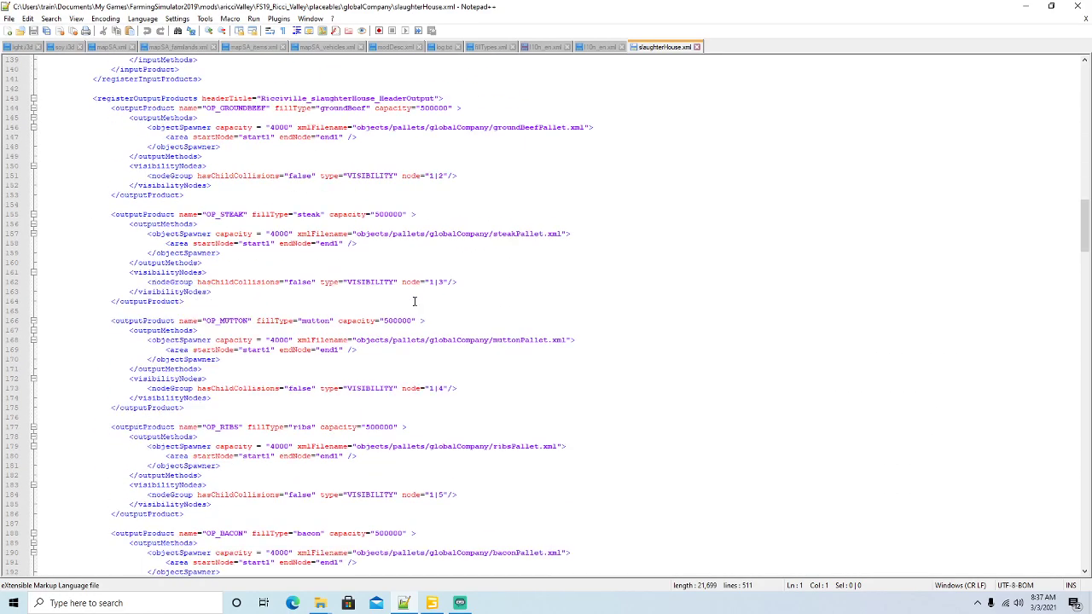
scroll(411, 298, down, 20)
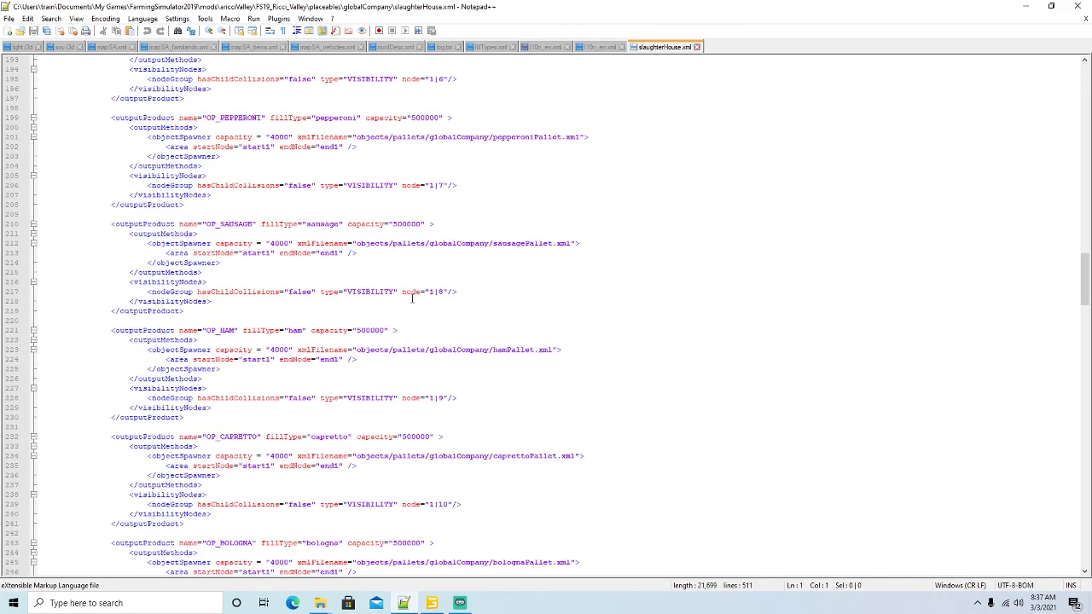
scroll(411, 298, down, 5)
scroll(412, 298, down, 11)
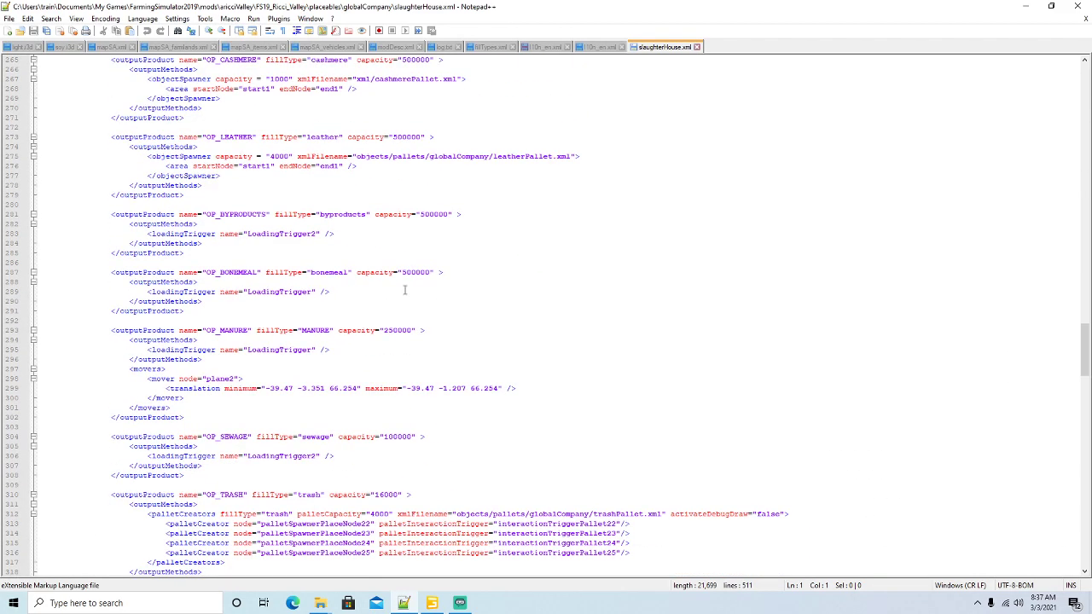
click(311, 234)
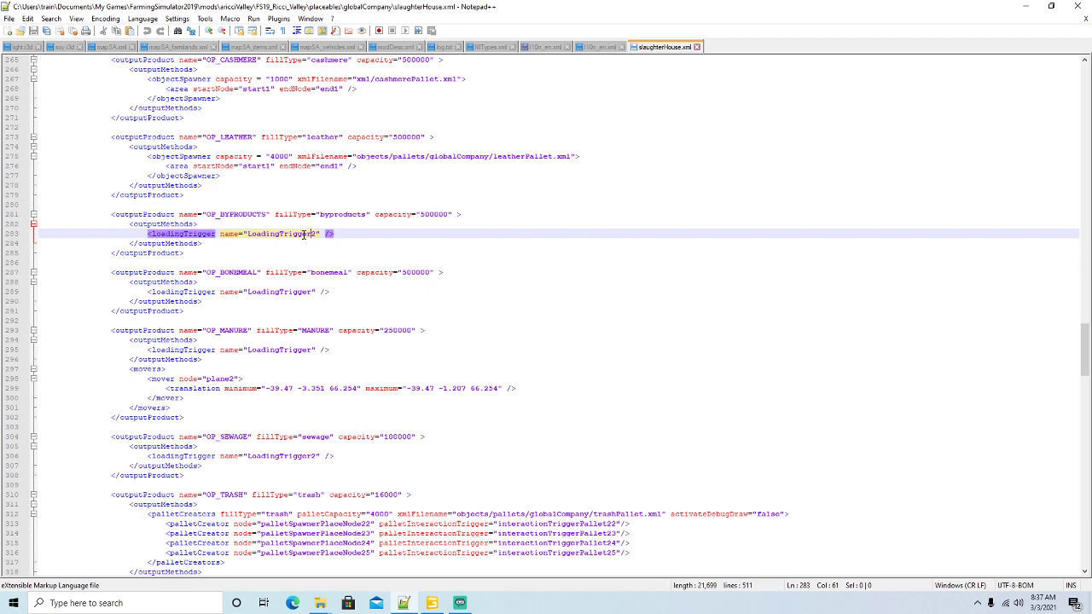
click(282, 457)
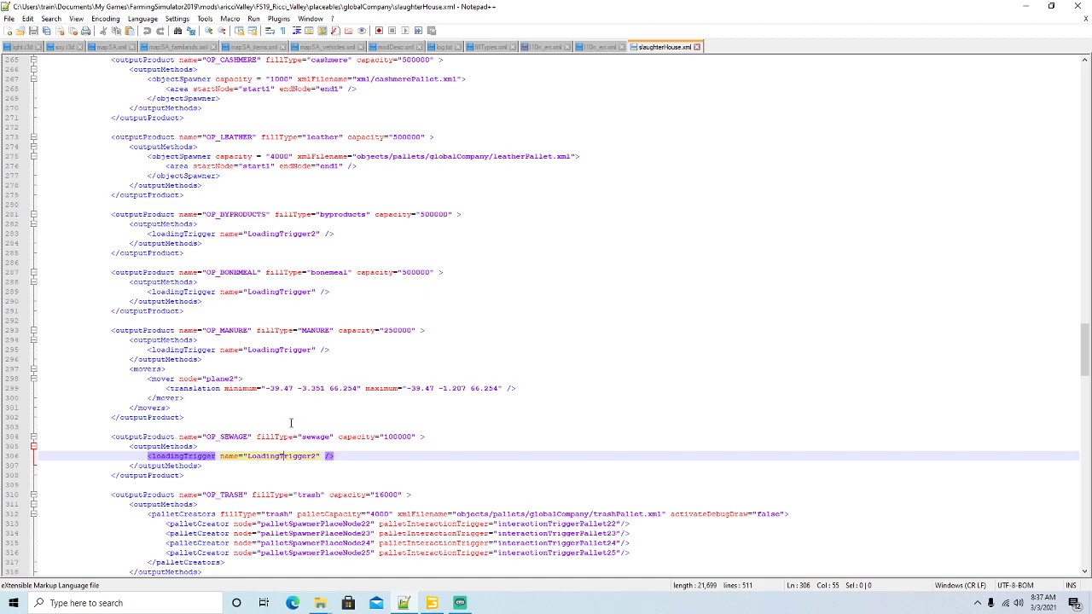
click(273, 350)
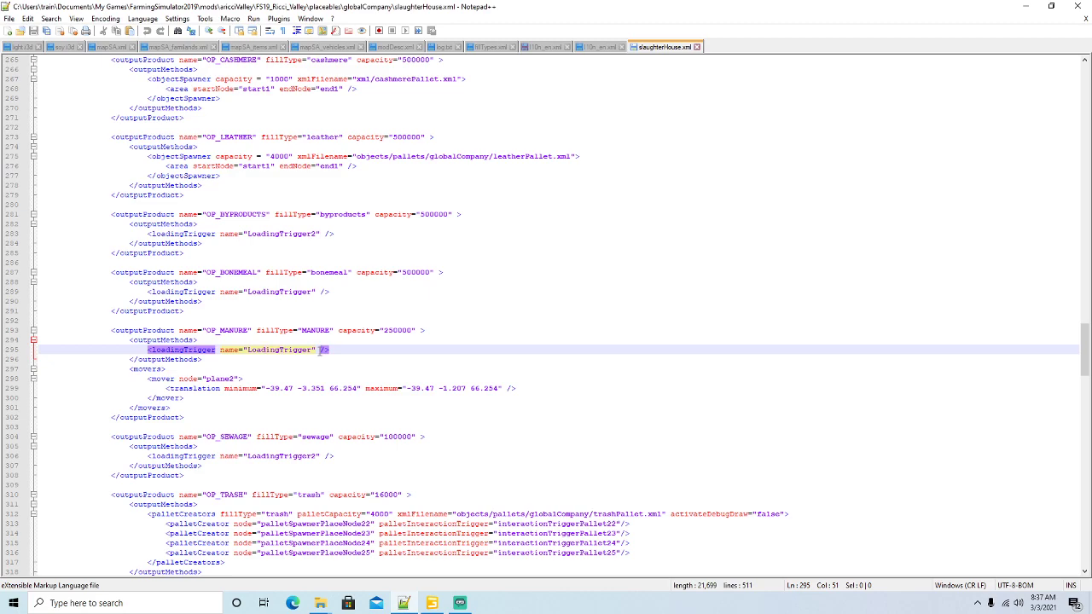
click(282, 292)
click(290, 293)
click(299, 350)
click(300, 456)
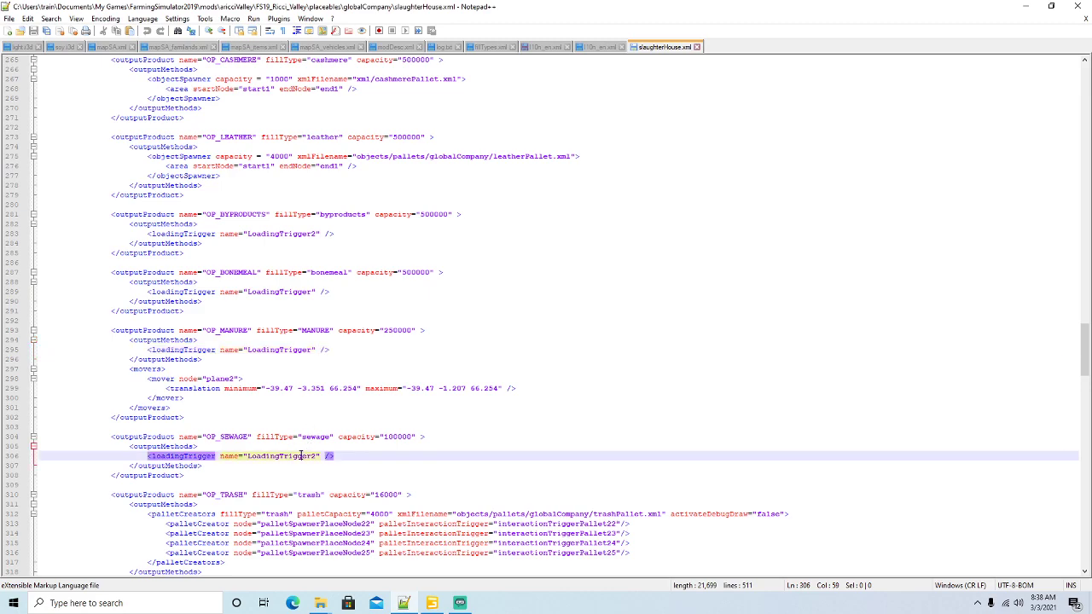
click(293, 234)
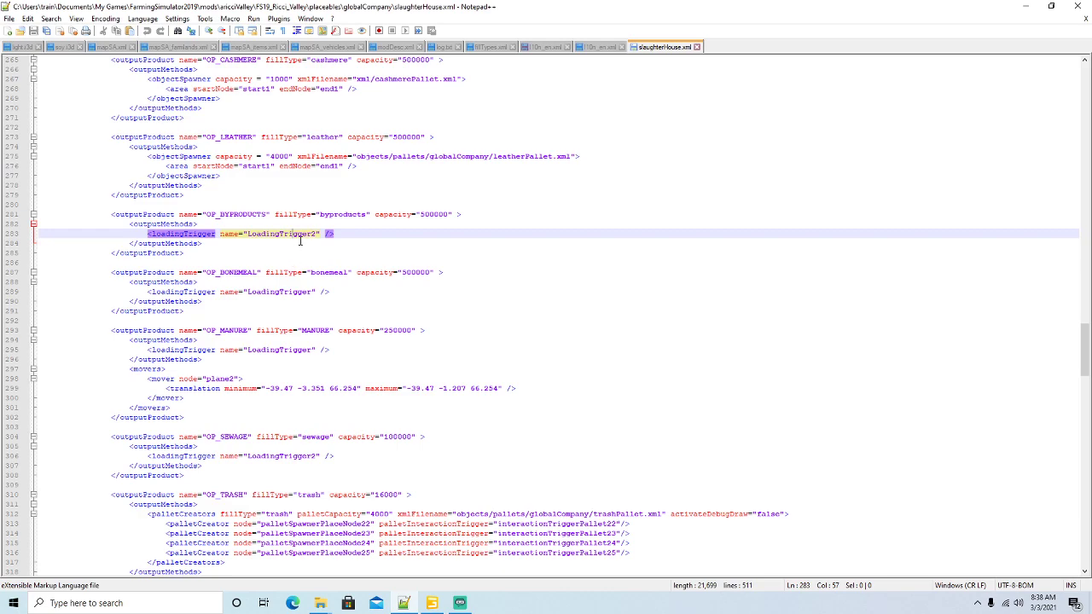
Switch to GIANTS Editor and select the liquidManurePit beside the silo at the cattle shed near the road.
click(1025, 6)
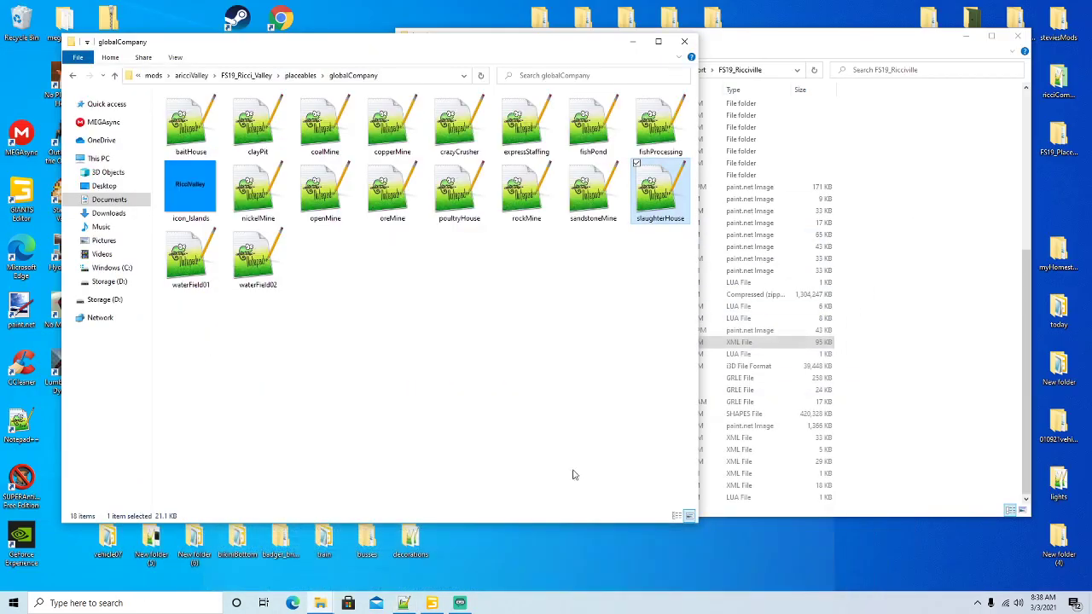
click(431, 603)
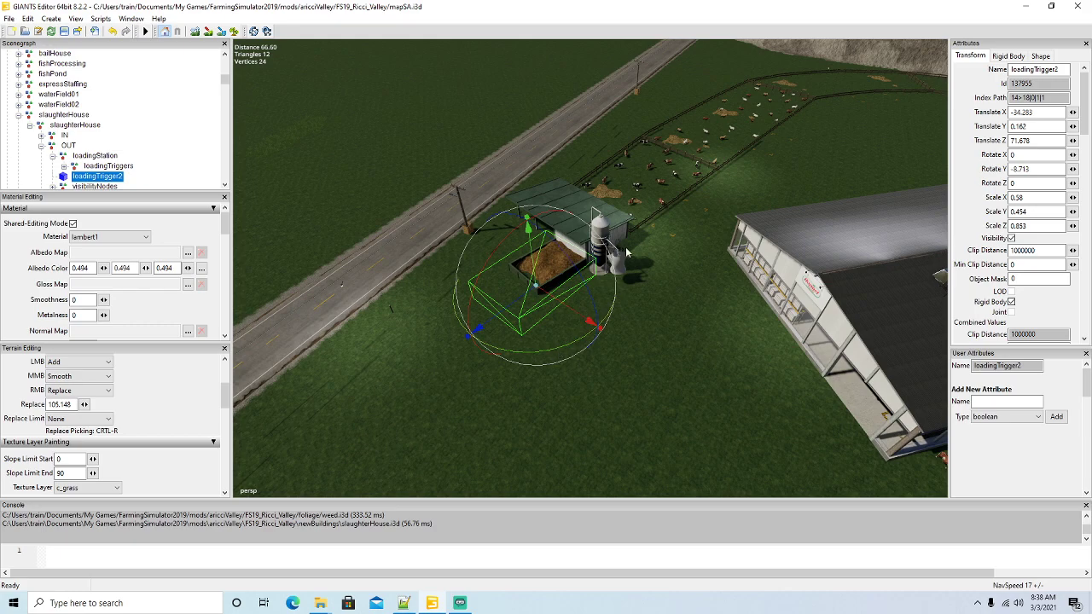
alt+drag(664, 347, 427, 350)
scroll(676, 295, up, 3)
scroll(654, 295, up, 8)
scroll(496, 352, down, 2)
scroll(338, 334, up, 2)
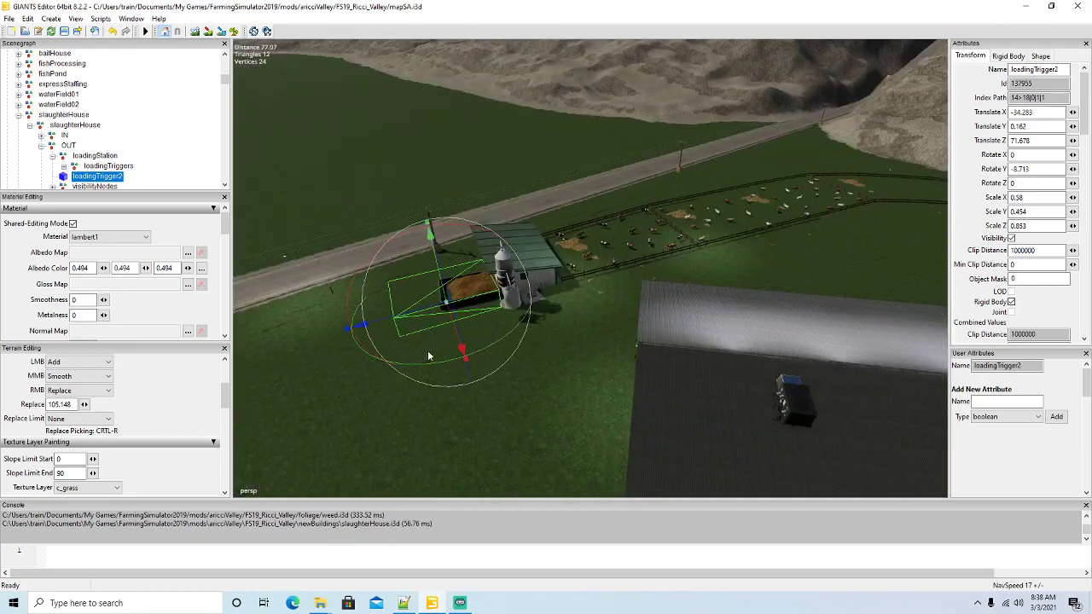
click(538, 303)
alt+drag(539, 303, 582, 394)
scroll(582, 394, down, 2)
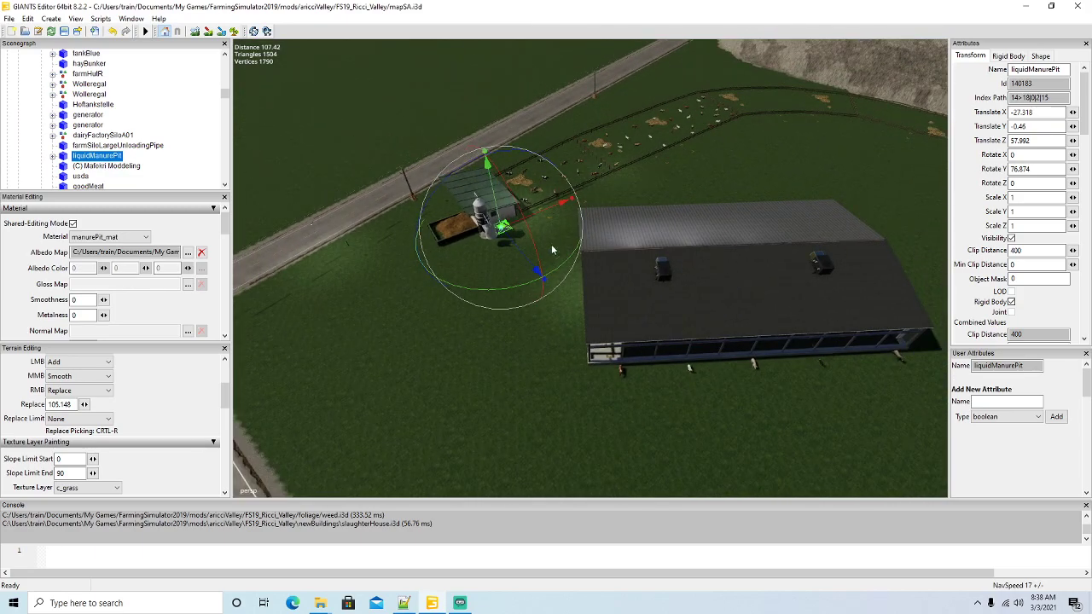
Move the liquidManurePit past the factory building towards the far shed, to about X 102.9, Z -69.4.
drag(546, 211, 773, 119)
alt+drag(658, 237, 708, 240)
drag(650, 140, 949, 233)
alt+drag(707, 275, 794, 237)
scroll(794, 237, up, 6)
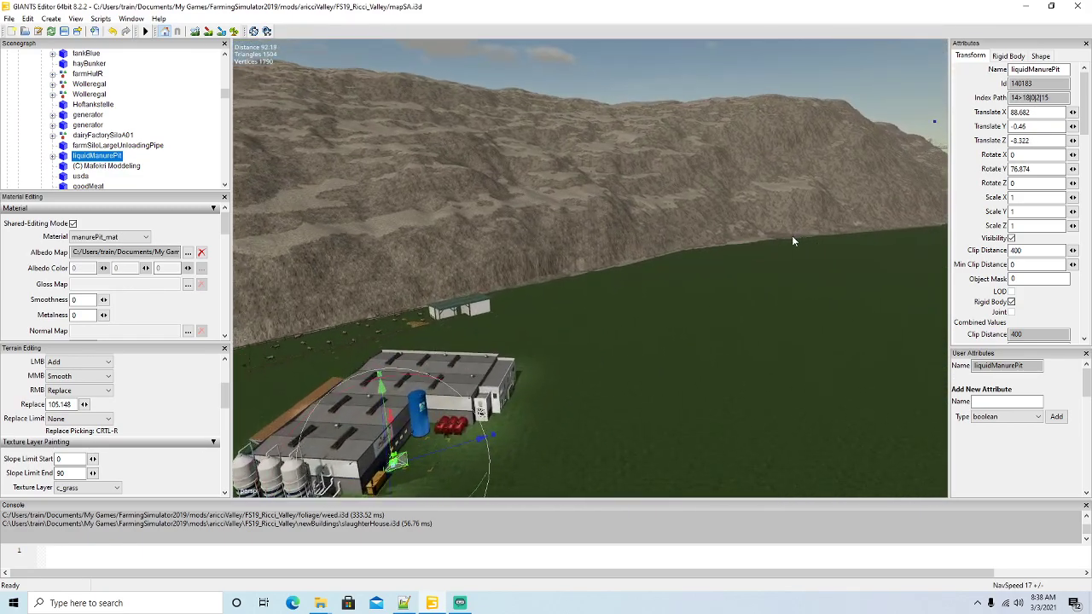
scroll(789, 234, up, 10)
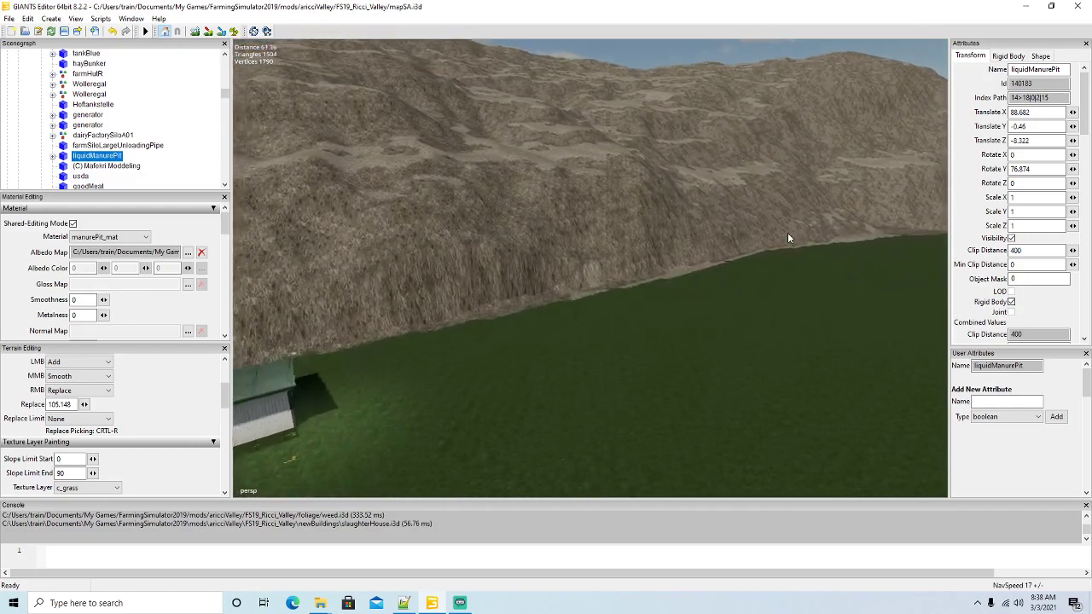
scroll(461, 301, down, 12)
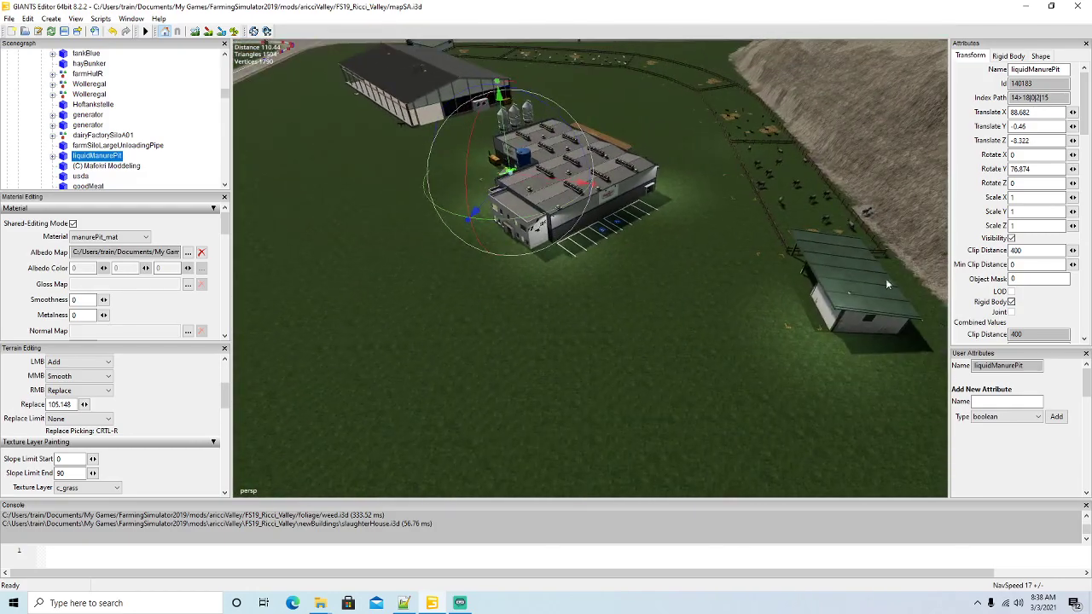
alt+drag(585, 308, 619, 255)
drag(655, 215, 679, 324)
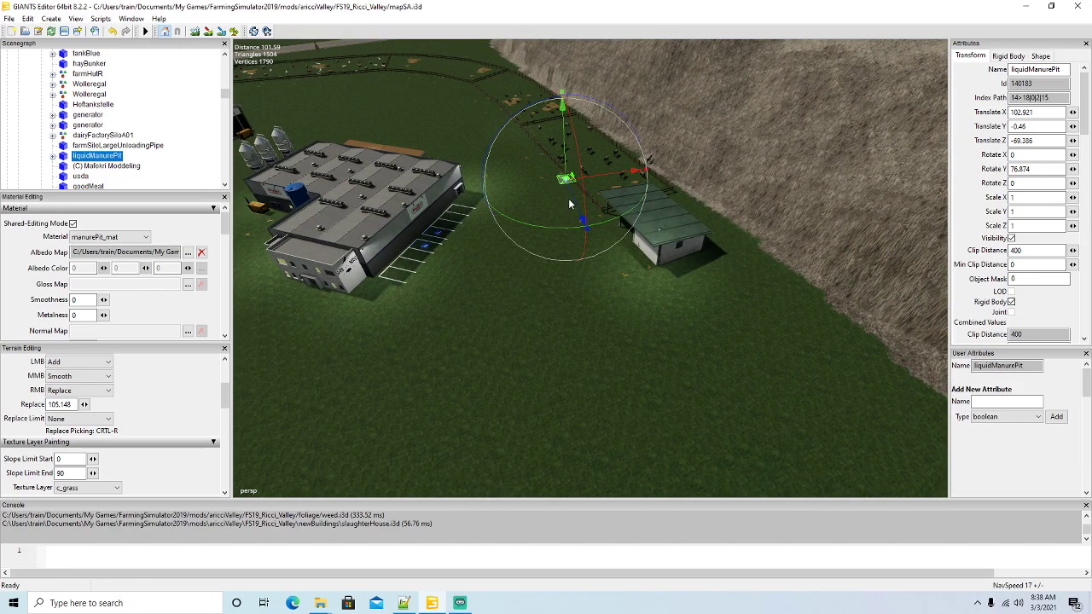
Place the liquidManurePit against the far shed's end wall at about X 142.4, Z -78.7, rotated about 88.5° on Y.
drag(569, 203, 683, 334)
drag(661, 292, 767, 271)
alt+drag(764, 277, 711, 354)
scroll(712, 354, up, 5)
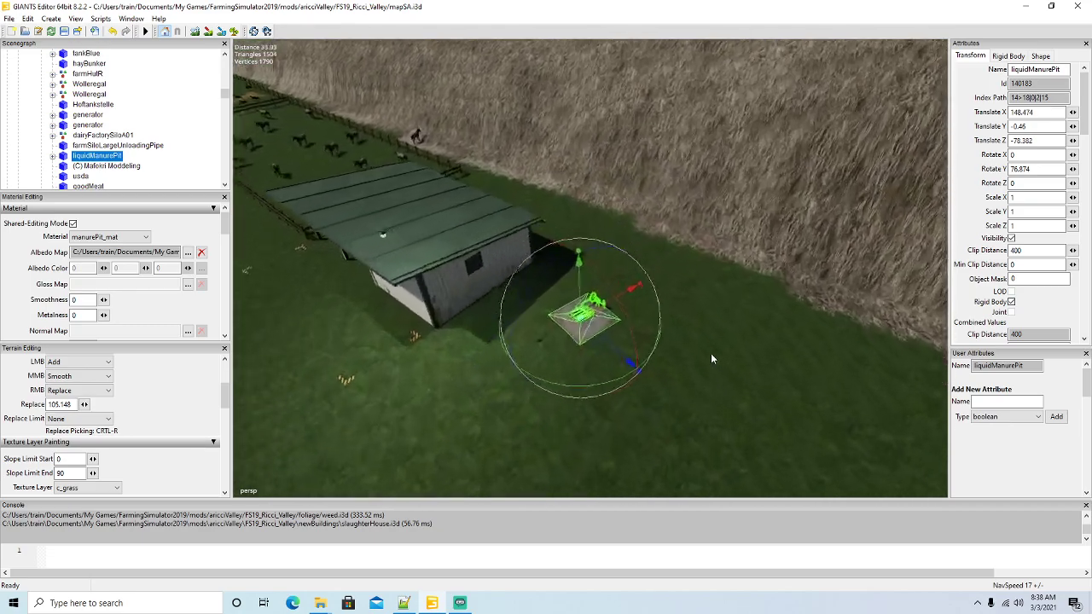
scroll(712, 354, up, 2)
drag(611, 395, 544, 353)
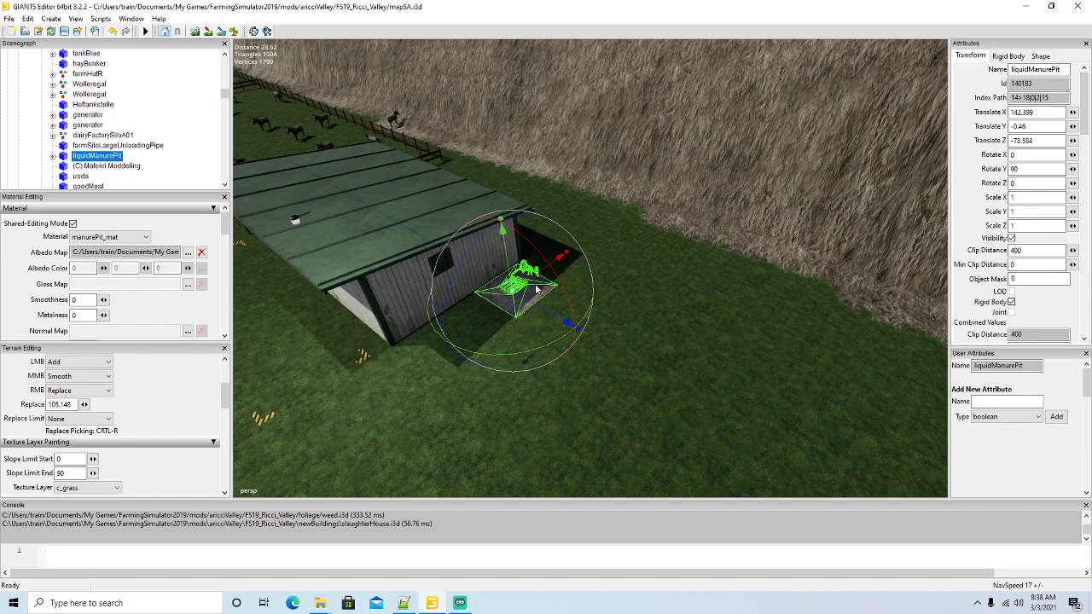
mouse_move(533, 284)
mouse_down()
mouse_move(519, 292)
mouse_move(533, 279)
mouse_up()
drag(541, 359, 408, 341)
Duplicate the dairyFactorySiloA01 silo by the road and move the copy beside the far shed, at about X 142.9, Z -70.4.
scroll(532, 366, down, 5)
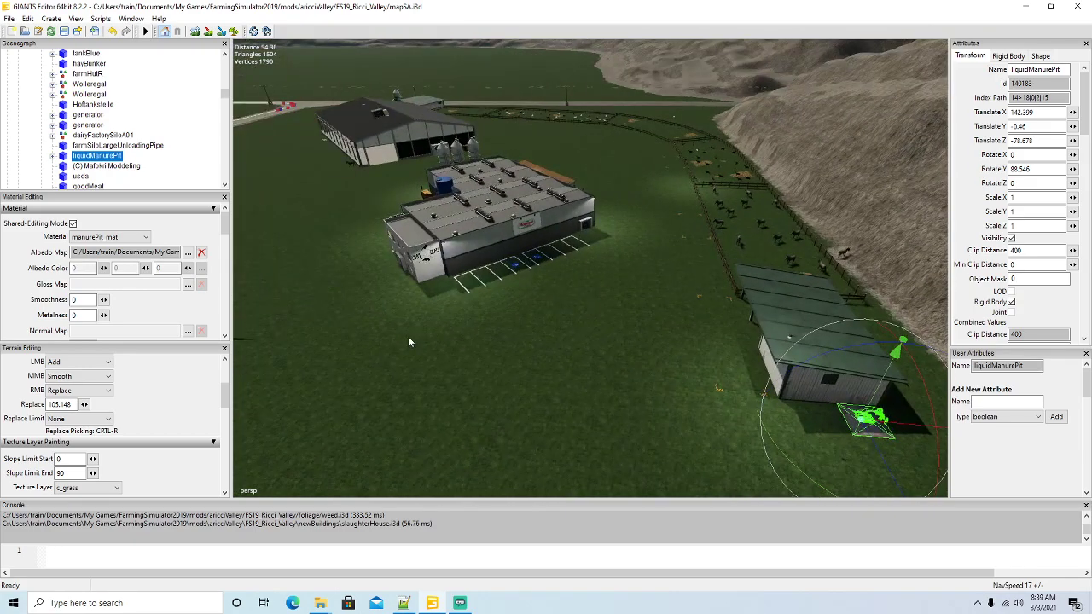
click(401, 106)
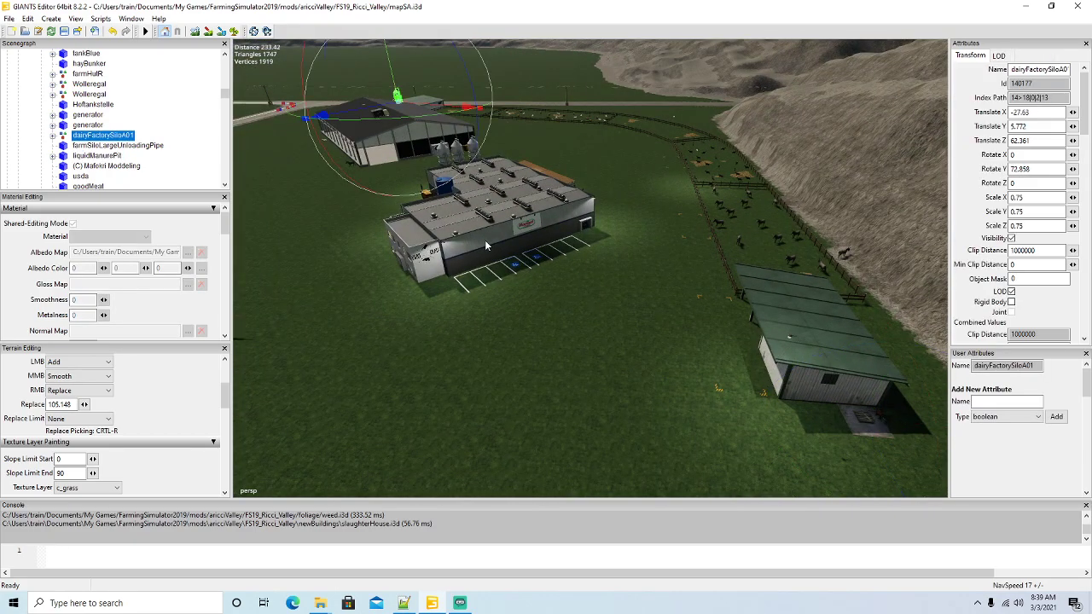
click(424, 106)
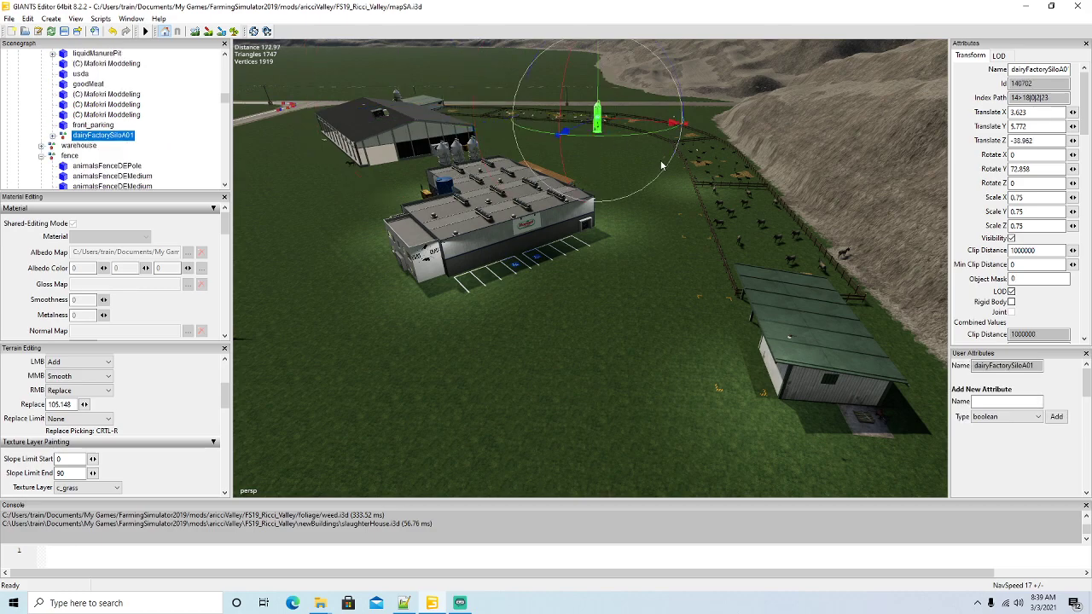
drag(581, 130, 836, 426)
alt+drag(657, 451, 721, 460)
scroll(722, 460, up, 3)
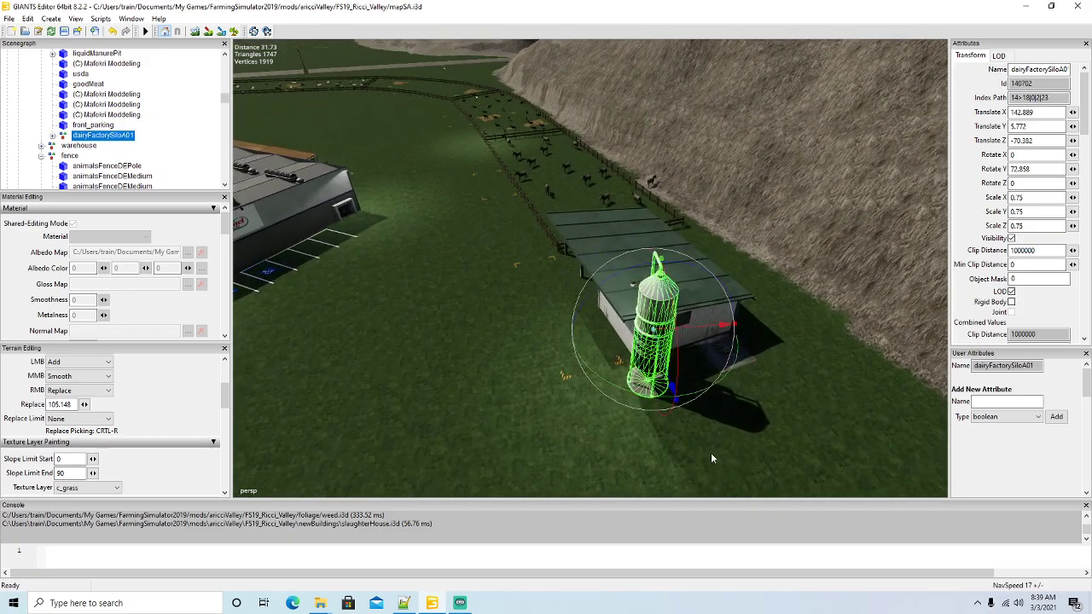
Turn the copied silo so its pipe faces the far shed, about 89.8° on Y, and shift it to about Z -73.3.
alt+drag(623, 435, 615, 395)
scroll(631, 444, up, 2)
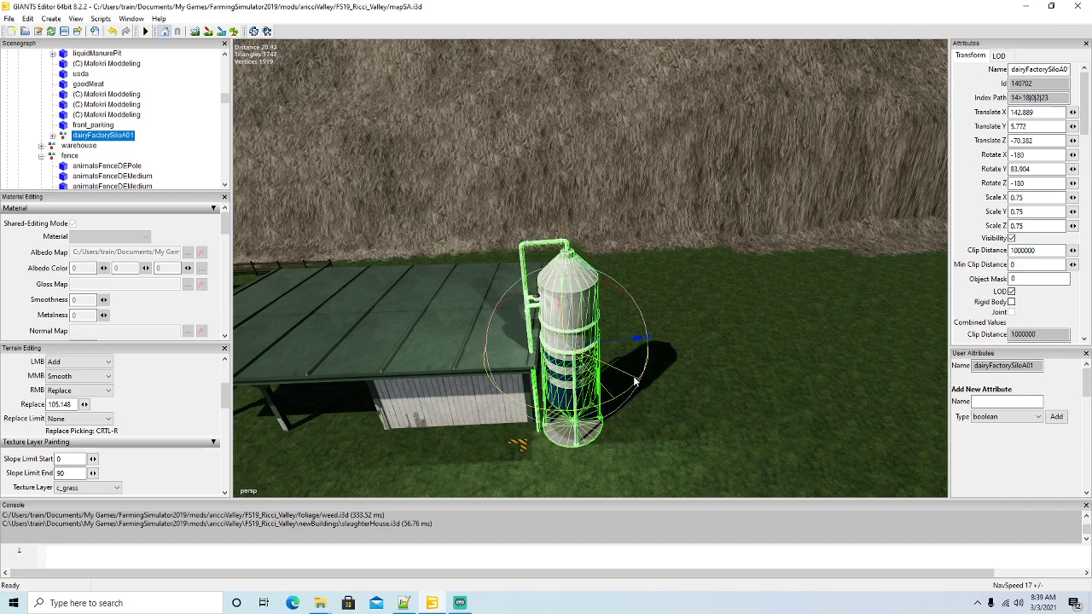
drag(562, 324, 531, 391)
drag(582, 286, 682, 338)
Move the slaughterHouse's loadingTrigger2 beside the copied silo, at about X 148.3, Z -77, rotated about 4.9° on Y.
scroll(682, 338, down, 10)
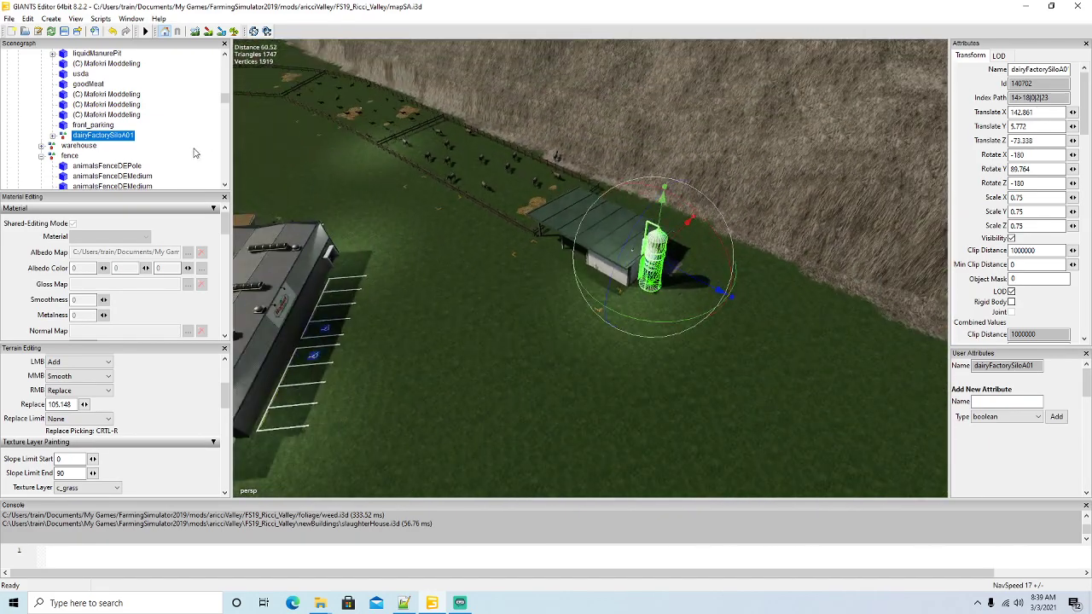
scroll(138, 134, up, 1)
scroll(137, 134, down, 10)
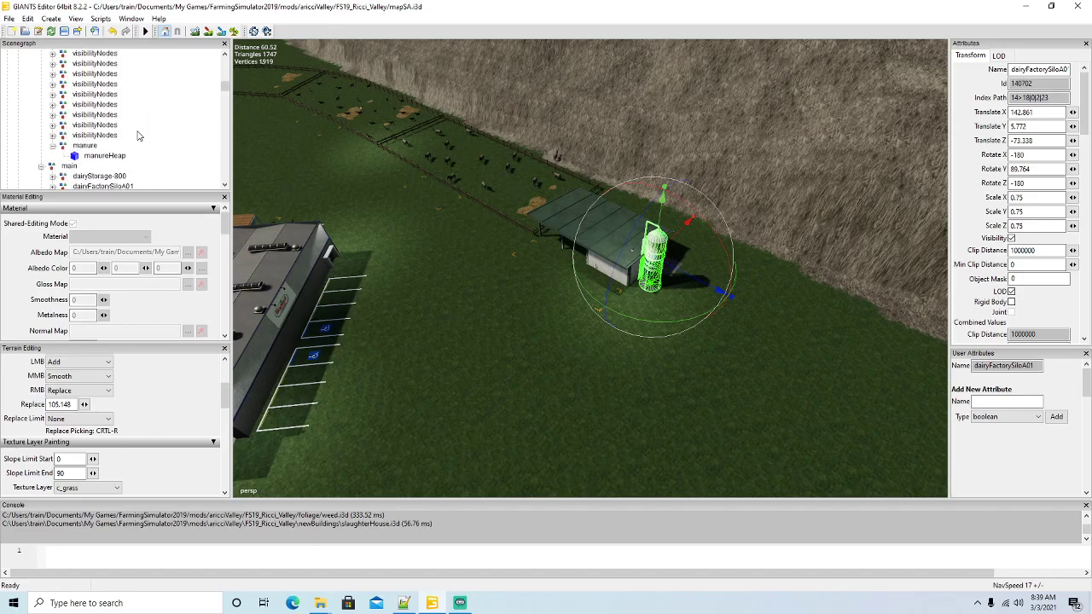
click(72, 106)
alt+drag(456, 232, 595, 168)
scroll(424, 253, down, 5)
drag(551, 139, 936, 562)
alt+drag(590, 364, 706, 400)
scroll(707, 400, up, 4)
scroll(705, 400, up, 3)
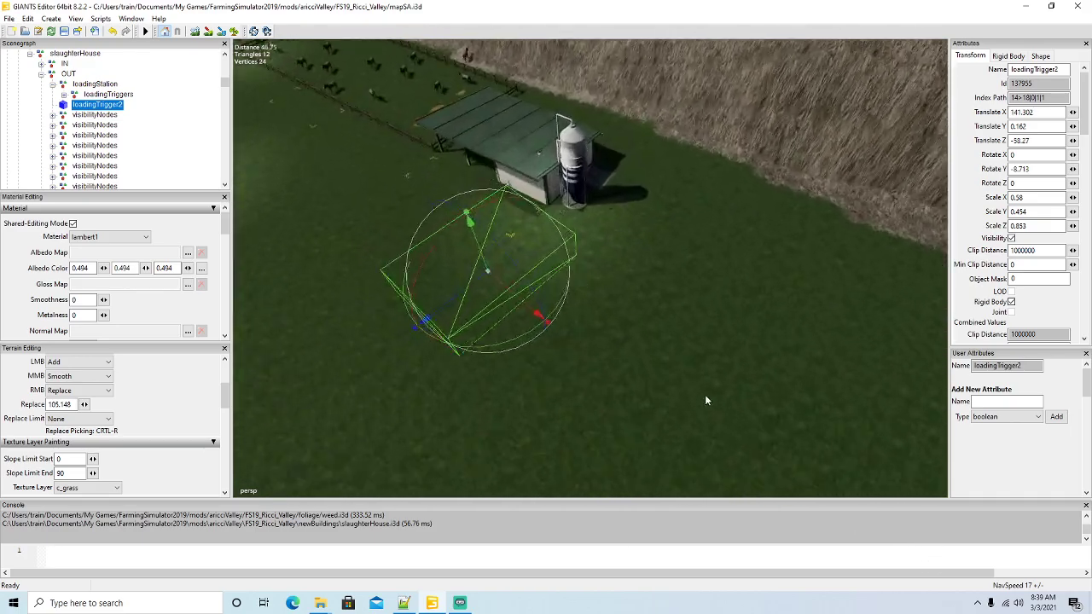
drag(525, 350, 613, 275)
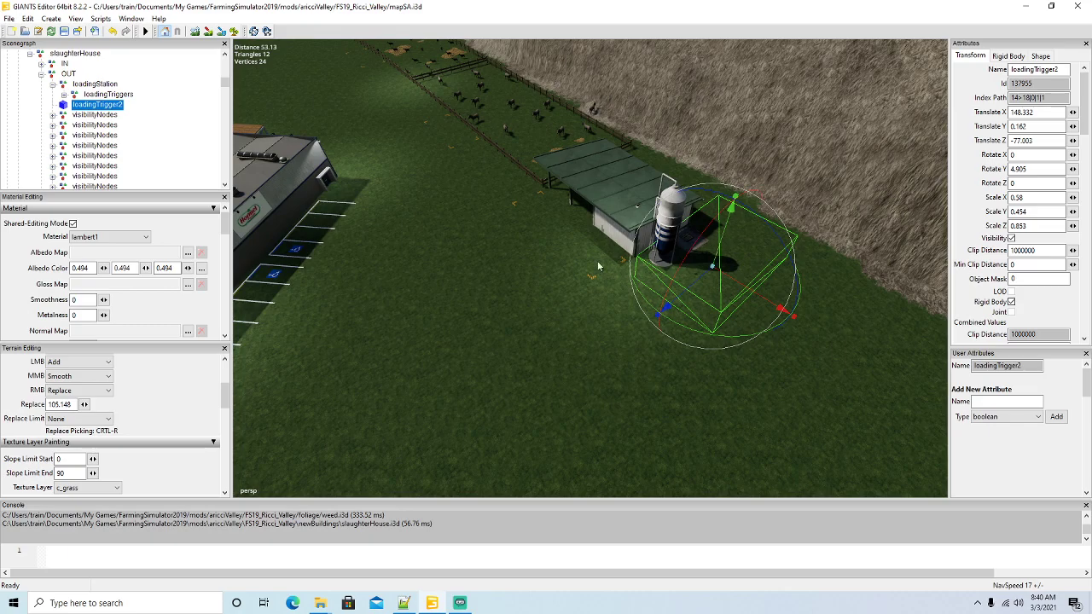
Locate the pallet spawn planes by the road junction and select their parent group, ExtendedPalletSpawner.
alt+drag(649, 263, 644, 381)
scroll(437, 274, up, 10)
scroll(445, 276, up, 8)
alt+drag(516, 271, 490, 288)
scroll(532, 280, down, 6)
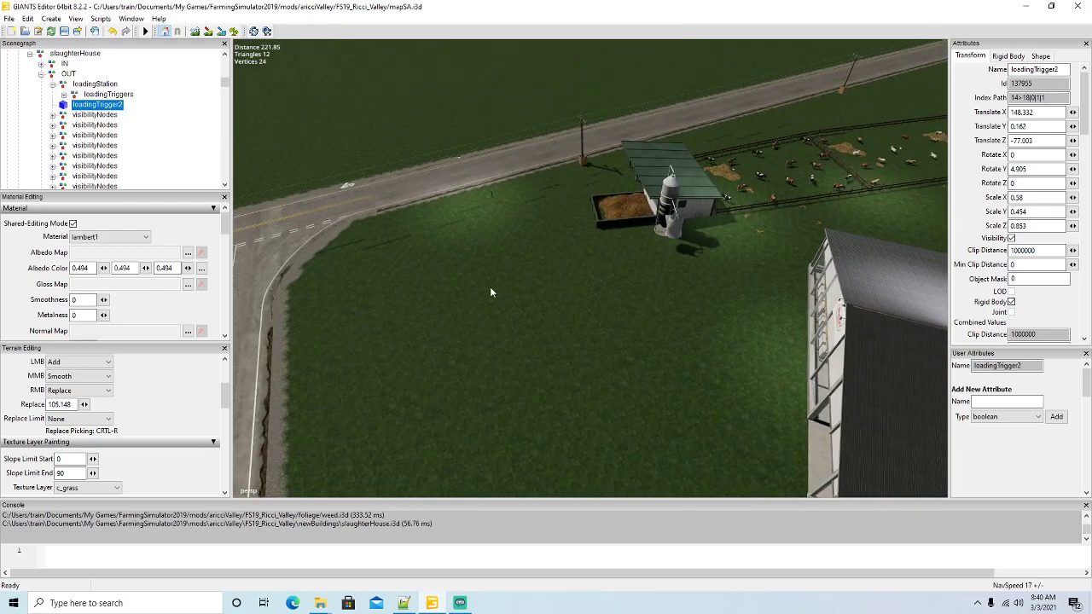
scroll(128, 138, down, 3)
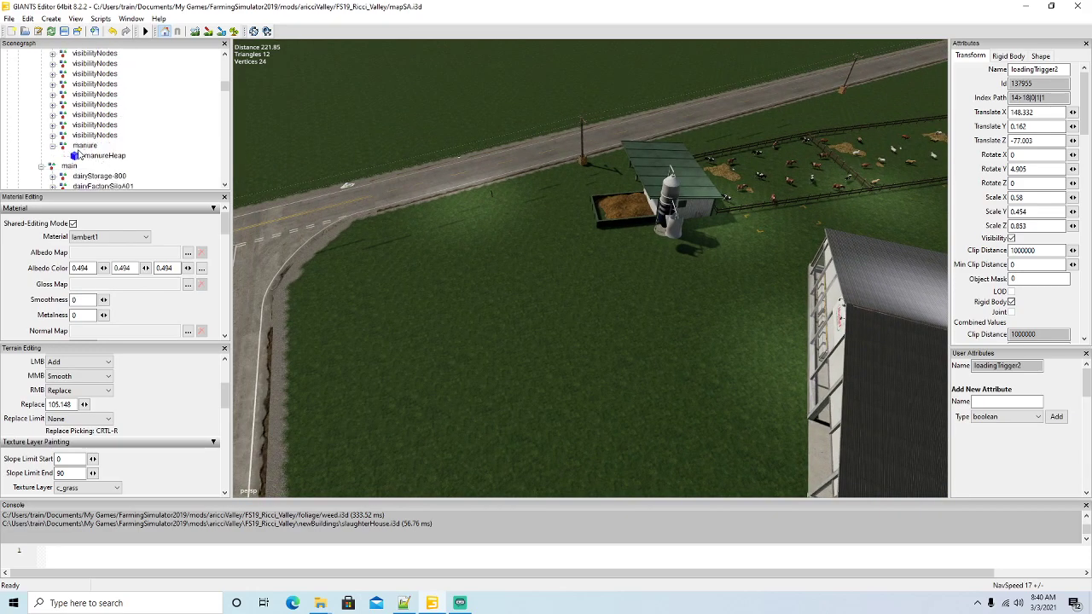
click(94, 135)
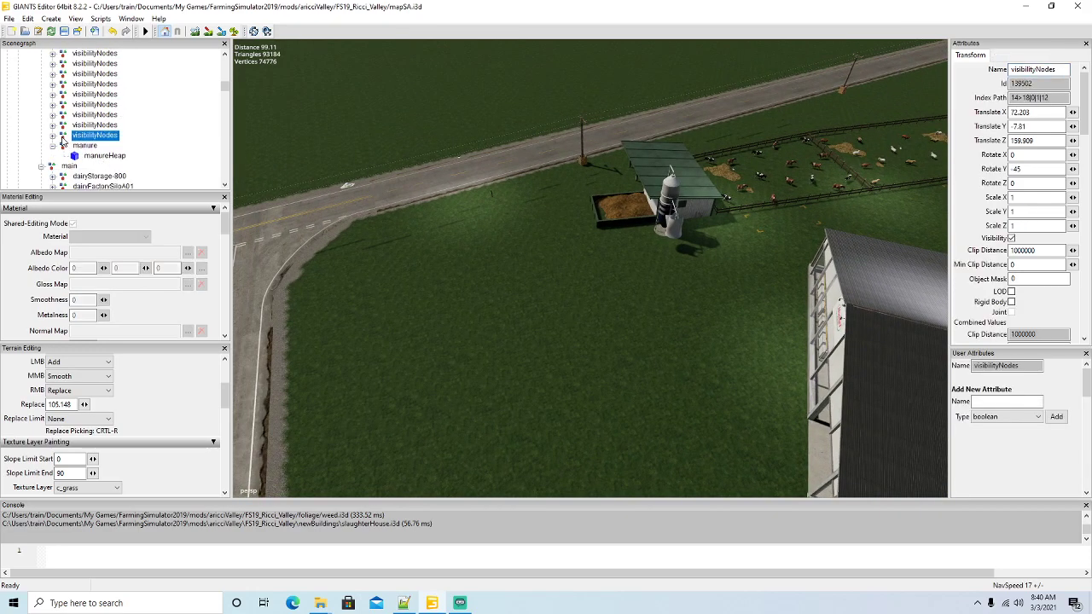
scroll(76, 149, down, 5)
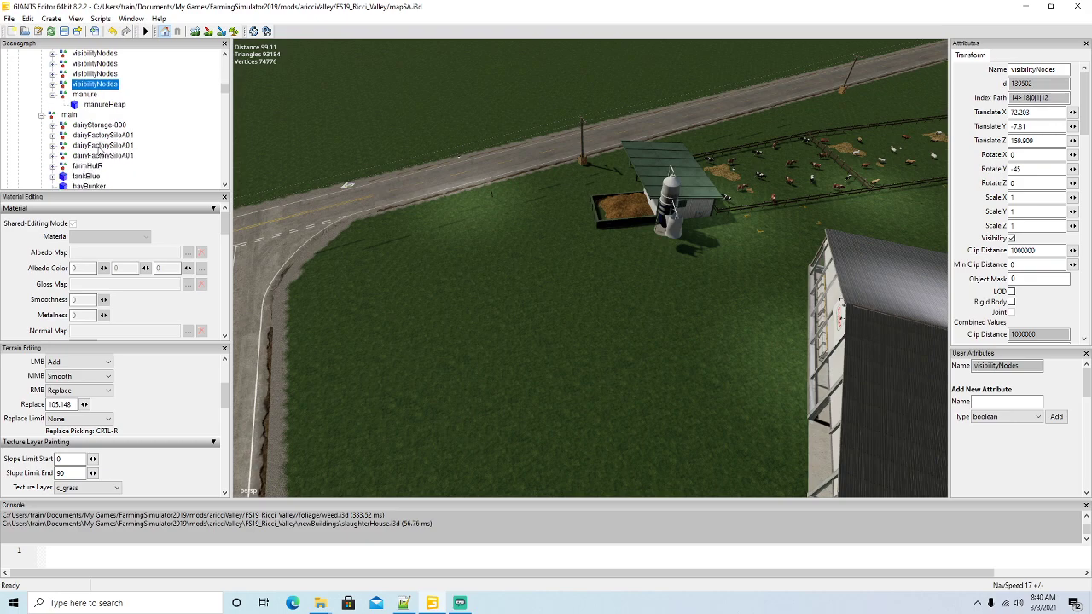
click(344, 184)
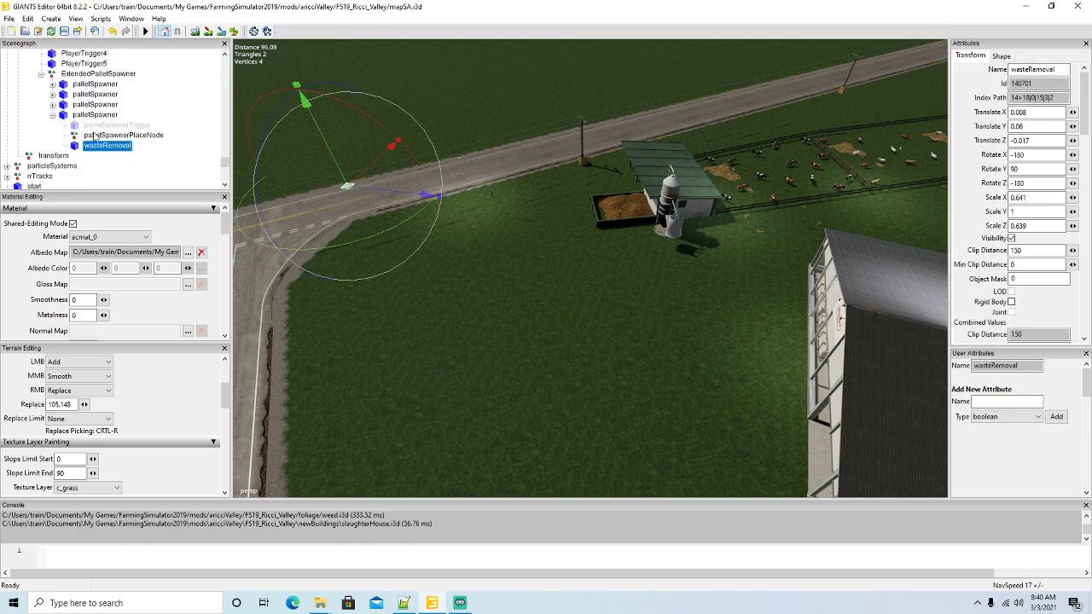
click(42, 74)
click(67, 76)
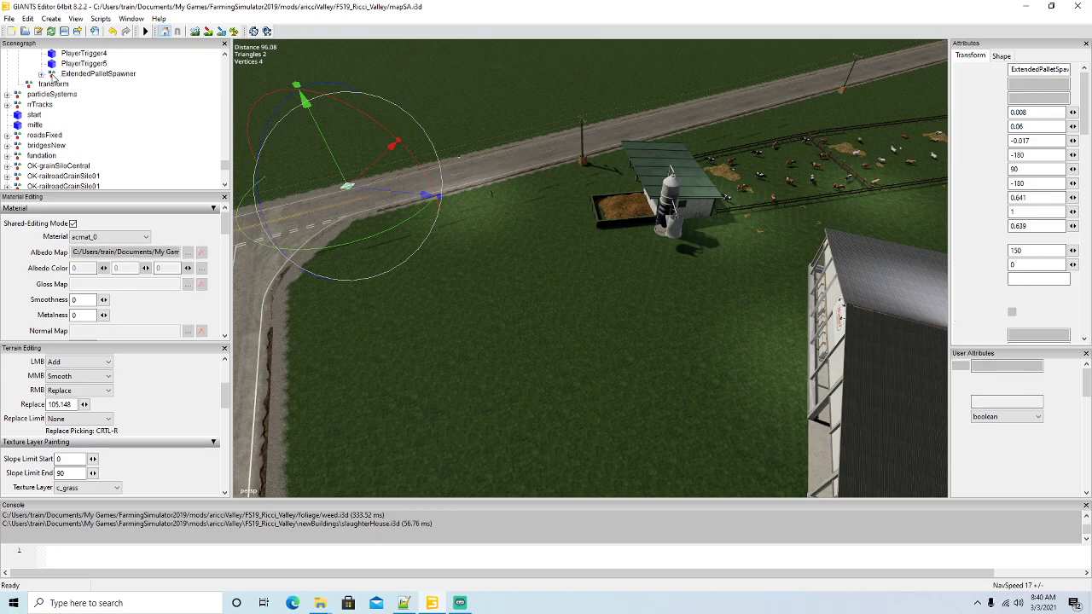
Move the whole ExtendedPalletSpawner group toward the far shed, to about X 183.7, Z -15.9.
alt+drag(407, 239, 449, 242)
scroll(448, 242, down, 5)
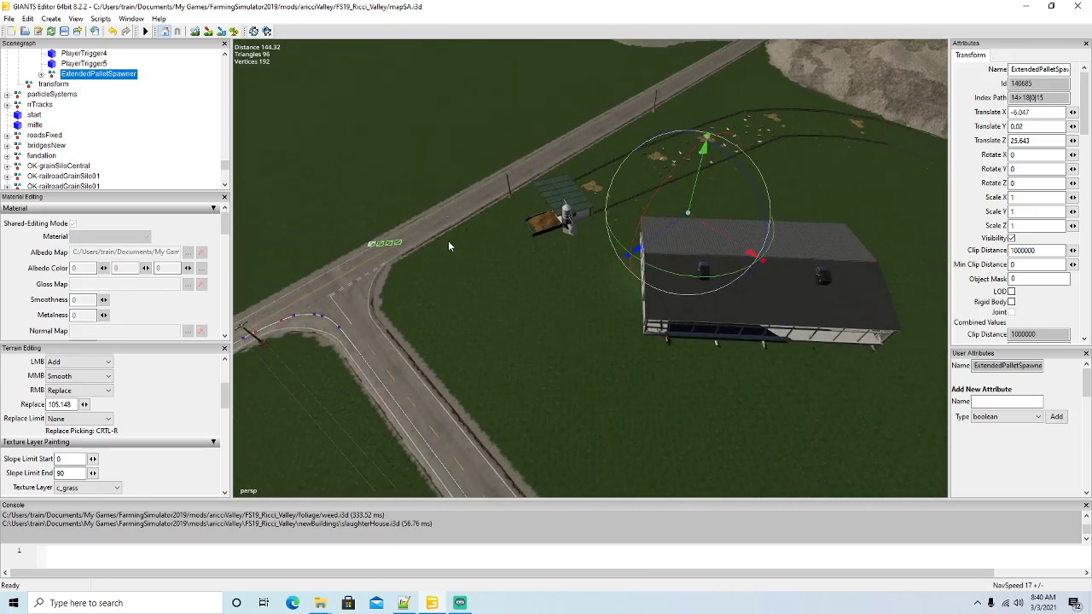
drag(655, 244, 1011, 368)
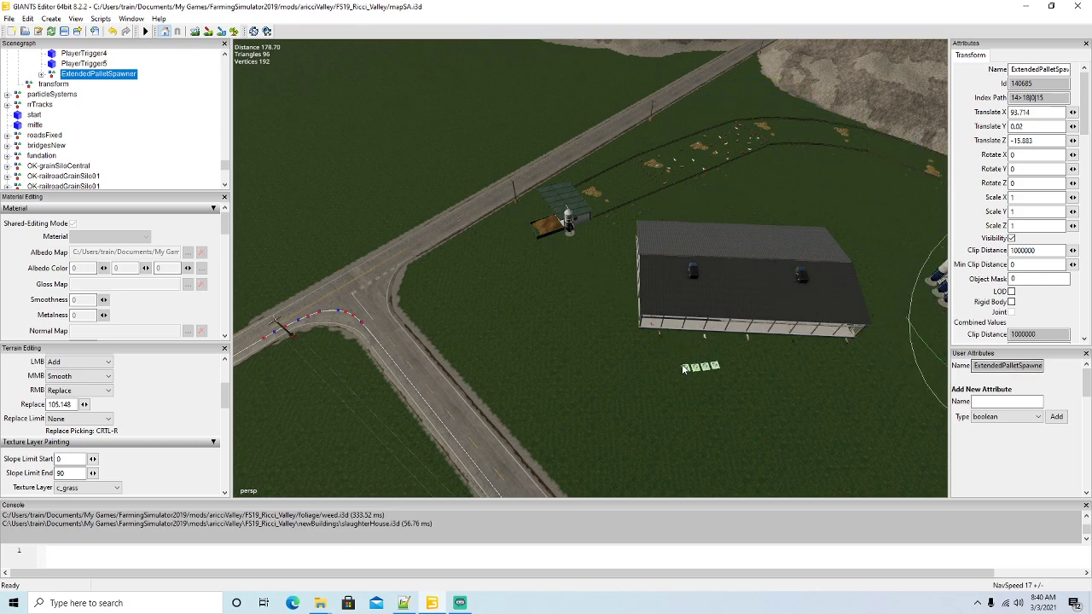
alt+drag(693, 357, 783, 346)
drag(827, 228, 987, 256)
alt+drag(725, 292, 619, 319)
scroll(844, 250, up, 5)
scroll(829, 244, up, 3)
scroll(830, 244, up, 5)
scroll(629, 307, down, 5)
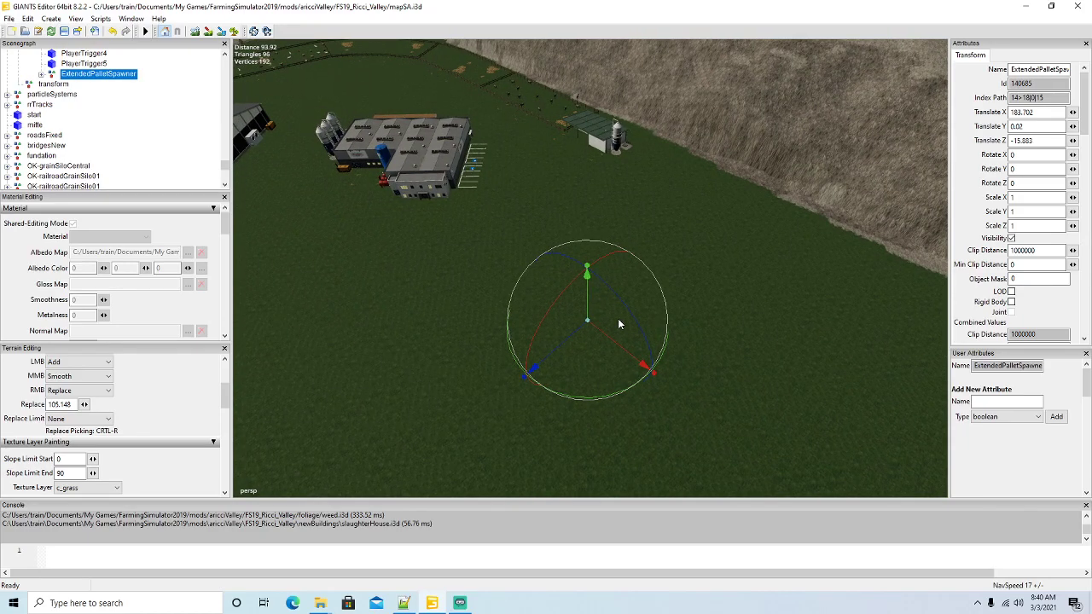
Rotate the ExtendedPalletSpawner group about -46.2° on Y and move it to about X 245, Z -74.7, placing the spawn planes near the far shed.
alt+drag(666, 325, 581, 346)
alt+drag(680, 359, 611, 329)
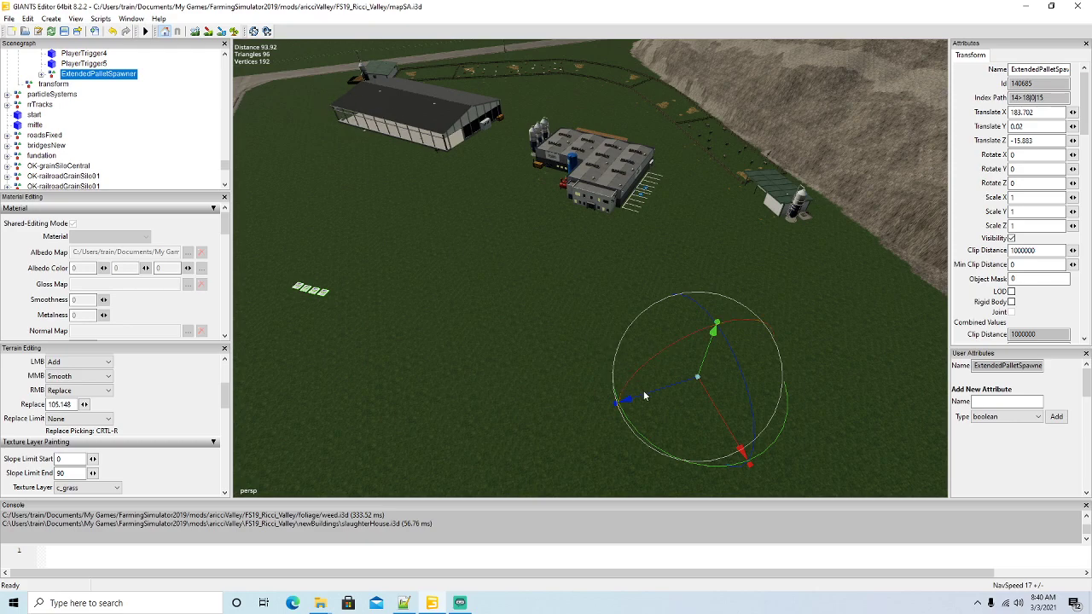
drag(705, 465, 660, 423)
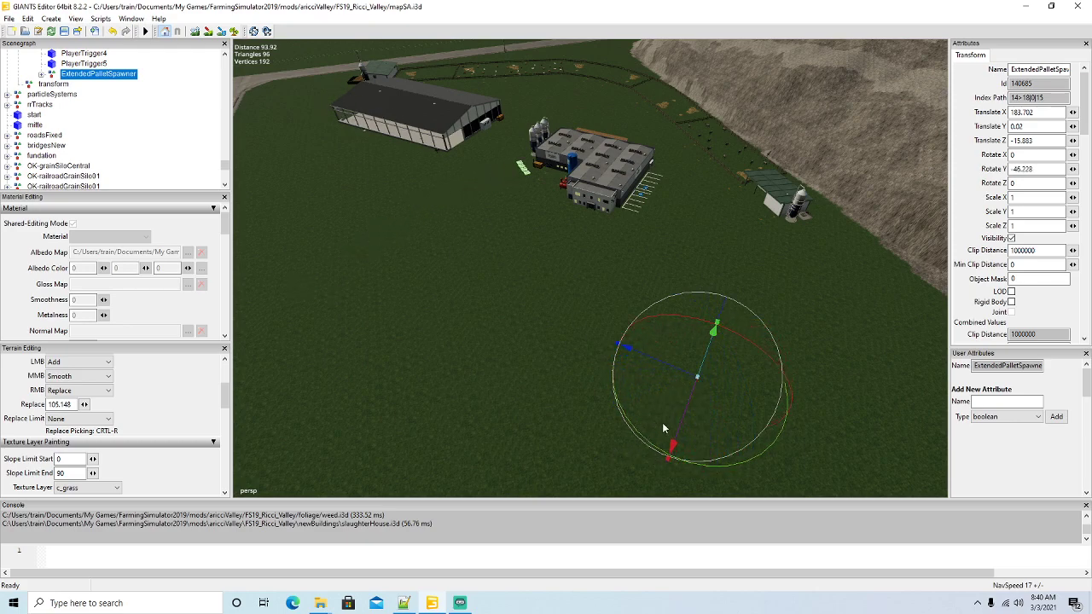
drag(640, 355, 1067, 542)
alt+drag(523, 320, 632, 347)
alt+drag(737, 316, 668, 279)
scroll(702, 337, down, 2)
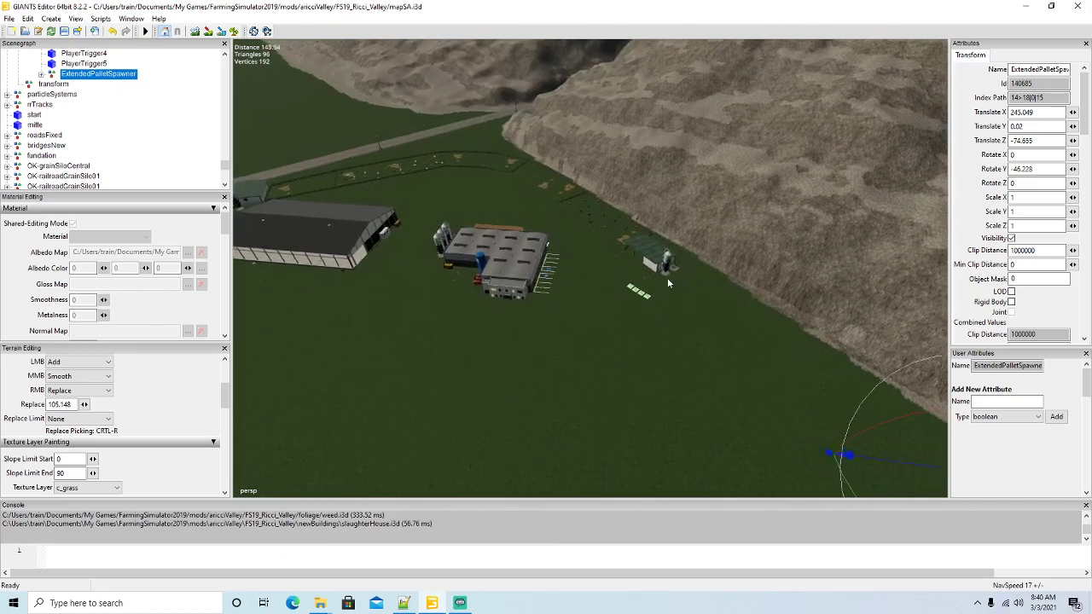
scroll(668, 279, up, 2)
scroll(692, 277, up, 6)
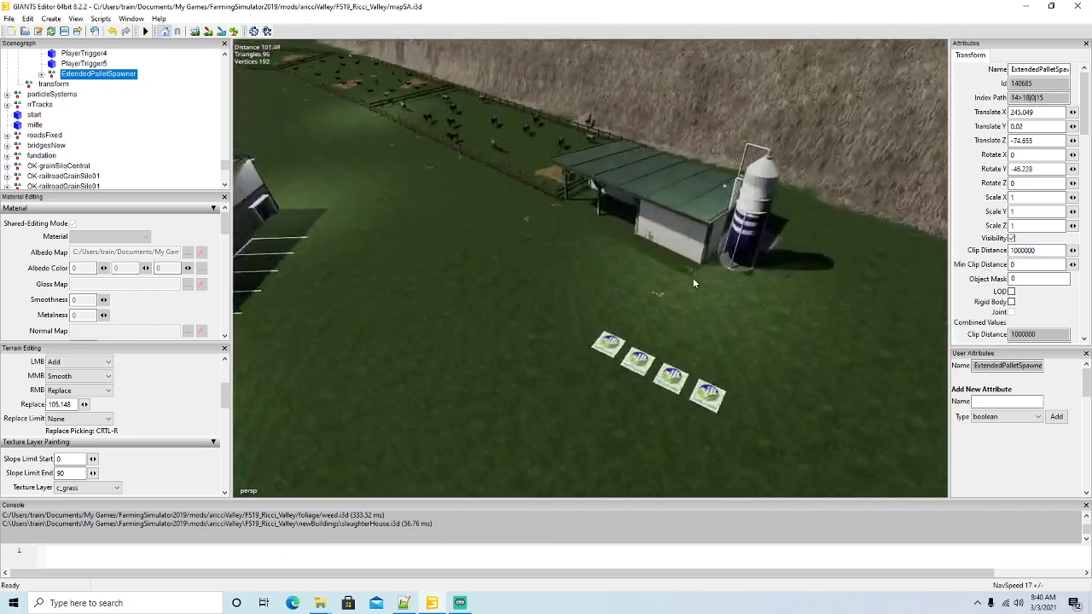
scroll(729, 292, down, 8)
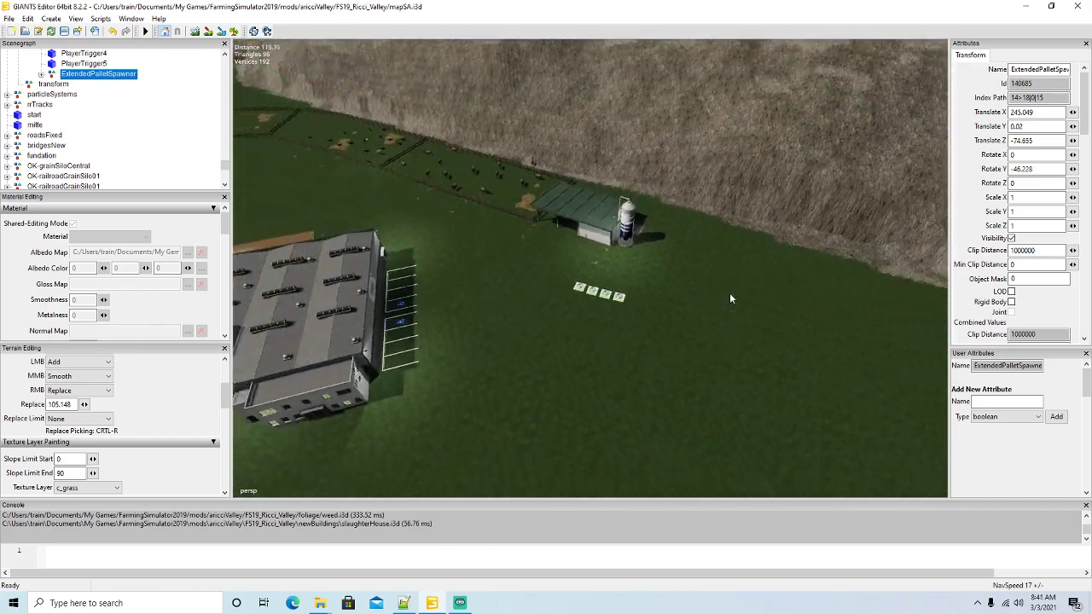
scroll(731, 295, down, 2)
scroll(729, 293, down, 1)
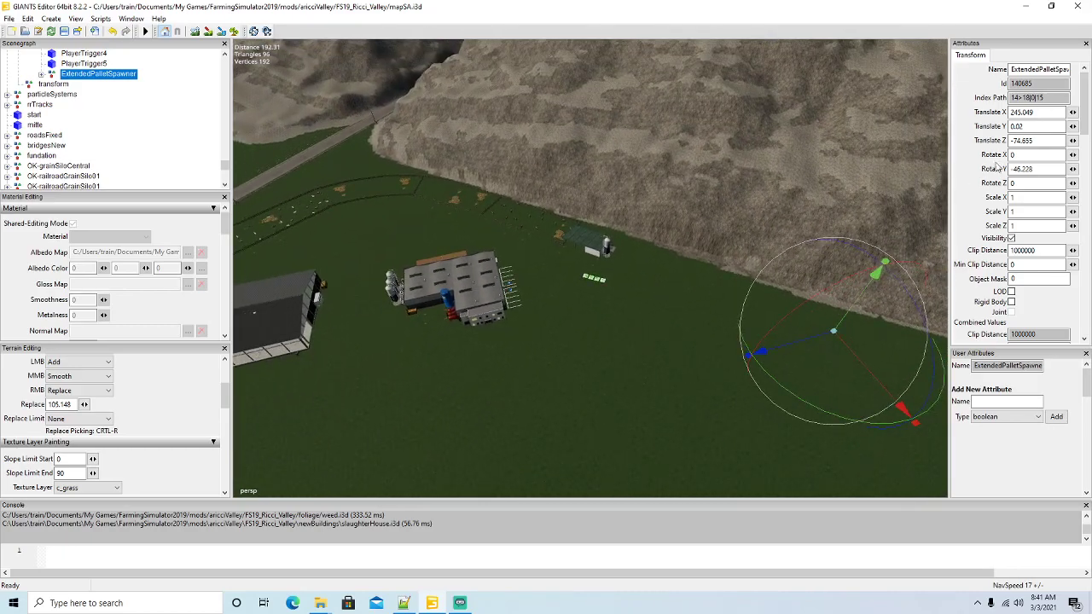
Reset the ExtendedPalletSpawner group's Translate X, Y and Z and its Rotate Y to 0.
double_click(1042, 112)
text(0)
key(Return)
key(Tab)
drag(1039, 140, 875, 145)
text(0)
drag(1040, 169, 921, 176)
text(0)
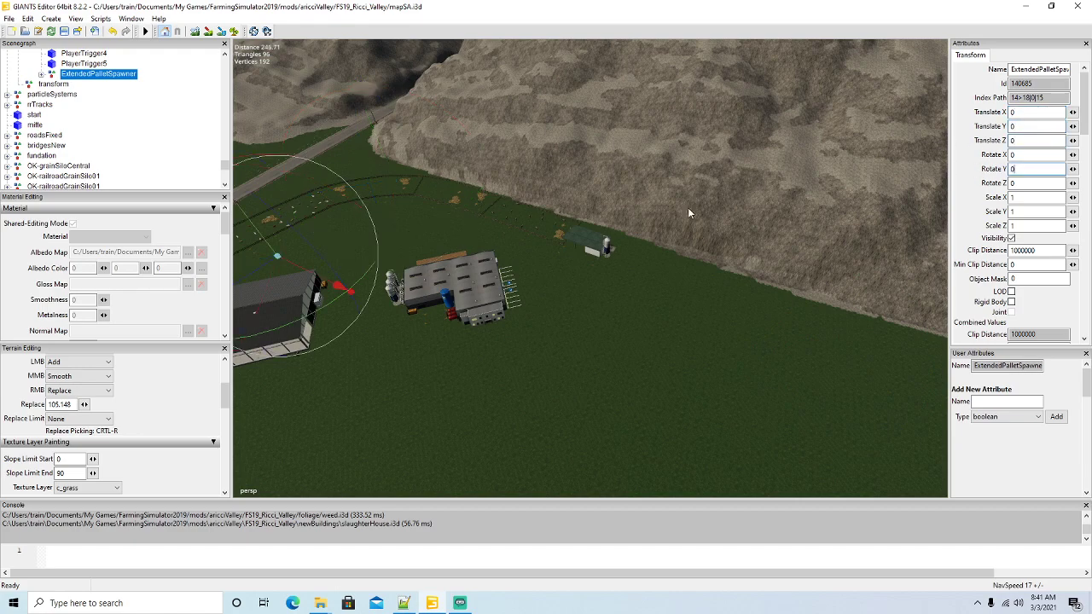
Move only the first palletSpawner in the ExtendedPalletSpawner group beside the far shed's silo, at about X 152, Z -83.3.
alt+drag(704, 207, 592, 282)
click(41, 74)
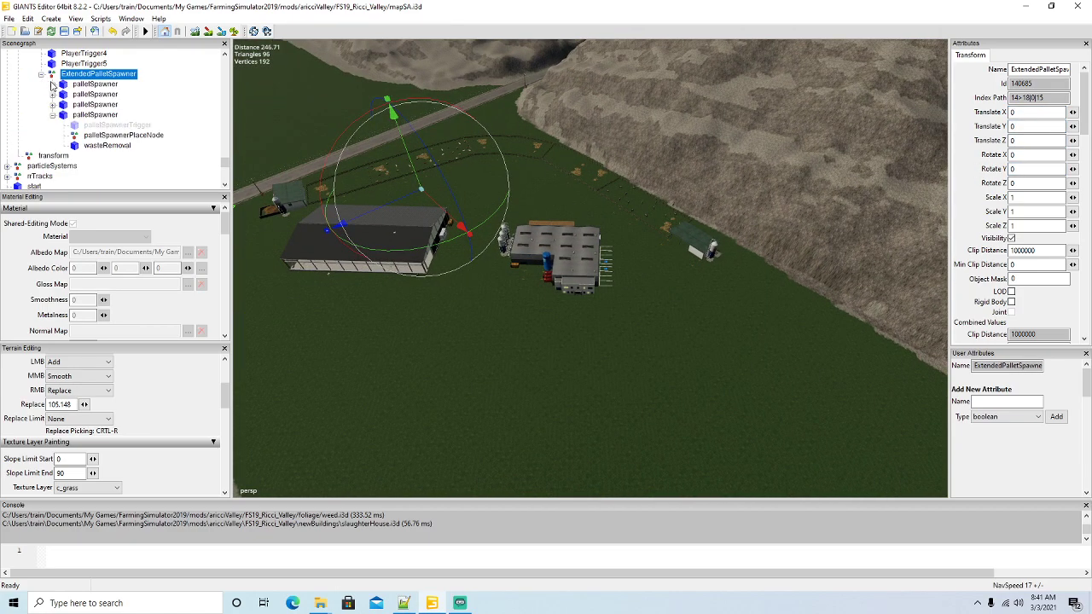
click(52, 116)
click(94, 83)
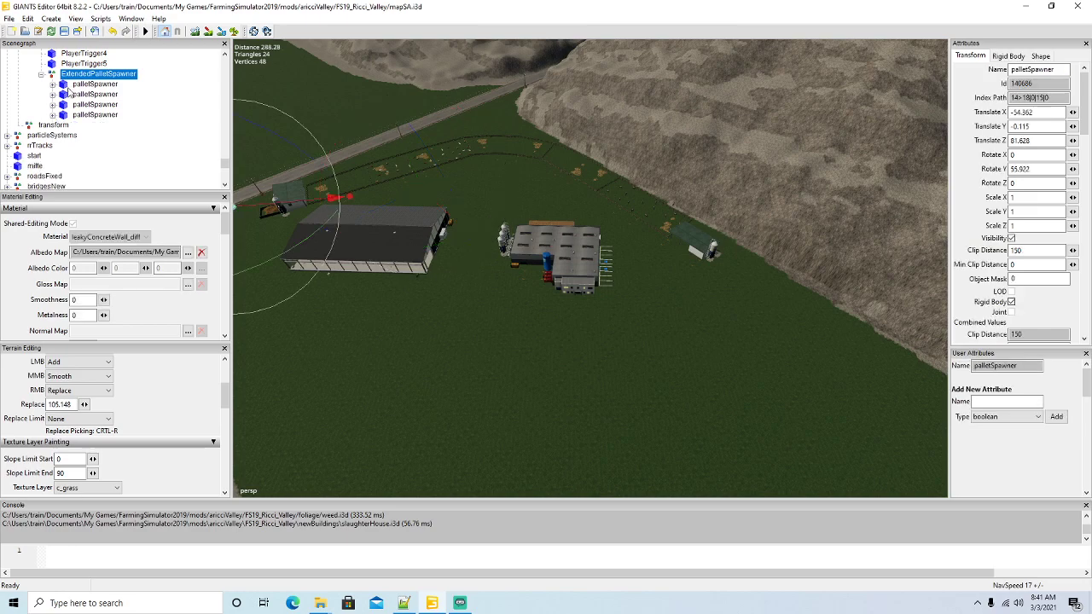
alt+drag(355, 216, 825, 373)
drag(790, 212, 842, 299)
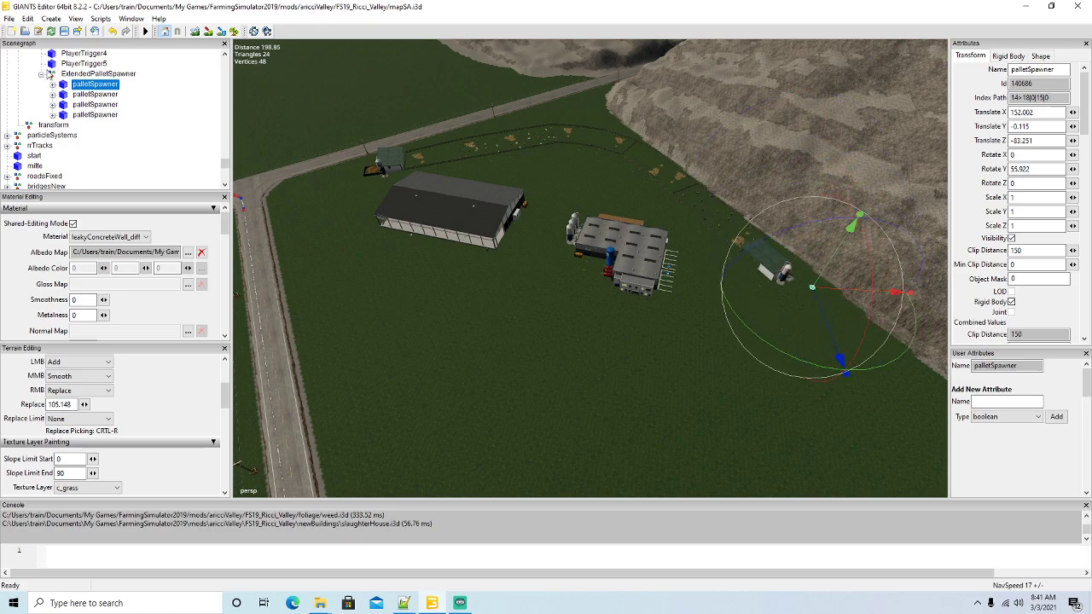
Delete the second palletSpawner from the ExtendedPalletSpawner group and select the one that follows it.
click(61, 96)
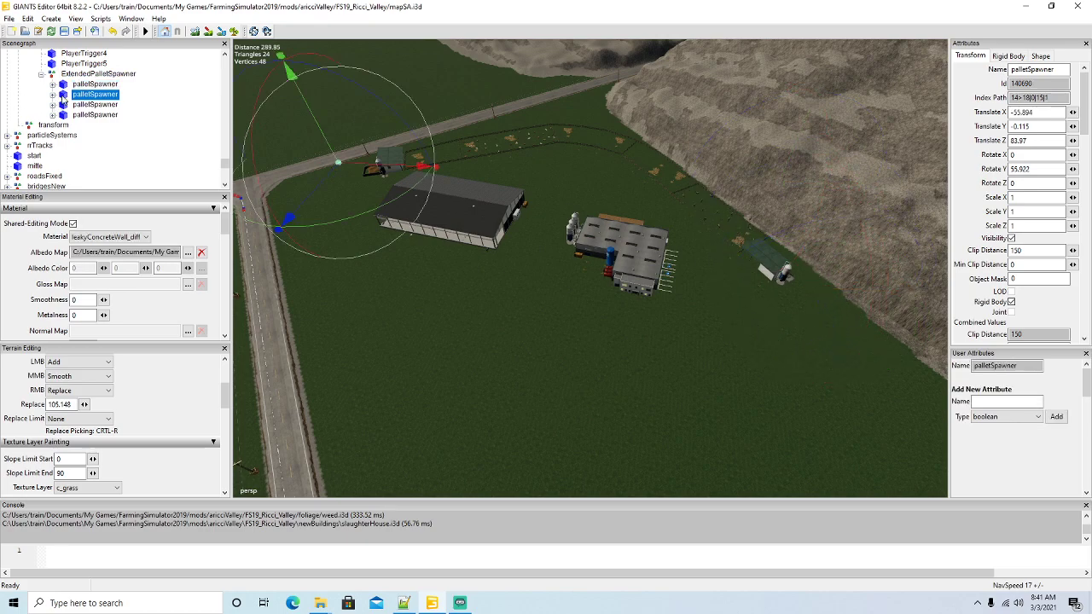
key(Delete)
click(62, 94)
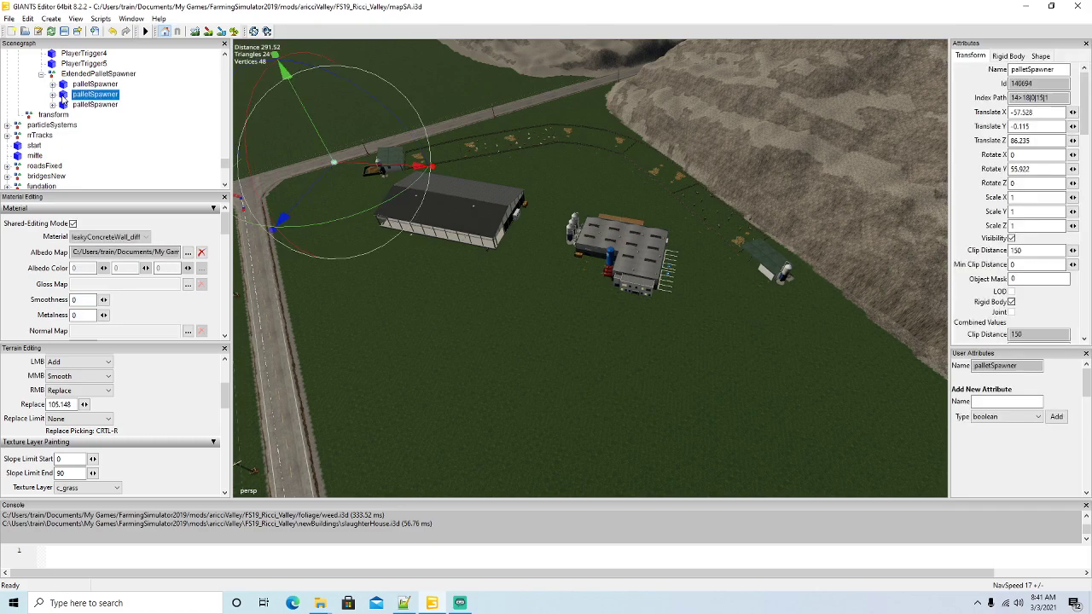
Delete the surplus palletSpawner objects under ExtendedPalletSpawner, keeping only the first one.
key(Delete)
click(62, 93)
key(Delete)
Raise the remaining palletSpawner to Y -0.078 and rotate it to 1.81 degrees about Y.
click(62, 85)
scroll(445, 316, up, 5)
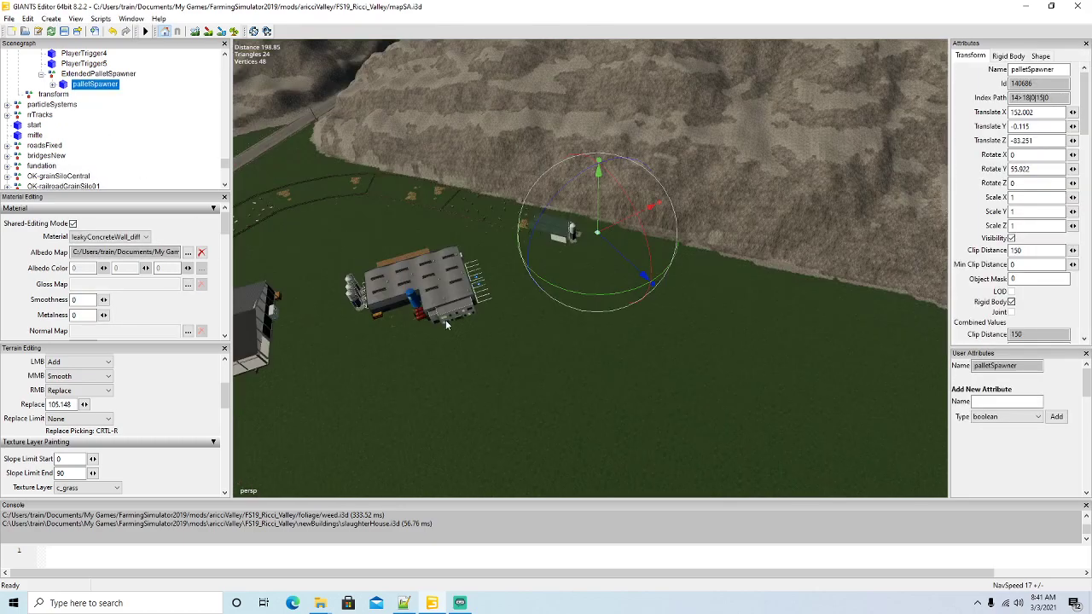
scroll(444, 298, up, 10)
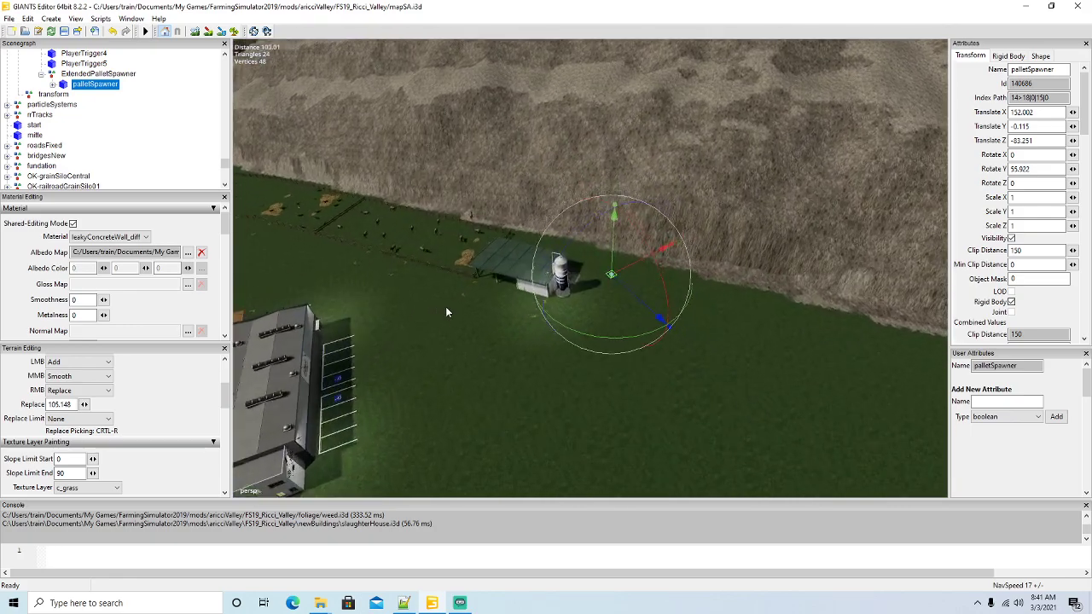
scroll(452, 314, up, 10)
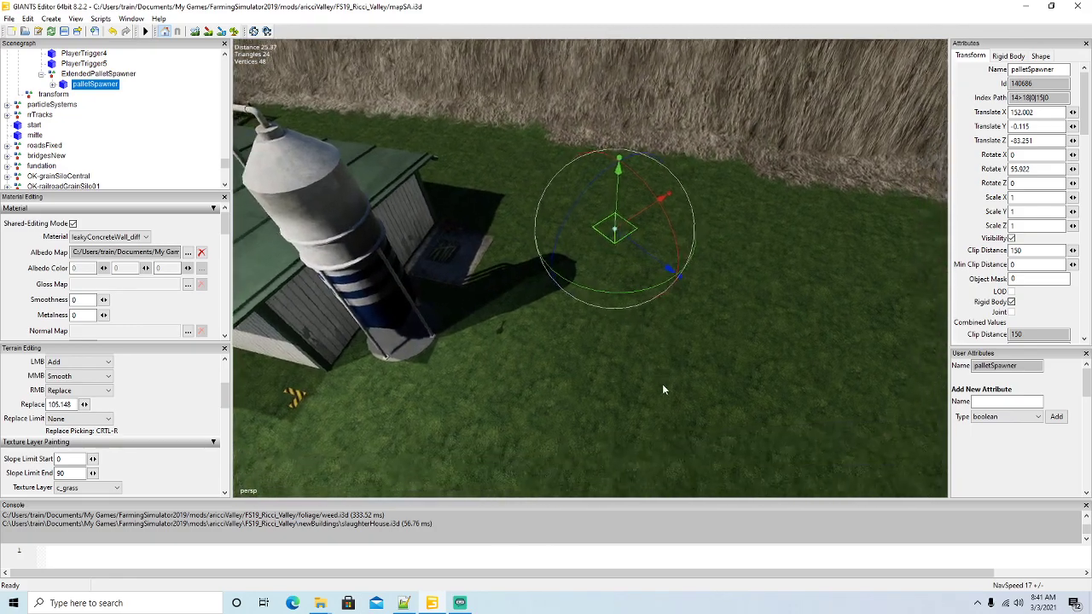
drag(625, 168, 625, 163)
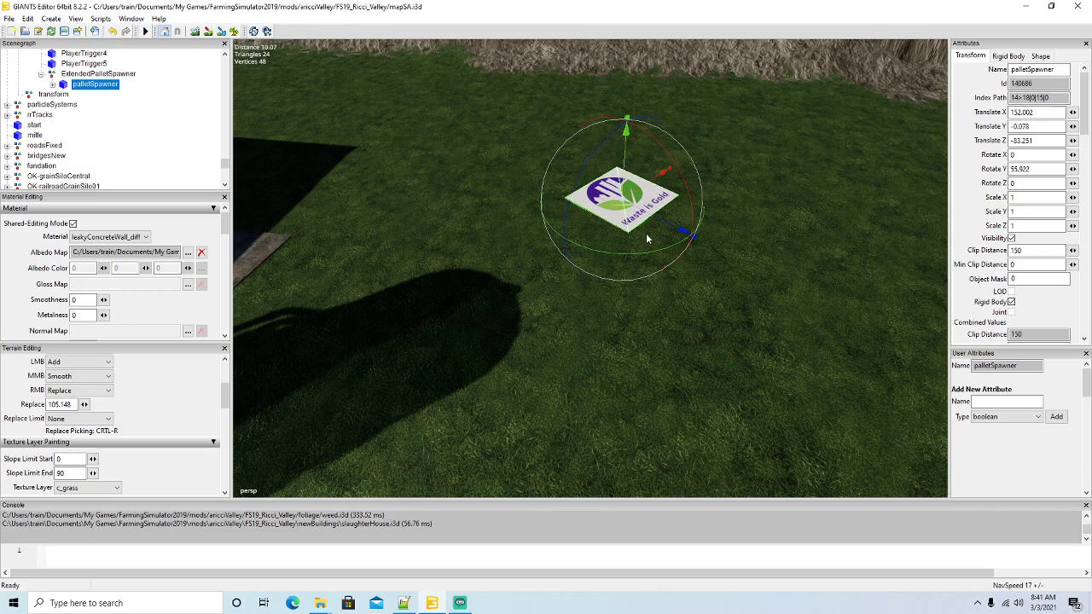
drag(651, 256, 551, 254)
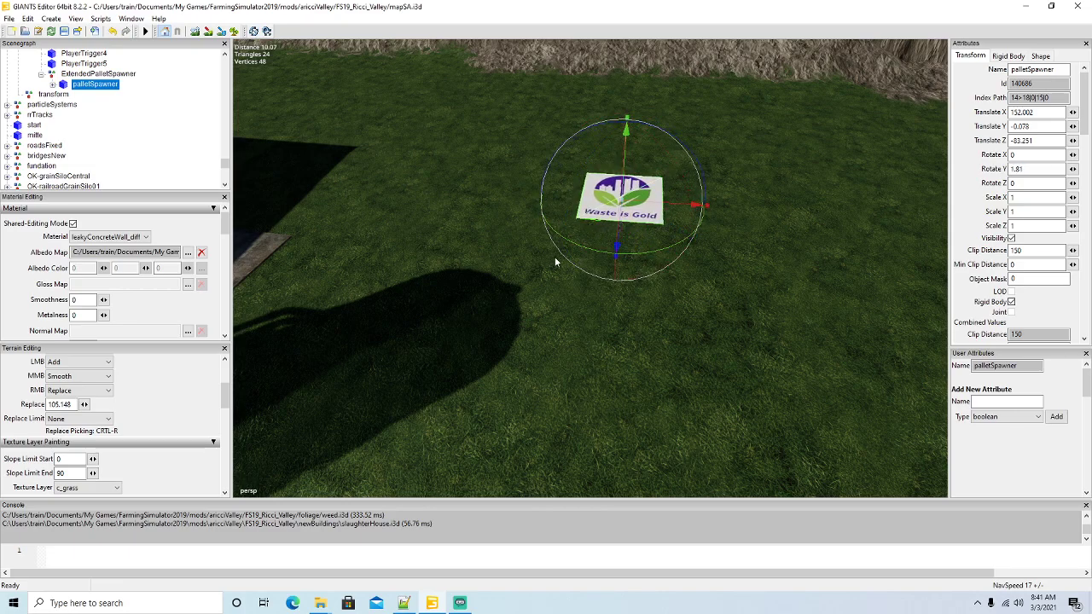
Move the palletSpawner across the grass beside the silo to X 153.397 and Z -85.27.
scroll(522, 276, down, 5)
scroll(524, 282, down, 5)
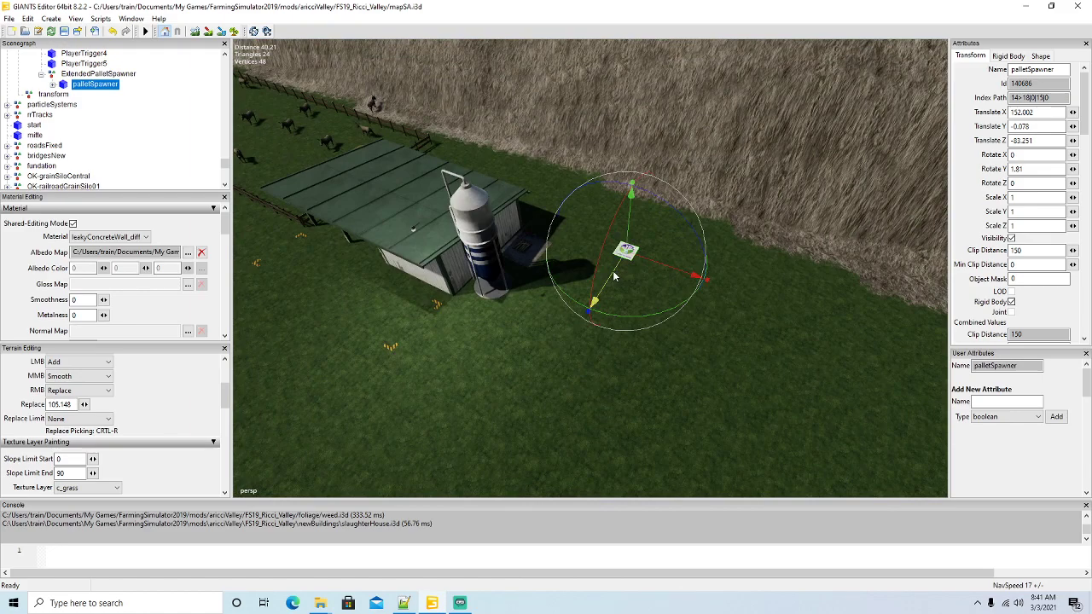
drag(614, 275, 669, 254)
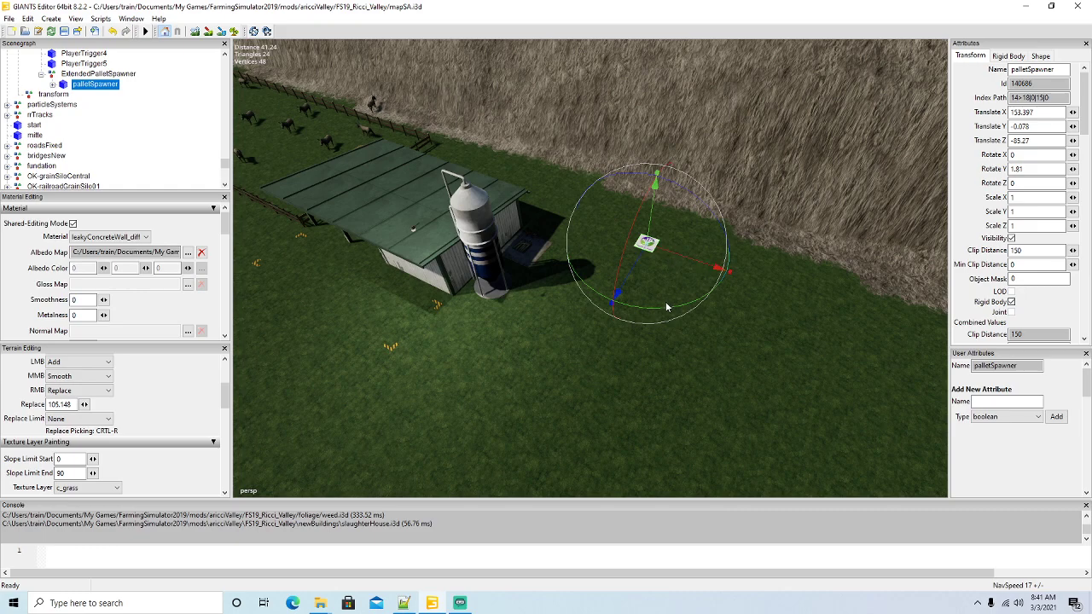
Duplicate the palletSpawner three times and space the copies in a row beside the silo, ending at about X 161.4, Z -85.5.
key(ctrl+d)
drag(674, 256, 703, 275)
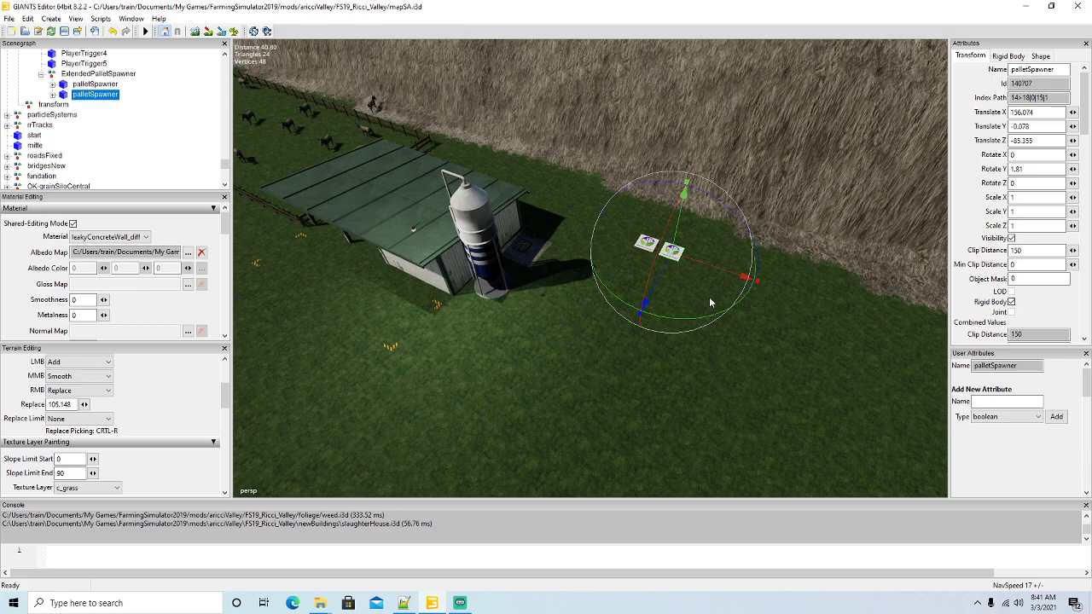
key(ctrl+d)
drag(713, 267, 769, 291)
key(ctrl+d)
alt+drag(743, 343, 689, 345)
scroll(688, 345, down, 4)
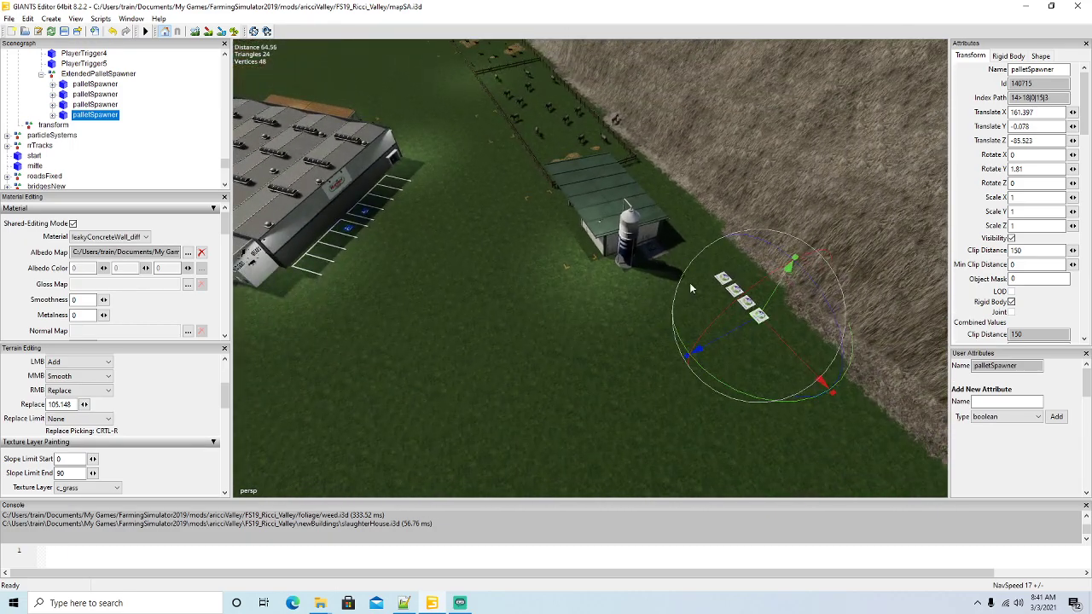
Turn the first outdoorlighting fixture on the green-roofed shed to about -87.2 degrees about Y and move it to about X 142.2, Z -73.6.
alt+drag(600, 332, 527, 345)
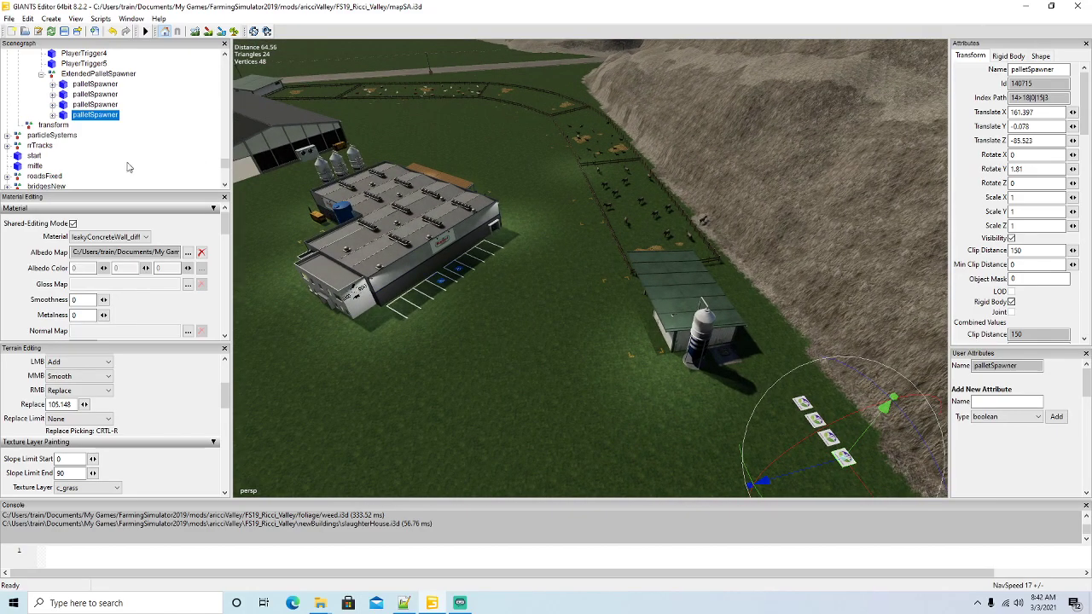
scroll(129, 166, up, 4)
click(72, 115)
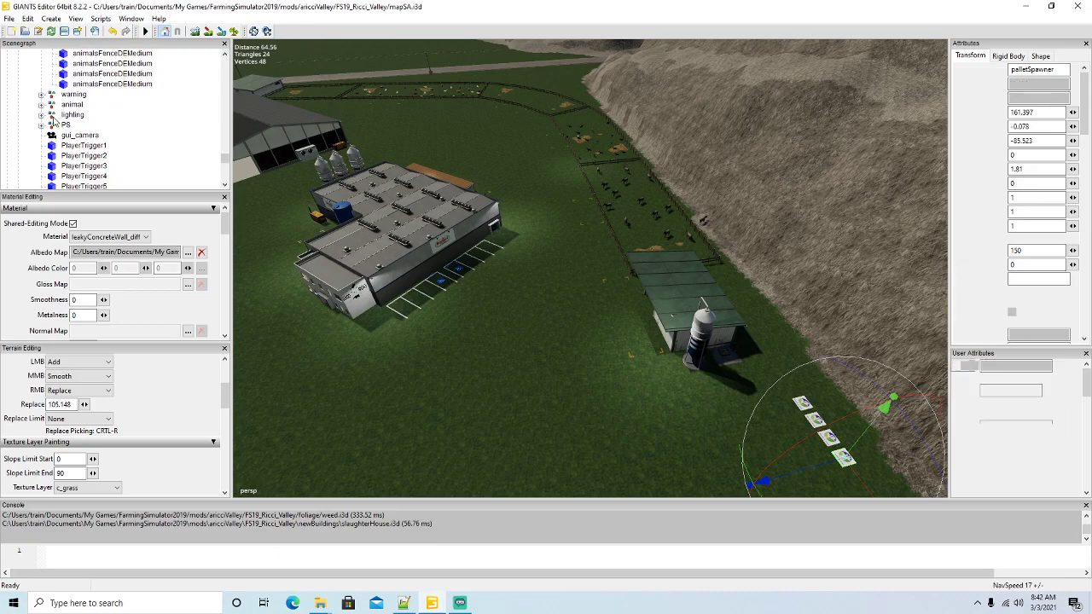
alt+drag(516, 345, 549, 242)
scroll(523, 359, up, 5)
click(549, 241)
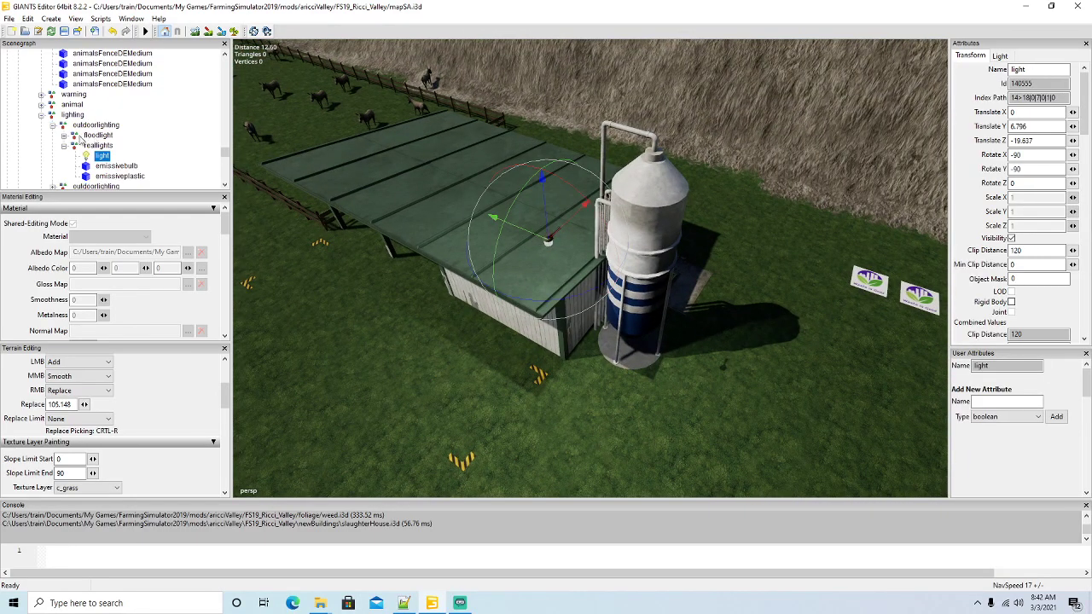
click(54, 126)
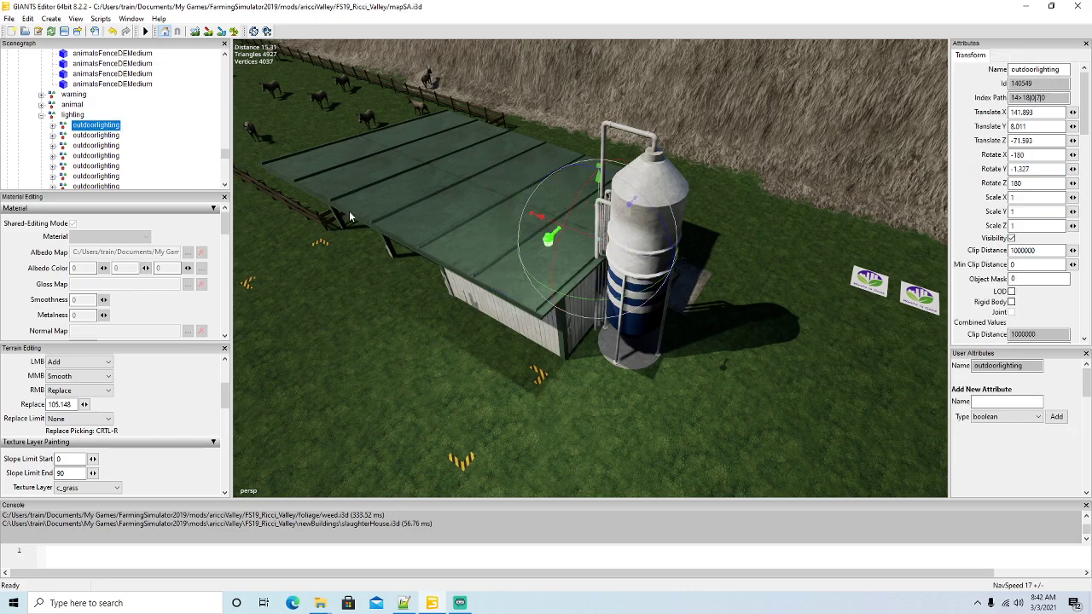
drag(609, 237, 712, 217)
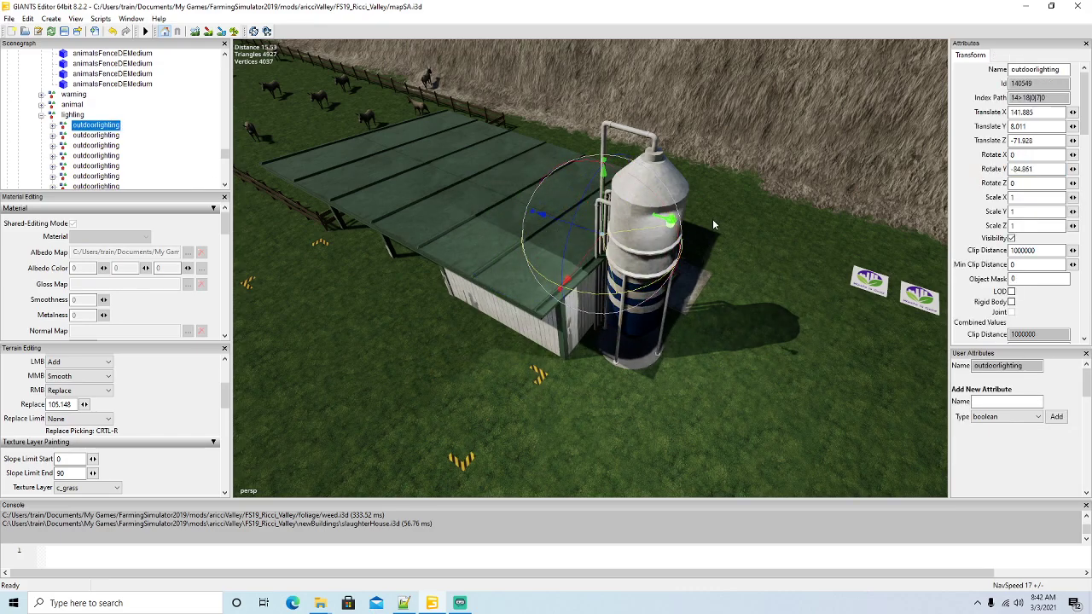
mouse_move(611, 261)
mouse_down()
mouse_move(616, 236)
mouse_move(621, 283)
mouse_move(604, 243)
mouse_up()
scroll(610, 248, down, 3)
alt+drag(611, 281, 599, 295)
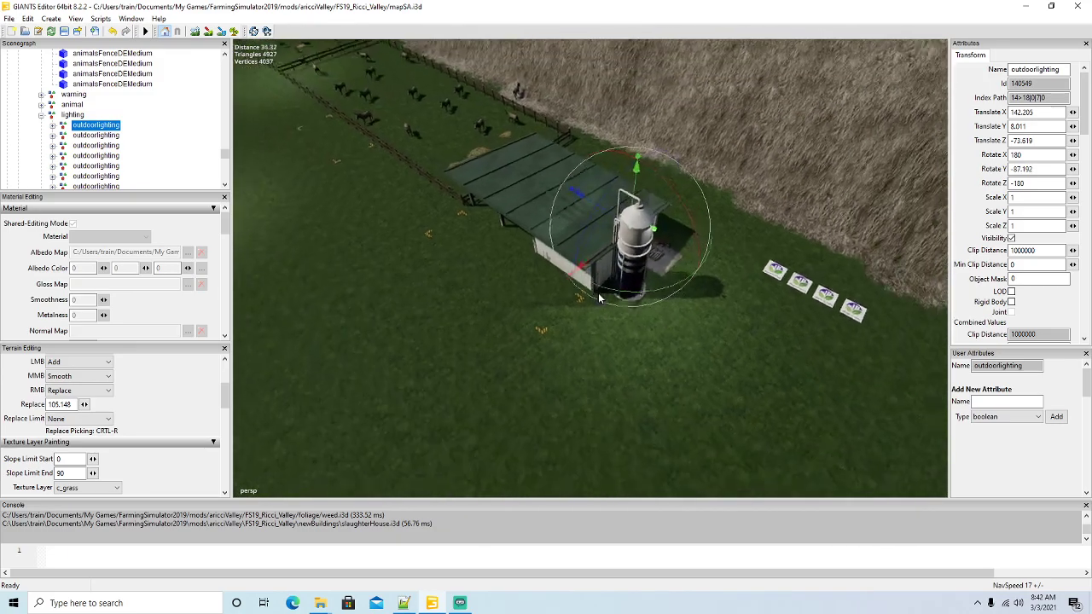
Duplicate the wooden powerPole of the roadside utility pole and place the copy on the grass at about X 6.7, Z 2.2.
scroll(600, 299, down, 3)
click(52, 113)
alt+drag(410, 256, 305, 216)
scroll(367, 243, down, 3)
alt+drag(432, 268, 411, 316)
scroll(407, 244, up, 4)
scroll(454, 241, up, 3)
scroll(454, 239, up, 8)
scroll(527, 314, up, 1)
scroll(527, 318, down, 2)
scroll(556, 260, up, 2)
scroll(557, 260, up, 3)
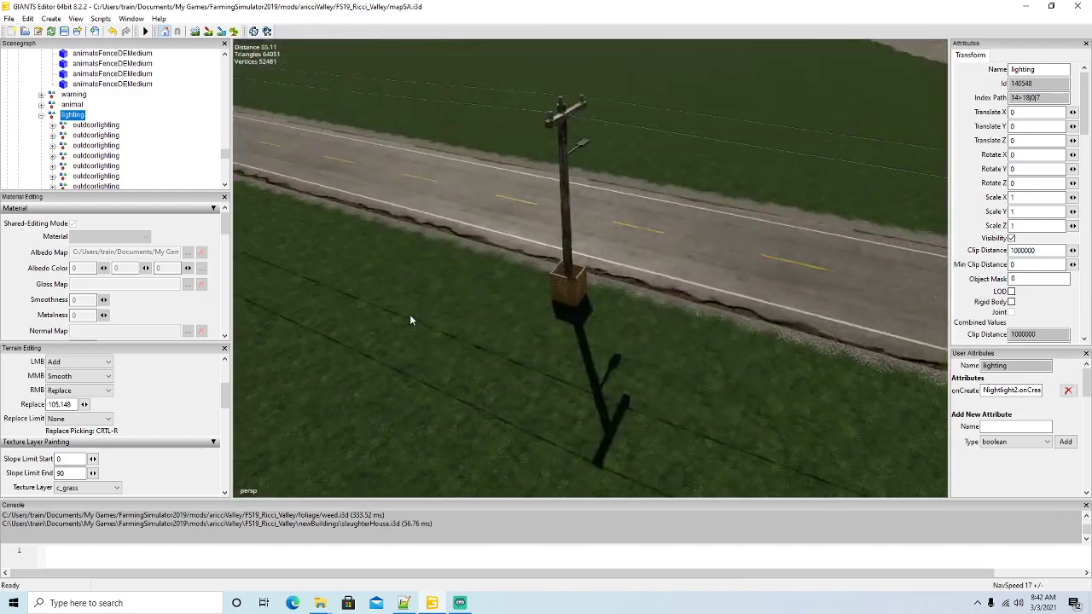
scroll(462, 302, down, 3)
click(577, 238)
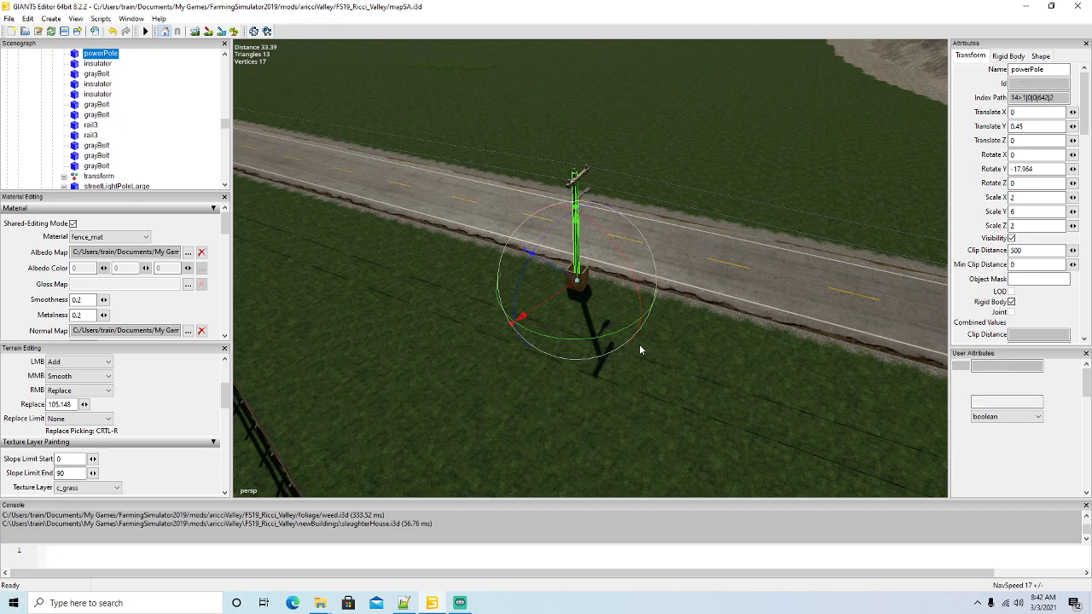
key(ctrl+d)
drag(554, 298, 453, 327)
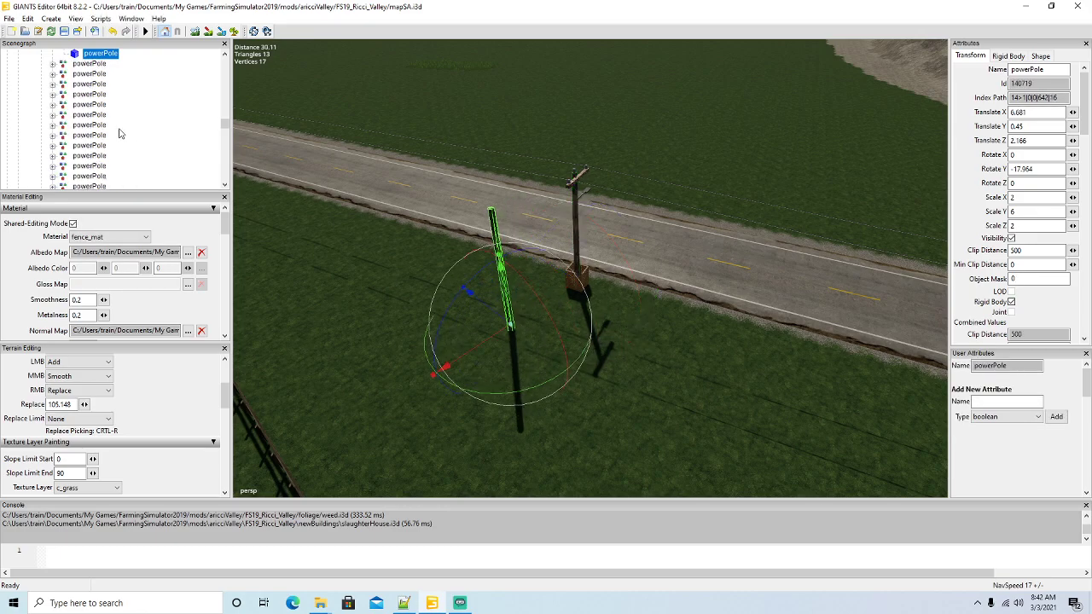
Cut the copied powerPole out of the roadside pole hierarchy and paste it into the main group.
scroll(137, 137, down, 1)
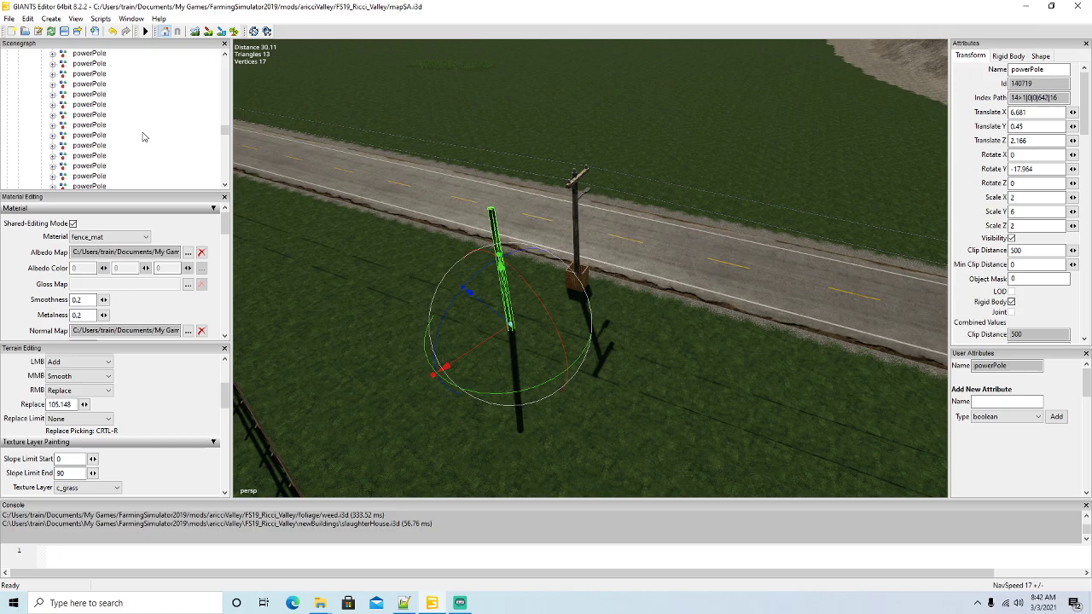
key(ctrl+x)
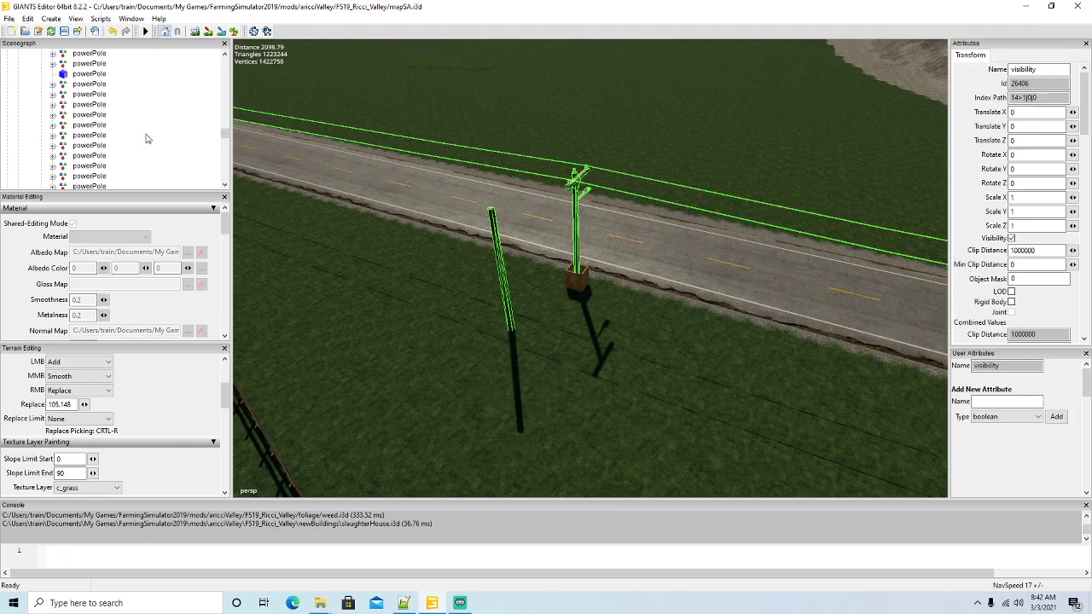
click(495, 273)
drag(225, 136, 225, 163)
scroll(170, 140, up, 3)
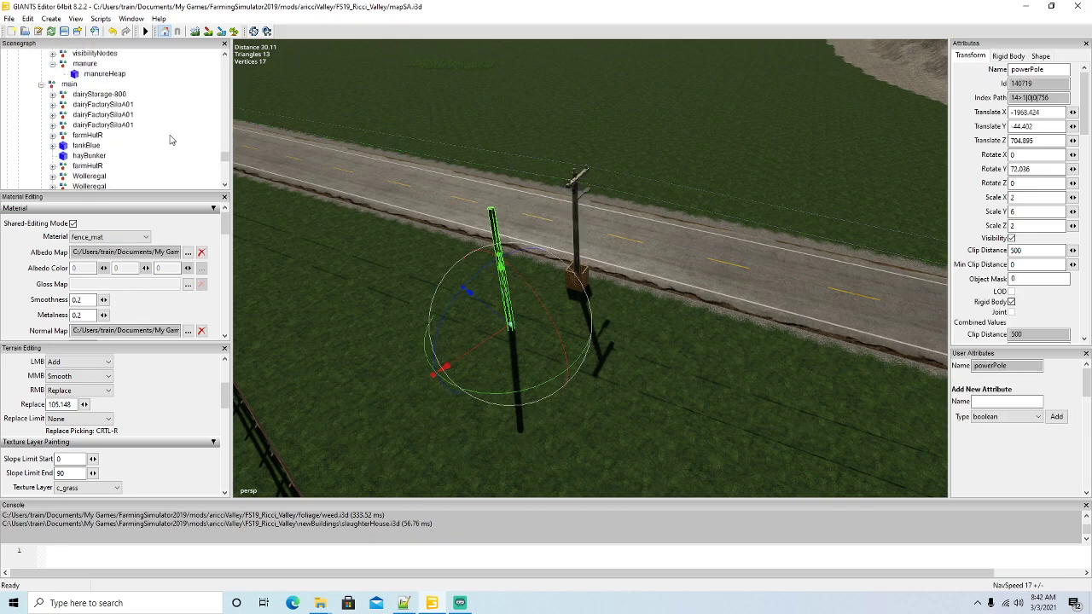
click(27, 18)
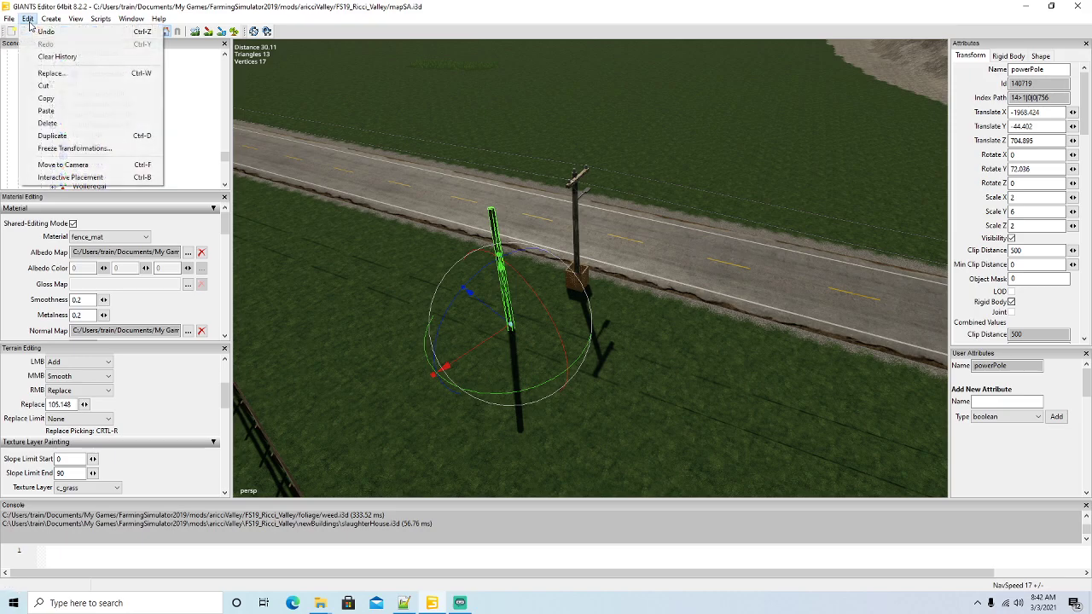
click(44, 85)
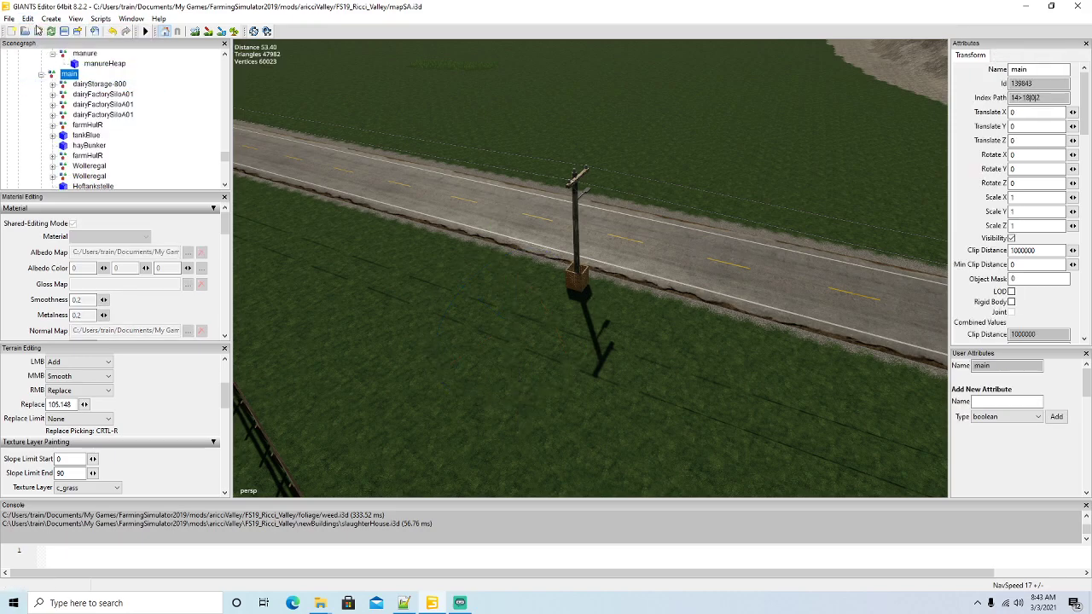
click(27, 18)
click(48, 111)
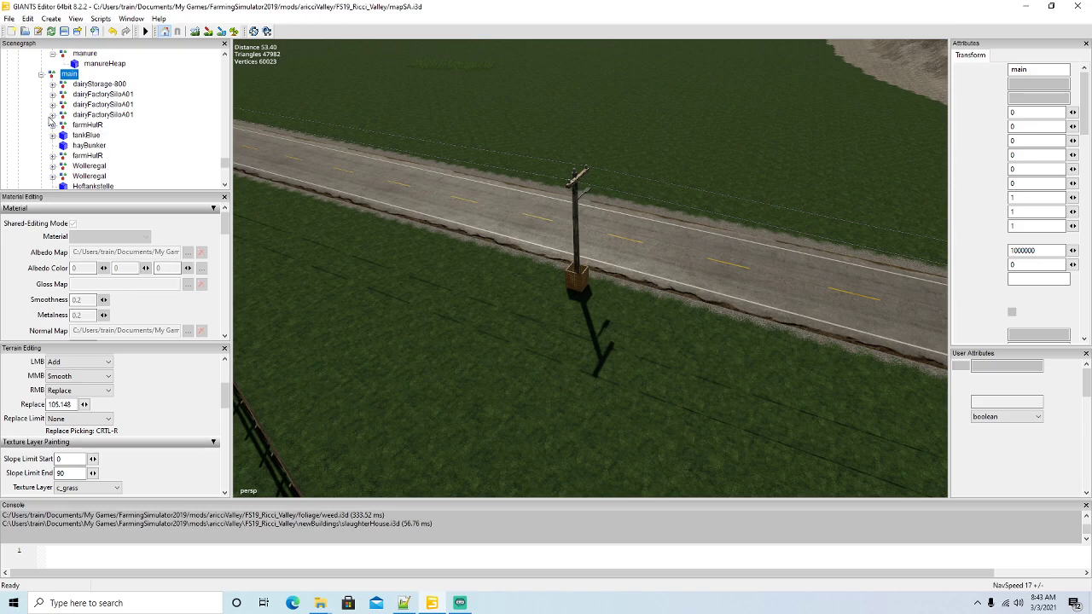
Place the pasted powerPole interactively on the grass between the long barn and the animal fence, at X -4.201, Z 0.891.
alt+drag(483, 198, 158, 123)
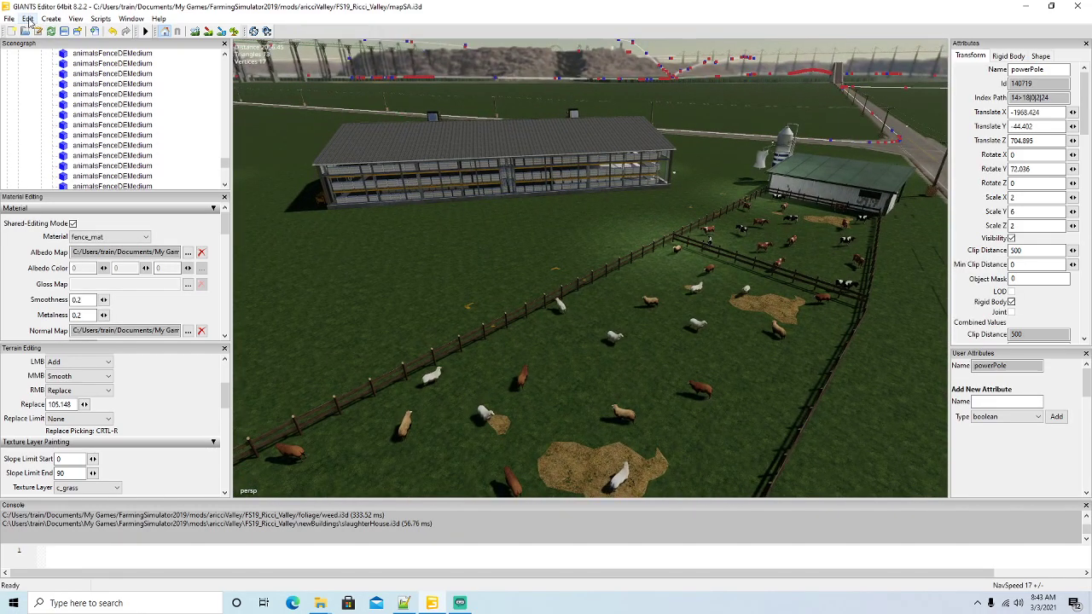
click(28, 20)
click(107, 177)
click(490, 267)
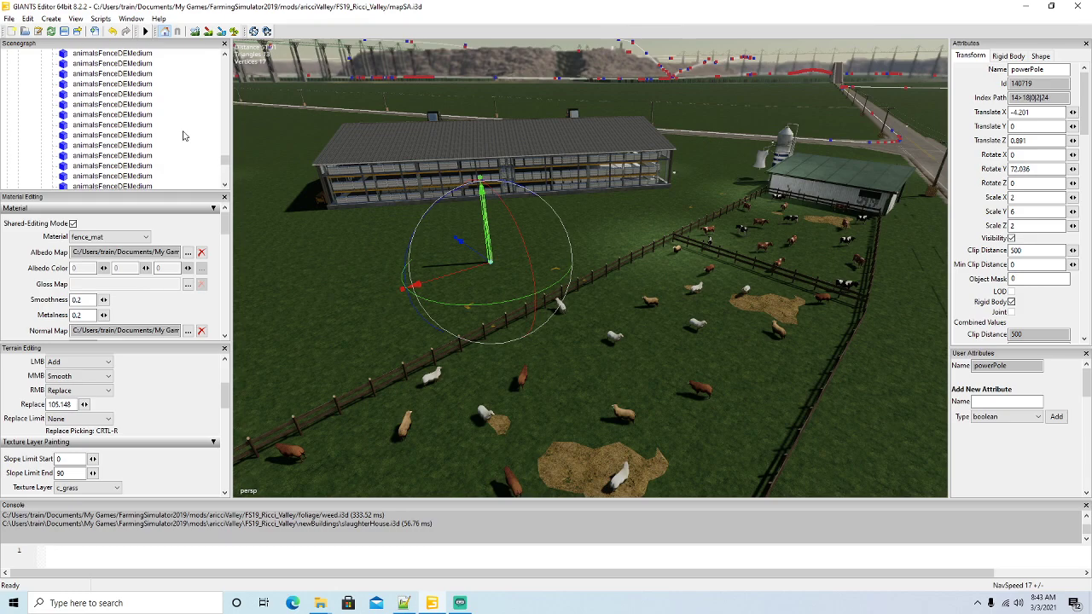
Collapse the fence group in the scenegraph and reselect the powerPole in the main group.
scroll(182, 135, up, 3)
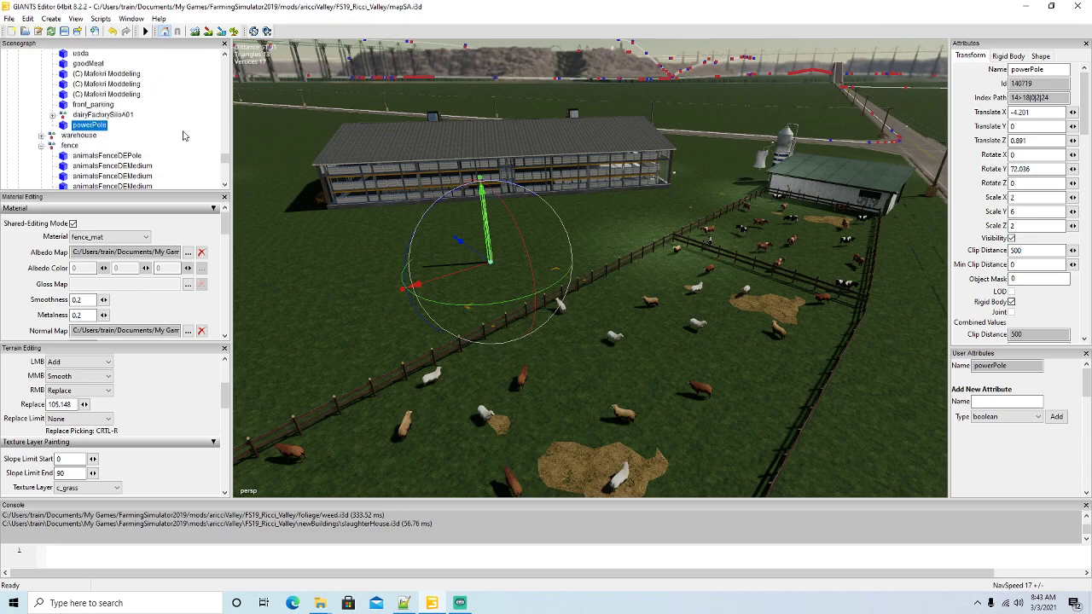
click(54, 147)
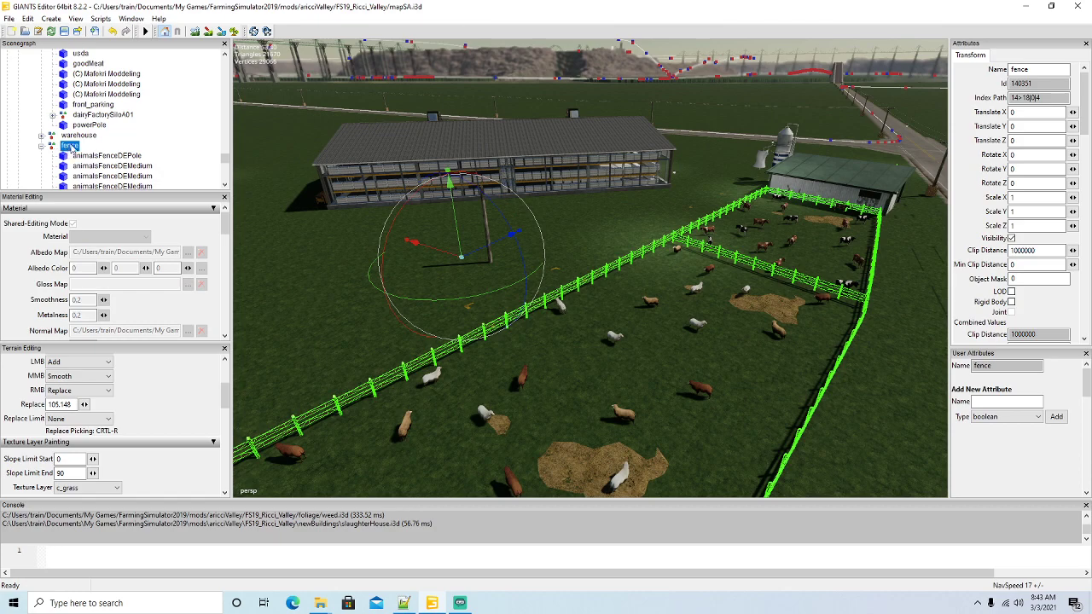
scroll(144, 145, down, 1)
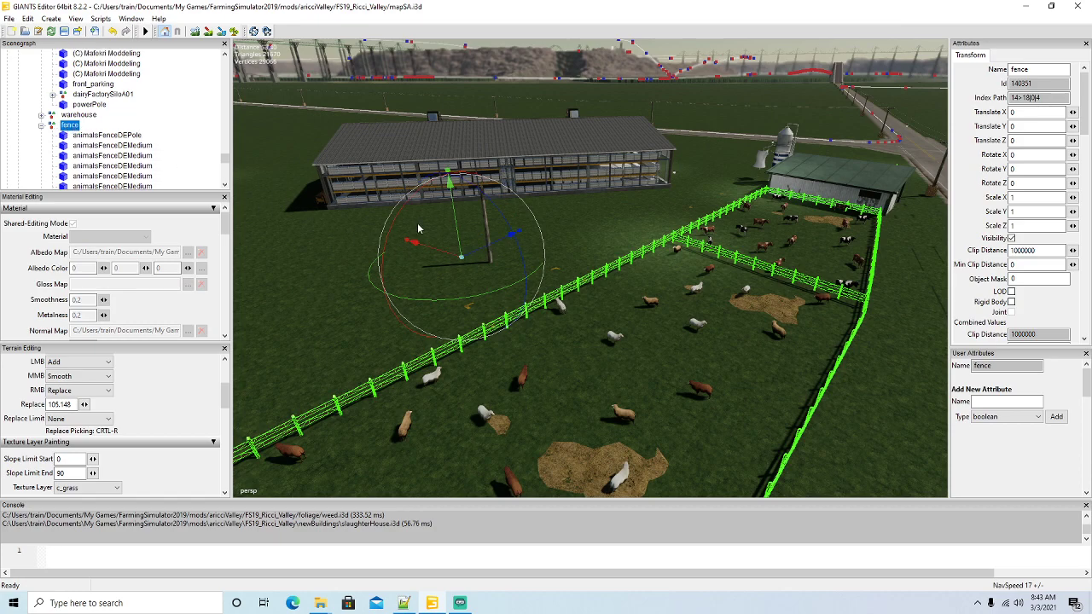
click(487, 217)
scroll(132, 130, up, 5)
scroll(132, 130, down, 4)
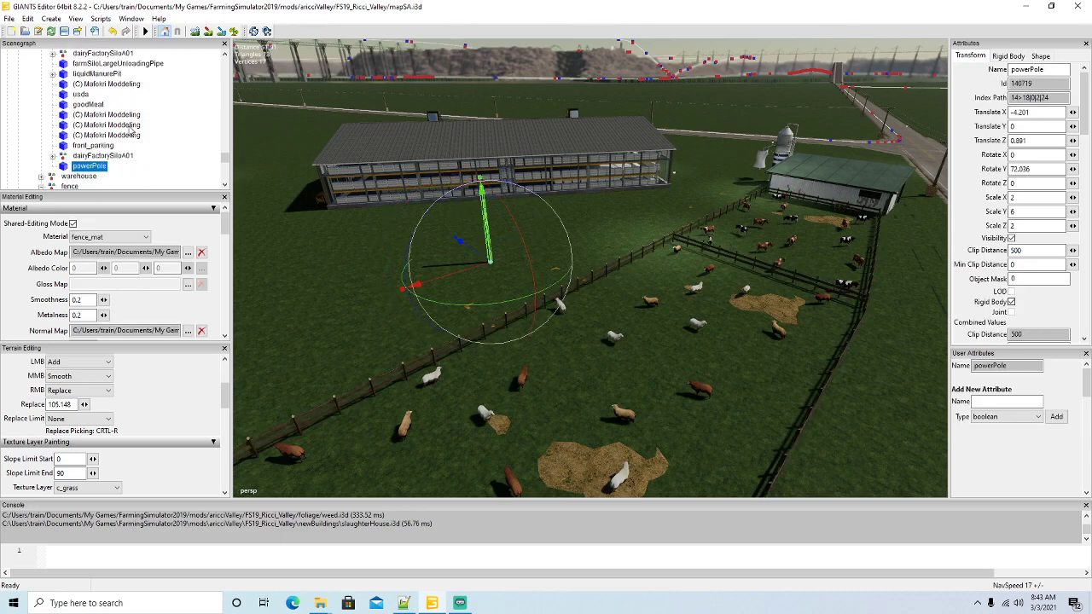
click(40, 147)
scroll(118, 135, up, 4)
scroll(127, 133, down, 2)
scroll(128, 133, down, 4)
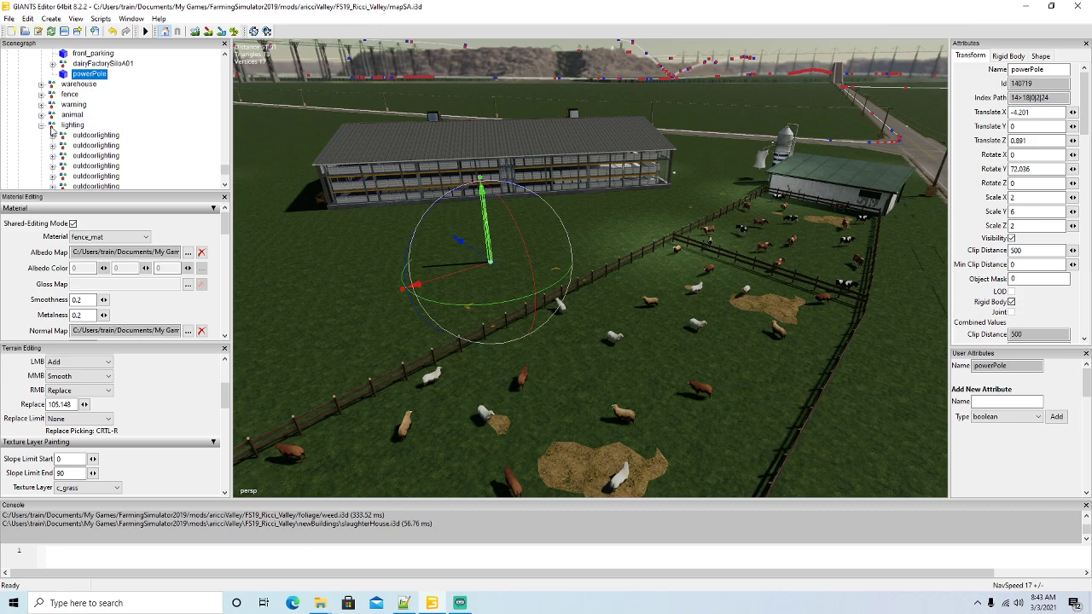
scroll(94, 133, up, 4)
Move the powerPole next to the floating light in the cattle pen, at X -21.588, Z 18.377.
alt+drag(485, 280, 500, 289)
alt+drag(420, 261, 738, 299)
scroll(482, 274, up, 3)
scroll(482, 275, up, 6)
scroll(743, 300, up, 3)
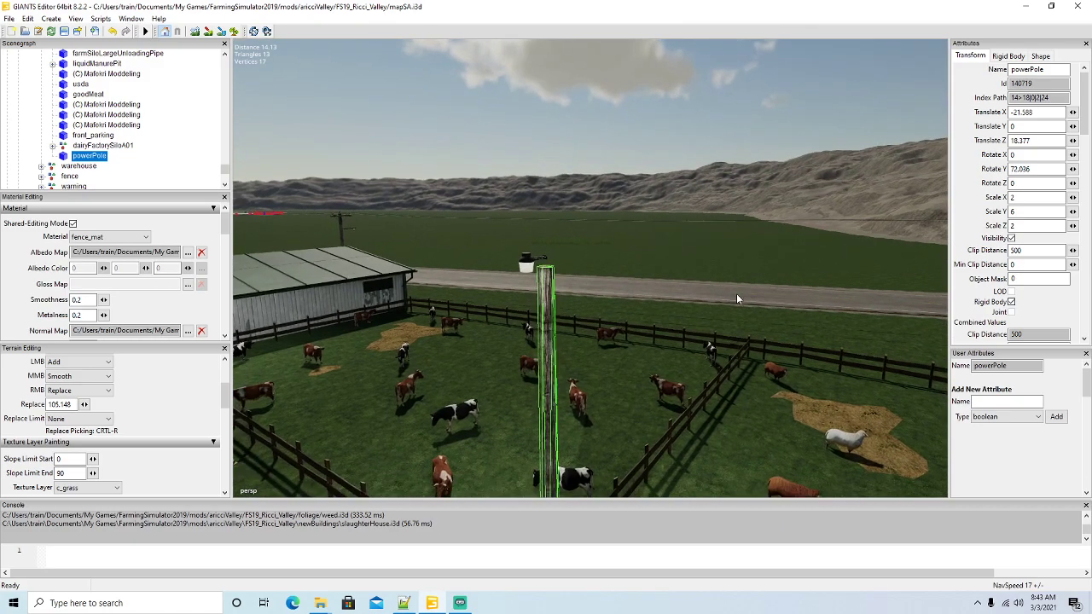
Select the outdoorlighting group of the floating light in the cattle pen and move it against the top of the power pole.
click(527, 265)
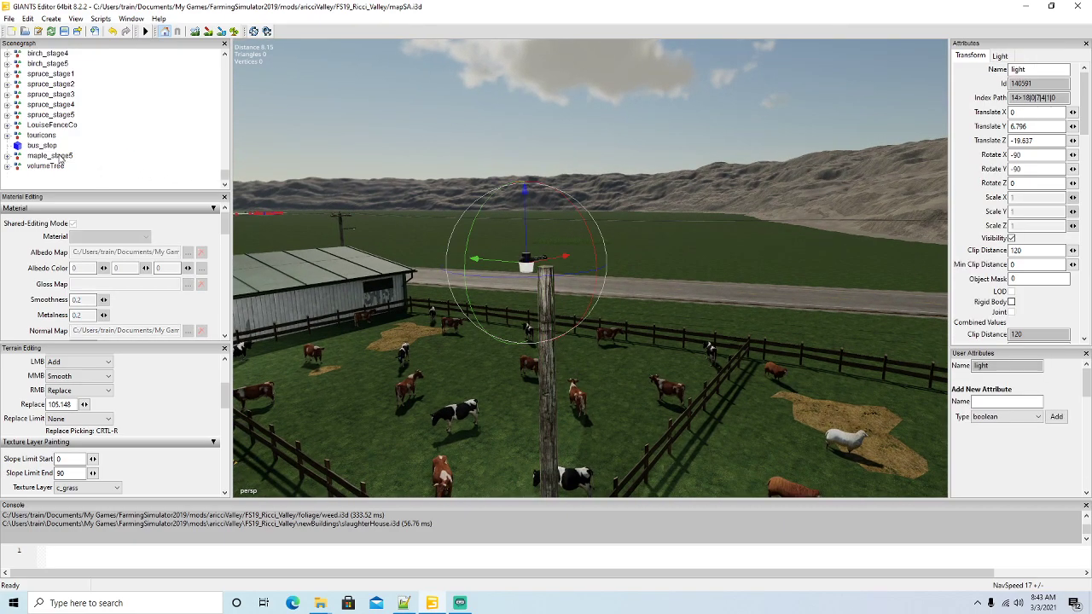
scroll(94, 161, up, 10)
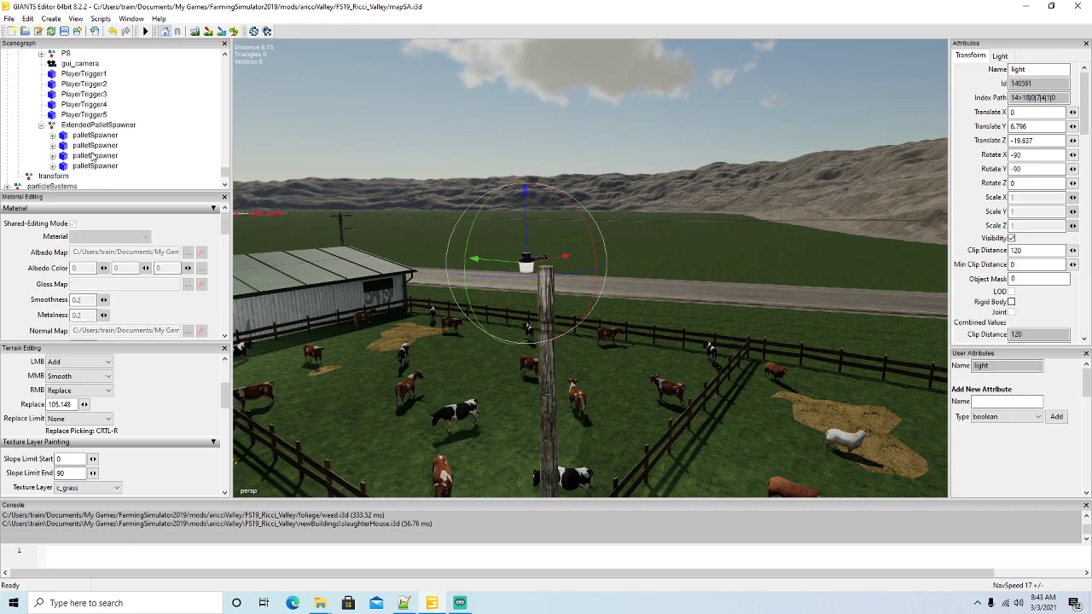
scroll(93, 152, up, 2)
scroll(86, 103, up, 2)
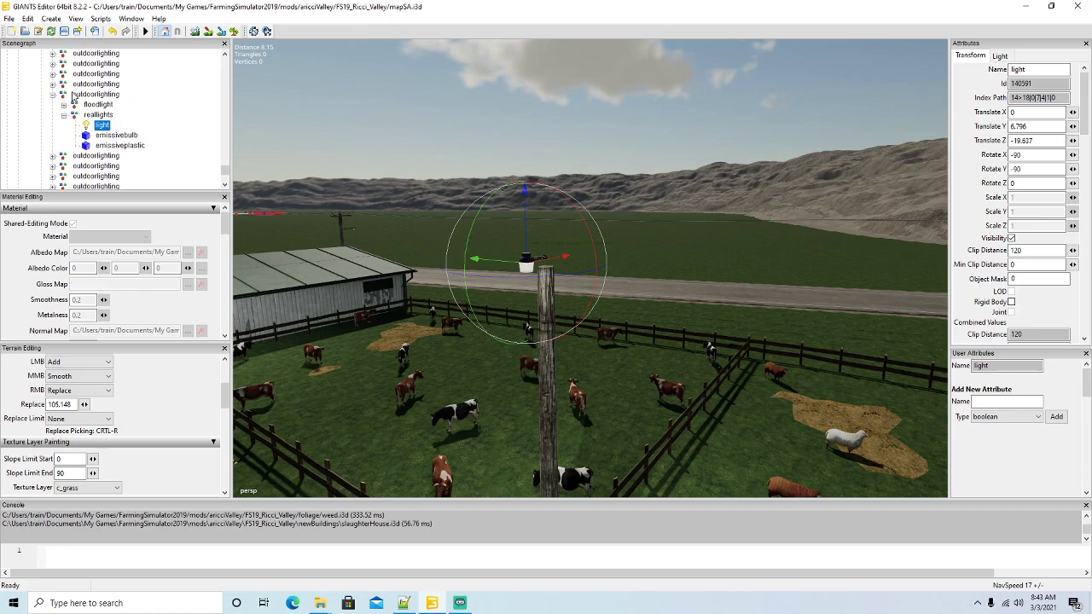
click(63, 95)
click(53, 94)
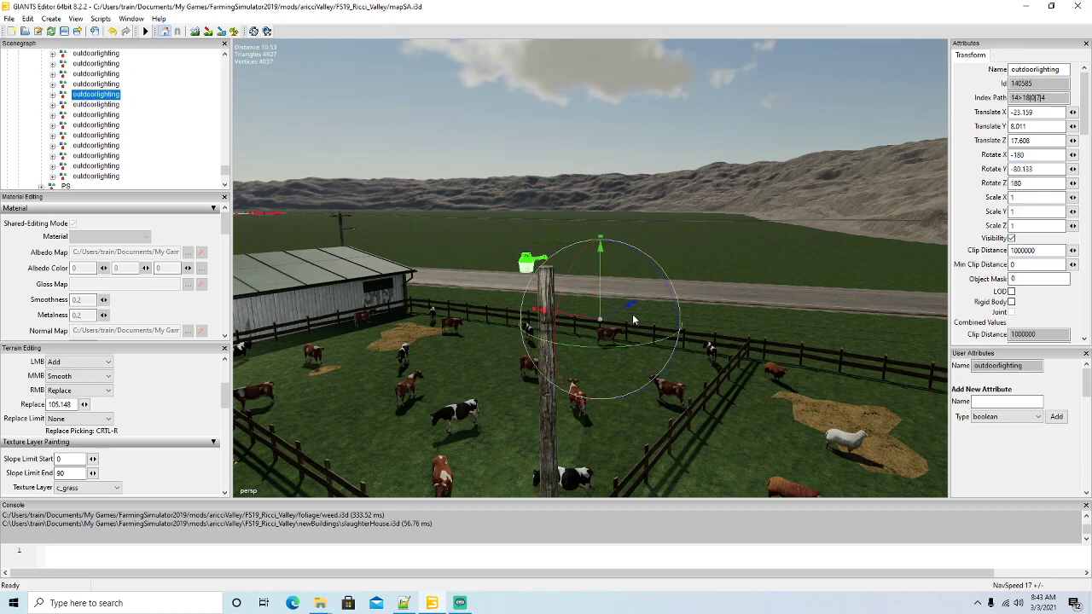
drag(601, 296, 617, 330)
scroll(601, 384, down, 5)
alt+drag(554, 356, 725, 290)
Duplicate the cattle-pen powerPole and place the copy beside the light at the barn's corner, at X -28.27, Z 50.535.
scroll(122, 125, up, 2)
click(72, 115)
scroll(346, 321, up, 6)
scroll(533, 400, down, 3)
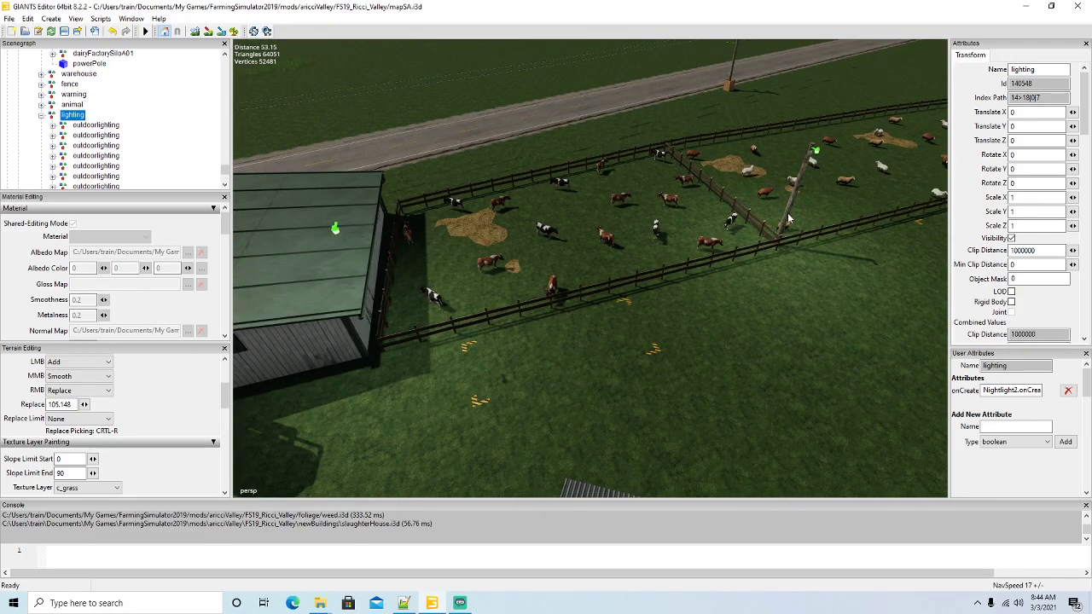
click(787, 220)
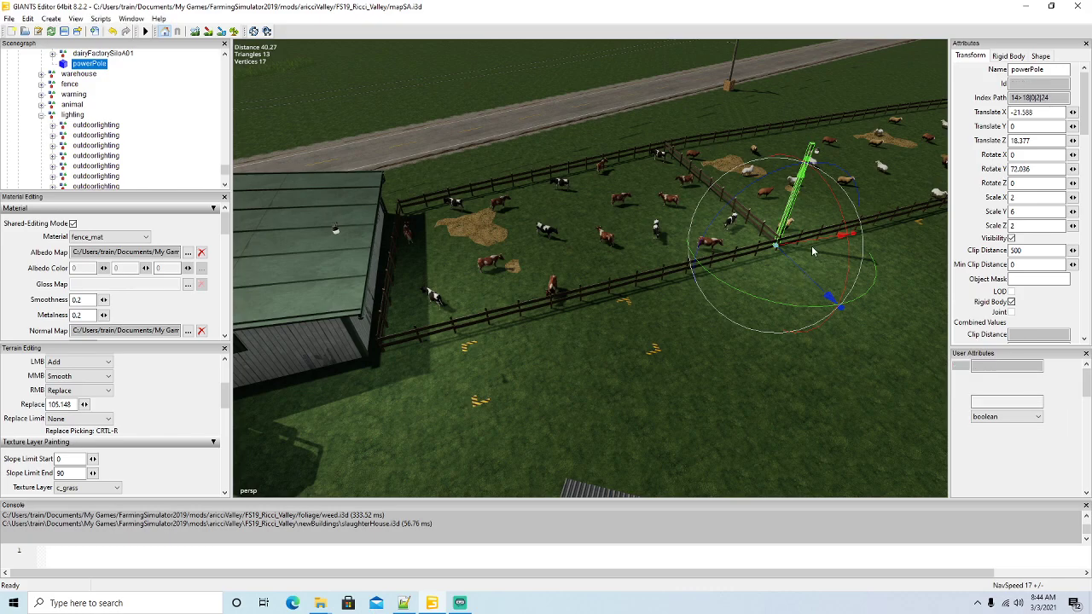
key(ctrl+d)
drag(777, 293, 386, 388)
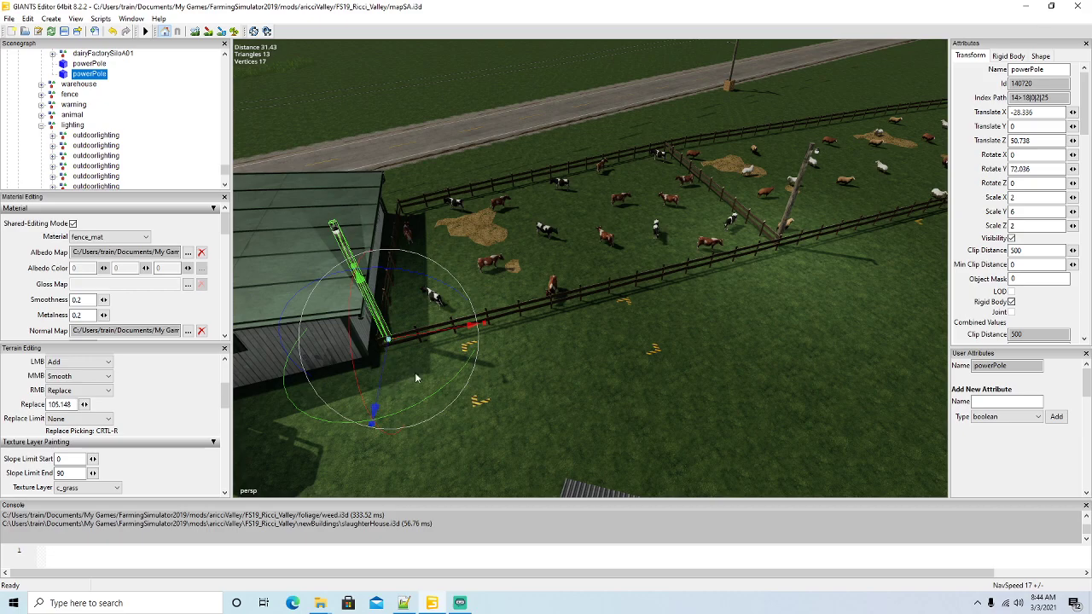
alt+drag(512, 376, 415, 370)
scroll(442, 361, up, 2)
drag(567, 327, 572, 330)
alt+drag(593, 307, 552, 308)
scroll(552, 308, up, 3)
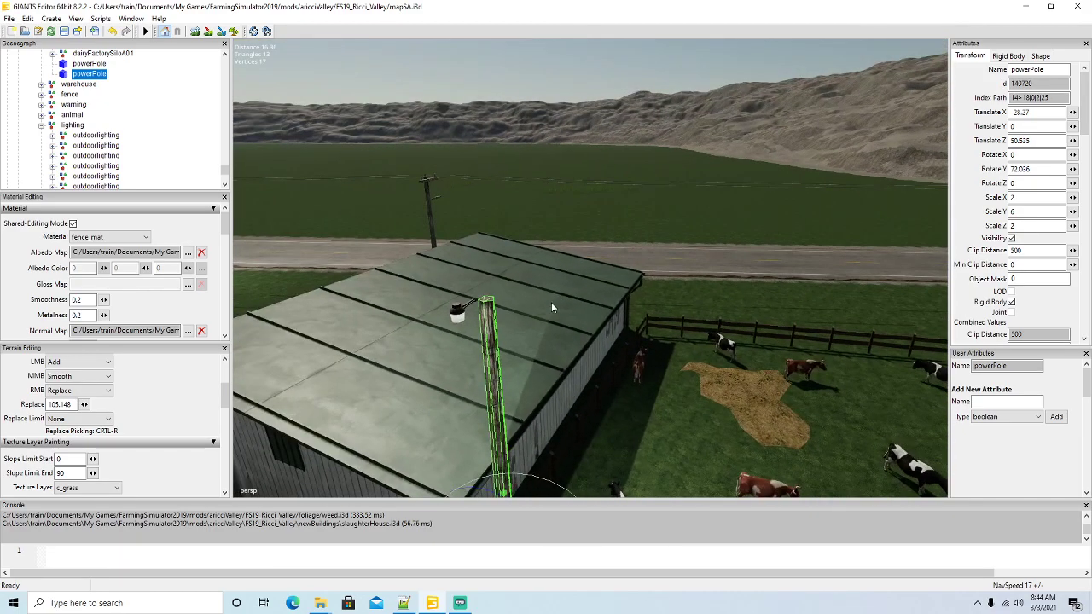
Mount the barn-corner outdoorlighting group on the new pole at X -30.215, Y 7.625, Z 50.18, with Rotate Y -87.169.
click(458, 314)
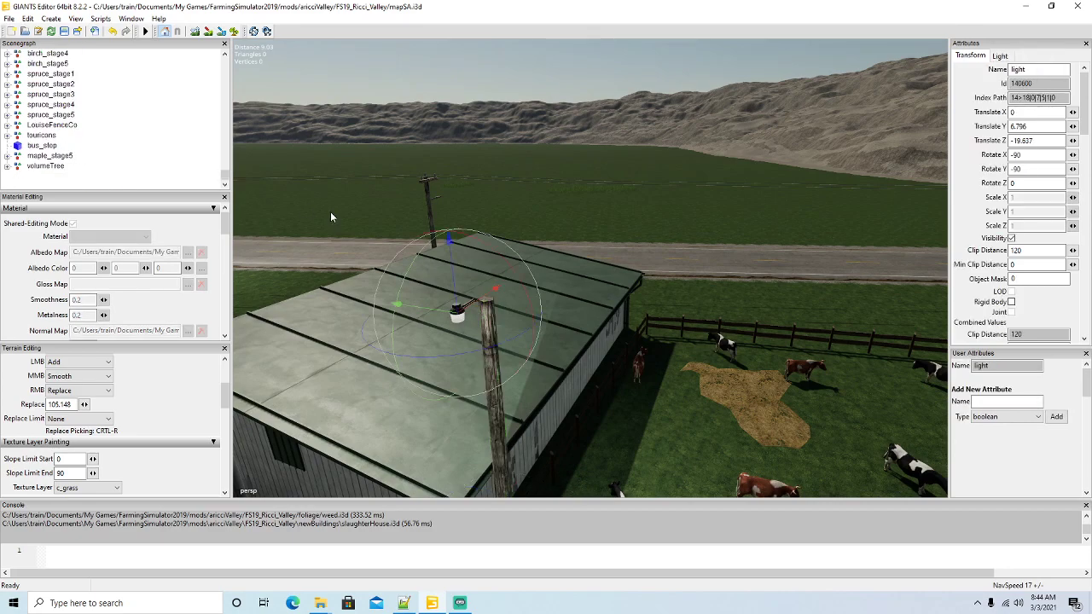
click(478, 309)
click(458, 314)
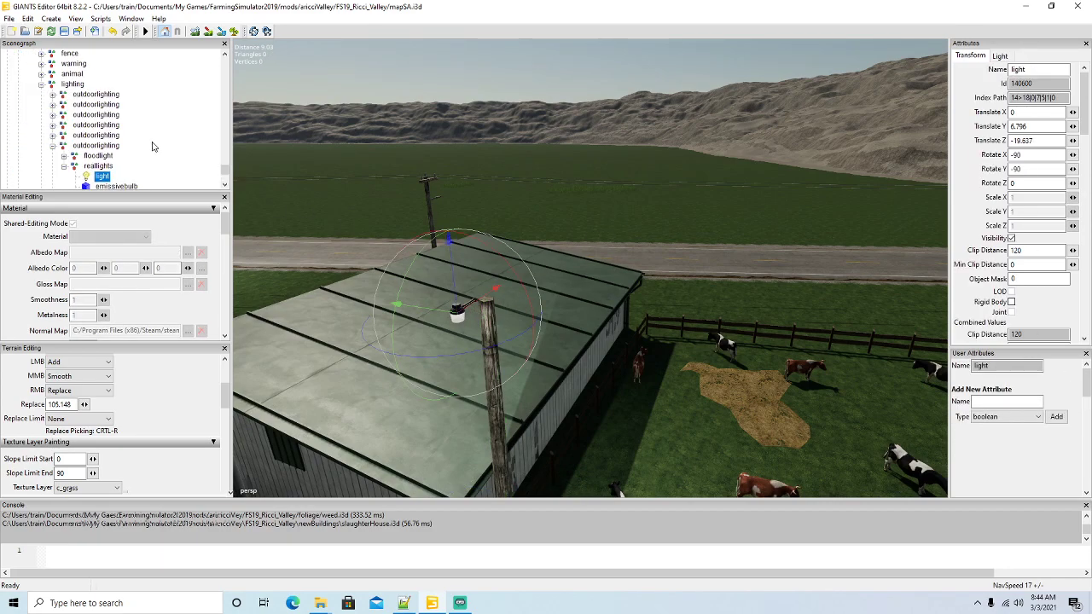
click(62, 146)
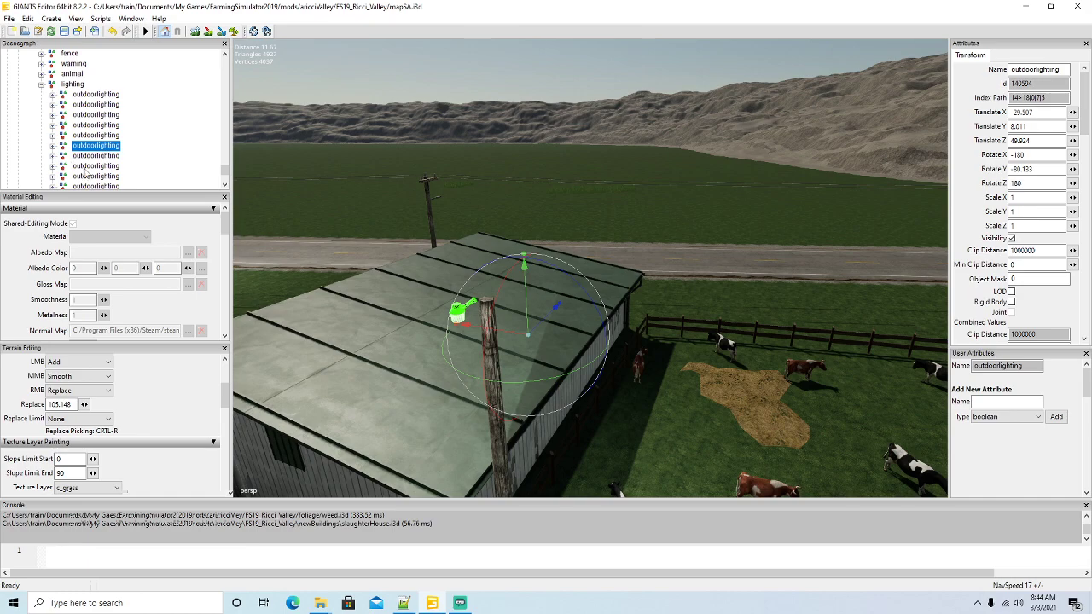
drag(525, 305, 540, 339)
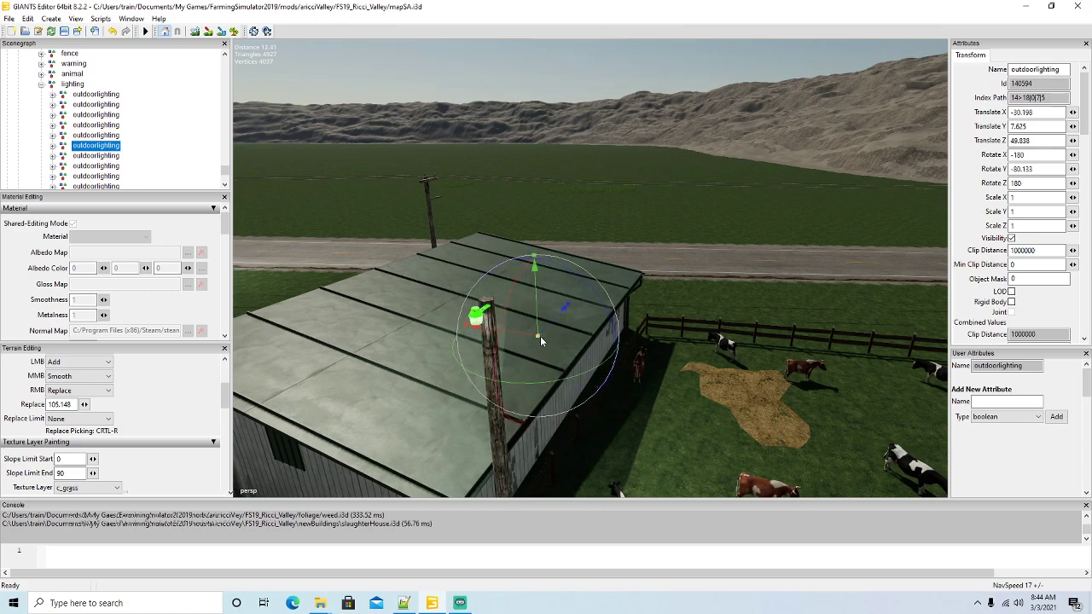
drag(548, 380, 557, 380)
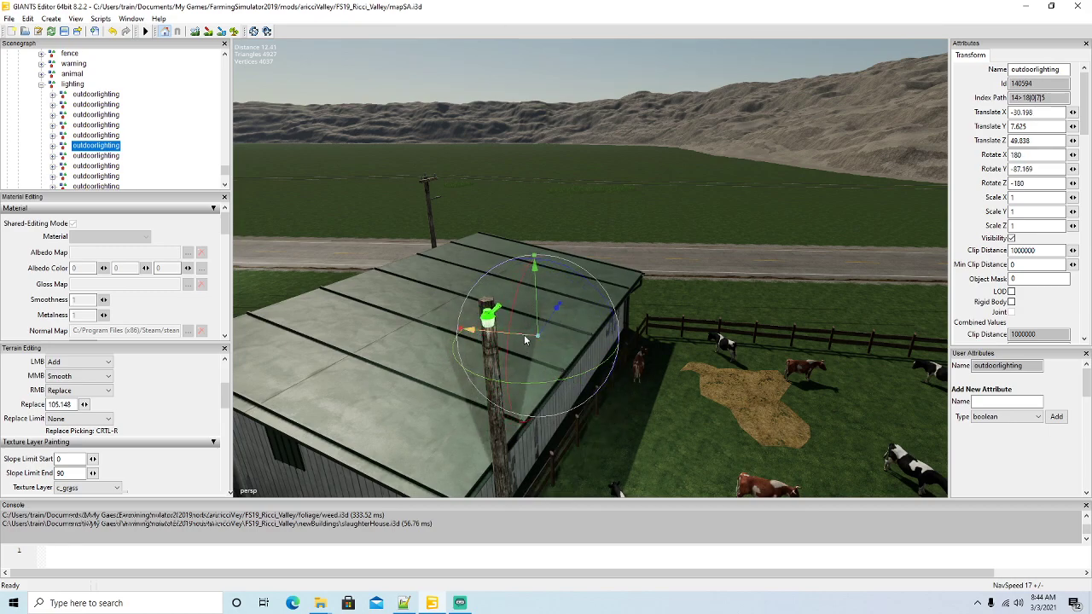
drag(523, 335, 511, 333)
scroll(512, 332, down, 5)
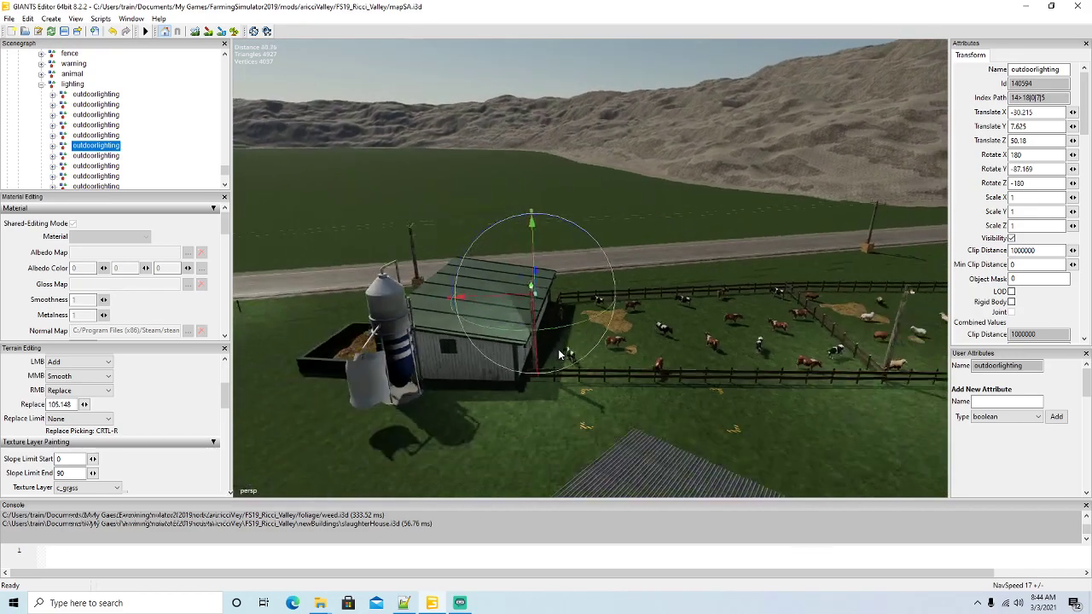
Highlight the whole lighting group and delete the stray animalsFenceDEPole standing in the grass near the road.
click(72, 83)
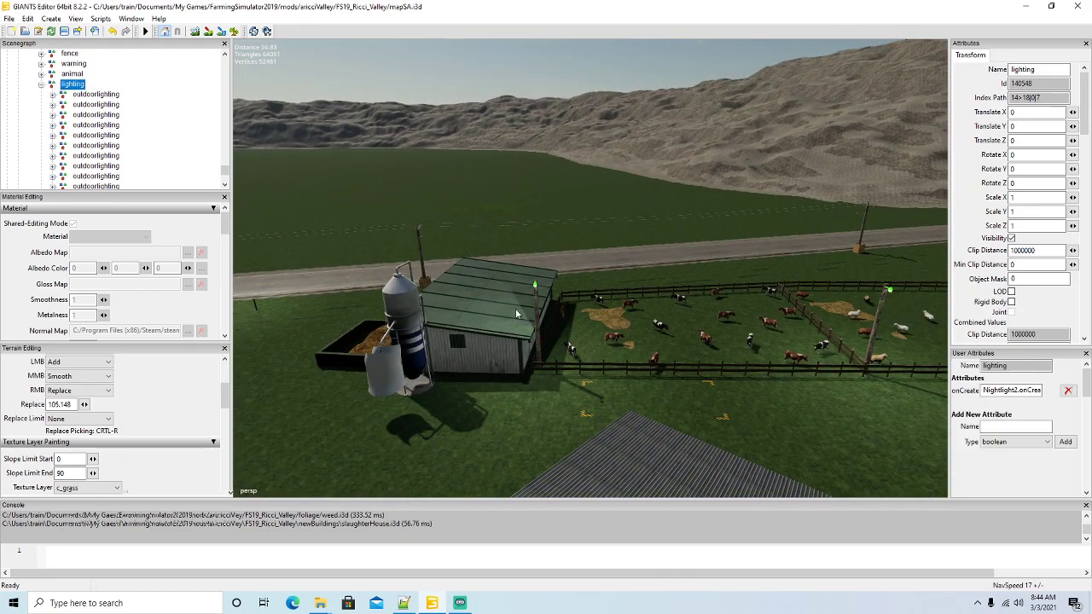
key(f)
alt+drag(851, 250, 629, 343)
scroll(531, 266, up, 2)
scroll(532, 269, up, 5)
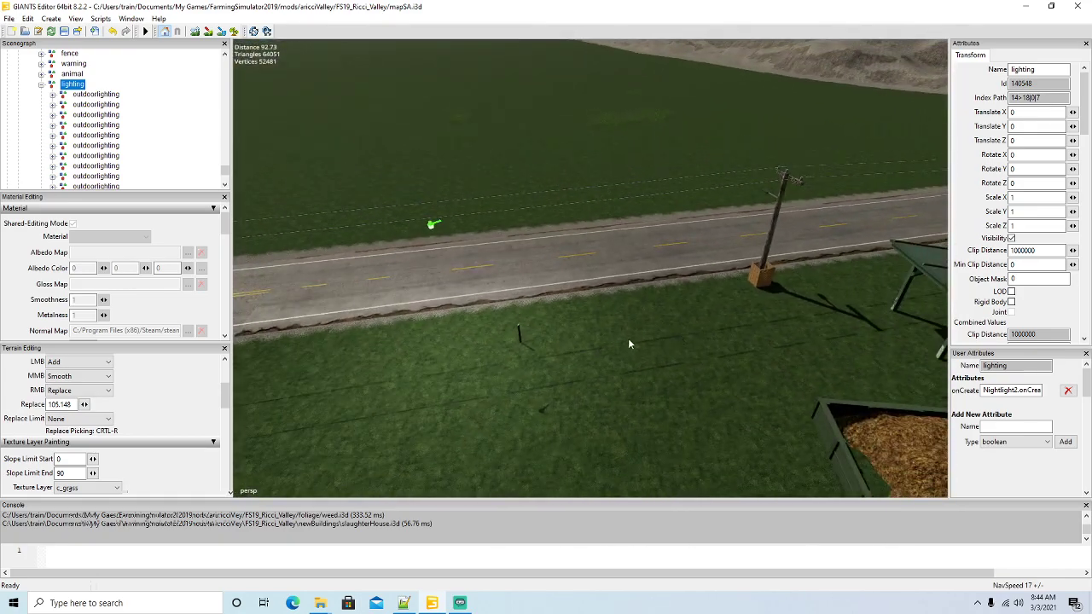
click(521, 338)
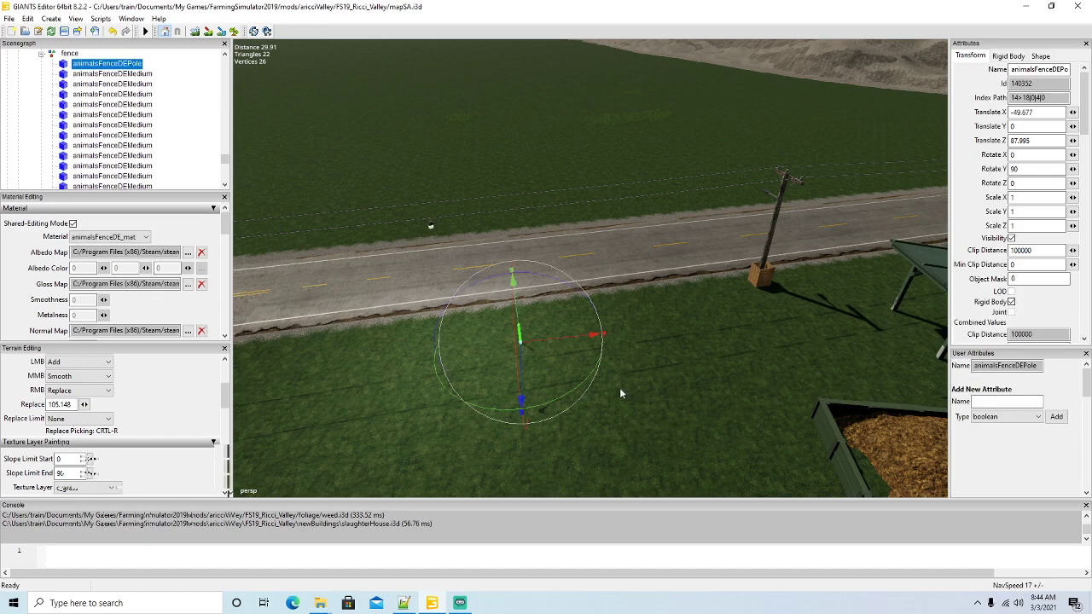
click(459, 264)
alt+drag(459, 264, 602, 372)
scroll(602, 372, down, 3)
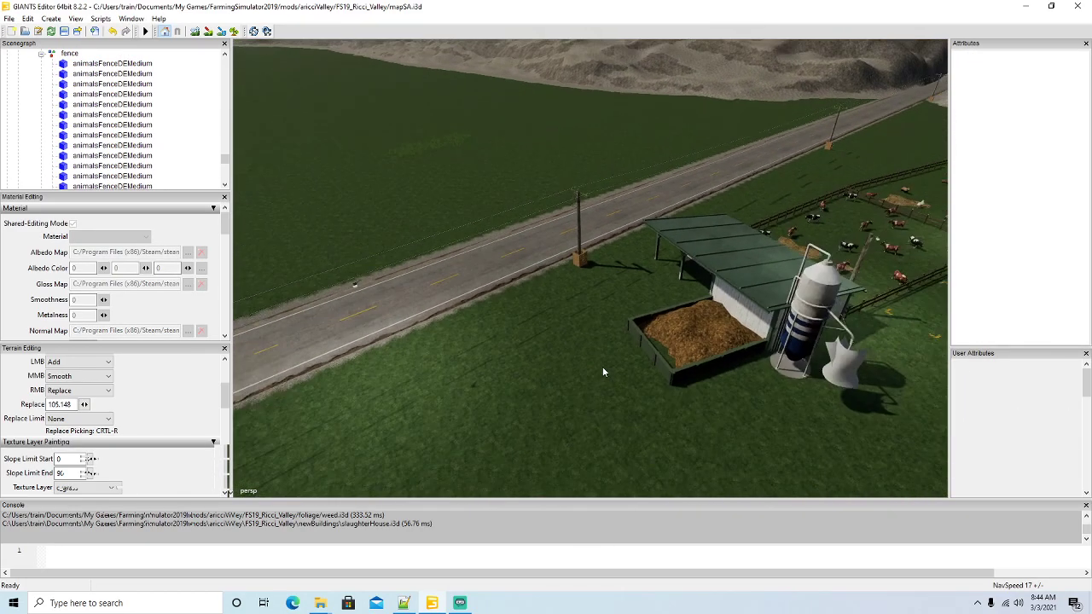
Select the outdoorlighting group floating over the road and move it to the feed silos beside the barn.
click(355, 289)
scroll(45, 156, up, 10)
scroll(85, 137, down, 4)
double_click(63, 119)
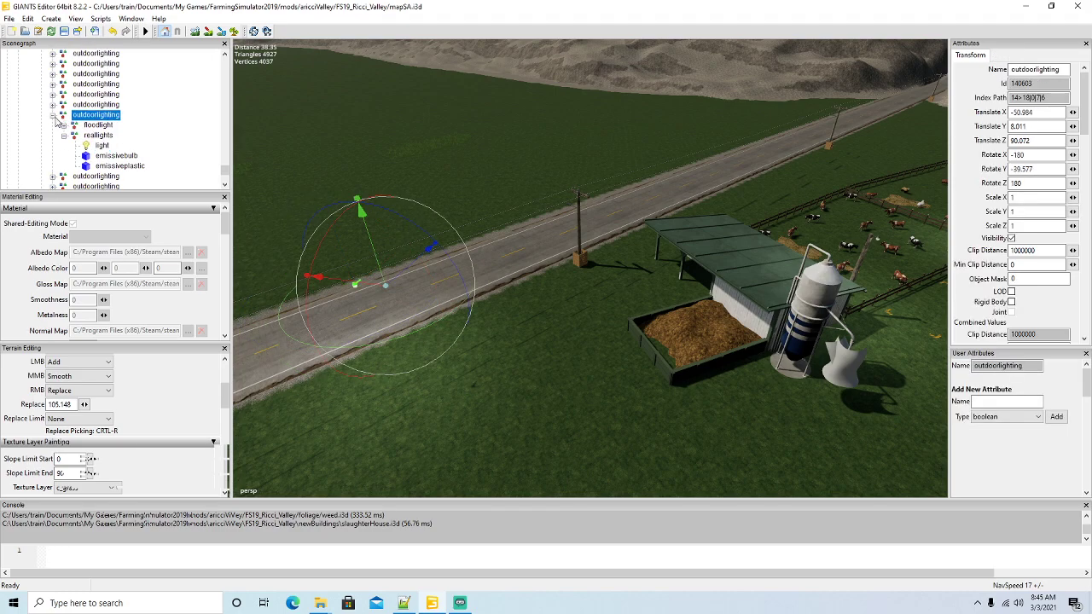
drag(398, 281, 832, 389)
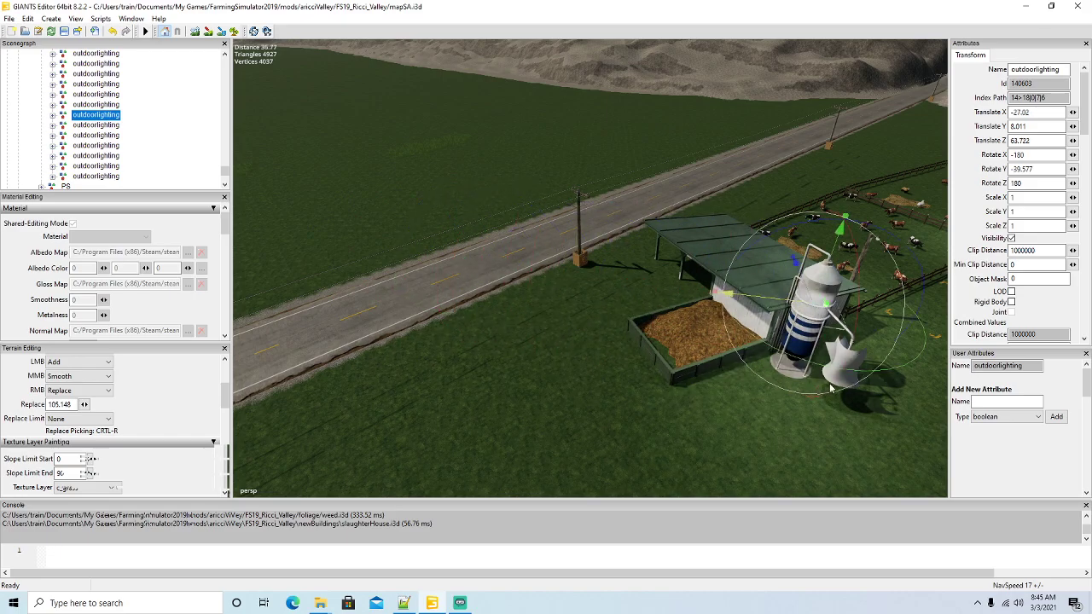
middle_drag(832, 388, 534, 358)
drag(564, 328, 524, 261)
drag(513, 335, 561, 301)
Duplicate the cattle-pen powerPole and place the copy at the fence corner between the sheep and pig pens, at X -9.715, Z -42.165.
right_drag(561, 301, 495, 391)
click(456, 394)
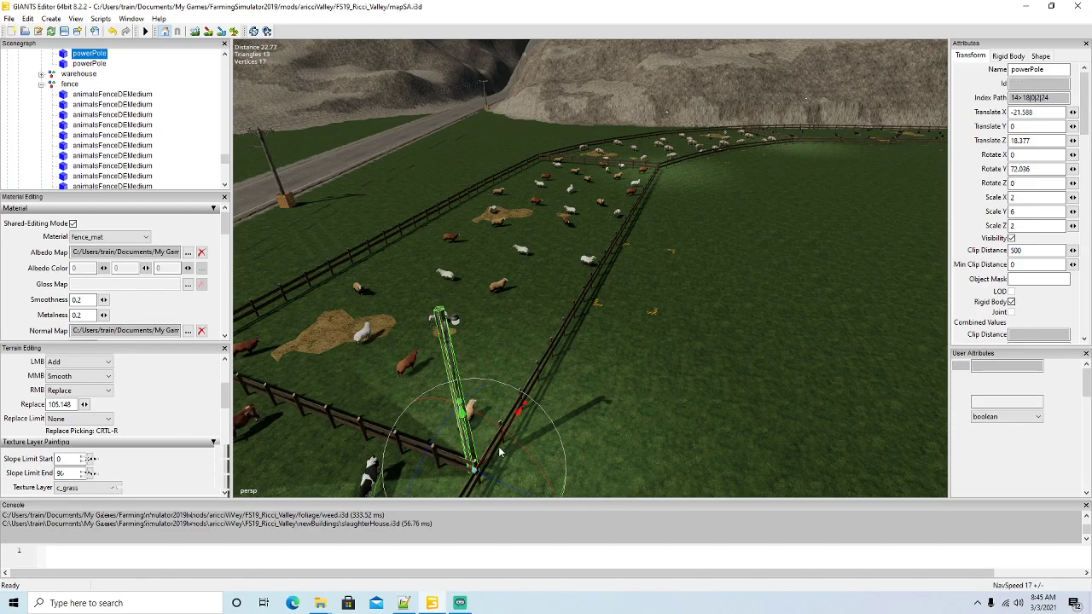
key(ctrl+d)
drag(504, 452, 805, 129)
mouse_move(672, 324)
right_down()
mouse_move(710, 283)
mouse_move(659, 335)
right_up()
drag(480, 492, 729, 362)
right_drag(729, 362, 726, 331)
drag(700, 423, 602, 409)
right_drag(603, 410, 614, 505)
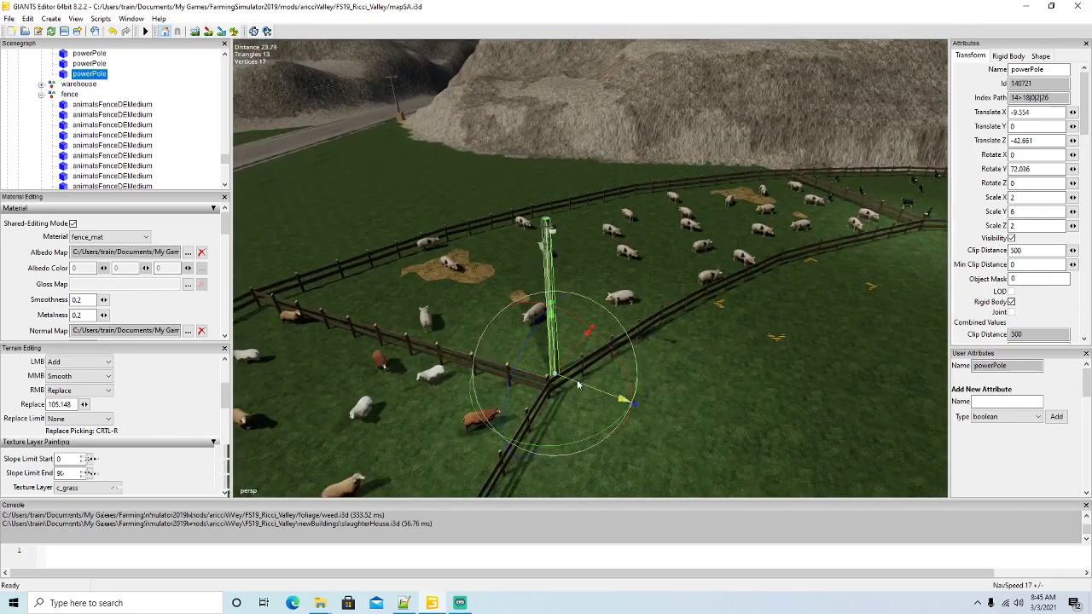
drag(568, 363, 562, 369)
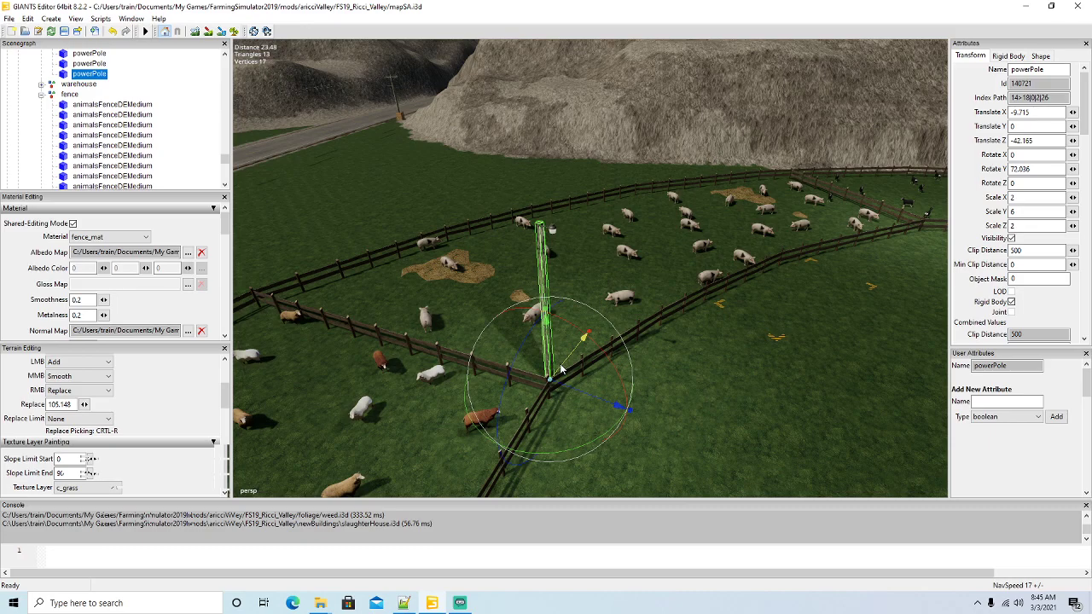
Select the outdoorlighting group beside the pig-pen pole and shift it to X -11.845, Z -41.889.
right_drag(561, 368, 664, 339)
click(669, 317)
scroll(135, 133, up, 3)
scroll(135, 133, up, 5)
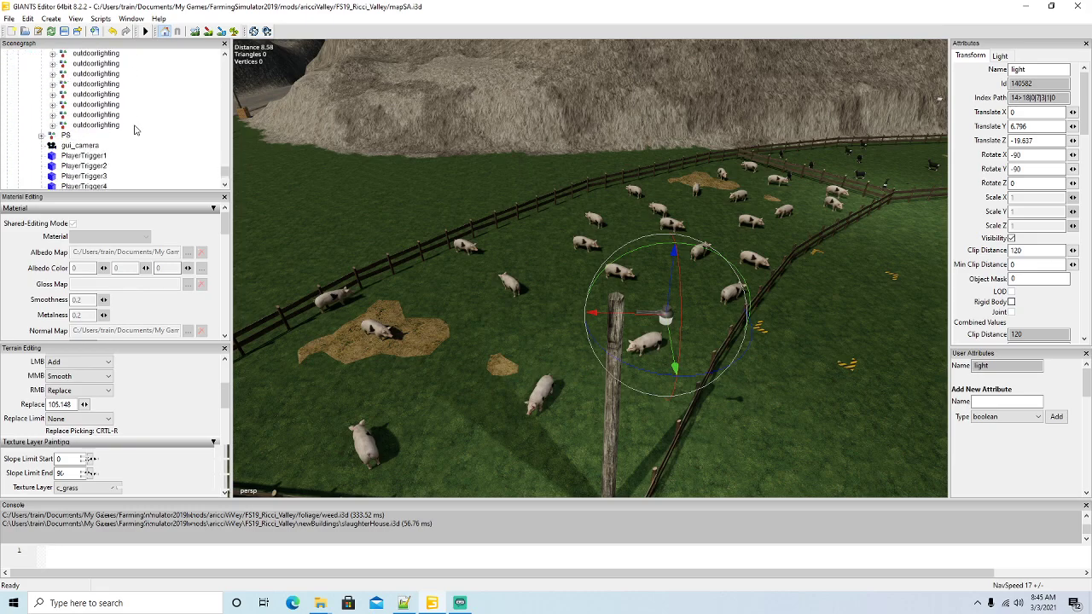
click(62, 85)
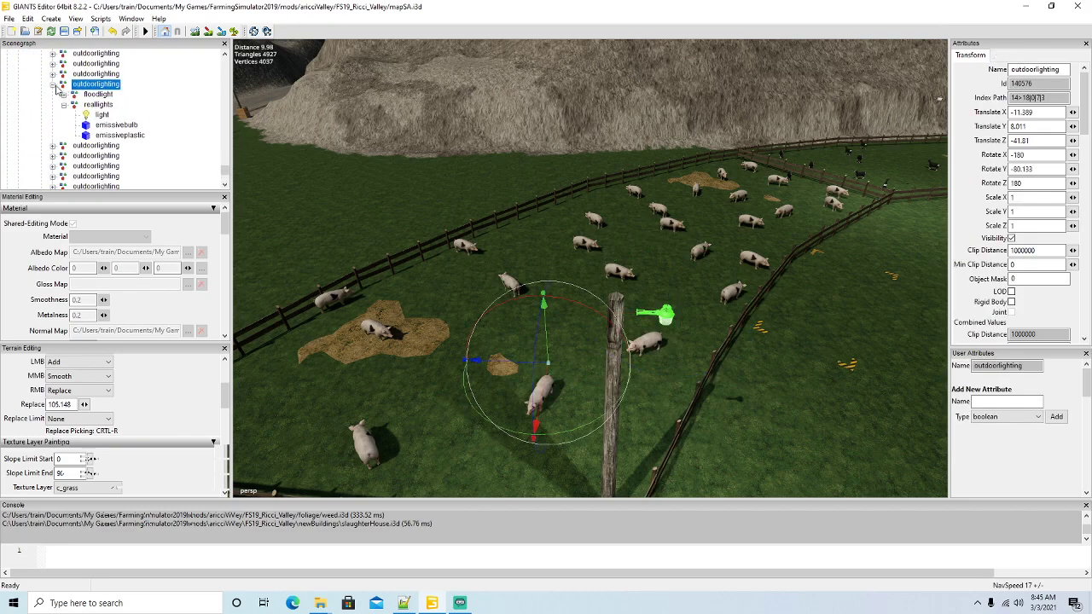
click(52, 84)
drag(510, 362, 412, 398)
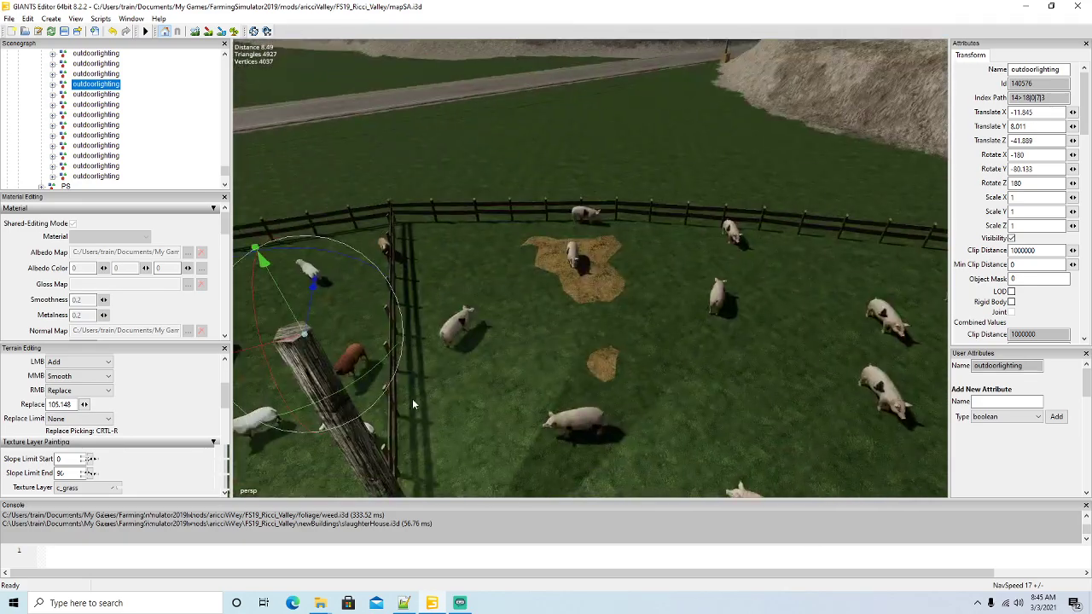
scroll(412, 398, down, 5)
alt+drag(526, 364, 515, 381)
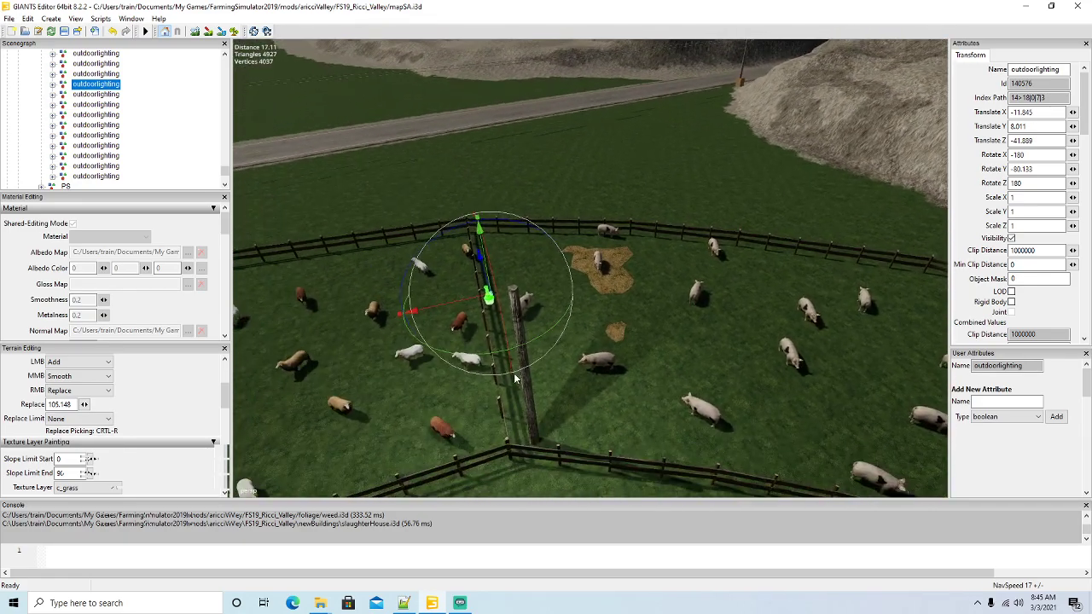
Rotate the pig-pen light to Rotate Y -65.331 and seat it on the pole at X -11.39, Y 7.582, Z -43.236.
drag(533, 344, 519, 348)
drag(441, 304, 482, 308)
alt+drag(546, 372, 492, 387)
scroll(493, 387, up, 5)
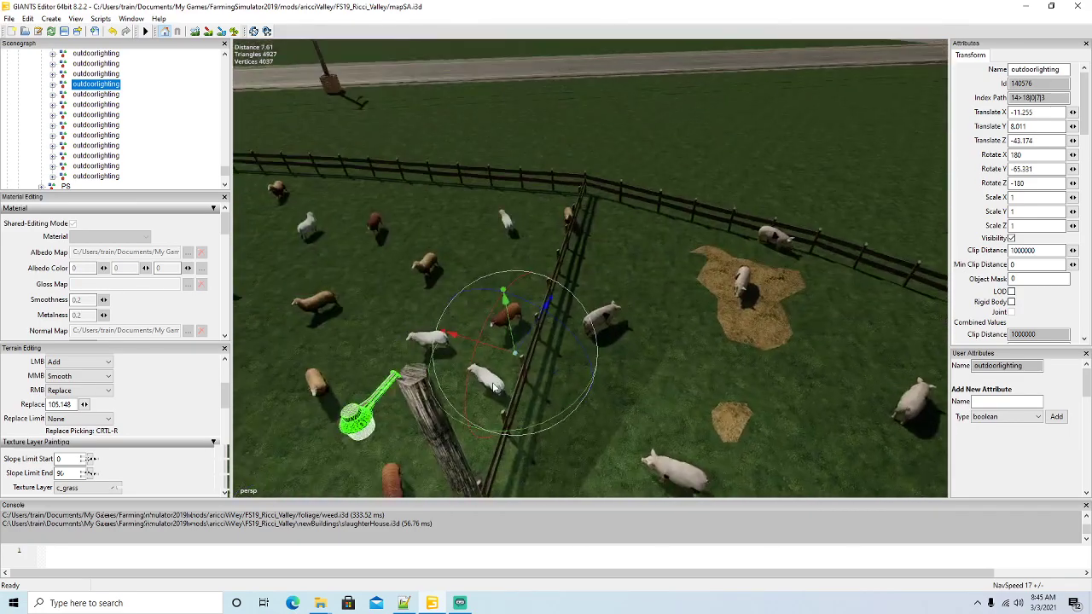
drag(510, 327, 529, 348)
scroll(515, 390, down, 5)
alt+drag(517, 390, 591, 390)
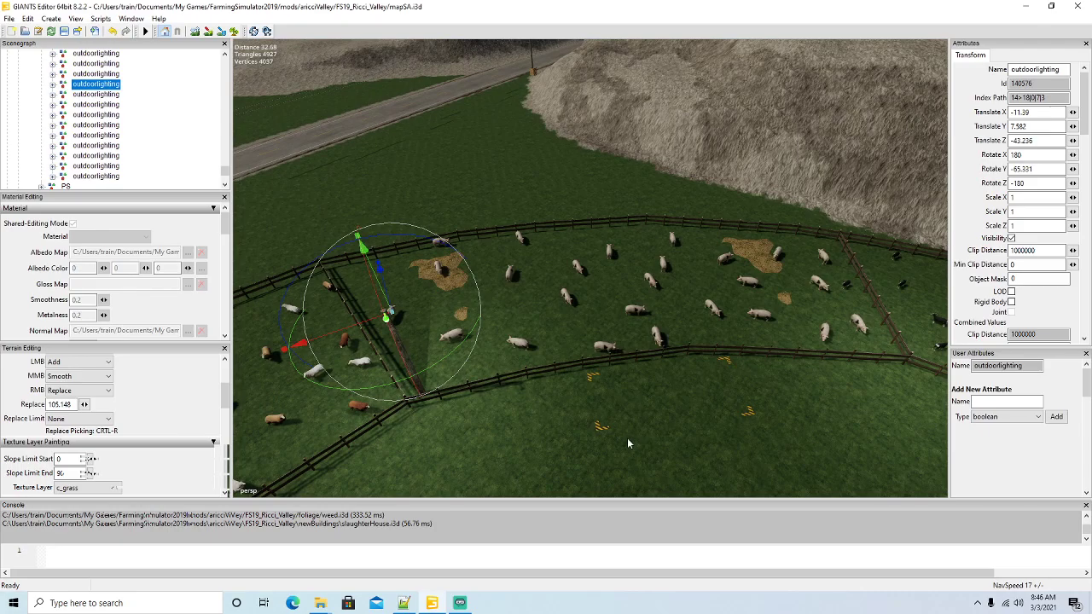
Duplicate the pig-pen powerPole, rotate the copy to Rotate Y 43.203 and place it at the pen's far fence corner, X 22.855, Z -68.623.
alt+drag(628, 440, 650, 431)
click(517, 312)
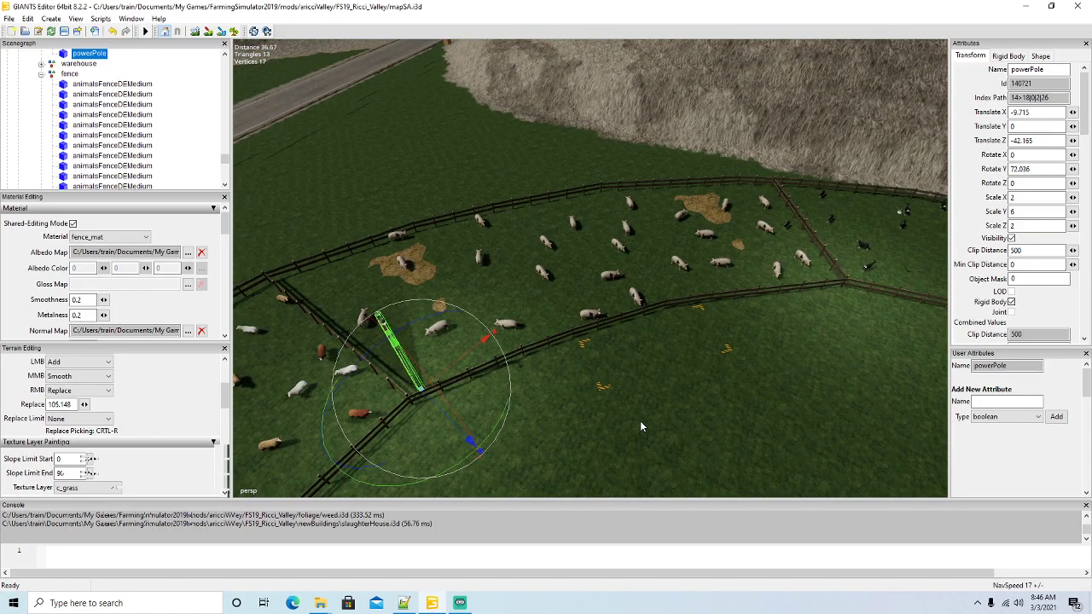
key(ctrl+d)
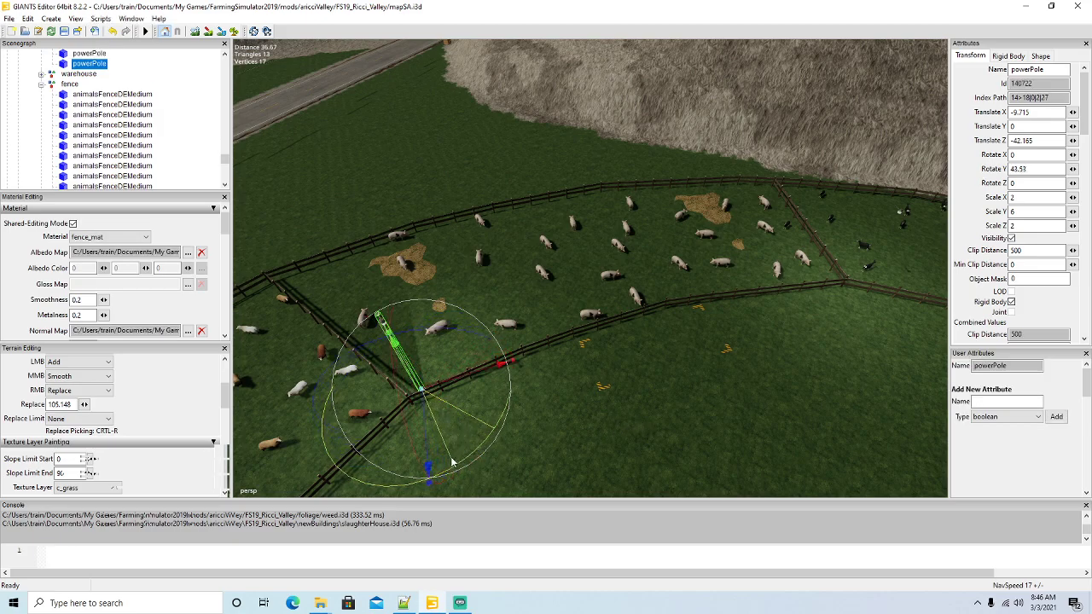
drag(501, 369, 1012, 352)
alt+drag(744, 355, 717, 432)
scroll(696, 390, up, 3)
drag(688, 350, 605, 388)
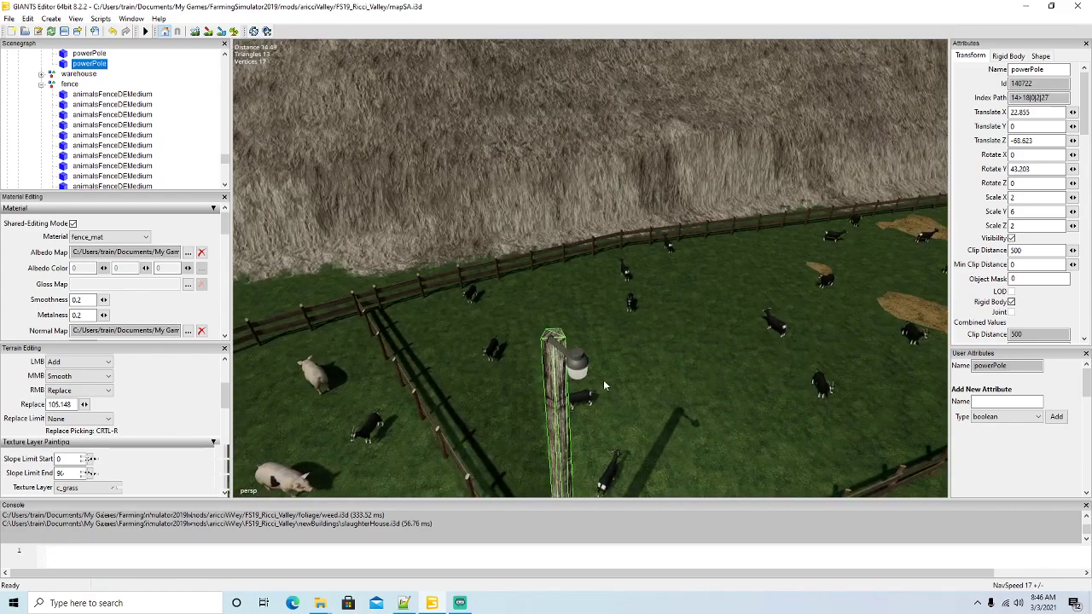
Select the outdoorlighting group beside the newest pole and move it against the pole top at X 22.19, Y 7.678.
click(577, 361)
scroll(86, 149, up, 10)
scroll(113, 146, up, 10)
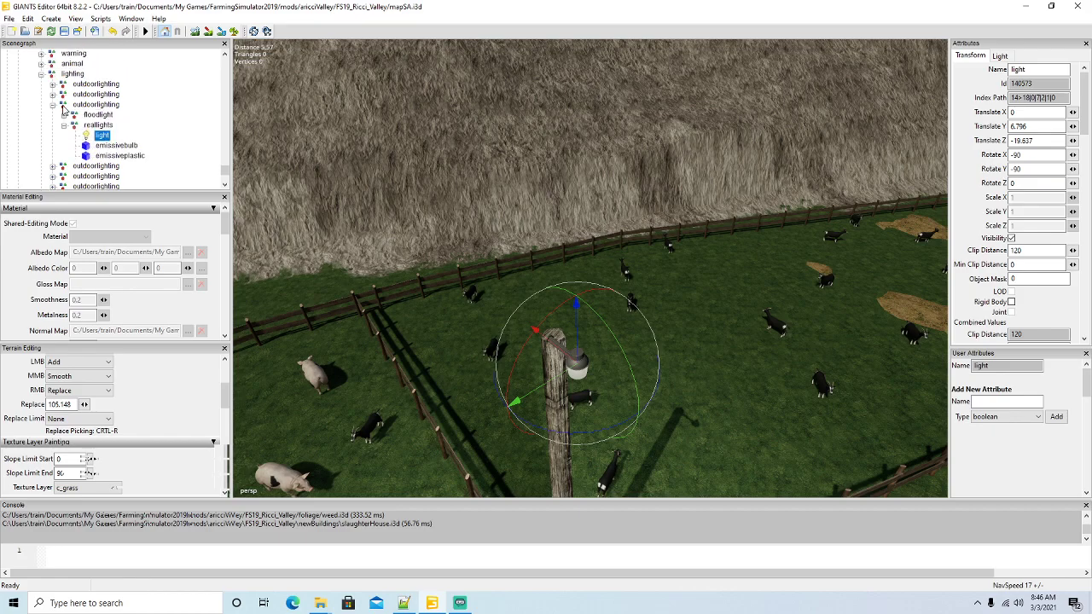
click(63, 108)
click(52, 104)
mouse_move(503, 343)
mouse_down()
mouse_move(504, 381)
mouse_move(495, 345)
mouse_up()
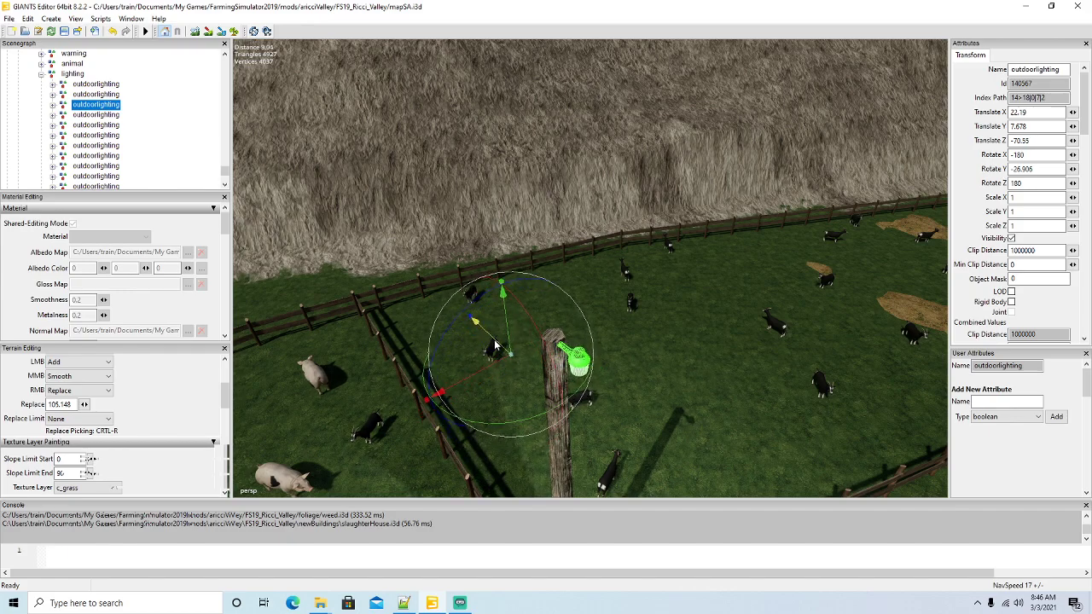
scroll(547, 384, down, 5)
mouse_move(547, 387)
alt+mouse_down()
mouse_move(640, 380)
mouse_move(576, 396)
mouse_move(537, 382)
alt+mouse_up()
Duplicate the newest powerPole, rotate the copy to Rotate Y 0.867 and place it at the next pen's outer fence corner, X 69.863, Z -70.63.
click(530, 376)
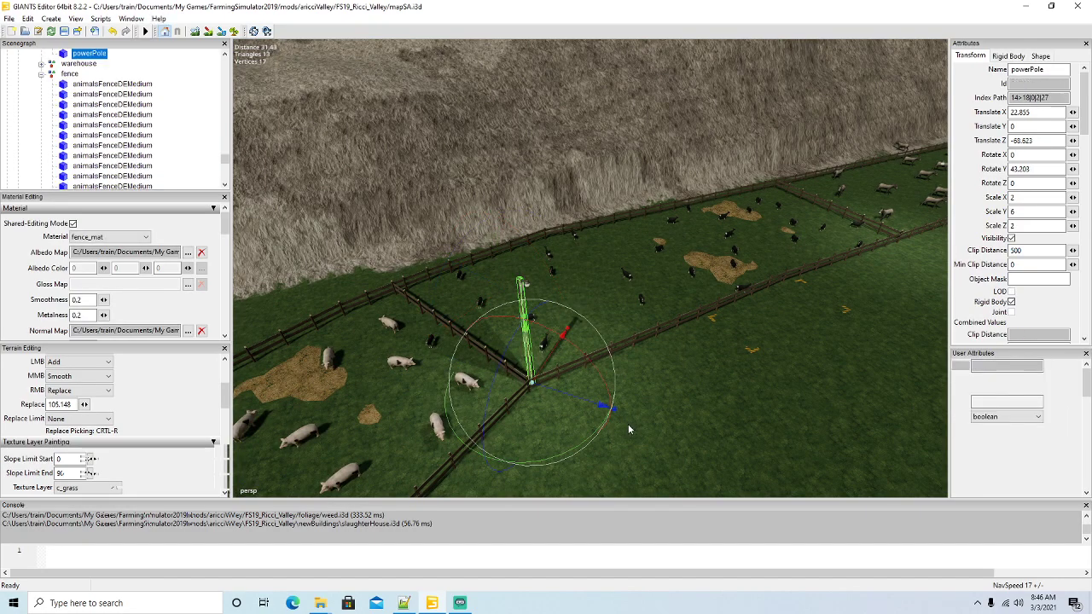
key(ctrl+d)
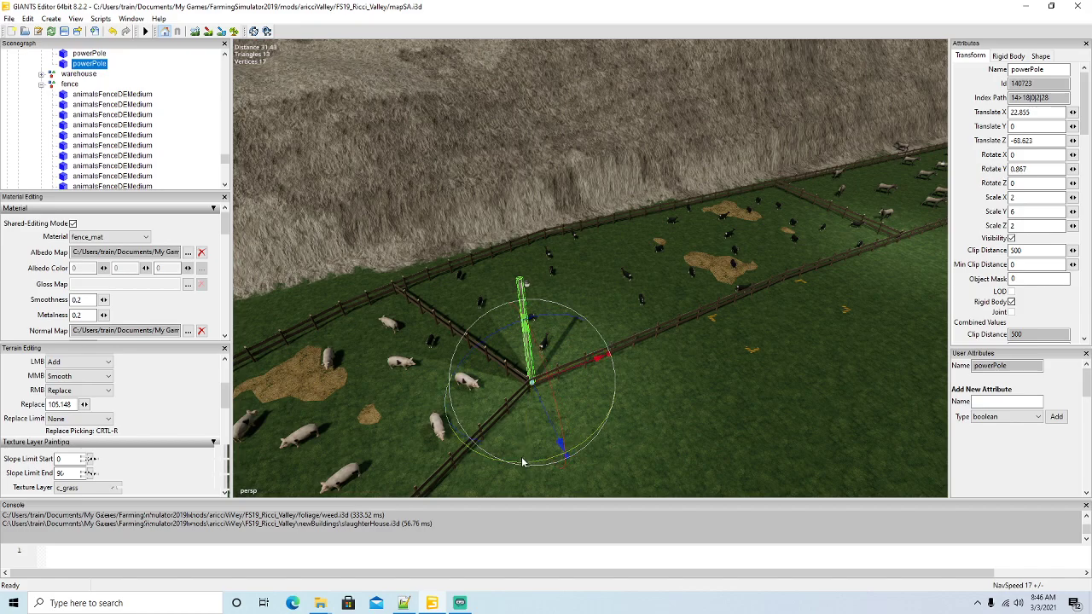
drag(597, 358, 963, 242)
alt+drag(768, 370, 705, 389)
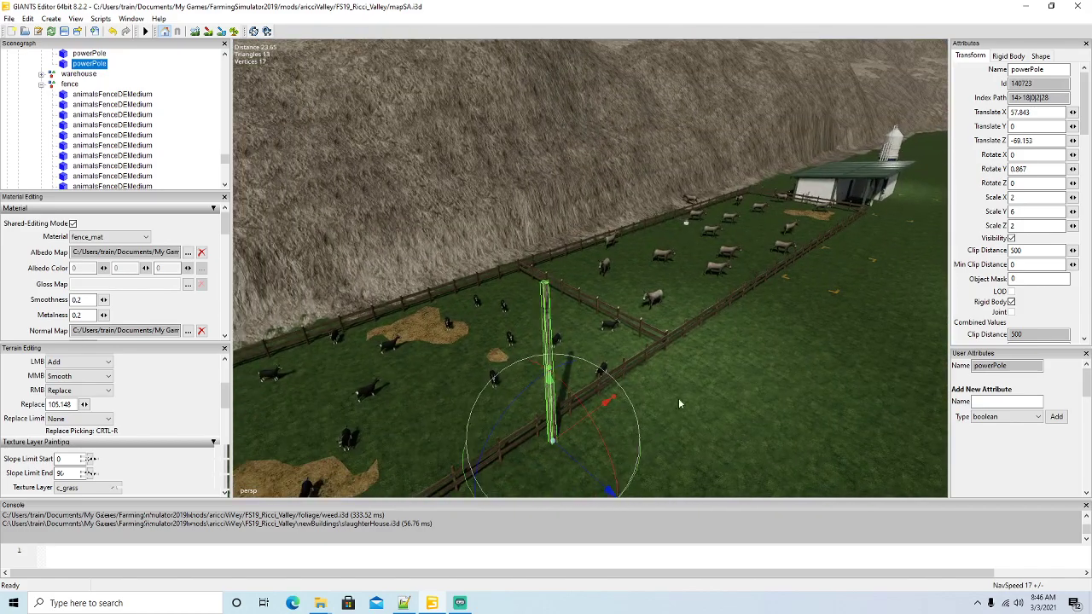
drag(574, 431, 718, 376)
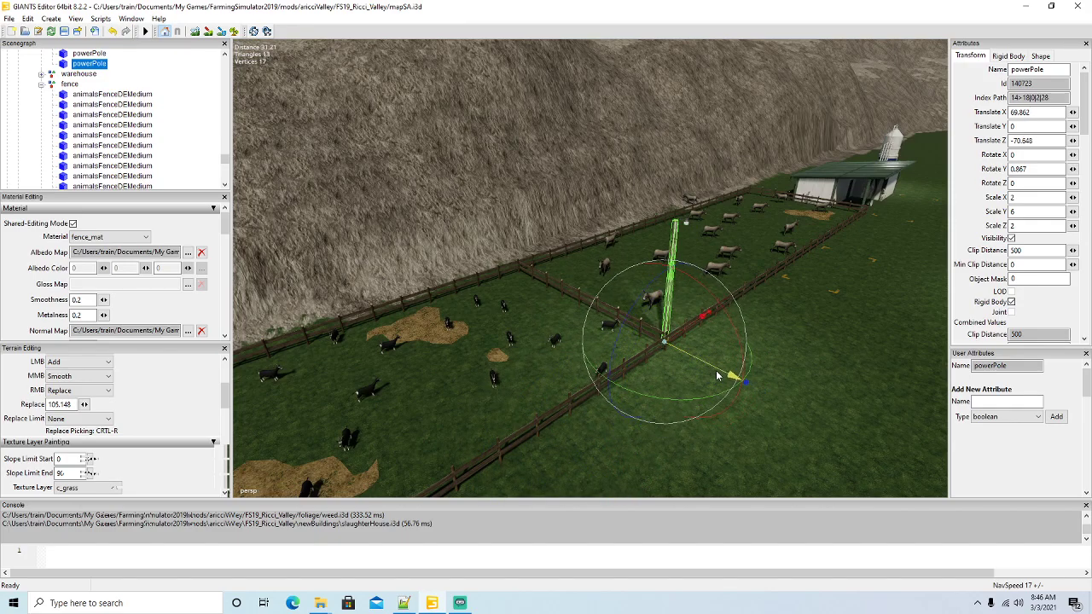
alt+drag(686, 413, 777, 470)
scroll(707, 378, up, 4)
scroll(762, 440, down, 4)
scroll(777, 469, up, 3)
alt+drag(752, 431, 744, 421)
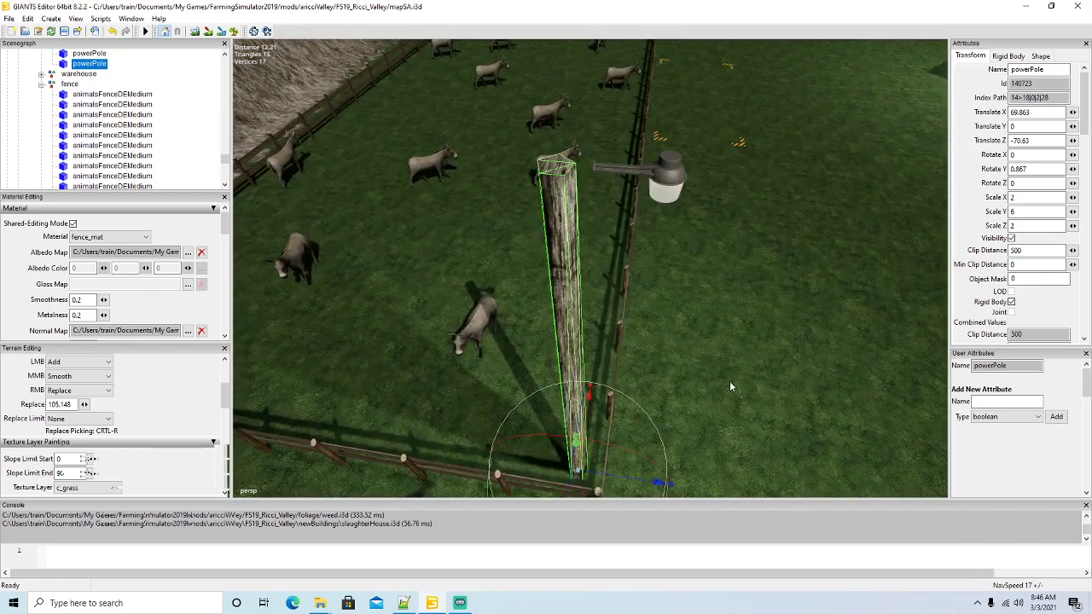
Select the outdoorlighting group beside the new pole and seat it against the pole top at X 70.079, Y 7.576, Z -72.63.
click(675, 176)
scroll(146, 122, up, 10)
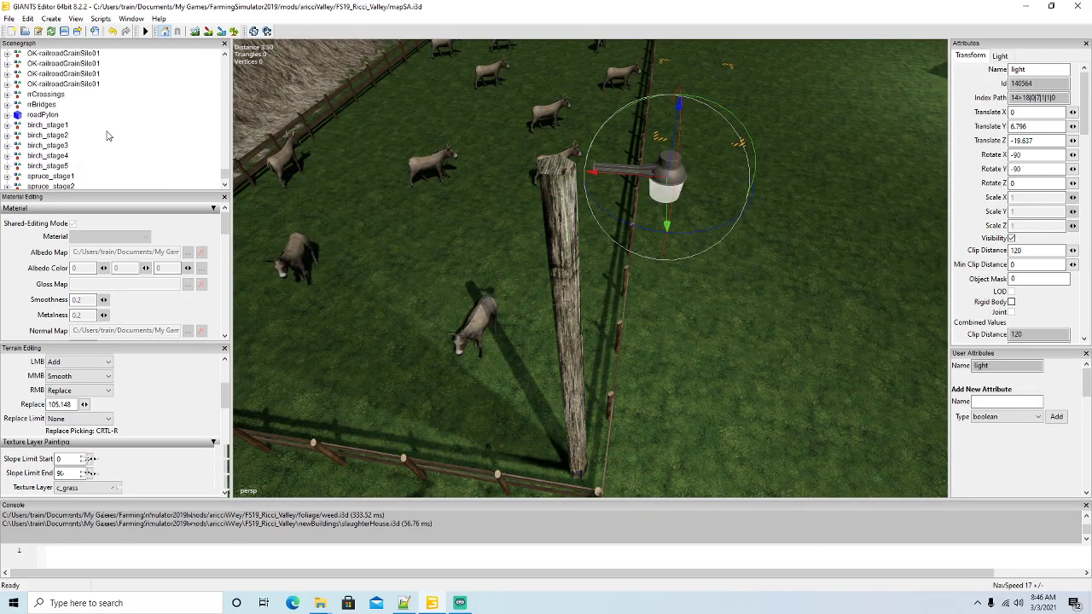
scroll(107, 133, up, 3)
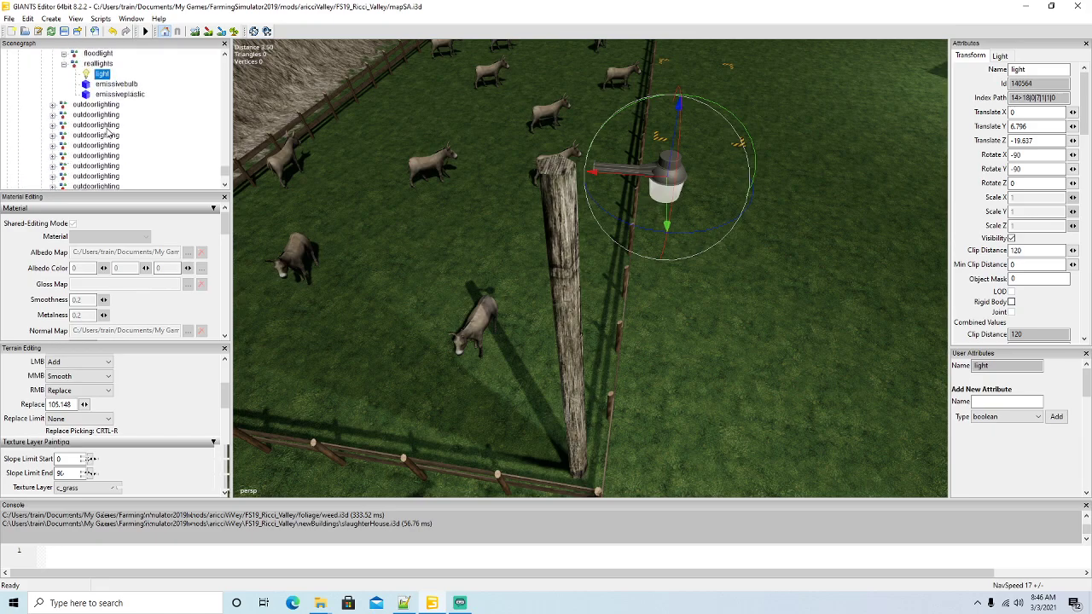
click(64, 87)
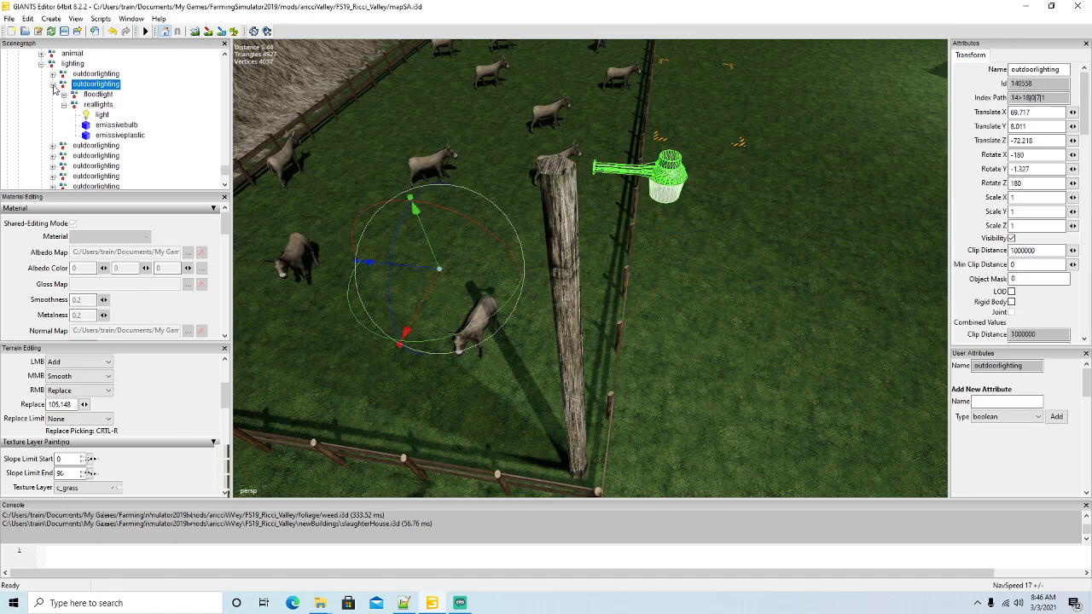
drag(421, 278, 419, 248)
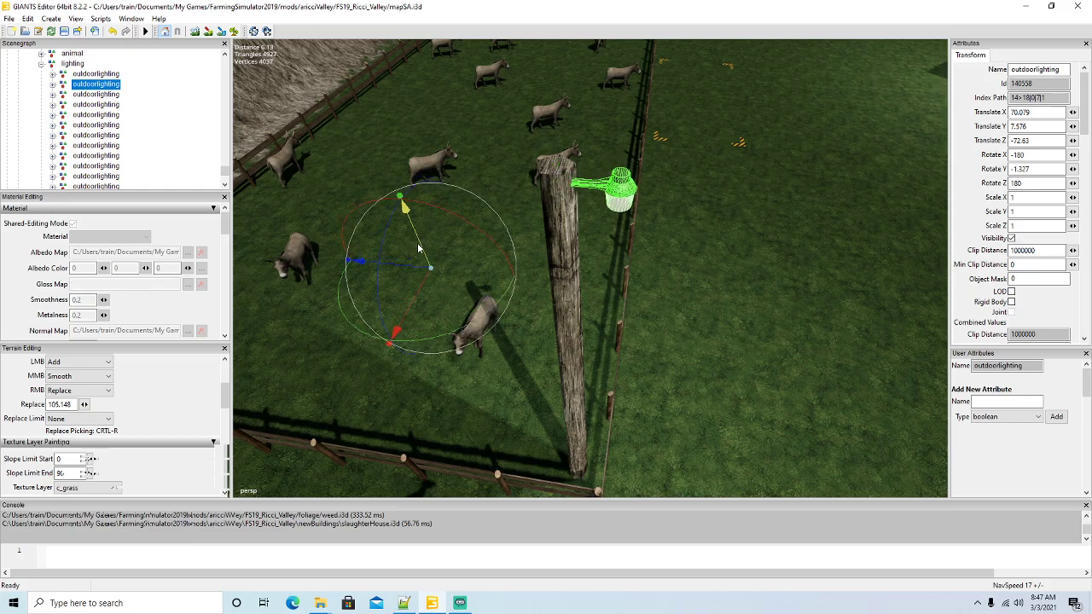
Select the parent lighting group and examine the whole slaughterhouse site from the pens to the warehouse and roads.
scroll(550, 298, down, 10)
alt+drag(550, 298, 572, 248)
scroll(596, 237, up, 5)
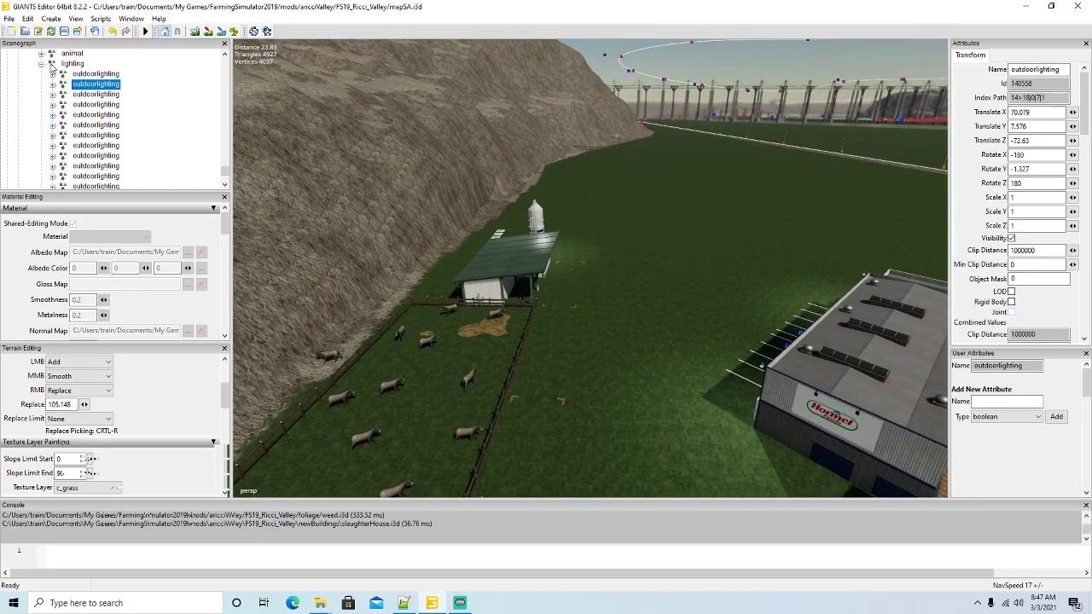
click(52, 65)
alt+drag(476, 324, 623, 354)
scroll(471, 312, up, 8)
alt+drag(339, 349, 697, 377)
scroll(506, 372, down, 8)
scroll(504, 315, up, 8)
scroll(461, 289, up, 8)
scroll(381, 276, up, 4)
scroll(380, 277, up, 10)
scroll(676, 362, down, 10)
scroll(697, 377, down, 2)
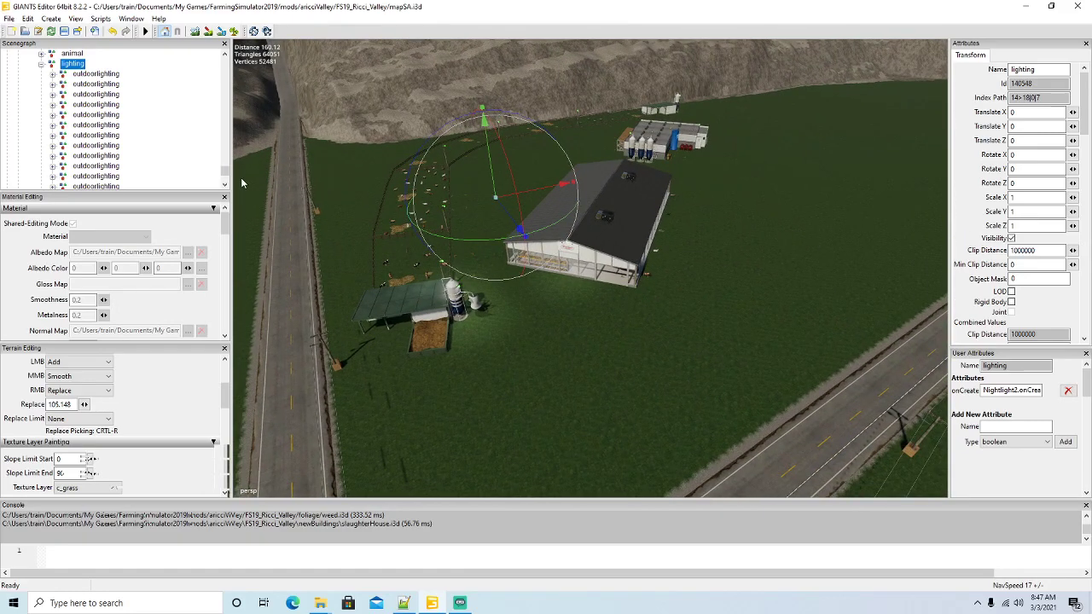
Collapse the lighting, ExtendedPalletSpawner, powerGrid, OUT, main and fence groups to tidy the slaughterHouse hierarchy.
click(40, 64)
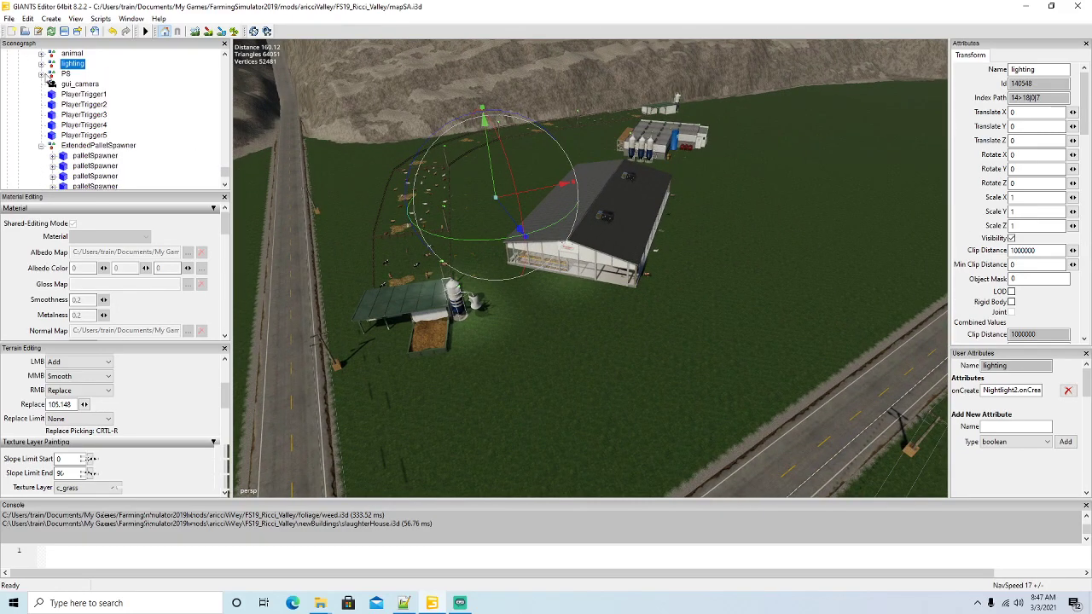
click(41, 146)
scroll(109, 132, up, 5)
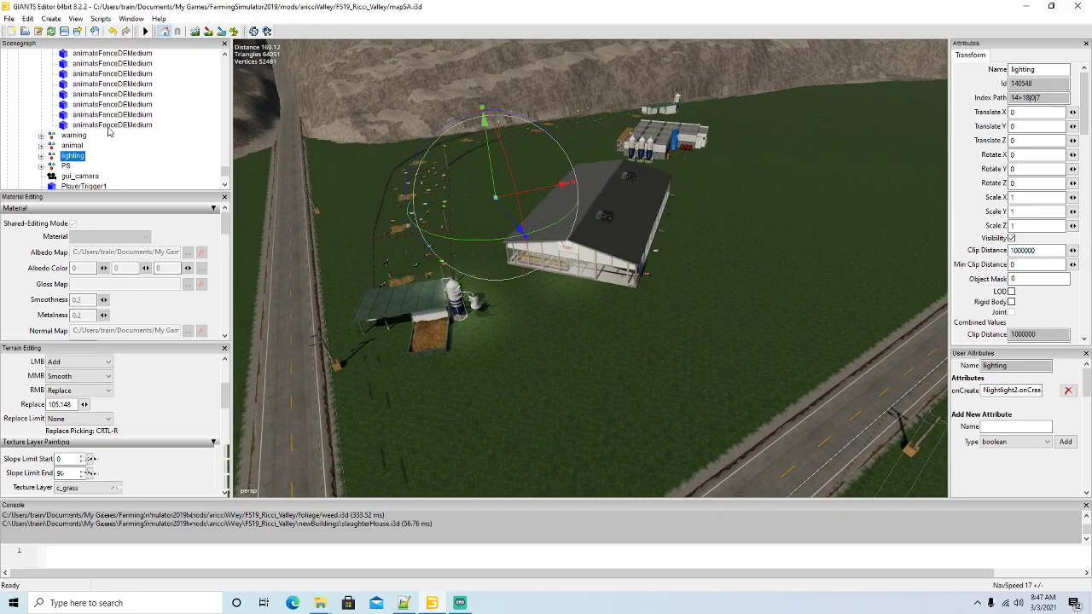
click(578, 424)
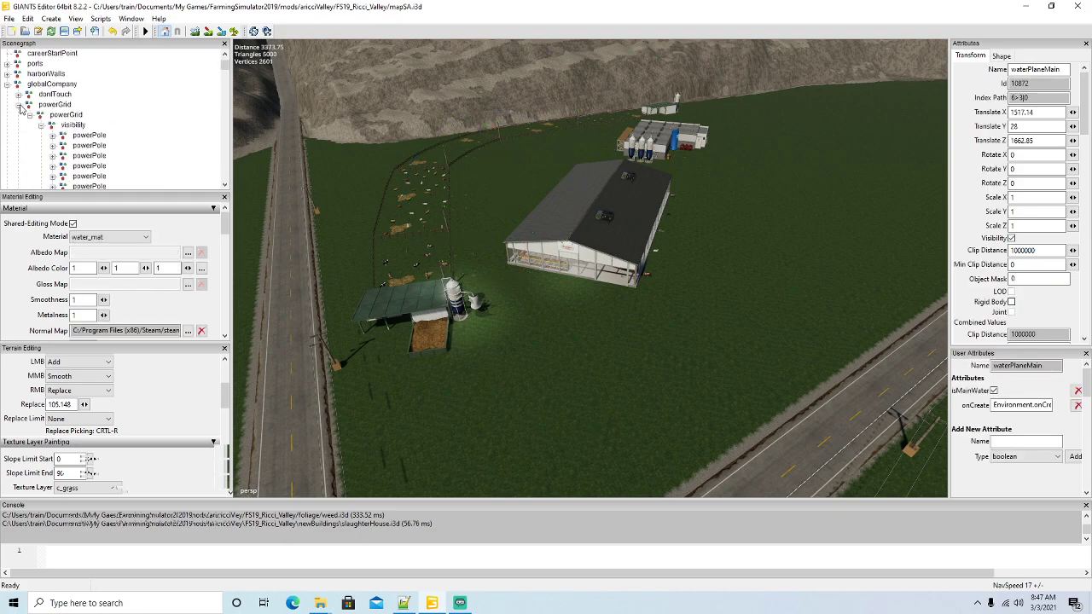
click(18, 104)
scroll(68, 124, down, 5)
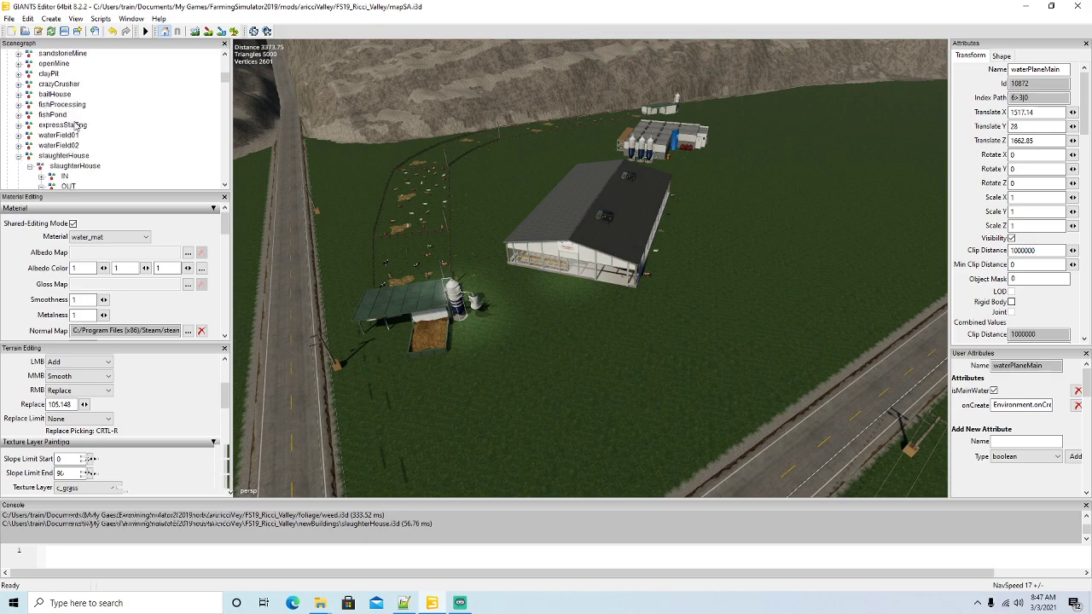
scroll(75, 125, down, 2)
click(41, 96)
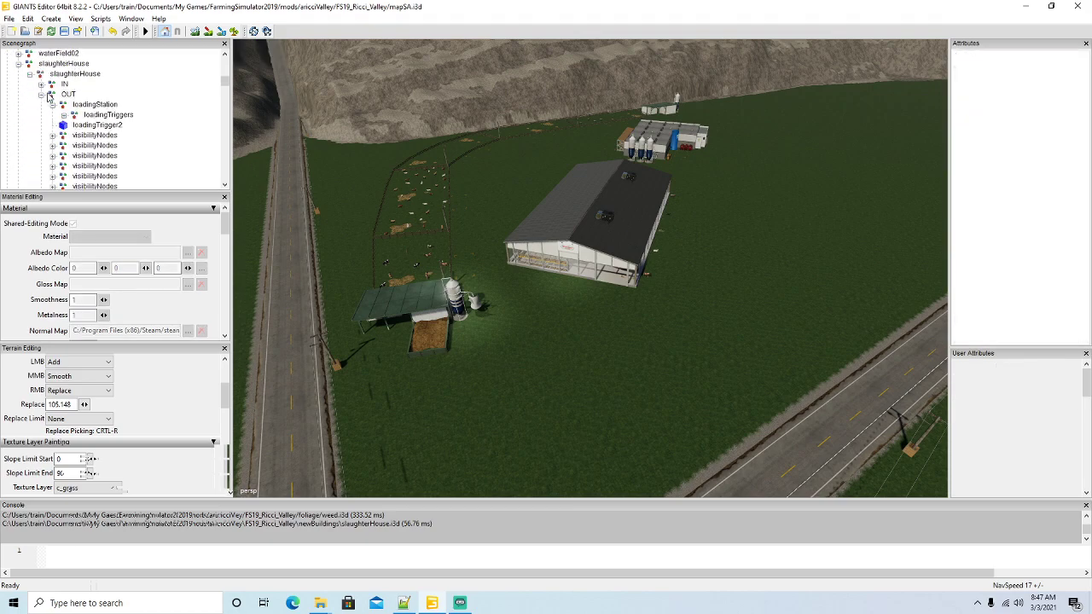
click(41, 106)
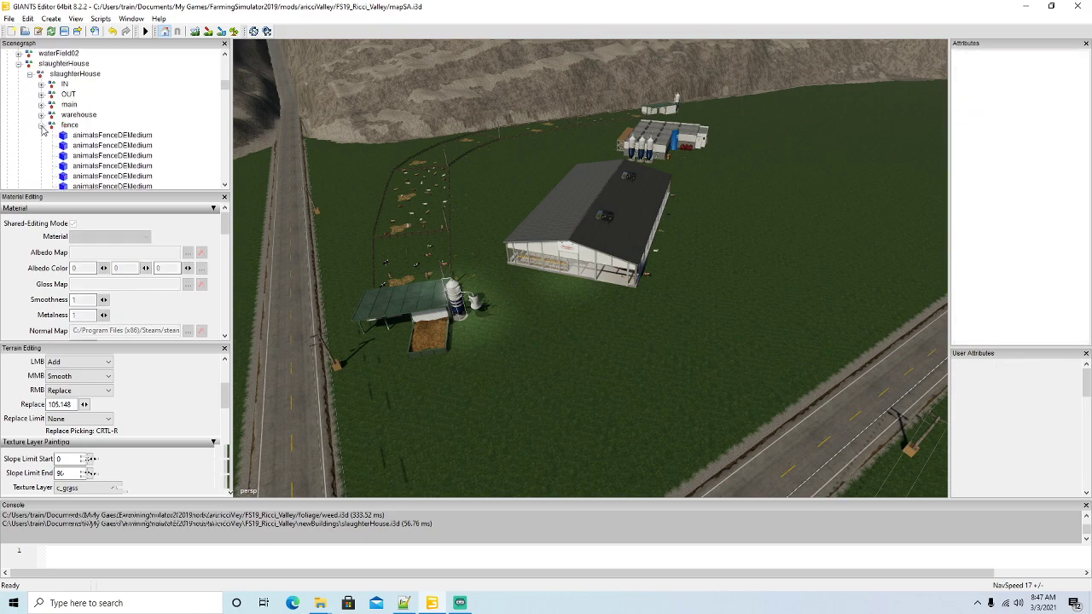
click(41, 126)
scroll(104, 143, up, 1)
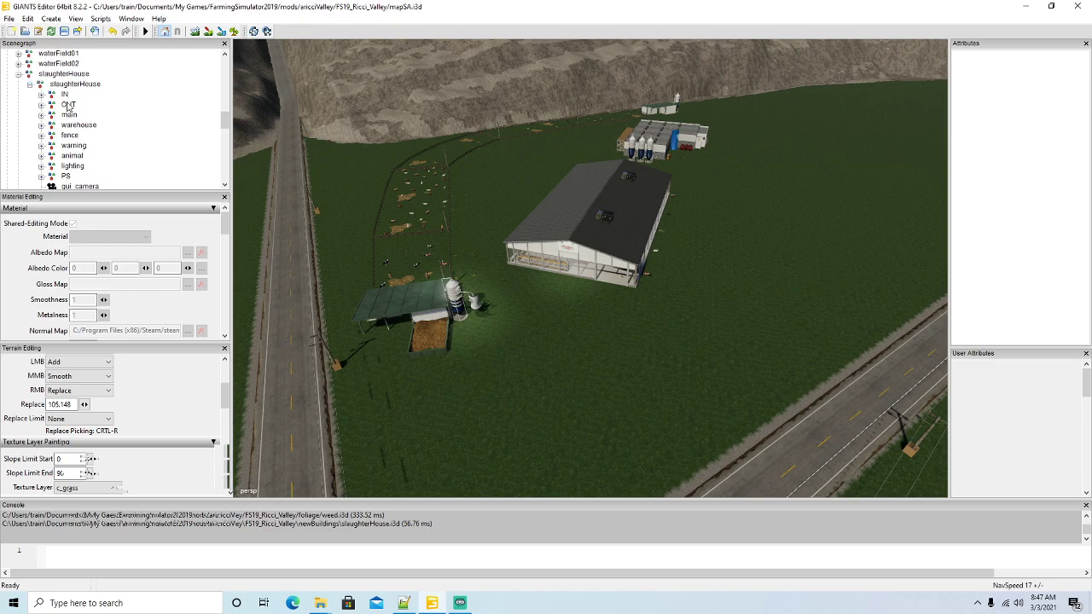
Select the slaughterHouse's IN, OUT, main and warehouse groups in turn to examine which objects each one contains.
click(53, 96)
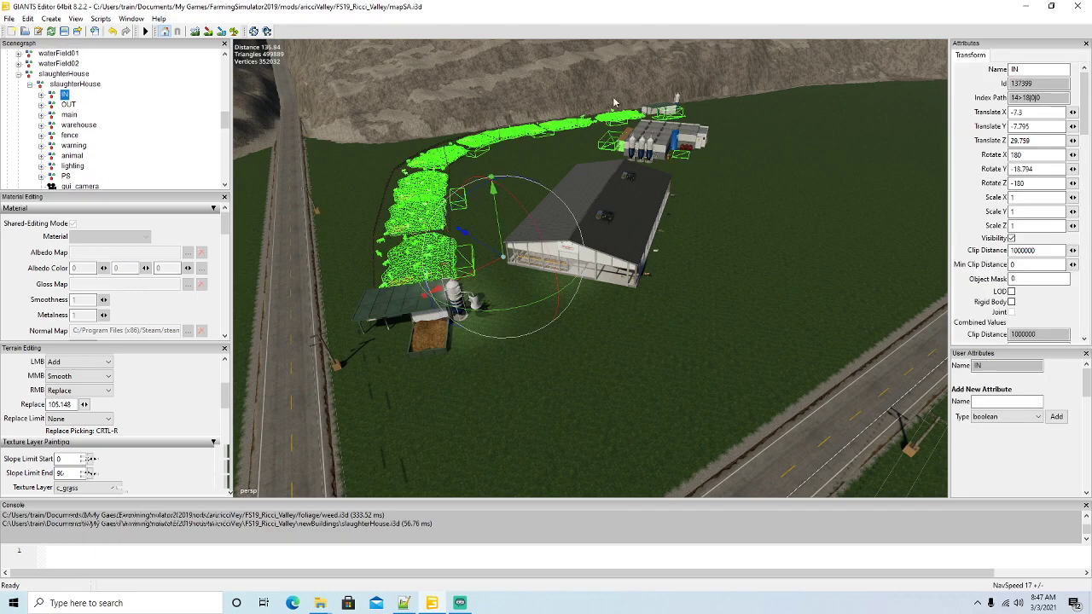
click(53, 106)
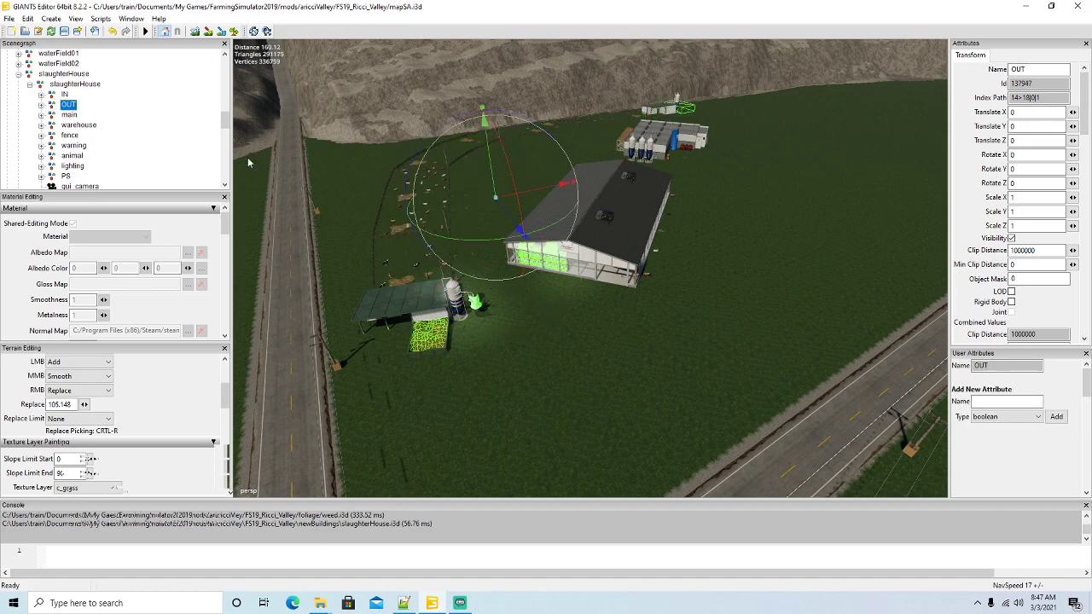
click(52, 116)
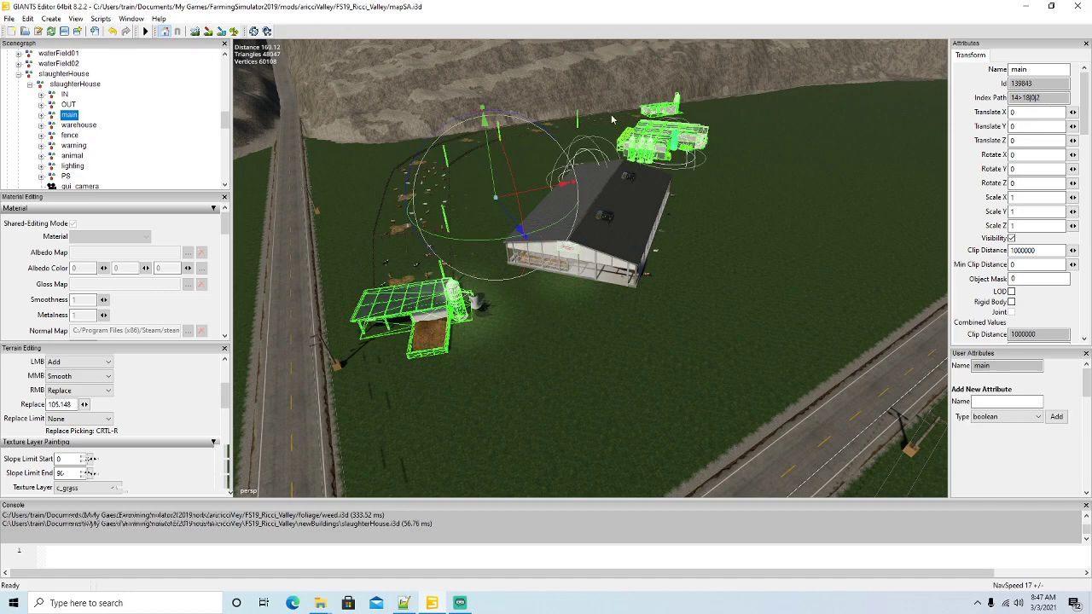
click(54, 127)
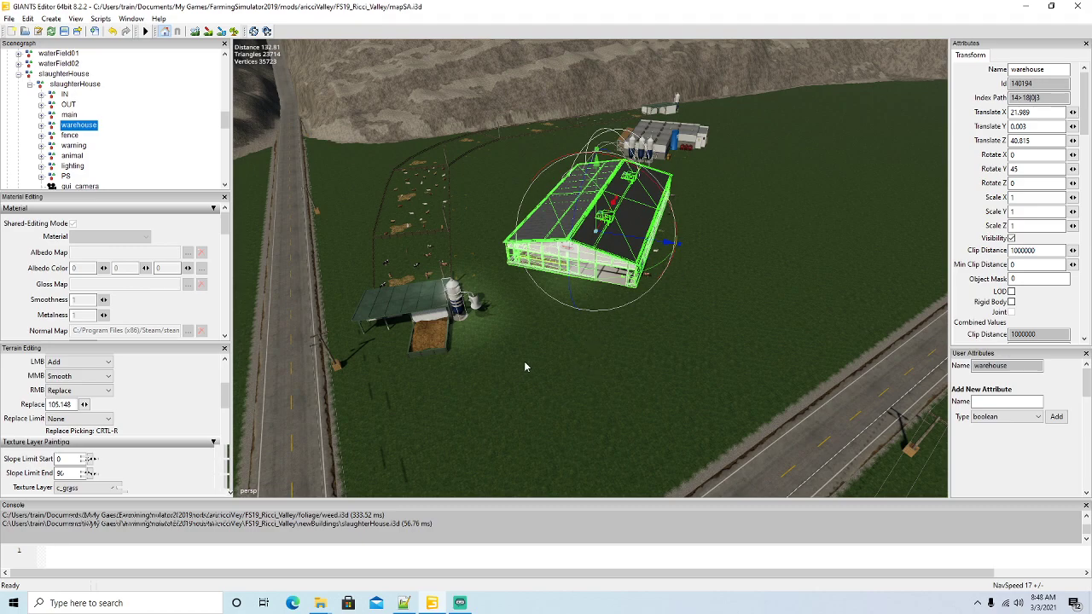
Highlight the slaughterHouse's fence, warning, animal and lighting groups one after another to check their objects on the map.
scroll(173, 172, down, 1)
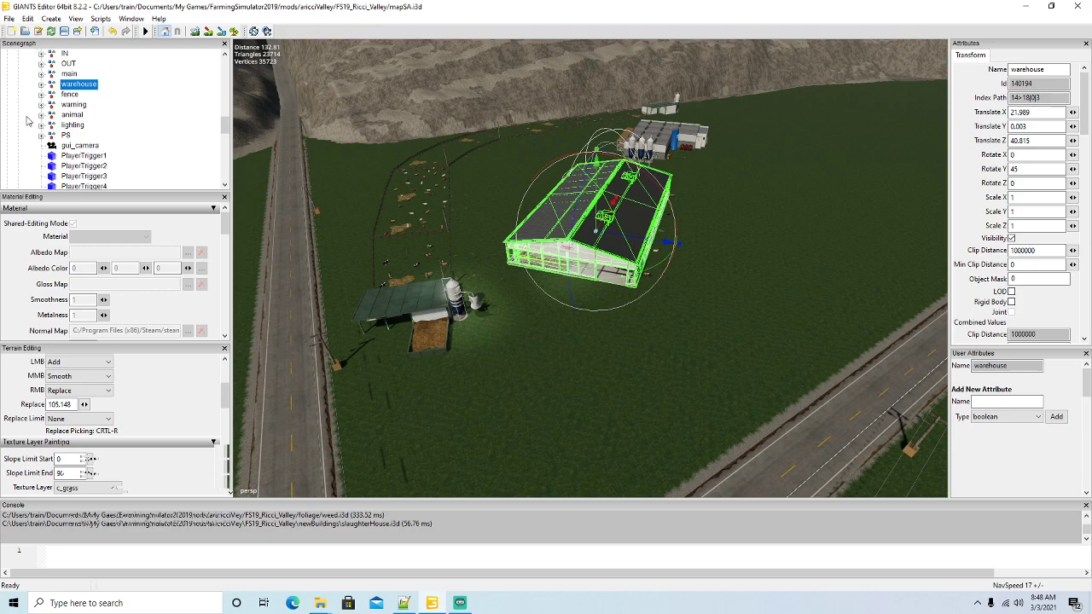
click(50, 96)
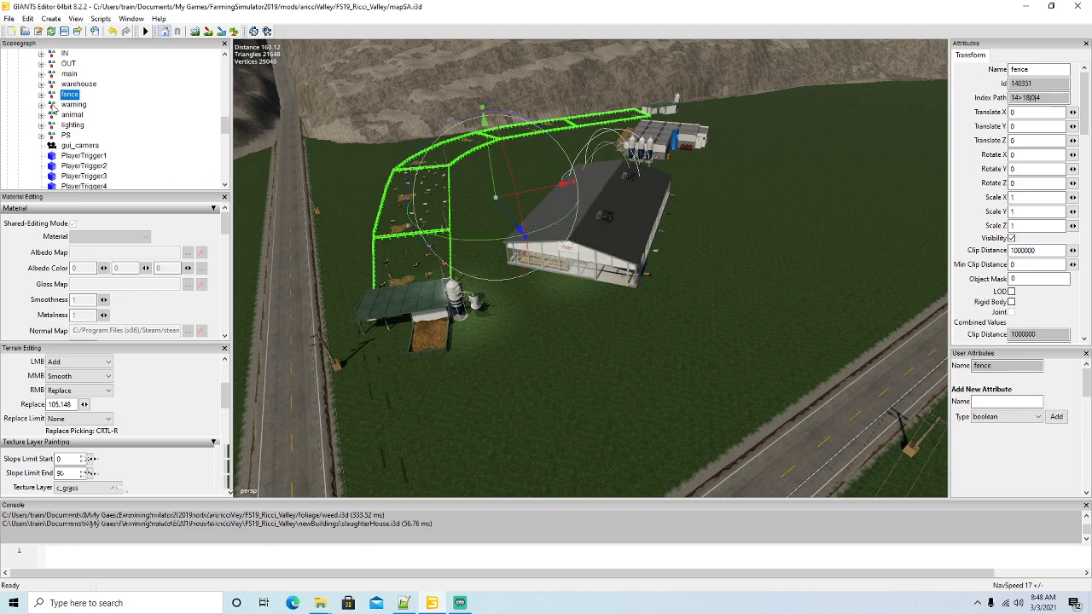
click(55, 105)
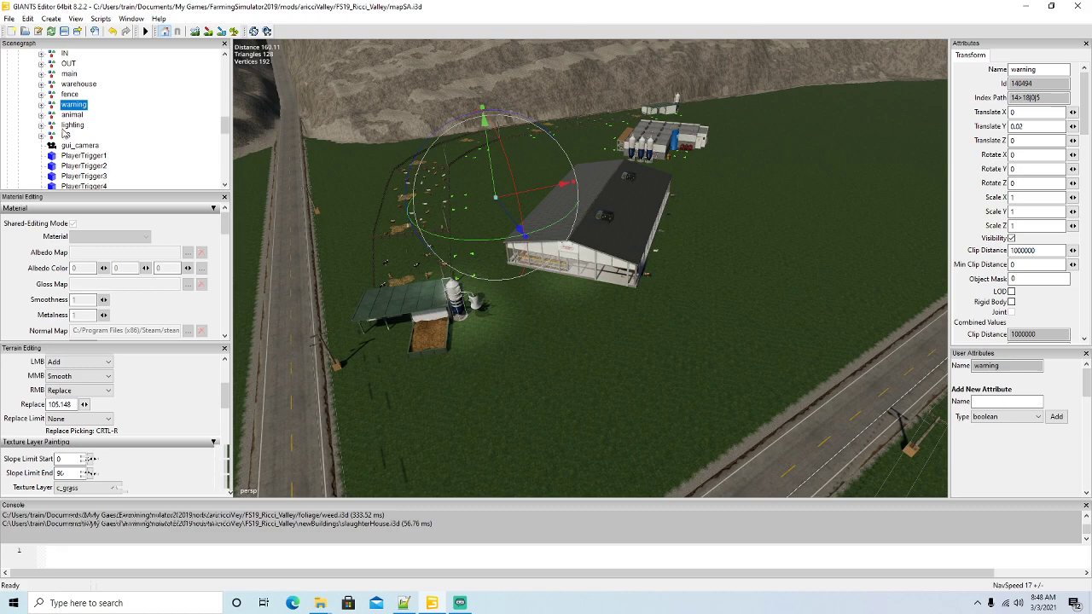
click(58, 115)
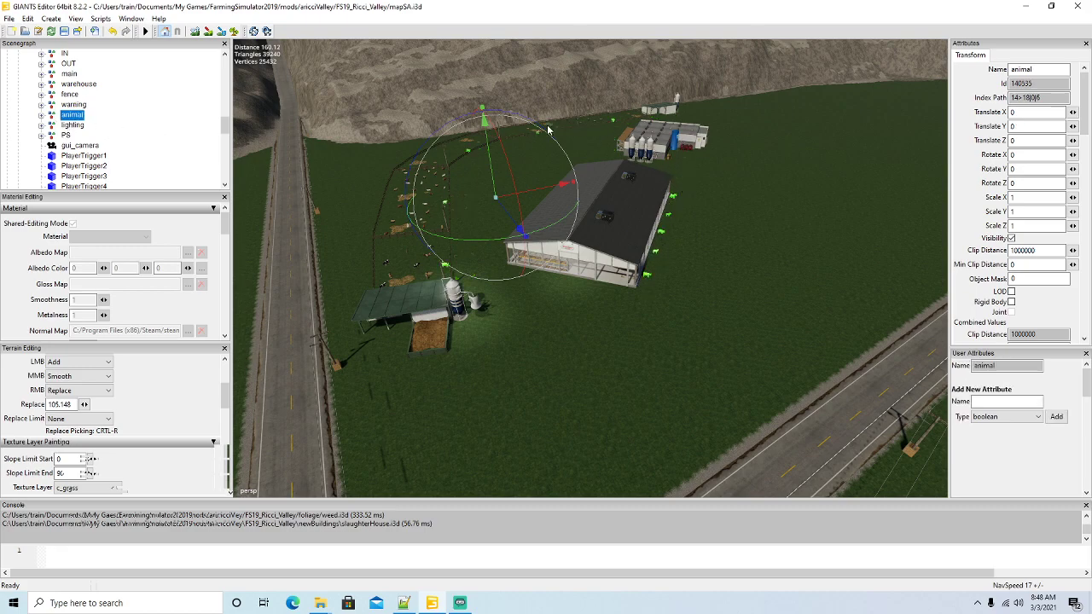
click(54, 126)
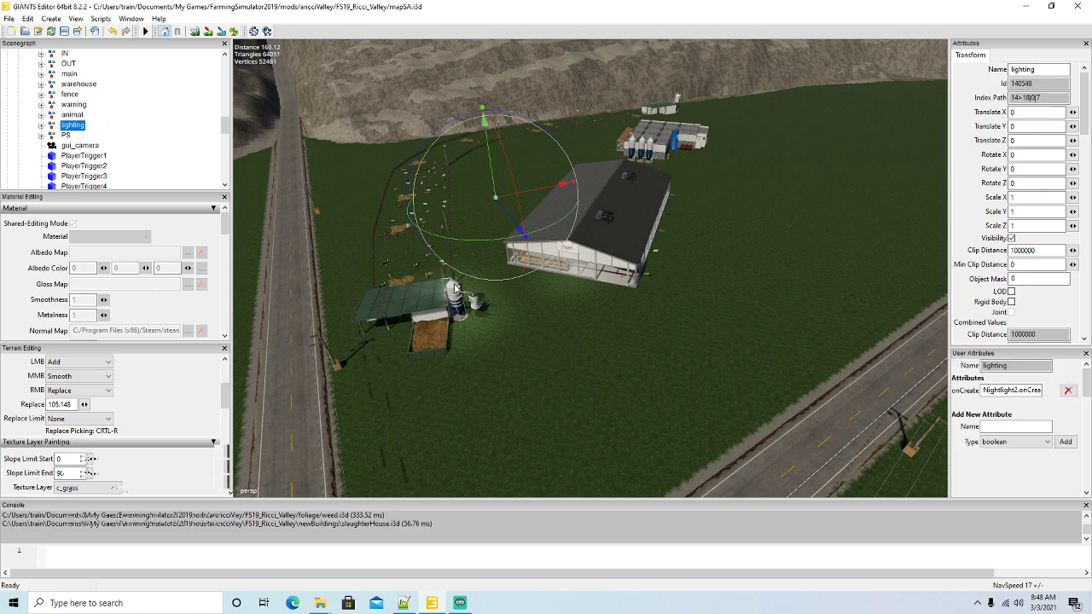
Expand the PS group and select its smoke2 emitter to examine where it sits beside the processing building.
click(54, 135)
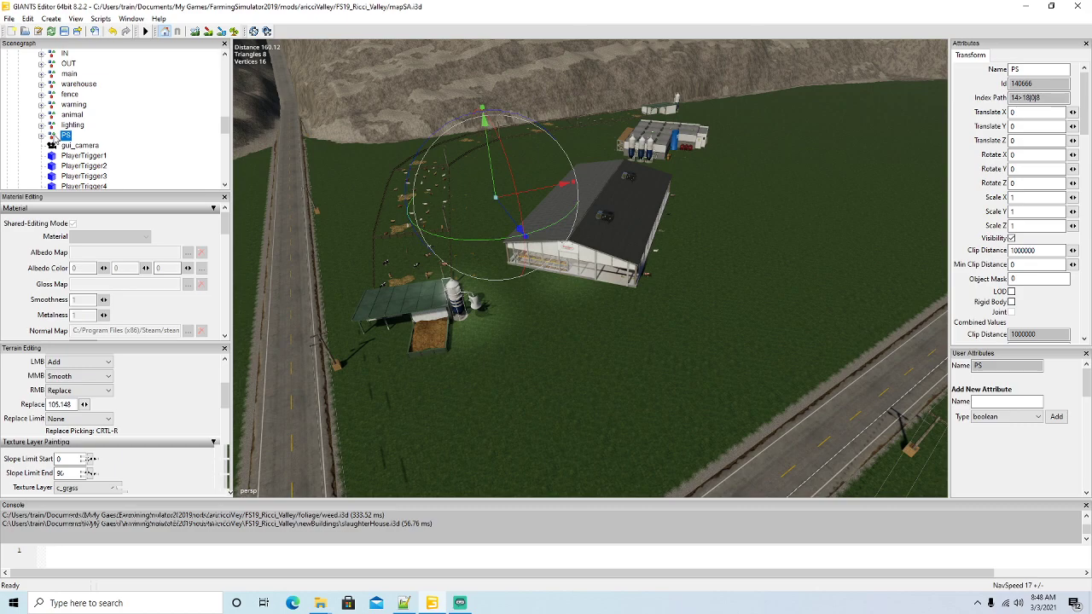
click(41, 135)
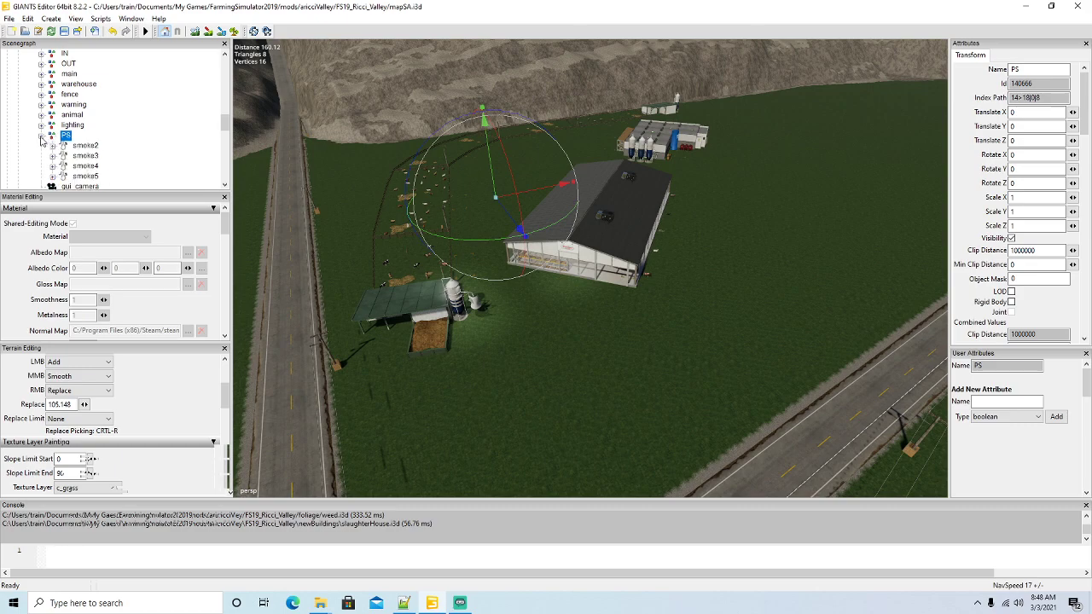
alt+drag(411, 281, 345, 270)
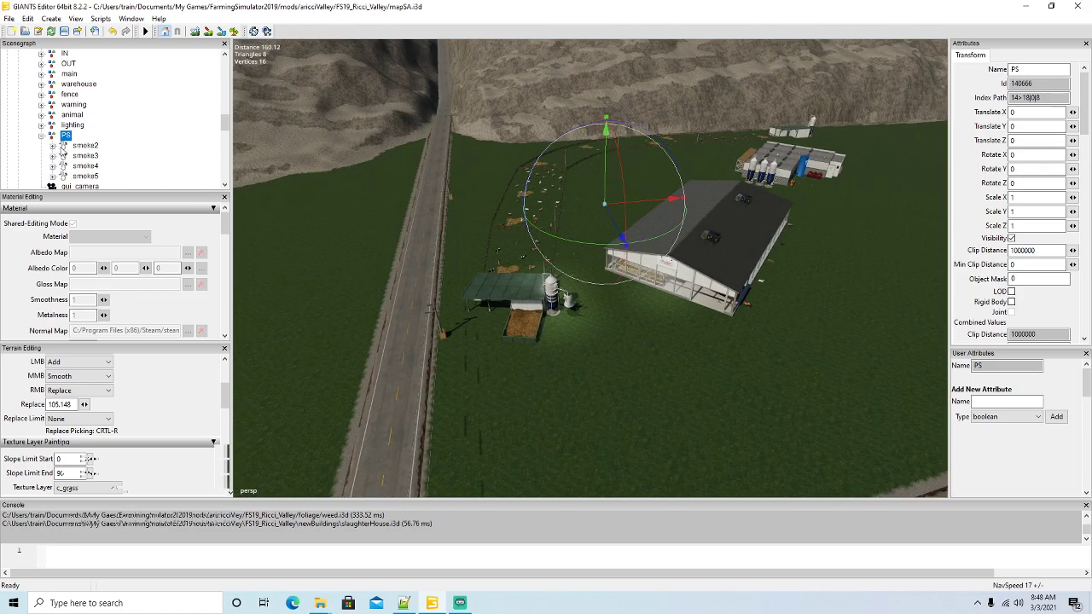
click(83, 146)
alt+drag(575, 305, 632, 271)
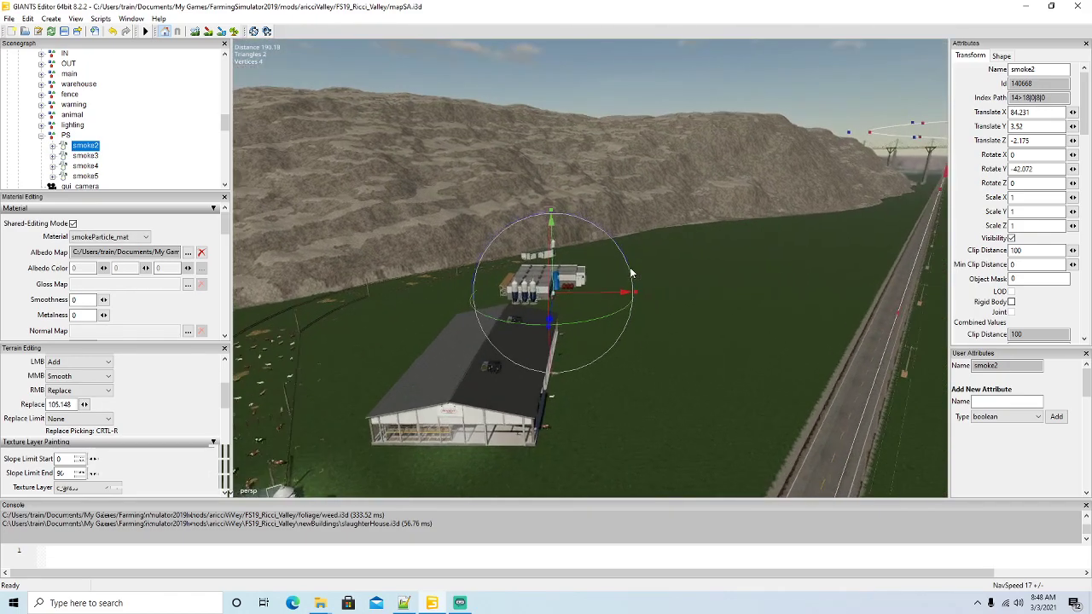
scroll(632, 263, up, 3)
scroll(633, 258, up, 5)
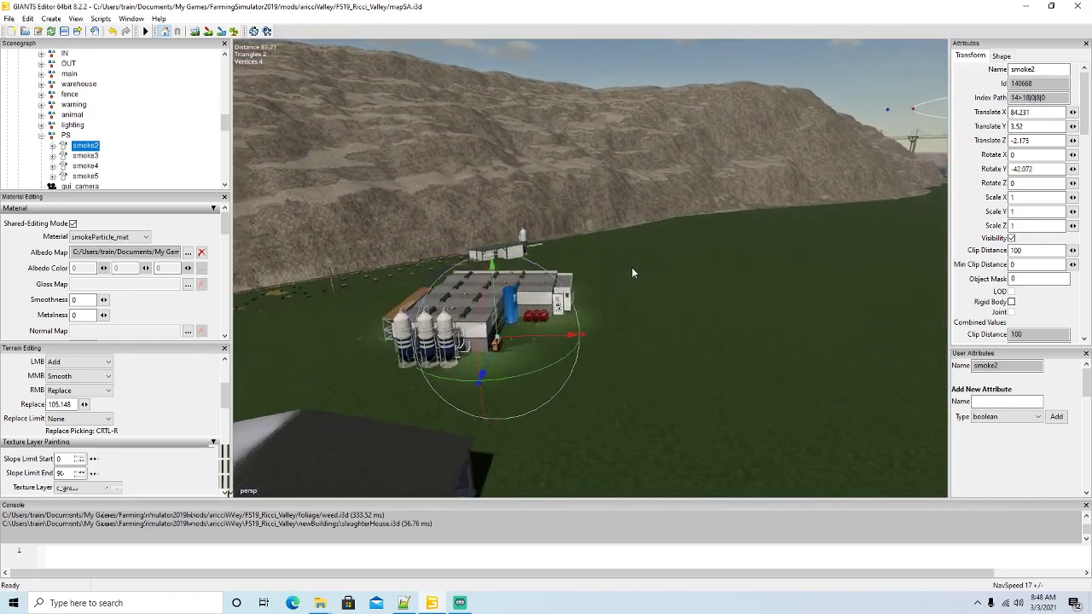
scroll(604, 285, up, 3)
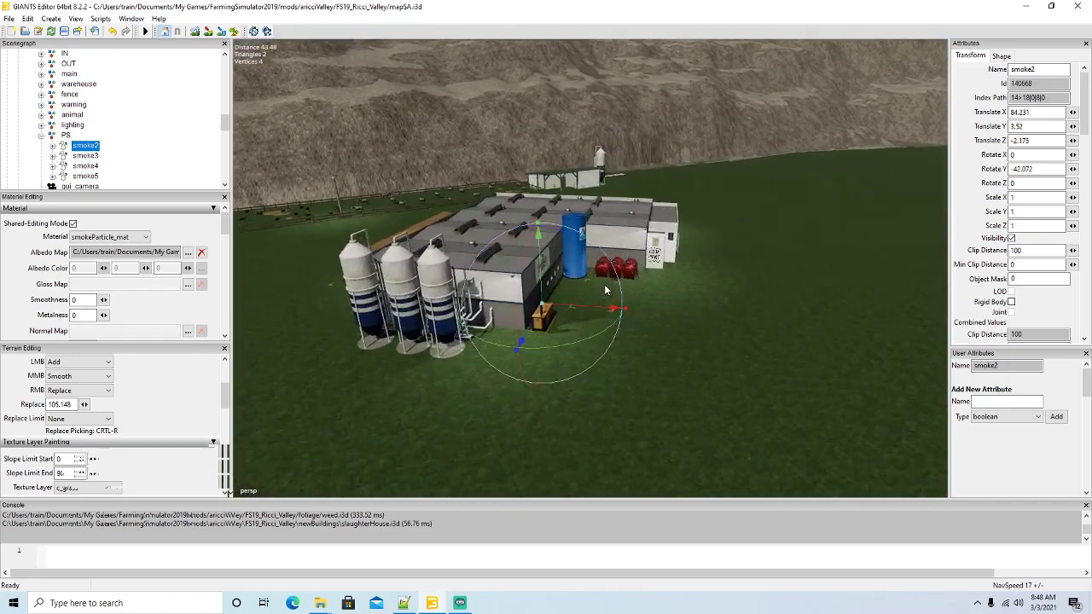
Select the smoke3 emitter in the PS group and examine its location at the warehouse.
click(66, 156)
alt+drag(616, 334, 457, 347)
scroll(447, 343, down, 3)
scroll(514, 322, up, 4)
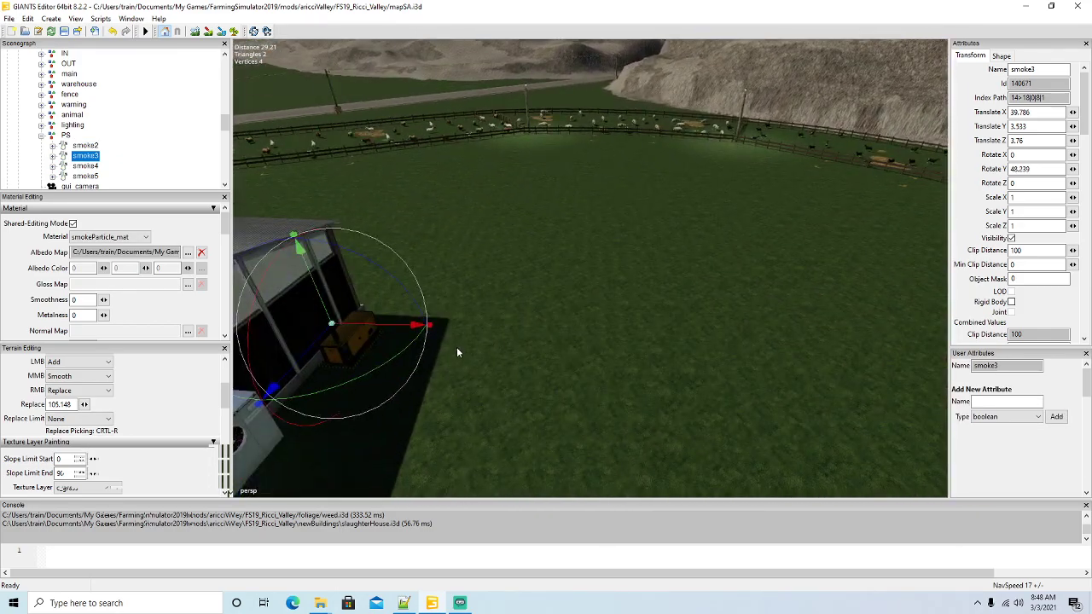
scroll(103, 160, down, 1)
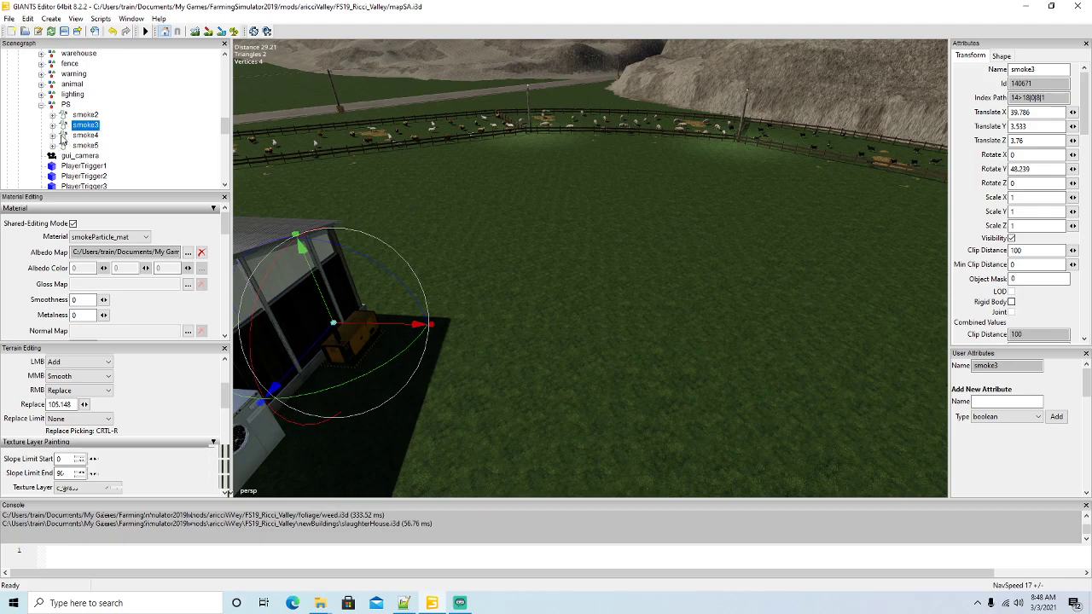
Select the smoke4 and smoke5 emitters in turn to examine their positions on the processing building's roof, and collapse the PS group.
click(85, 135)
alt+drag(399, 251, 762, 304)
scroll(532, 311, down, 4)
scroll(762, 304, up, 3)
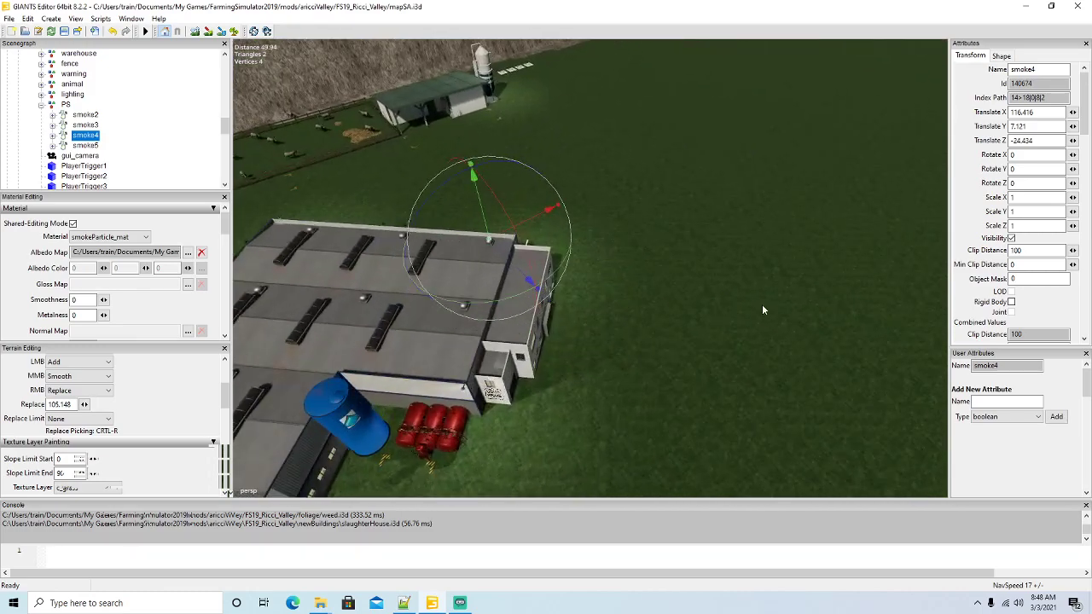
click(77, 145)
key(f)
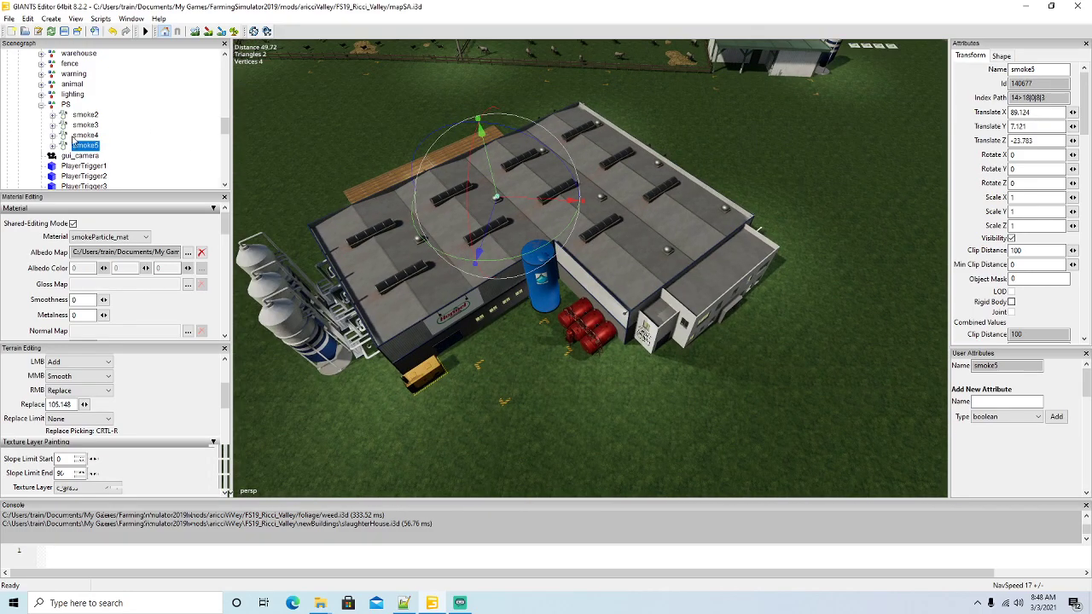
click(41, 104)
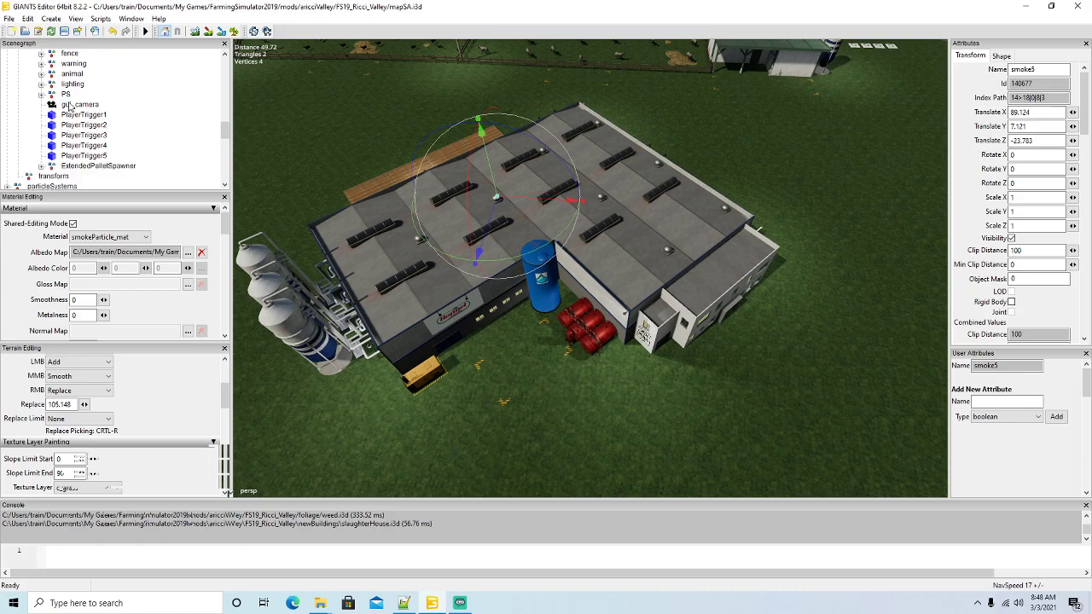
Select the slaughterHouse's gui_camera and examine where it sits above the warehouse and animal pens.
click(76, 104)
key(f)
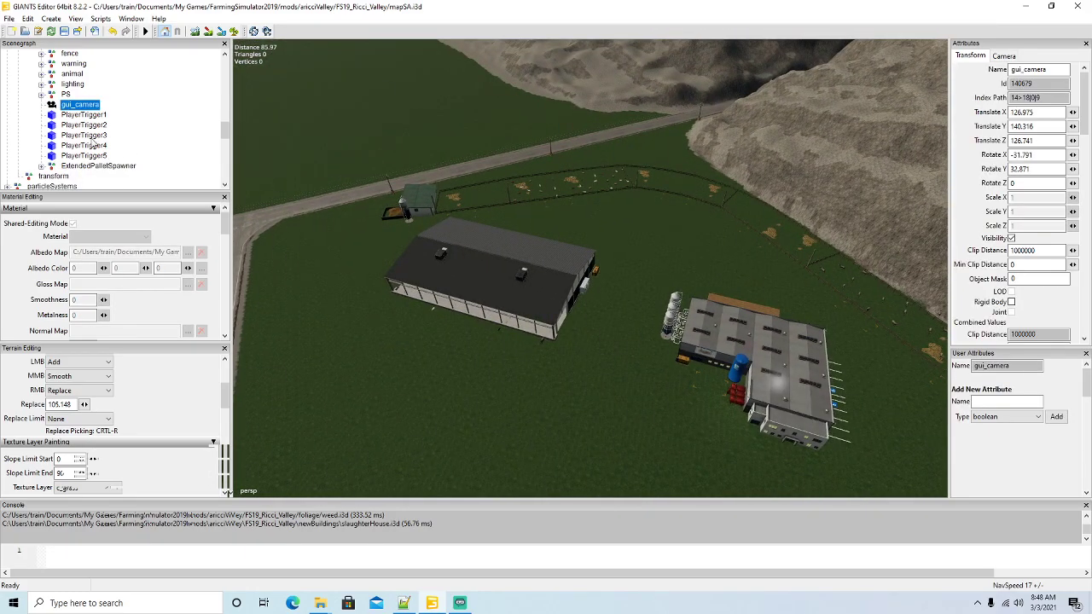
alt+drag(544, 338, 580, 262)
scroll(710, 329, down, 3)
scroll(336, 249, up, 3)
scroll(597, 351, down, 3)
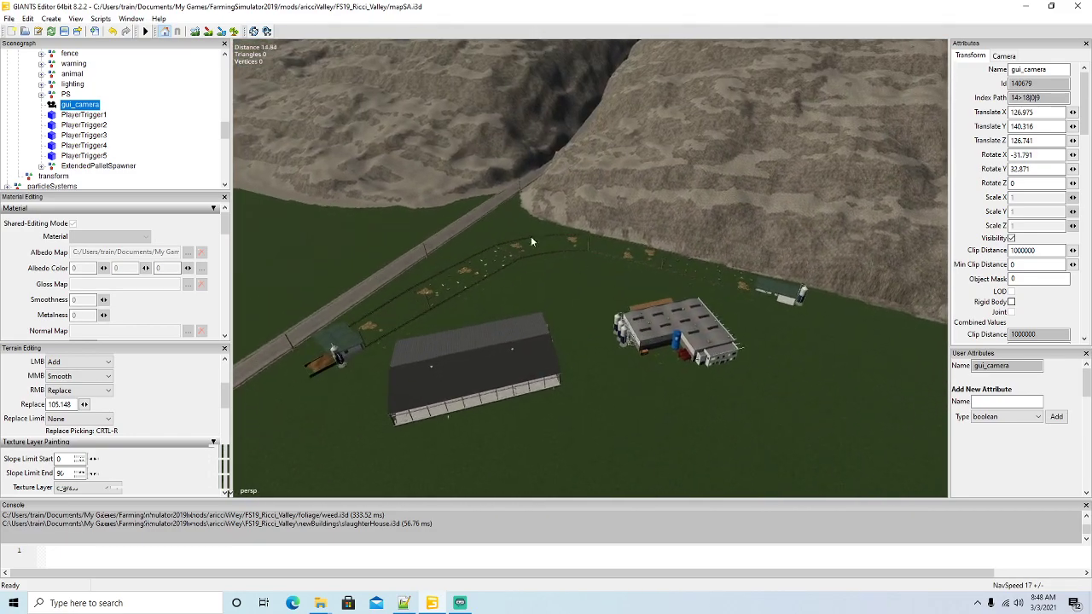
Select PlayerTrigger1 through PlayerTrigger5 one after another to examine their positions along the front of the warehouse.
click(53, 115)
alt+drag(511, 290, 475, 331)
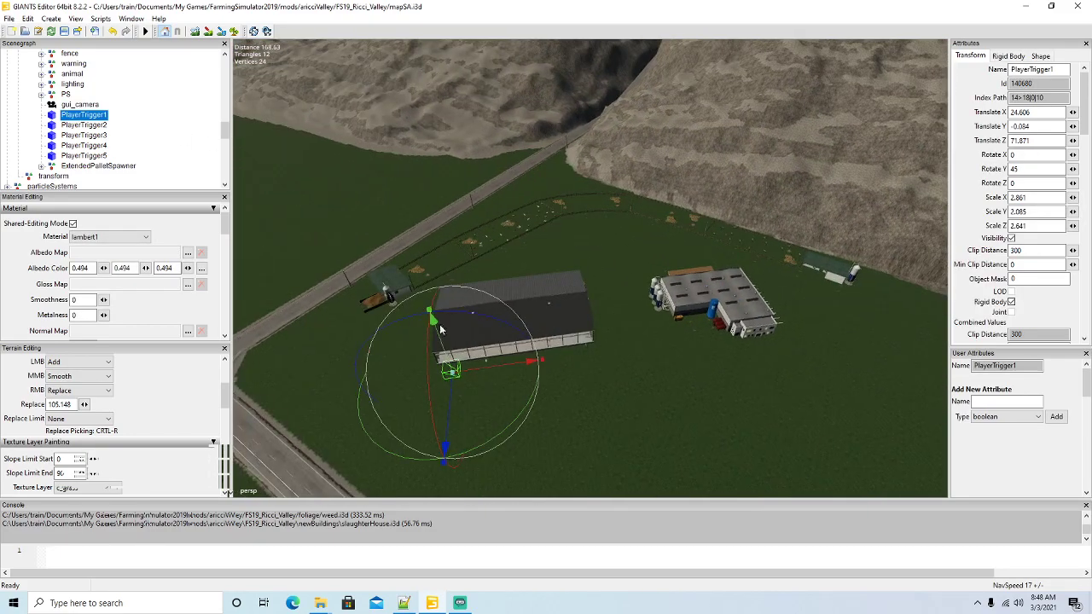
click(55, 125)
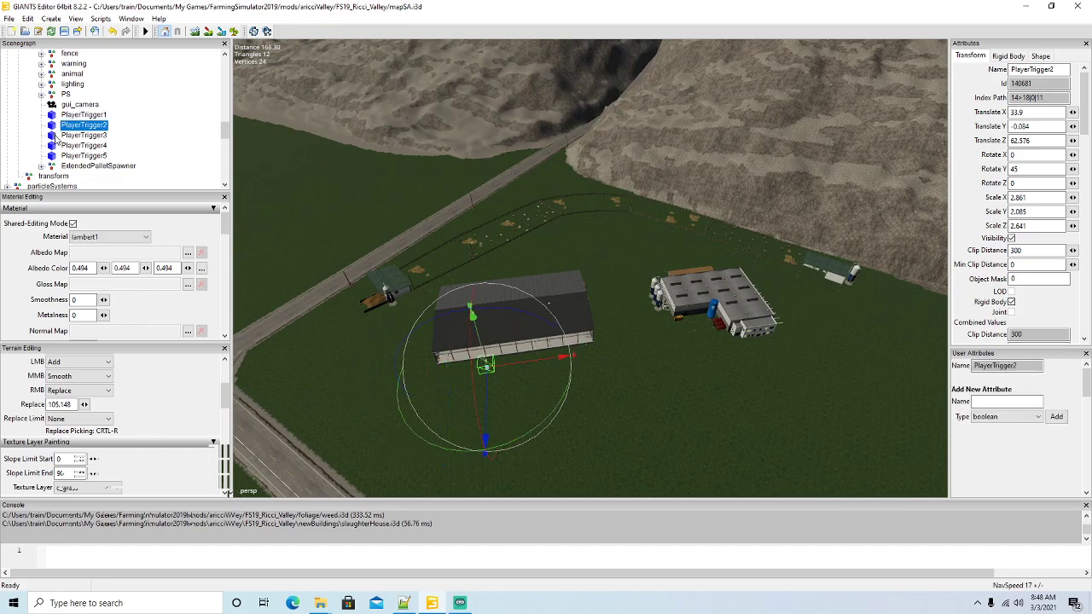
click(55, 136)
click(55, 146)
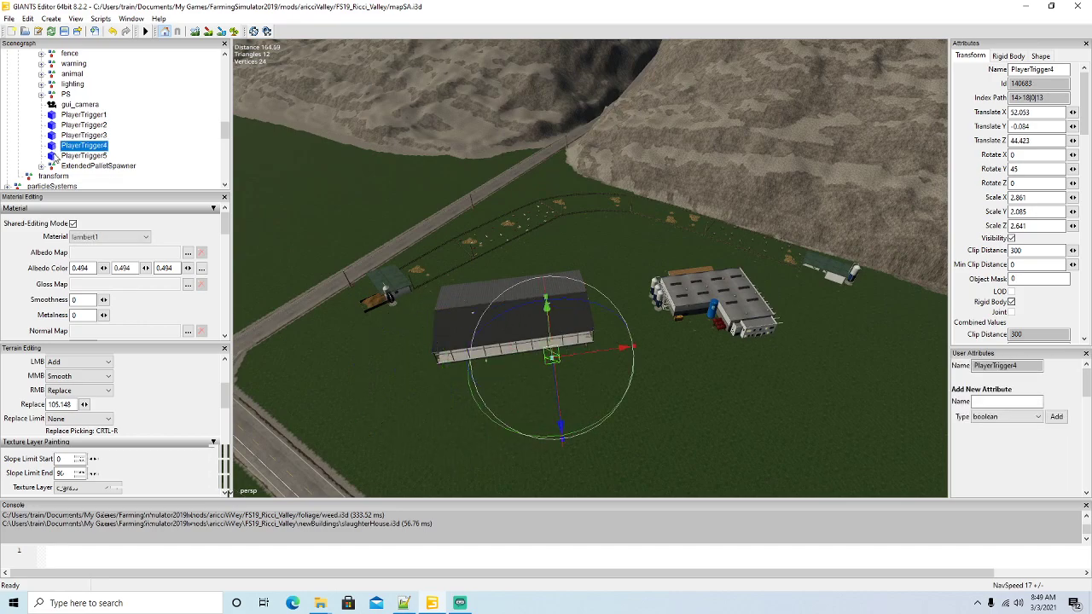
click(54, 156)
Select the ExtendedPalletSpawner group and examine where its spawn area lies relative to the slaughterhouse buildings.
click(55, 167)
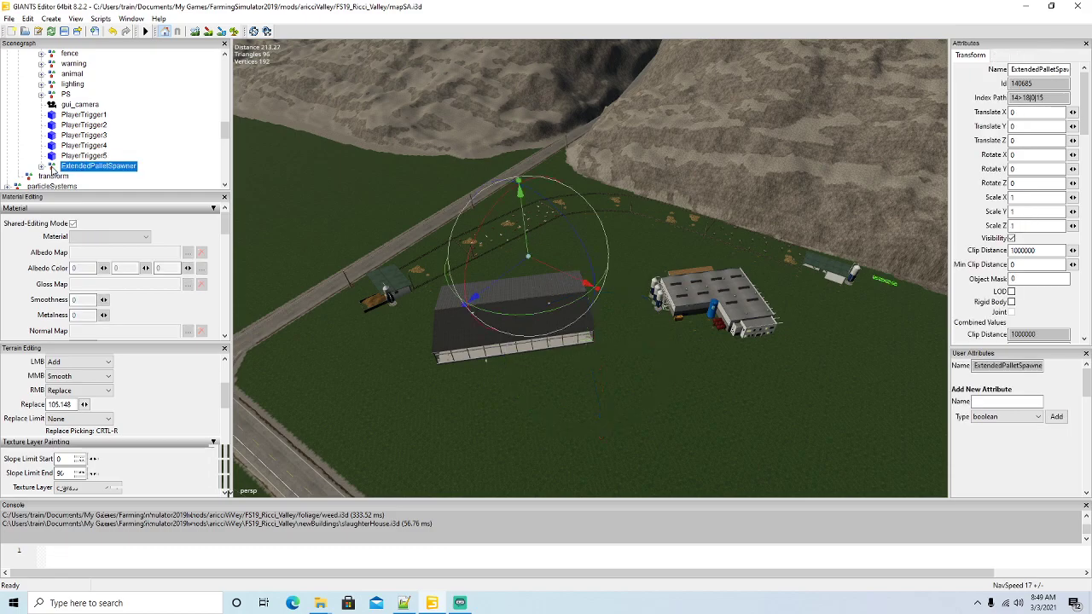
alt+drag(589, 398, 879, 399)
scroll(555, 415, up, 3)
scroll(555, 414, up, 3)
scroll(652, 392, down, 1)
scroll(648, 392, down, 4)
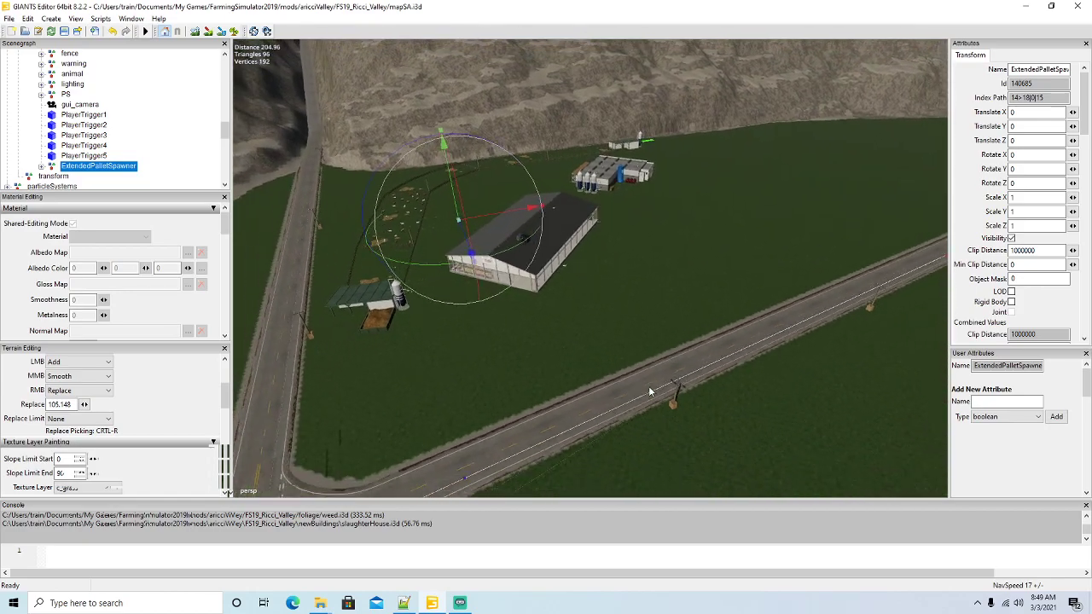
Save the mapSA.i3d scene with the slaughterhouse in place.
scroll(81, 151, up, 2)
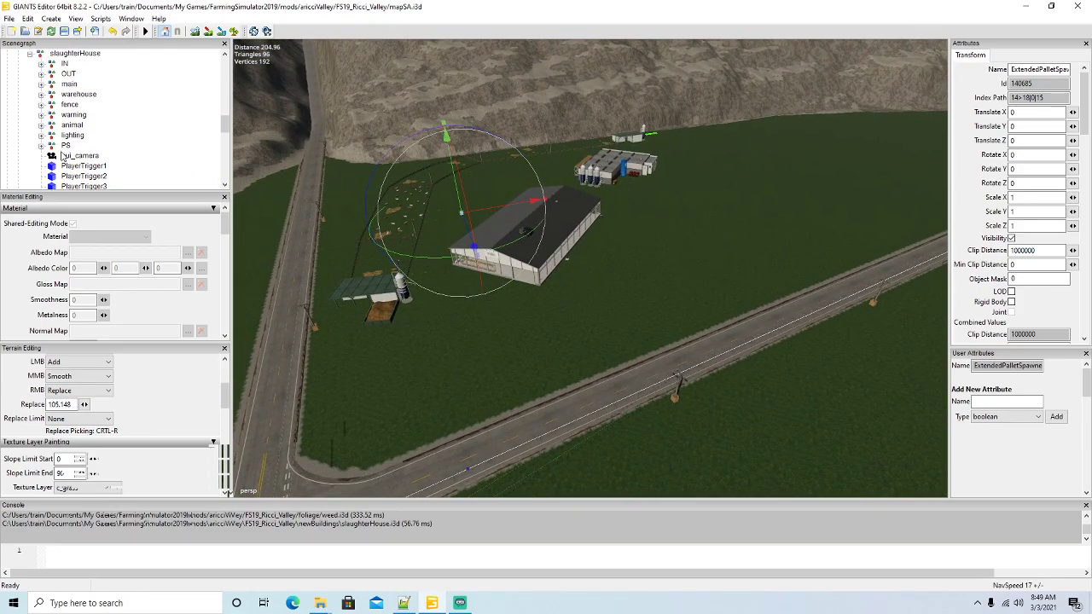
scroll(141, 111, up, 1)
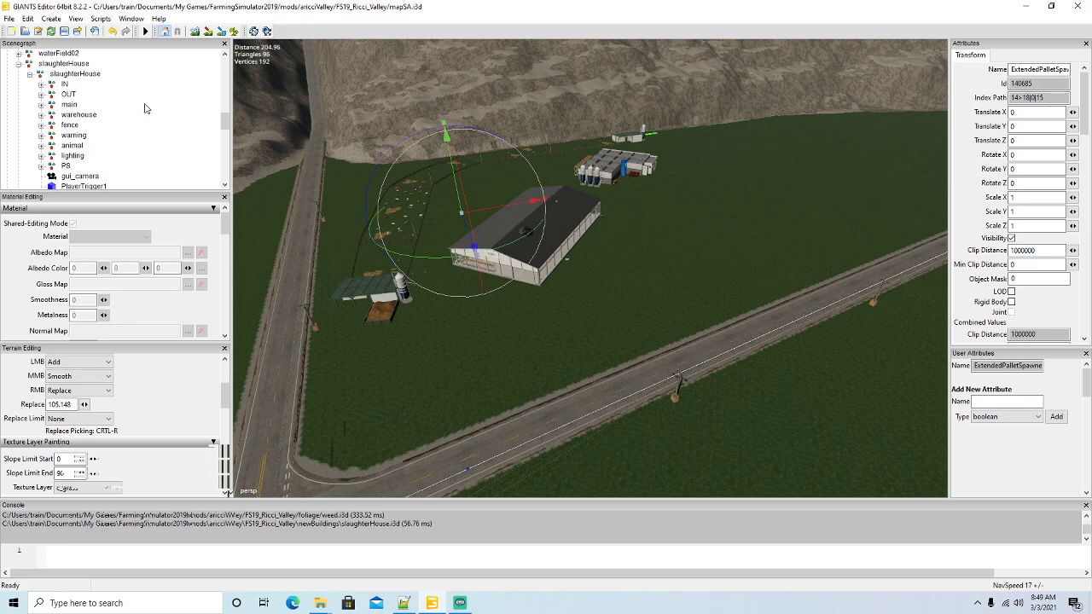
click(64, 31)
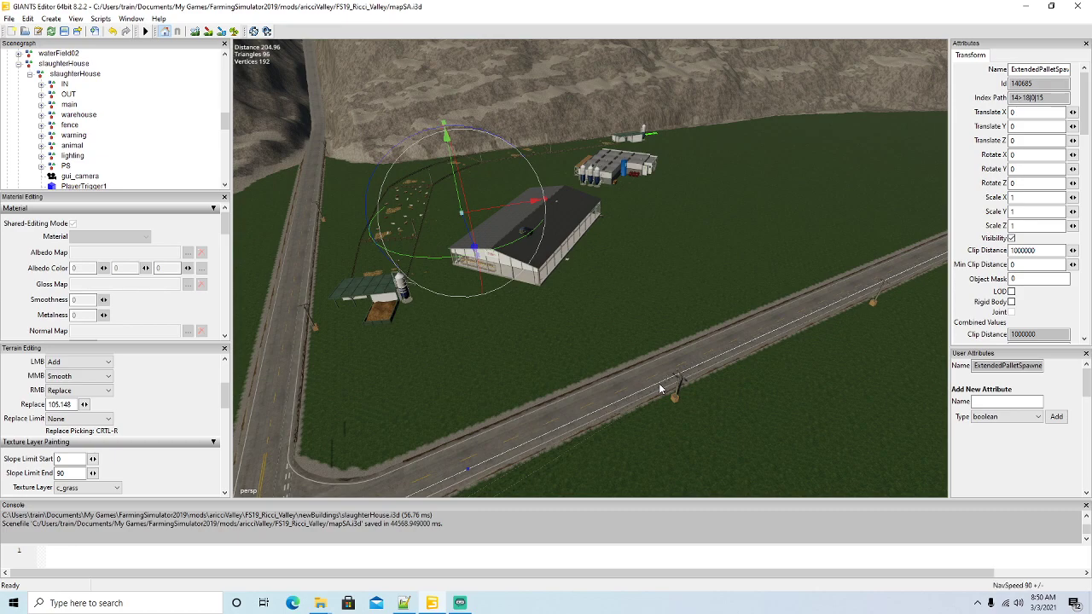
Follow the riverside road under the bridges to the harbour yard and examine its overall layout of warehouses, silos and cranes.
alt+drag(691, 347, 721, 298)
key(w)
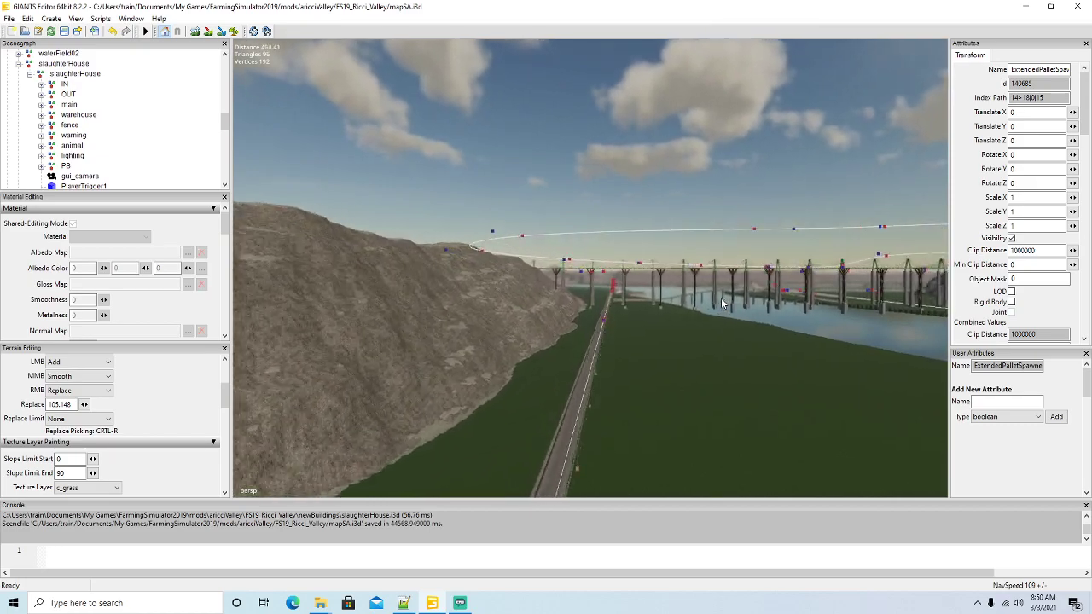
key(w)
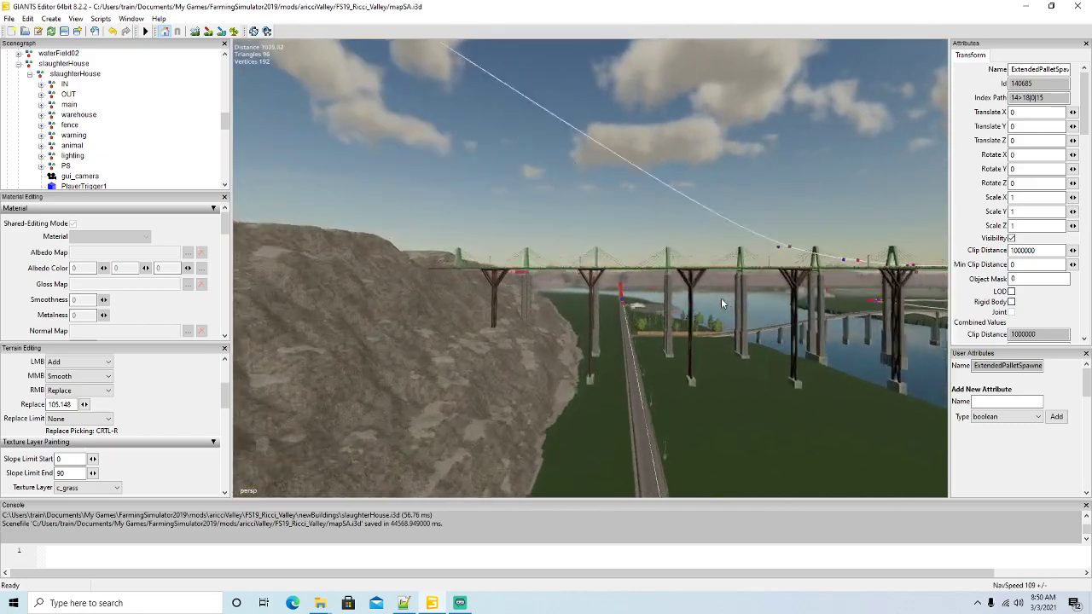
key(w)
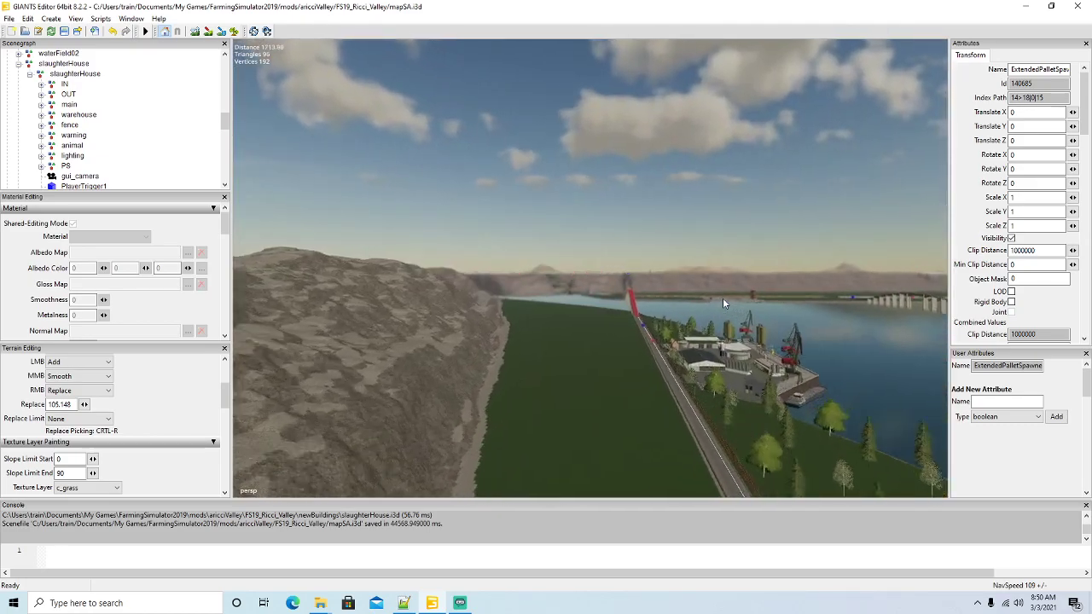
key(w)
alt+drag(723, 297, 697, 427)
key(s)
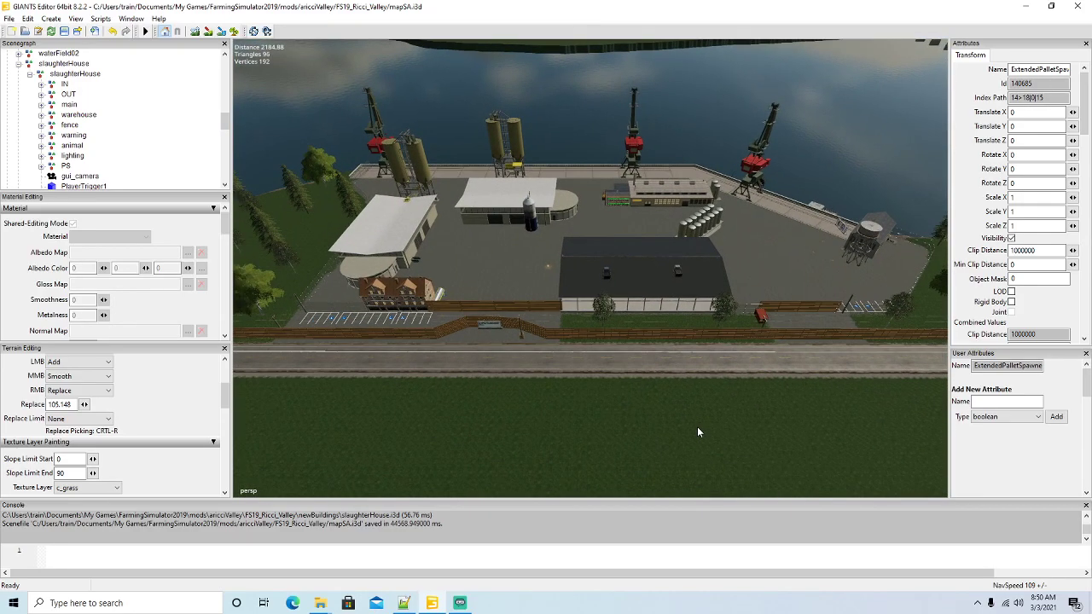
scroll(624, 327, down, 8)
right_click(624, 325)
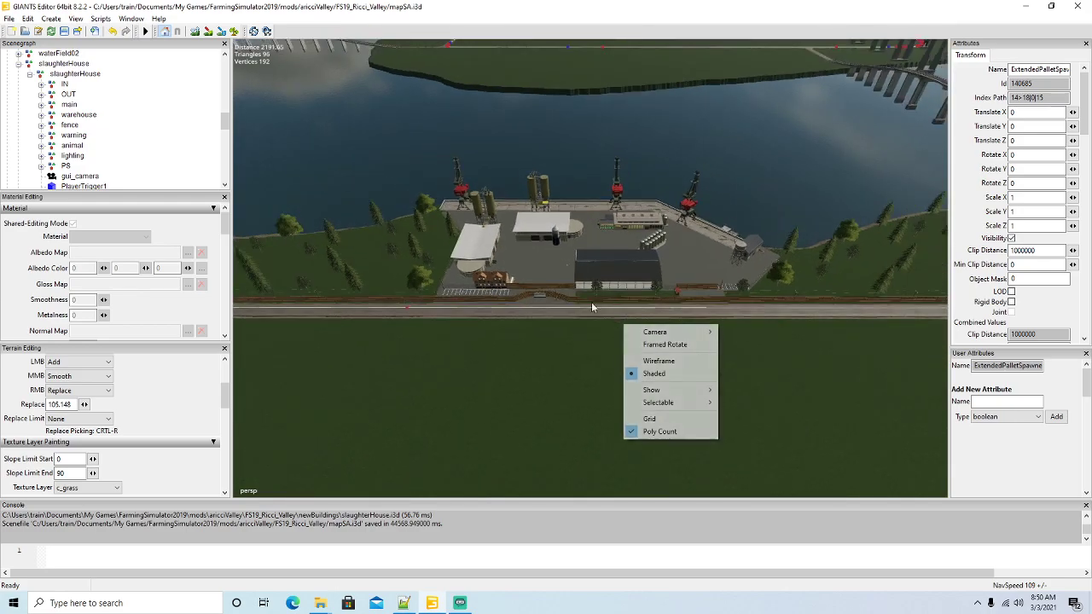
alt+drag(551, 318, 513, 357)
key(w)
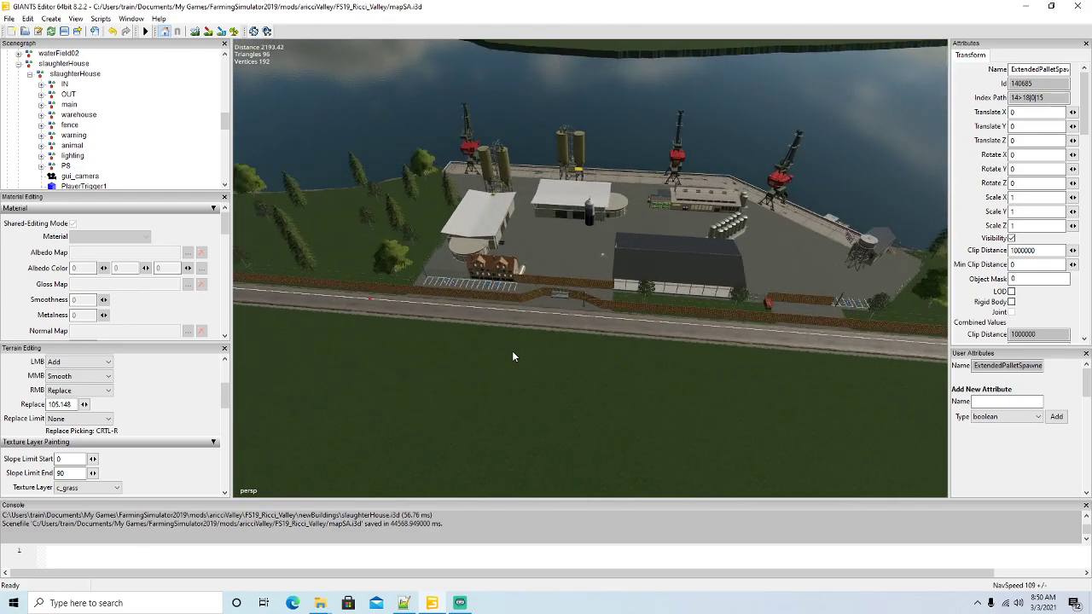
key(s)
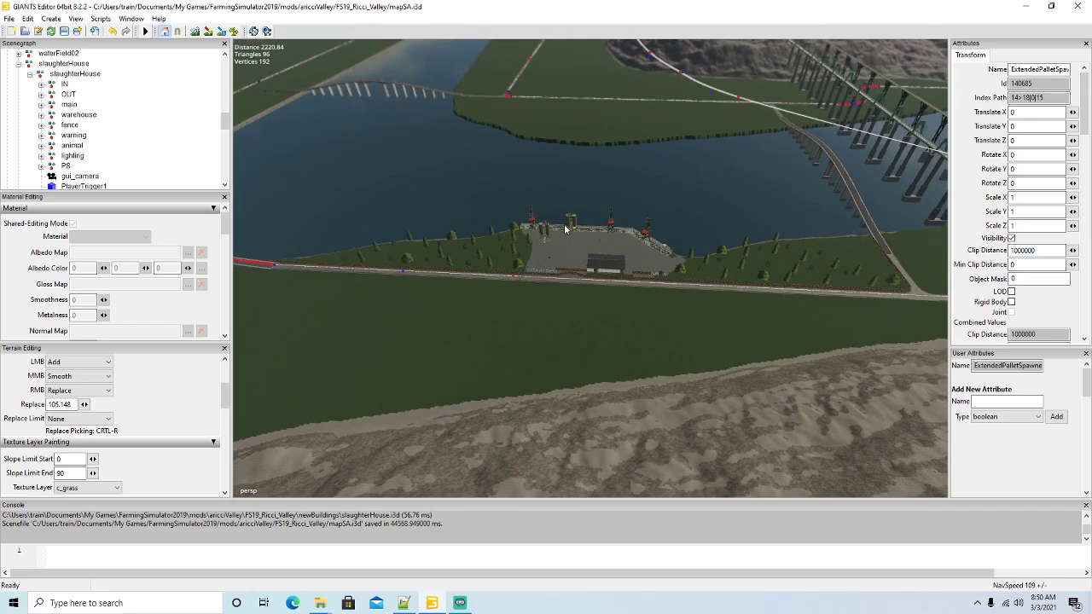
Examine the harbour yard's quay, water tower and brick building up close, and the whole site from above.
scroll(672, 325, up, 6)
mouse_move(661, 329)
alt+mouse_down()
mouse_move(675, 325)
mouse_move(651, 339)
alt+mouse_up()
scroll(649, 339, up, 10)
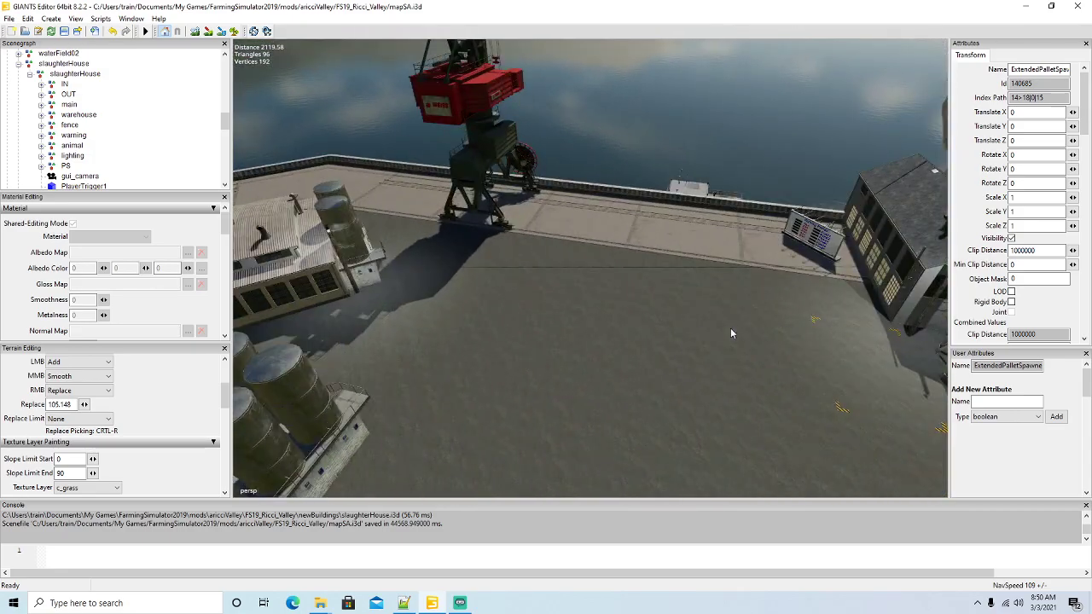
alt+drag(731, 334, 611, 252)
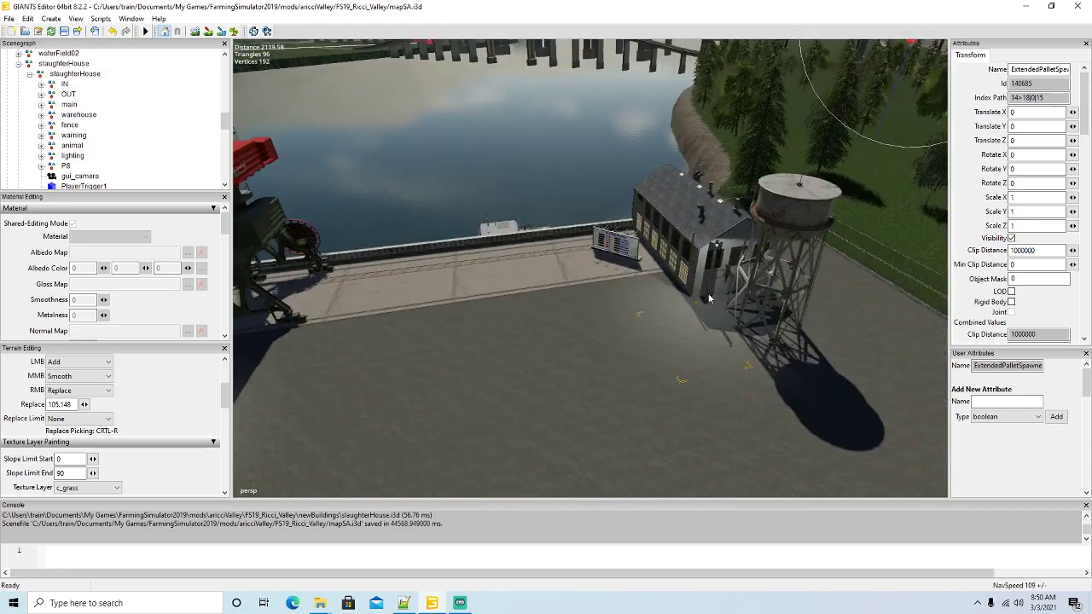
scroll(579, 343, down, 10)
alt+drag(675, 339, 644, 297)
alt+drag(546, 299, 530, 243)
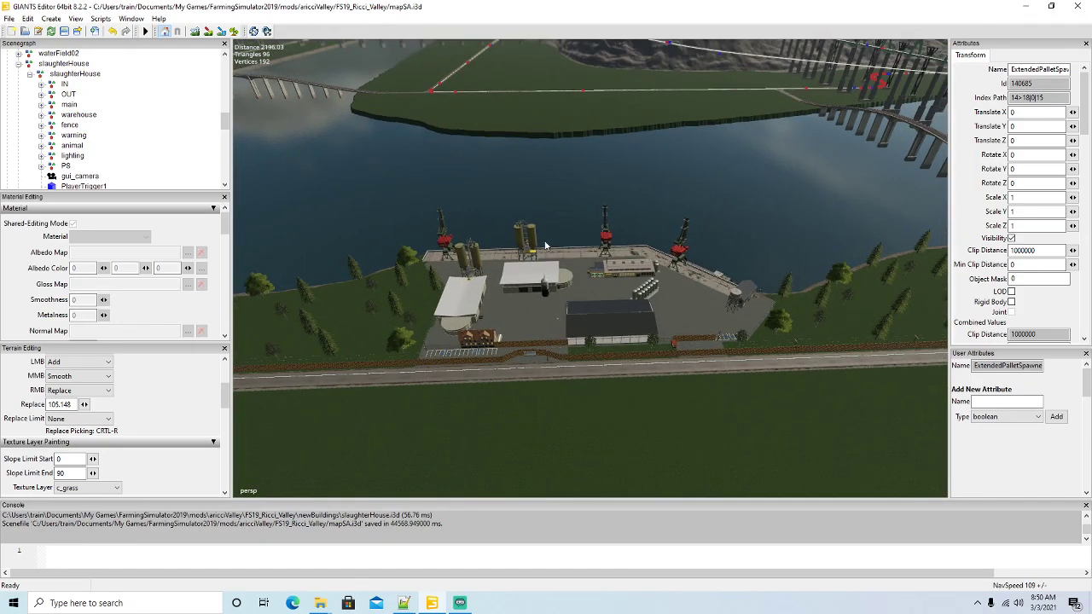
alt+drag(575, 273, 581, 220)
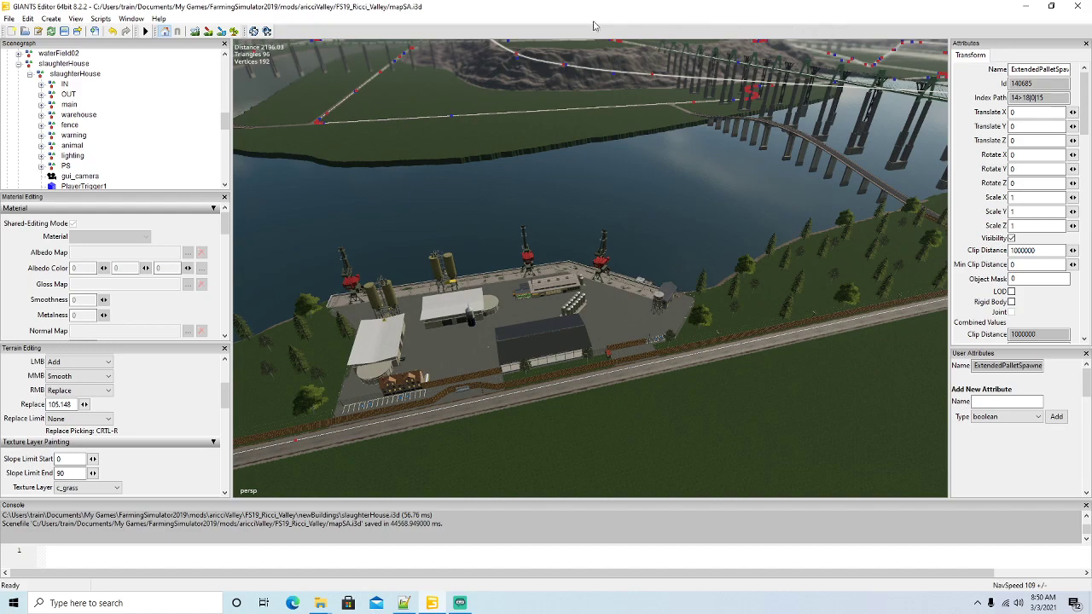
Cross the river to the second waterfront industrial site and examine its silos, glass-roofed sheds and parking area.
alt+drag(653, 188, 772, 154)
alt+drag(632, 239, 561, 214)
scroll(569, 206, up, 10)
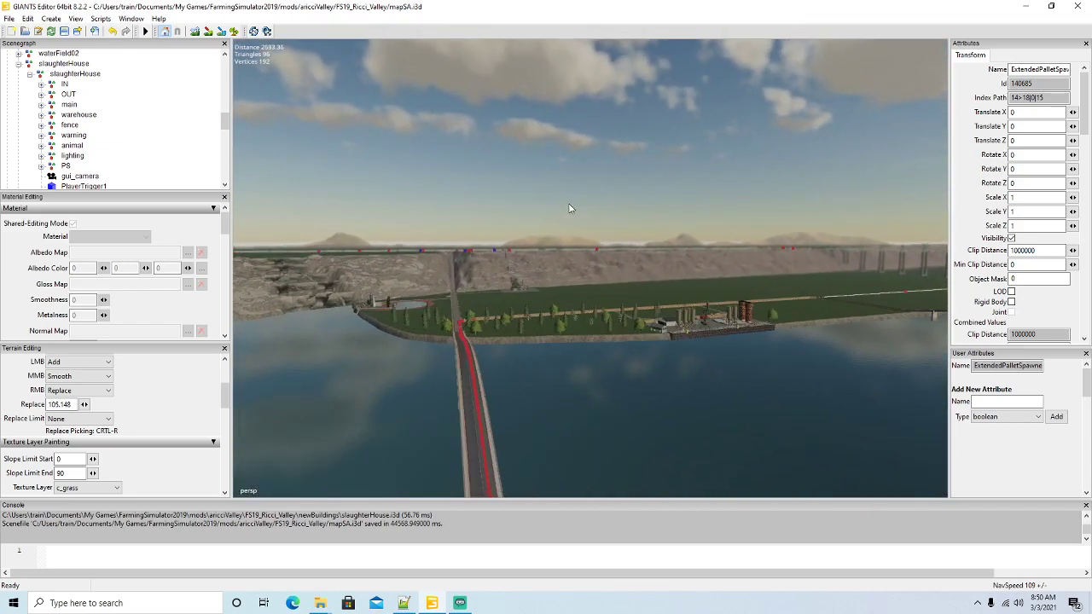
scroll(570, 201, up, 10)
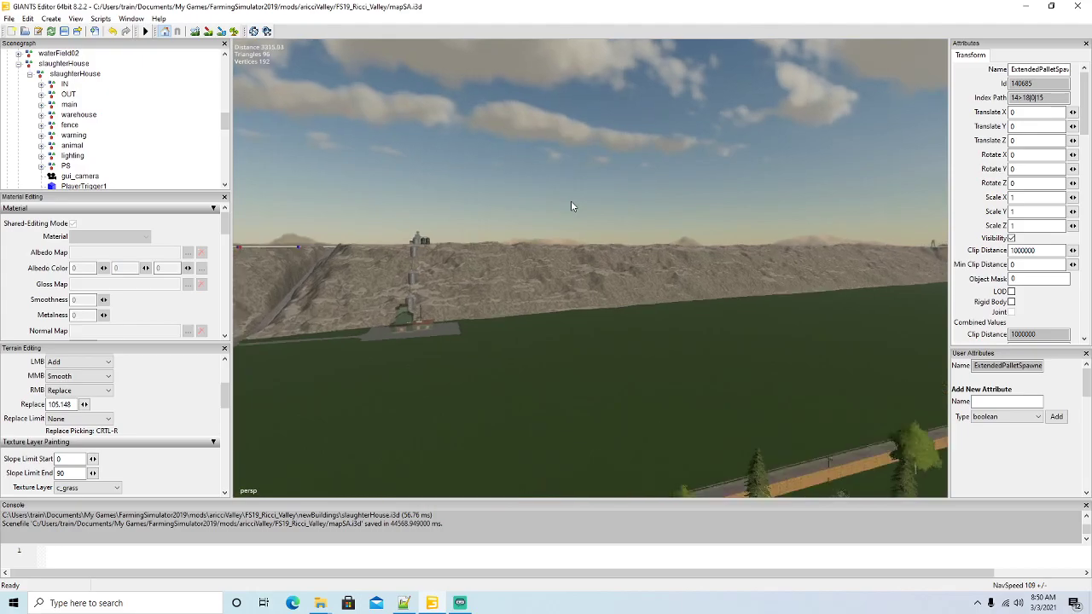
alt+drag(572, 202, 629, 296)
alt+drag(548, 300, 476, 296)
scroll(524, 292, up, 5)
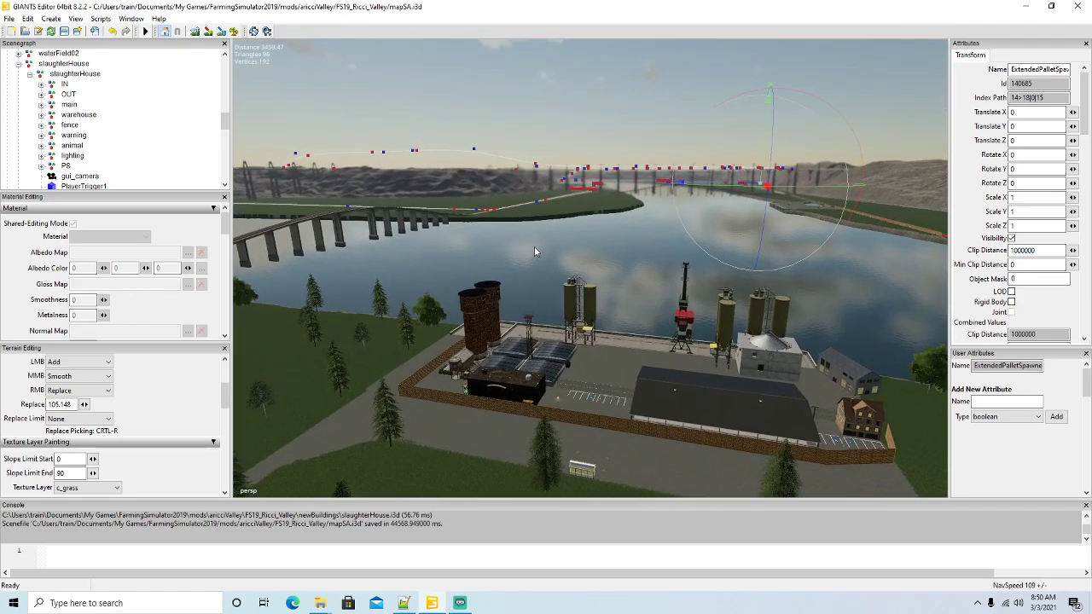
scroll(534, 248, up, 5)
alt+drag(532, 361, 566, 397)
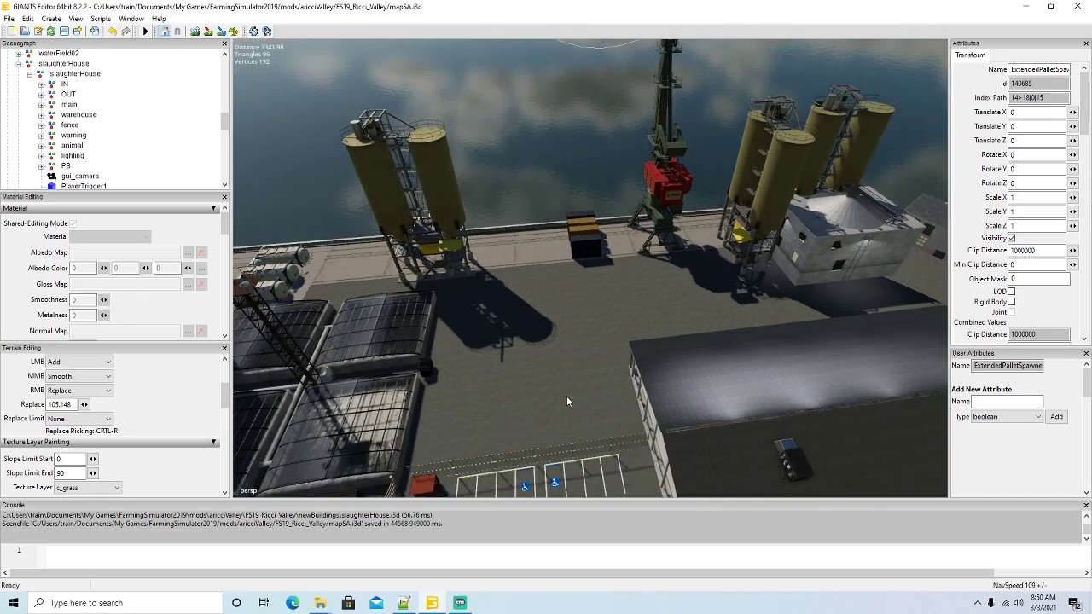
Examine the second site's silos and yellow loading chute from the water side, and its surroundings from above.
alt+drag(653, 367, 607, 377)
right_drag(619, 355, 709, 305)
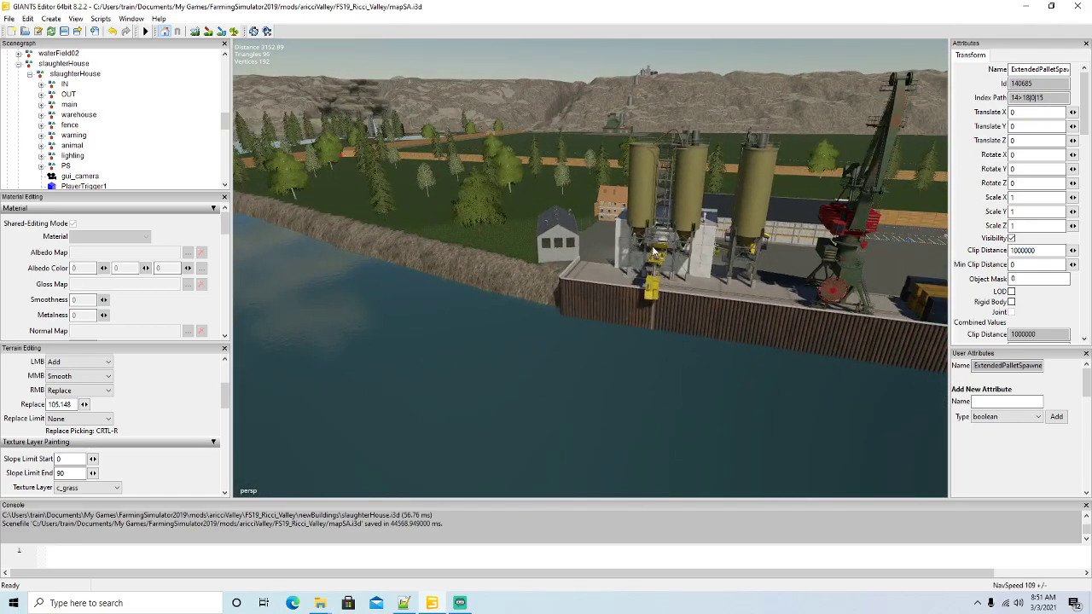
scroll(658, 331, down, 2)
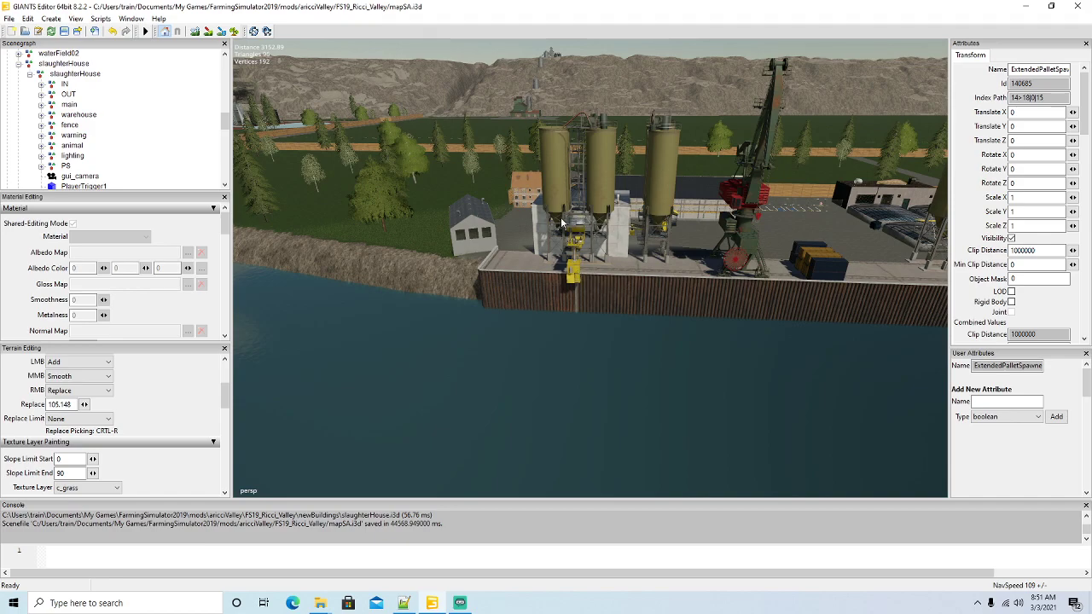
right_drag(648, 302, 540, 351)
scroll(657, 325, down, 3)
scroll(668, 262, up, 5)
scroll(539, 337, down, 5)
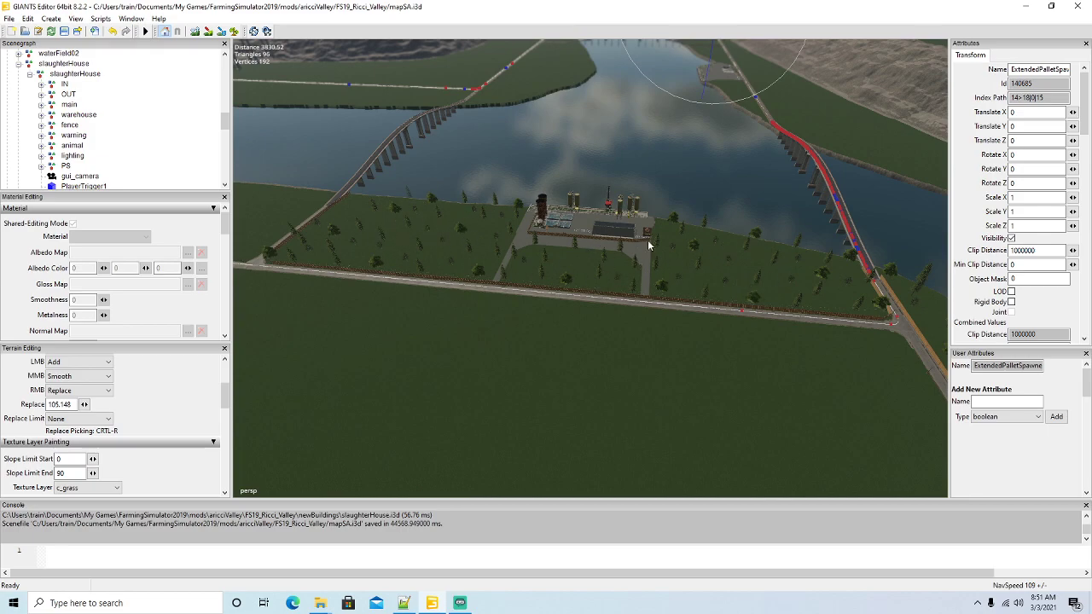
Examine the land around the second waterfront site, including the roads, bridges and the round pond near the rocky hill.
right_drag(617, 368, 731, 287)
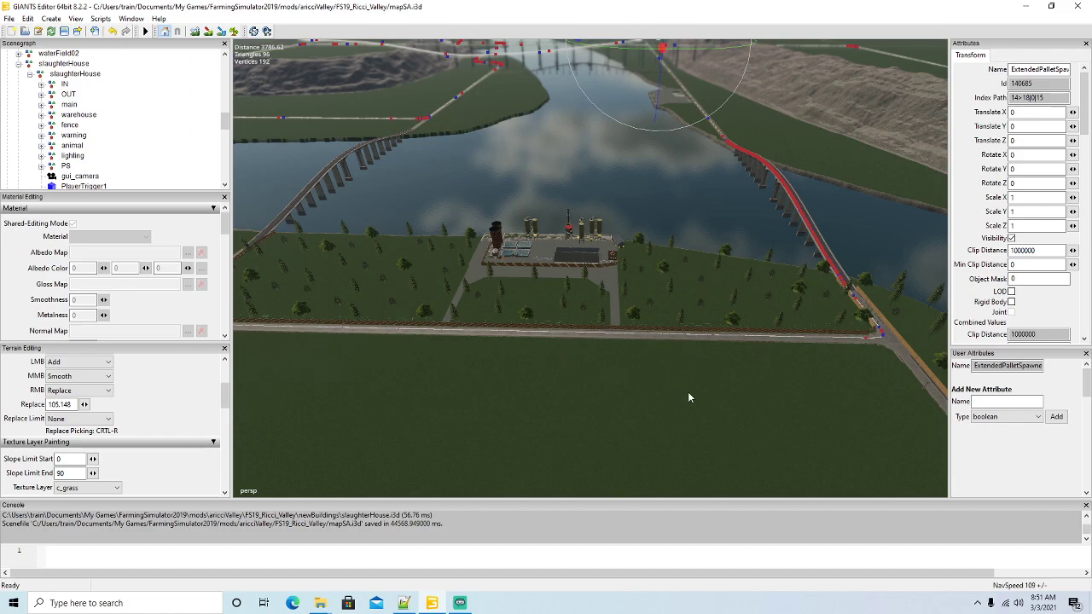
right_drag(592, 390, 661, 191)
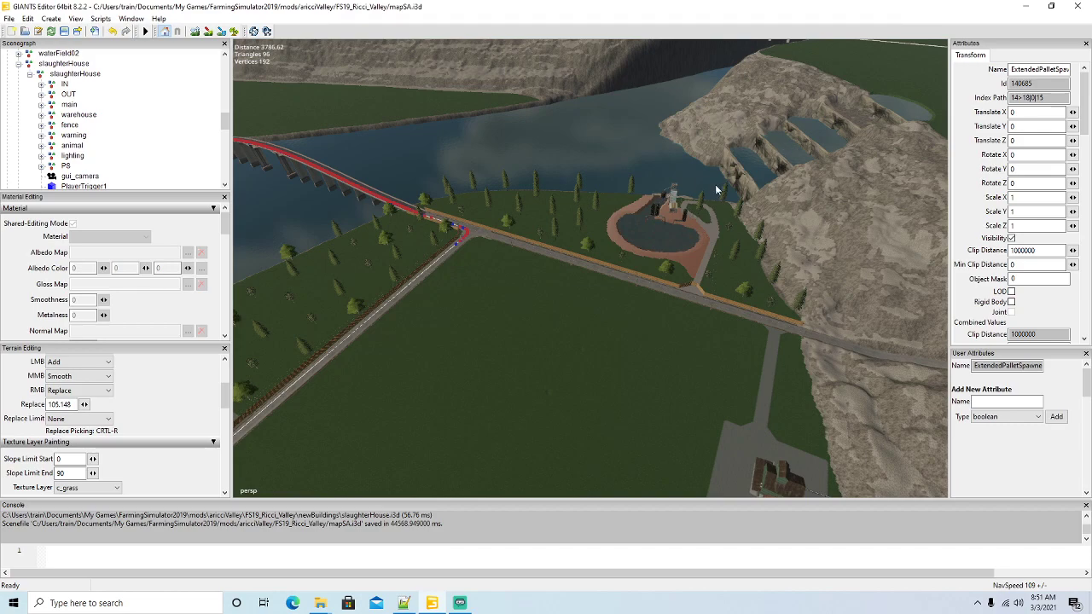
right_drag(651, 304, 501, 224)
Follow the river past the bridges to the hilltop mining site with its silos, conveyors and cranes.
key(w)
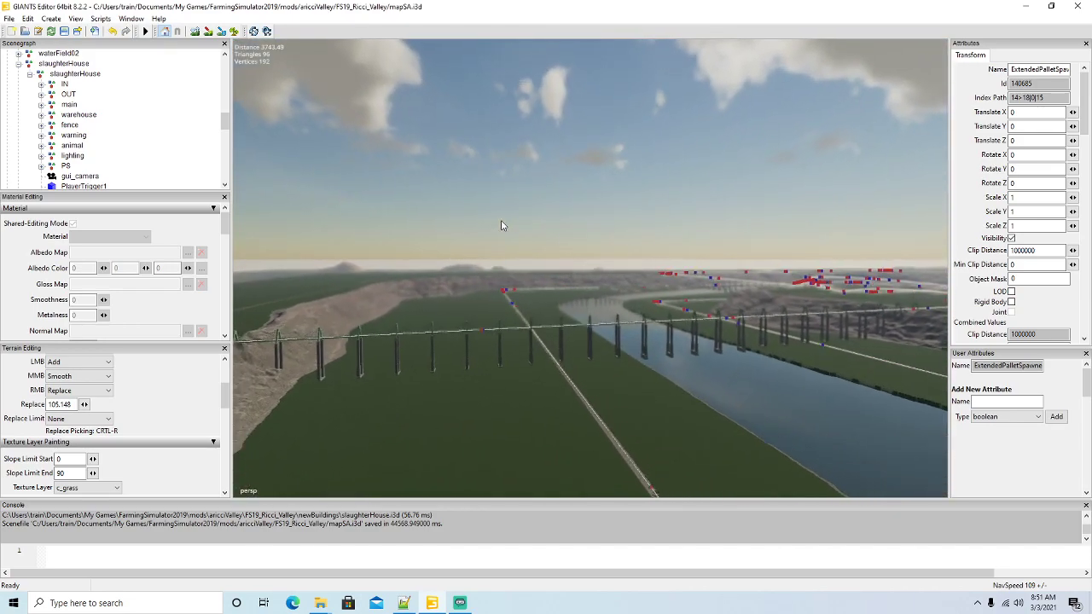
key(w)
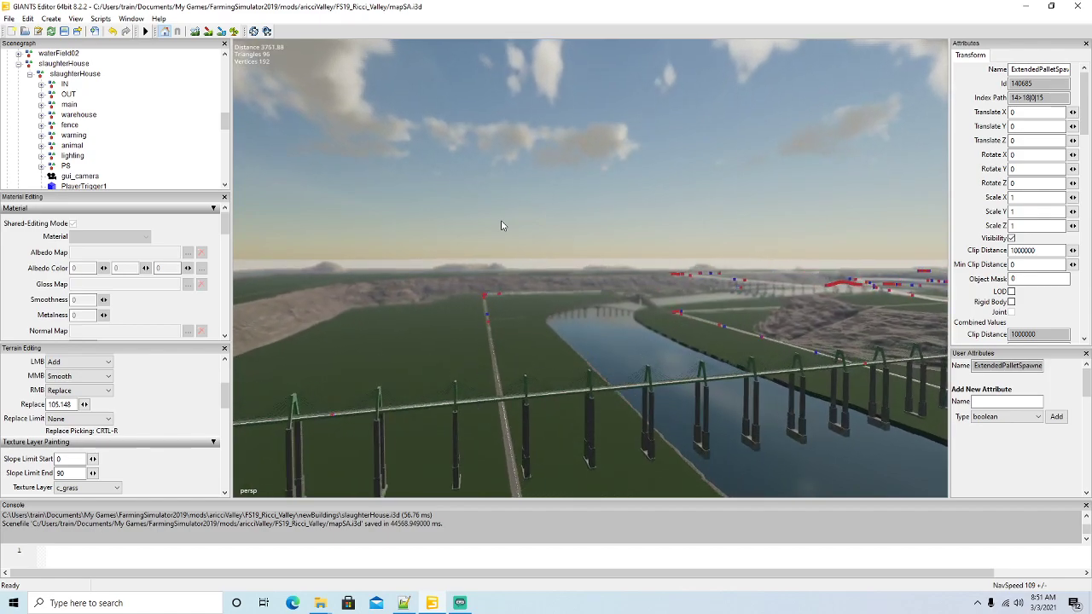
key(w)
right_drag(500, 225, 348, 281)
key(w)
key(w)
key(w)
key(w)
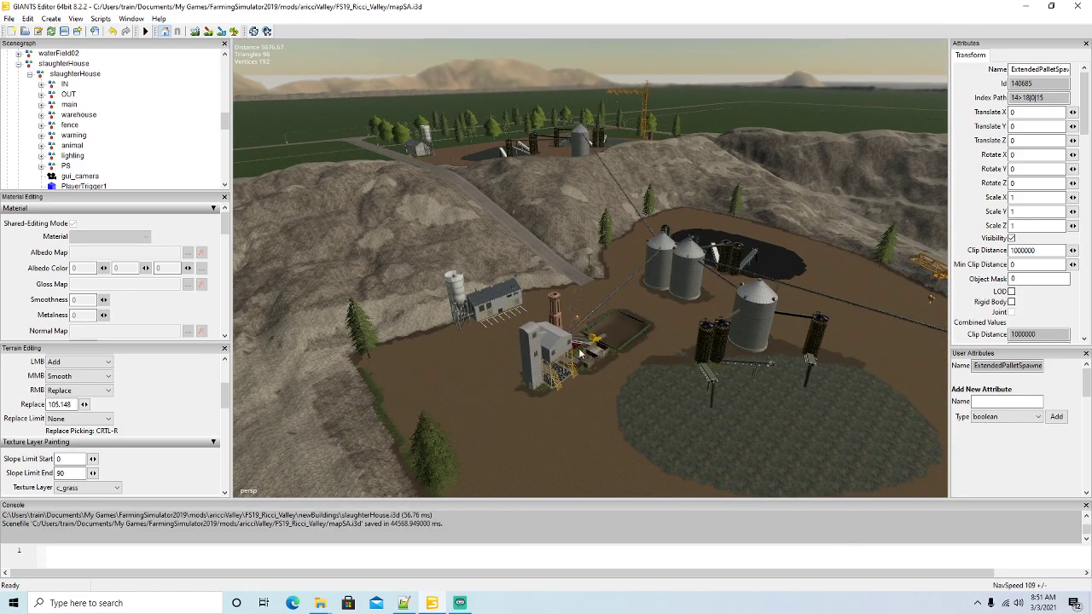
Examine the hilltop mining site and the ponds, silos and conveyors below its cliff, up close and from above.
alt+drag(471, 360, 557, 372)
scroll(556, 371, down, 8)
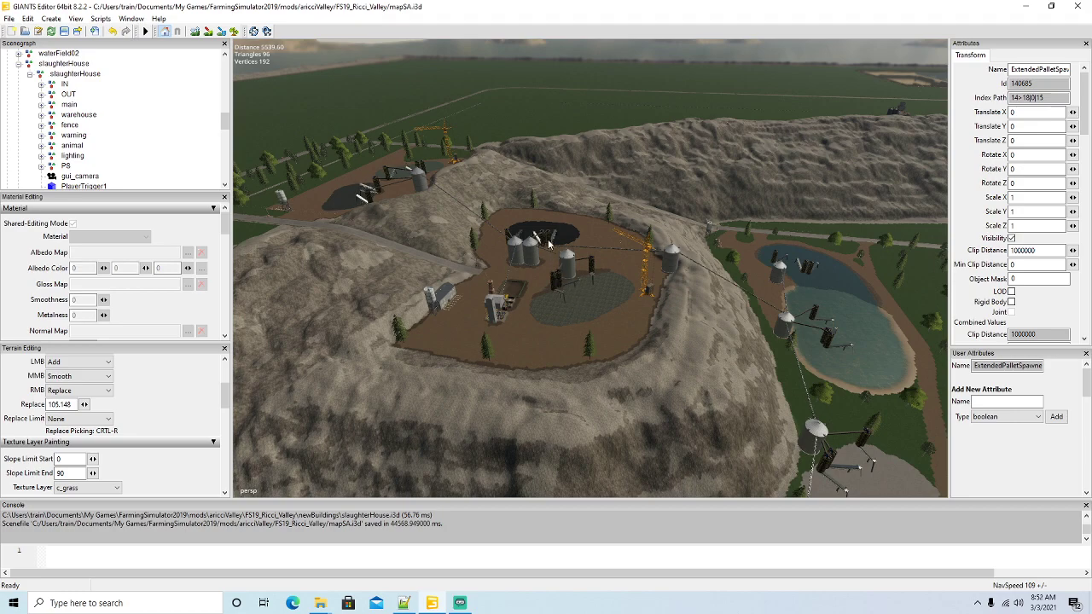
mouse_move(533, 320)
alt+mouse_down()
mouse_move(598, 341)
mouse_move(639, 297)
mouse_move(633, 311)
mouse_move(621, 288)
mouse_move(410, 303)
mouse_move(513, 321)
mouse_move(544, 310)
alt+mouse_up()
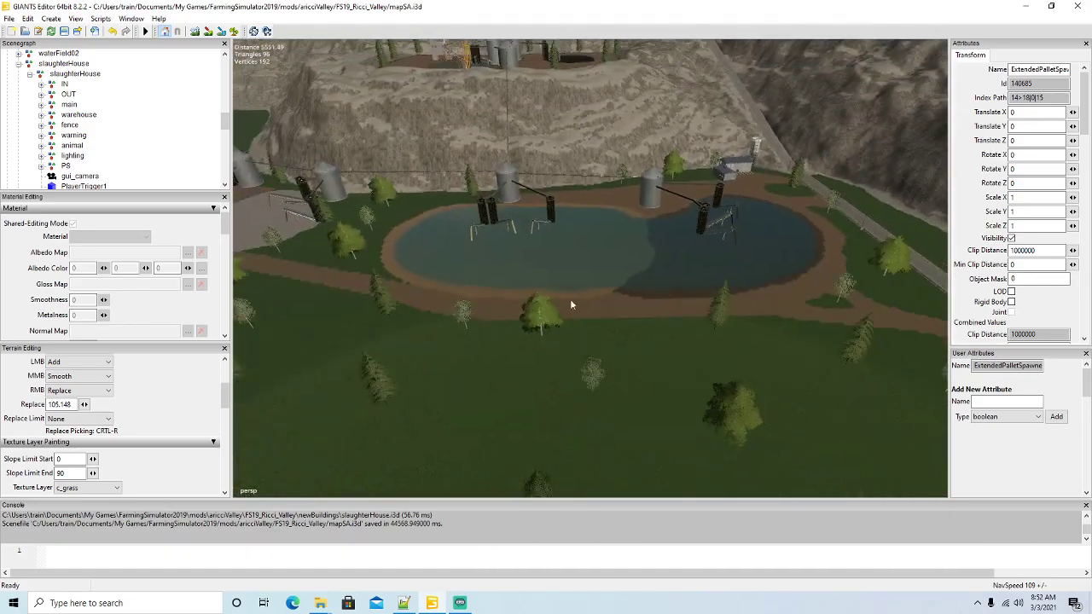
alt+drag(551, 250, 480, 179)
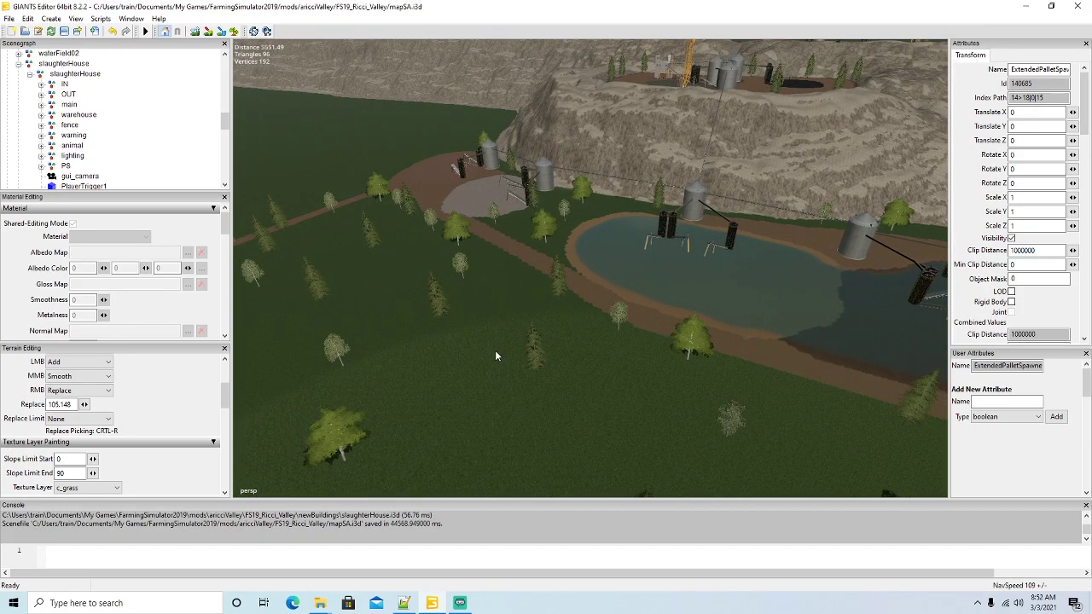
scroll(539, 356, down, 10)
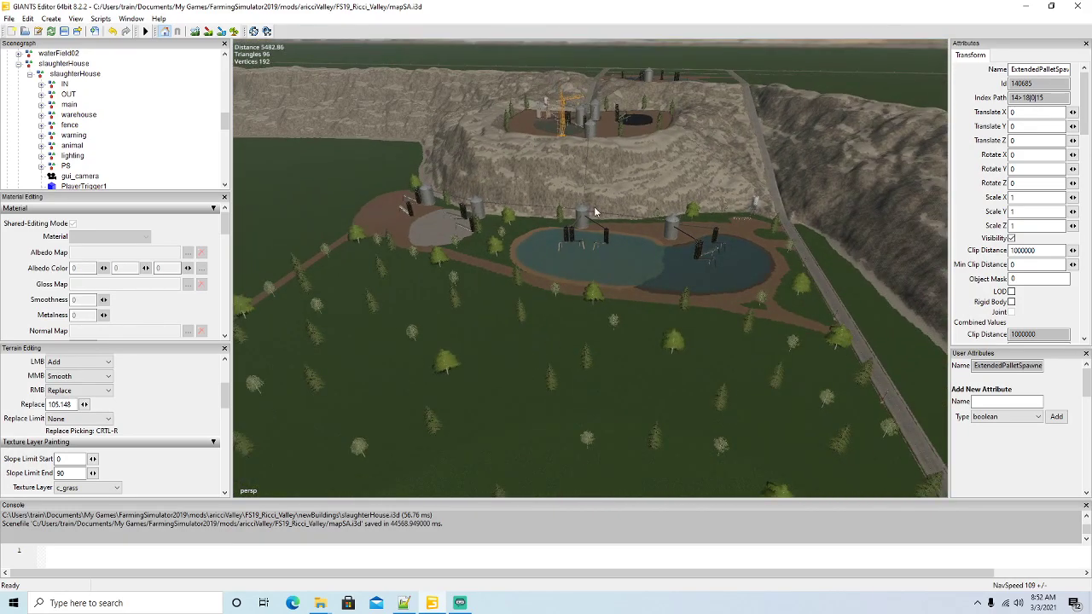
scroll(577, 312, down, 8)
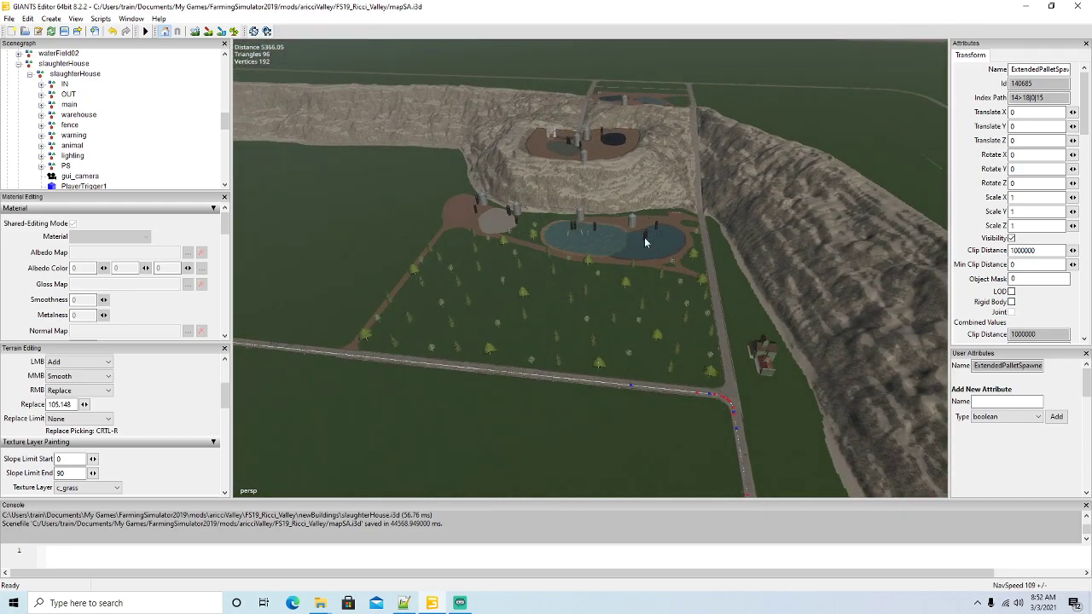
Survey the row of terraced pits beyond the ridge and move on to the two rock-filled ponds beside the river.
alt+drag(600, 283, 860, 137)
alt+drag(674, 235, 690, 214)
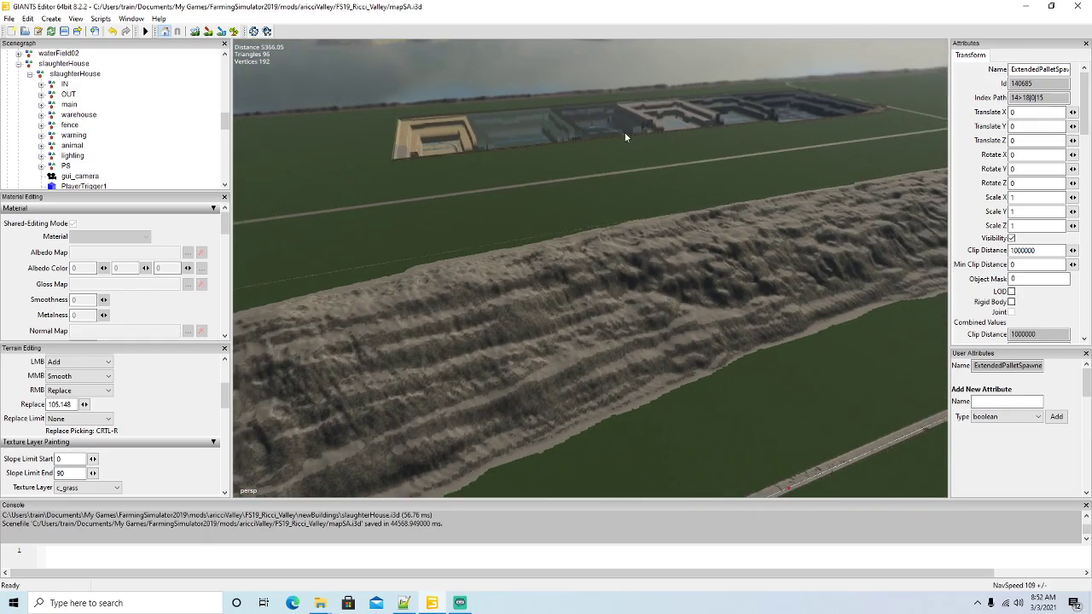
alt+drag(524, 273, 455, 285)
scroll(457, 262, up, 5)
scroll(454, 286, down, 2)
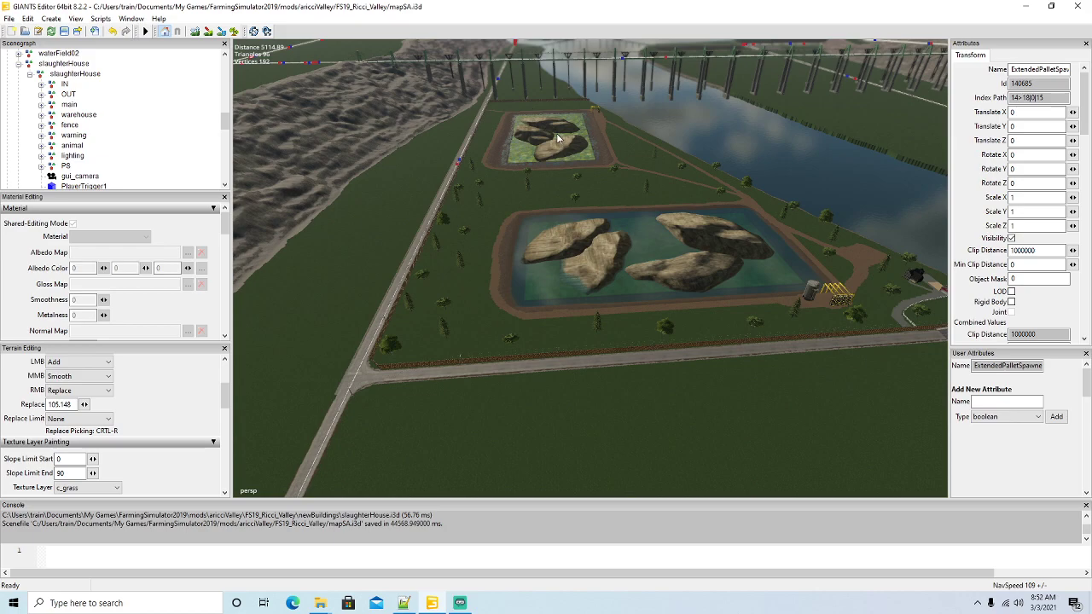
Examine the information sign on the wooden roadside fence and the buildings behind it at the rock-filled ponds.
alt+drag(593, 425, 614, 407)
scroll(700, 424, up, 2)
scroll(728, 419, up, 5)
scroll(728, 423, up, 3)
scroll(615, 406, down, 3)
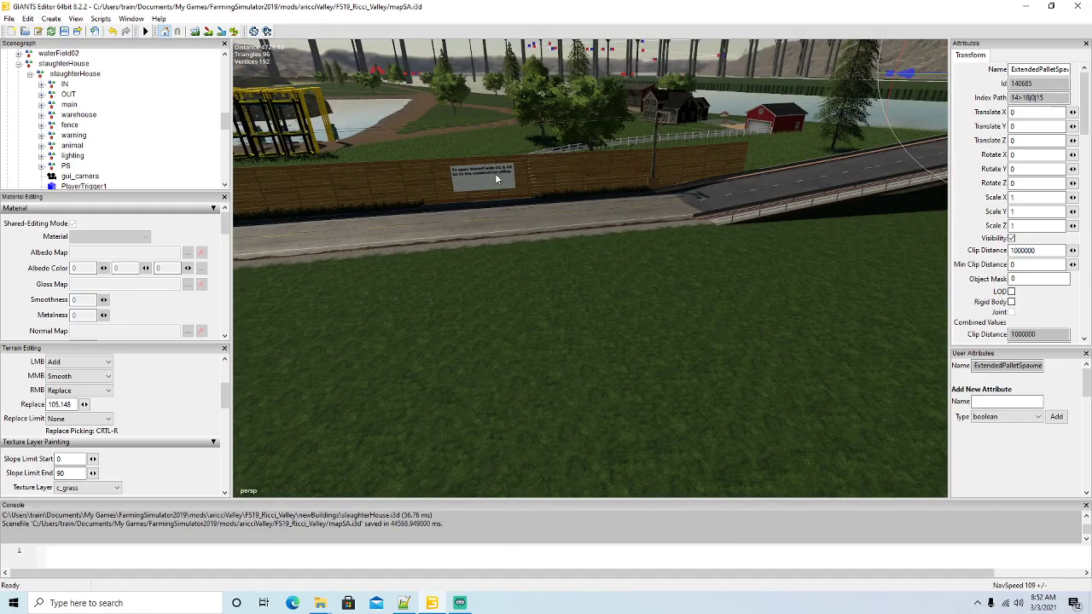
scroll(495, 205, down, 3)
alt+drag(504, 225, 550, 225)
scroll(583, 237, down, 4)
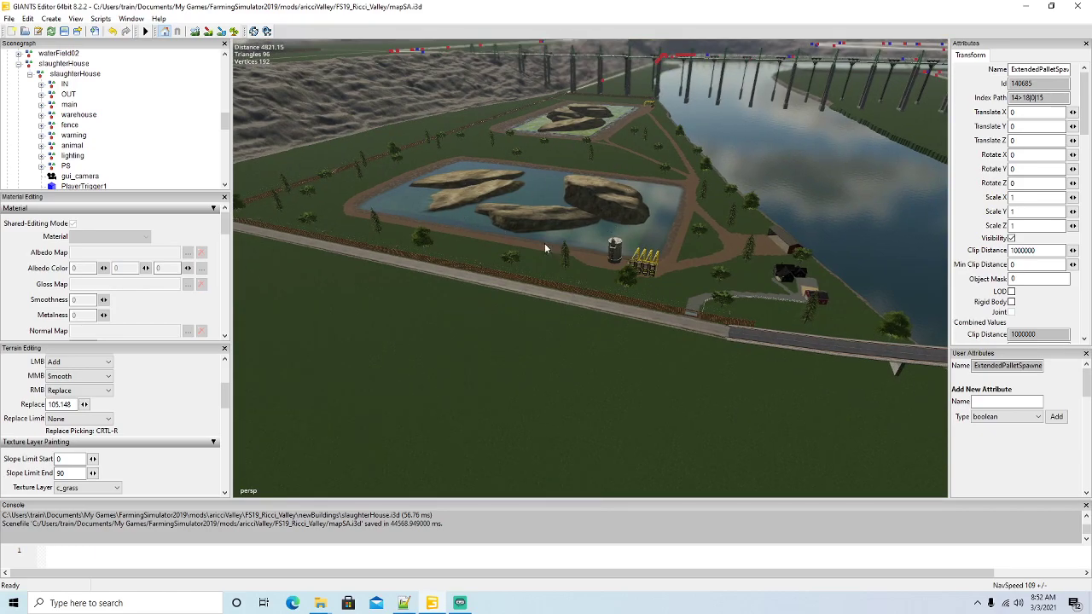
Examine the large pond's rock islands, its tank and yellow loading structure, and the riverside buildings near the road bridge.
scroll(548, 275, up, 8)
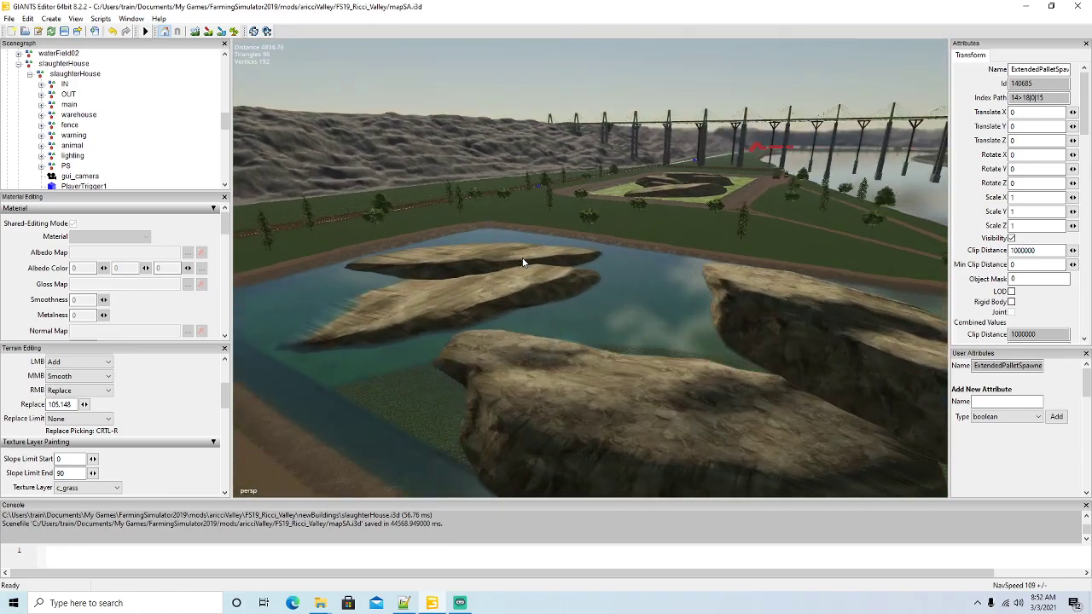
scroll(567, 318, down, 8)
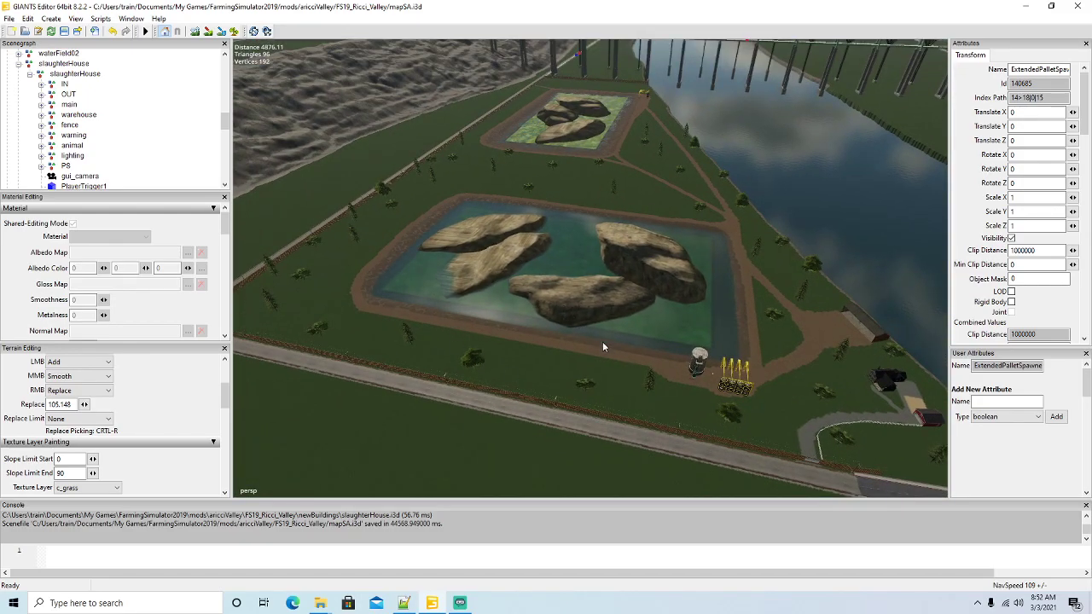
alt+drag(605, 345, 605, 350)
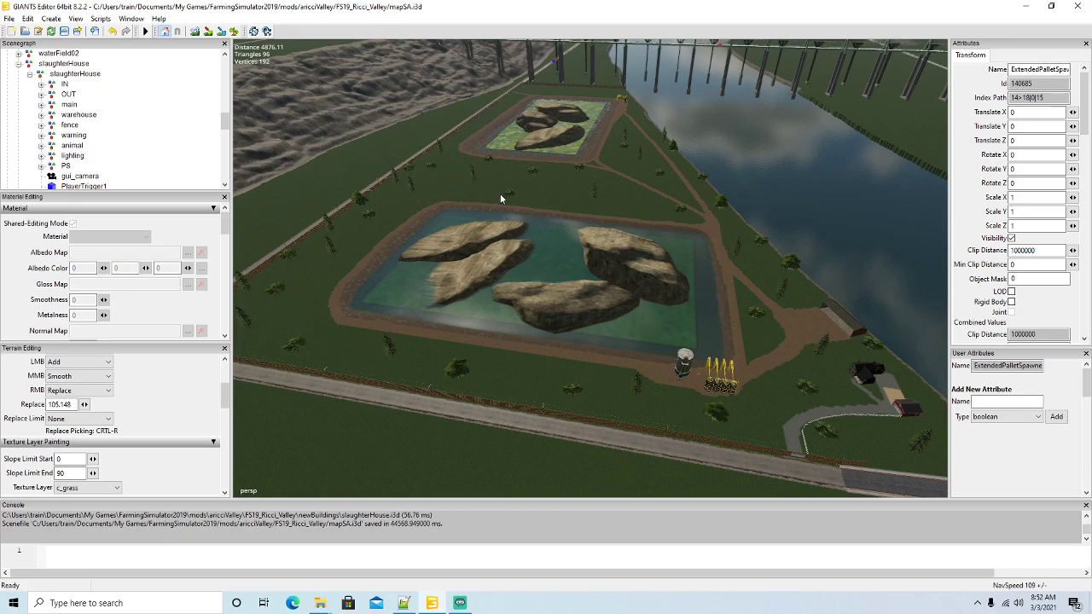
alt+drag(561, 260, 618, 335)
scroll(692, 329, up, 8)
scroll(523, 293, down, 8)
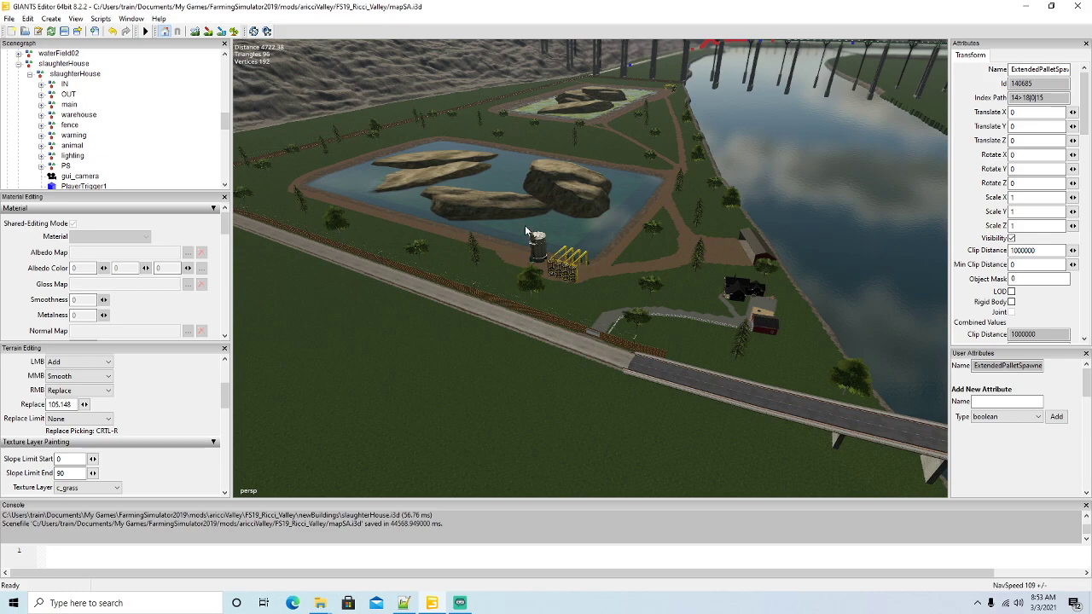
alt+drag(496, 311, 567, 313)
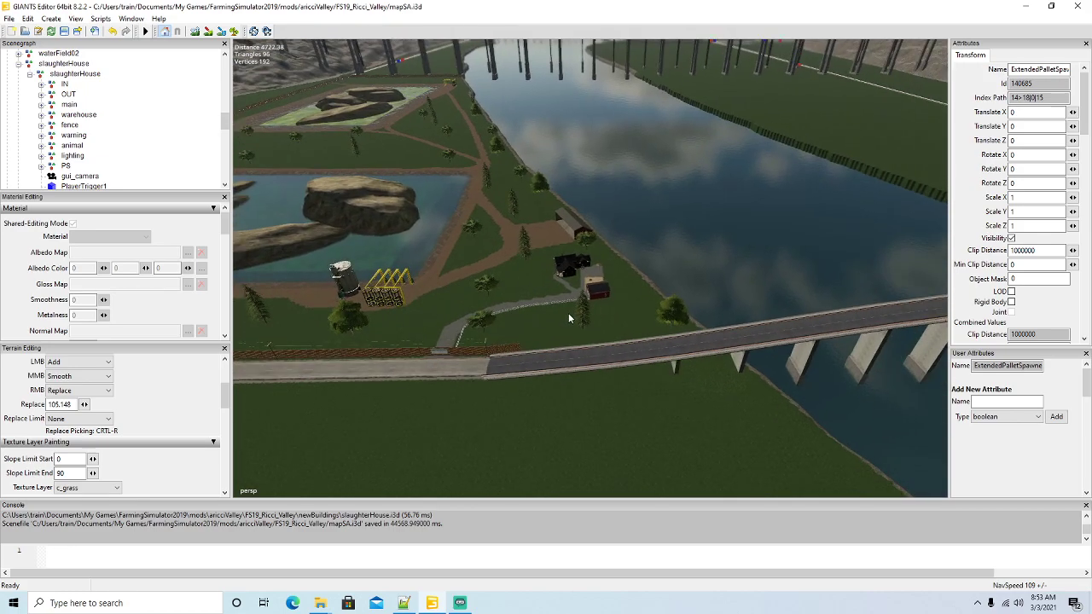
Fly up the river over the cable-stayed bridge to the biogas plant at the road junction.
alt+drag(575, 250, 571, 179)
key(w)
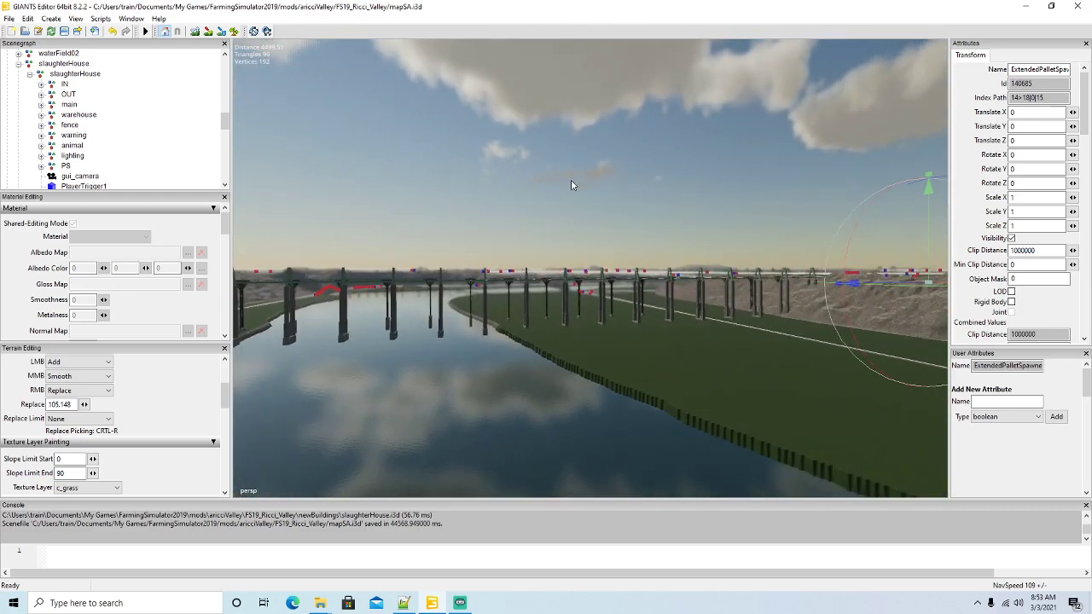
key(w)
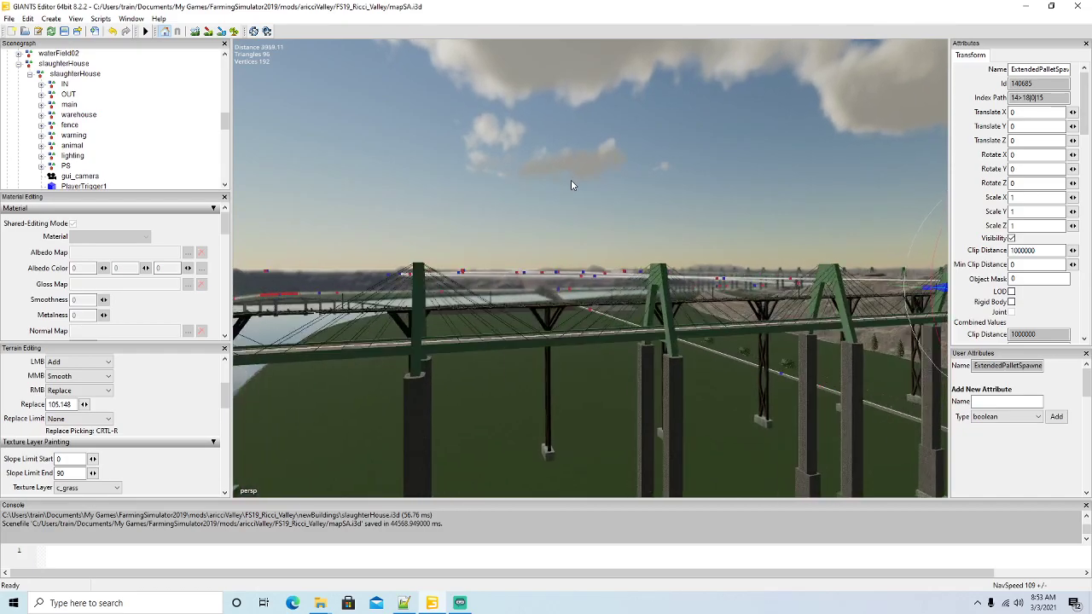
key(w)
alt+drag(571, 180, 759, 330)
key(w)
scroll(887, 236, down, 5)
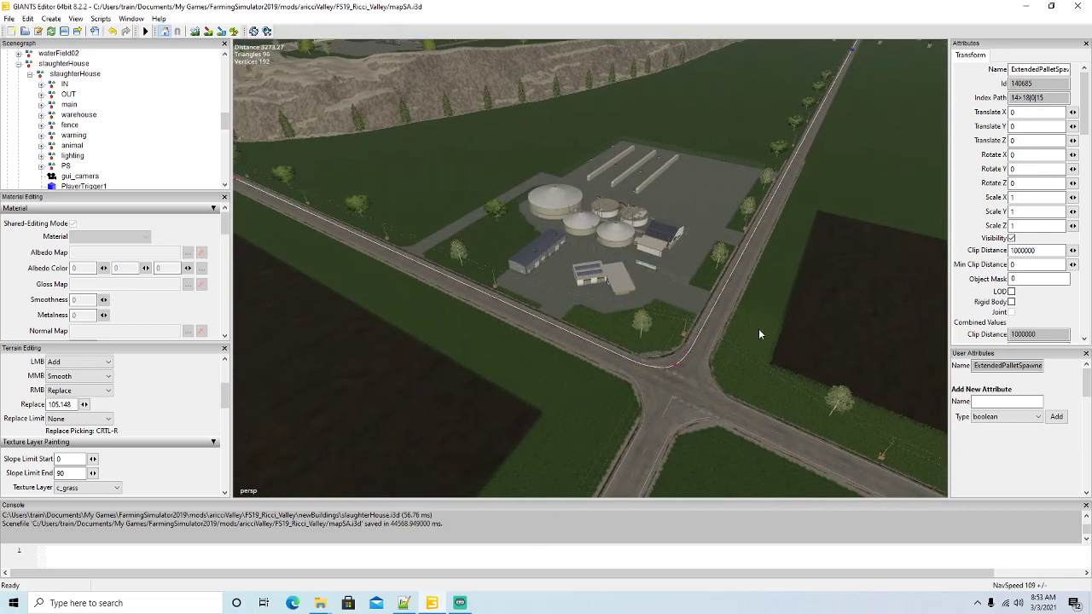
Examine the biogas plant's tanks, halls and bunkers up close, and its surroundings from above.
scroll(760, 329, up, 3)
scroll(759, 328, up, 4)
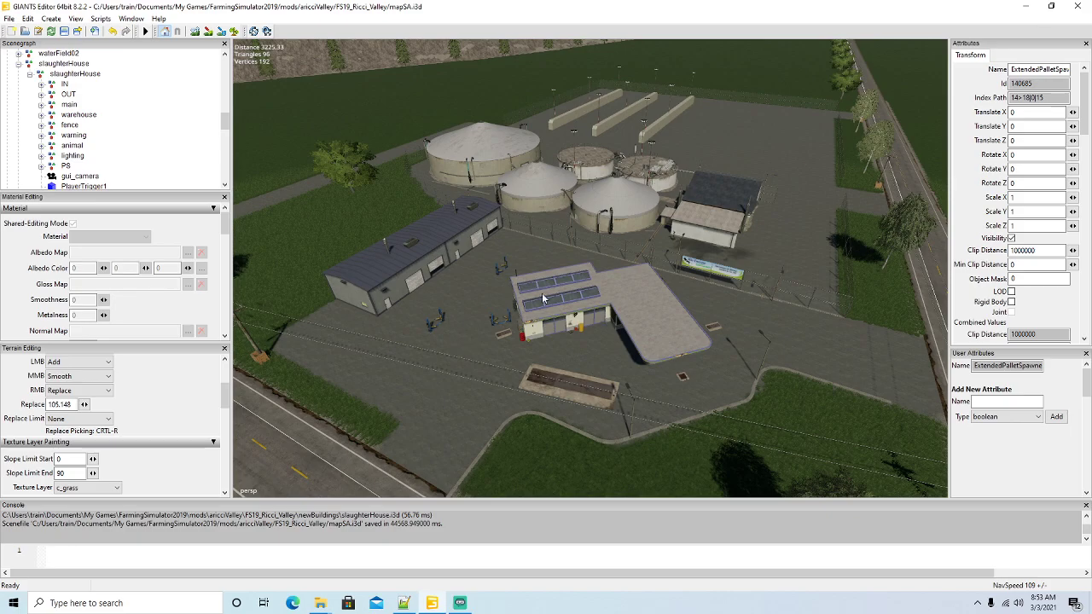
scroll(604, 353, down, 8)
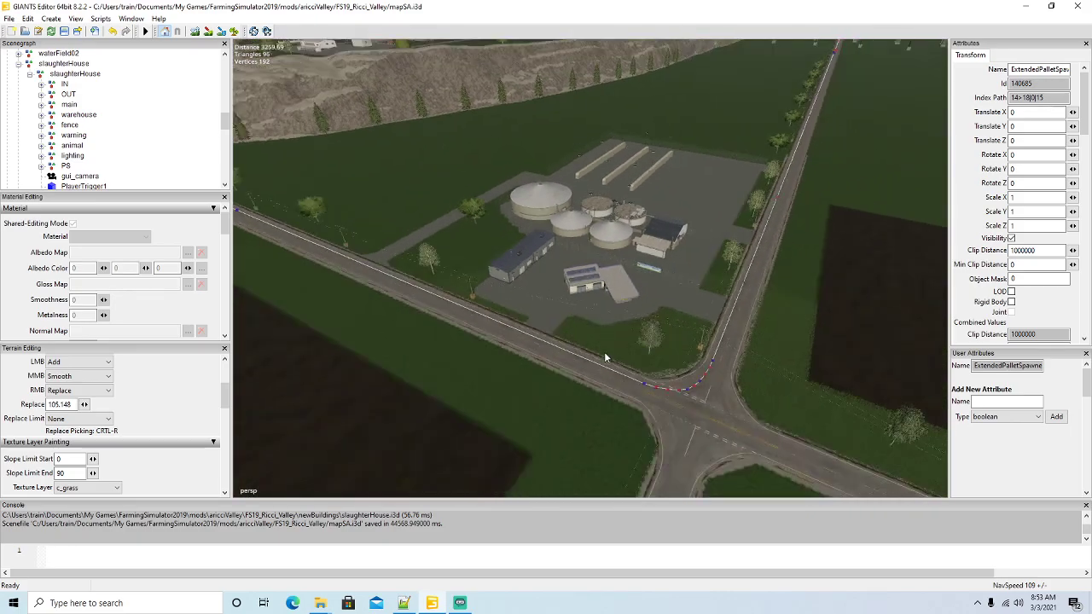
scroll(605, 351, down, 3)
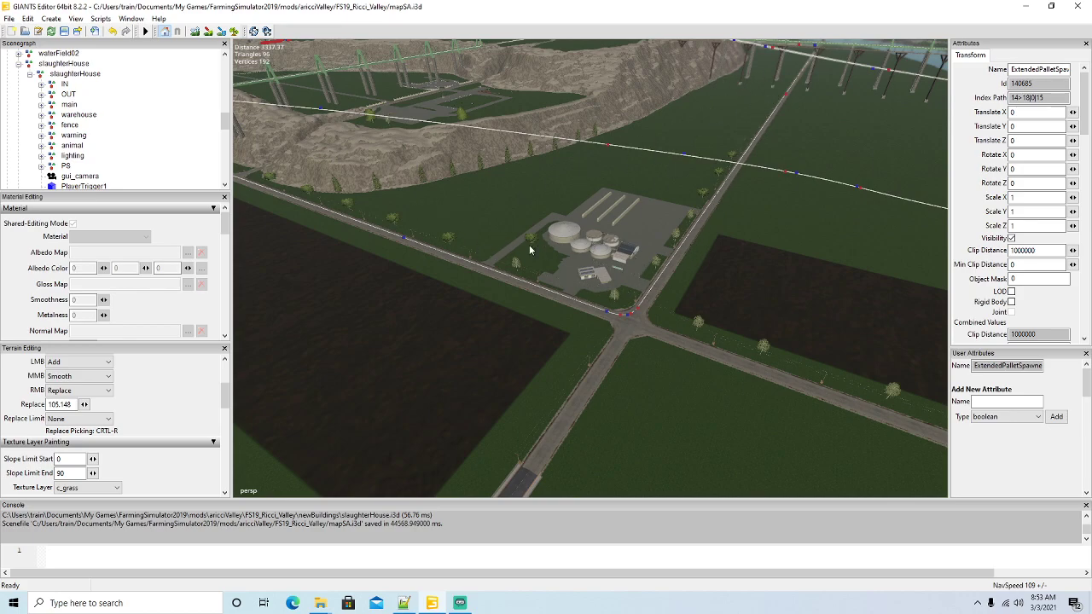
alt+drag(550, 226, 622, 242)
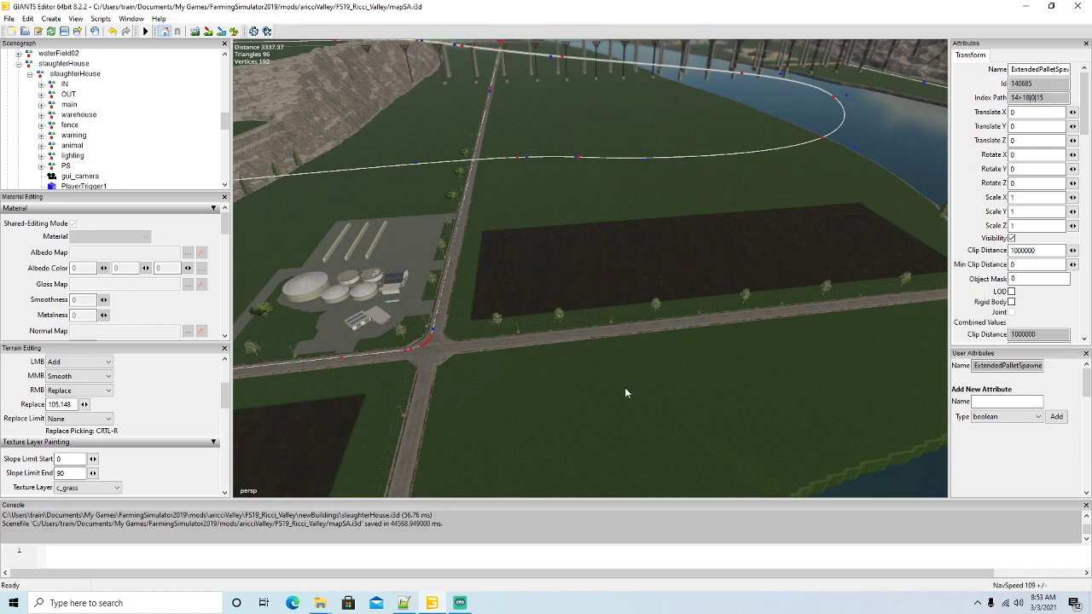
Look over the ploughed fields and riverbank around the biogas plant's road junction.
middle_drag(632, 387, 491, 407)
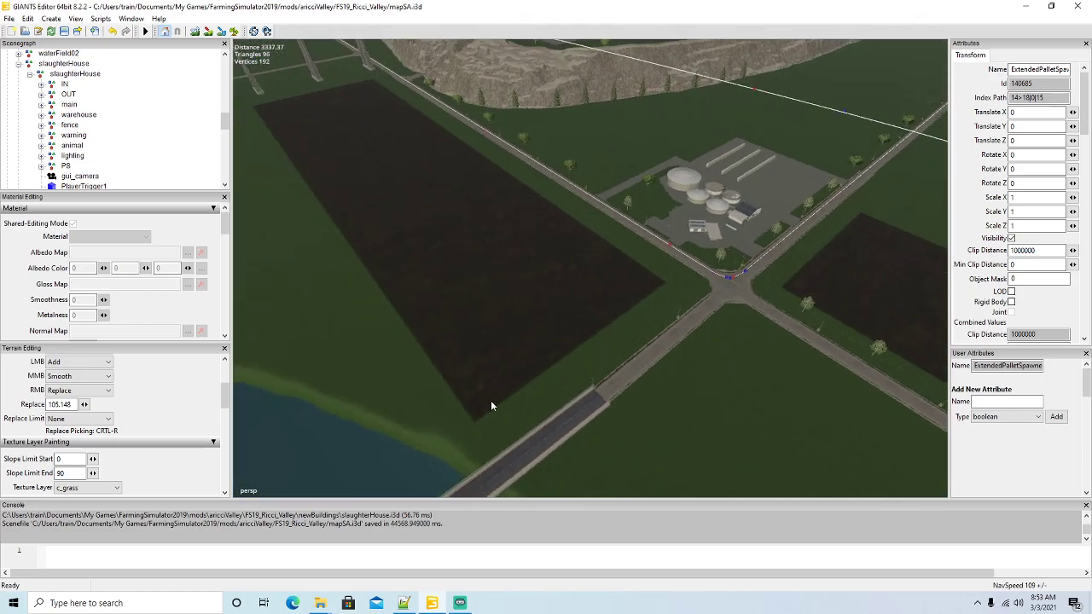
middle_drag(563, 332, 629, 407)
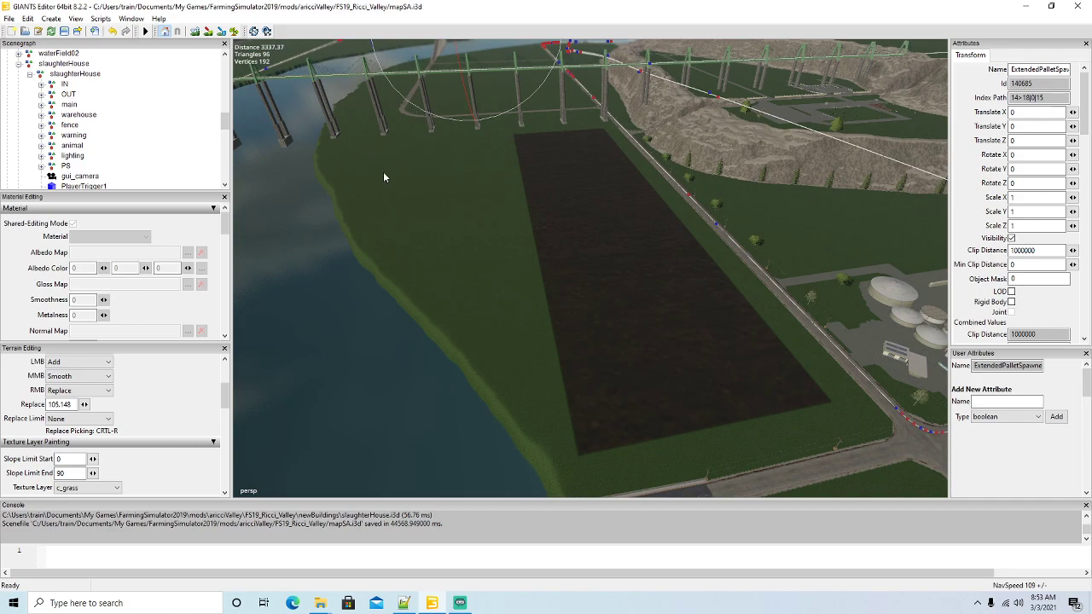
middle_drag(584, 300, 767, 297)
middle_drag(705, 377, 604, 388)
Fly back over the bridges and across the river towards the slaughterhouse site at the foot of the cliffs.
alt+drag(605, 386, 658, 349)
scroll(646, 355, up, 4)
scroll(658, 349, up, 4)
scroll(657, 348, up, 5)
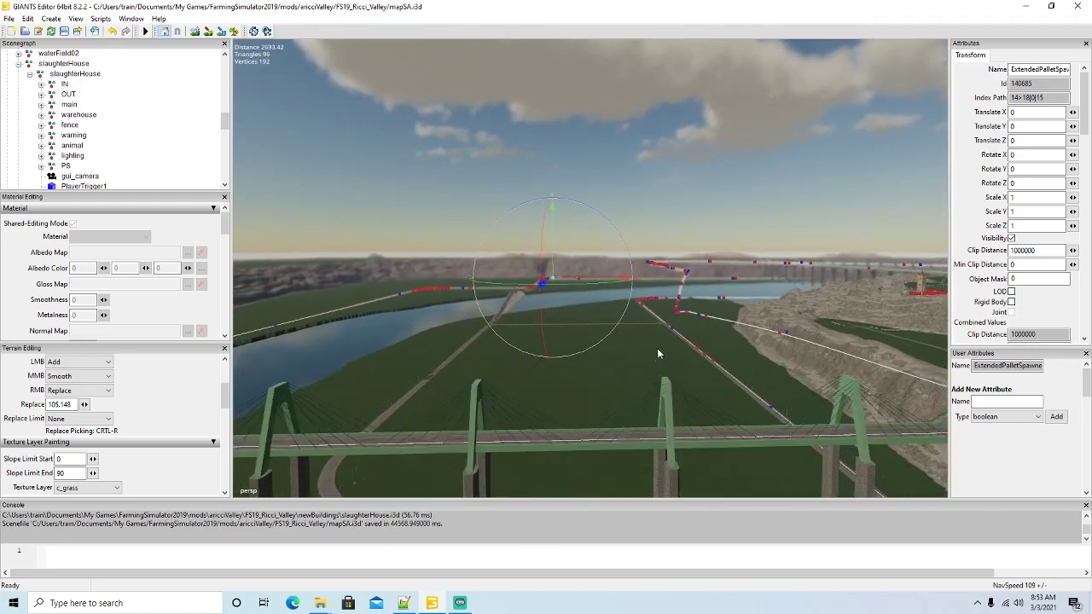
scroll(657, 348, up, 5)
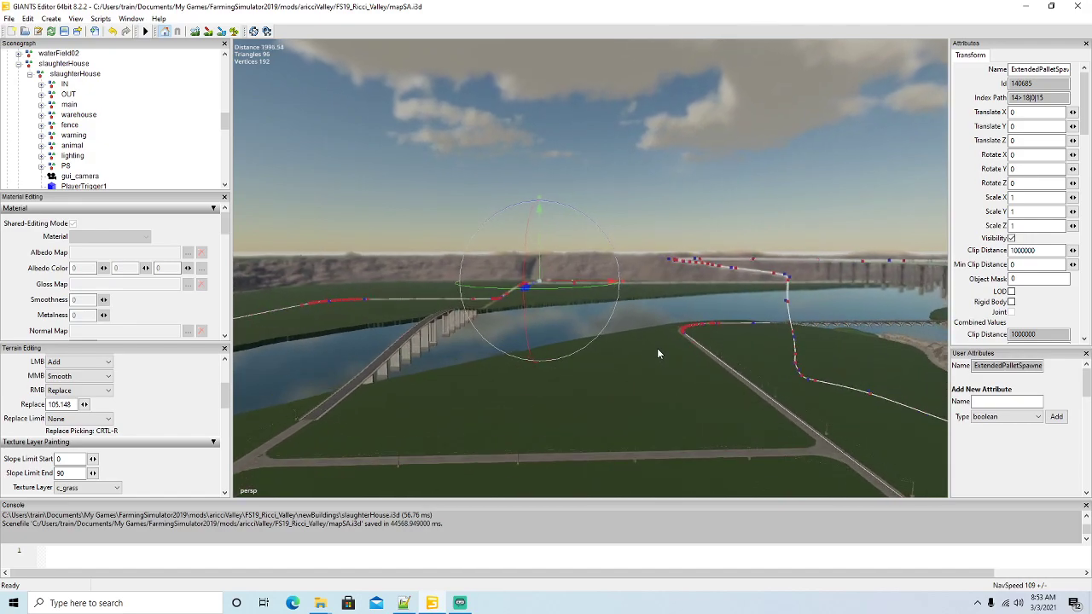
scroll(641, 348, up, 6)
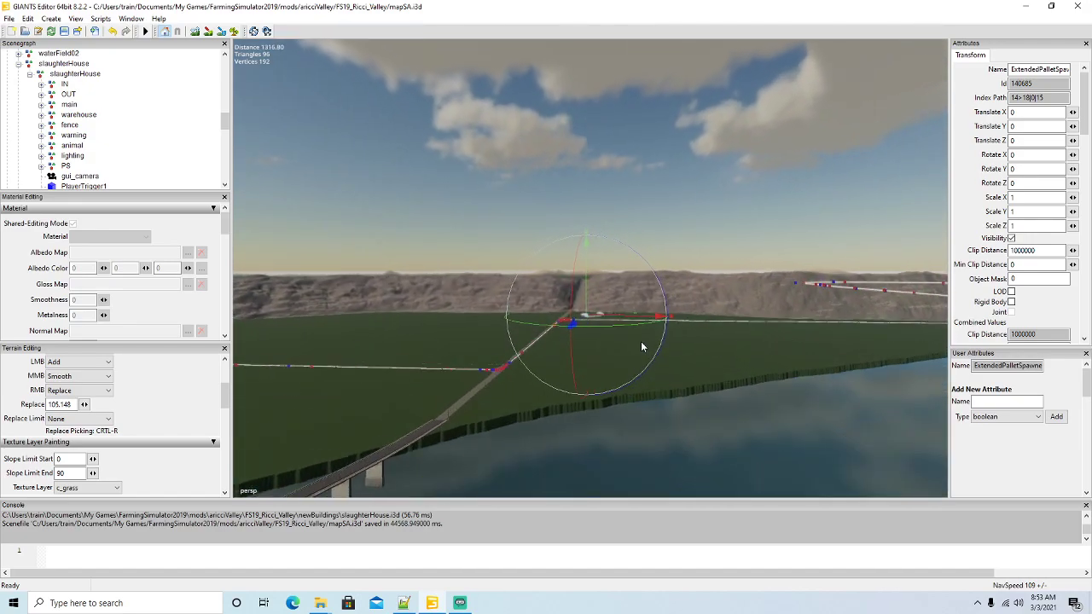
scroll(639, 358, up, 6)
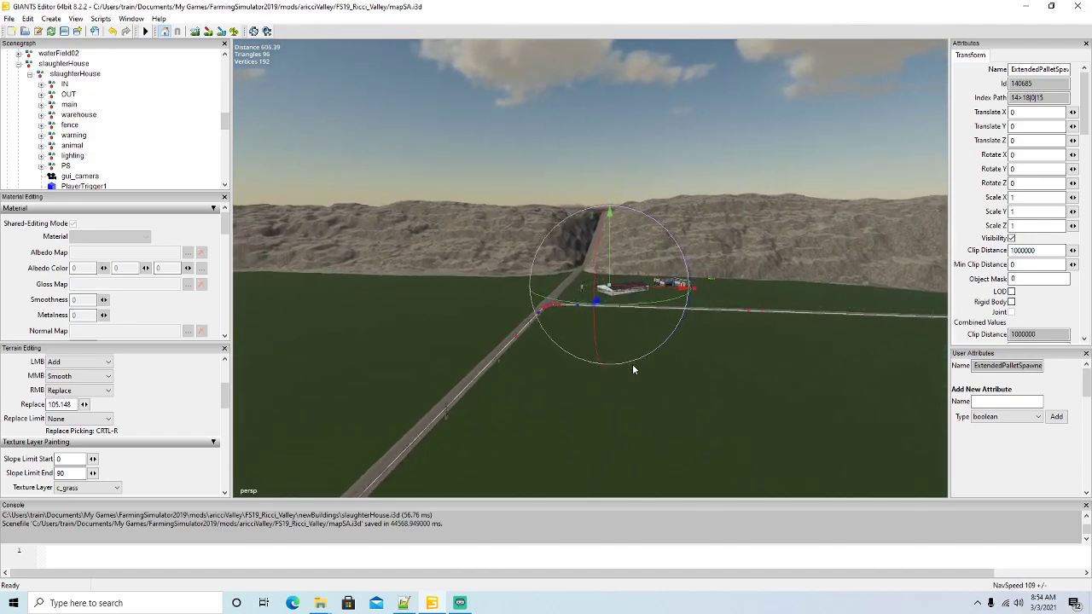
Examine the slaughterhouse site's buildings and placement beside the road junction from several angles.
alt+drag(599, 378, 710, 413)
scroll(741, 387, down, 3)
scroll(723, 362, up, 3)
scroll(723, 421, down, 4)
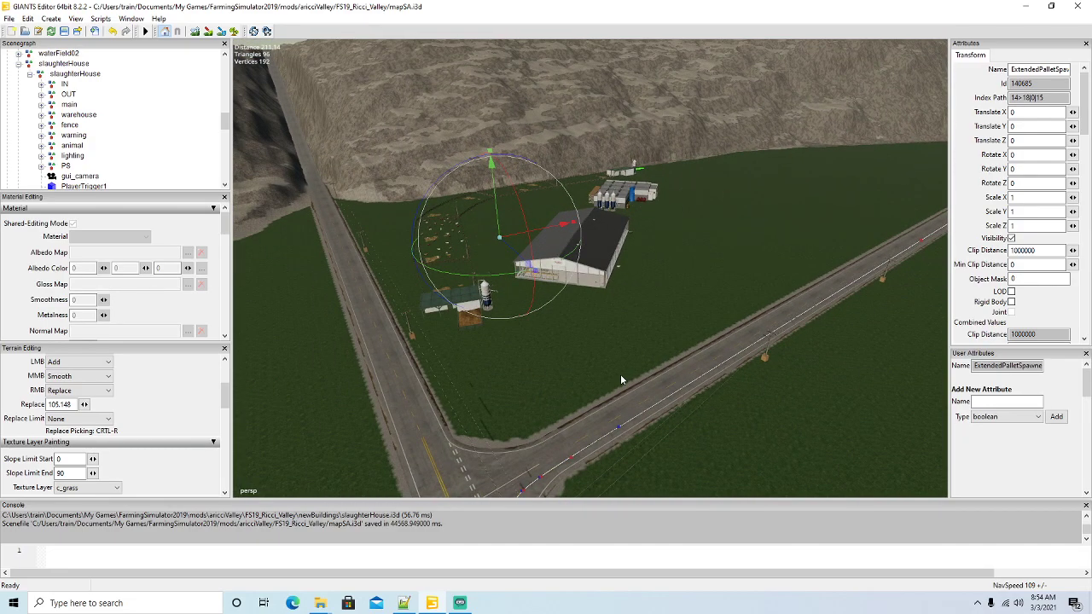
alt+drag(625, 328, 785, 367)
scroll(575, 267, up, 4)
scroll(791, 382, down, 6)
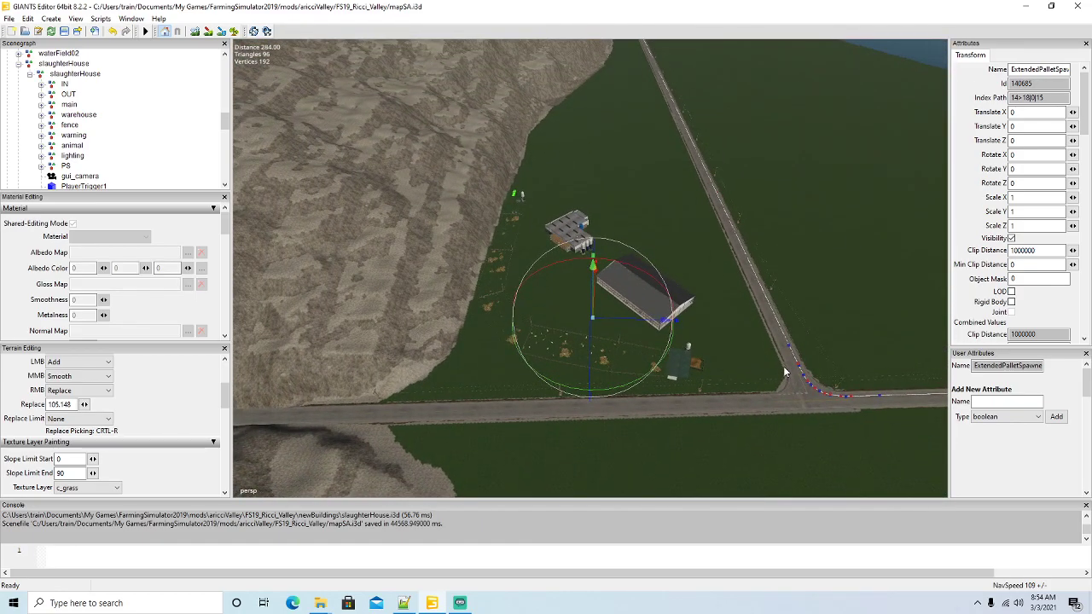
In mapSA_farmlands.xml in Notepad++, set the priceScale of farmland 15 to .50.
click(403, 603)
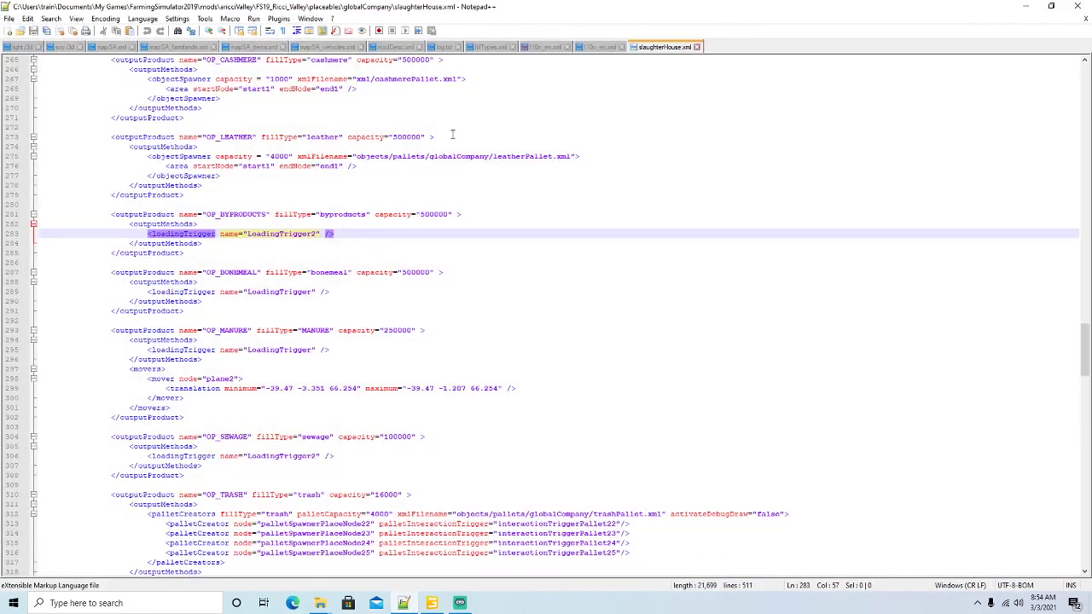
click(192, 50)
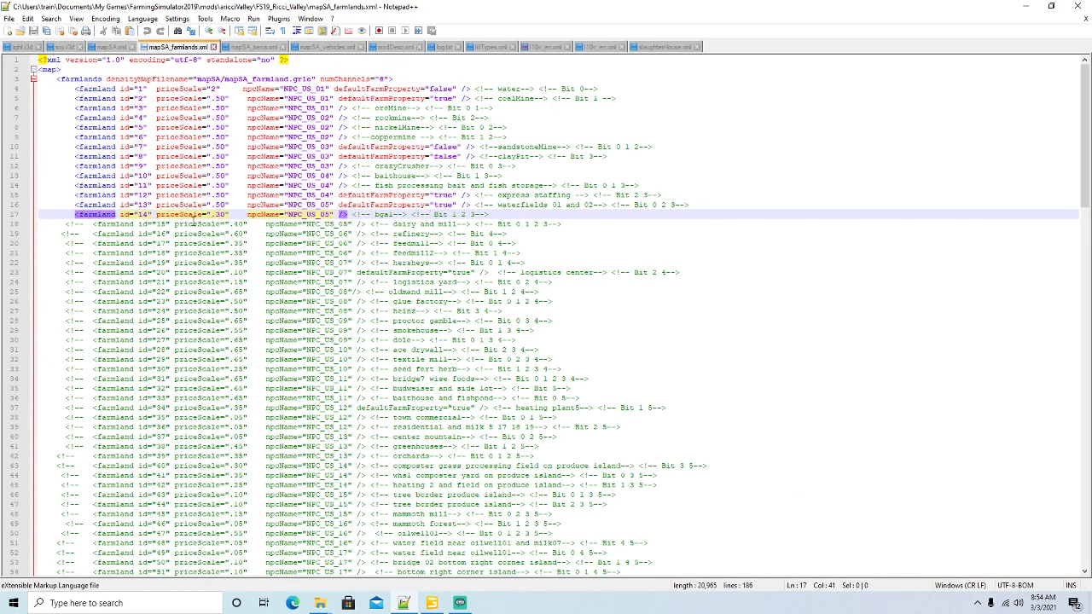
click(240, 223)
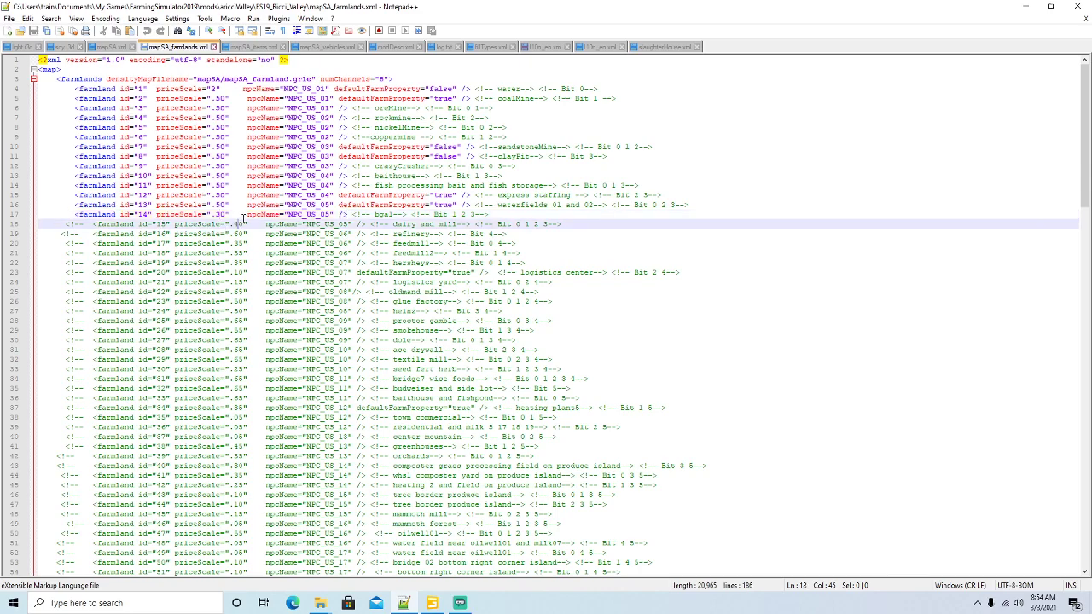
key(BackSpace)
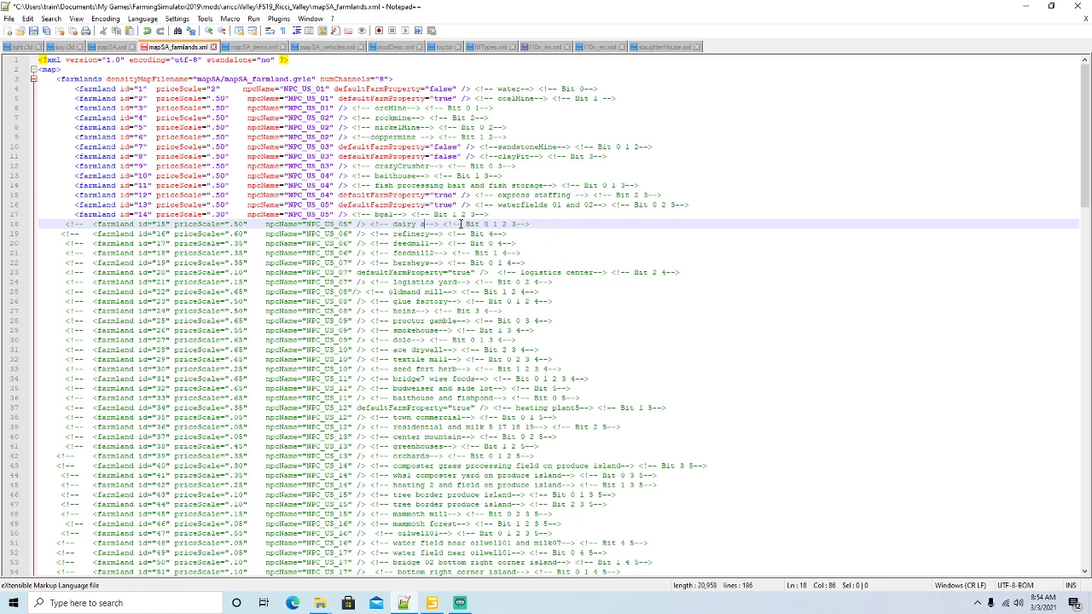
Replace the farmland 15 description comment with "slaughterhouse and poultry house".
key(BackSpace)
key(BackSpace)
text(slaughte)
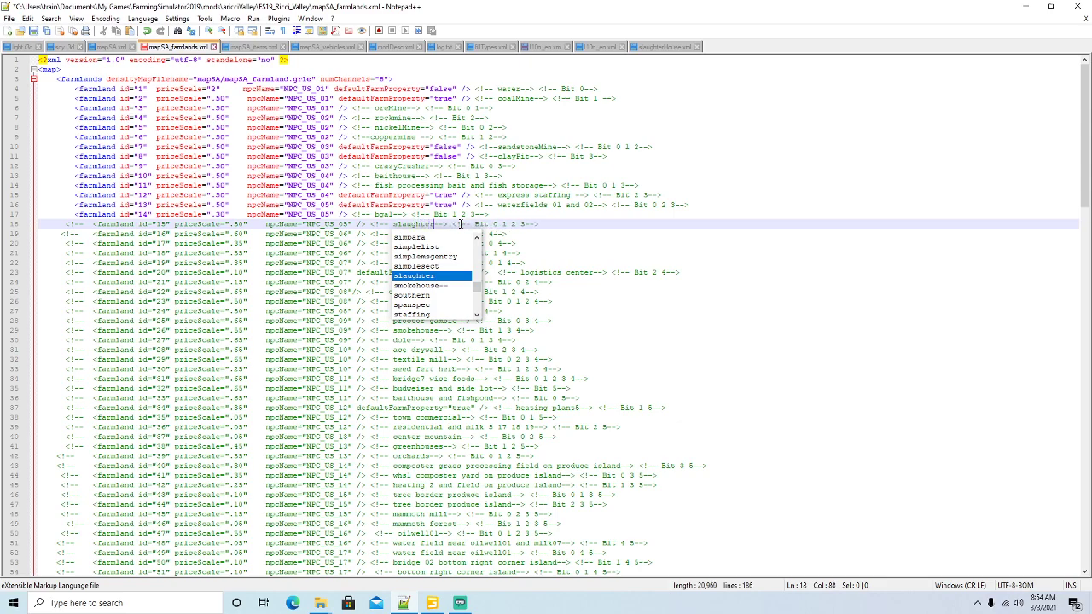
text(rhouse)
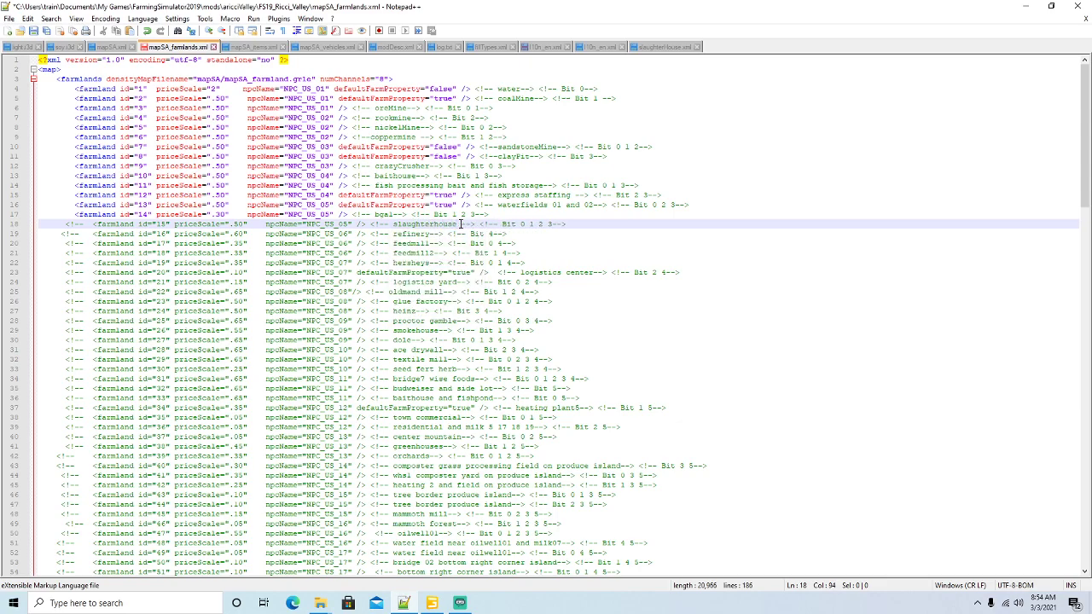
text( and p)
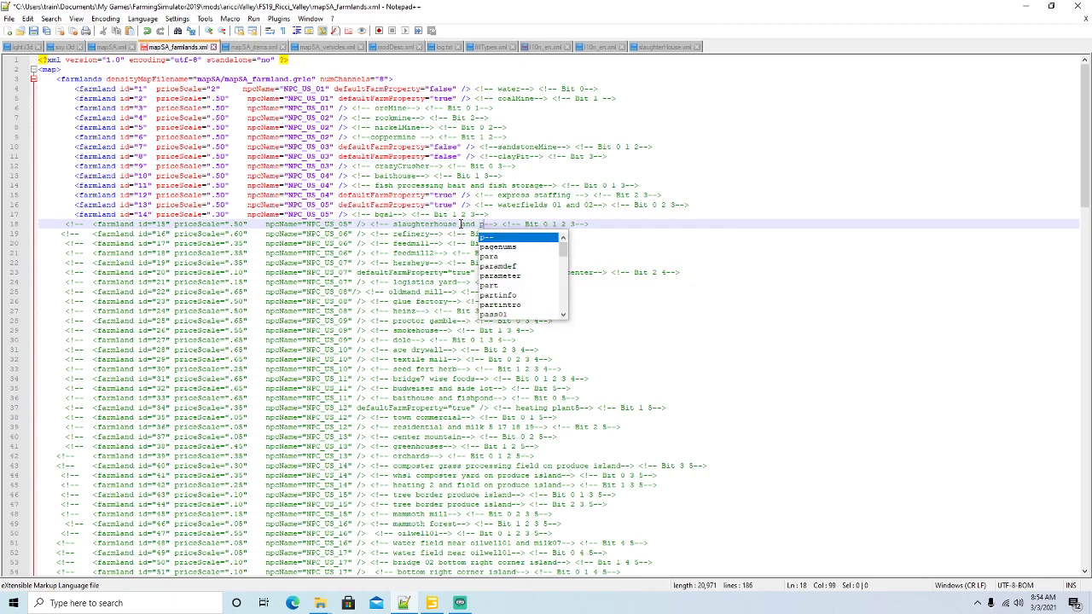
text(oultry house)
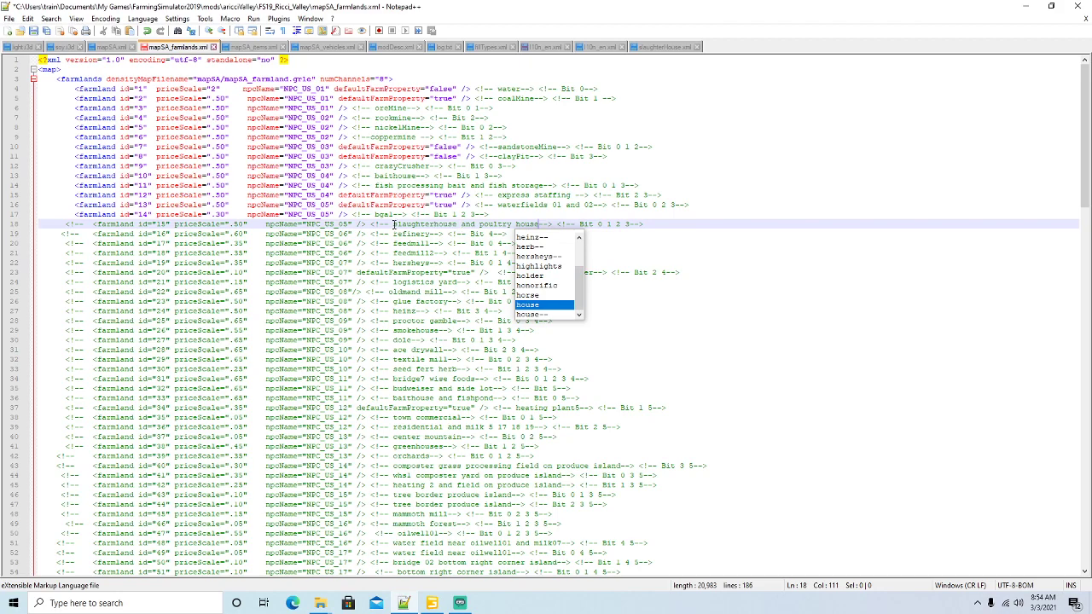
Uncomment the farmland 15 entry, align it with the active entries above and save the file.
key(Escape)
key(BackSpace)
key(BackSpace)
key(BackSpace)
key(BackSpace)
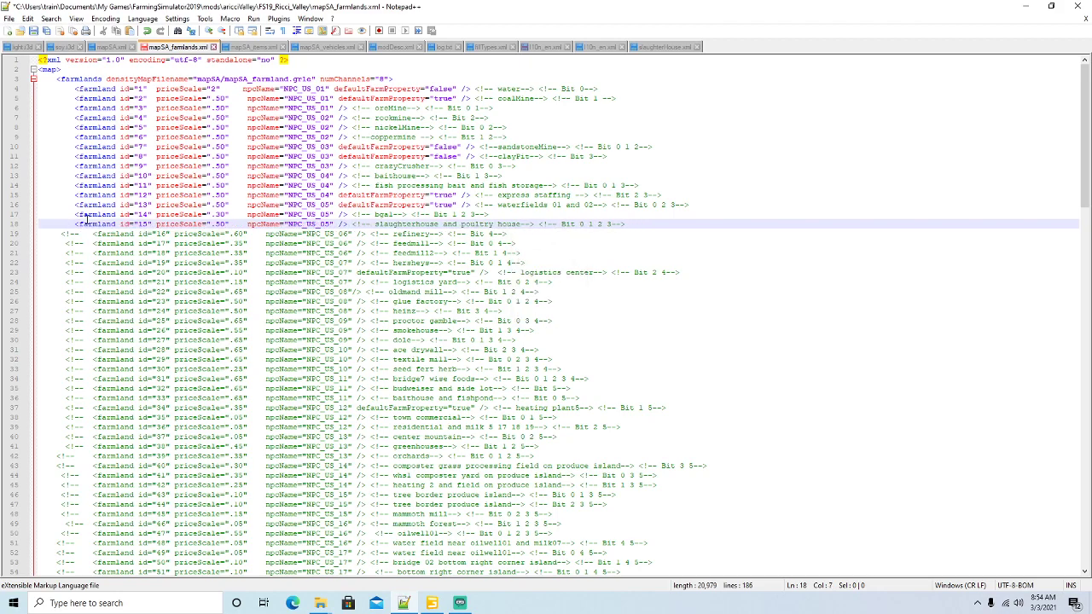
click(35, 32)
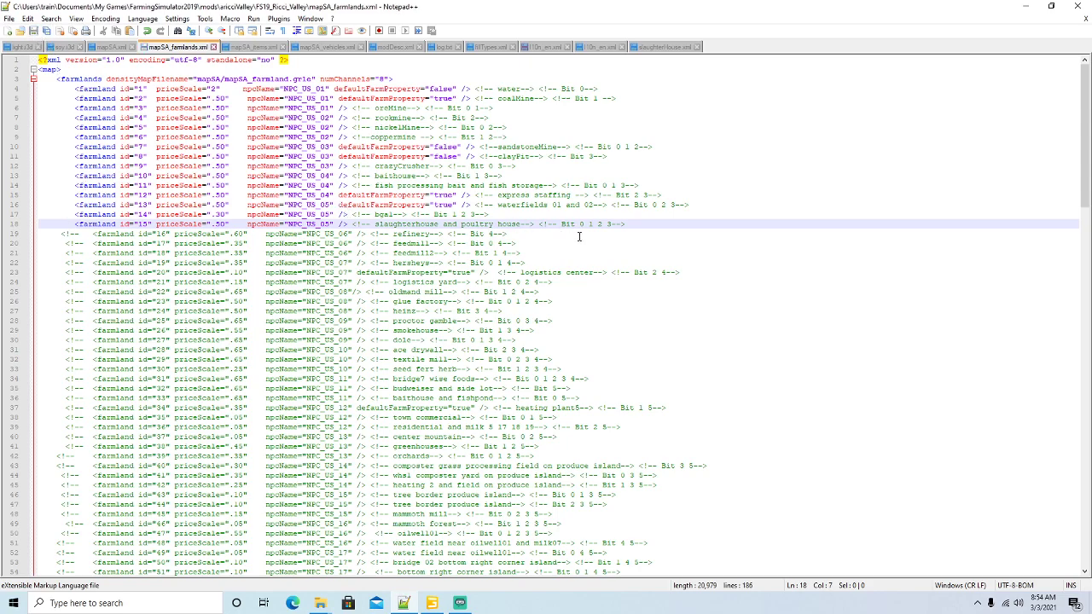
Back in GIANTS Editor, set info layer painting to the farmland layer with channels 0, 1, 2 and 3 for value 15.
click(1025, 7)
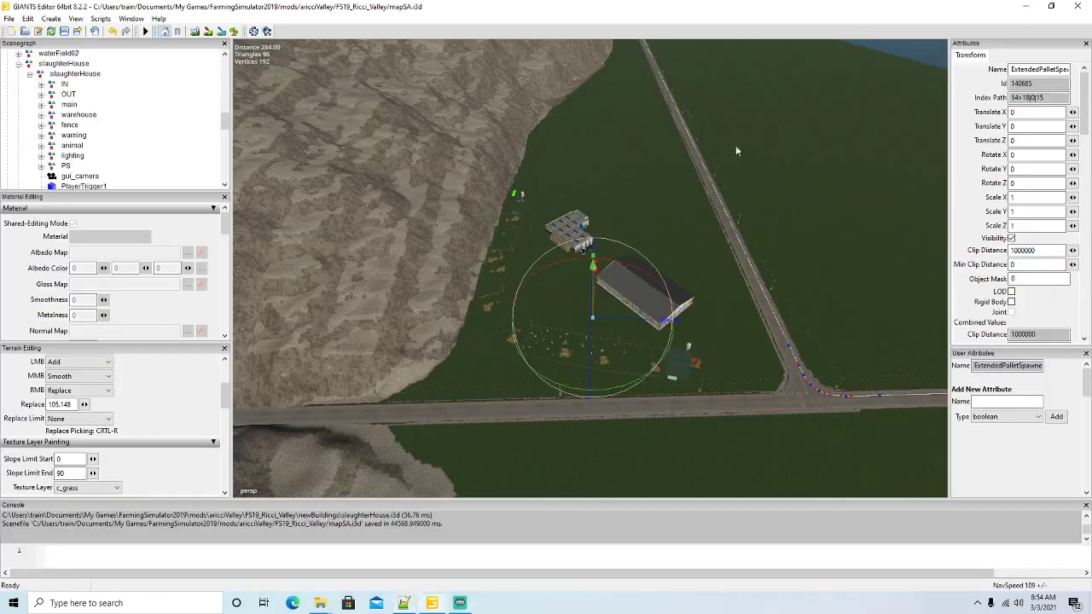
scroll(219, 403, down, 5)
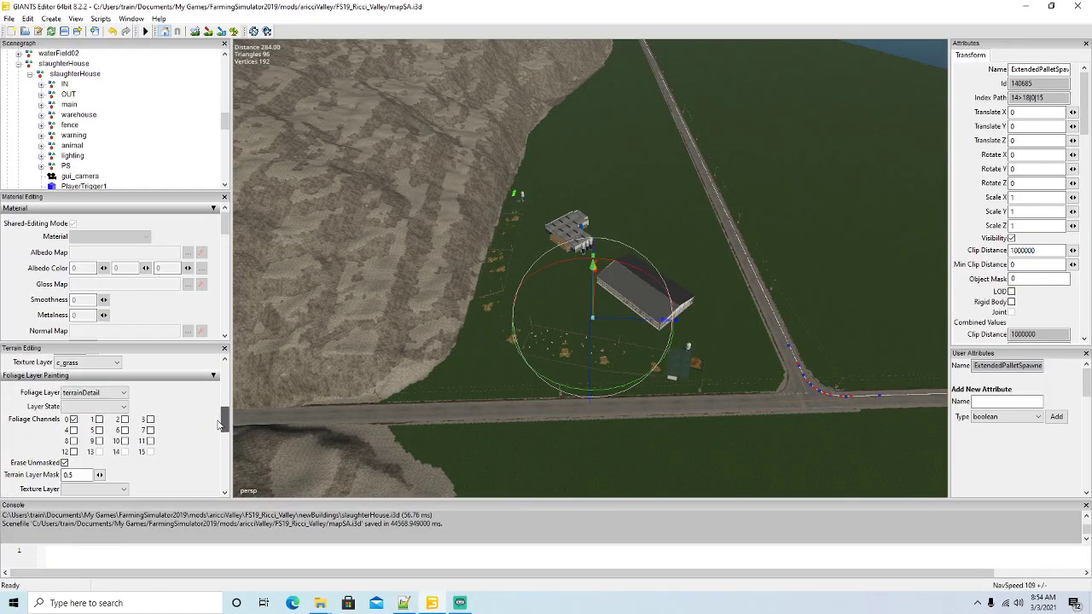
click(94, 395)
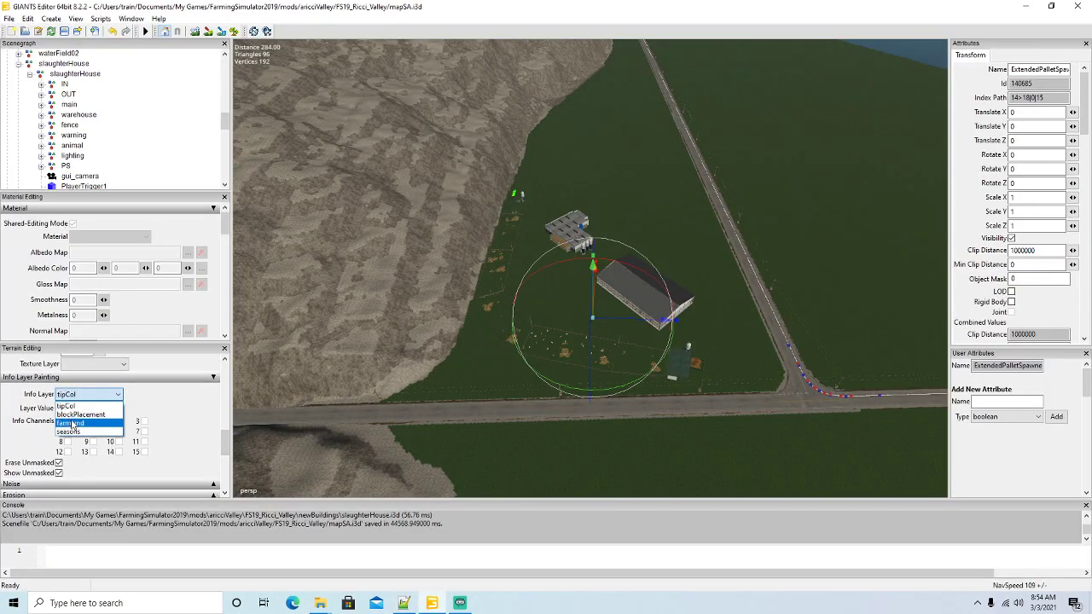
click(81, 414)
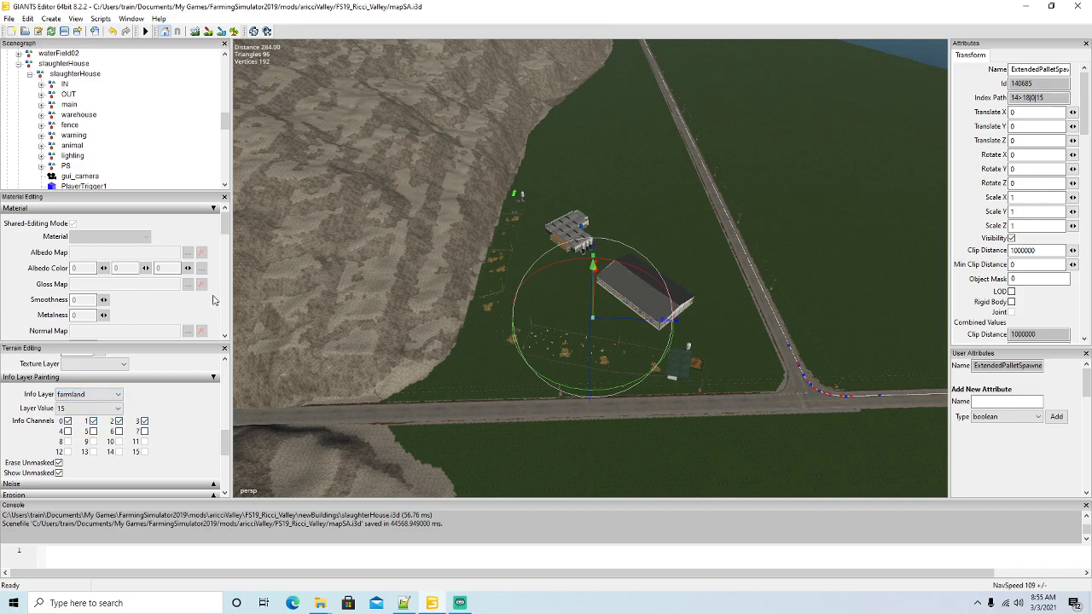
click(404, 604)
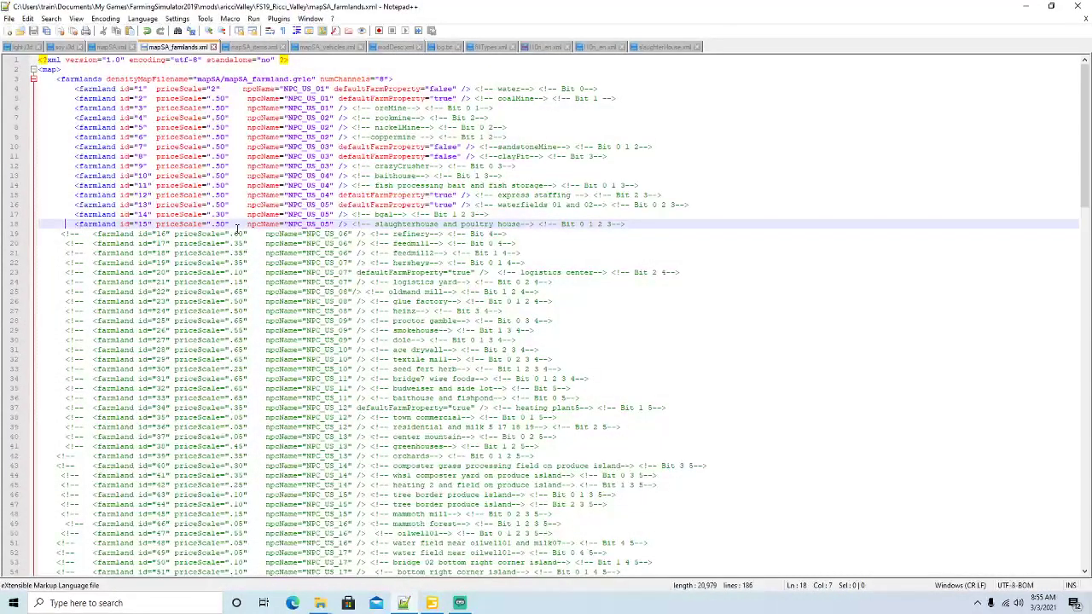
click(1025, 6)
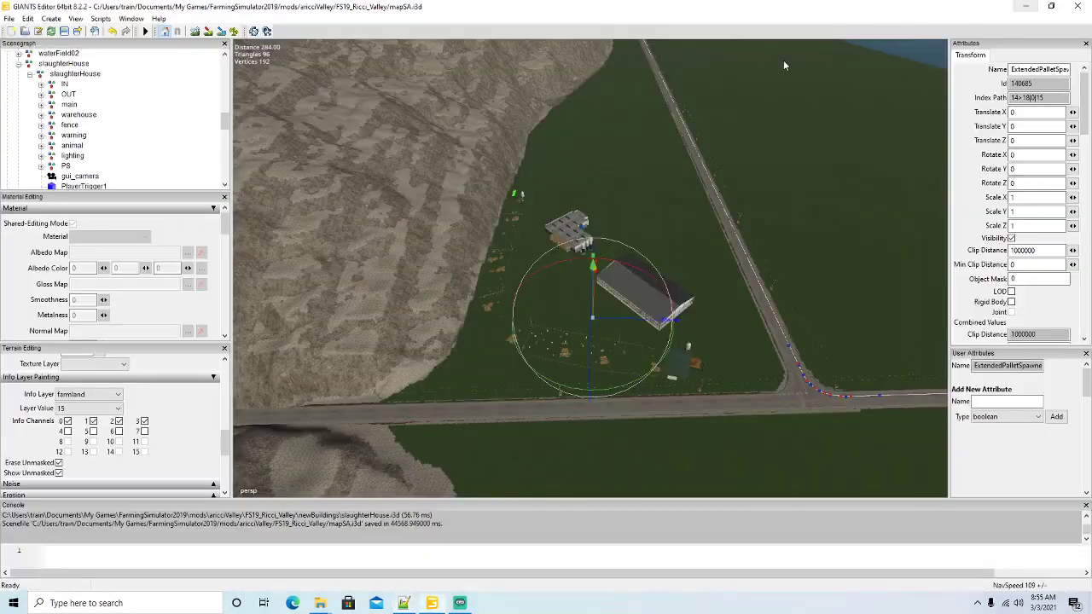
Paint farmland 15 over the slaughterhouse site, from the cliff foot to the verges beyond both roads.
click(221, 31)
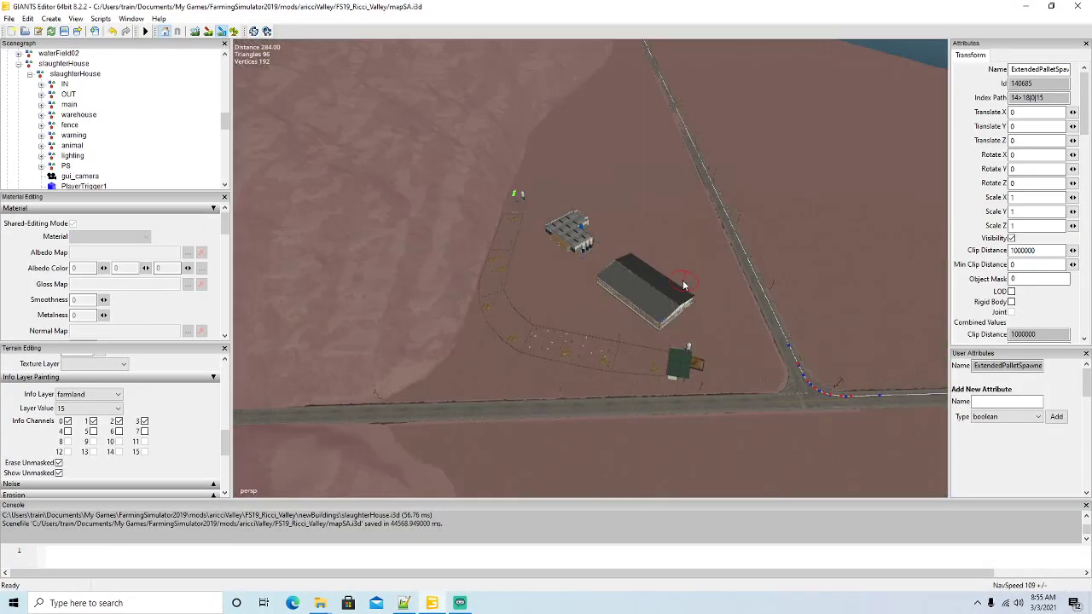
mouse_move(735, 244)
mouse_down()
mouse_move(803, 402)
mouse_move(835, 411)
mouse_move(512, 409)
mouse_up()
mouse_move(398, 407)
mouse_down()
mouse_move(369, 407)
mouse_move(378, 400)
mouse_up()
mouse_move(736, 242)
mouse_down()
mouse_move(708, 186)
mouse_move(751, 368)
mouse_move(383, 380)
mouse_up()
mouse_move(444, 310)
mouse_down()
mouse_move(515, 175)
mouse_move(518, 195)
mouse_move(451, 348)
mouse_move(719, 355)
mouse_up()
drag(704, 270, 691, 193)
mouse_move(625, 190)
mouse_down()
mouse_move(529, 183)
mouse_move(503, 295)
mouse_move(539, 328)
mouse_move(693, 326)
mouse_move(676, 232)
mouse_move(657, 204)
mouse_move(662, 275)
mouse_move(644, 315)
mouse_up()
mouse_move(635, 236)
mouse_down()
mouse_move(638, 198)
mouse_move(602, 310)
mouse_move(607, 202)
mouse_move(573, 309)
mouse_move(577, 207)
mouse_move(567, 209)
mouse_move(523, 317)
mouse_up()
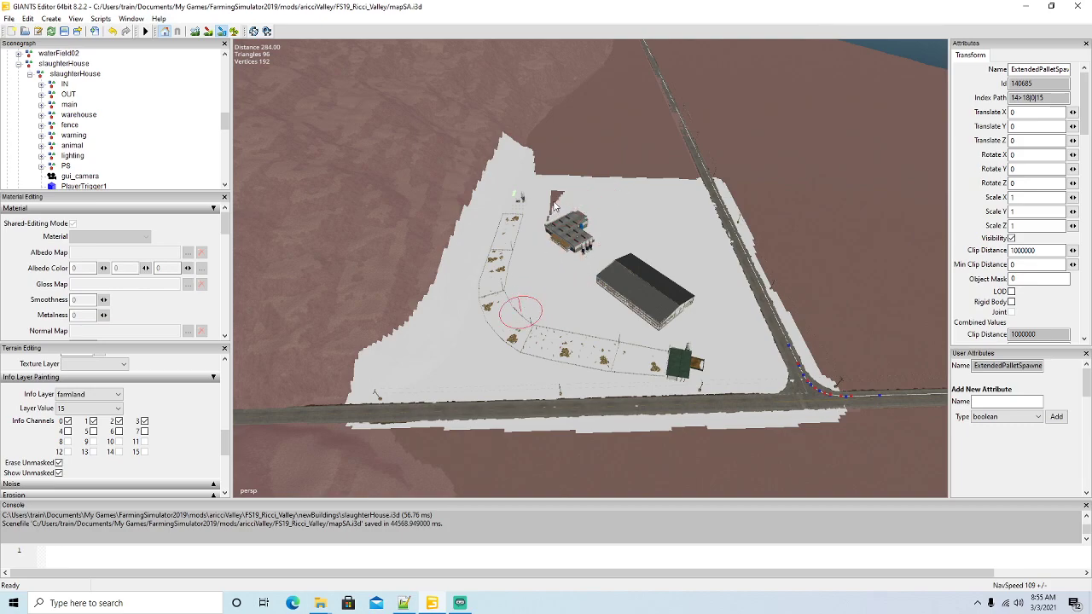
Extend farmland 15 past the slaughterhouse buildings, filling the grass between the cliff and the side road, including the road's far verge.
mouse_move(405, 104)
alt+mouse_down()
mouse_move(420, 37)
mouse_move(405, 110)
alt+mouse_up()
scroll(419, 37, up, 5)
click(223, 33)
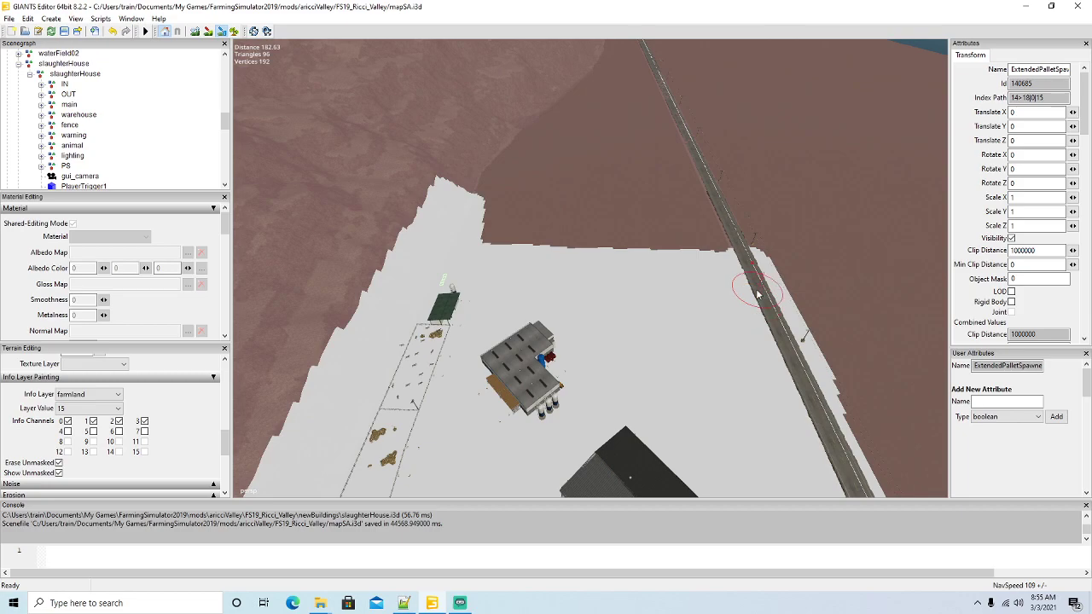
drag(704, 178, 665, 92)
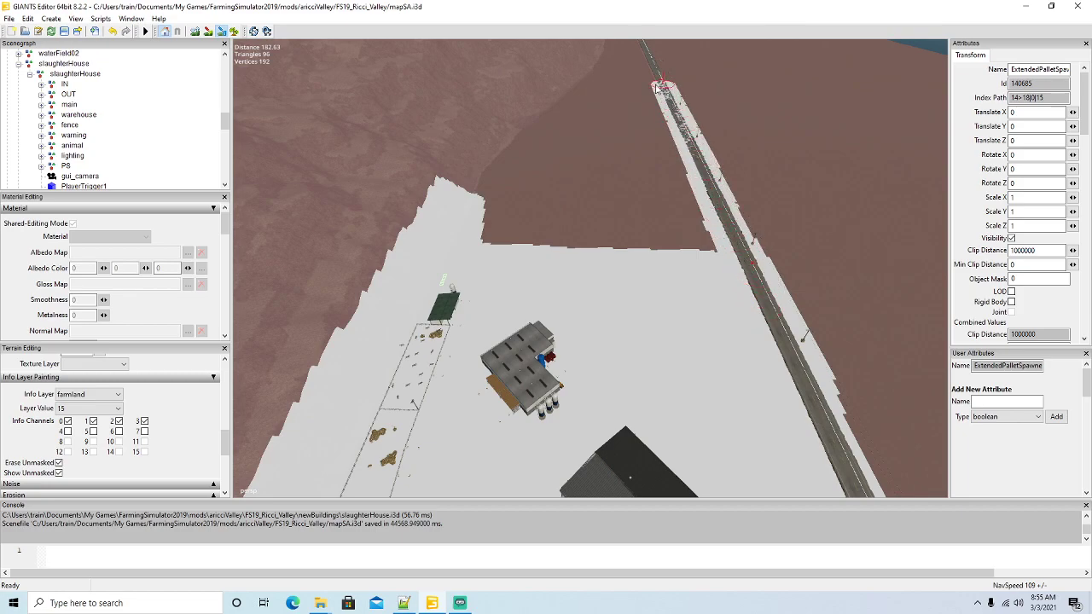
mouse_move(453, 189)
mouse_down()
mouse_move(478, 143)
mouse_move(544, 86)
mouse_move(572, 78)
mouse_up()
mouse_move(506, 163)
mouse_down()
mouse_move(490, 237)
mouse_move(707, 249)
mouse_move(651, 94)
mouse_move(651, 126)
mouse_up()
mouse_move(665, 185)
mouse_down()
mouse_move(652, 236)
mouse_move(634, 101)
mouse_move(629, 176)
mouse_move(606, 237)
mouse_move(602, 173)
mouse_move(617, 113)
mouse_up()
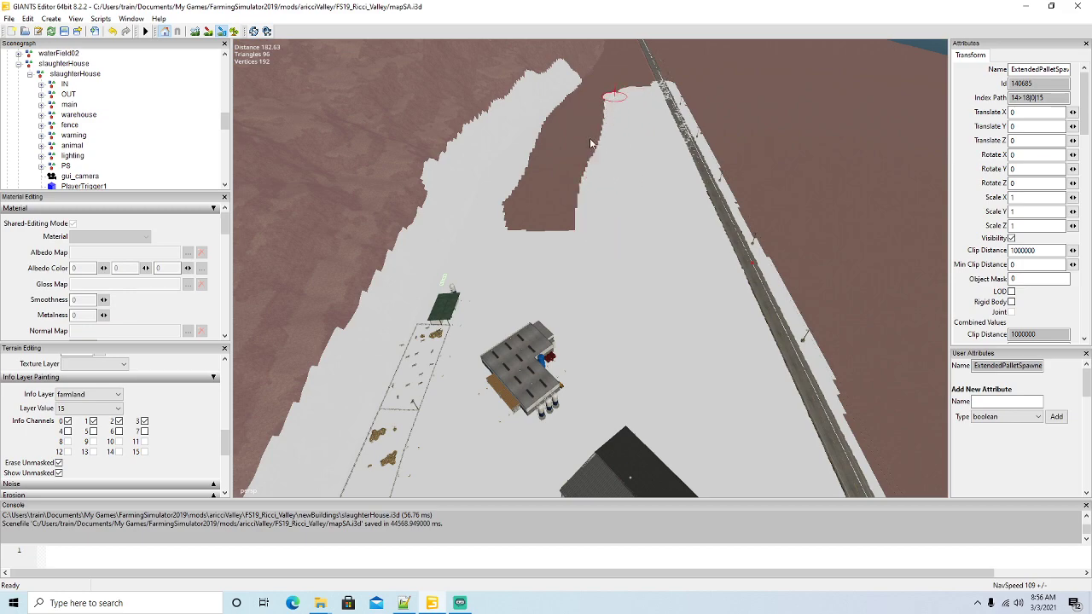
drag(568, 212, 558, 239)
mouse_move(561, 175)
mouse_down()
mouse_move(593, 101)
mouse_move(557, 142)
mouse_move(512, 230)
mouse_move(517, 151)
mouse_move(560, 112)
mouse_up()
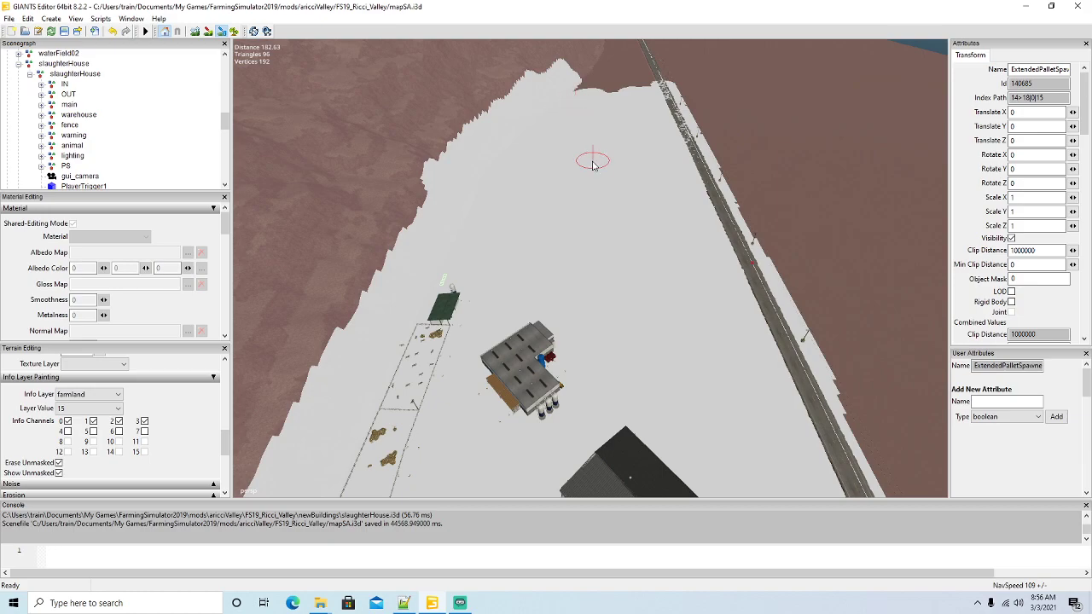
Continue painting farmland 15 along the narrowing grass strip between the cliff and the road towards the high bridge.
mouse_move(461, 184)
right_down()
mouse_move(472, 91)
mouse_move(467, 154)
right_up()
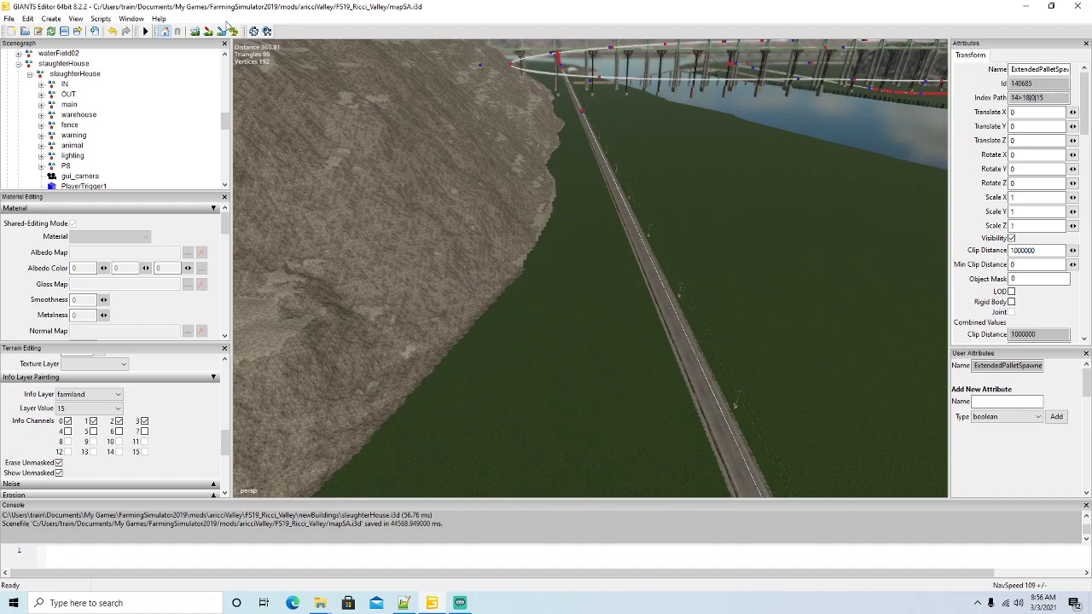
click(221, 32)
mouse_move(505, 278)
mouse_down()
mouse_move(558, 128)
mouse_move(604, 167)
mouse_move(678, 325)
mouse_move(644, 331)
mouse_move(590, 155)
mouse_move(581, 171)
mouse_move(611, 315)
mouse_move(569, 346)
mouse_move(461, 342)
mouse_move(547, 244)
mouse_move(563, 164)
mouse_move(563, 345)
mouse_move(540, 328)
mouse_move(533, 358)
mouse_move(557, 251)
mouse_up()
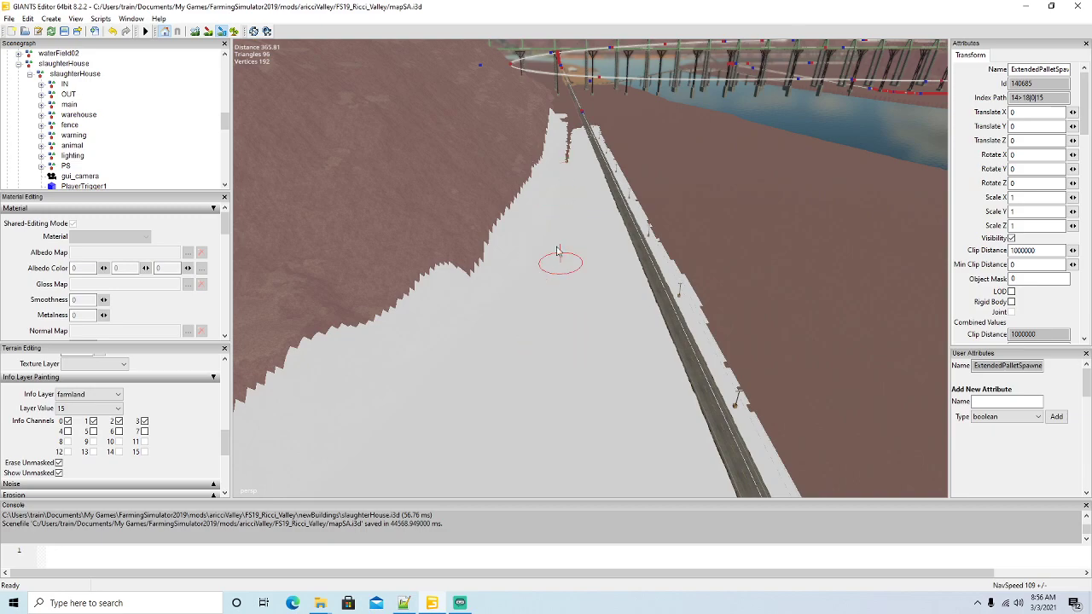
click(220, 30)
mouse_move(391, 181)
alt+mouse_down()
mouse_move(384, 153)
mouse_move(381, 223)
alt+mouse_up()
scroll(385, 151, up, 5)
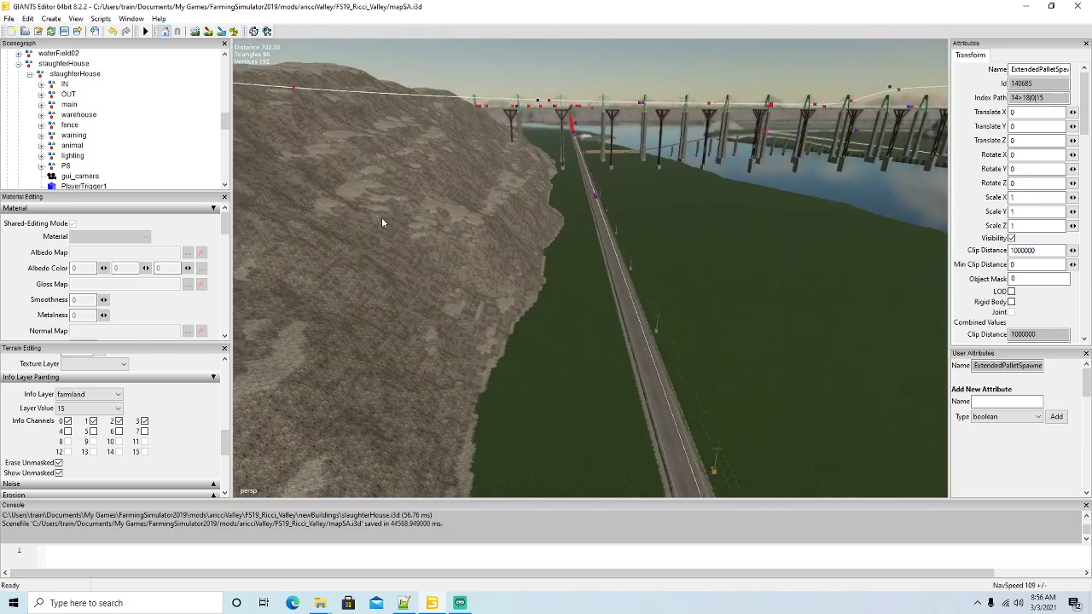
click(220, 29)
mouse_move(529, 393)
mouse_down()
mouse_move(566, 367)
mouse_move(570, 244)
mouse_move(585, 246)
mouse_up()
Paint farmland 15 across the road and the cliff-side grass up to the first piers of the high bridge.
click(221, 30)
mouse_move(335, 194)
alt+mouse_down()
mouse_move(338, 139)
mouse_move(332, 184)
alt+mouse_up()
scroll(339, 139, up, 5)
alt+middle_drag(332, 184, 342, 208)
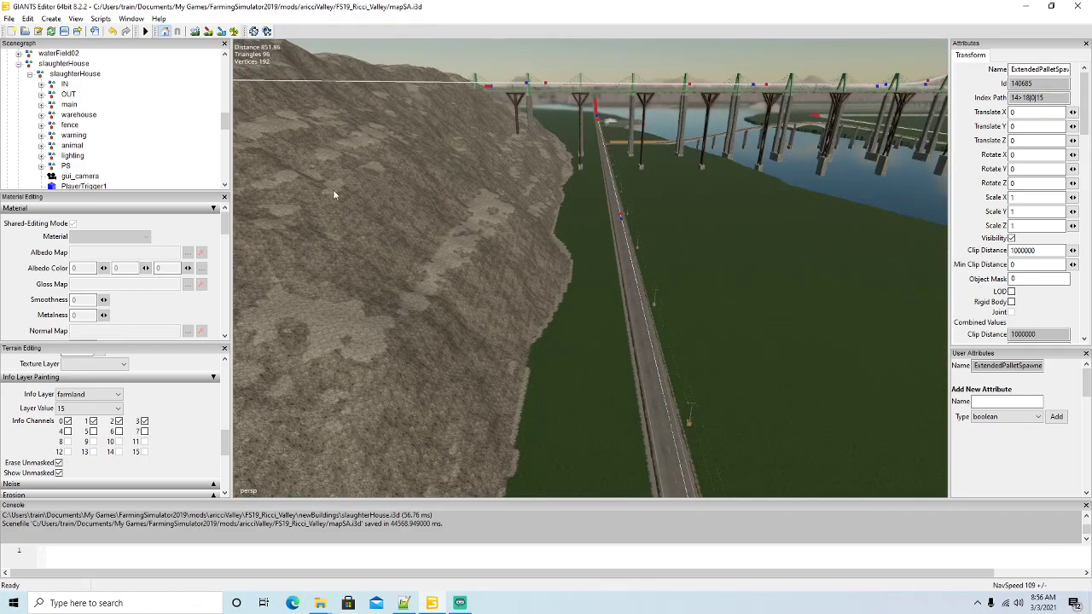
click(221, 31)
mouse_move(546, 256)
mouse_down()
mouse_move(578, 169)
mouse_move(616, 209)
mouse_move(616, 290)
mouse_move(601, 257)
mouse_move(597, 175)
mouse_move(568, 329)
mouse_up()
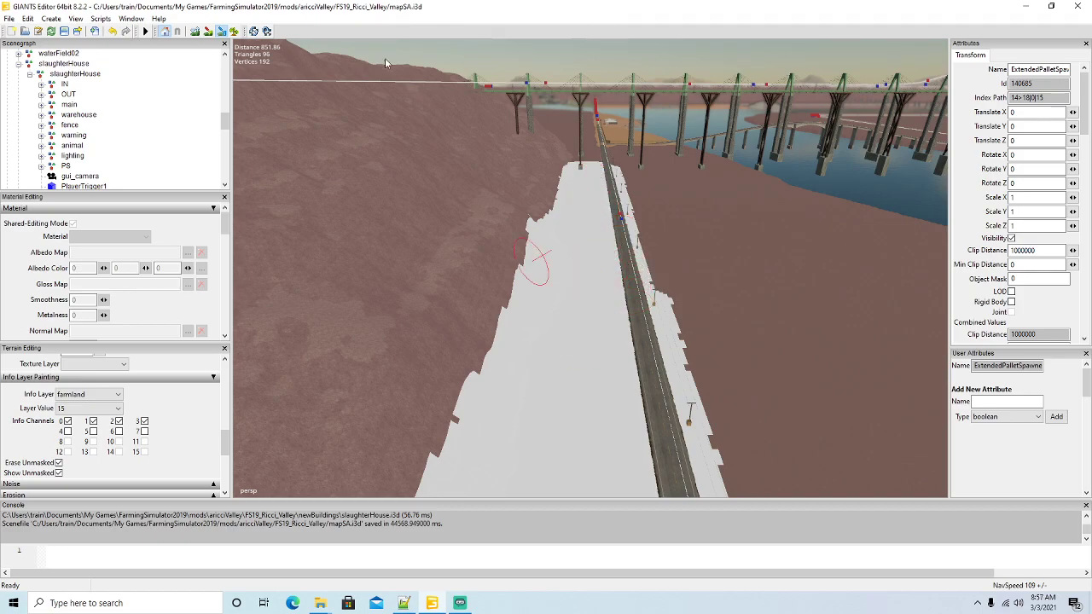
Finish the end of farmland 15 around the bridge pier and check the painted strip looking back towards the slaughterhouse.
click(221, 30)
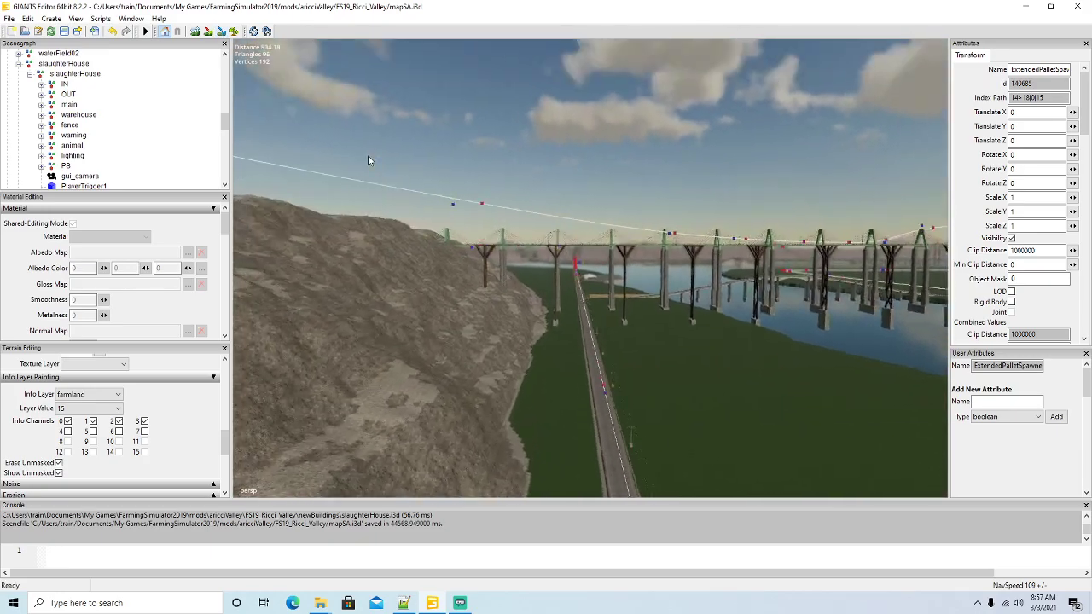
alt+drag(368, 156, 355, 223)
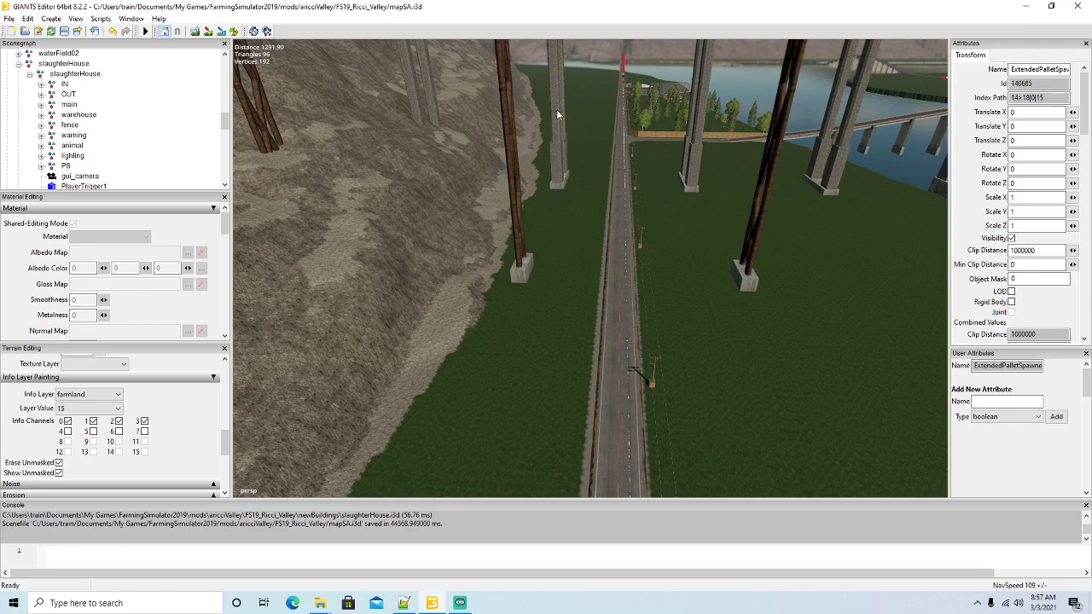
click(221, 32)
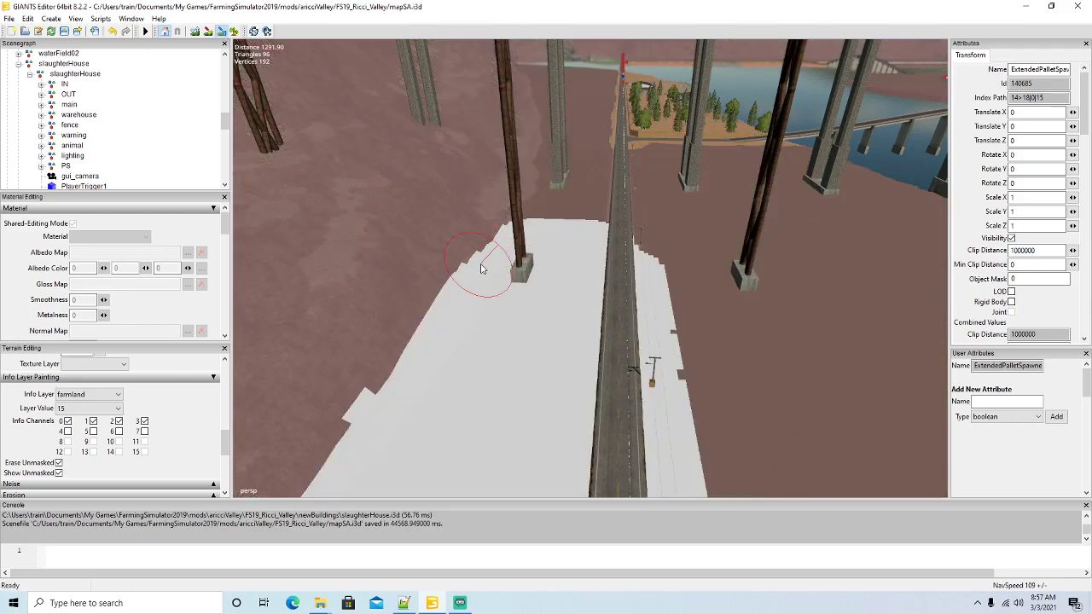
mouse_move(483, 261)
mouse_down()
mouse_move(538, 178)
mouse_move(625, 181)
mouse_move(640, 204)
mouse_move(642, 252)
mouse_move(570, 184)
mouse_move(539, 247)
mouse_move(399, 259)
mouse_move(349, 245)
mouse_up()
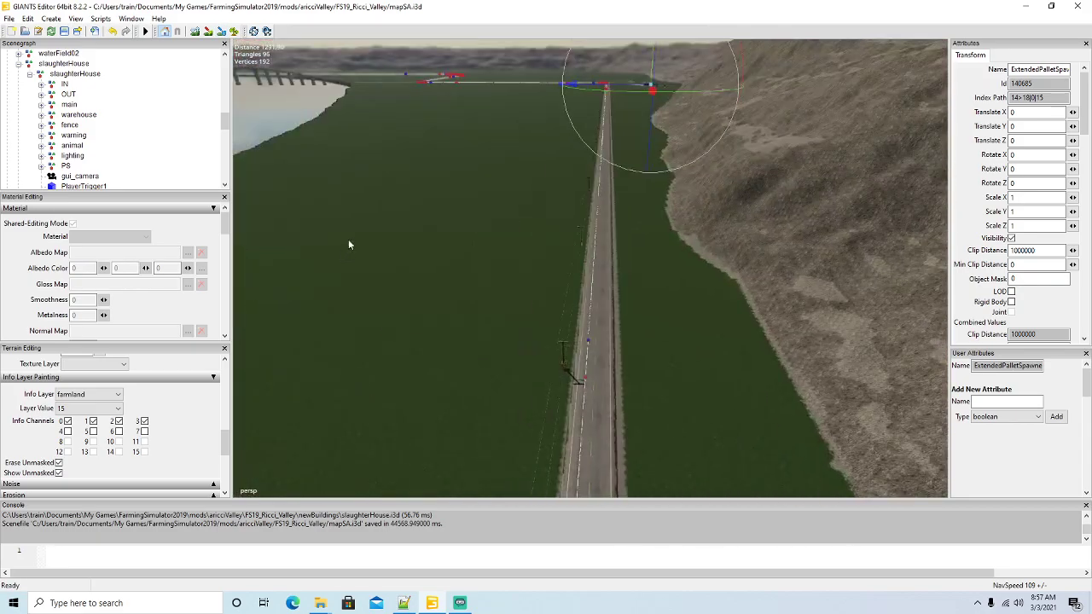
click(222, 30)
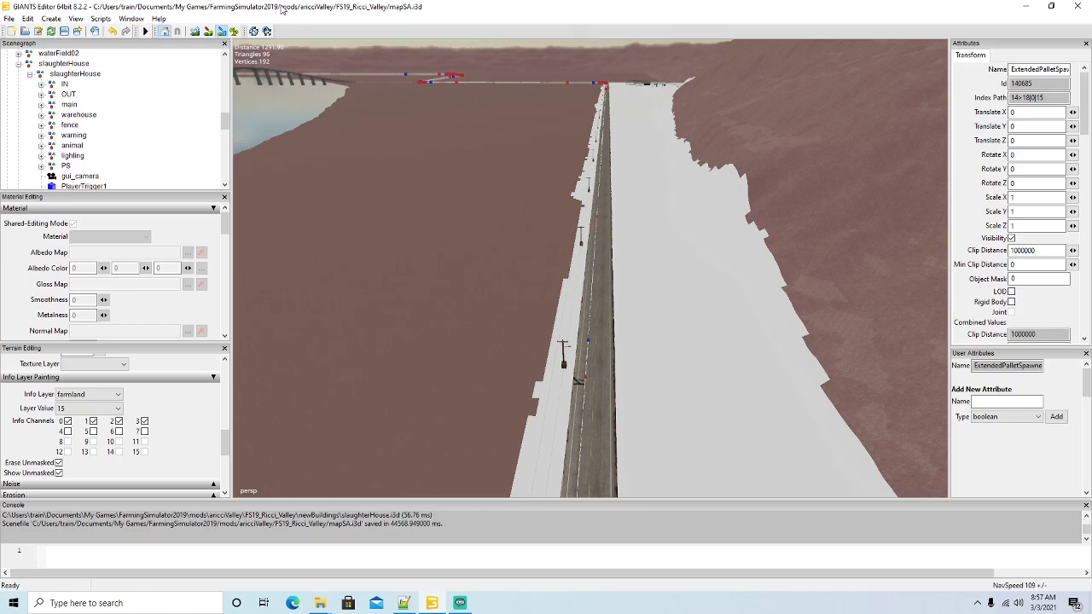
click(222, 30)
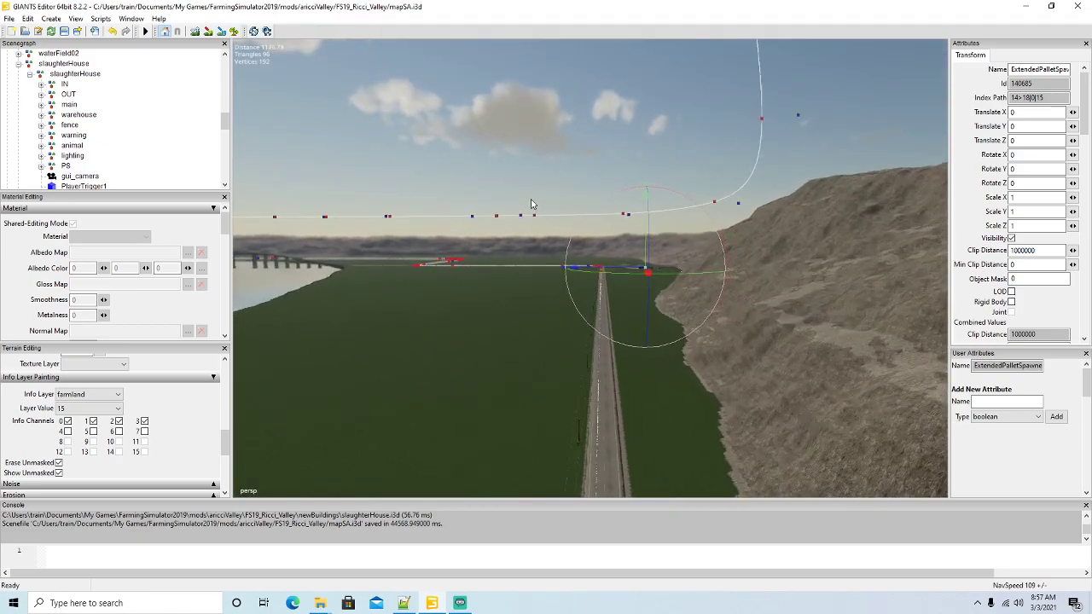
Return to the slaughterhouse, select its inner slaughterHouse group and set the farmlandId user attribute to 15.
scroll(549, 200, up, 10)
alt+drag(535, 201, 510, 303)
scroll(548, 200, up, 5)
scroll(600, 295, down, 3)
scroll(680, 267, up, 5)
scroll(145, 150, down, 2)
scroll(139, 136, up, 3)
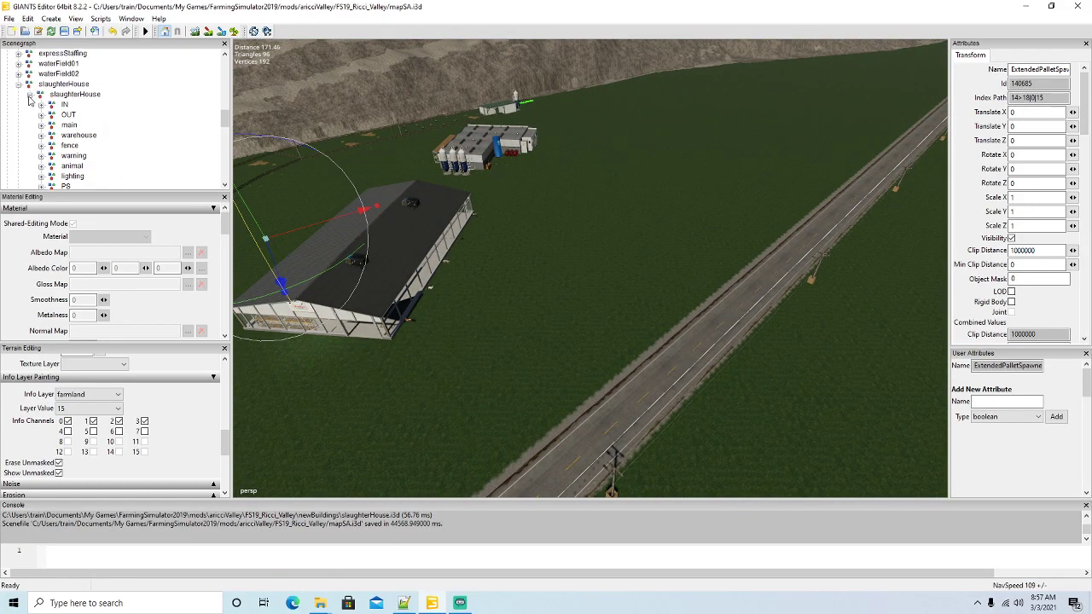
click(29, 94)
click(75, 94)
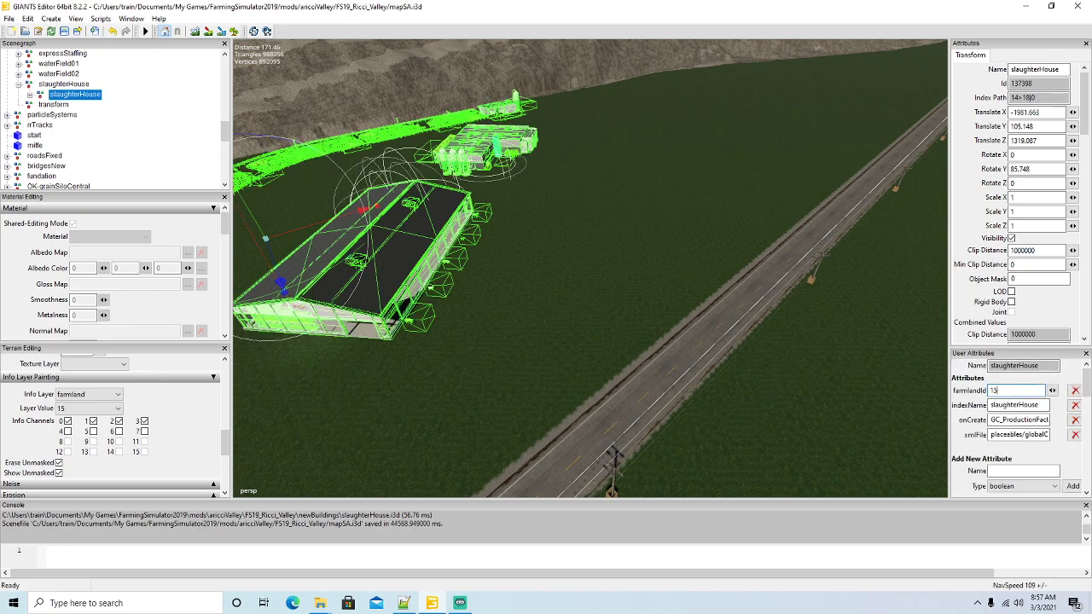
Save the mapSA.i3d scene with the slaughterhouse assigned to its farmland.
scroll(741, 276, down, 5)
right_drag(723, 275, 758, 277)
scroll(770, 283, up, 3)
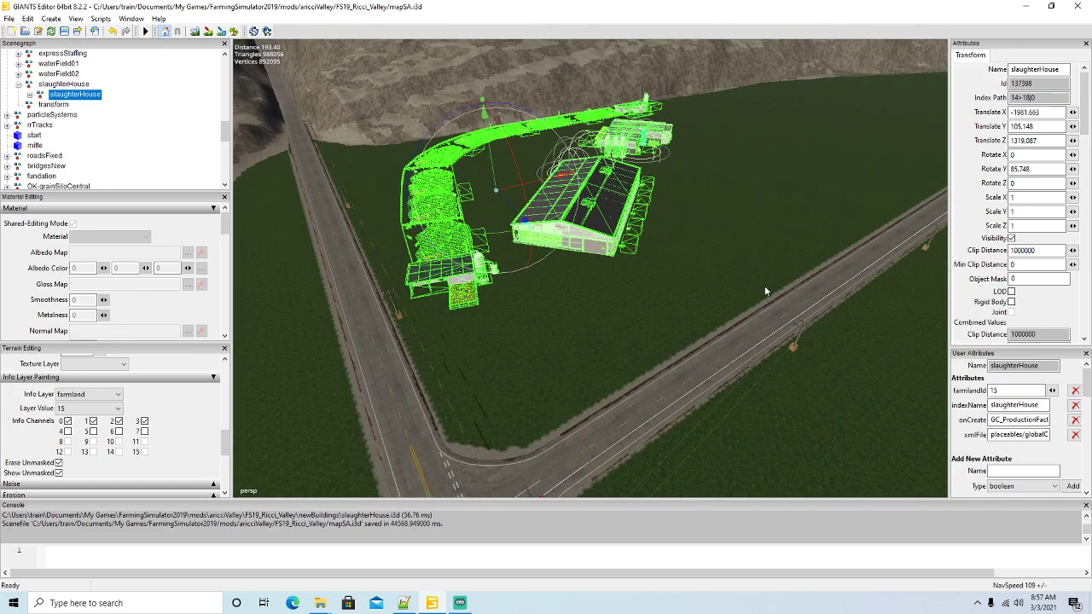
click(64, 31)
Switch to Notepad++ and in l10n_en.xml replace Ricciville with Ricci_Valley in the slaughterHouse entries from function through Output1.
click(403, 603)
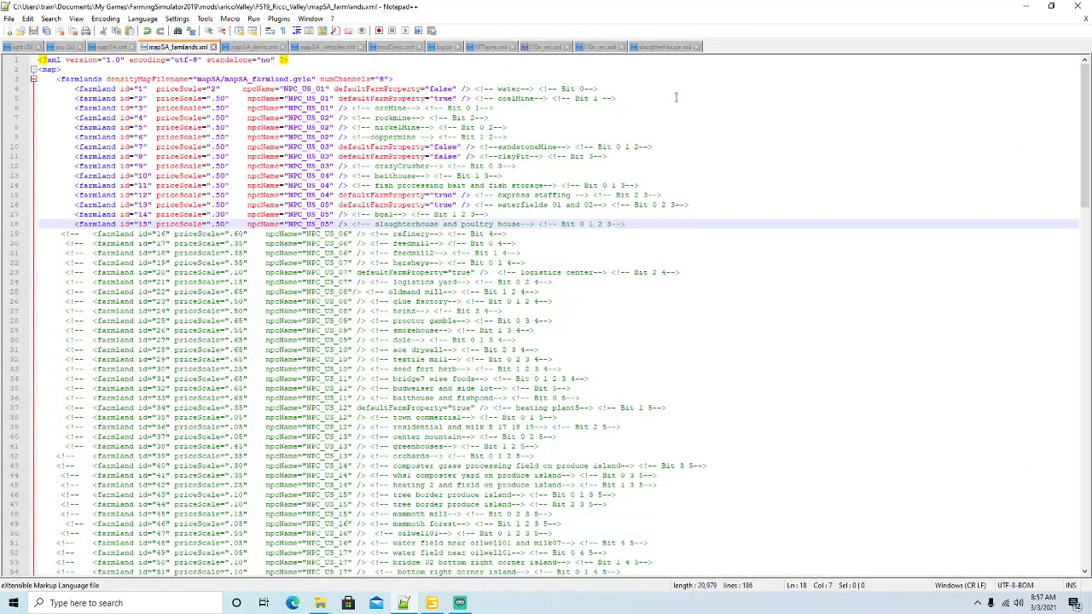
click(544, 47)
scroll(351, 301, up, 9)
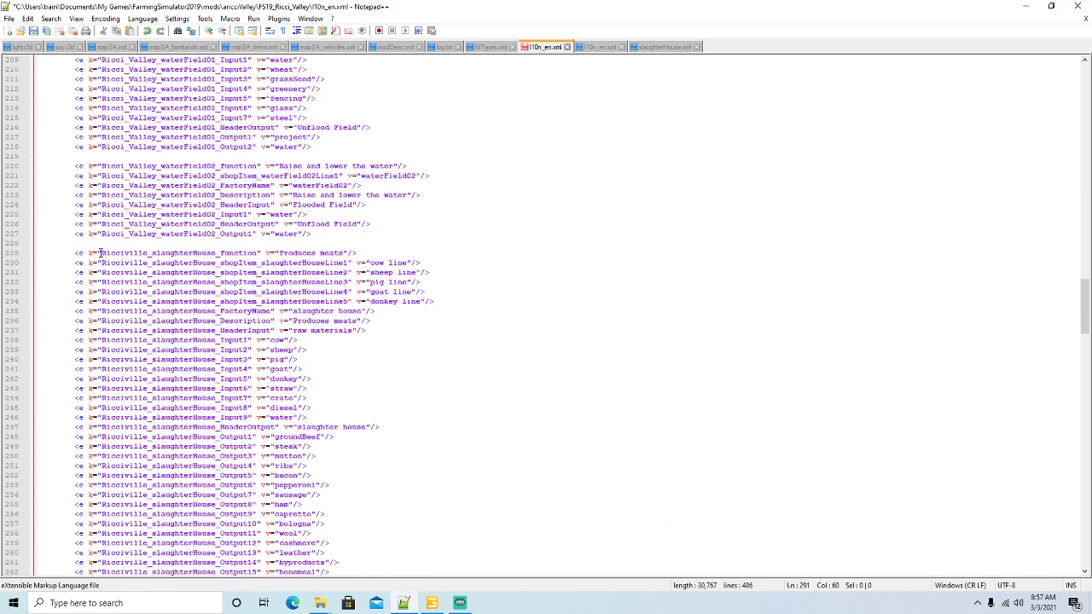
drag(100, 253, 150, 253)
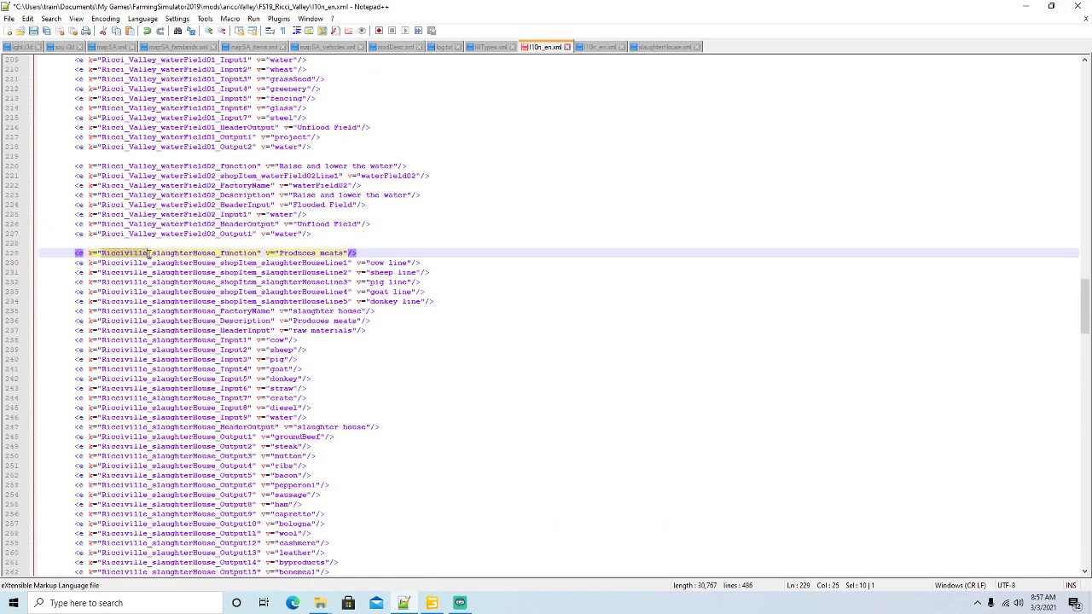
click(50, 18)
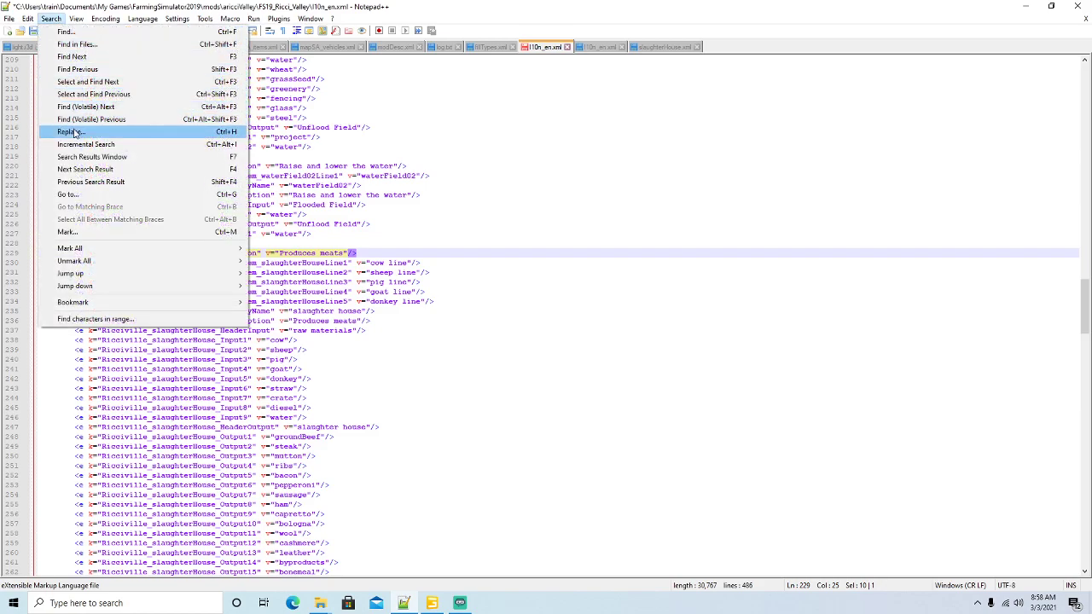
click(75, 132)
key(Tab)
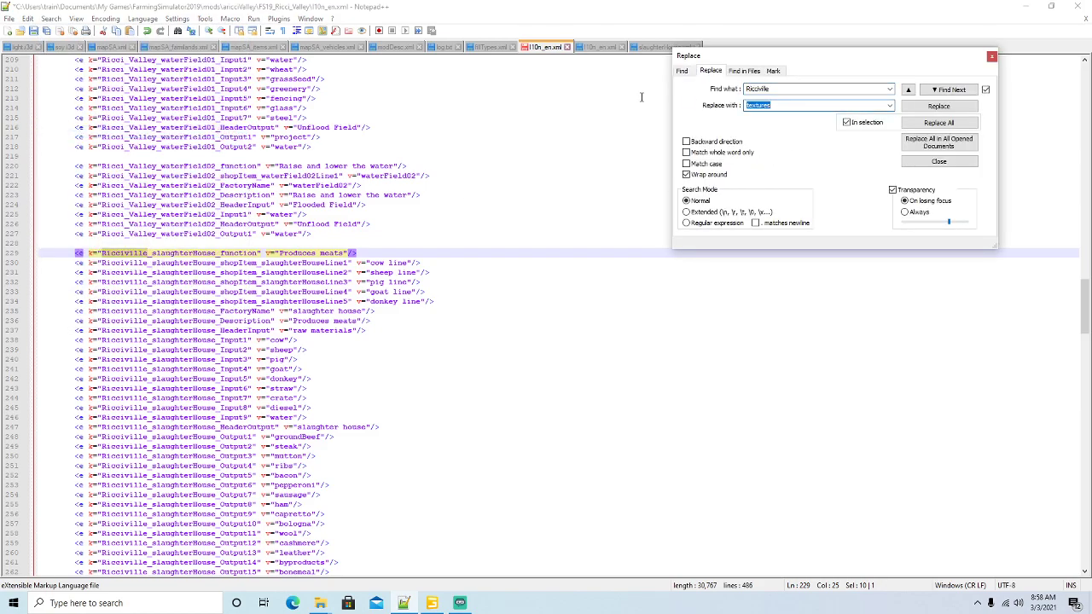
text(Ricci_Valley)
click(916, 108)
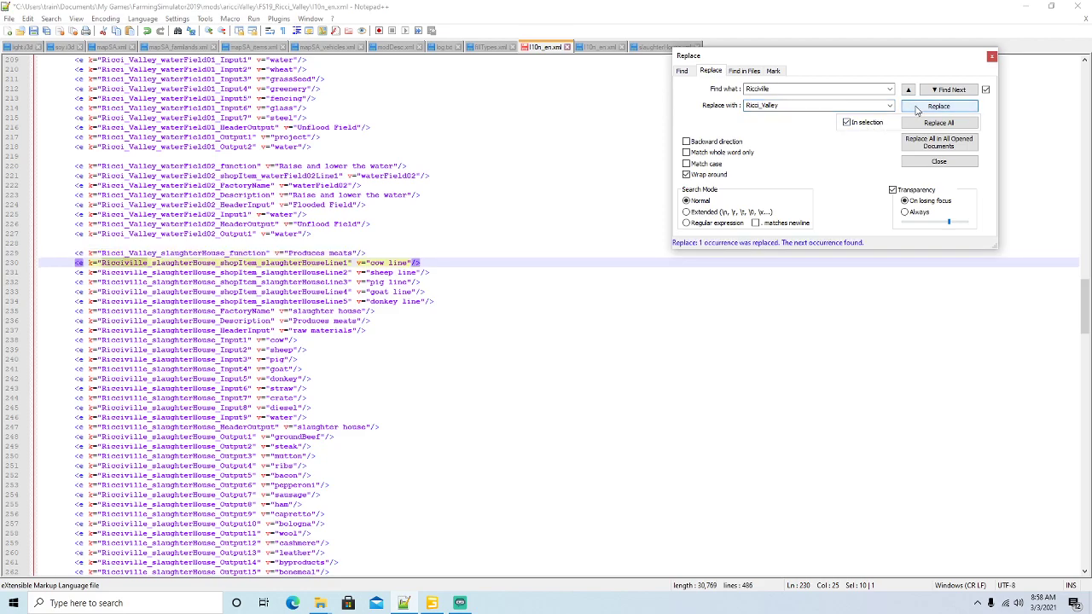
click(916, 107)
click(917, 107)
click(916, 108)
click(917, 108)
click(916, 107)
click(916, 108)
click(916, 108)
click(917, 107)
click(917, 107)
click(916, 107)
click(916, 108)
scroll(579, 290, down, 4)
scroll(580, 286, down, 4)
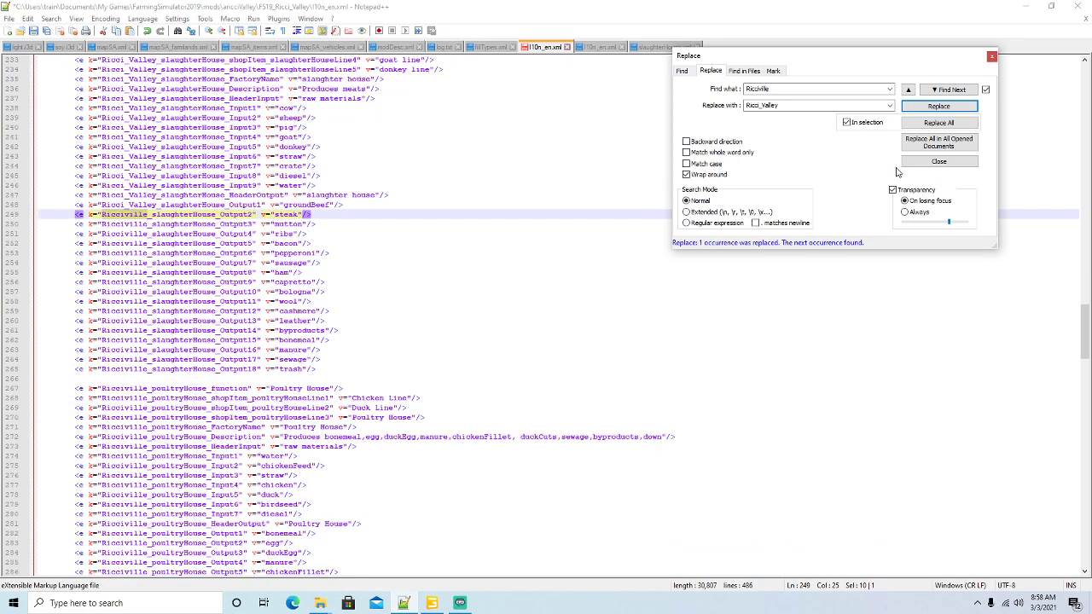
Replace Ricciville with Ricci_Valley in the remaining slaughterHouse entries, Output2 through Output18.
click(926, 111)
click(925, 111)
click(925, 111)
click(925, 111)
click(925, 111)
click(925, 111)
click(925, 111)
click(925, 111)
click(925, 111)
click(924, 109)
click(924, 109)
click(924, 109)
click(924, 109)
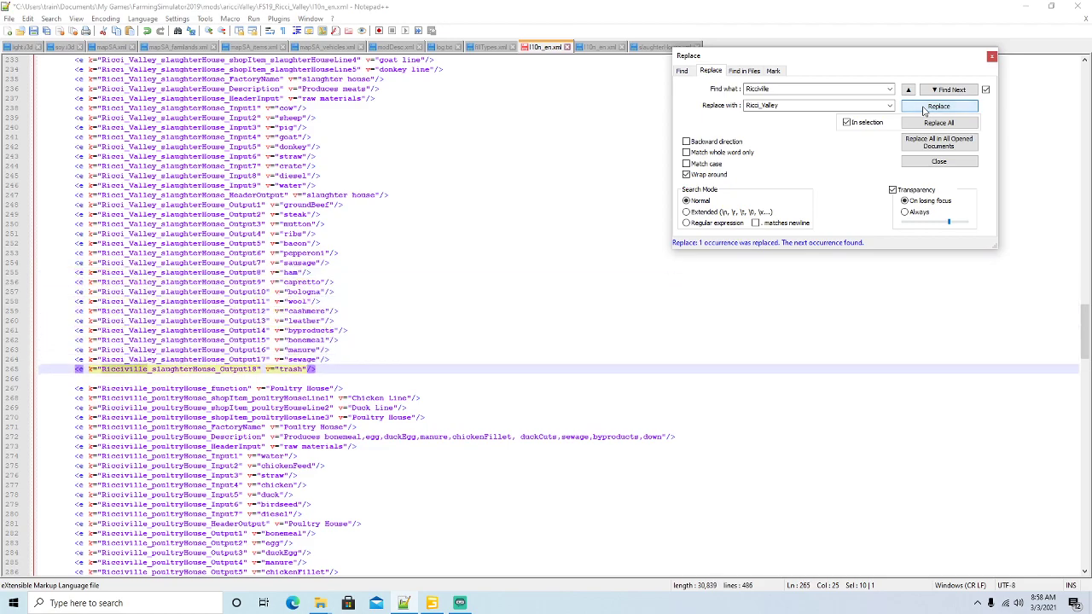
click(924, 109)
Replace Ricciville with Ricci_Valley in all poultryHouse entries of l10n_en.xml, close the Replace window and save the file.
scroll(665, 205, down, 7)
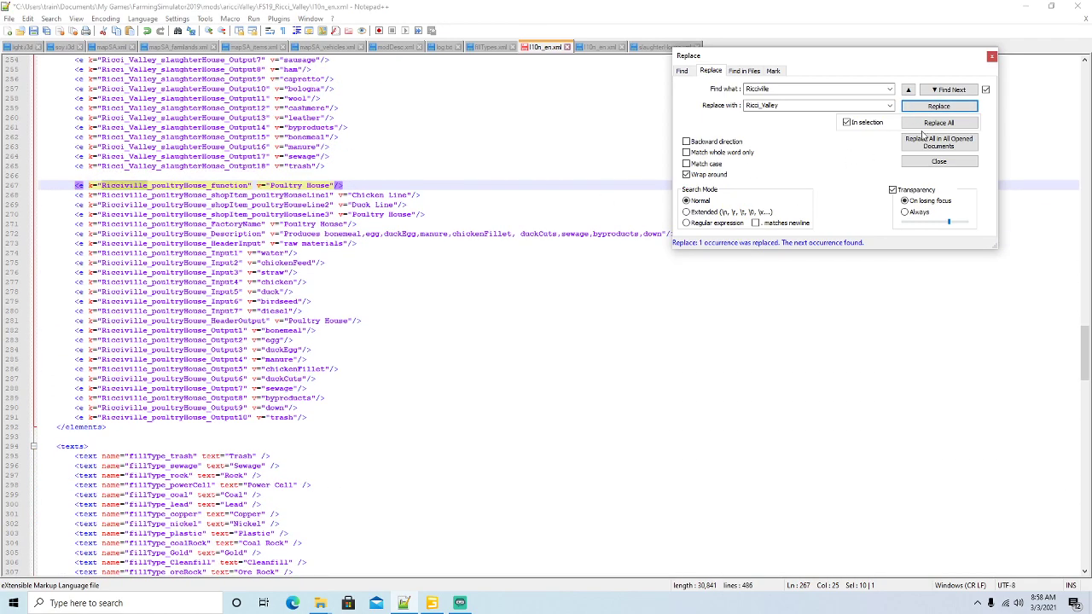
click(942, 109)
click(941, 110)
click(939, 106)
click(939, 107)
click(939, 107)
click(939, 107)
click(938, 106)
click(939, 107)
click(939, 106)
click(938, 107)
click(939, 107)
click(939, 106)
click(939, 106)
click(939, 106)
click(939, 107)
click(939, 107)
click(939, 106)
click(939, 107)
click(938, 106)
click(939, 107)
click(991, 56)
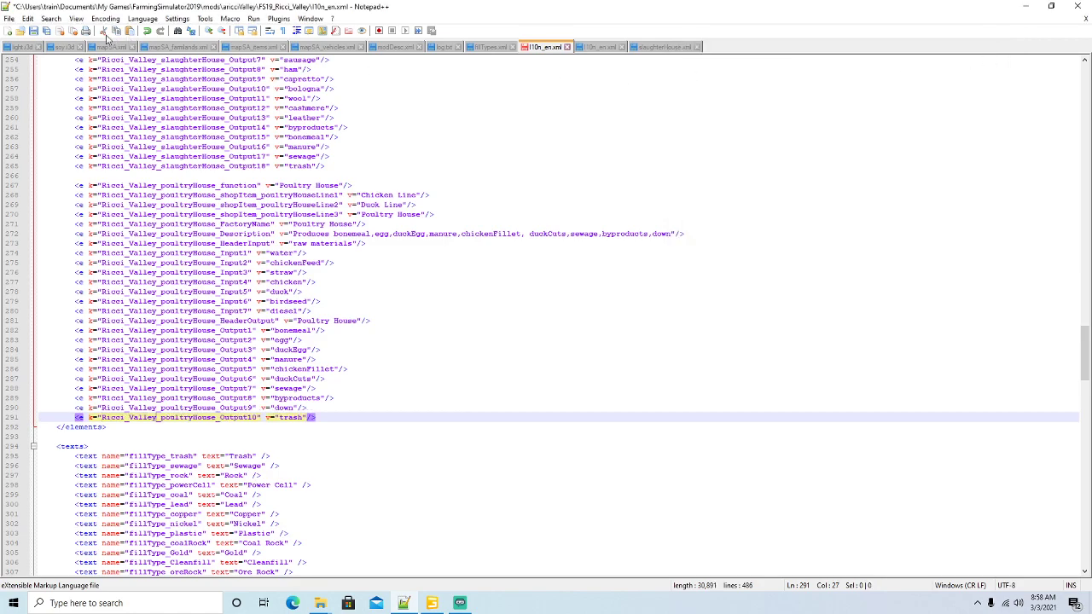
Review the renamed slaughterHouse and poultryHouse entries in l10n_en.xml, including their inputs and outputs.
scroll(305, 242, up, 6)
scroll(305, 242, up, 4)
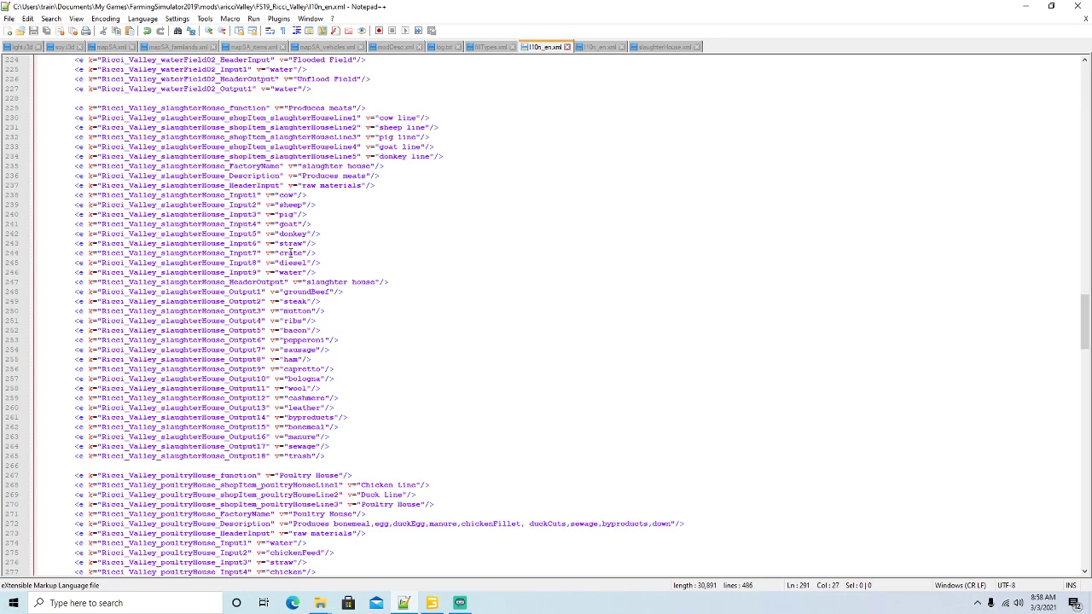
click(291, 272)
scroll(425, 292, down, 4)
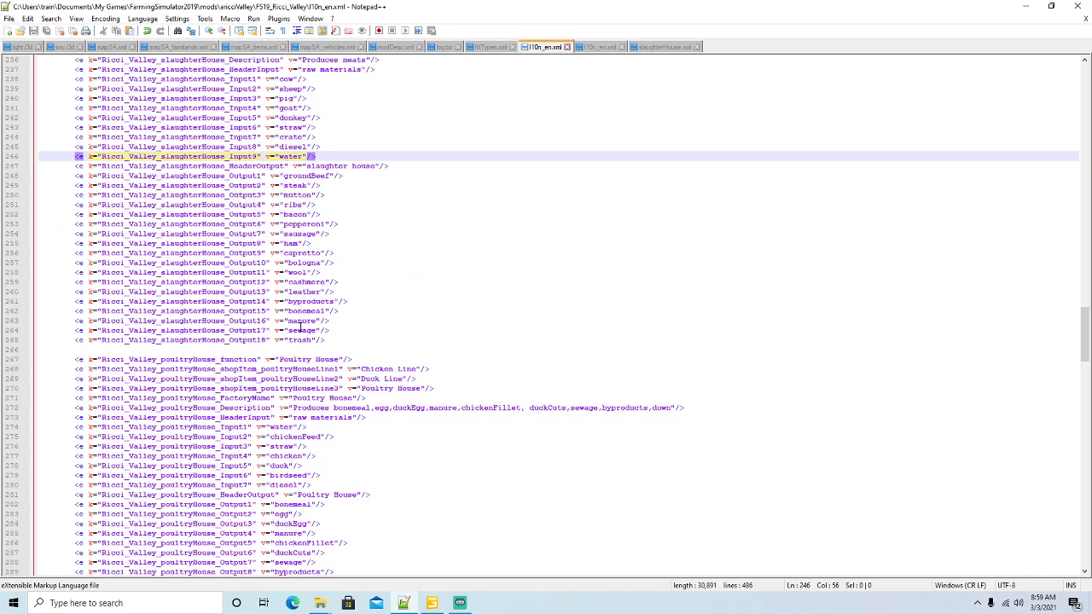
scroll(392, 289, up, 1)
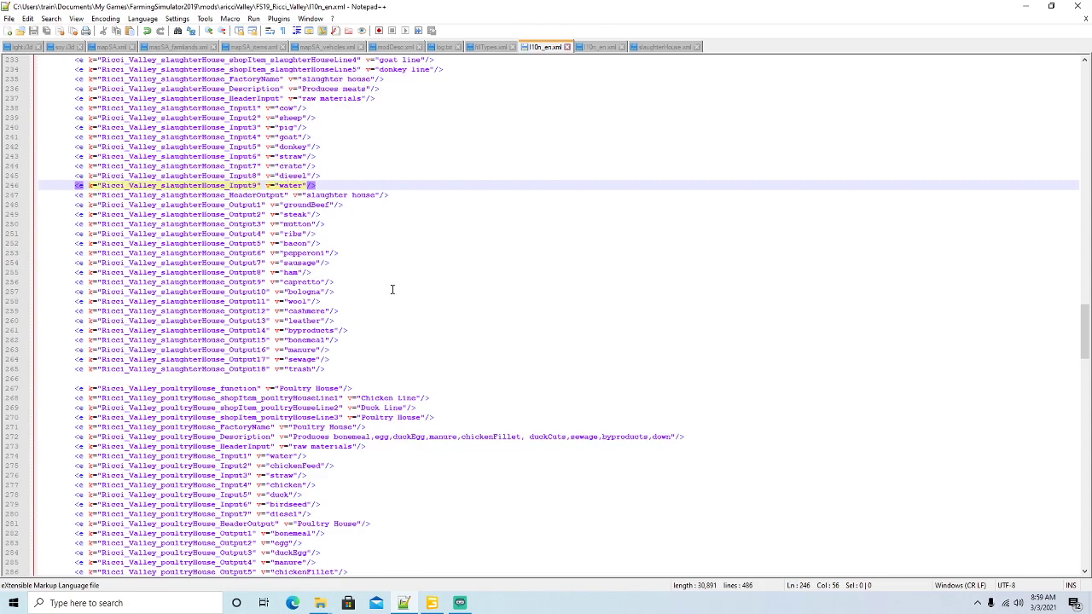
scroll(486, 262, up, 1)
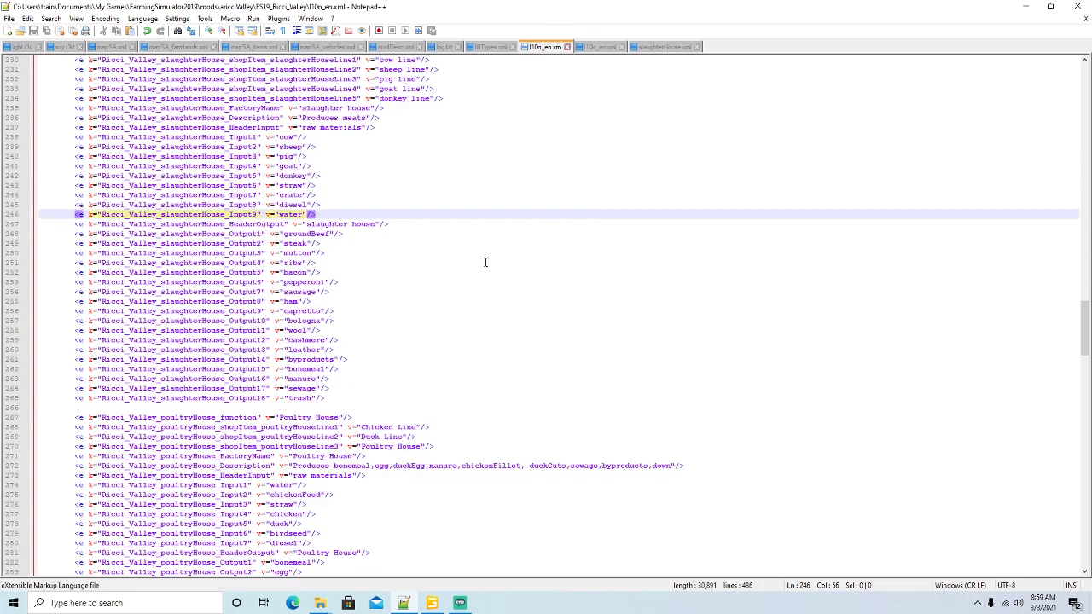
Bring up slaughterHouse.xml in a reduced window over the map editor and go to the start of the file.
click(665, 47)
click(1051, 8)
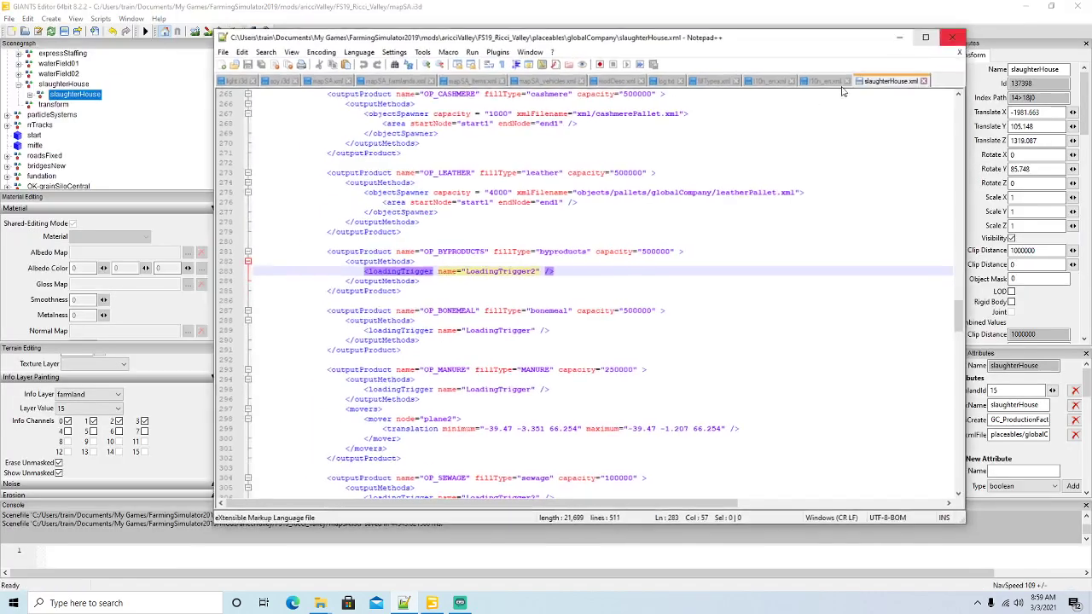
drag(761, 54, 690, 53)
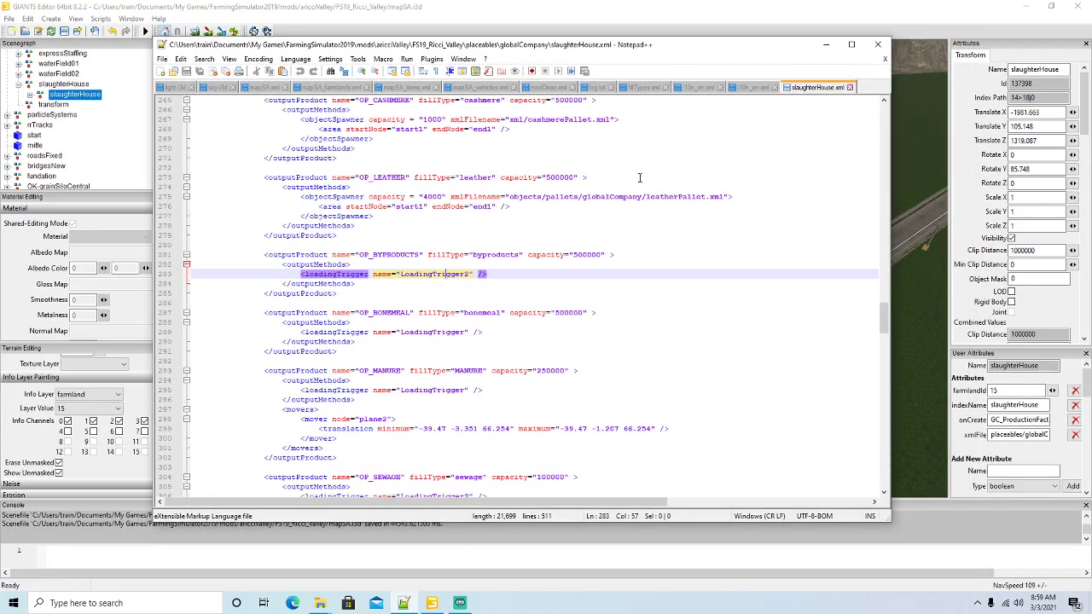
scroll(608, 277, up, 20)
scroll(608, 278, up, 20)
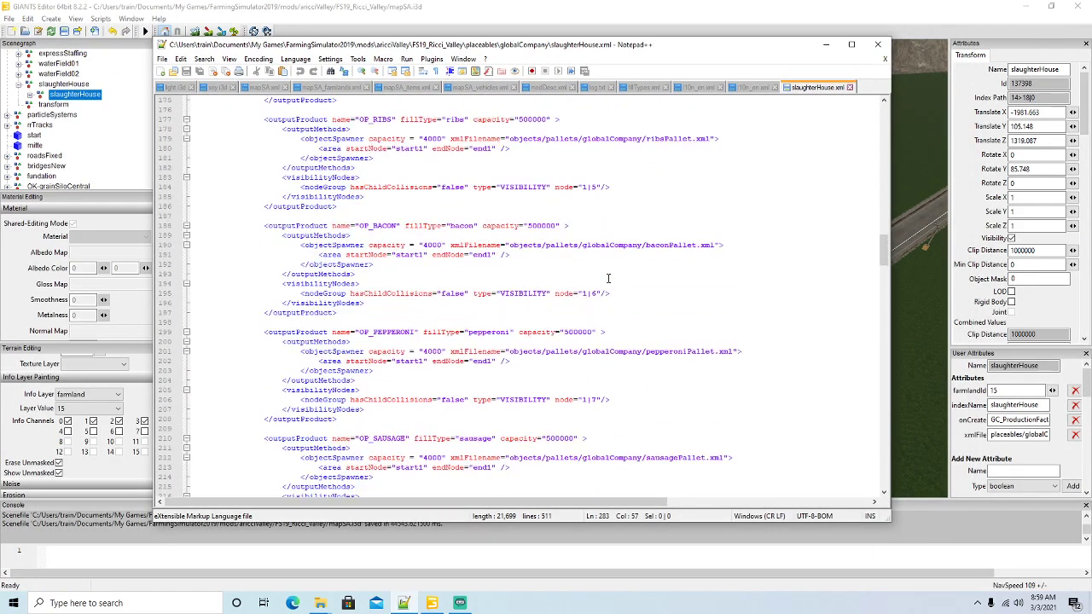
scroll(609, 278, up, 5)
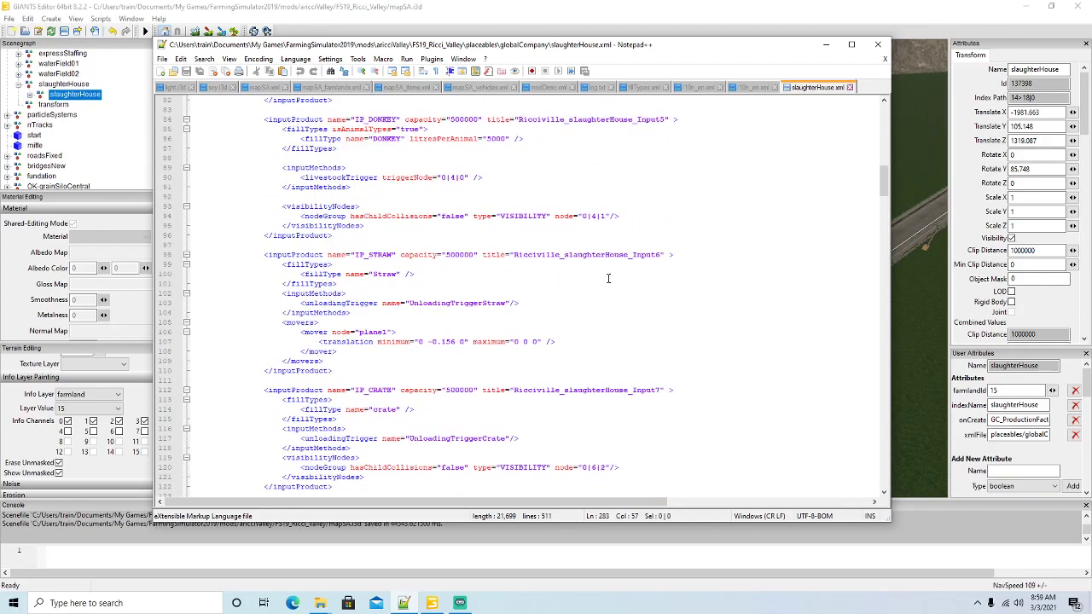
scroll(608, 278, up, 20)
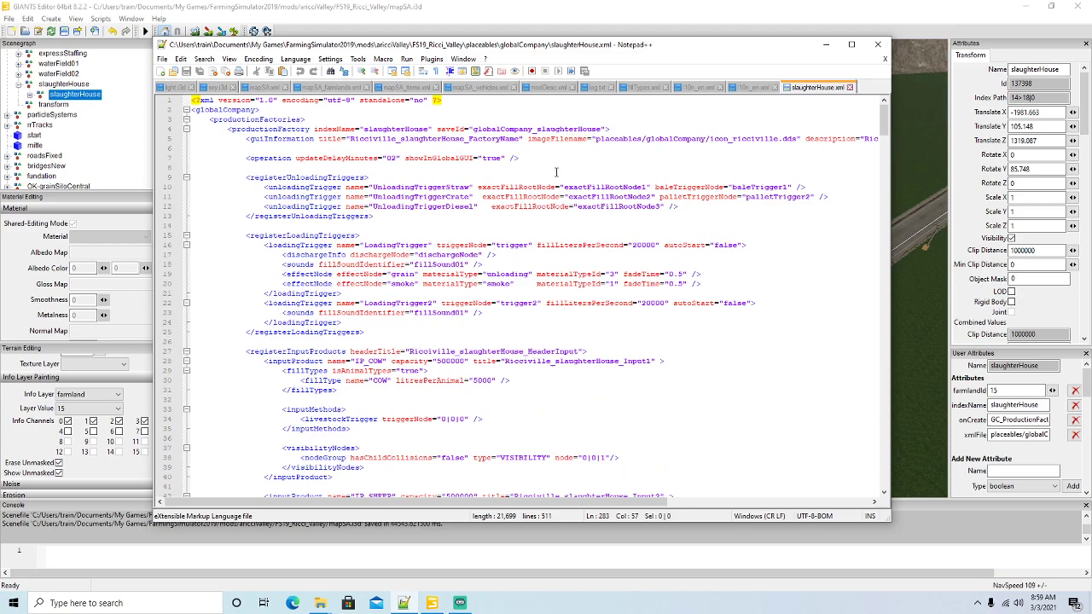
scroll(557, 173, down, 1)
scroll(560, 174, up, 1)
In slaughterHouse.xml, replace Ricciville with Ricci_Valley from the guiInformation line through the IP_STRAW input product.
drag(348, 139, 398, 138)
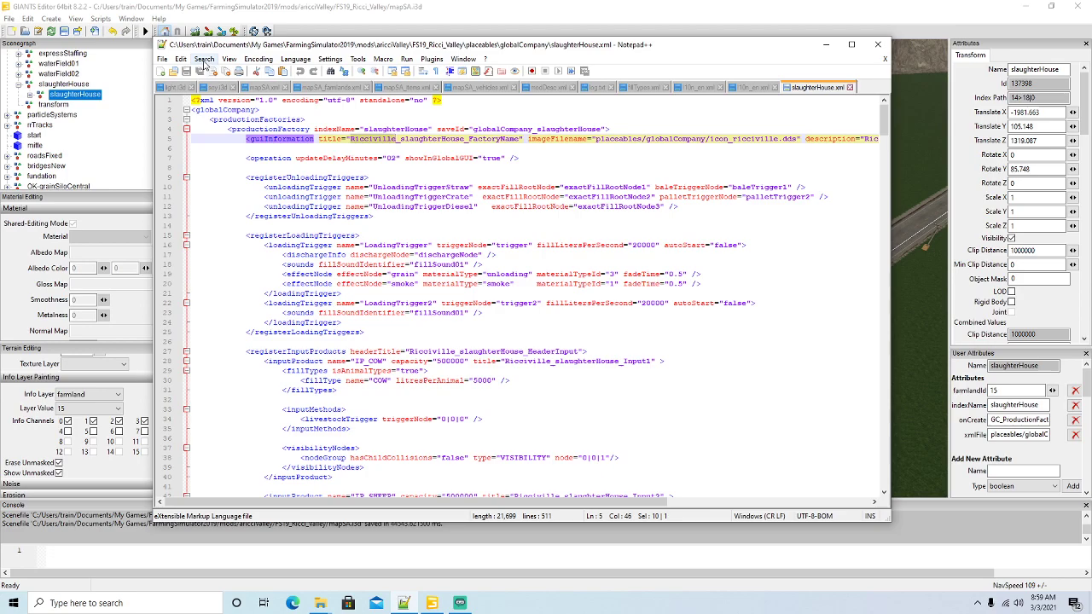
click(204, 58)
click(236, 173)
click(788, 108)
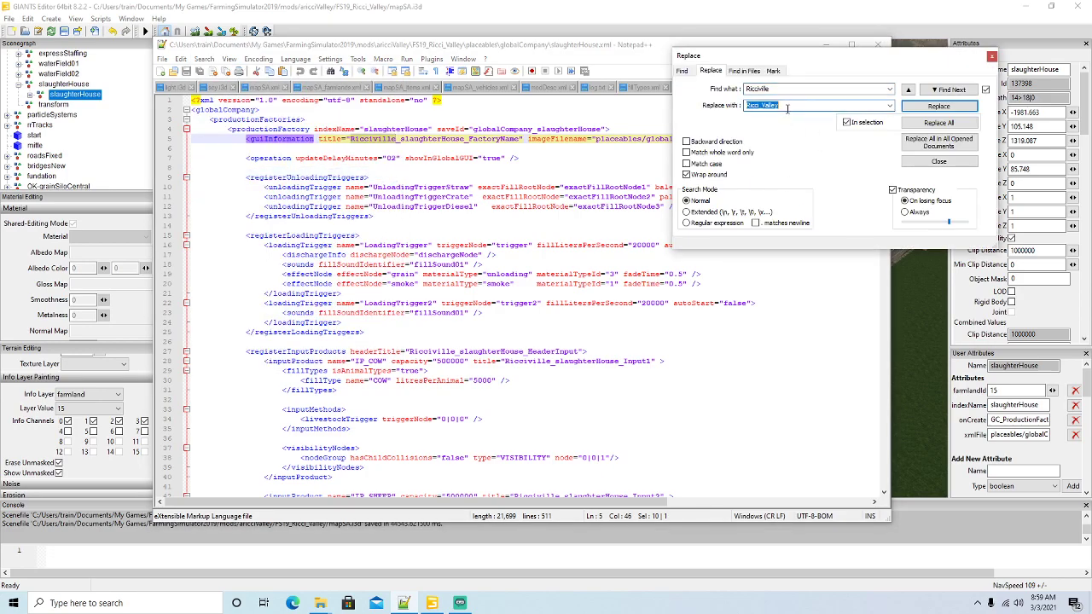
click(912, 111)
click(912, 112)
click(912, 111)
click(912, 111)
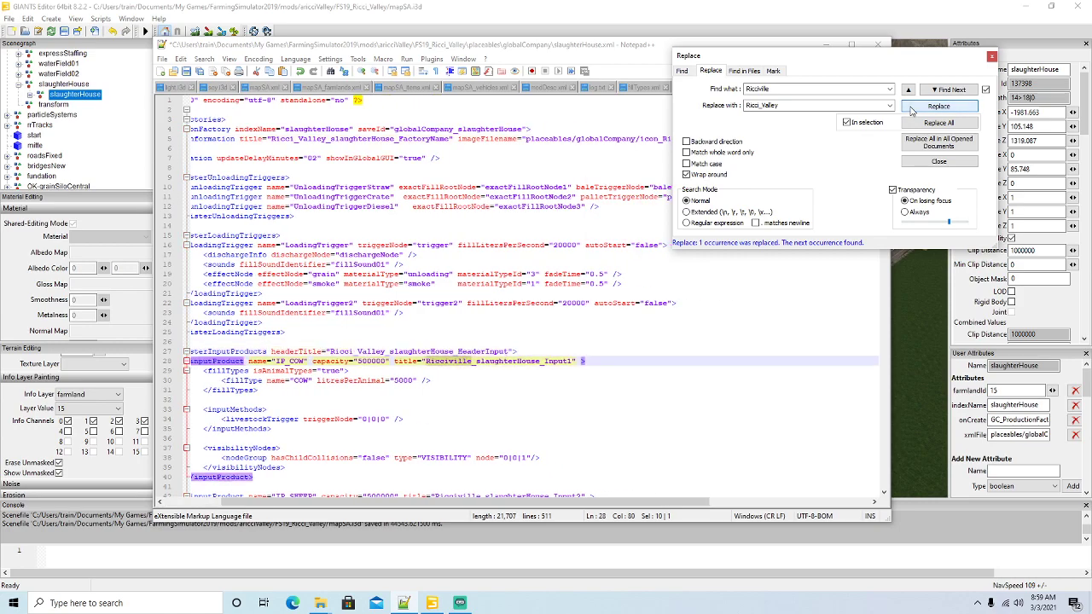
click(912, 111)
click(912, 110)
click(913, 111)
click(912, 111)
click(913, 111)
click(912, 110)
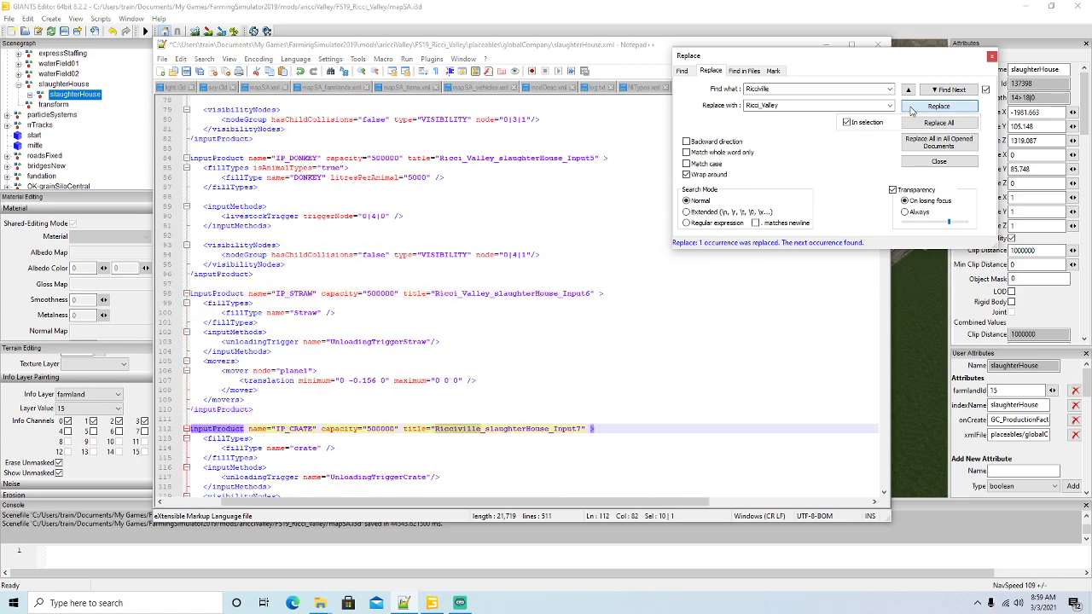
Replace Ricciville with Ricci_Valley from the IP_CRATE input through the slaughterHouseLine5 product line, close the Replace window and save slaughterHouse.xml.
click(913, 111)
click(912, 111)
click(913, 111)
click(912, 111)
click(912, 111)
click(912, 111)
click(912, 111)
click(912, 111)
click(912, 111)
click(913, 111)
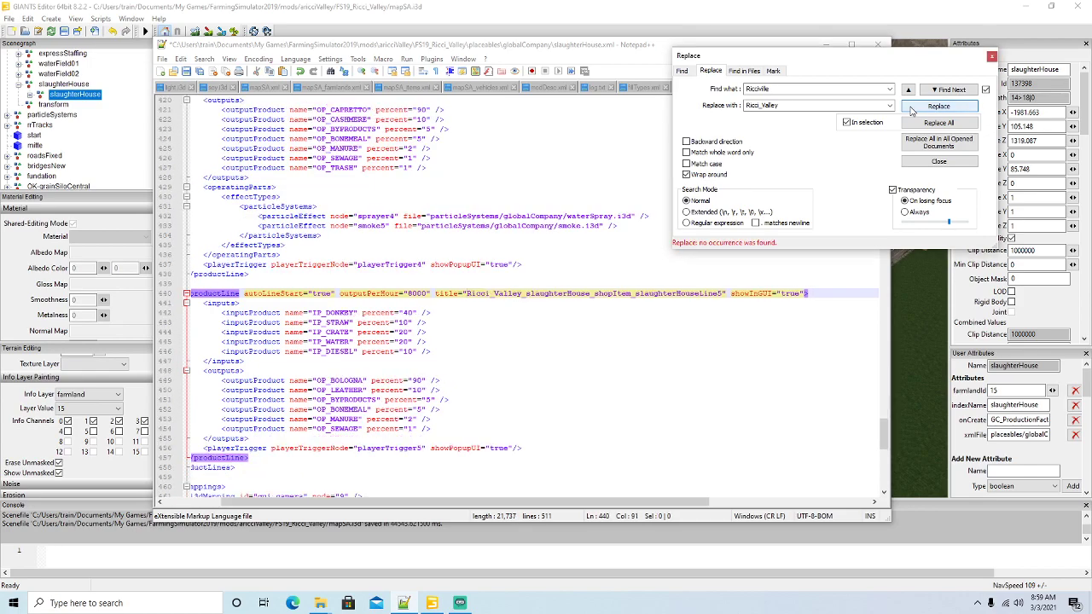
click(991, 56)
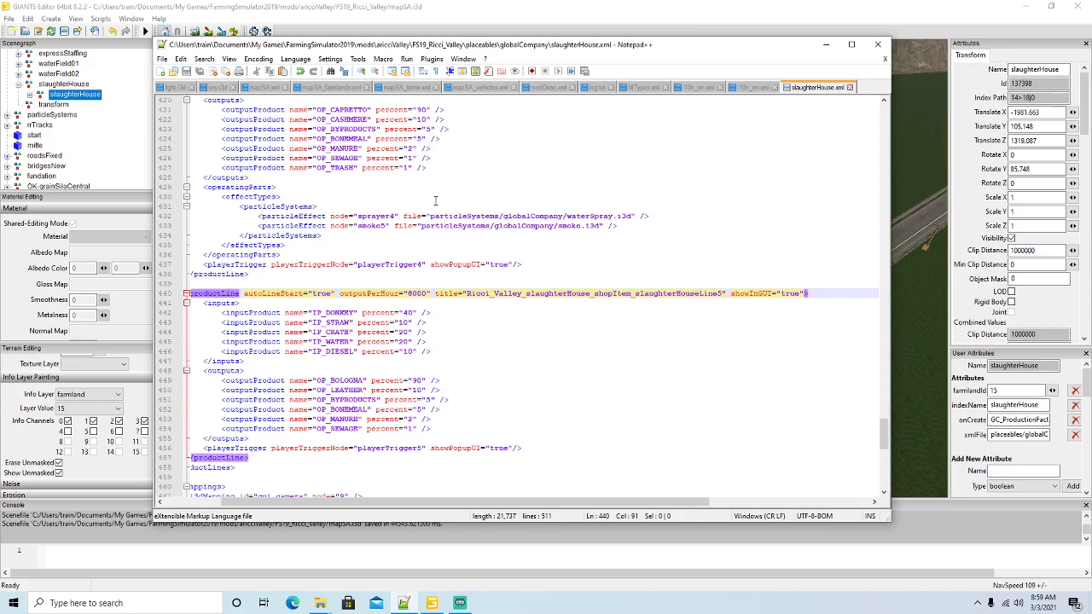
Return to the start of slaughterHouse.xml and examine the loading triggers and animal input products alongside the scenegraph.
scroll(435, 201, up, 20)
scroll(436, 200, up, 20)
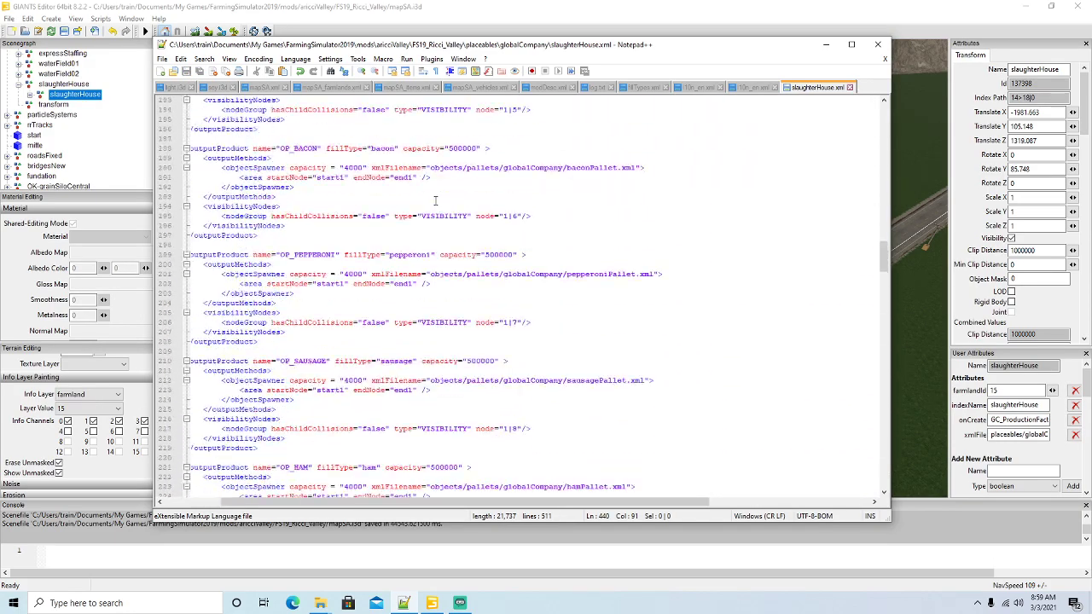
scroll(435, 201, up, 20)
scroll(435, 201, up, 17)
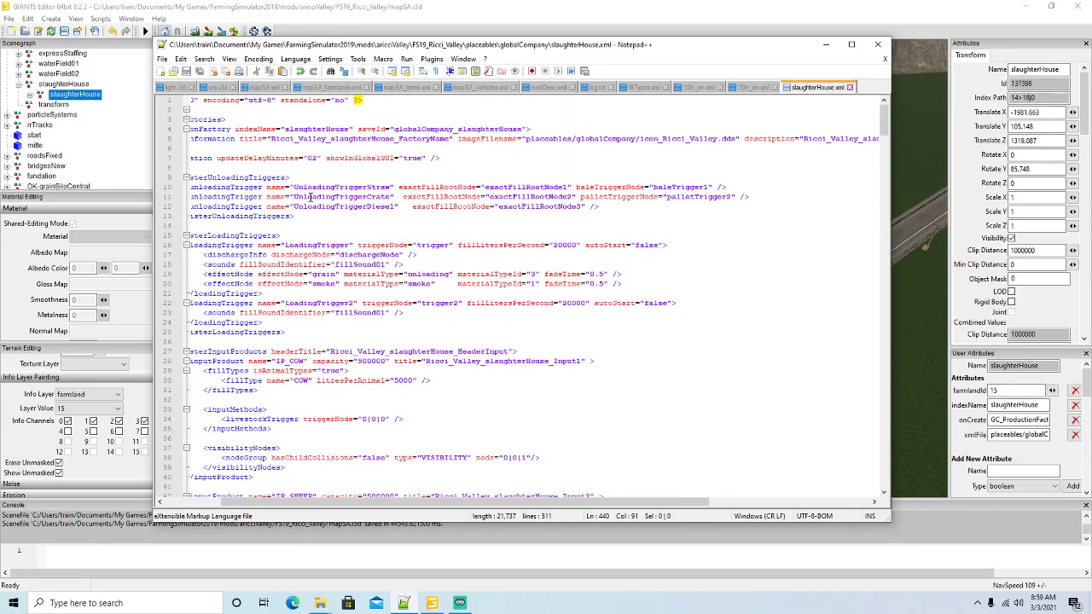
drag(442, 502, 385, 502)
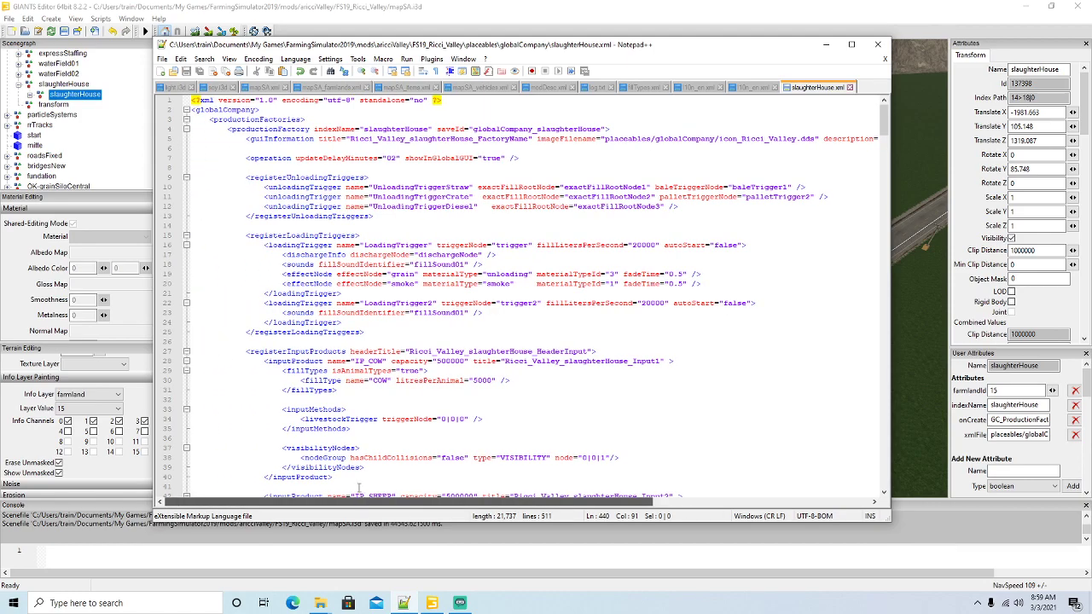
click(318, 246)
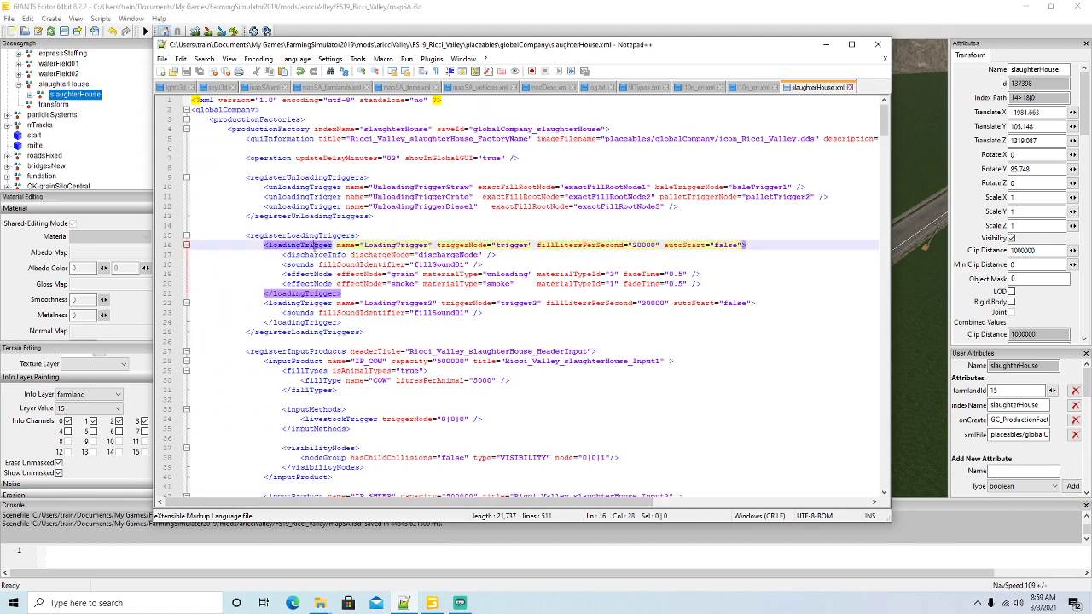
scroll(447, 320, down, 7)
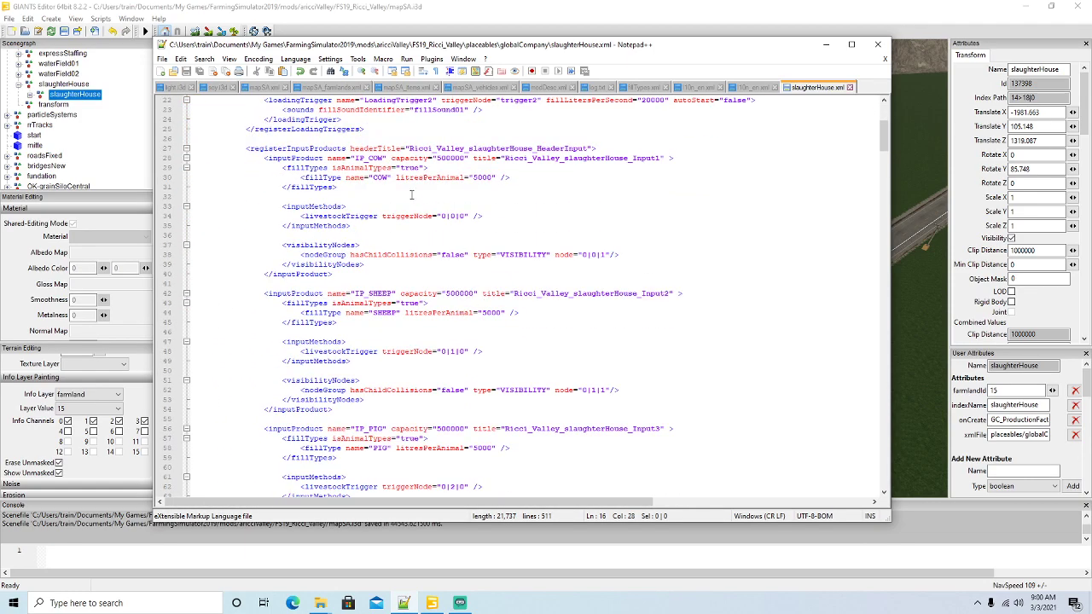
click(316, 160)
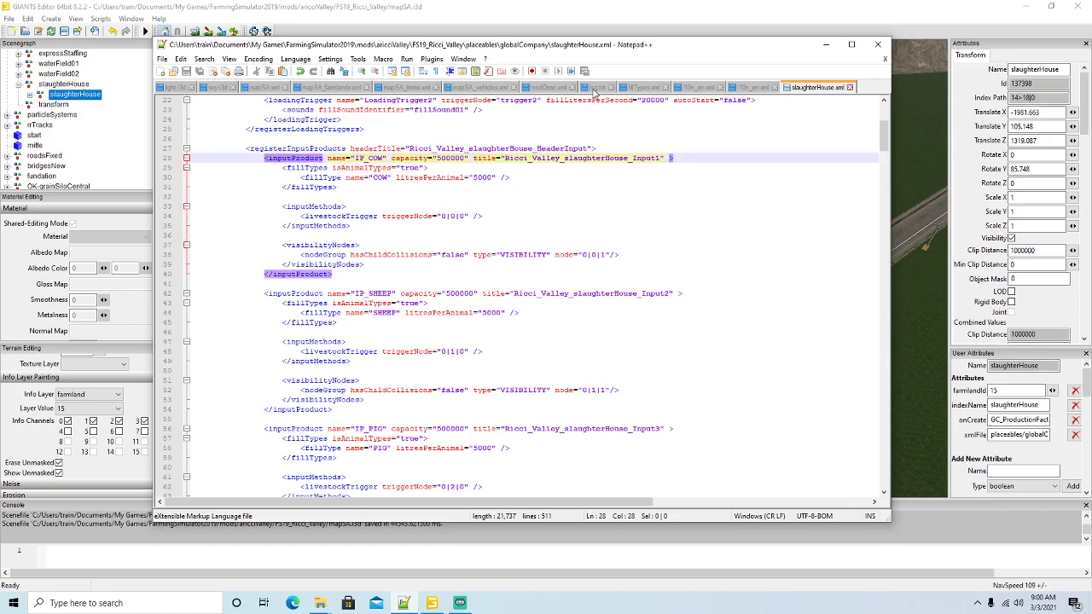
drag(682, 47, 701, 37)
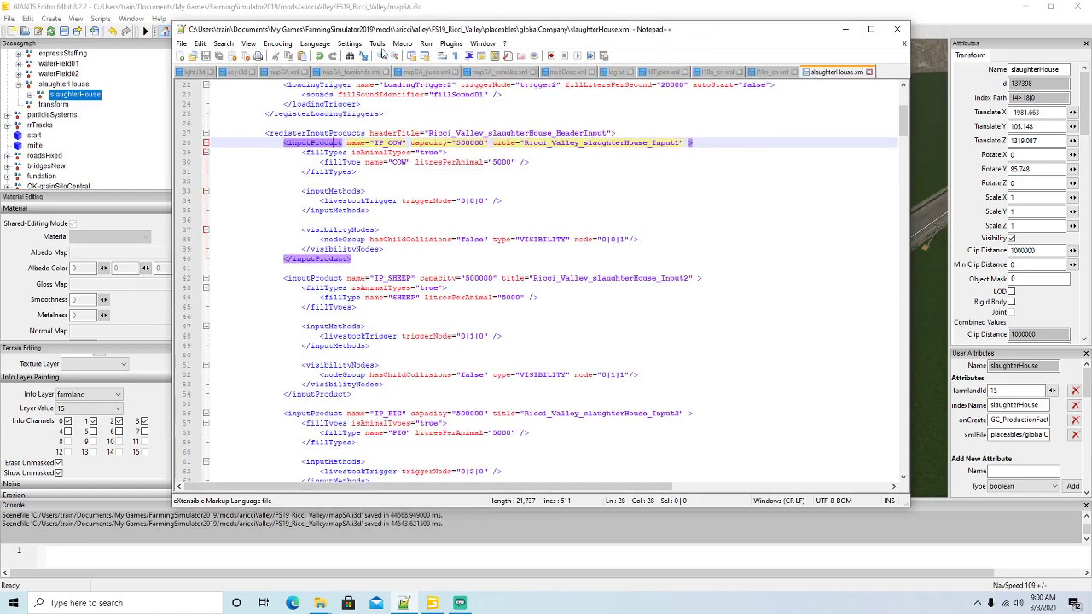
scroll(97, 129, up, 3)
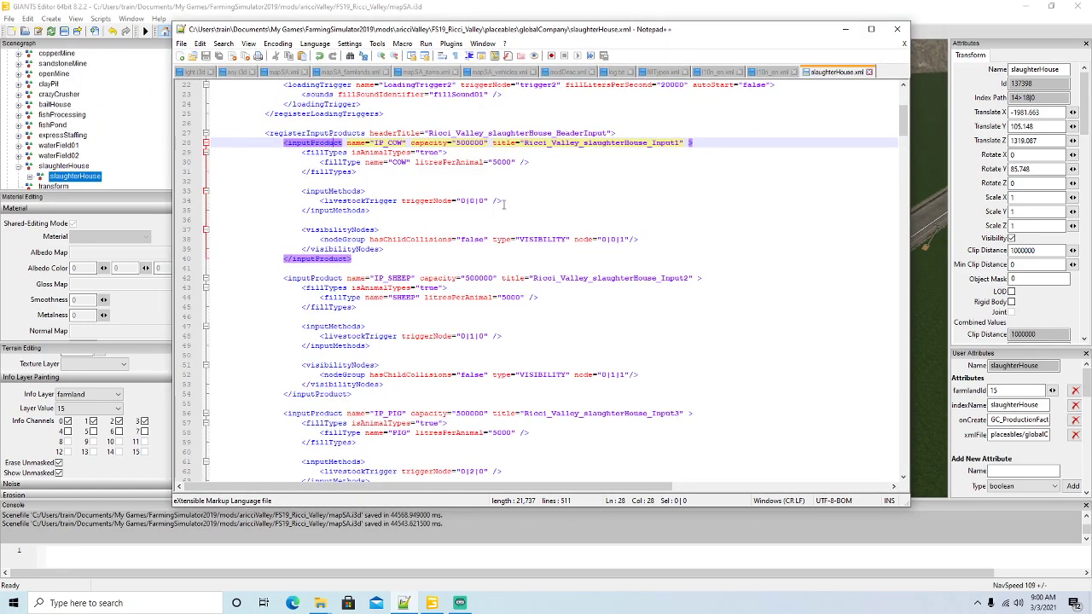
scroll(519, 218, down, 7)
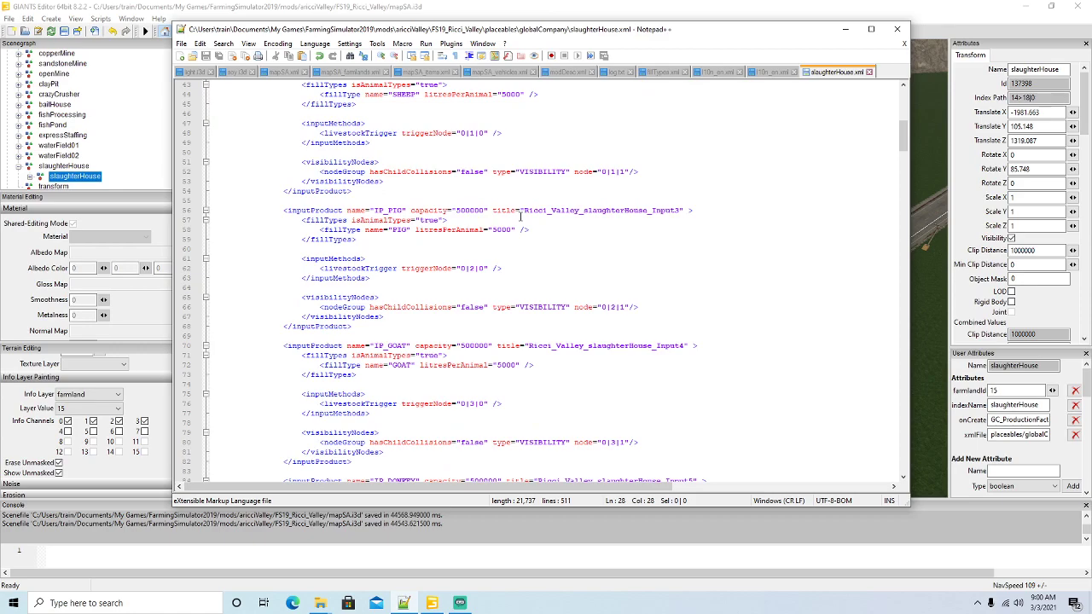
Examine slaughterHouse.xml from the IP_PIG input product through the OP_MANURE output product and its plane2 mover.
scroll(519, 216, down, 8)
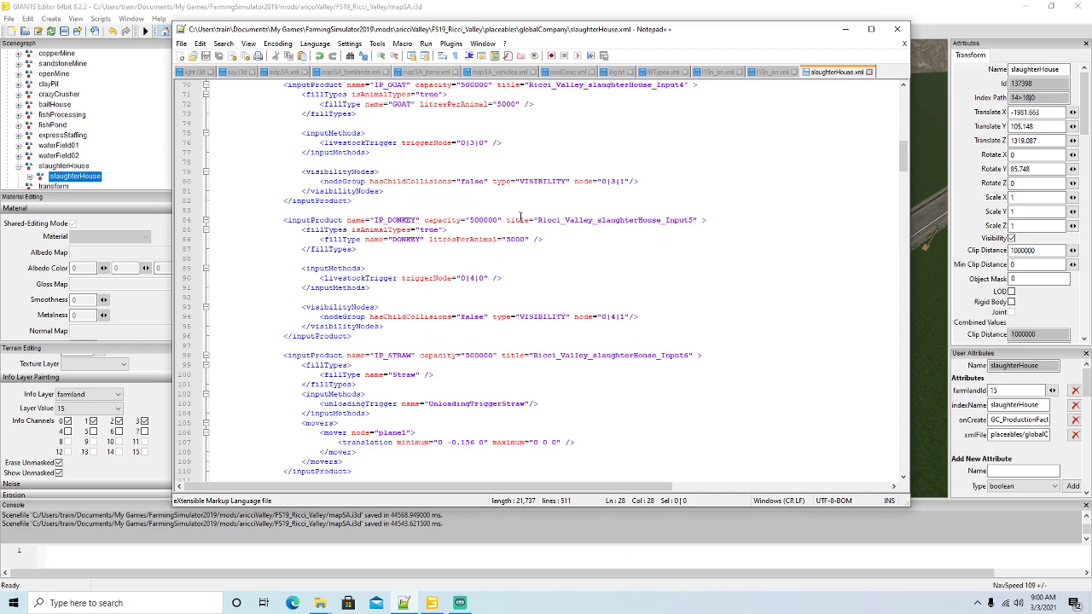
scroll(519, 218, down, 4)
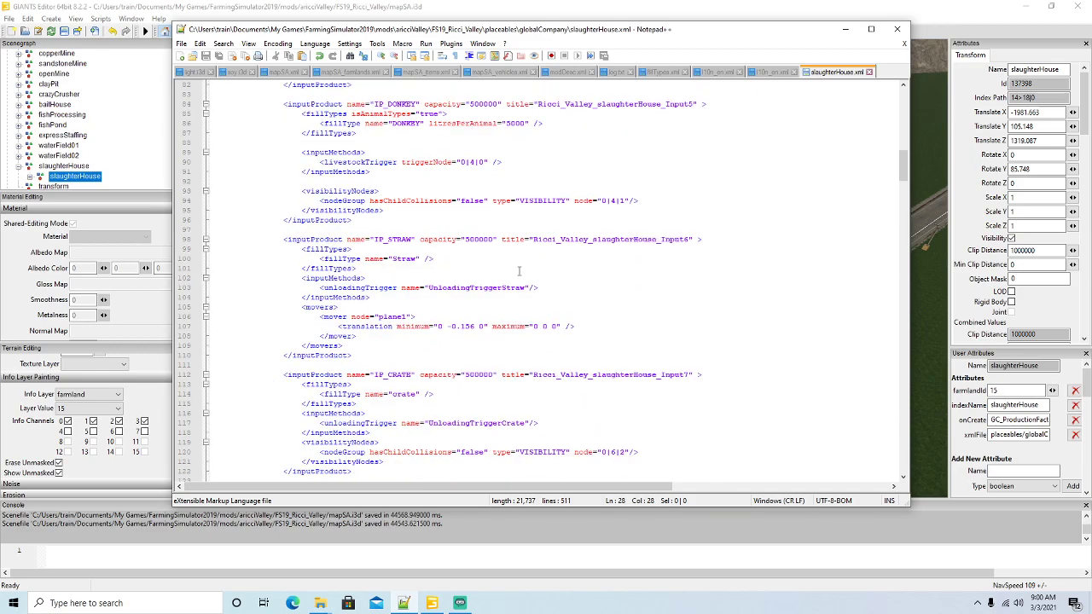
scroll(520, 268, down, 3)
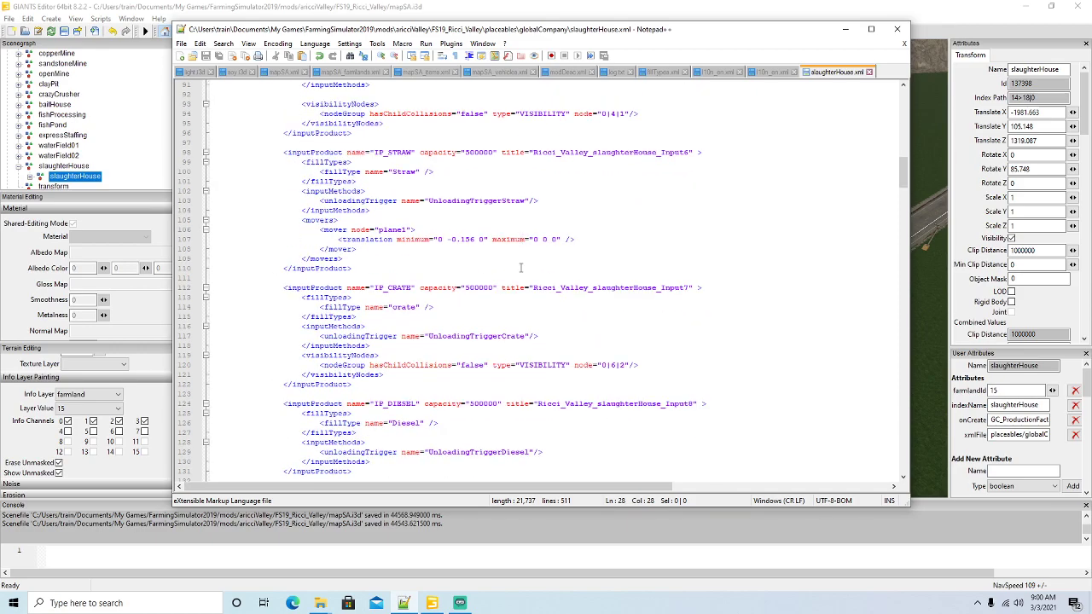
scroll(521, 268, down, 2)
scroll(517, 274, down, 11)
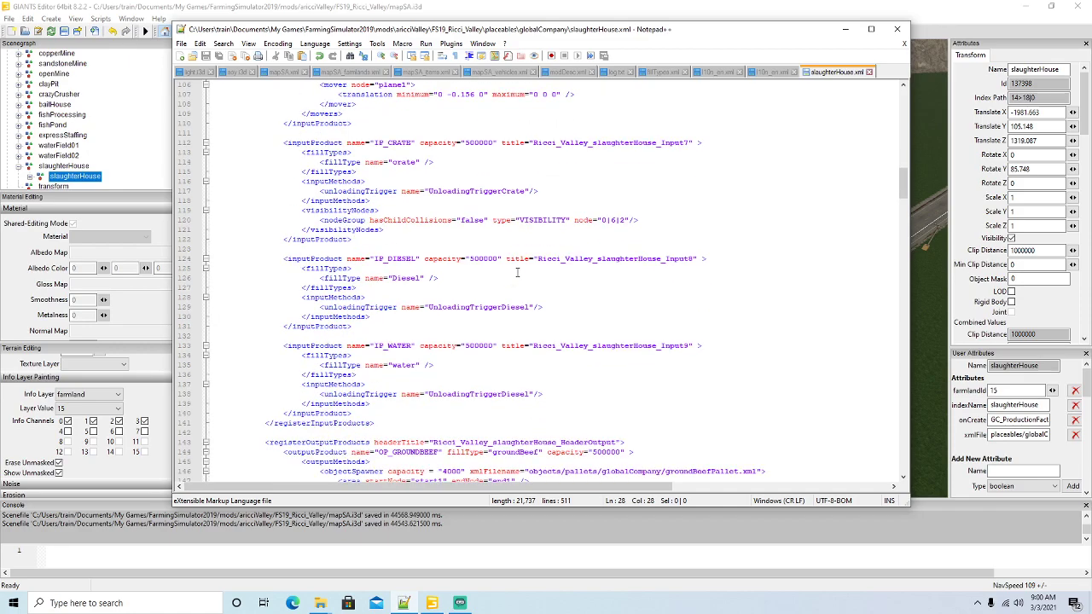
scroll(518, 271, down, 11)
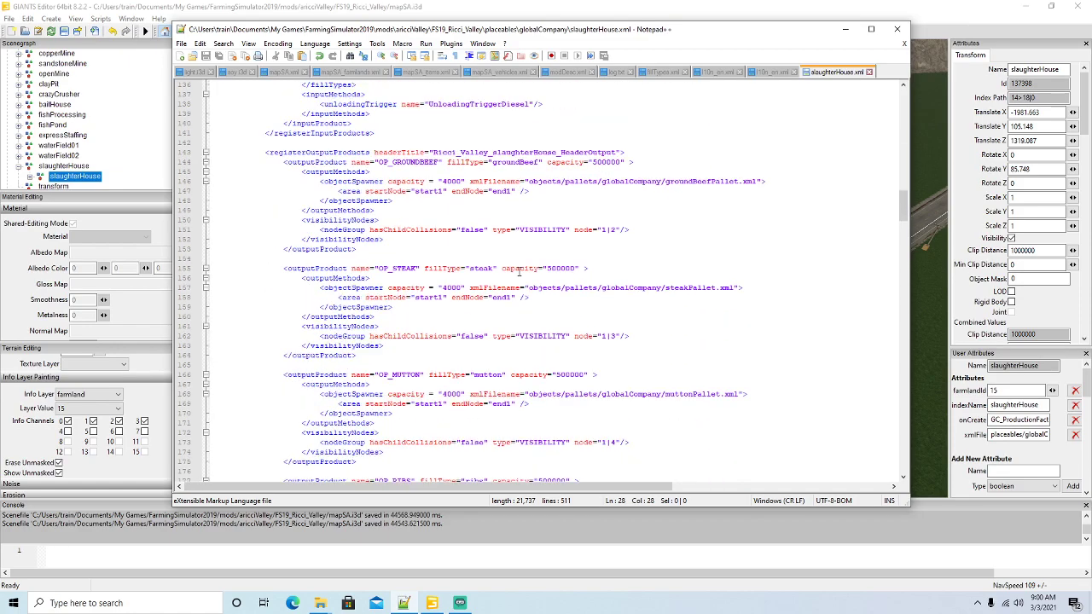
scroll(518, 272, down, 13)
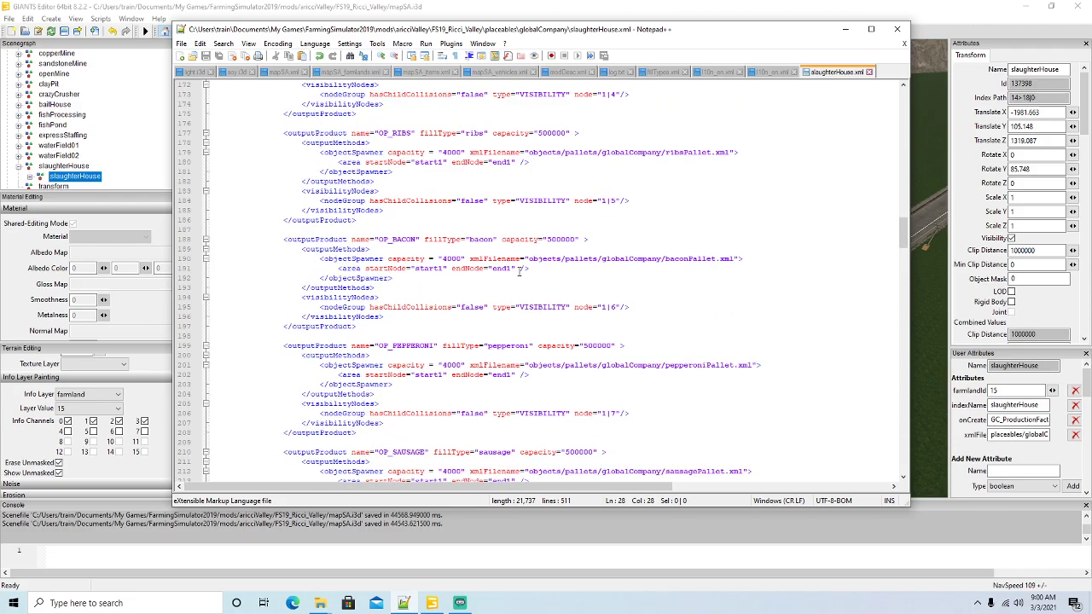
scroll(518, 271, down, 7)
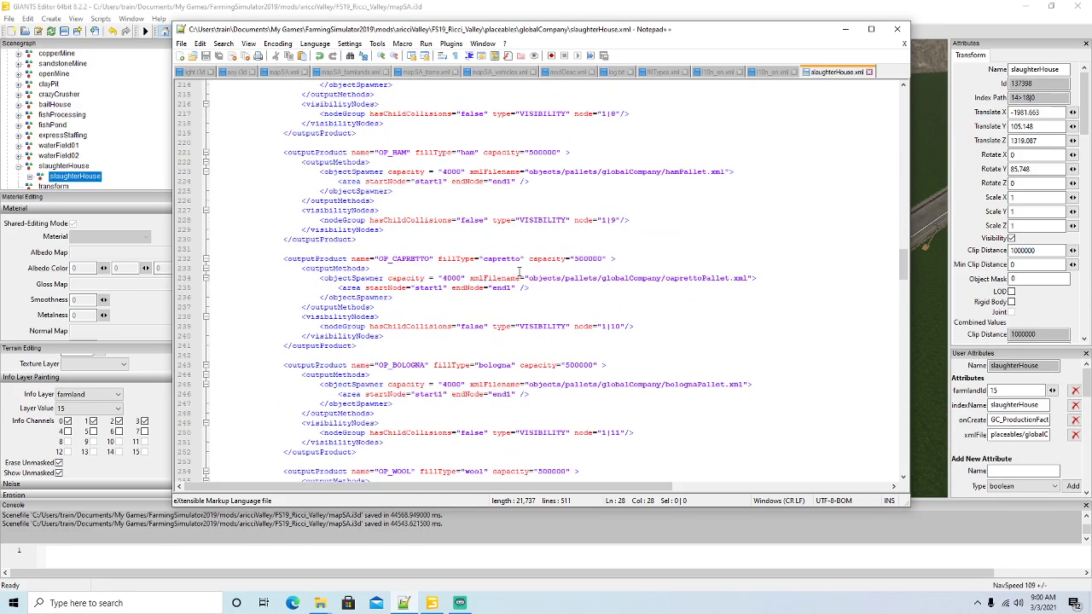
scroll(518, 271, down, 12)
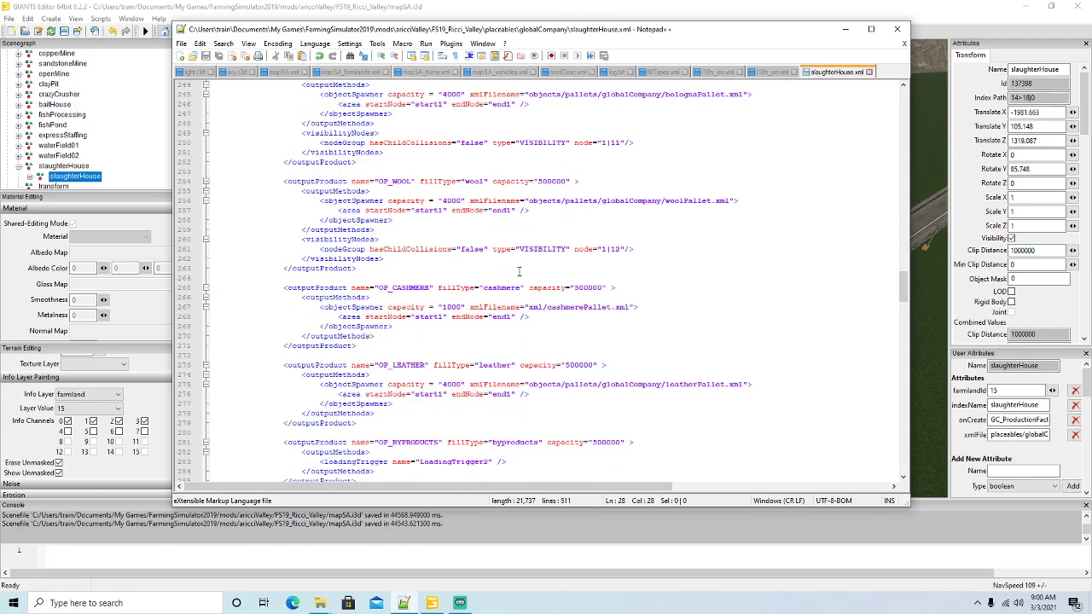
scroll(518, 271, down, 8)
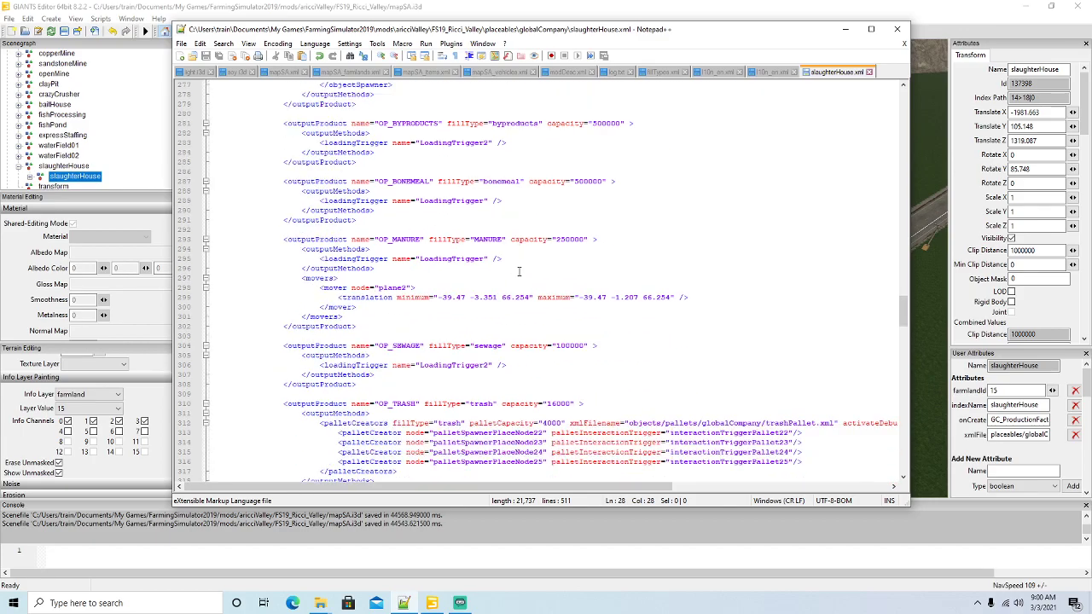
Switch to GIANTS Editor and select the manureHeap in the slaughterhouse's manure bunker.
click(845, 29)
scroll(579, 306, up, 2)
alt+drag(576, 305, 529, 289)
scroll(529, 287, down, 2)
key(minus)
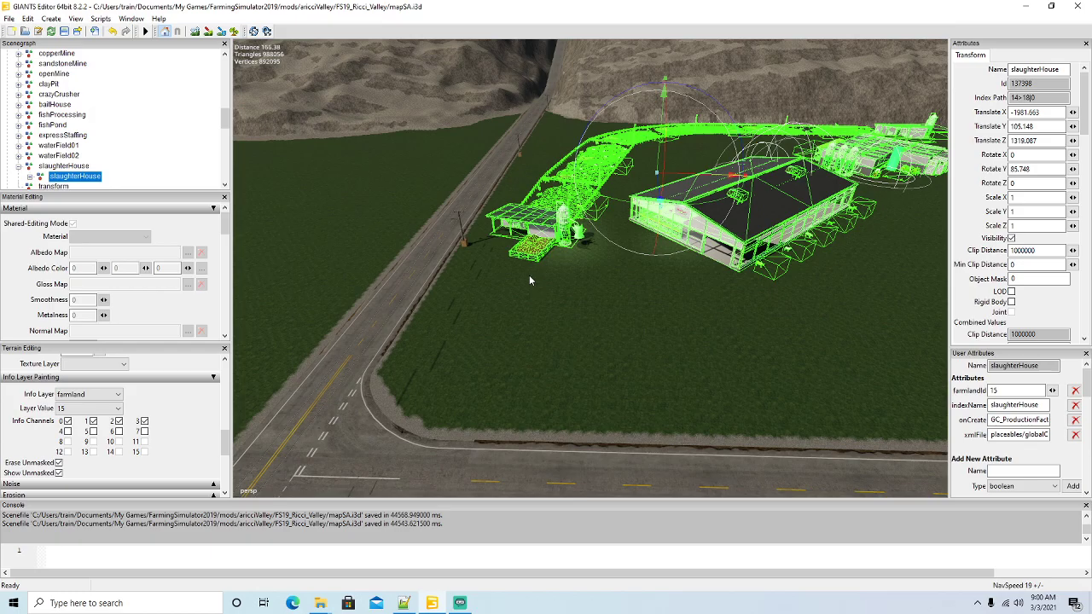
alt+drag(533, 282, 596, 370)
scroll(596, 366, up, 3)
scroll(594, 366, up, 5)
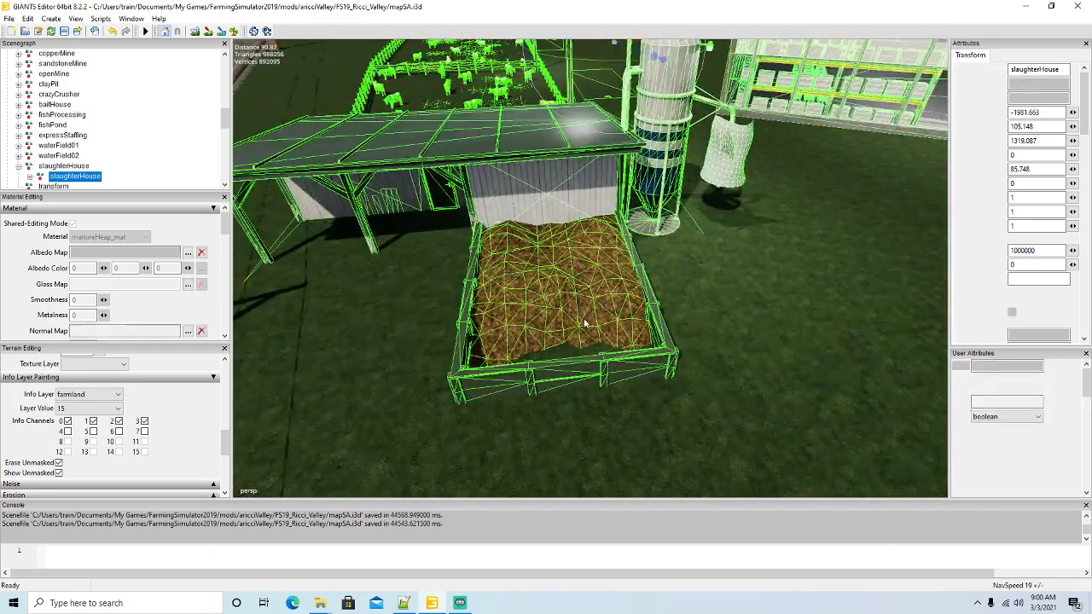
click(585, 323)
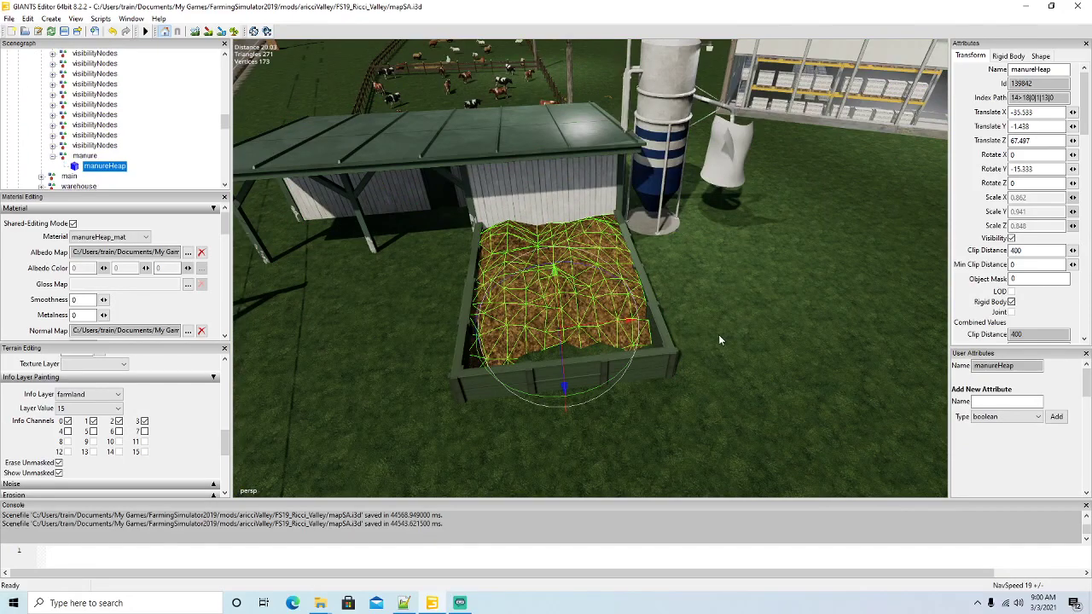
Copy the manureHeap's X translation, -35.533, into the minimum and maximum of the OP_MANURE plane2 mover in slaughterHouse.xml.
scroll(715, 336, up, 3)
double_click(1037, 112)
key(ctrl+c)
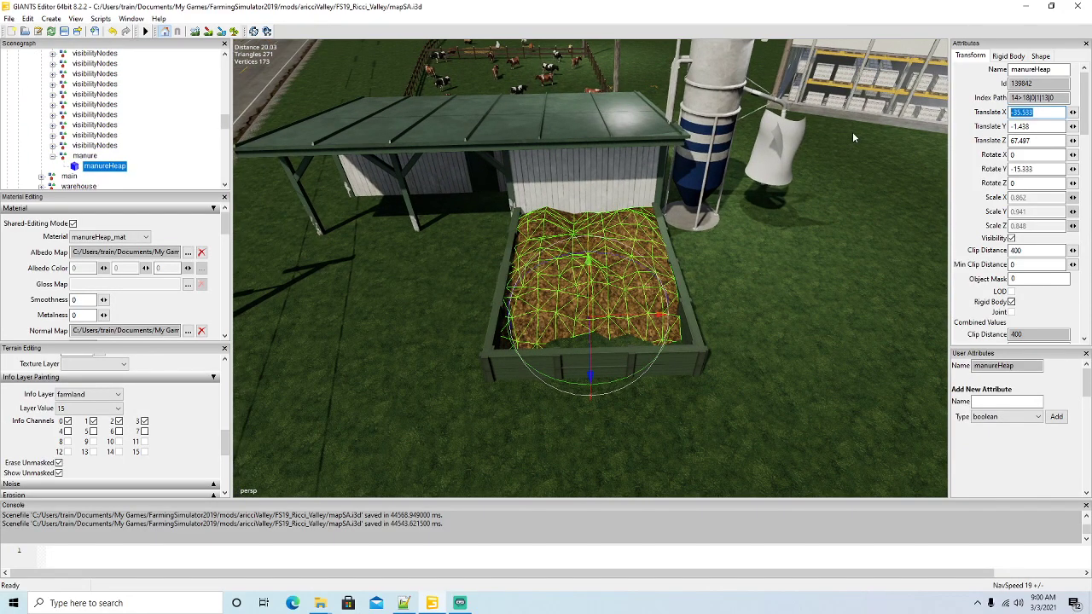
click(403, 603)
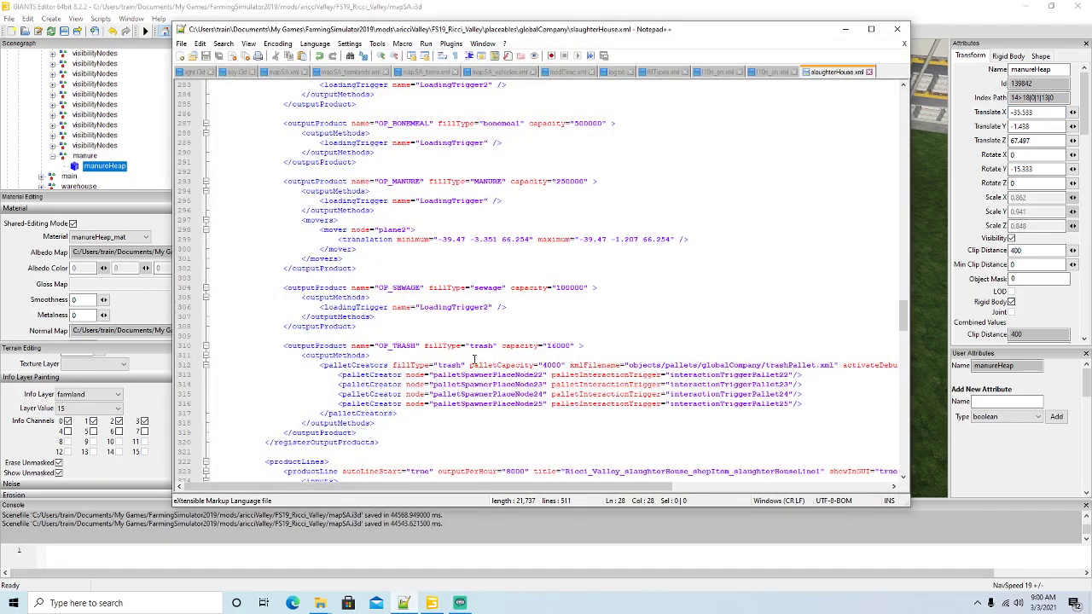
drag(438, 239, 465, 239)
key(ctrl+v)
drag(586, 240, 611, 240)
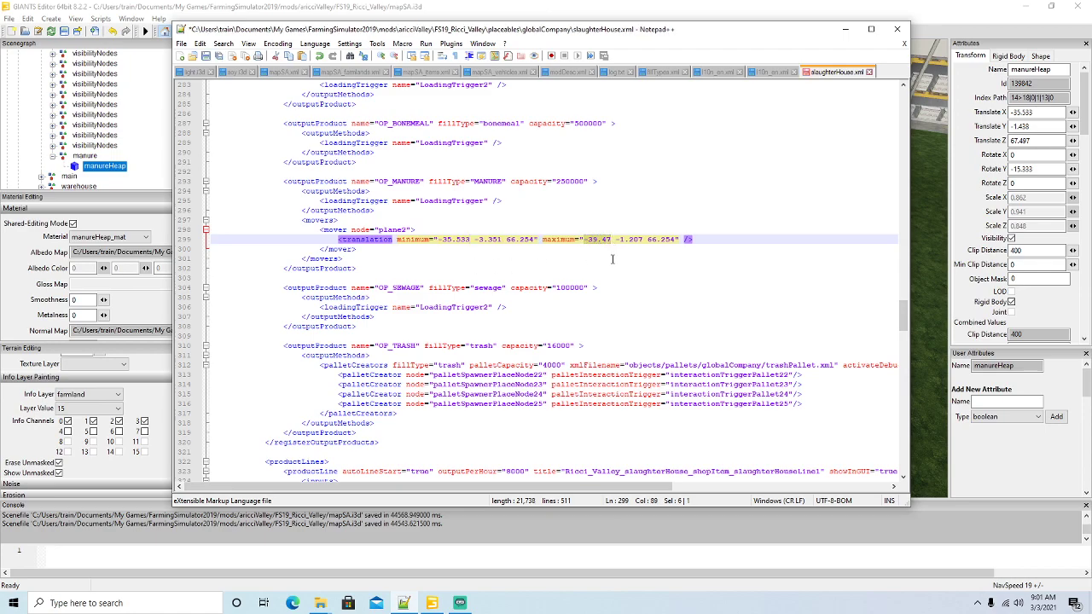
key(ctrl+v)
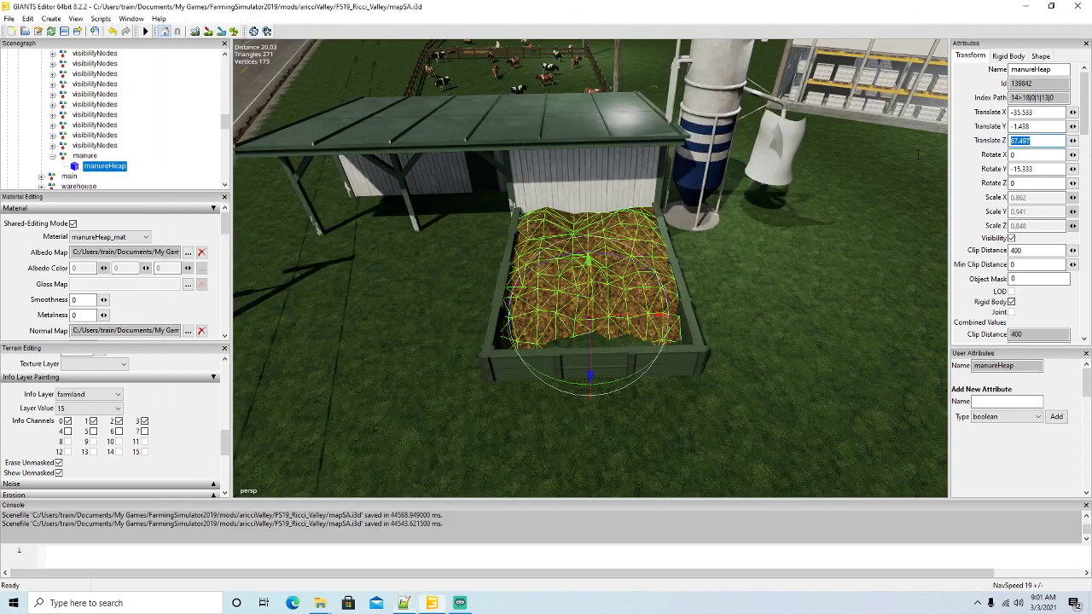
Set the Z value of the plane2 mover's minimum and maximum to the manureHeap's Z translation, 67.497.
click(918, 158)
click(404, 604)
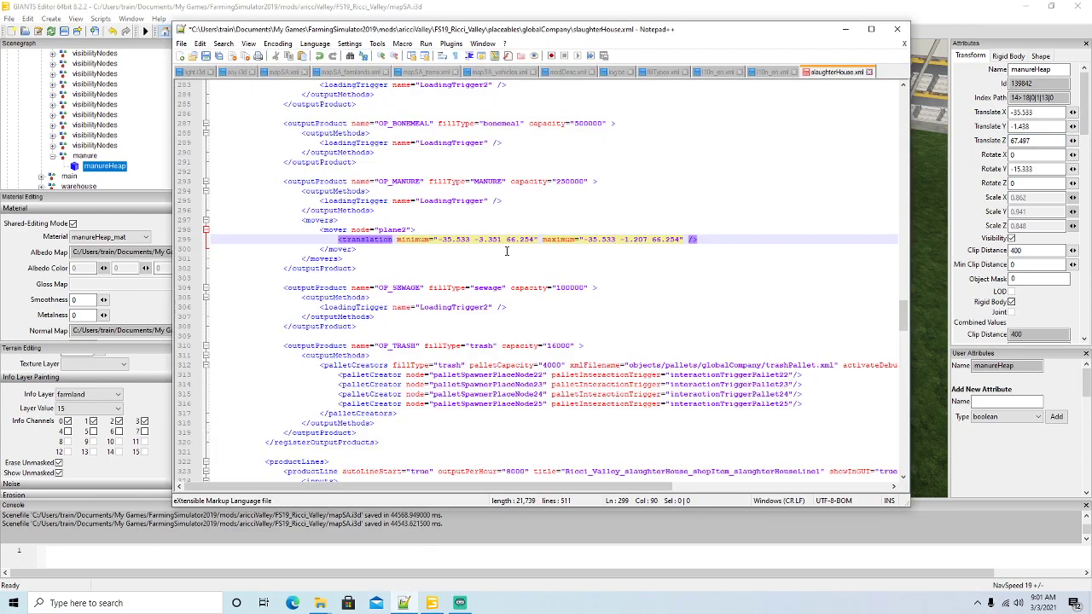
drag(508, 239, 535, 240)
text(67.497)
drag(652, 240, 681, 240)
text(67.497)
Set the Y value of the plane2 mover's maximum to the manureHeap's Y translation, -1.438, and save slaughterHouse.xml.
click(1038, 125)
key(ctrl+c)
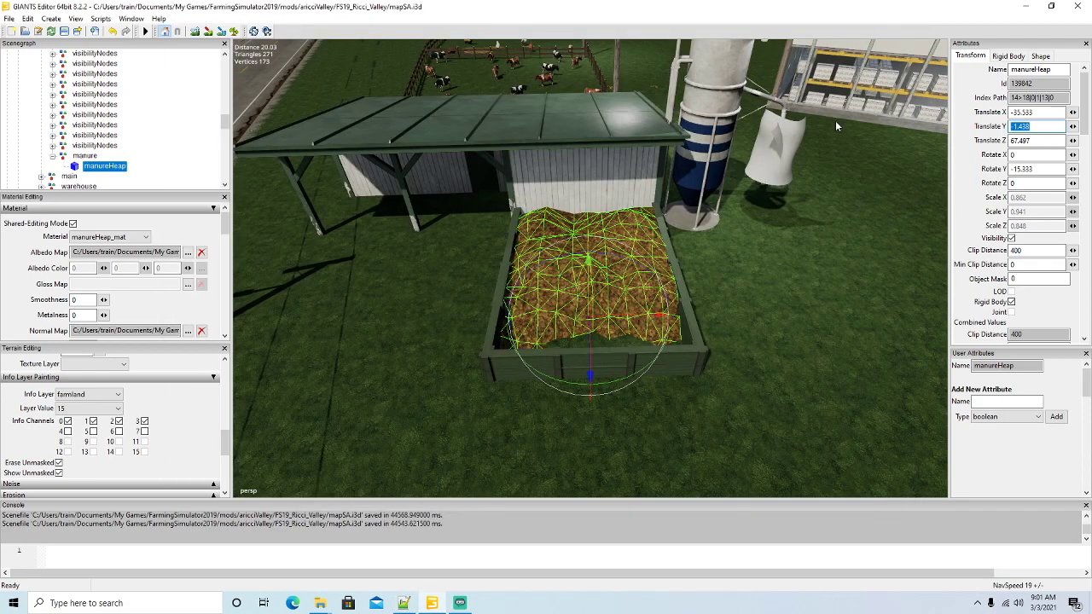
click(405, 603)
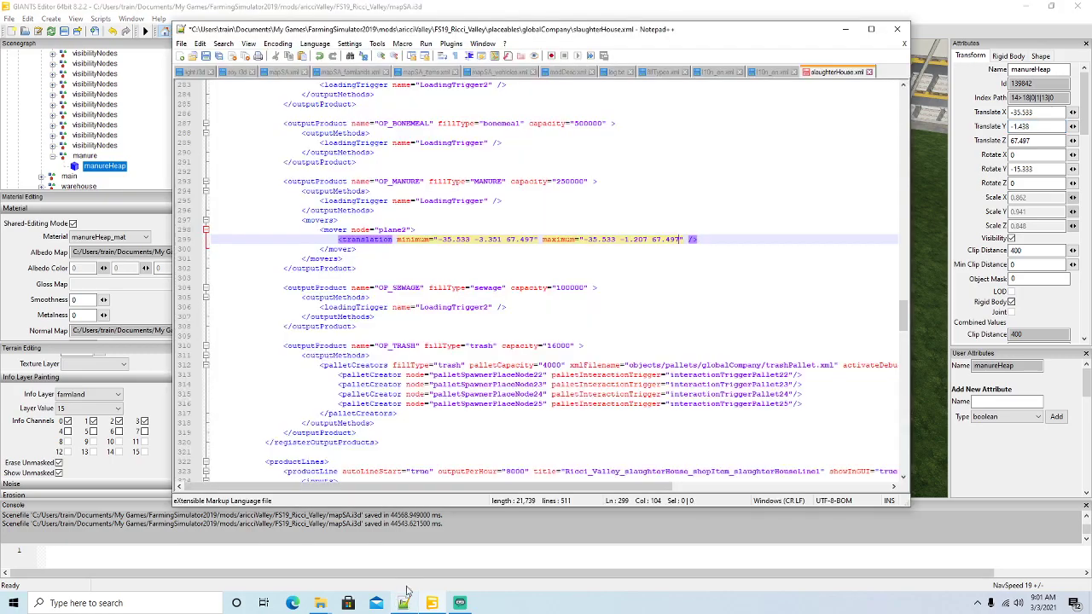
drag(621, 240, 648, 239)
key(ctrl+v)
click(206, 55)
Lower the manureHeap to Y -3.365 in the map editor, copy that value into the plane2 mover's minimum and save slaughterHouse.xml.
click(845, 32)
alt+drag(577, 321, 619, 373)
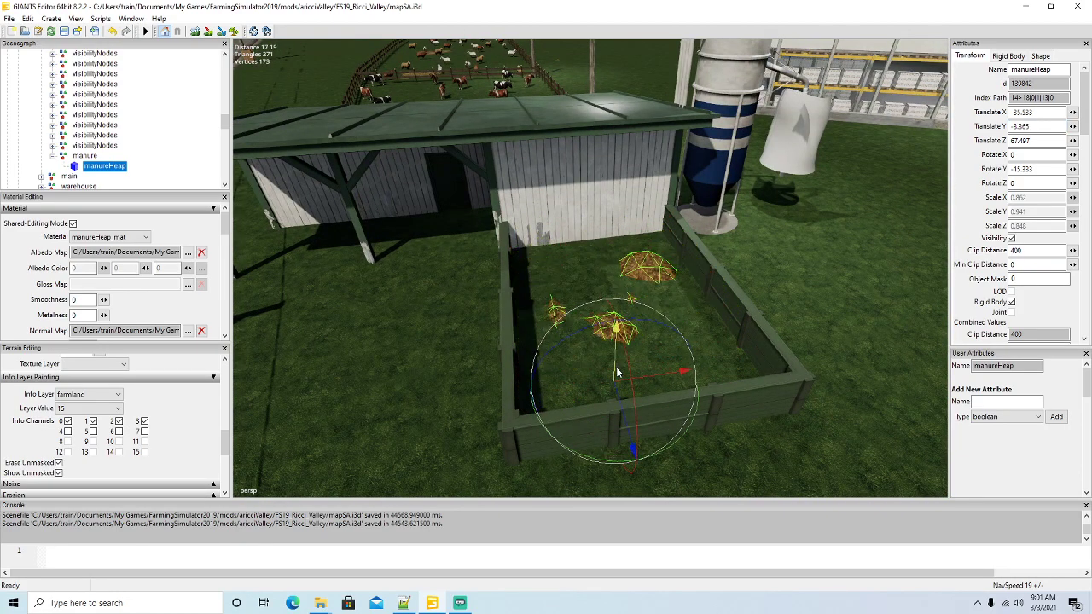
drag(1037, 126, 851, 157)
key(ctrl+c)
click(404, 603)
drag(474, 240, 502, 240)
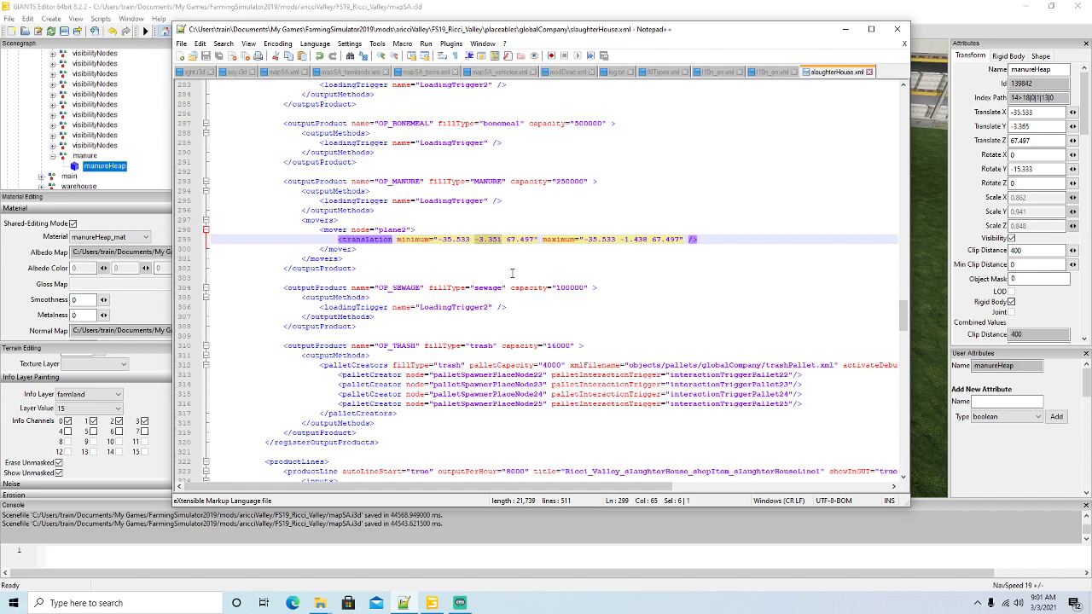
key(ctrl+v)
key(ctrl+s)
Examine the rest of slaughterHouse.xml, from the trash pallet creators through the product lines to the i3dMappings.
scroll(605, 253, down, 4)
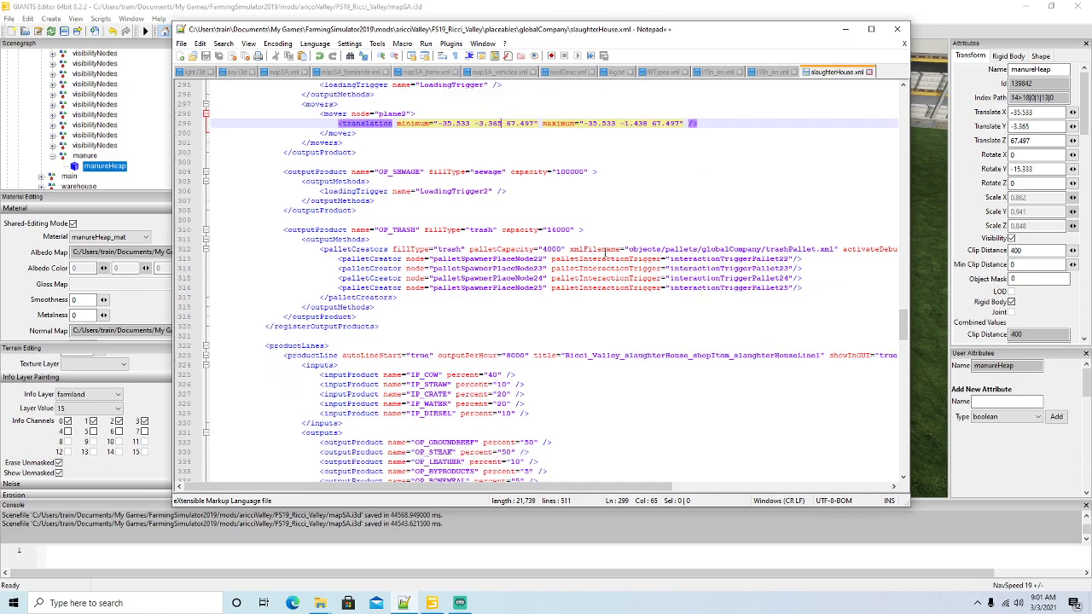
scroll(605, 252, down, 5)
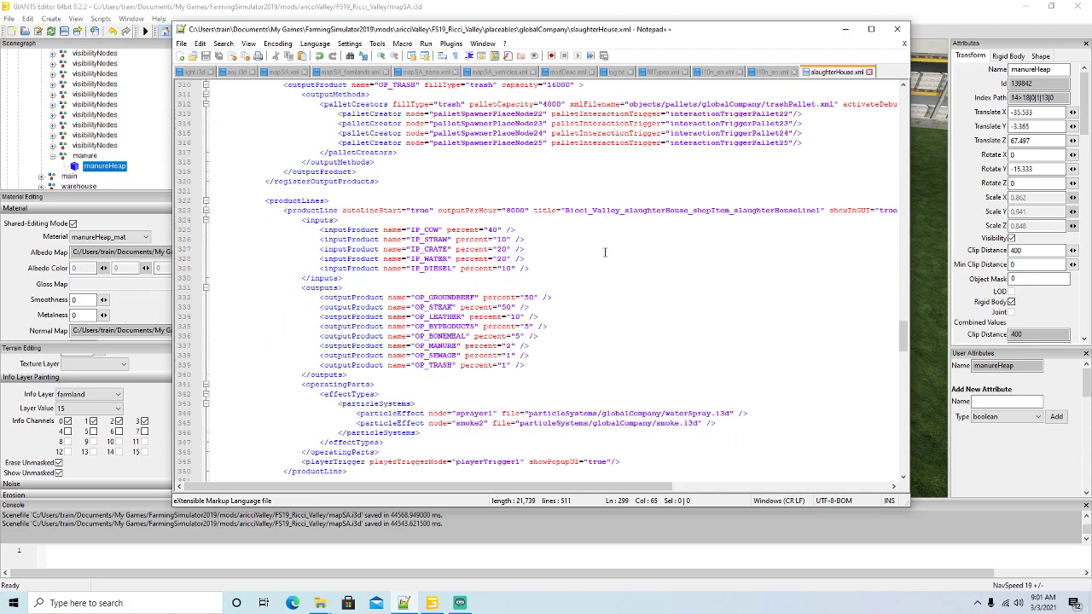
scroll(605, 252, down, 6)
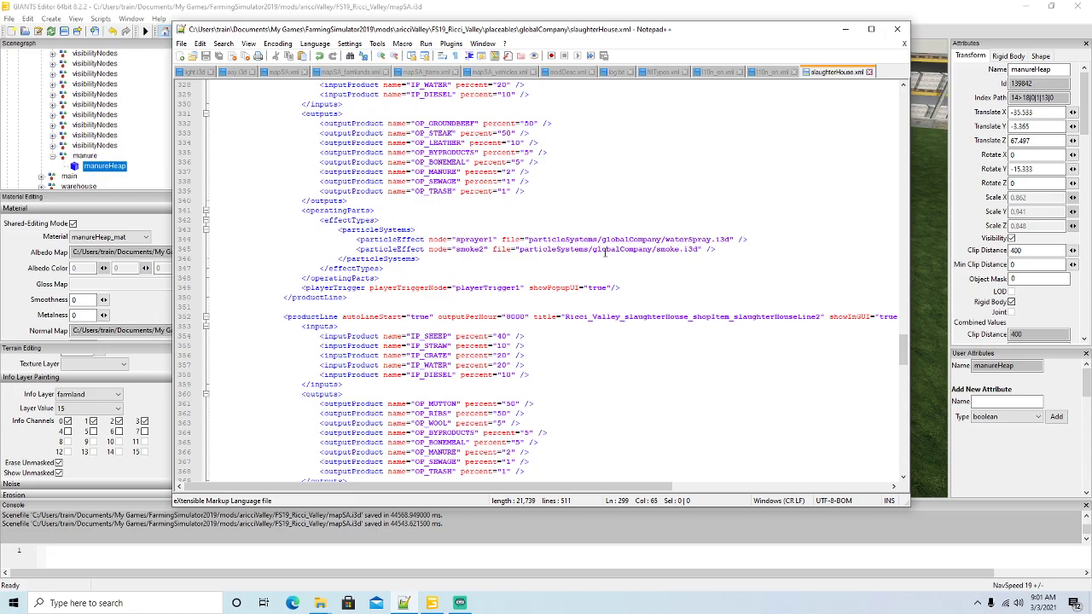
scroll(605, 252, down, 20)
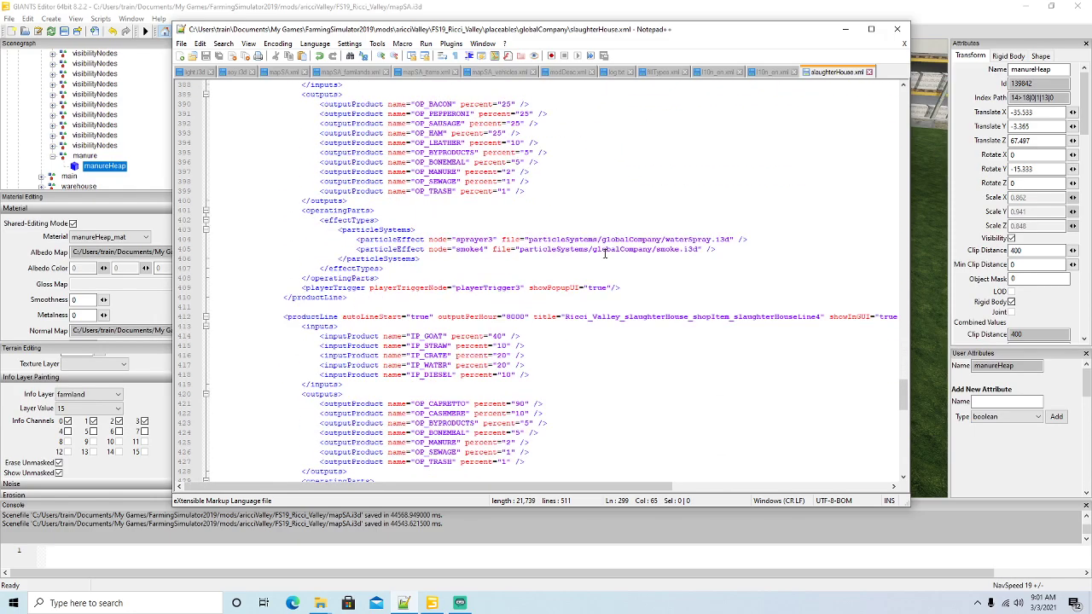
scroll(605, 254, down, 12)
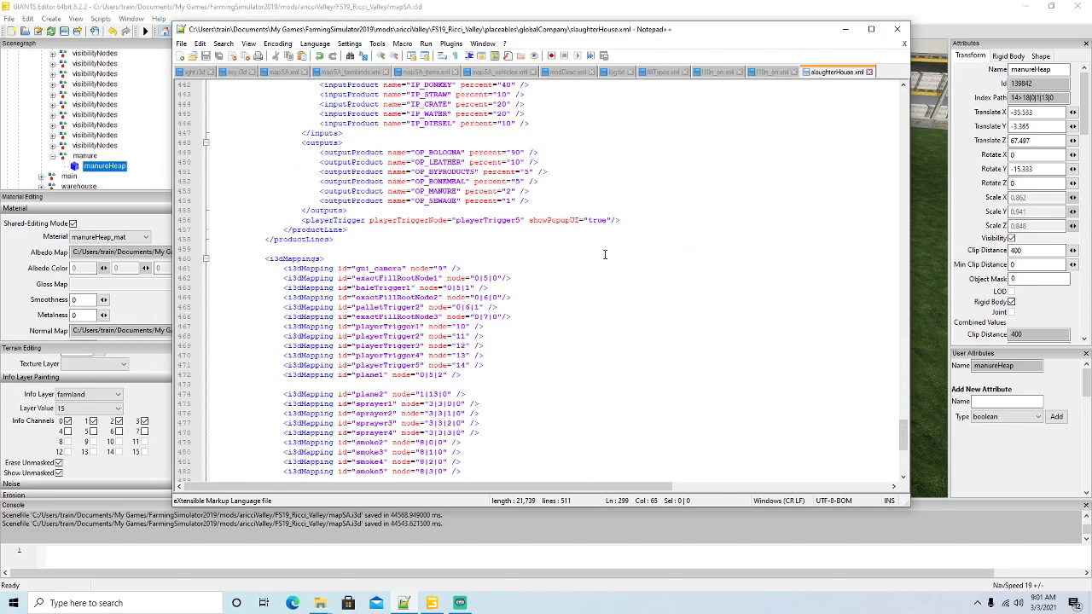
scroll(605, 255, down, 6)
scroll(605, 254, down, 3)
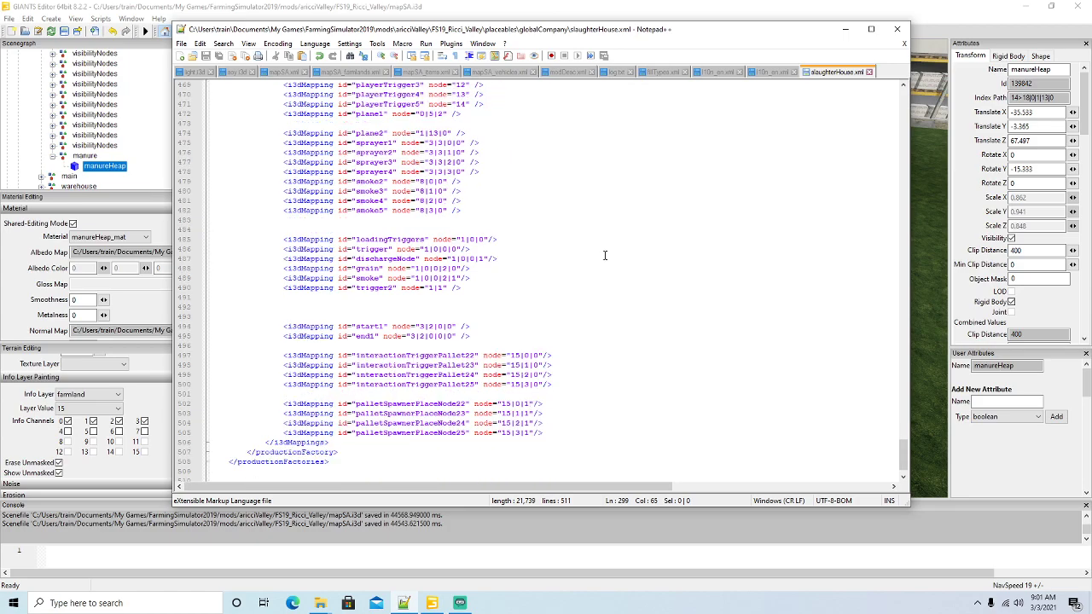
Return to GIANTS Editor, view the whole slaughterhouse site and save the mapSA.i3d scene.
click(845, 29)
scroll(792, 245, down, 15)
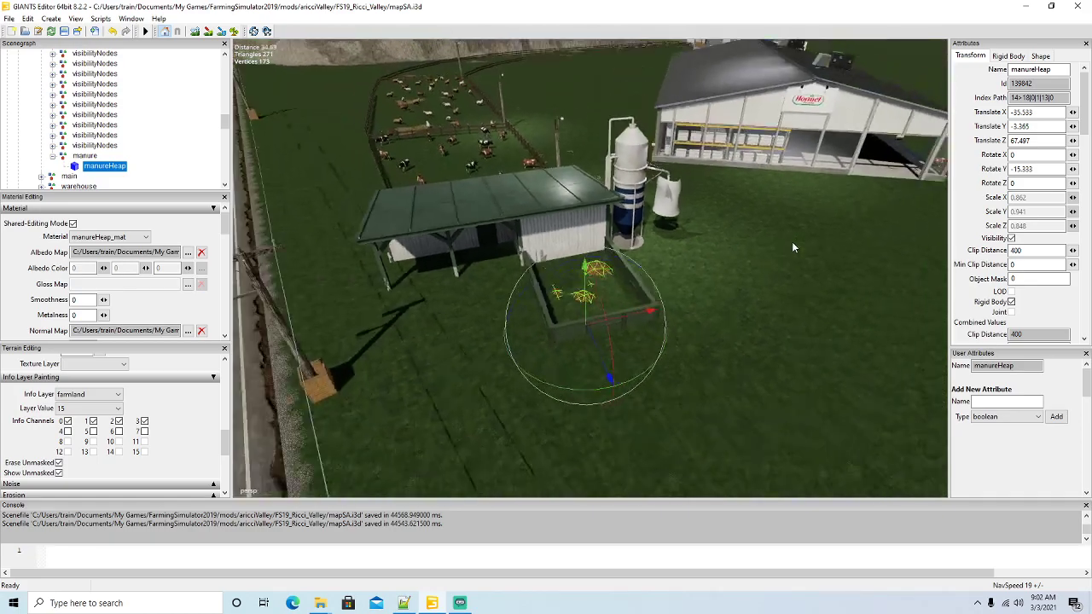
alt+drag(805, 244, 832, 244)
key(ctrl+s)
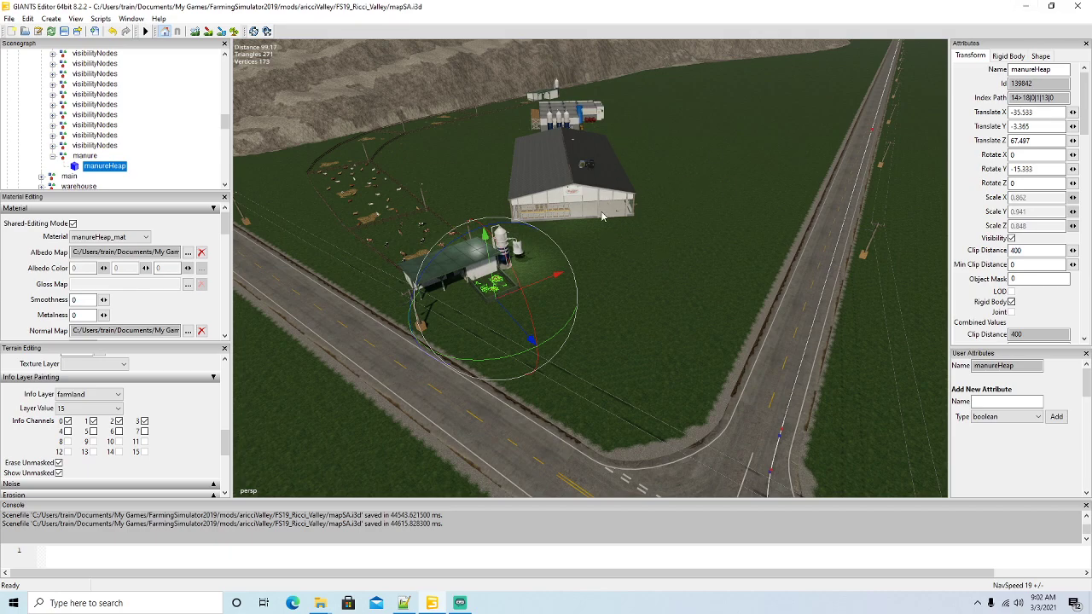
Clear the open windows off the desktop, open the FS19_MFS+ mod folder selector and launch Farming Simulator 19.
click(1026, 7)
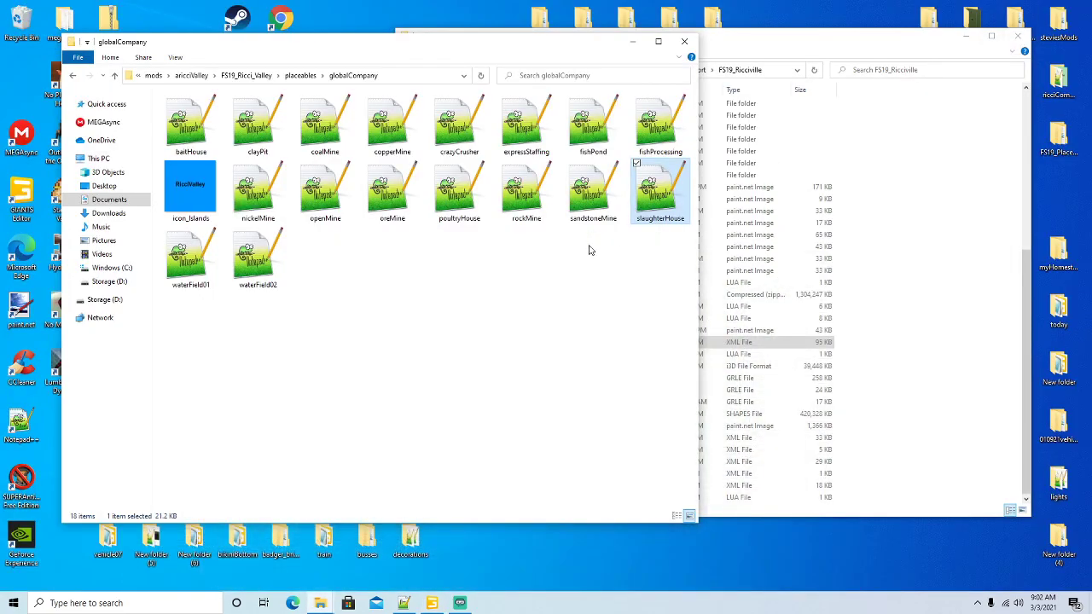
click(632, 41)
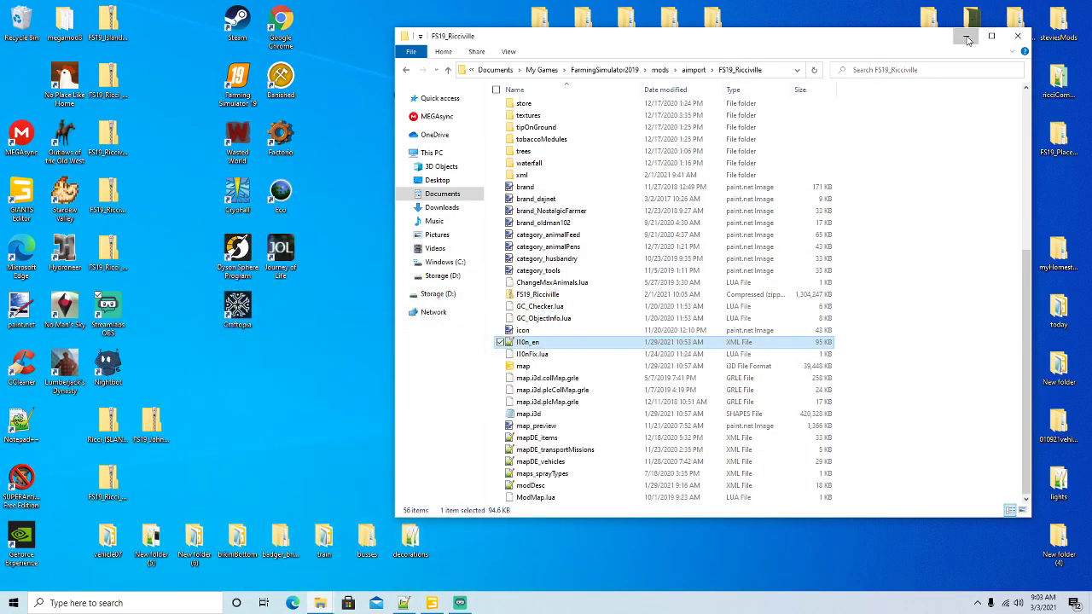
click(965, 36)
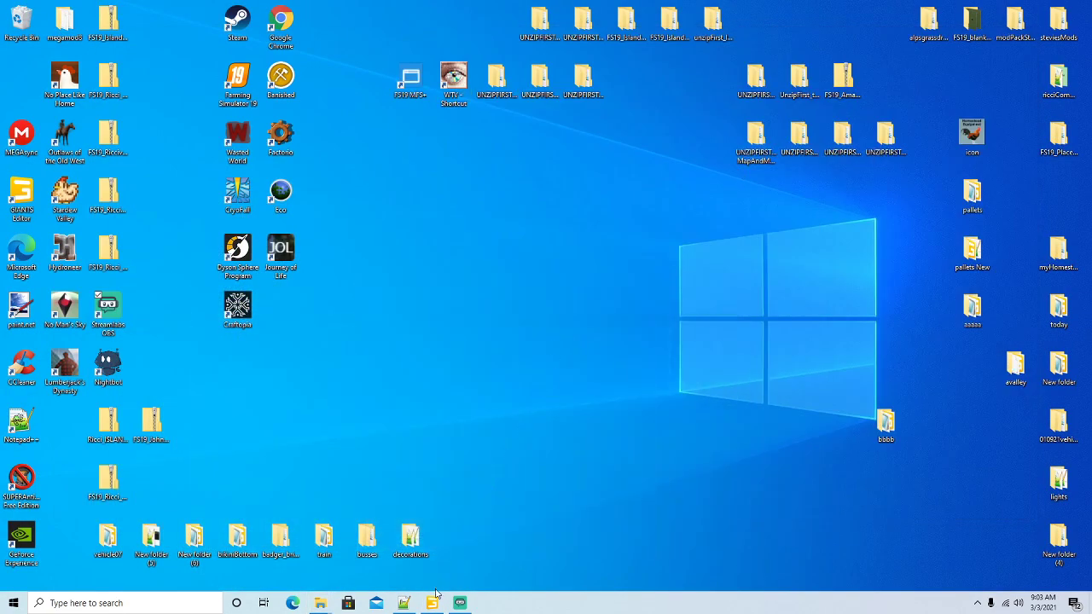
right_click(400, 96)
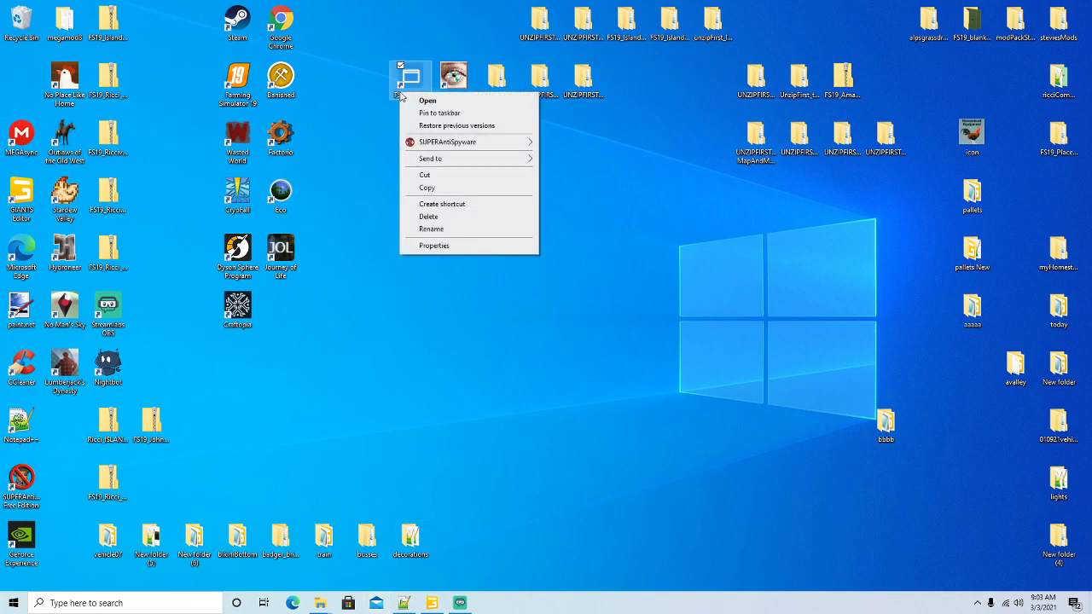
click(438, 102)
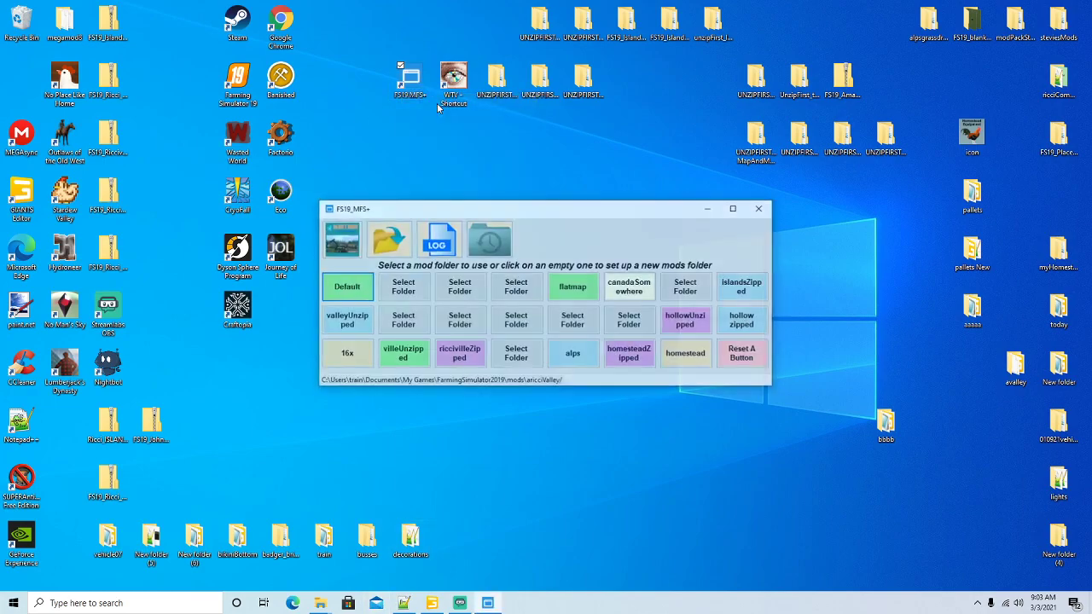
right_click(242, 95)
click(266, 94)
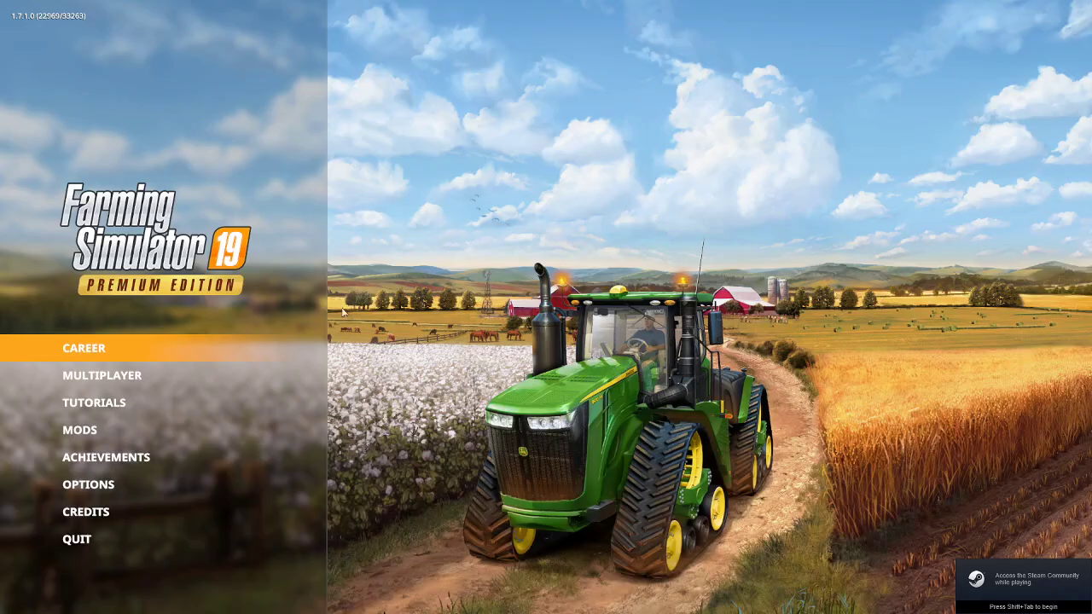
Start a new career in Savegame 8 as New farmer on the Ricci_Valley map.
click(81, 357)
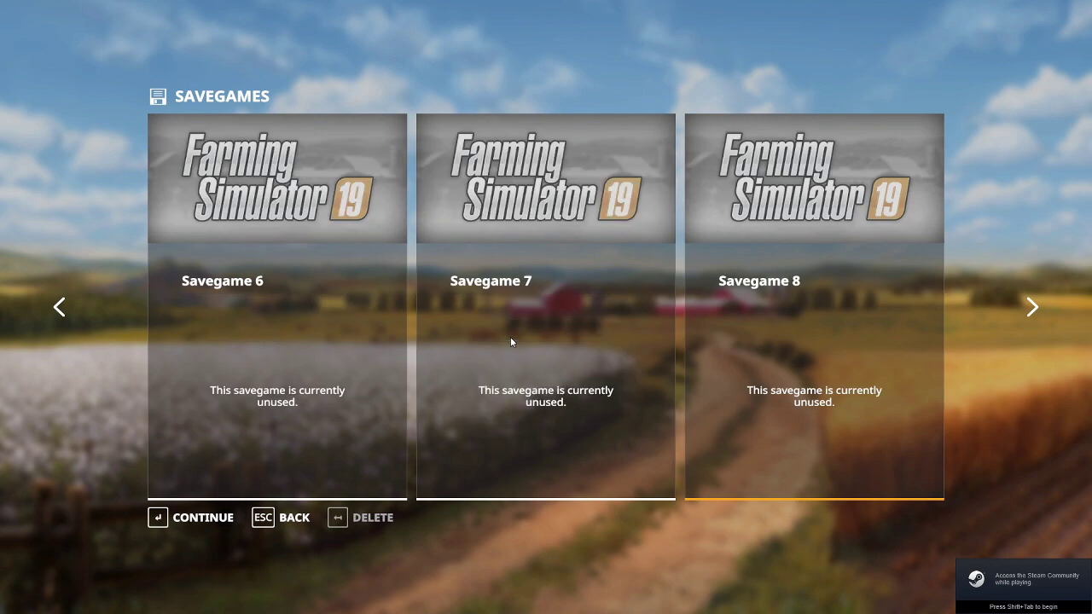
click(218, 515)
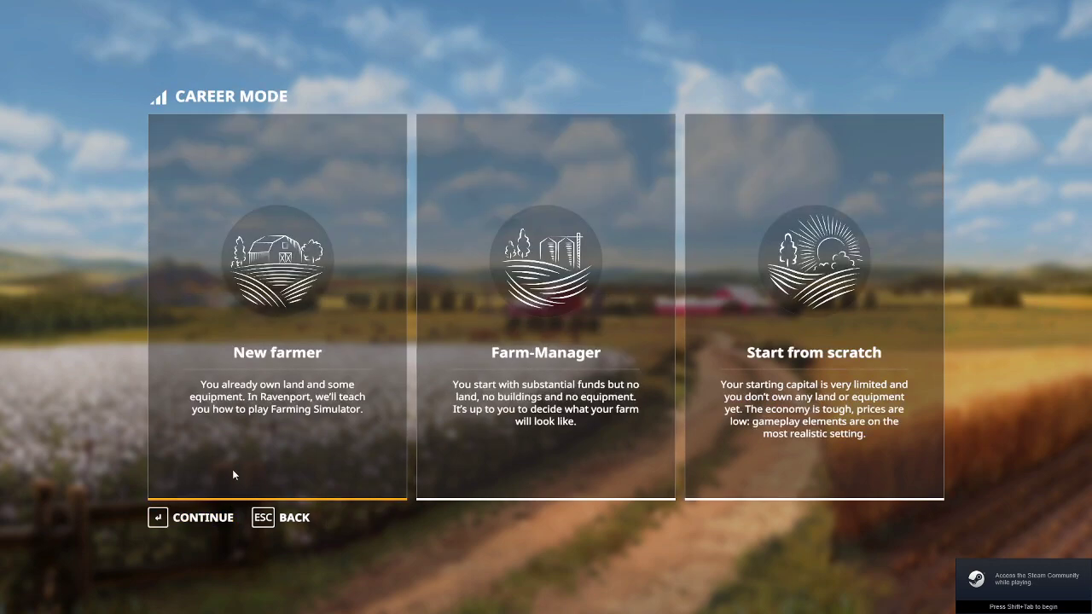
click(216, 514)
scroll(232, 478, down, 3)
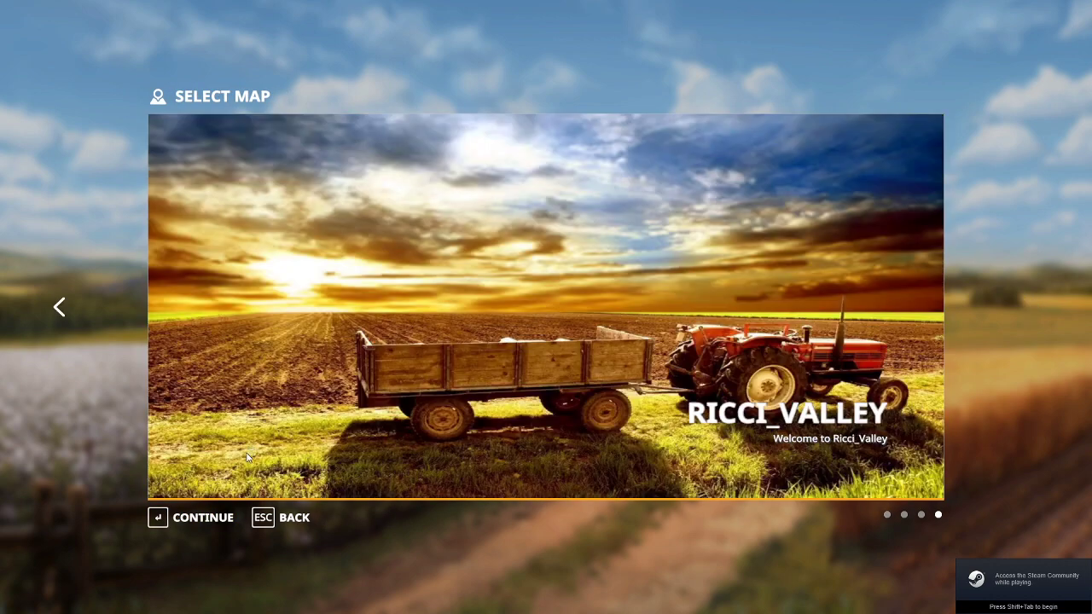
click(202, 518)
click(199, 517)
click(197, 518)
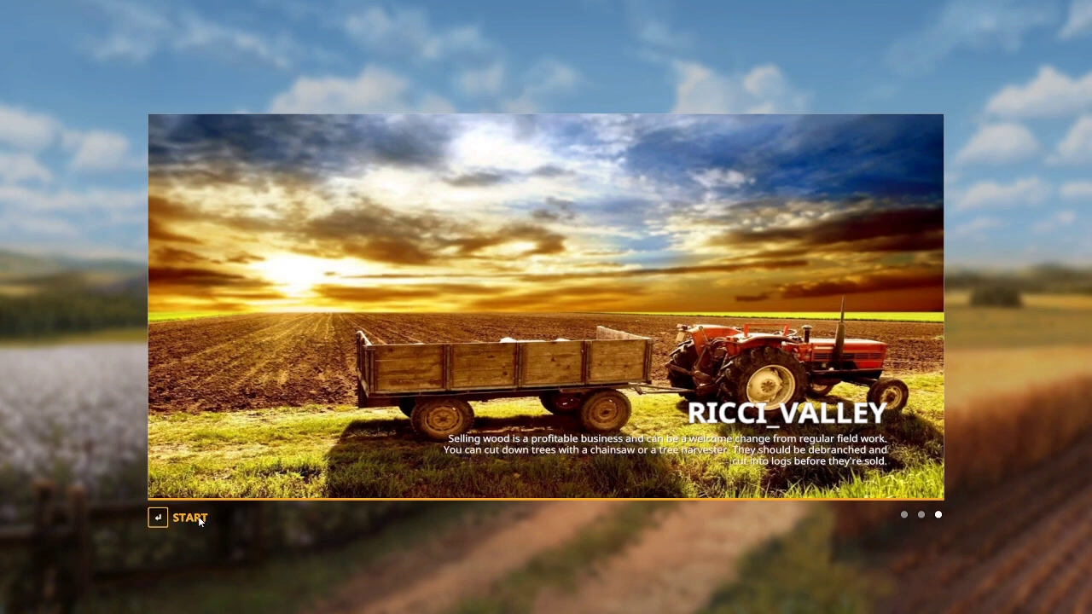
click(198, 517)
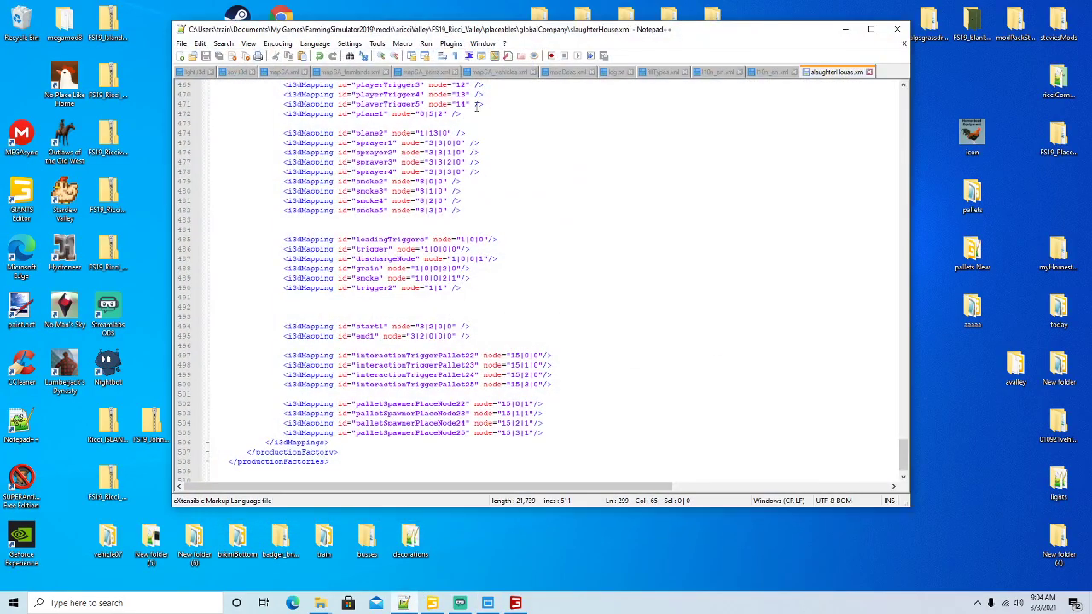
Switch to Notepad++, reload log.txt and examine the game's loading entries for mods, foliage and placeables.
click(620, 74)
click(568, 348)
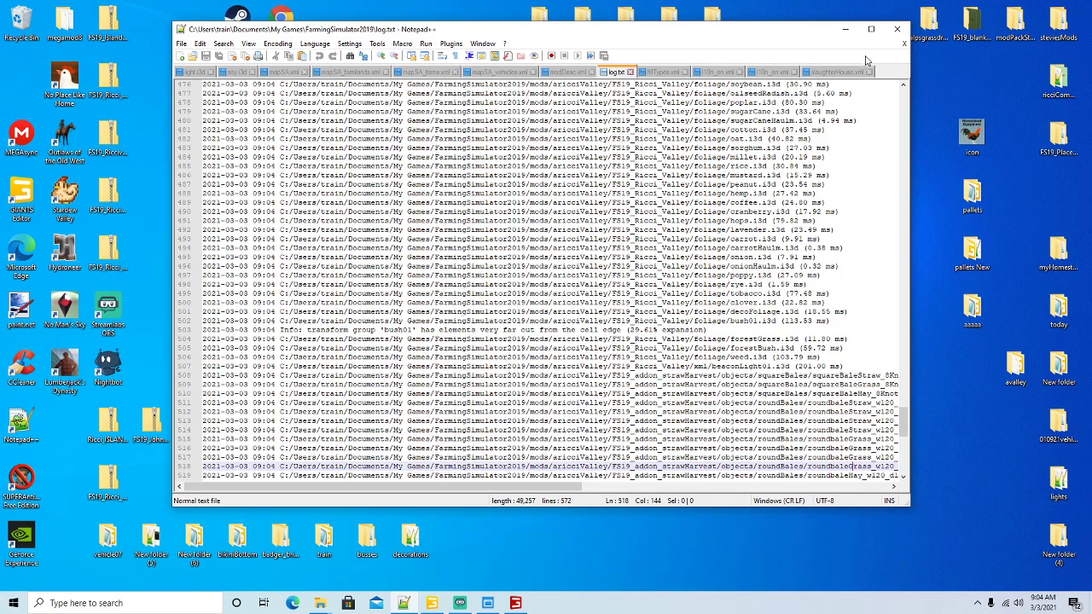
click(871, 29)
scroll(547, 224, down, 14)
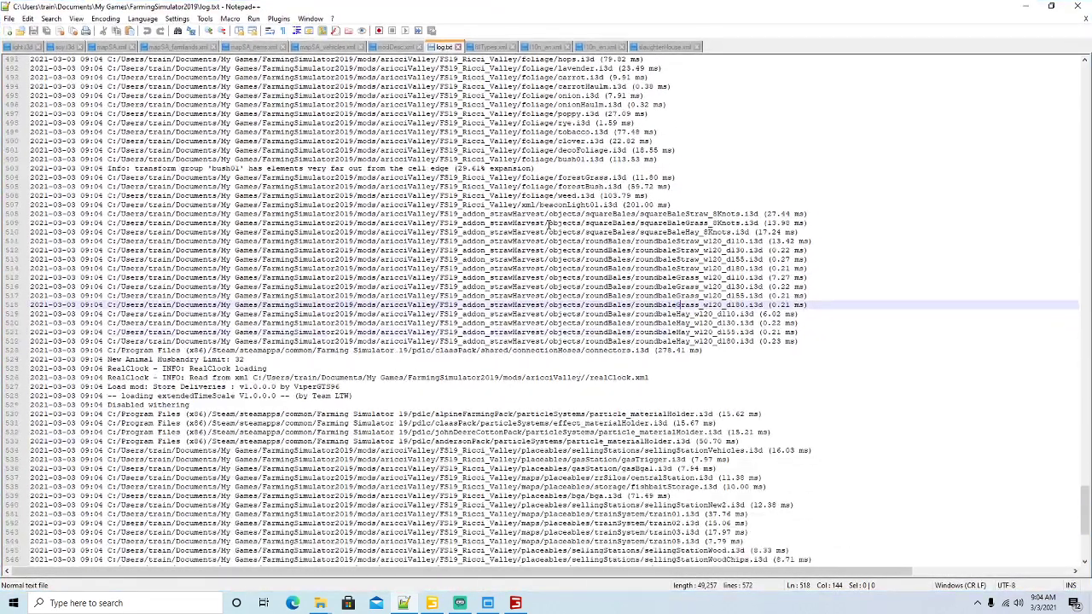
scroll(548, 224, up, 20)
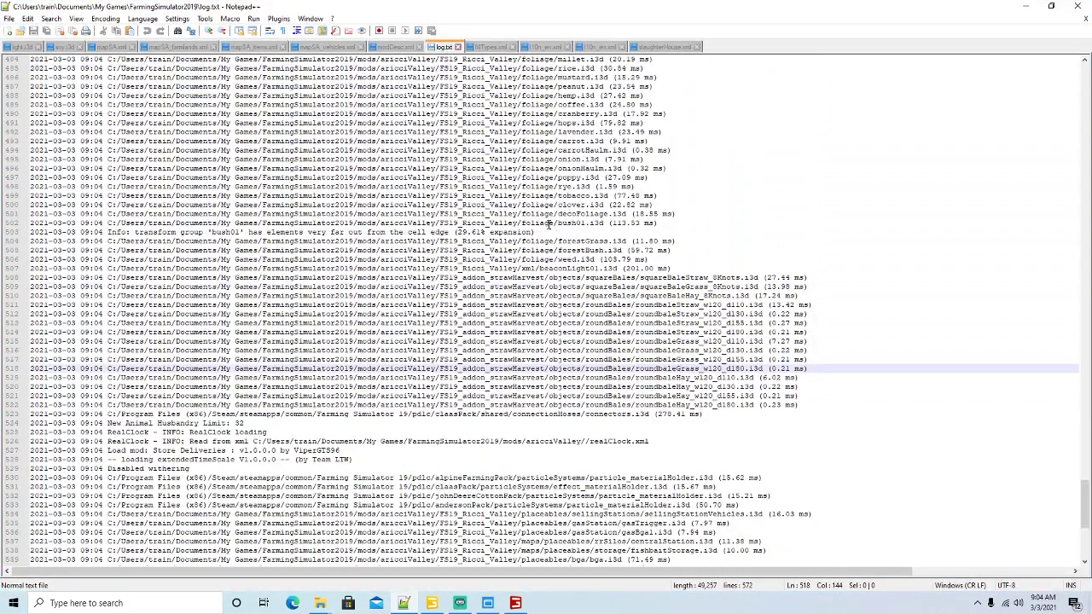
scroll(548, 224, up, 6)
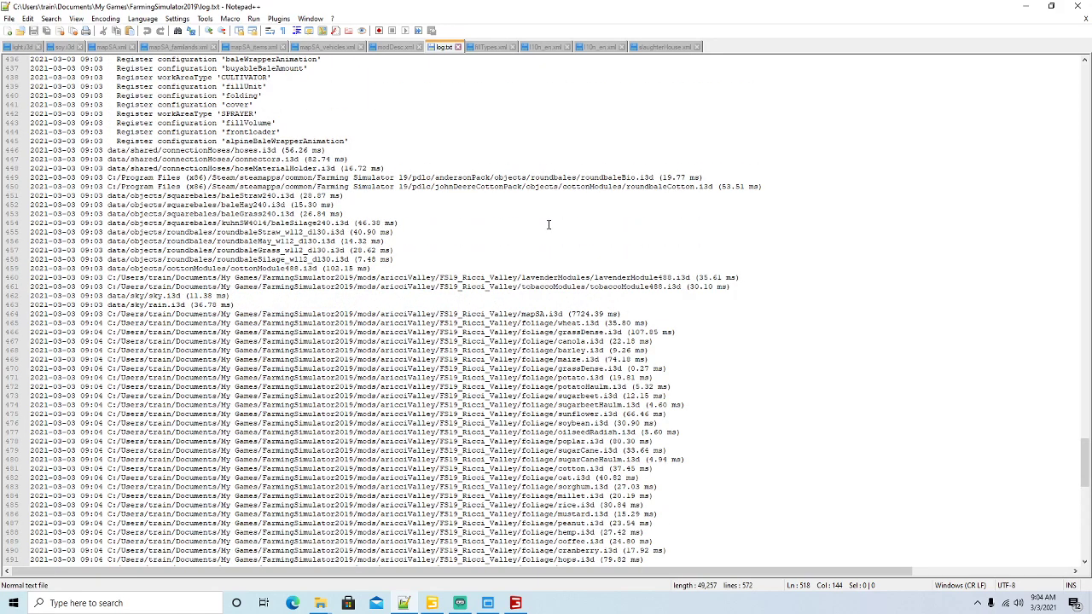
scroll(548, 224, up, 20)
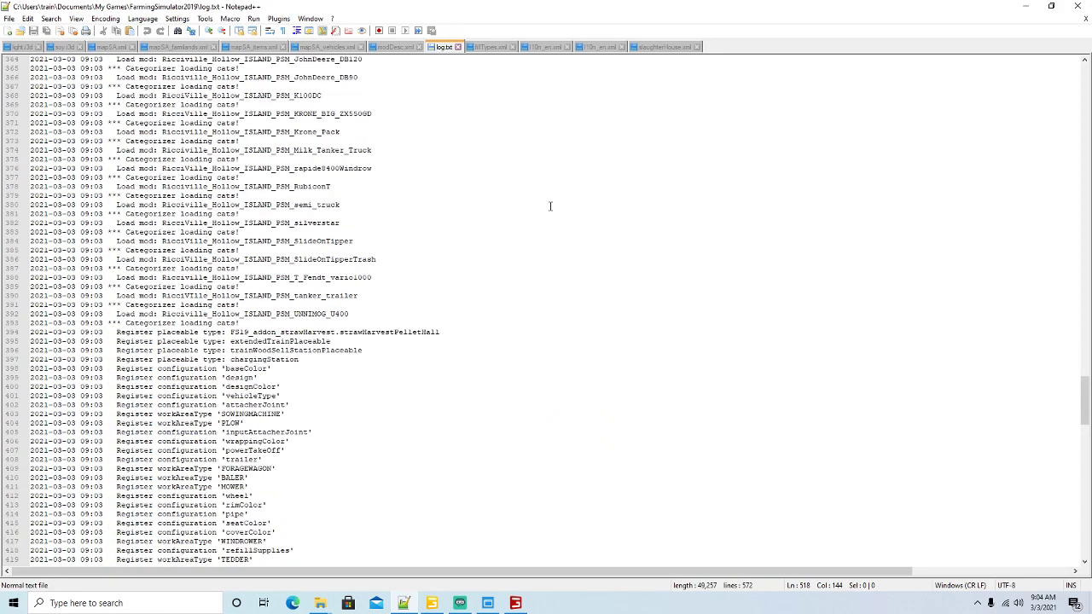
scroll(551, 206, down, 20)
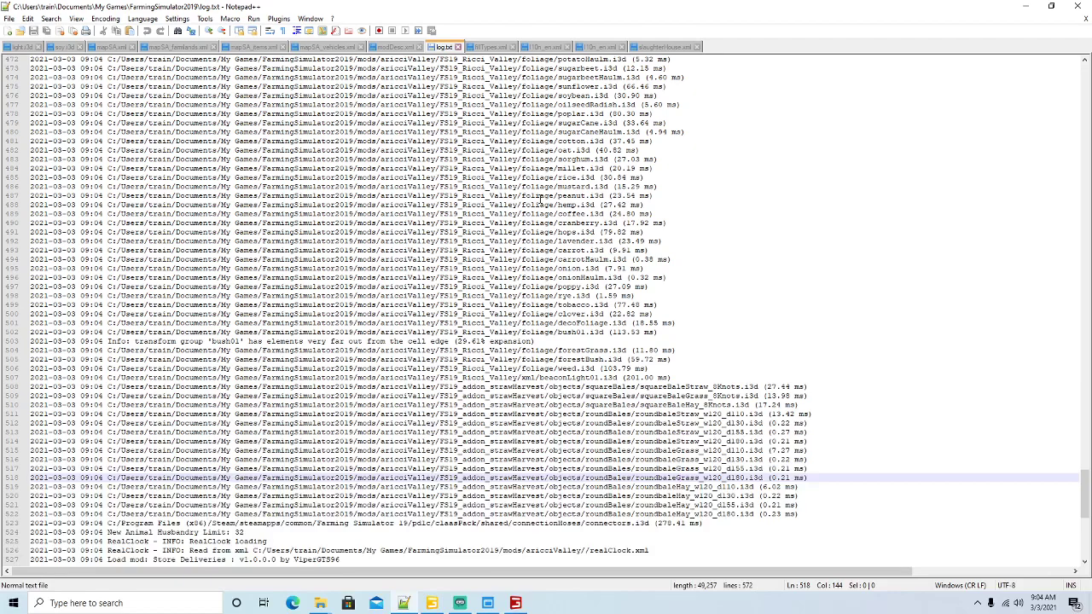
scroll(540, 199, down, 7)
scroll(539, 199, down, 6)
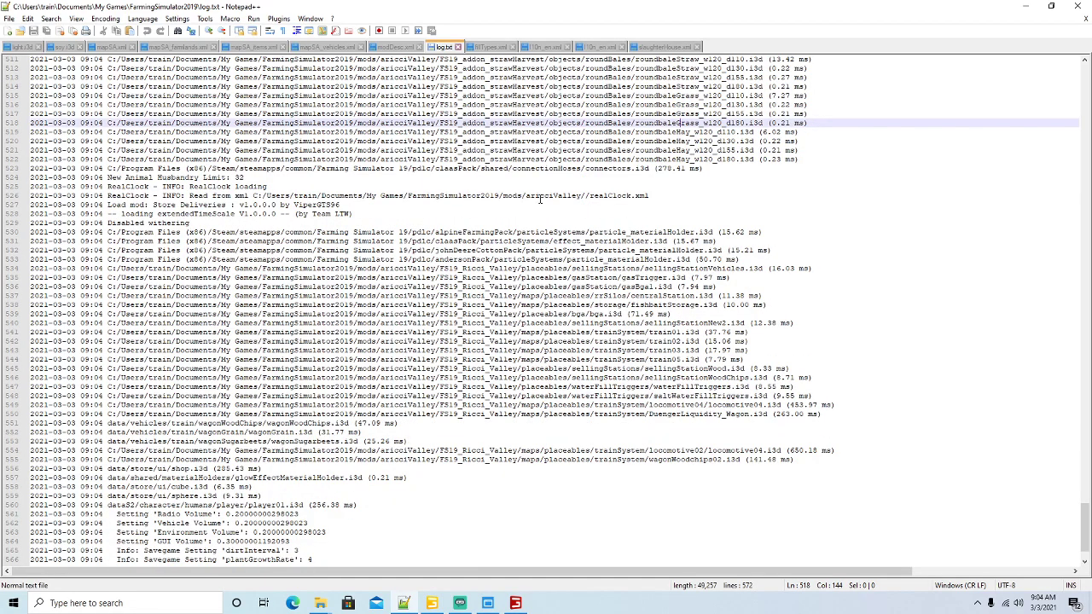
scroll(540, 199, down, 2)
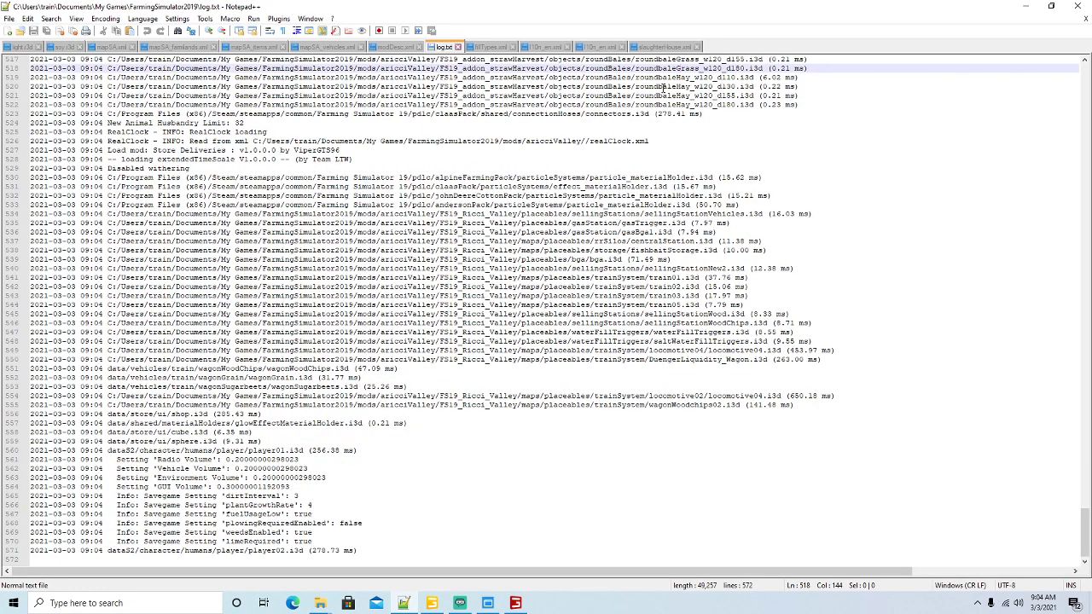
click(1026, 6)
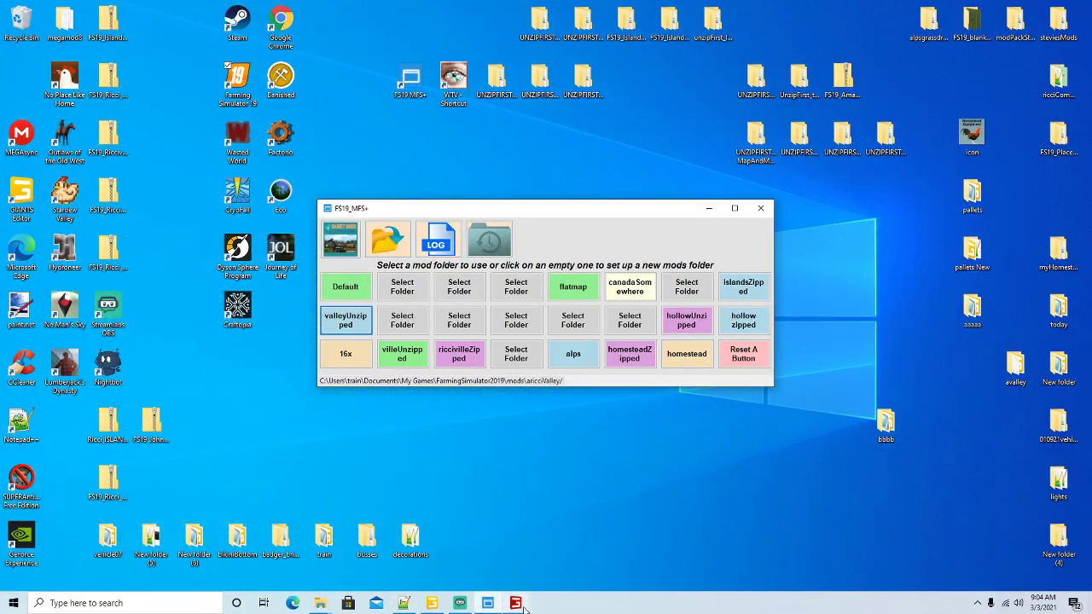
Return to Farming Simulator 19, view the overview map and quit the game without saving.
click(524, 609)
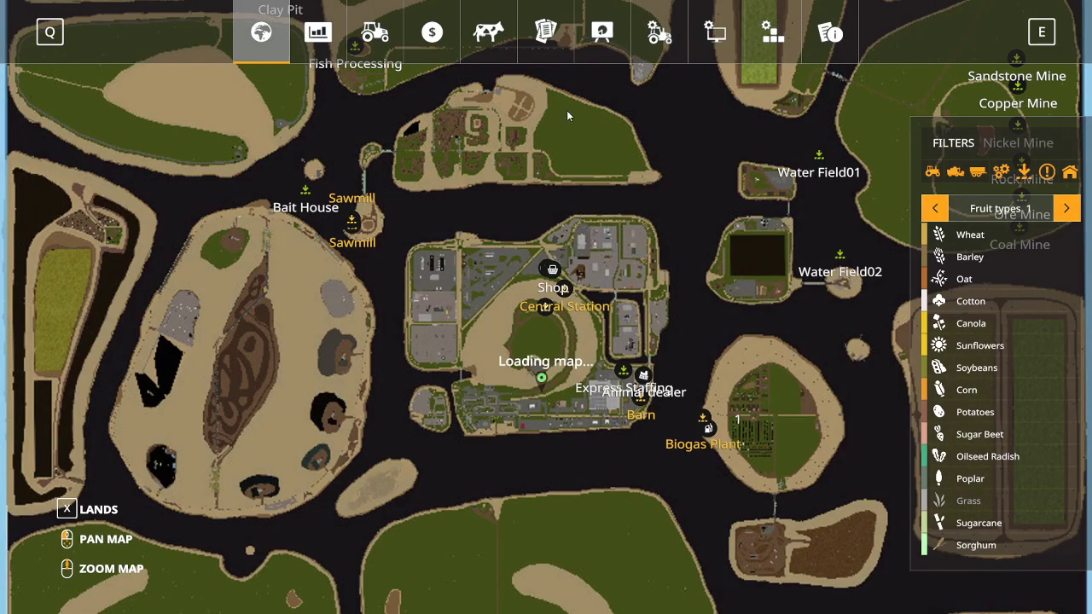
click(671, 42)
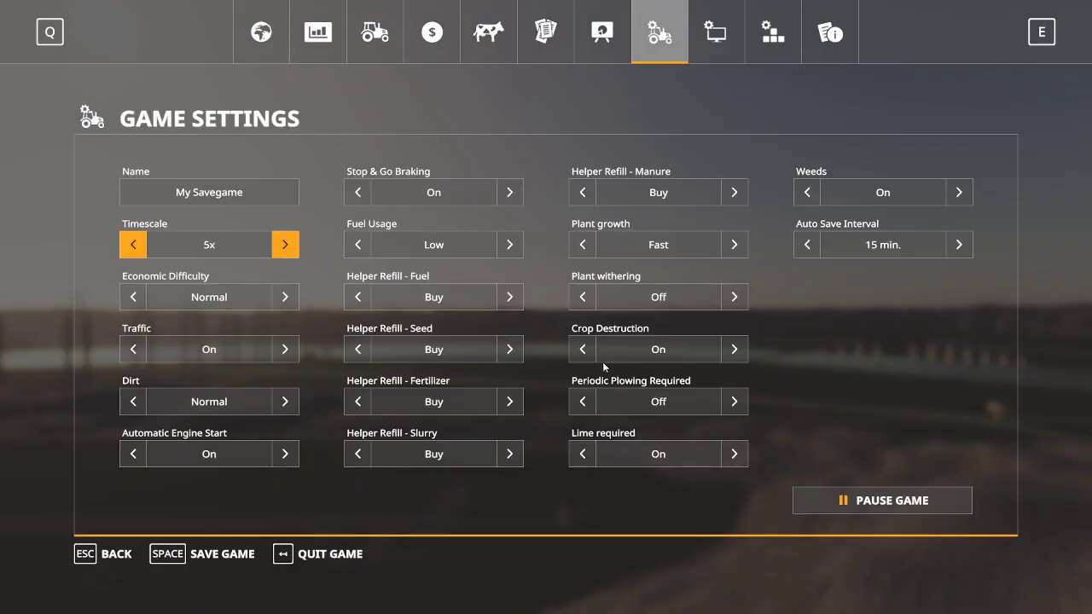
click(333, 554)
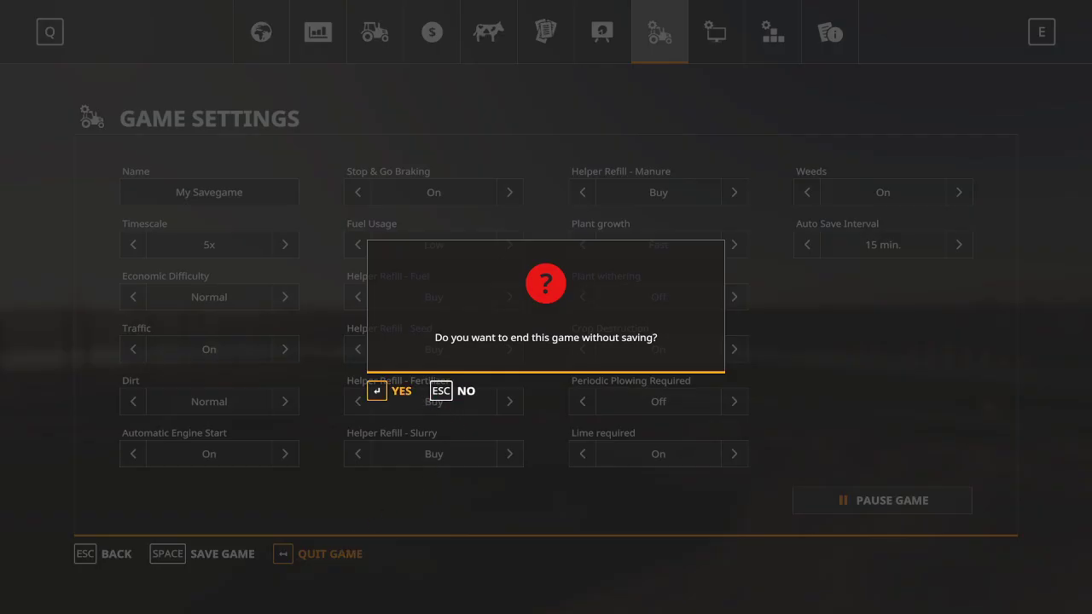
key(Return)
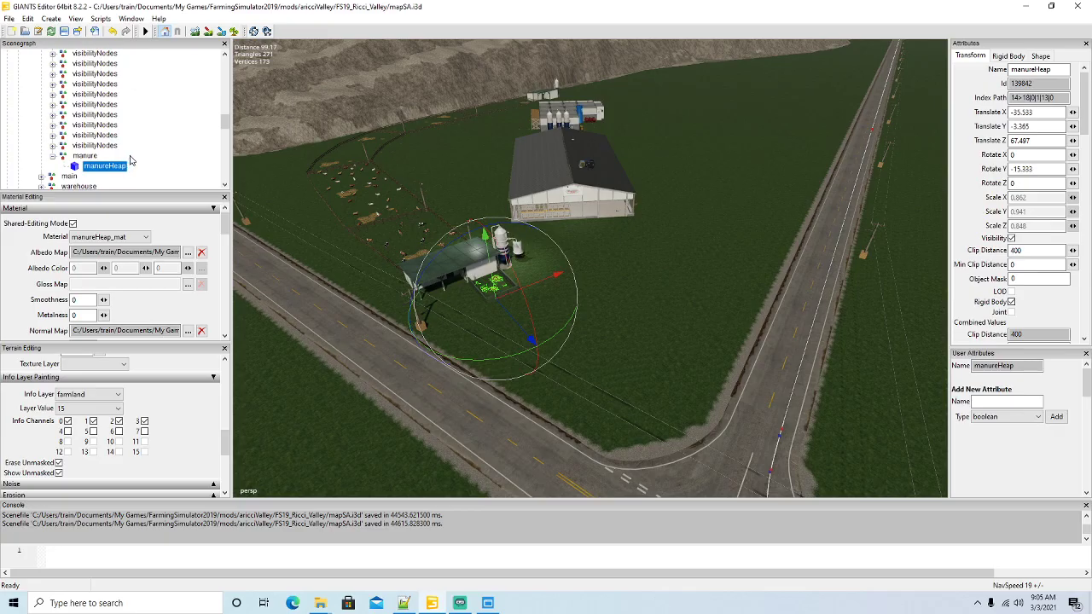
In GIANTS Editor, collapse the slaughterhouse's OUT group and examine the main building and its open front from several angles.
scroll(34, 113, up, 5)
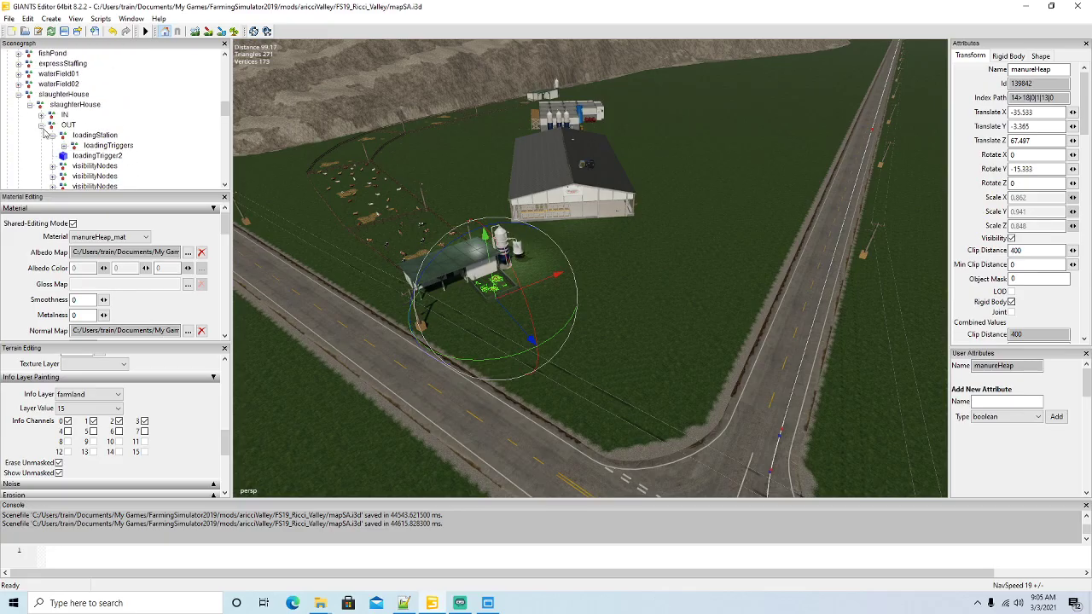
click(41, 126)
scroll(78, 138, down, 1)
scroll(84, 135, down, 2)
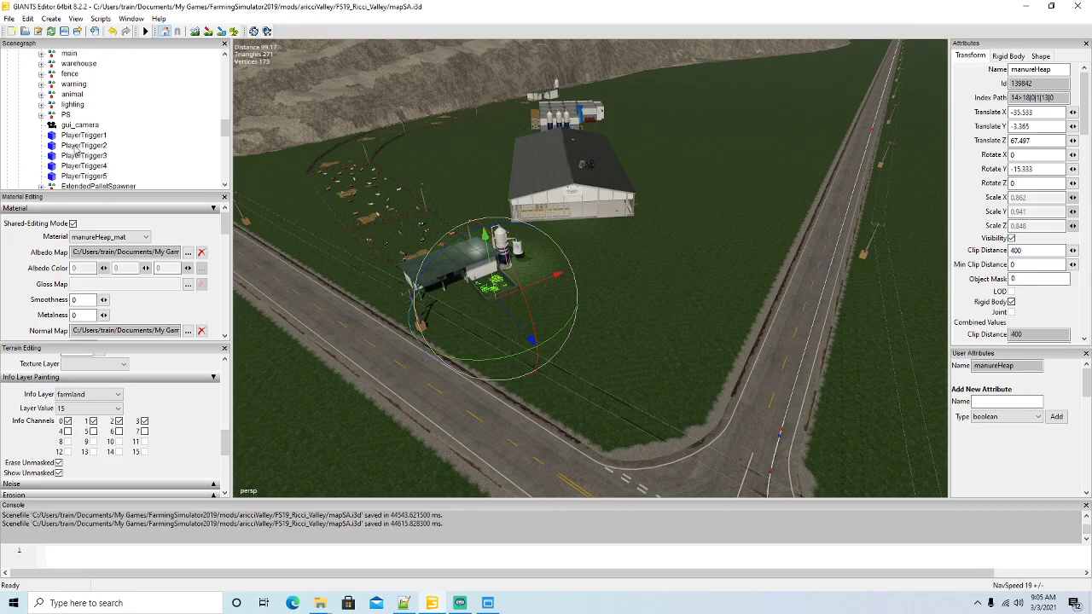
alt+drag(640, 274, 508, 289)
scroll(687, 246, up, 5)
scroll(687, 246, up, 10)
scroll(509, 295, down, 10)
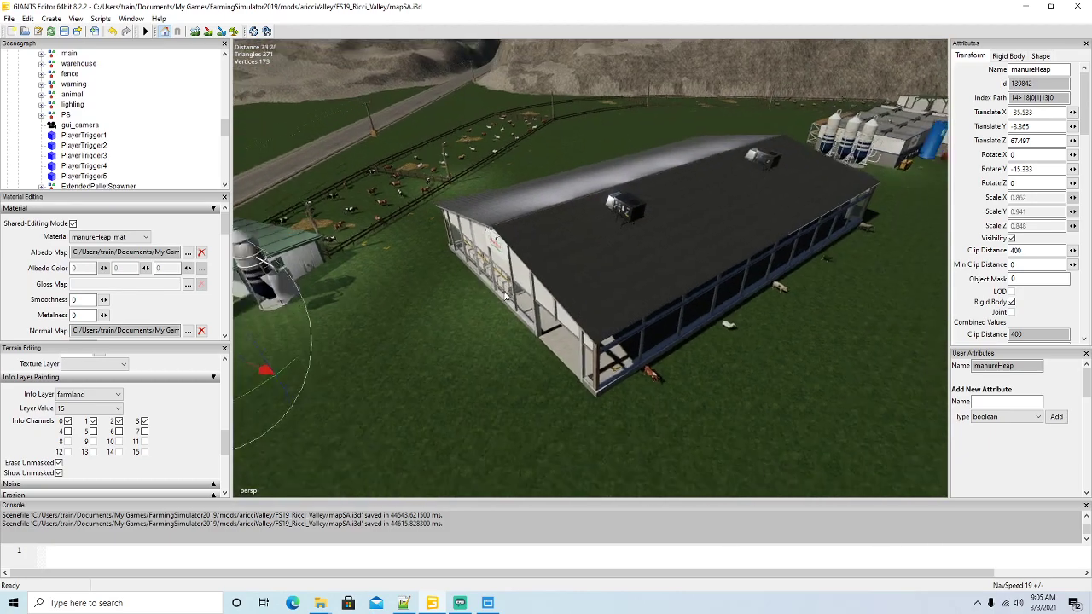
scroll(506, 314, up, 4)
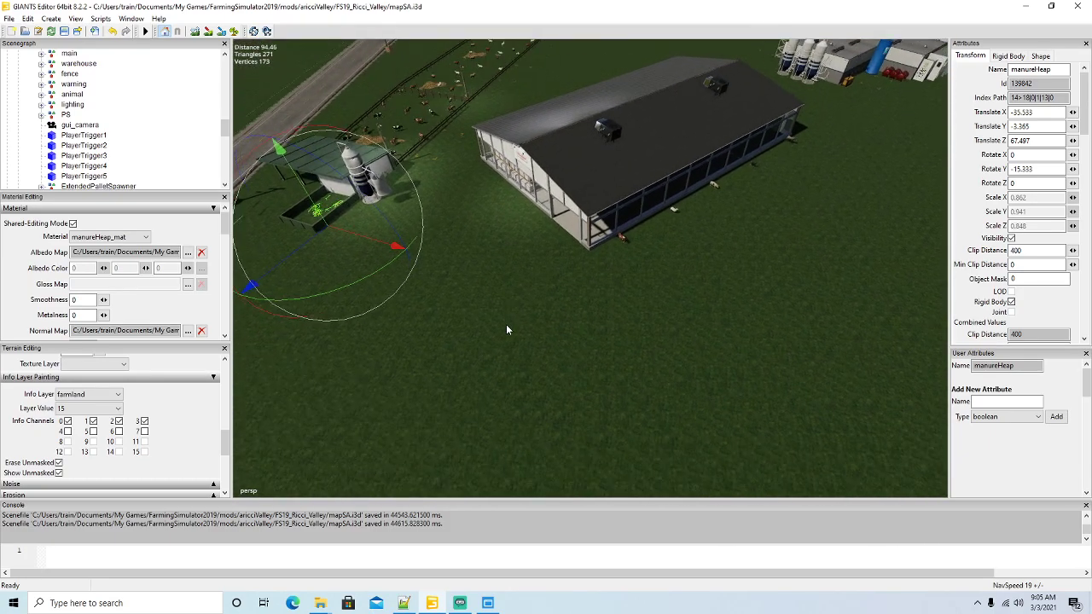
alt+drag(506, 328, 483, 296)
scroll(483, 295, up, 2)
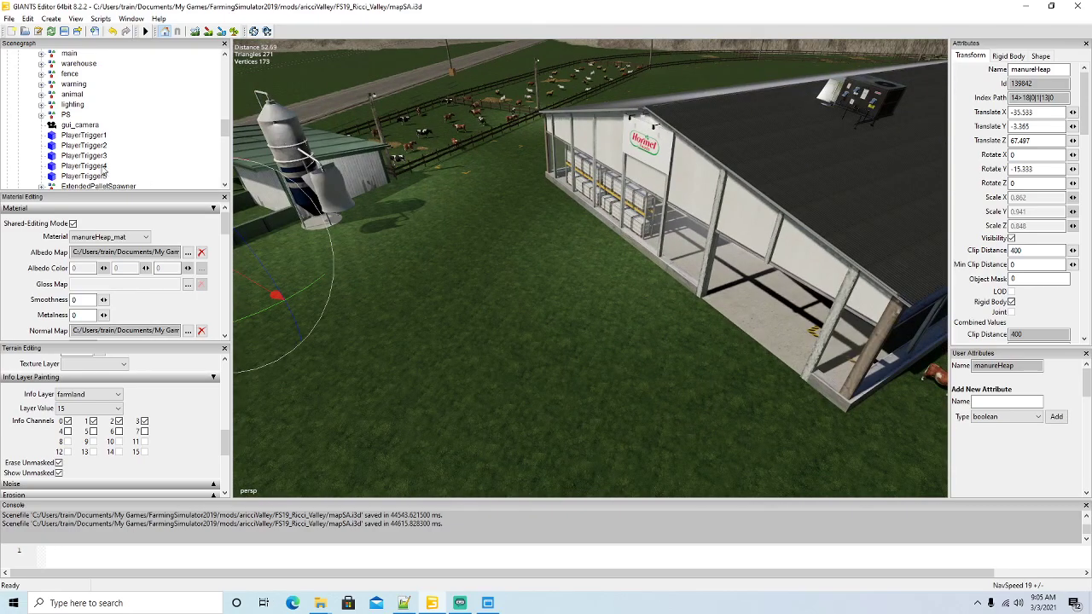
Duplicate the coalMine icon in the fouricons group, place it in front of the slaughterhouse and raise it to Y about 106.124.
scroll(104, 156, down, 5)
scroll(108, 156, down, 10)
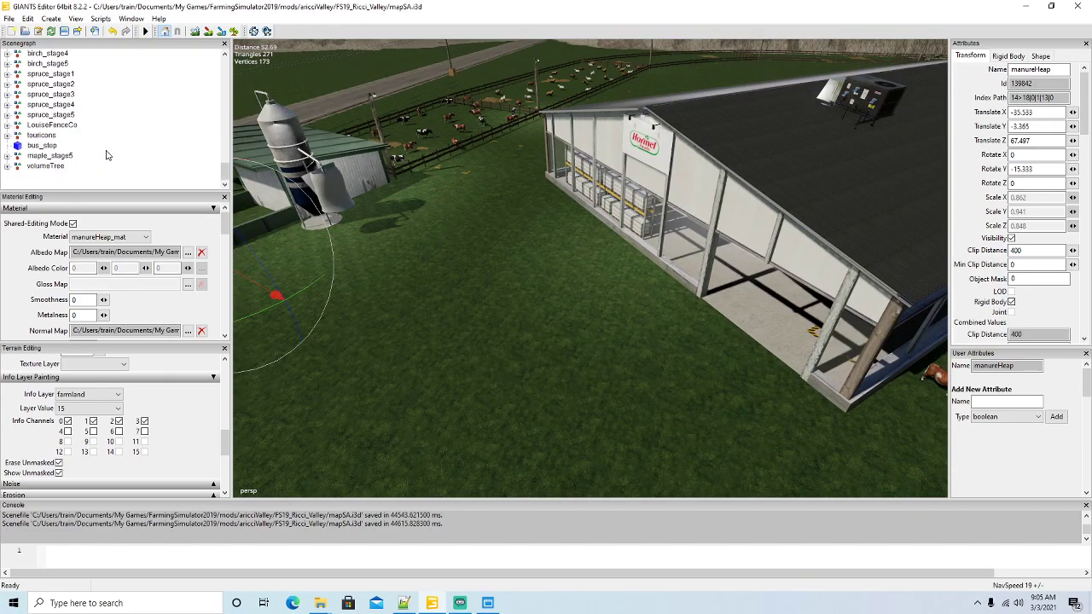
click(6, 134)
click(52, 146)
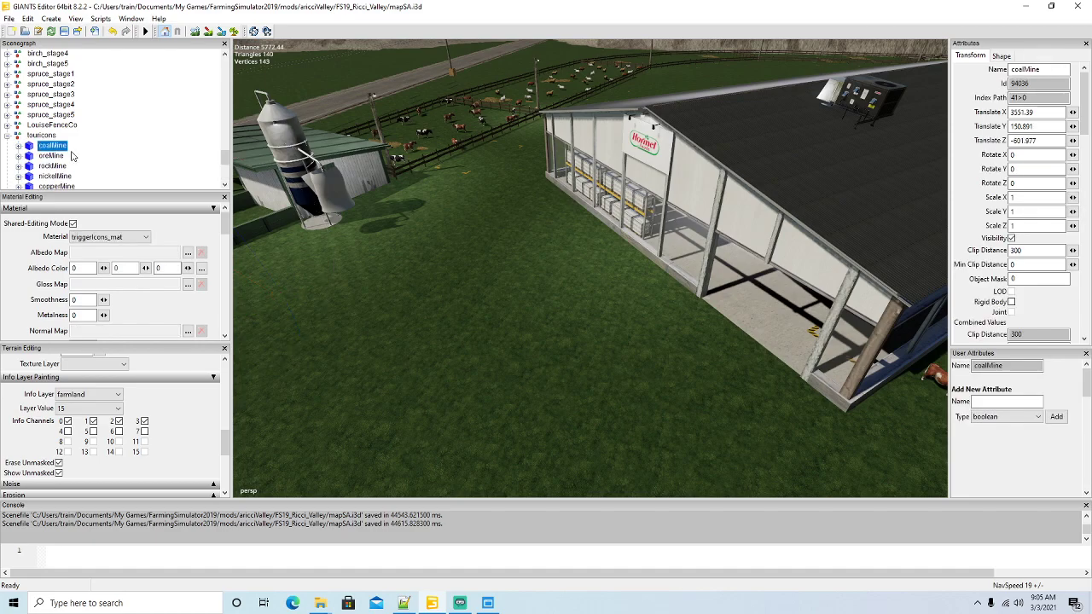
key(ctrl+d)
click(28, 18)
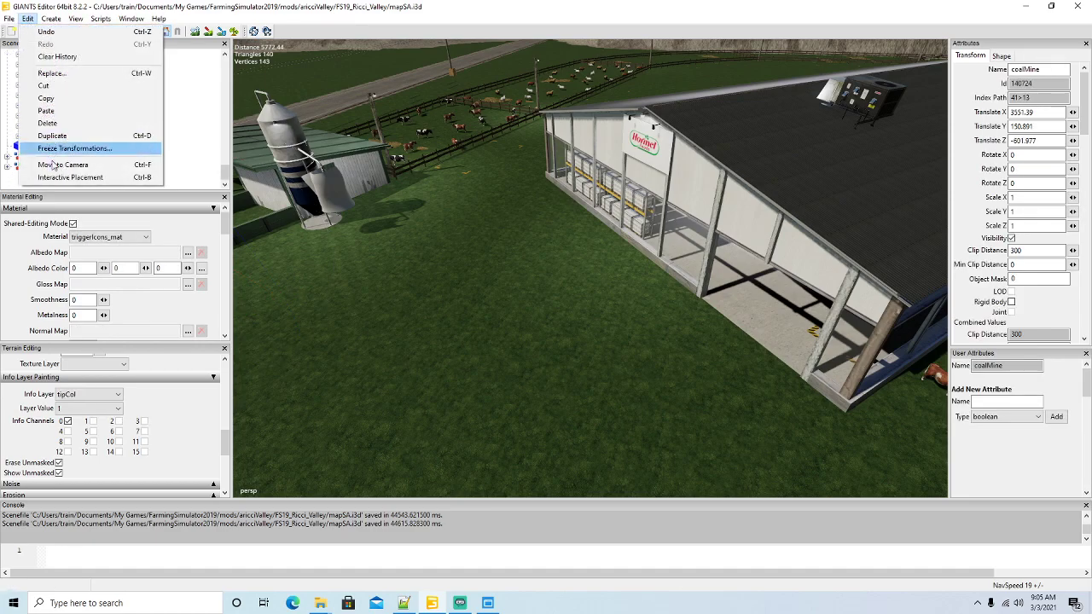
click(70, 176)
click(552, 234)
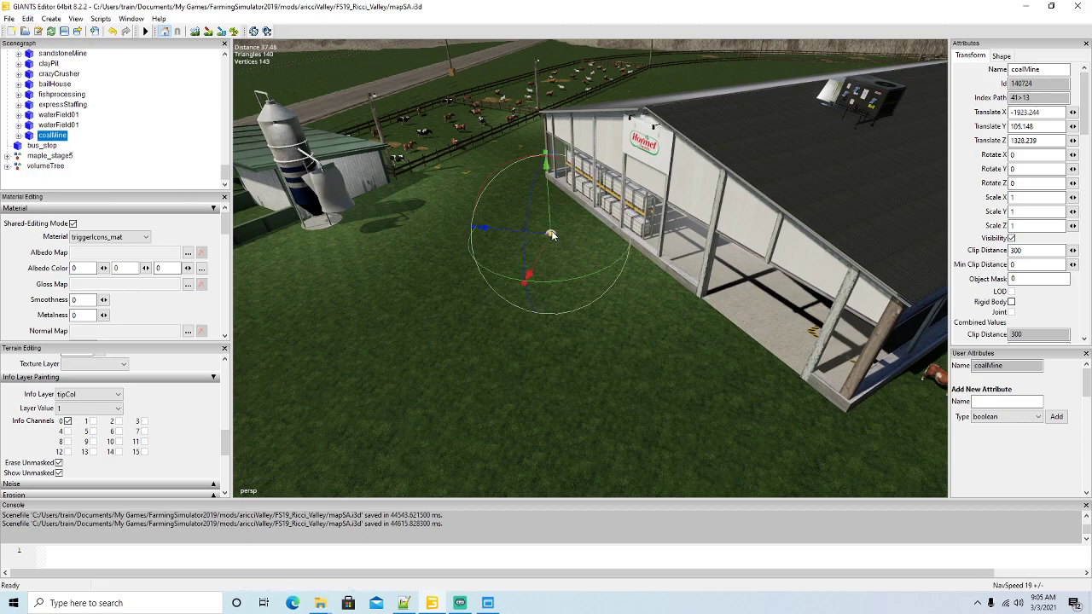
drag(549, 209, 549, 198)
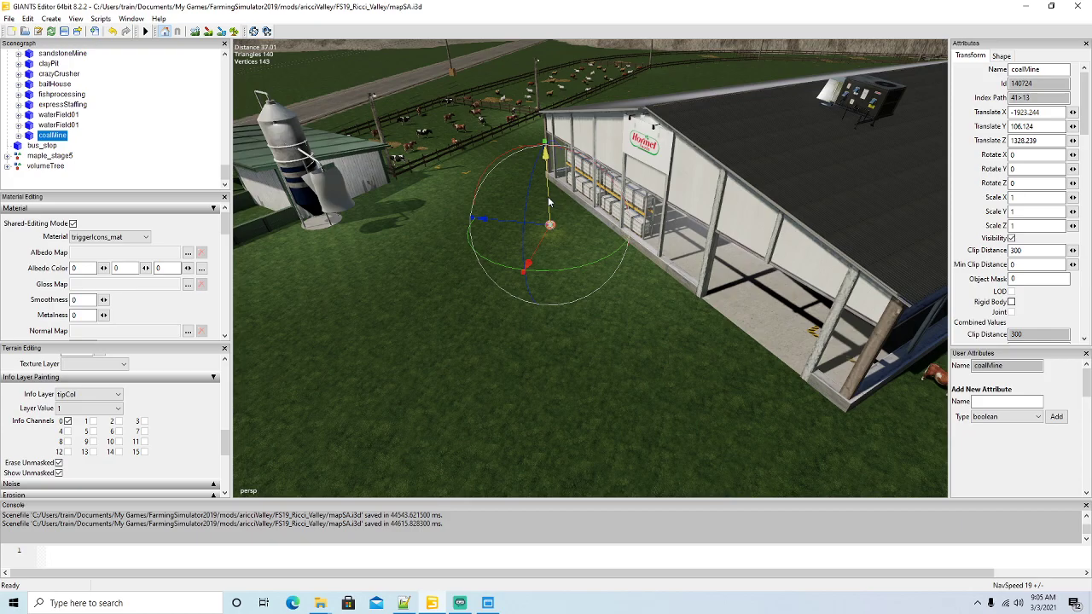
Reload the changed log.txt in Notepad++, return to GIANTS Editor and rename the duplicated coalMine icon as slaughterHouse.
click(403, 603)
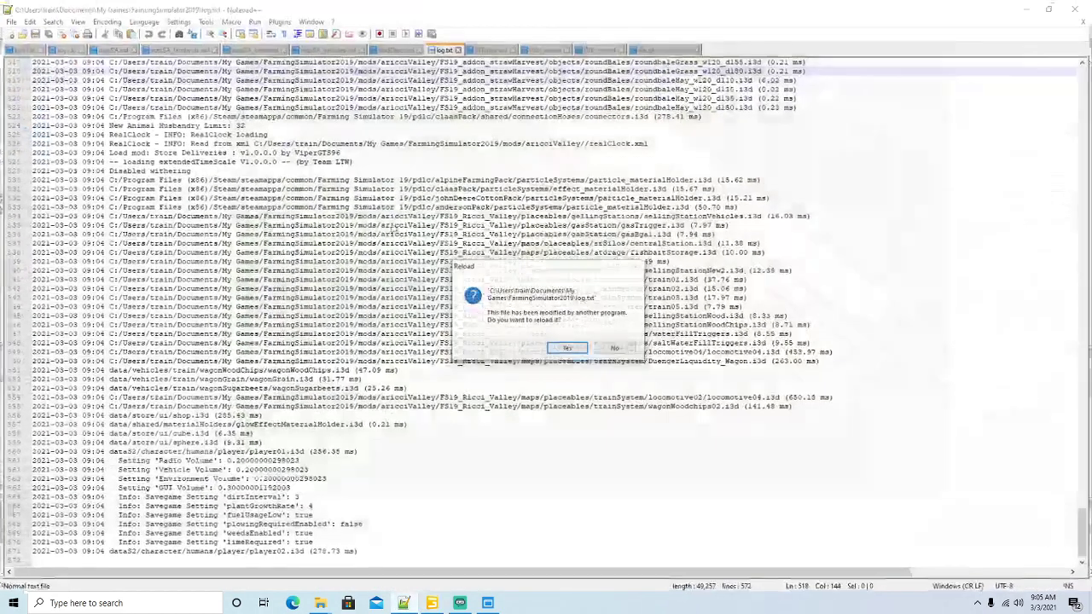
click(566, 348)
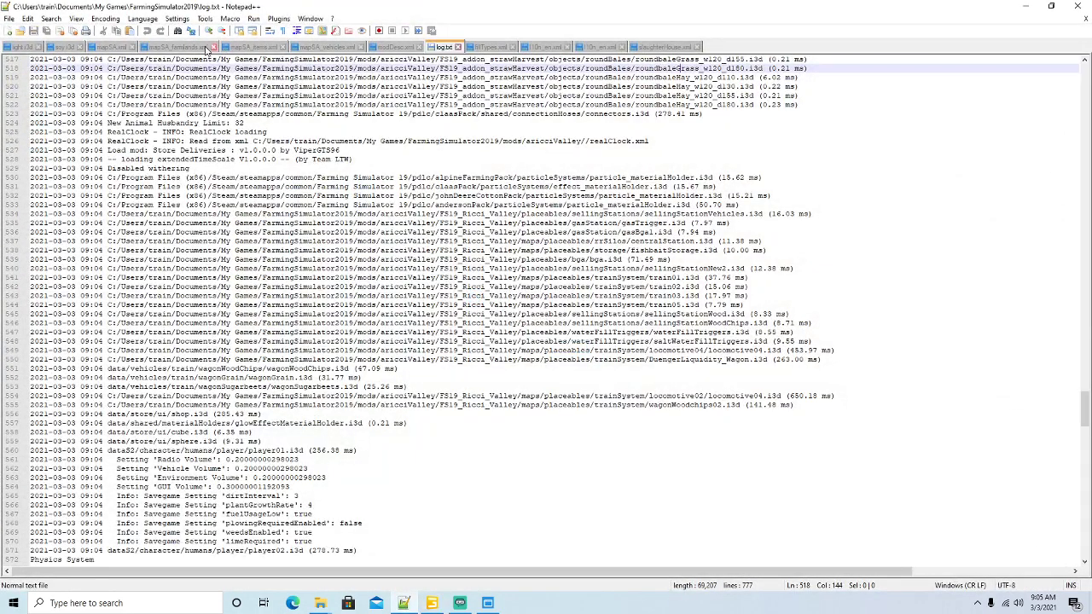
click(1029, 10)
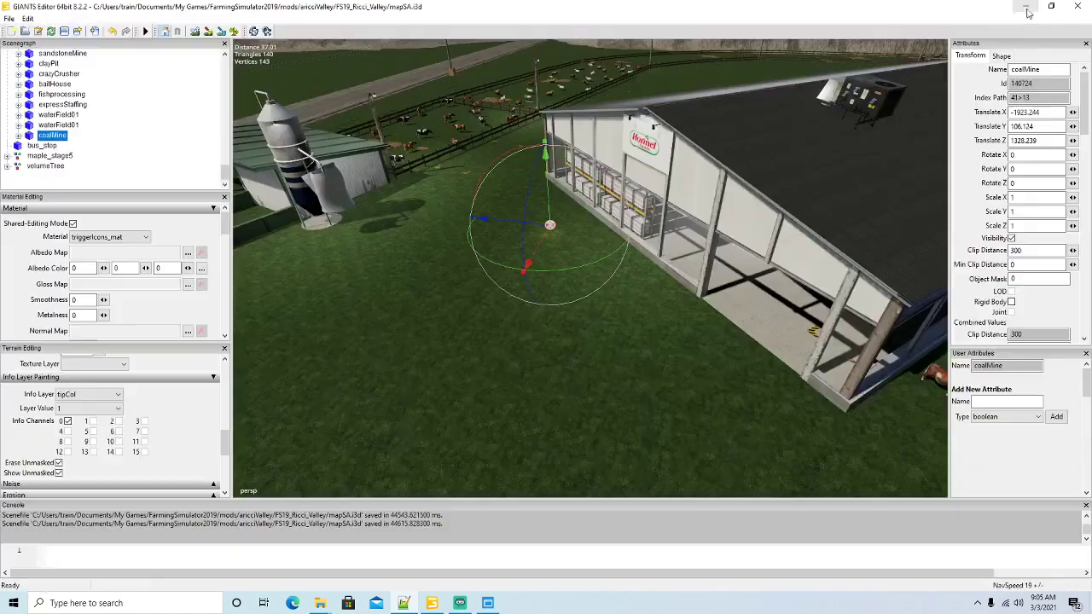
text(slaughterHouse)
key(Return)
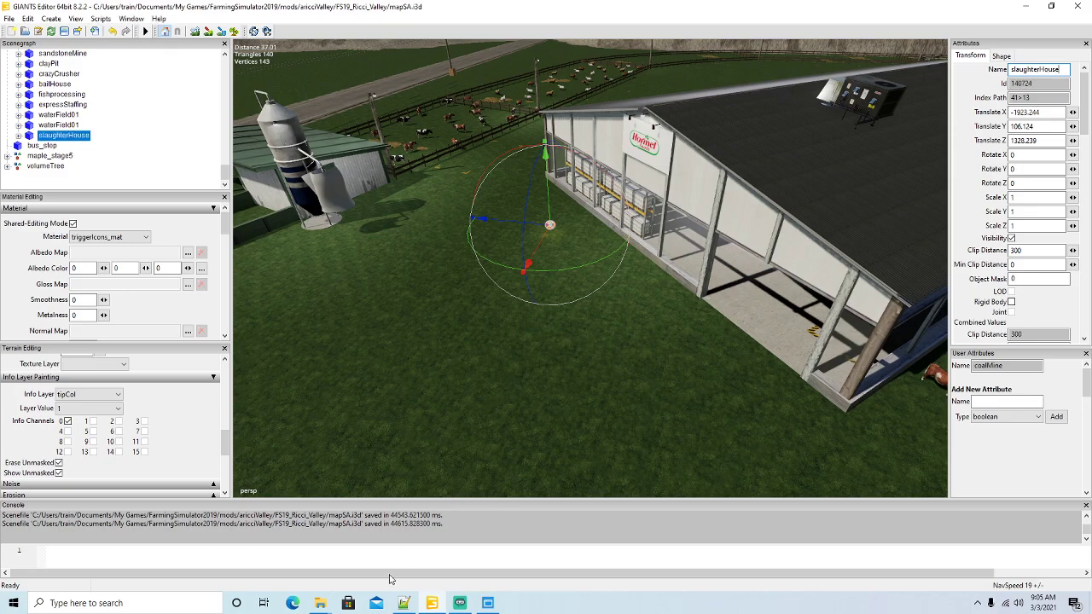
In Notepad++, open mapSA.xml and duplicate the waterField02 hotspot line directly below the original.
click(404, 603)
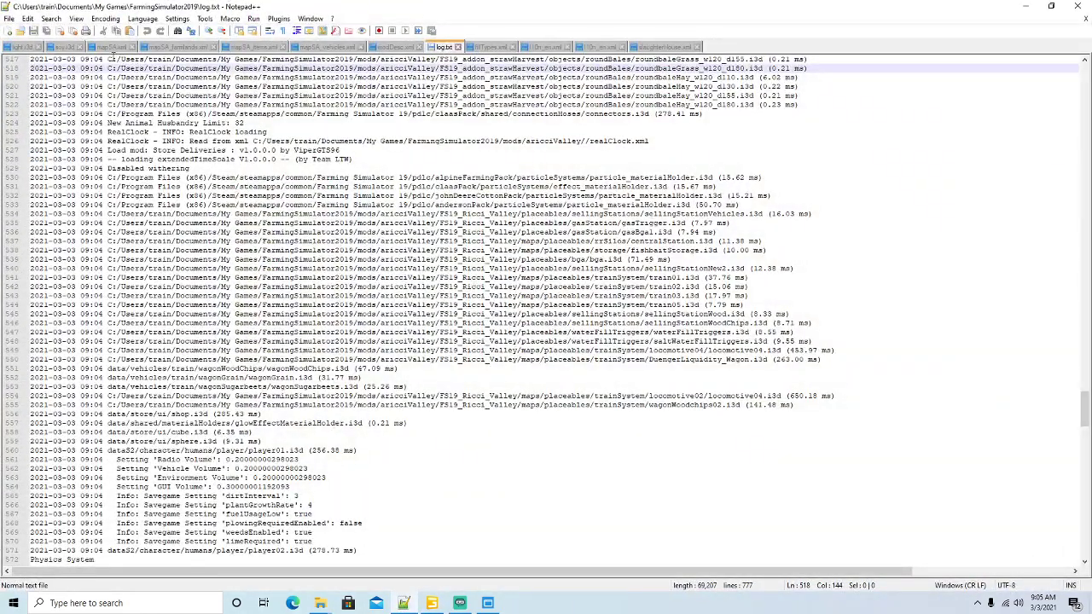
click(111, 47)
drag(296, 573, 60, 572)
click(13, 294)
key(ctrl+c)
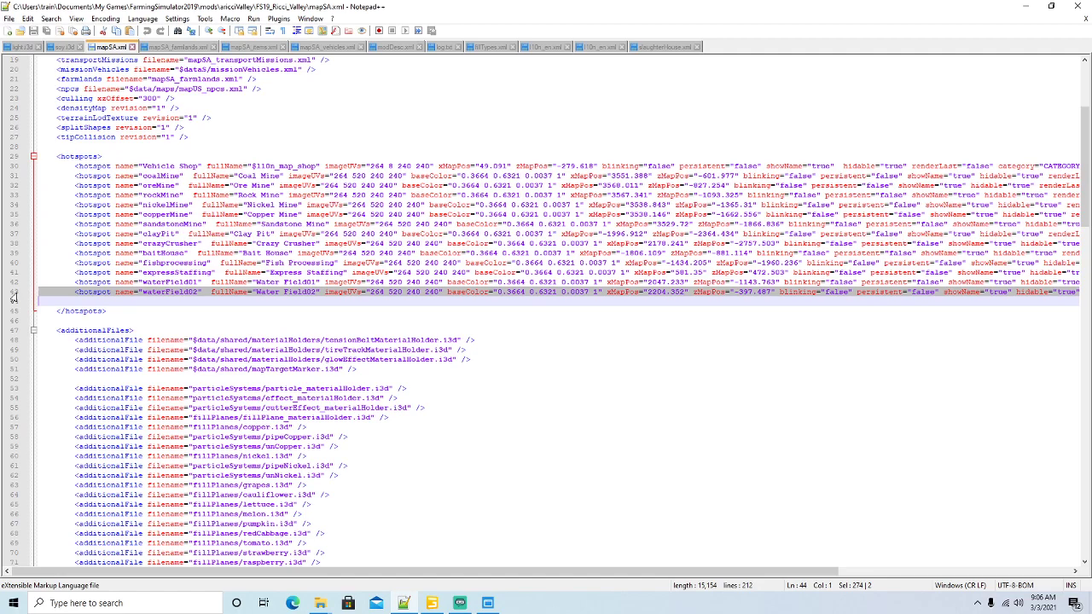
click(45, 299)
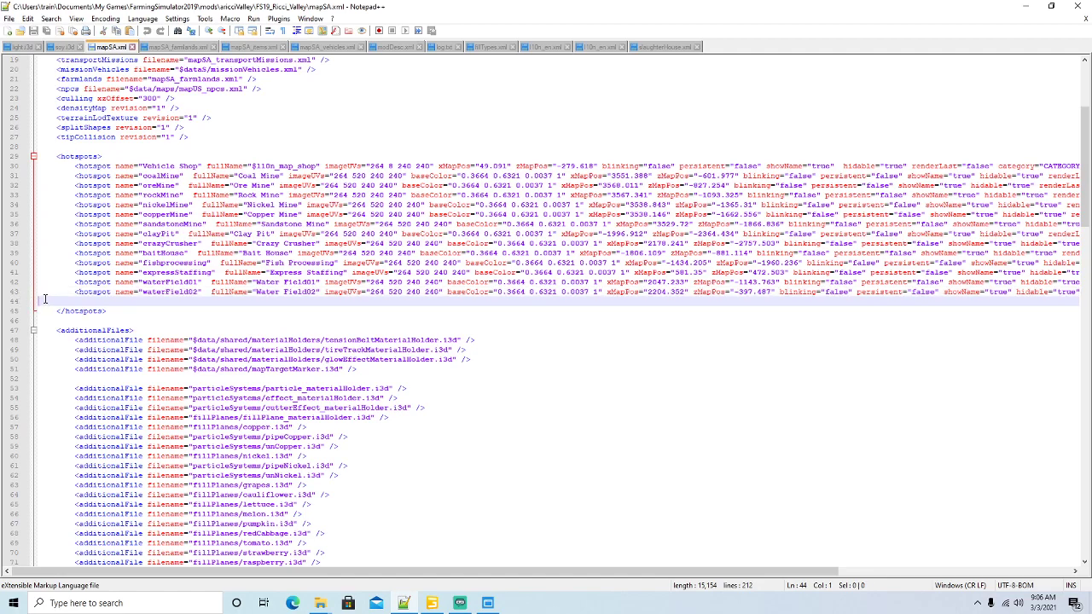
key(ctrl+v)
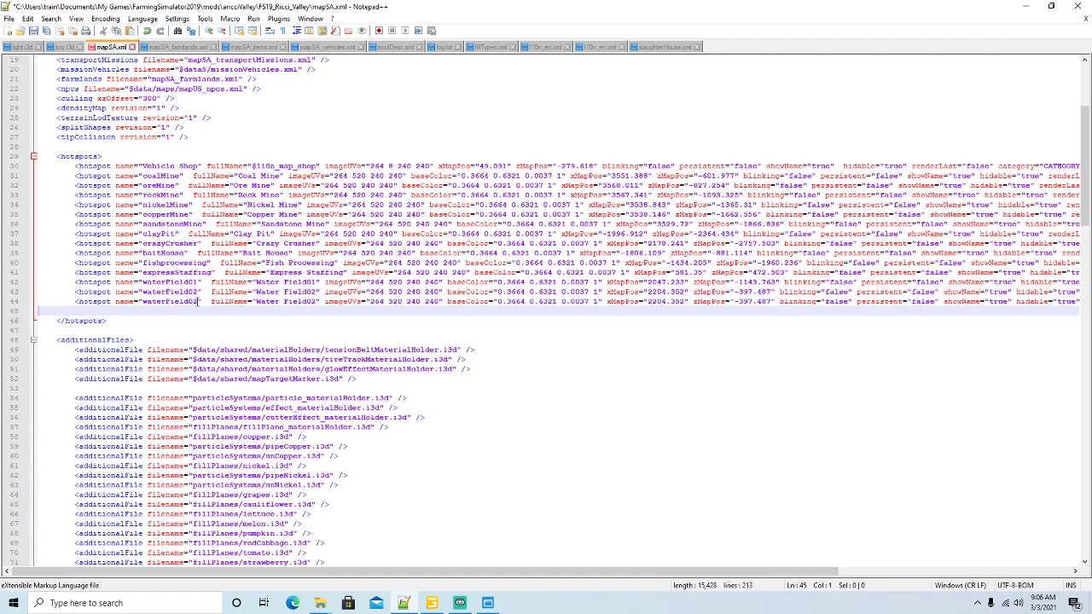
Change the name attribute of the duplicated waterField02 hotspot to slaughterHouse.
click(197, 303)
key(BackSpace)
key(BackSpace)
key(BackSpace)
key(BackSpace)
key(BackSpace)
key(BackSpace)
key(BackSpace)
key(BackSpace)
key(BackSpace)
key(BackSpace)
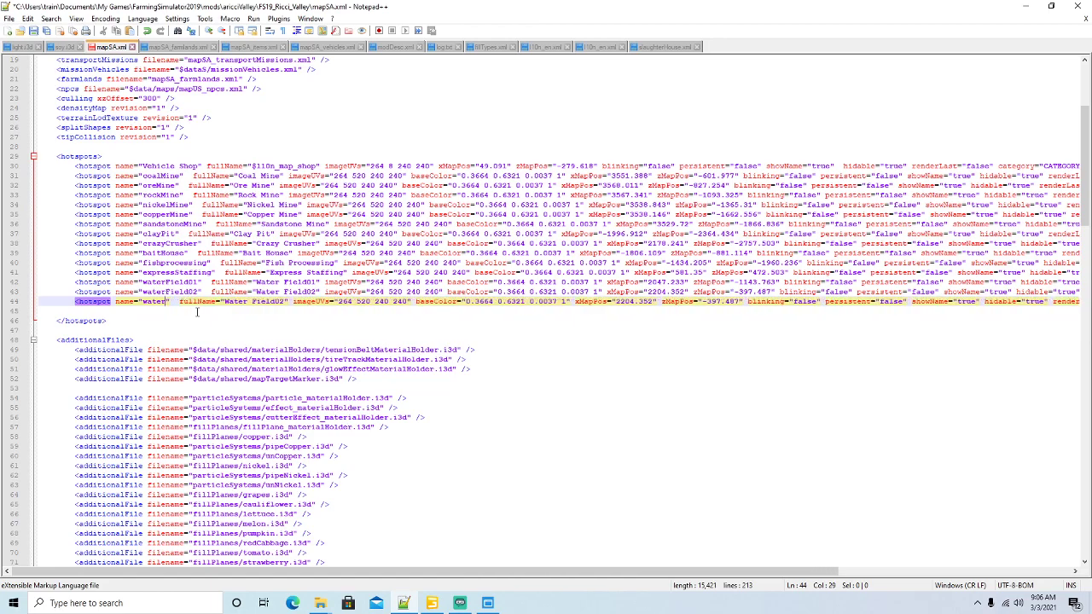
key(BackSpace)
key(BackSpace)
key(BackSpace)
text(sla)
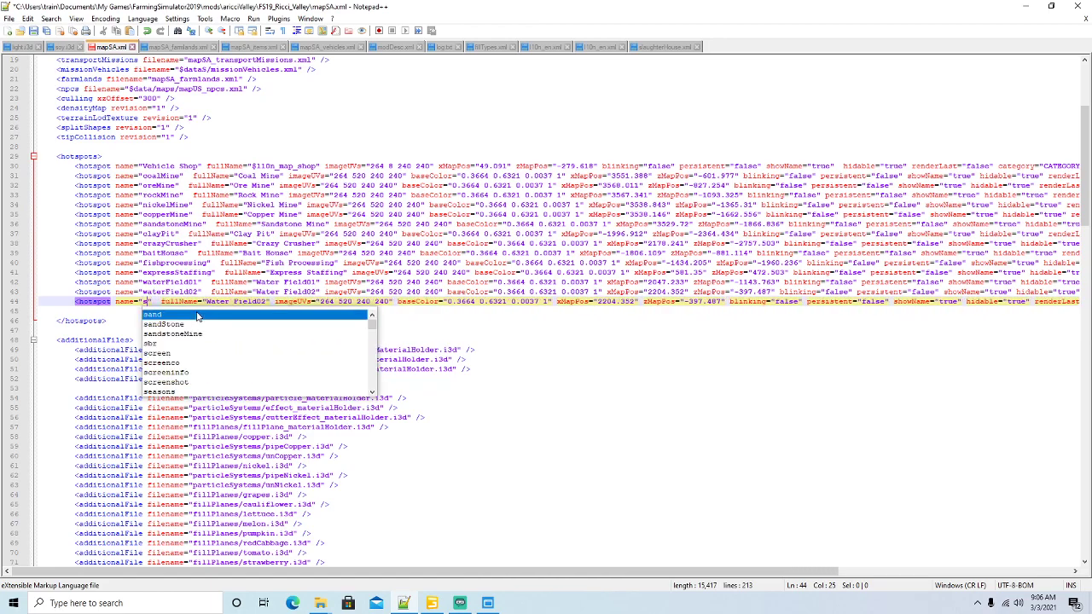
text(ughter)
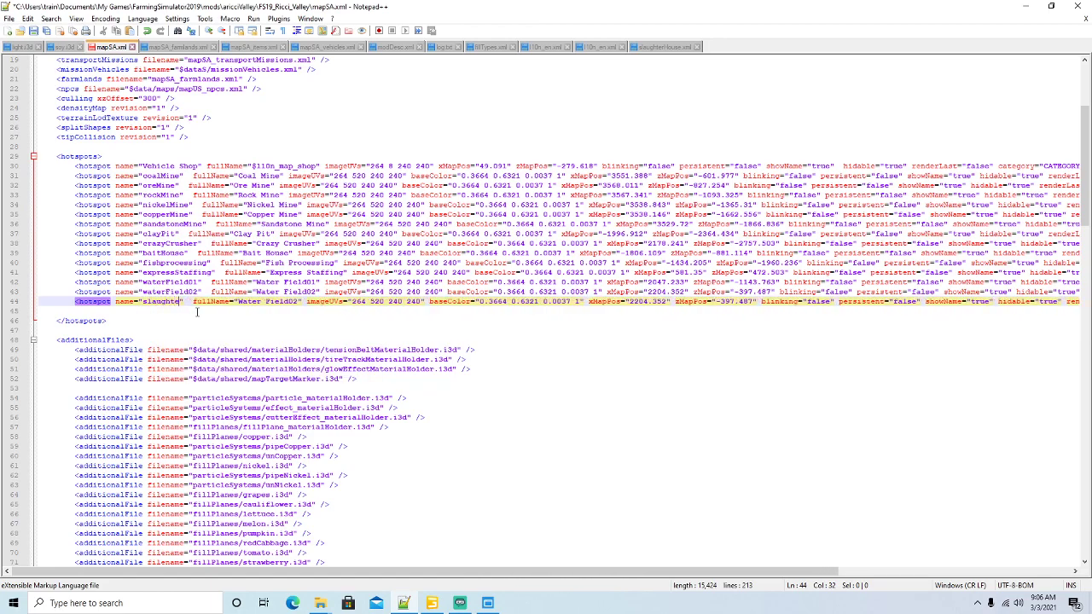
text(House)
Set the fullName of the slaughterHouse hotspot to Slaughter House.
key(Right)
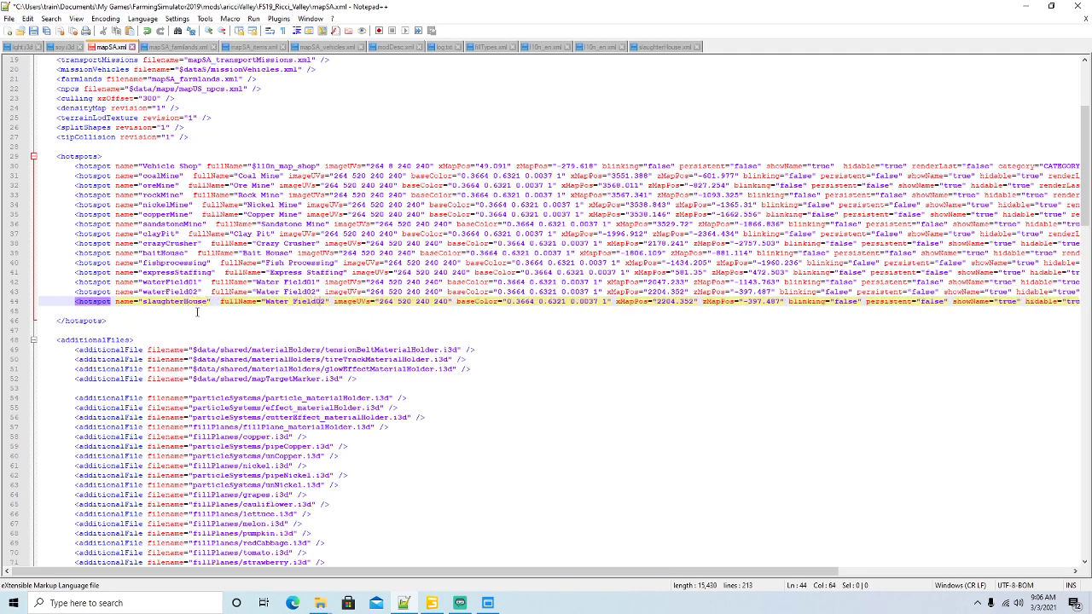
key(BackSpace)
key(BackSpace)
key(BackSpace)
key(BackSpace)
key(BackSpace)
key(BackSpace)
key(BackSpace)
key(BackSpace)
key(BackSpace)
key(BackSpace)
key(BackSpace)
key(BackSpace)
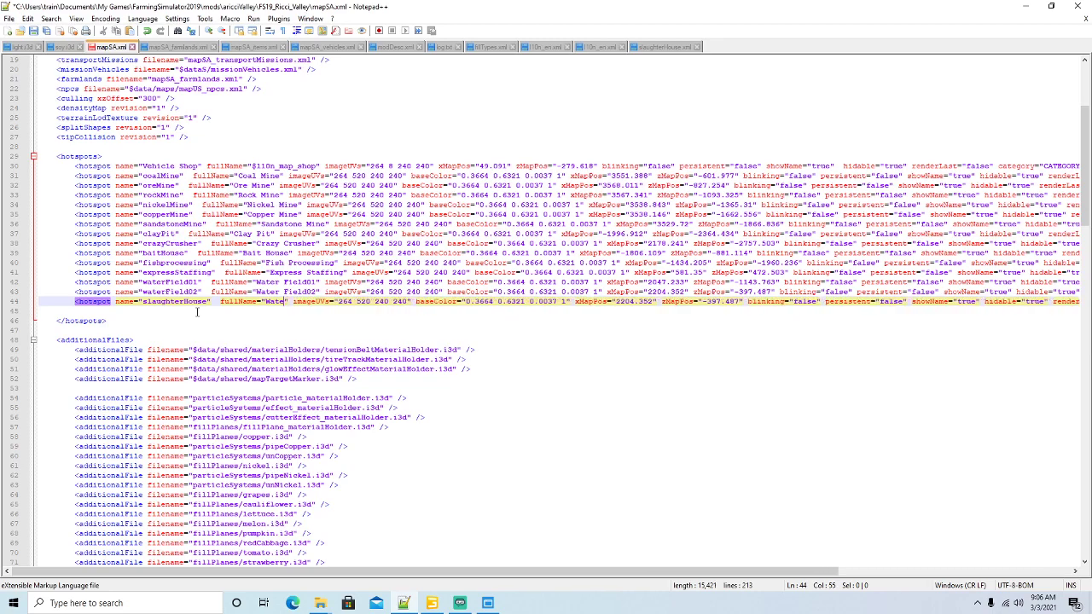
key(BackSpace)
text(Slaug)
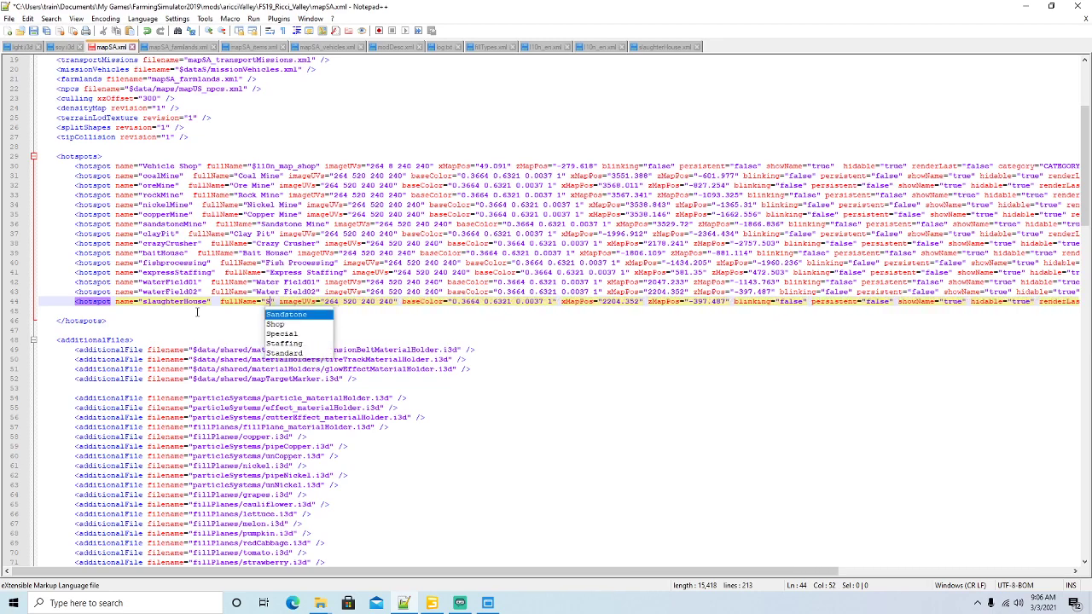
text(hter Hou)
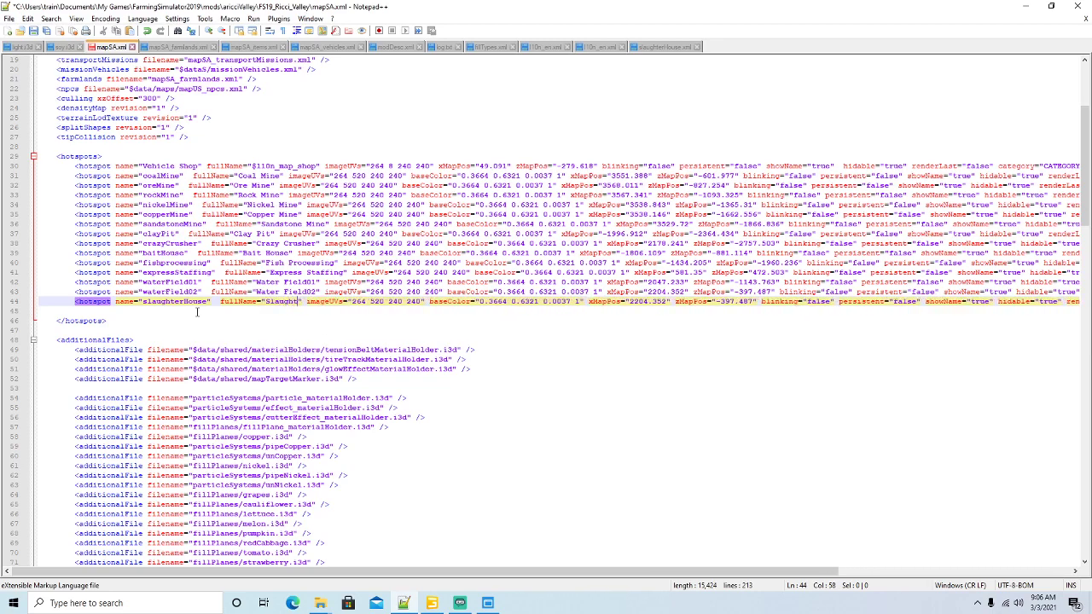
text(se)
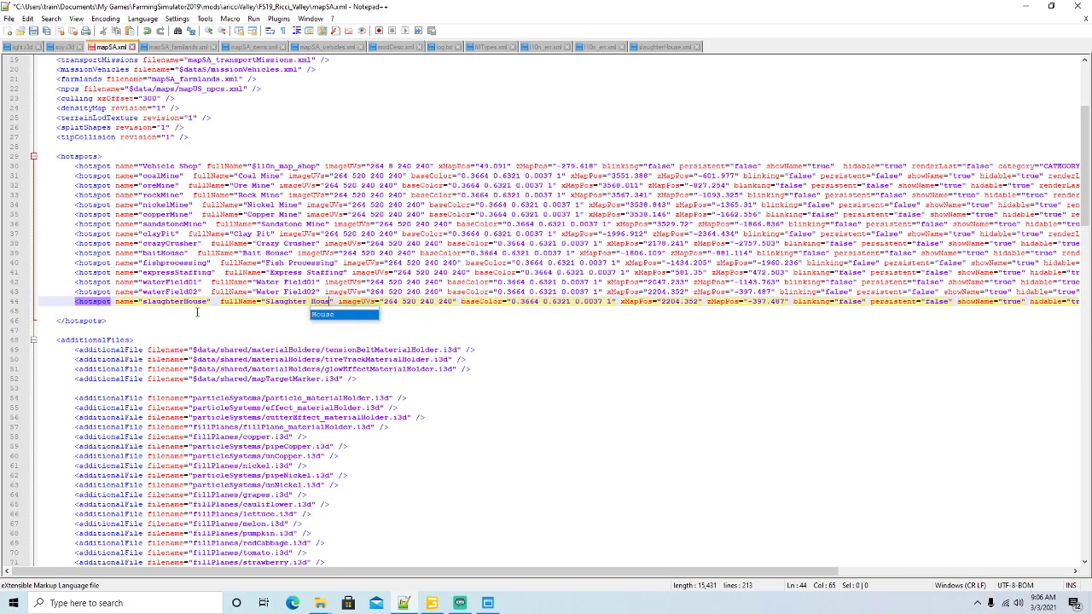
key(Right)
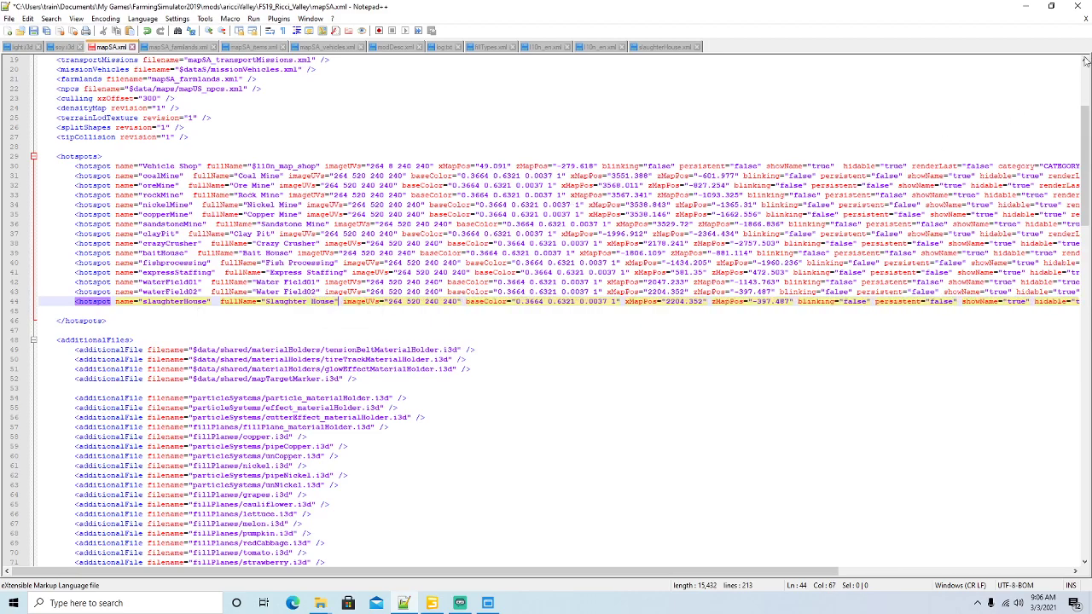
Copy the slaughterHouse icon's Translate X from GIANTS Editor into the new hotspot's xMapPos as -1923.244.
click(1052, 5)
drag(595, 489, 770, 489)
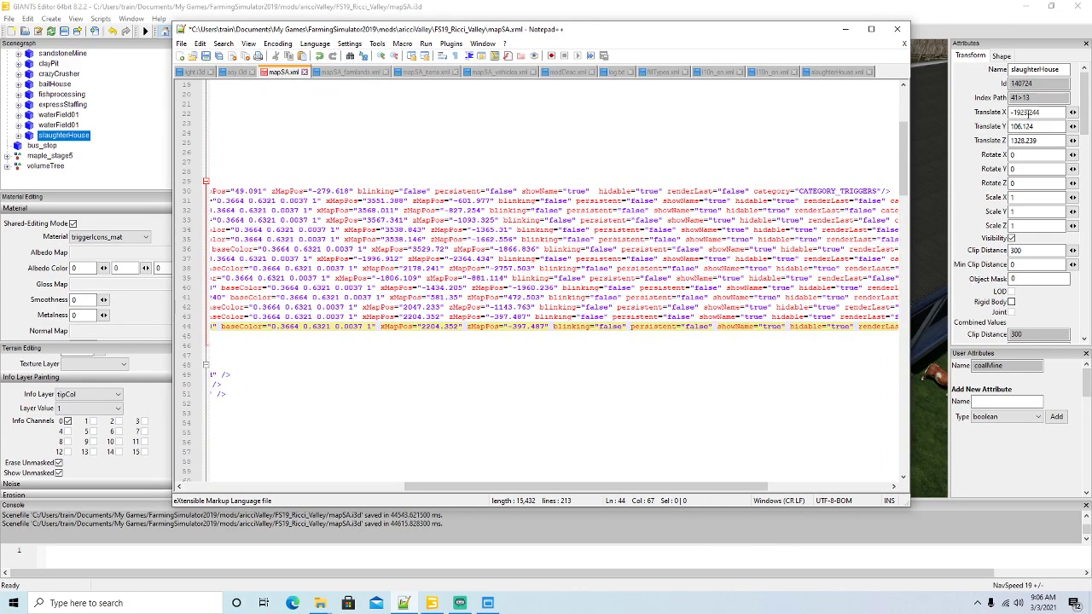
click(1043, 112)
key(ctrl+c)
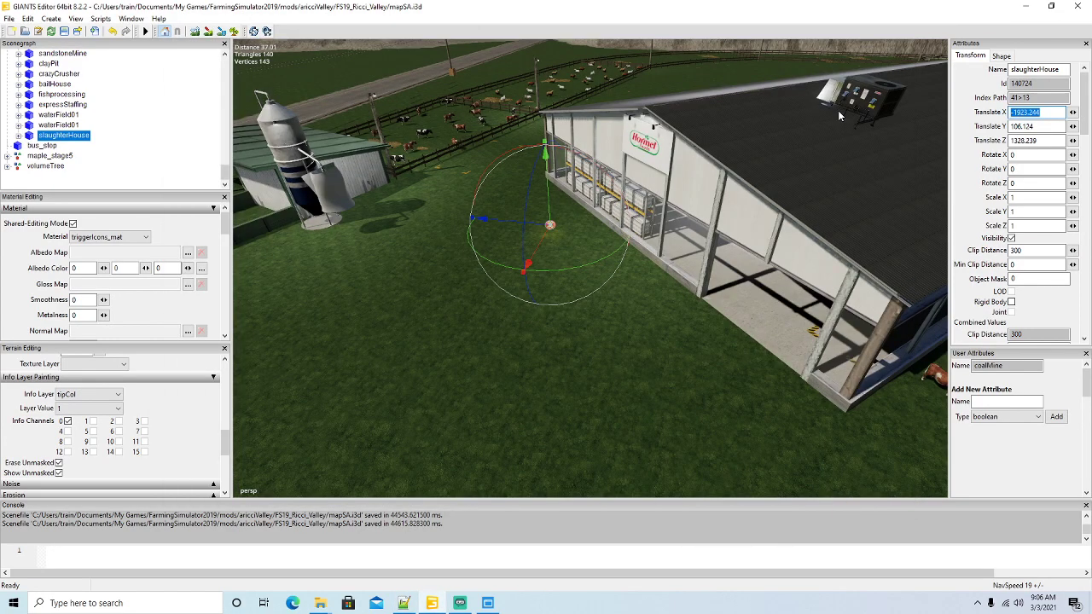
click(404, 604)
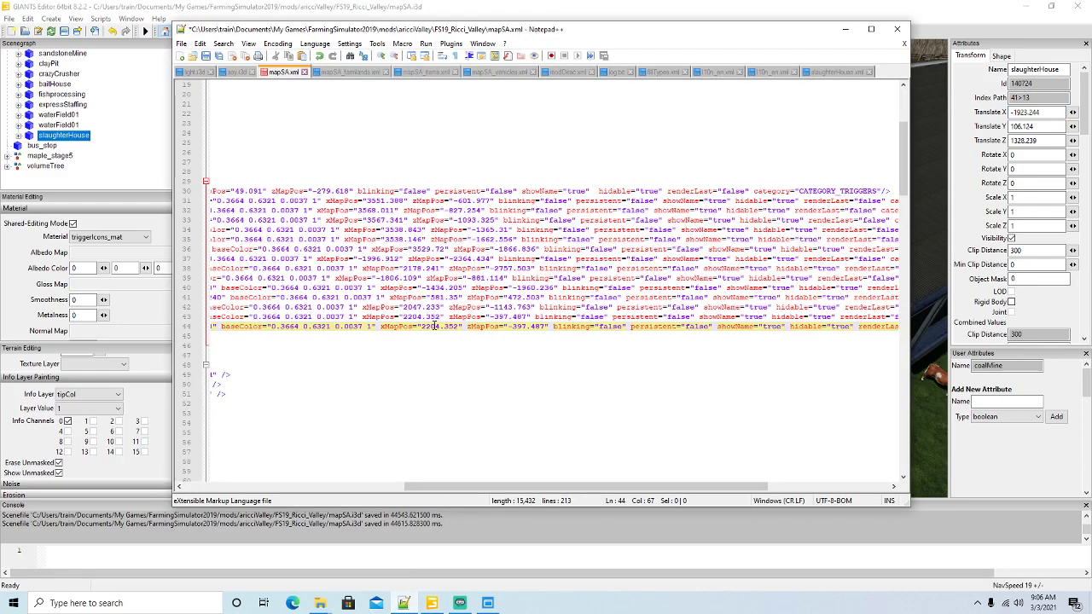
drag(420, 326, 462, 326)
key(ctrl+v)
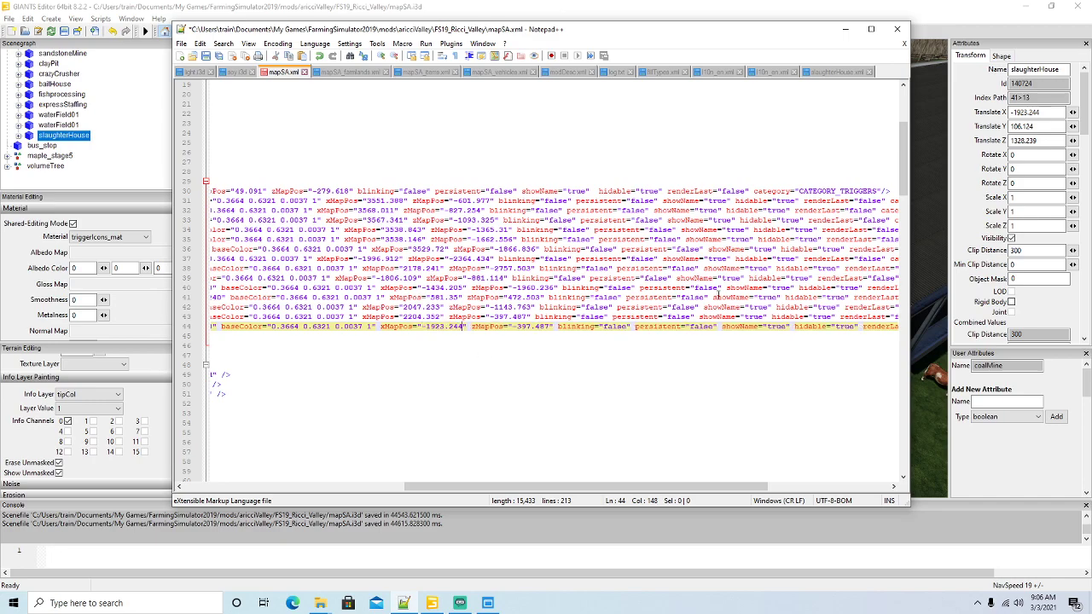
Copy the icon's Translate Z into the slaughterHouse hotspot's zMapPos as 1328.239 and save mapSA.xml.
double_click(1042, 142)
key(ctrl+c)
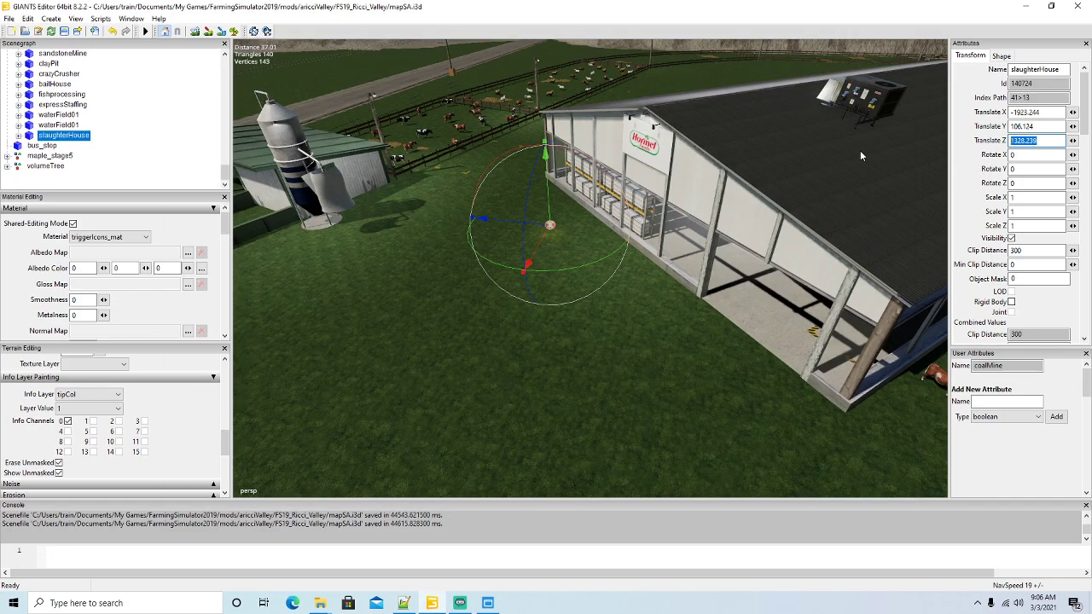
click(403, 603)
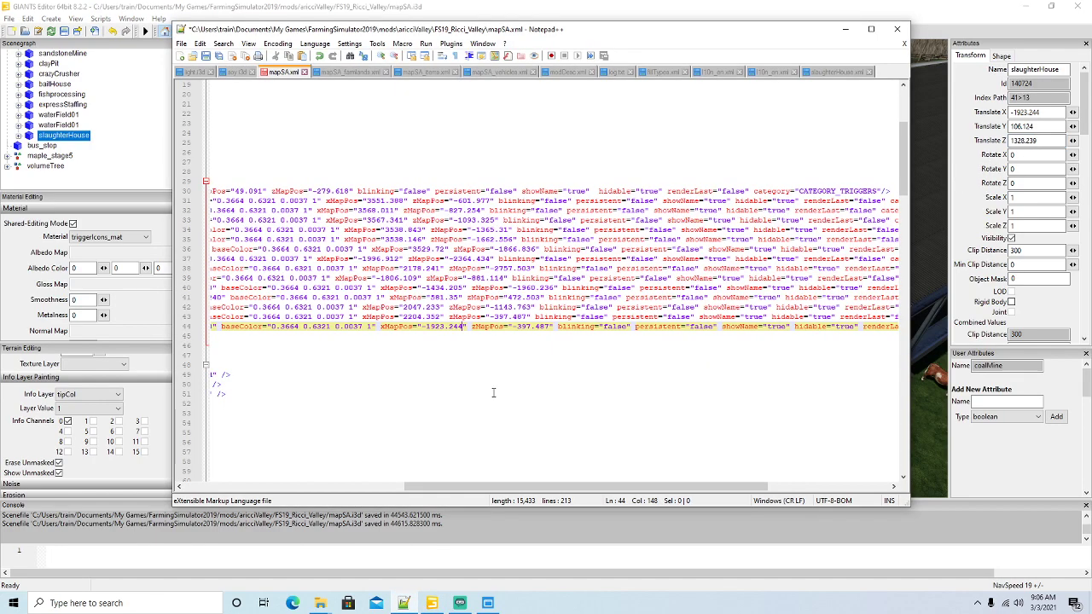
drag(513, 327, 553, 326)
key(ctrl+v)
click(205, 57)
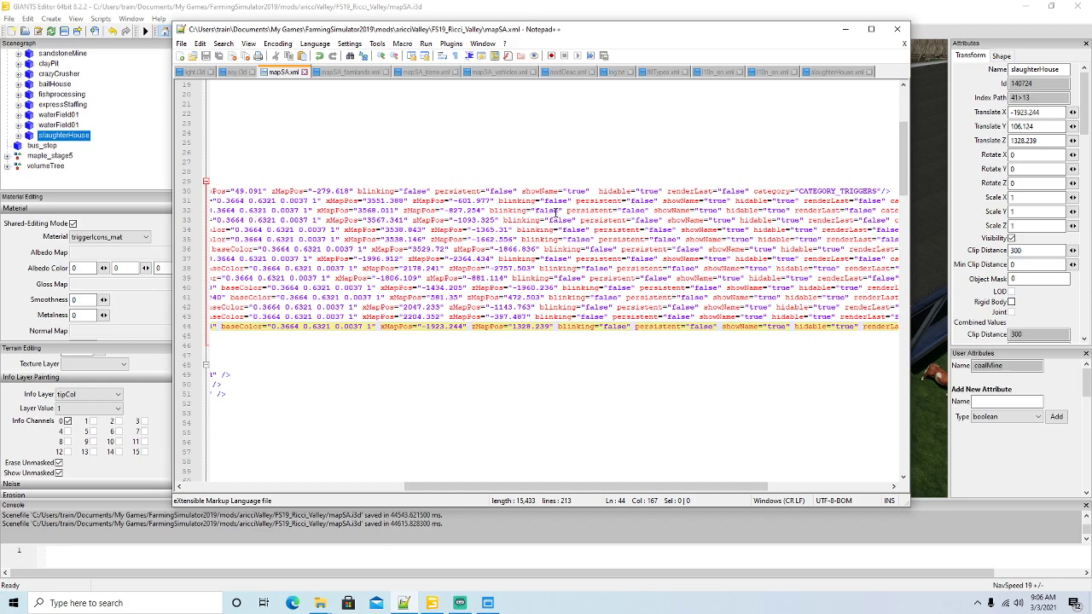
Return to GIANTS Editor and save the mapSA.i3d scene with the slaughterHouse icon.
click(845, 29)
scroll(592, 308, down, 10)
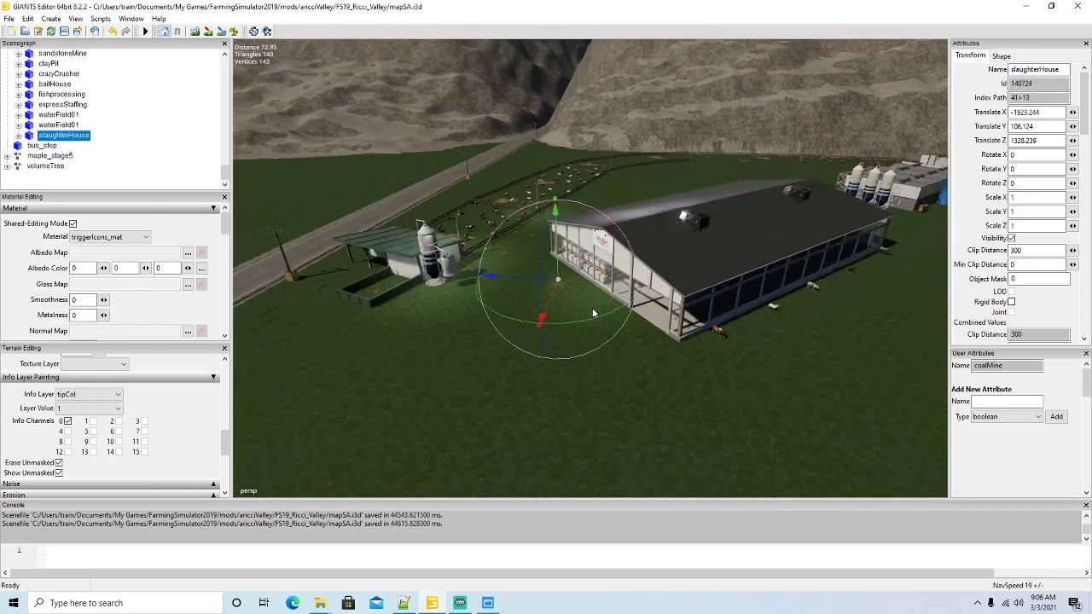
click(64, 32)
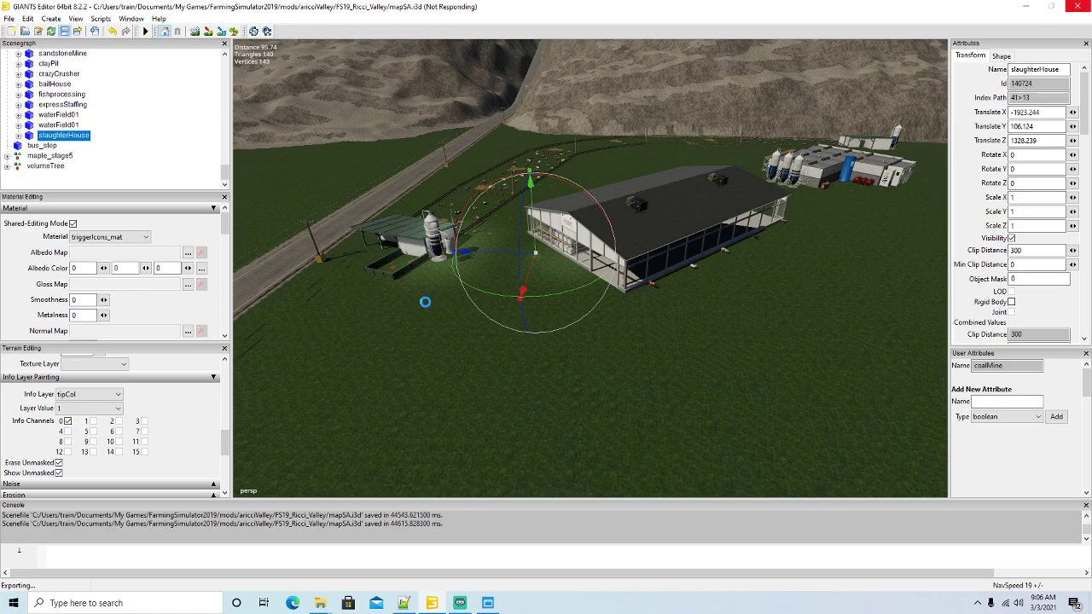
Switch to Streamlabs OBS and activate the Be Right Back scene.
click(459, 603)
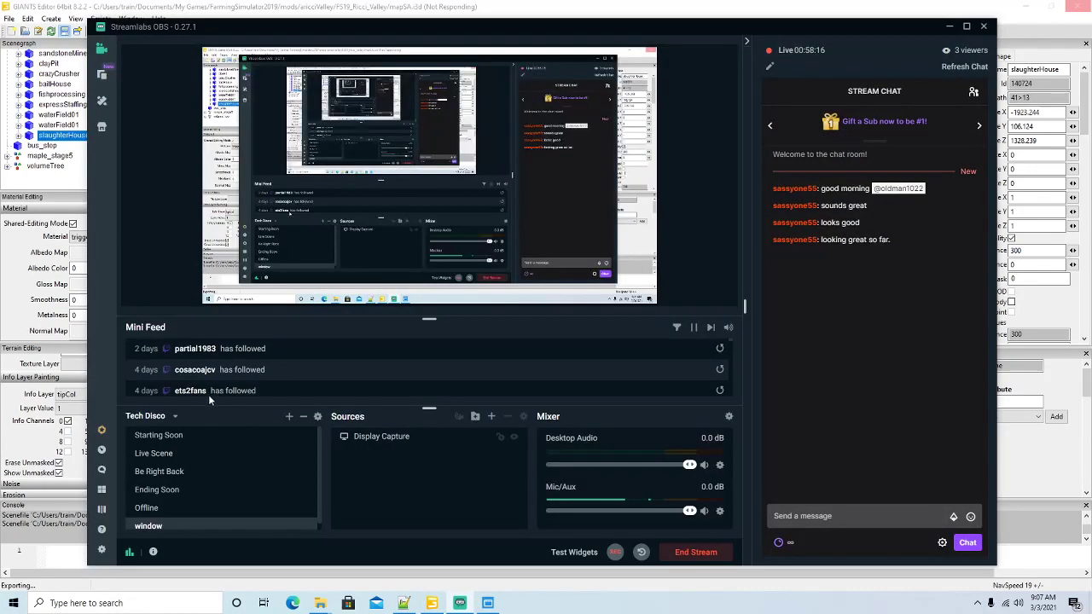
click(180, 476)
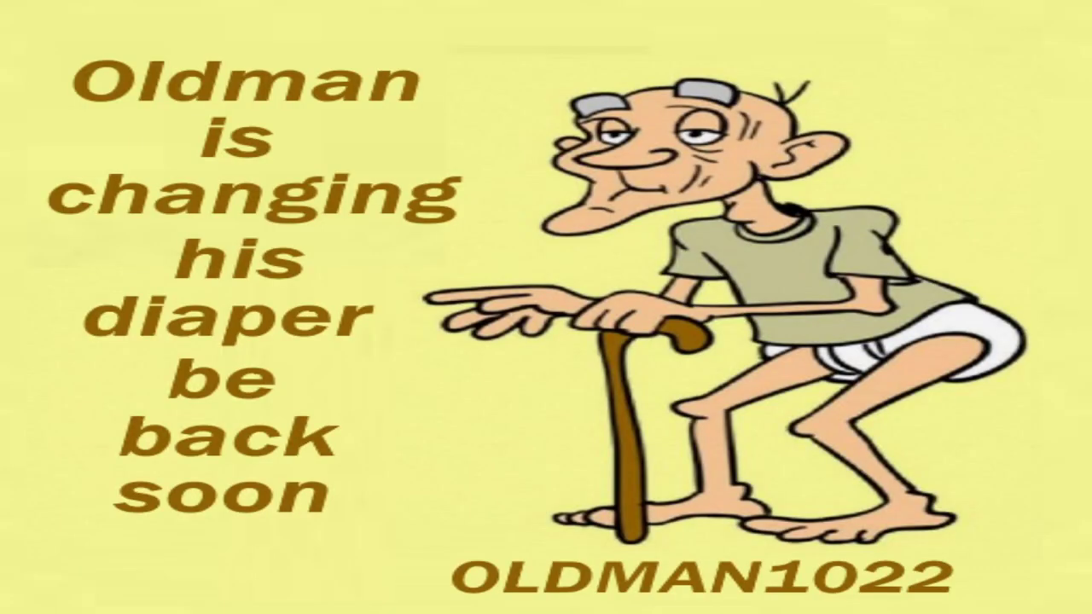